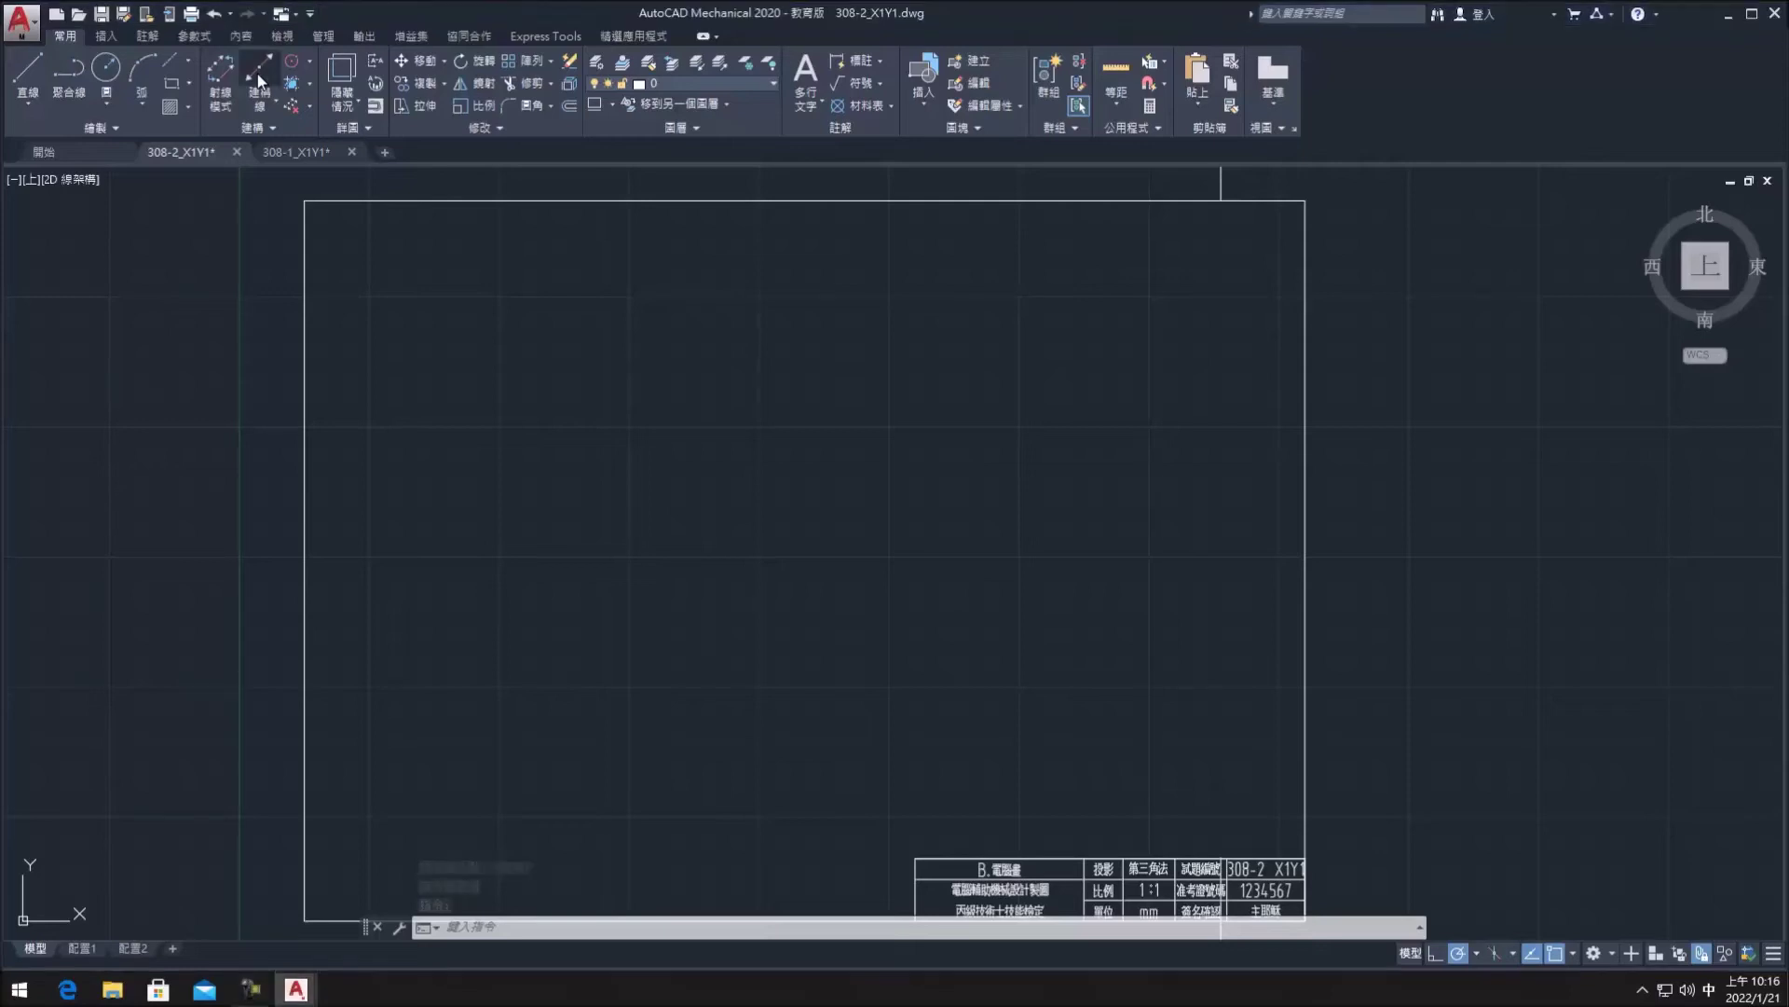
# - Place one vertical and one horizontal construction line crossing each other
pyautogui.click(781, 532)
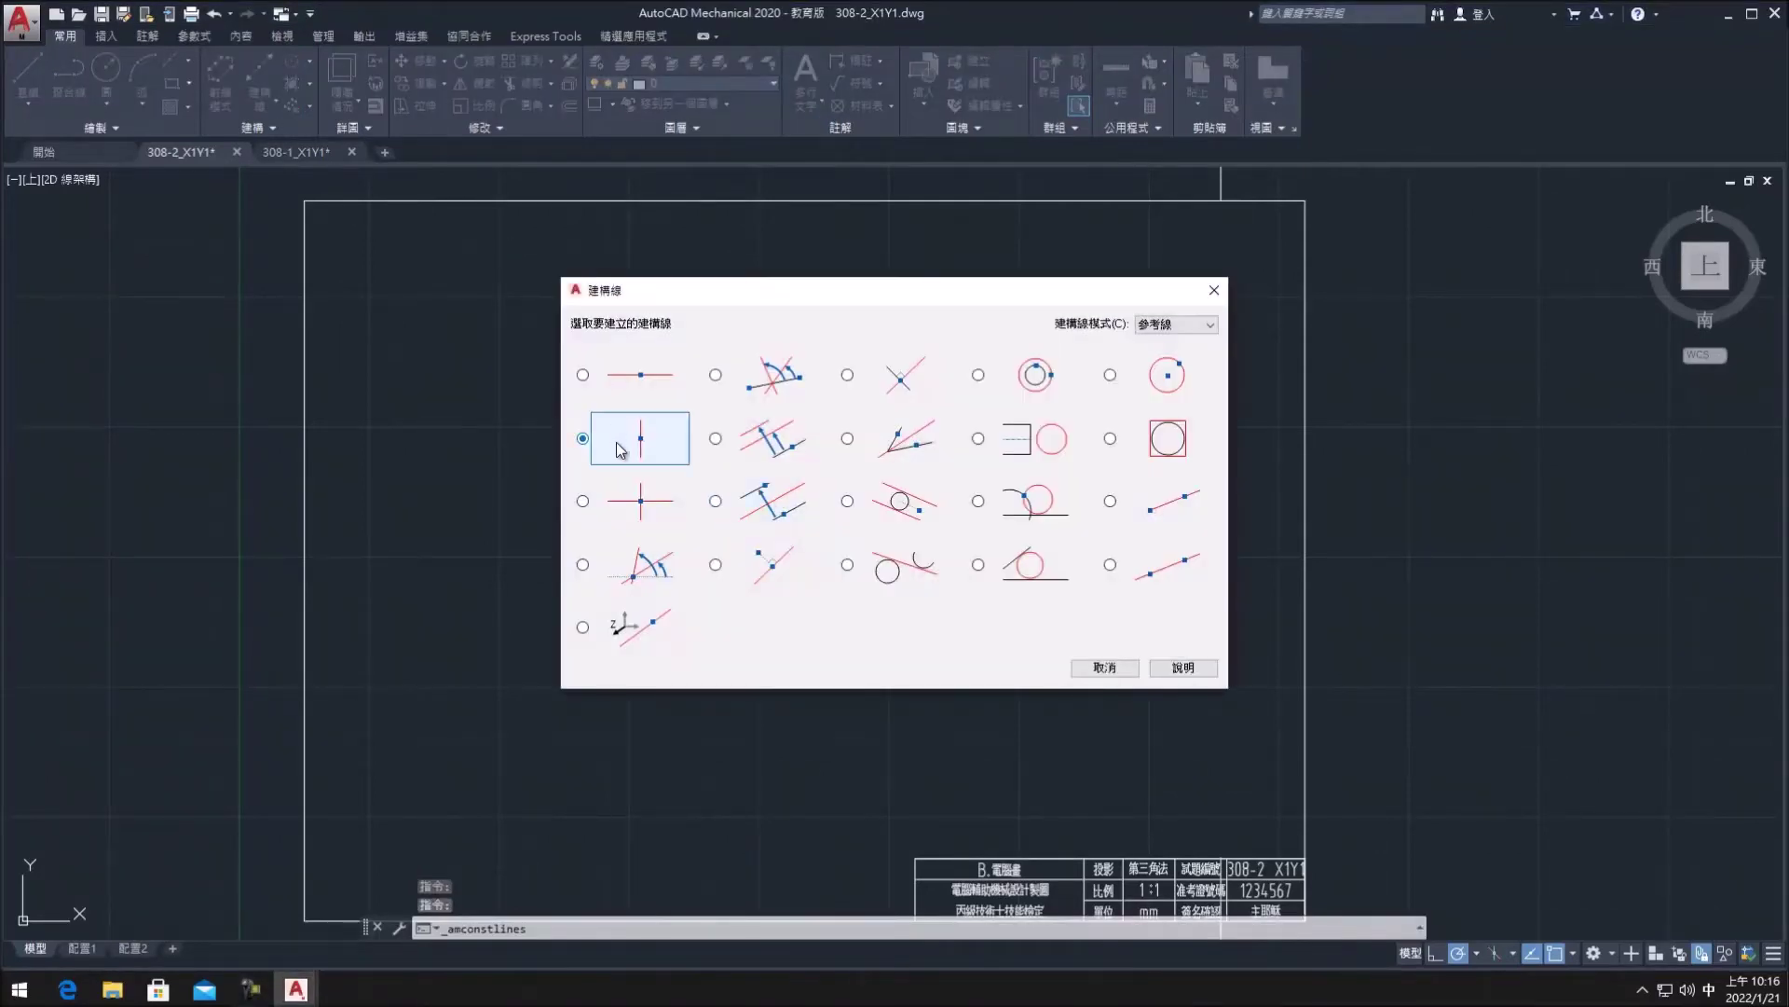
pyautogui.click(745, 547)
pyautogui.press('Escape')
pyautogui.press('Return')
pyautogui.click(639, 420)
pyautogui.click(745, 547)
pyautogui.press('Escape')
# - Offset the vertical line 14 units right, then offset that copy another 12 units right
pyautogui.click(568, 103)
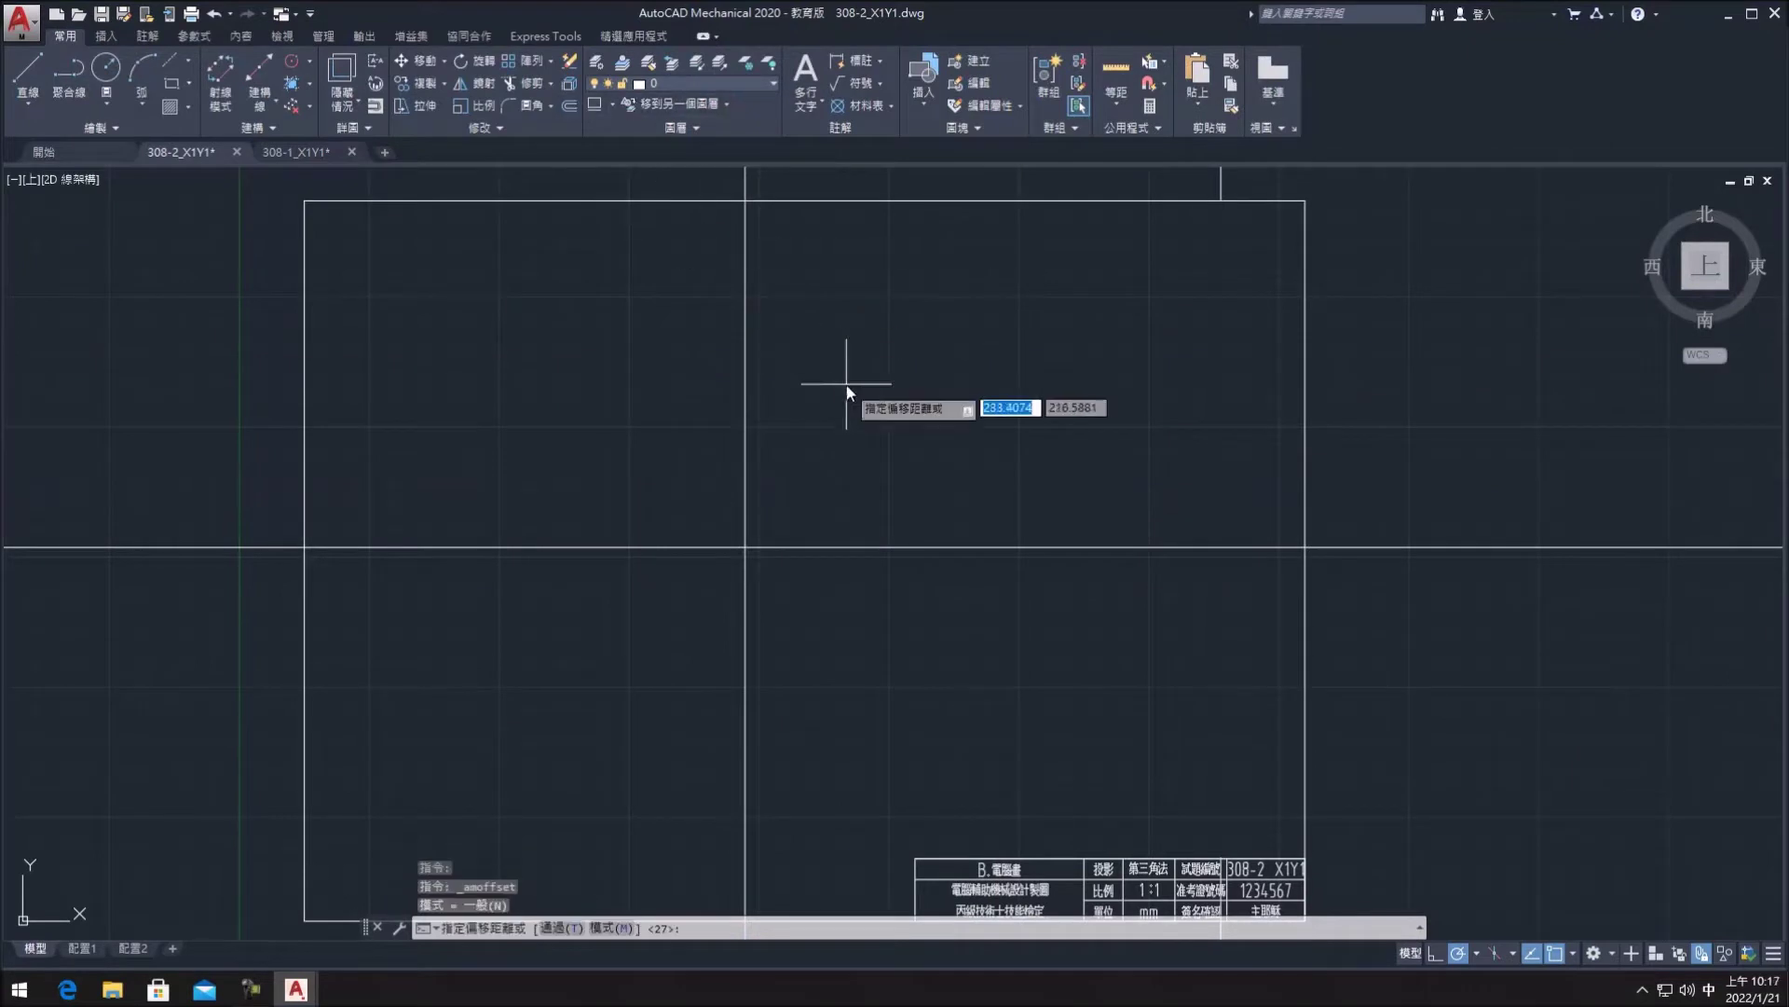
pyautogui.write('114')
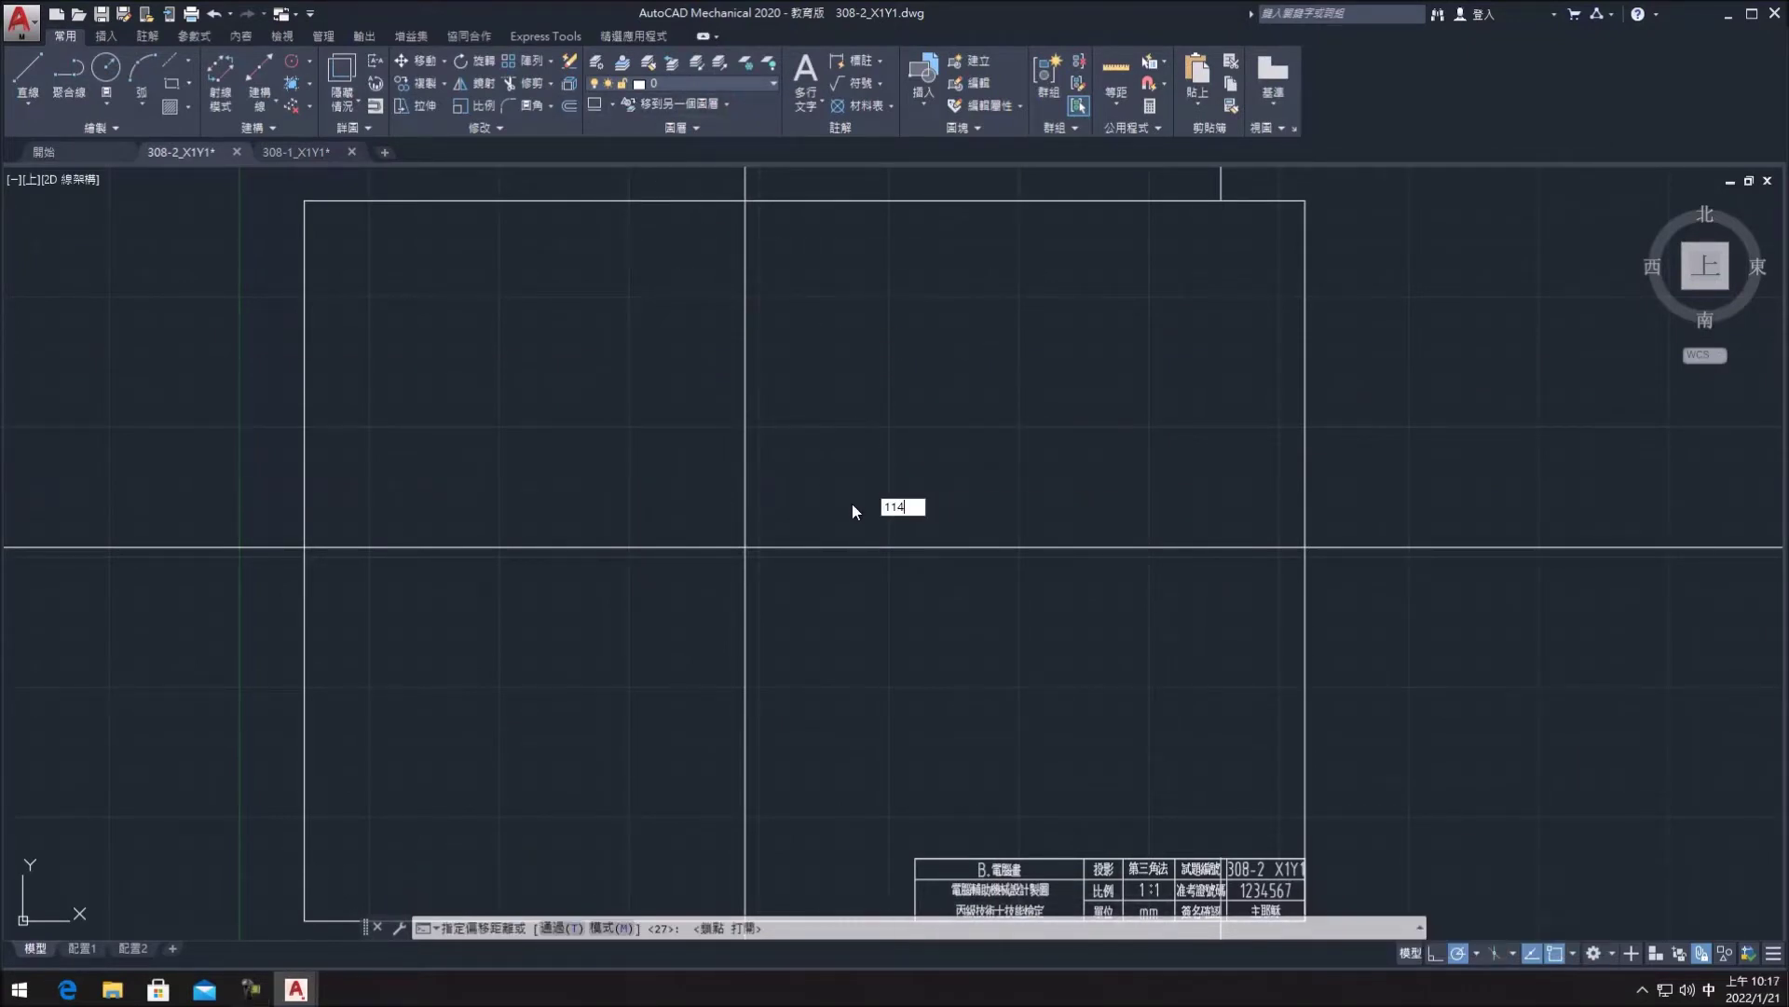
pyautogui.write('4')
pyautogui.press('Return')
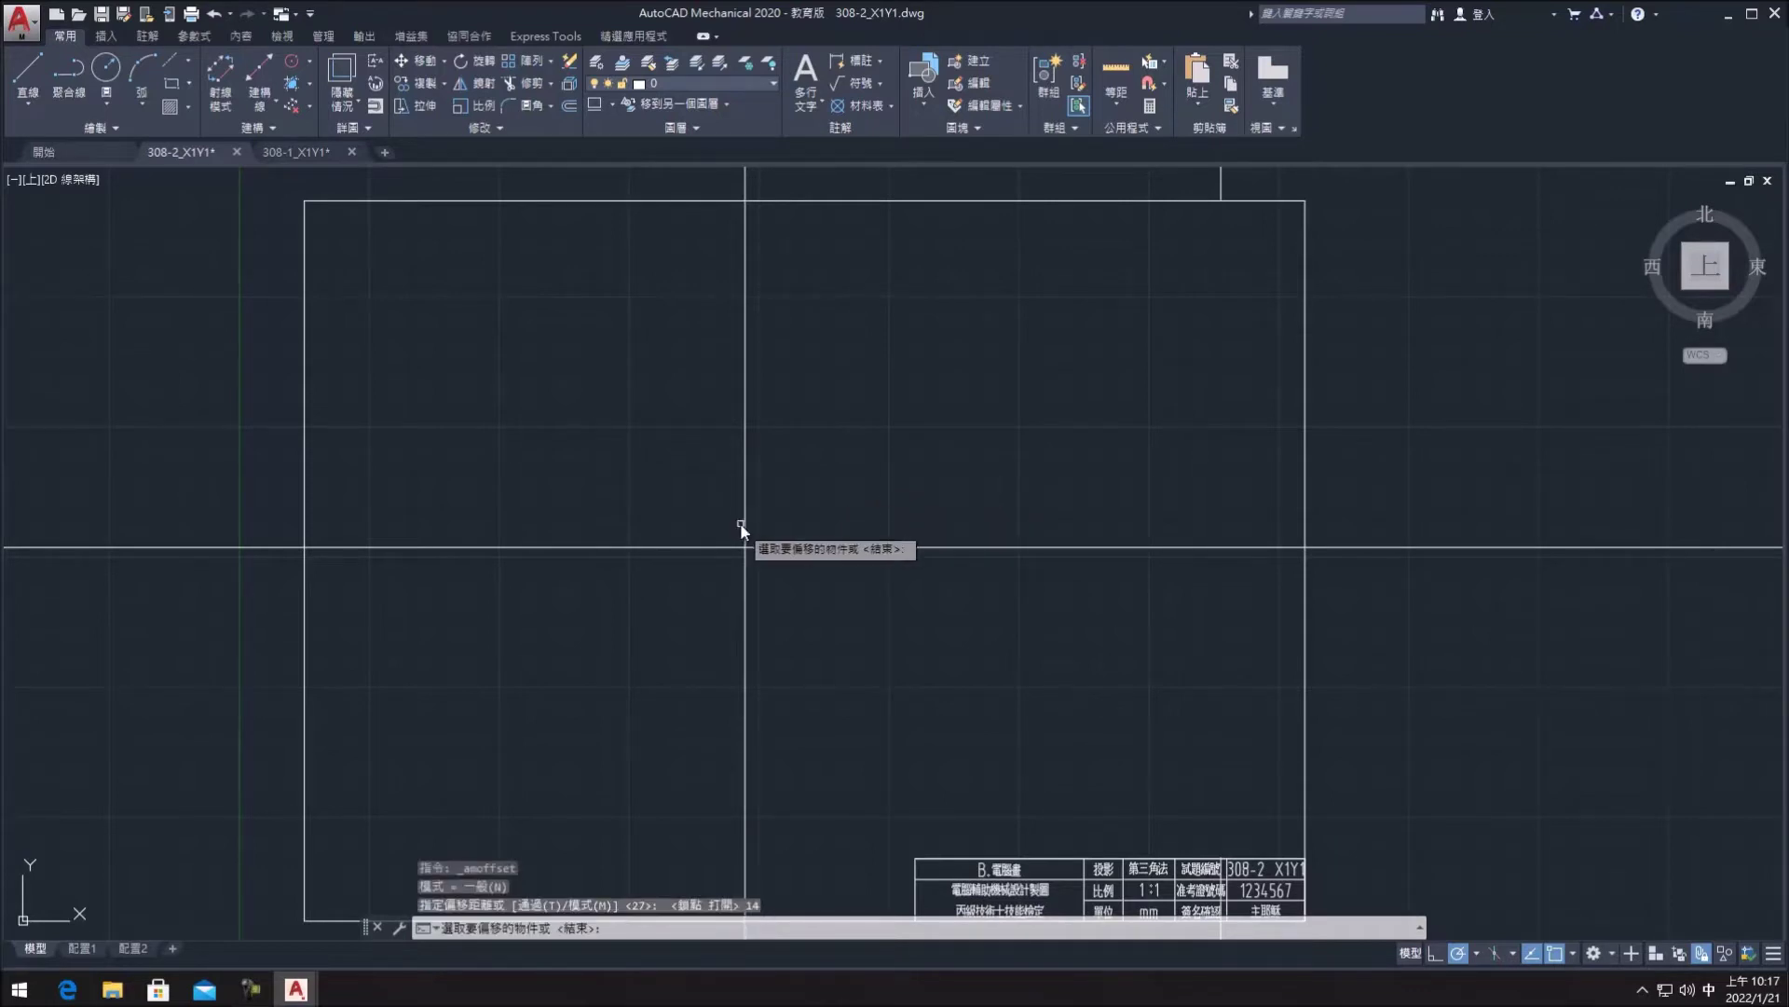
pyautogui.click(747, 519)
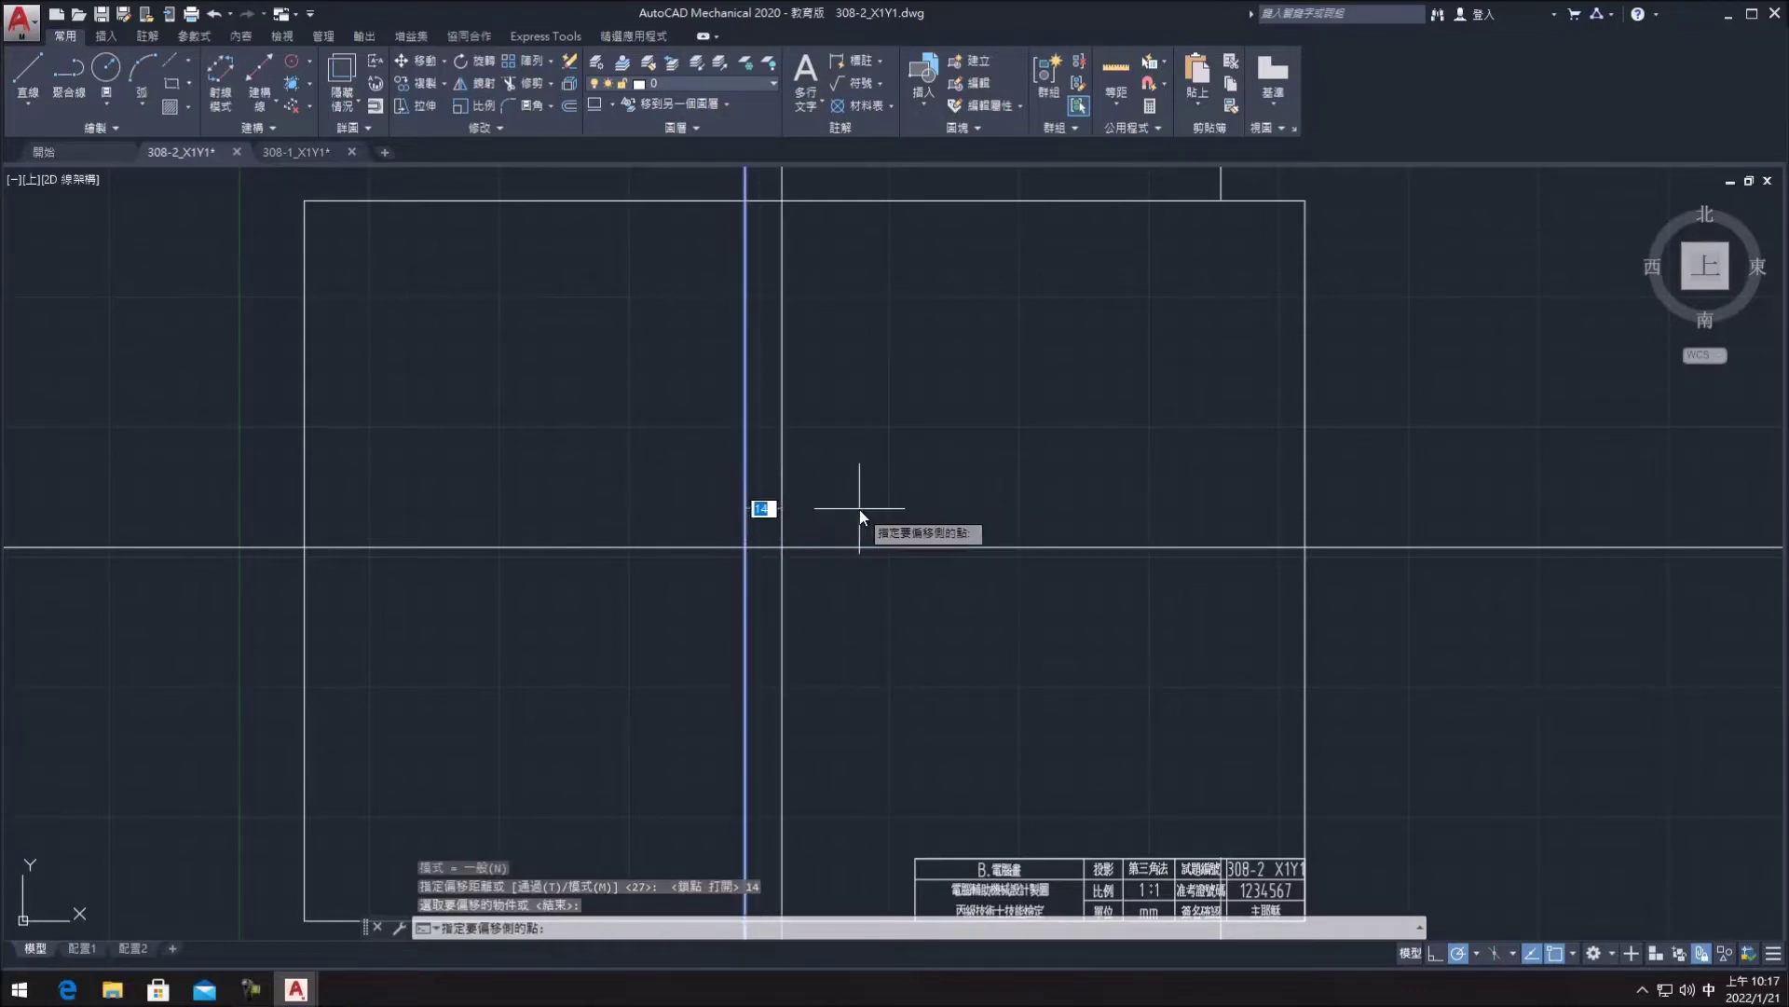
pyautogui.click(859, 509)
pyautogui.press('Return')
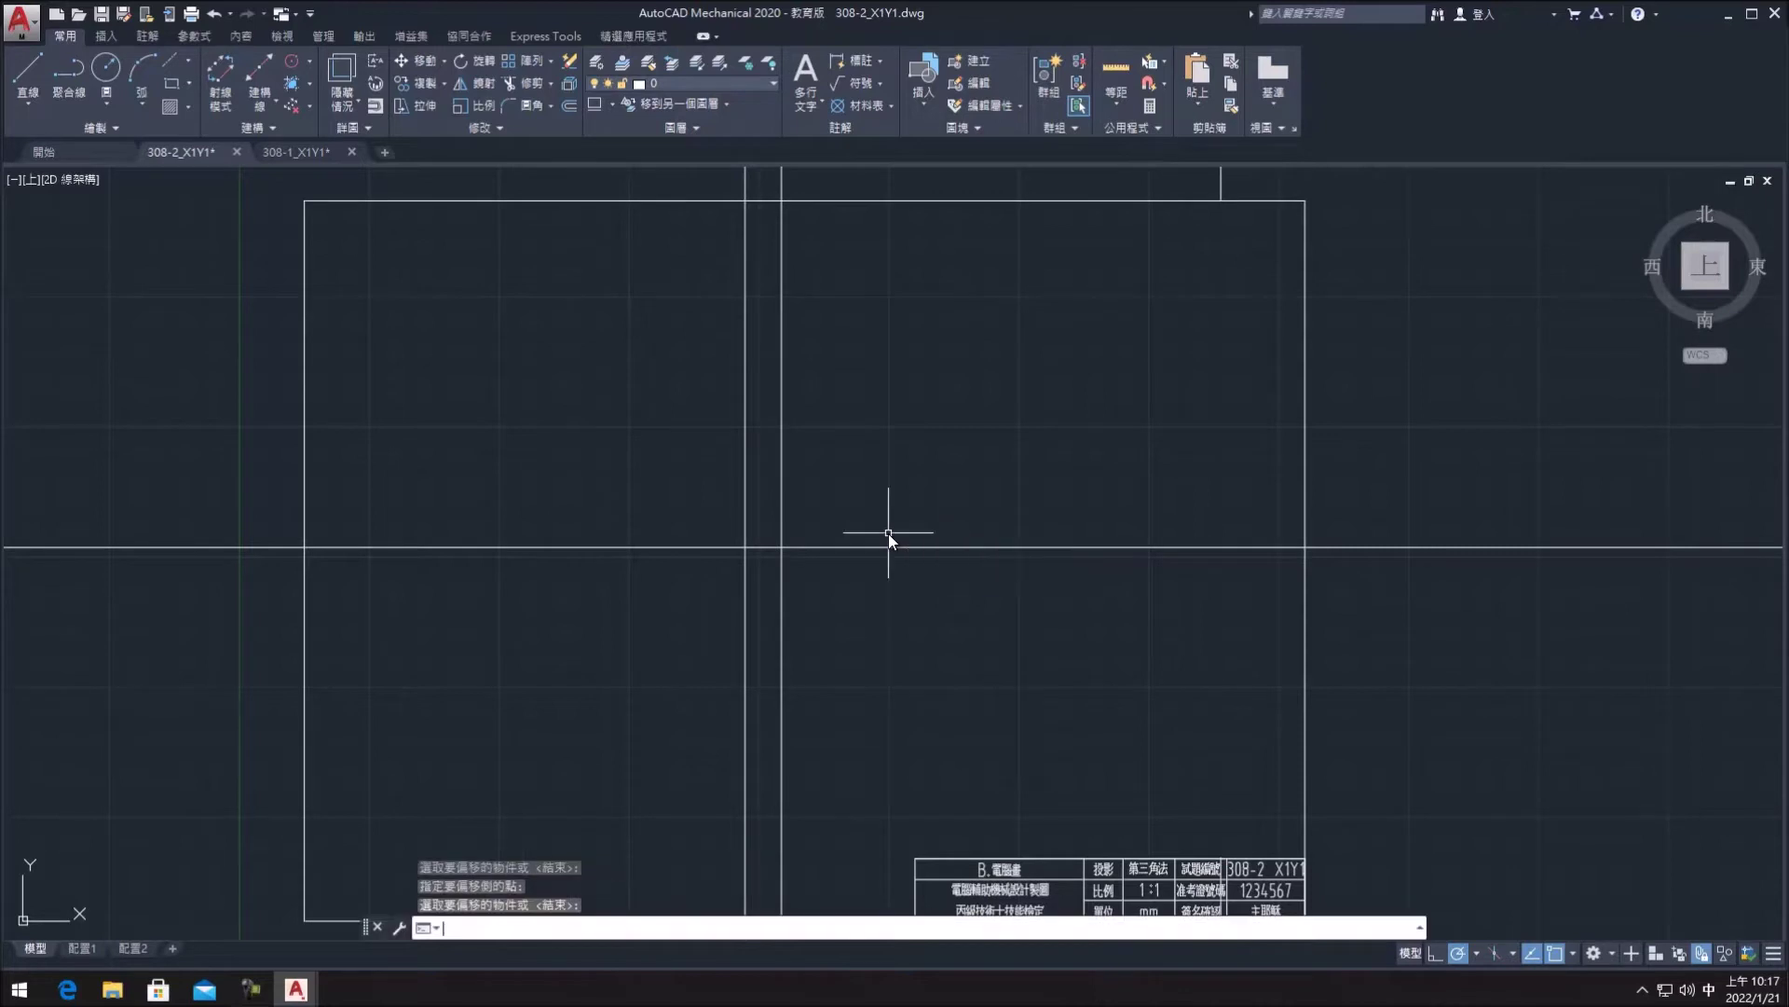
pyautogui.press('Return')
pyautogui.write('12')
pyautogui.press('Return')
pyautogui.click(782, 519)
pyautogui.click(865, 512)
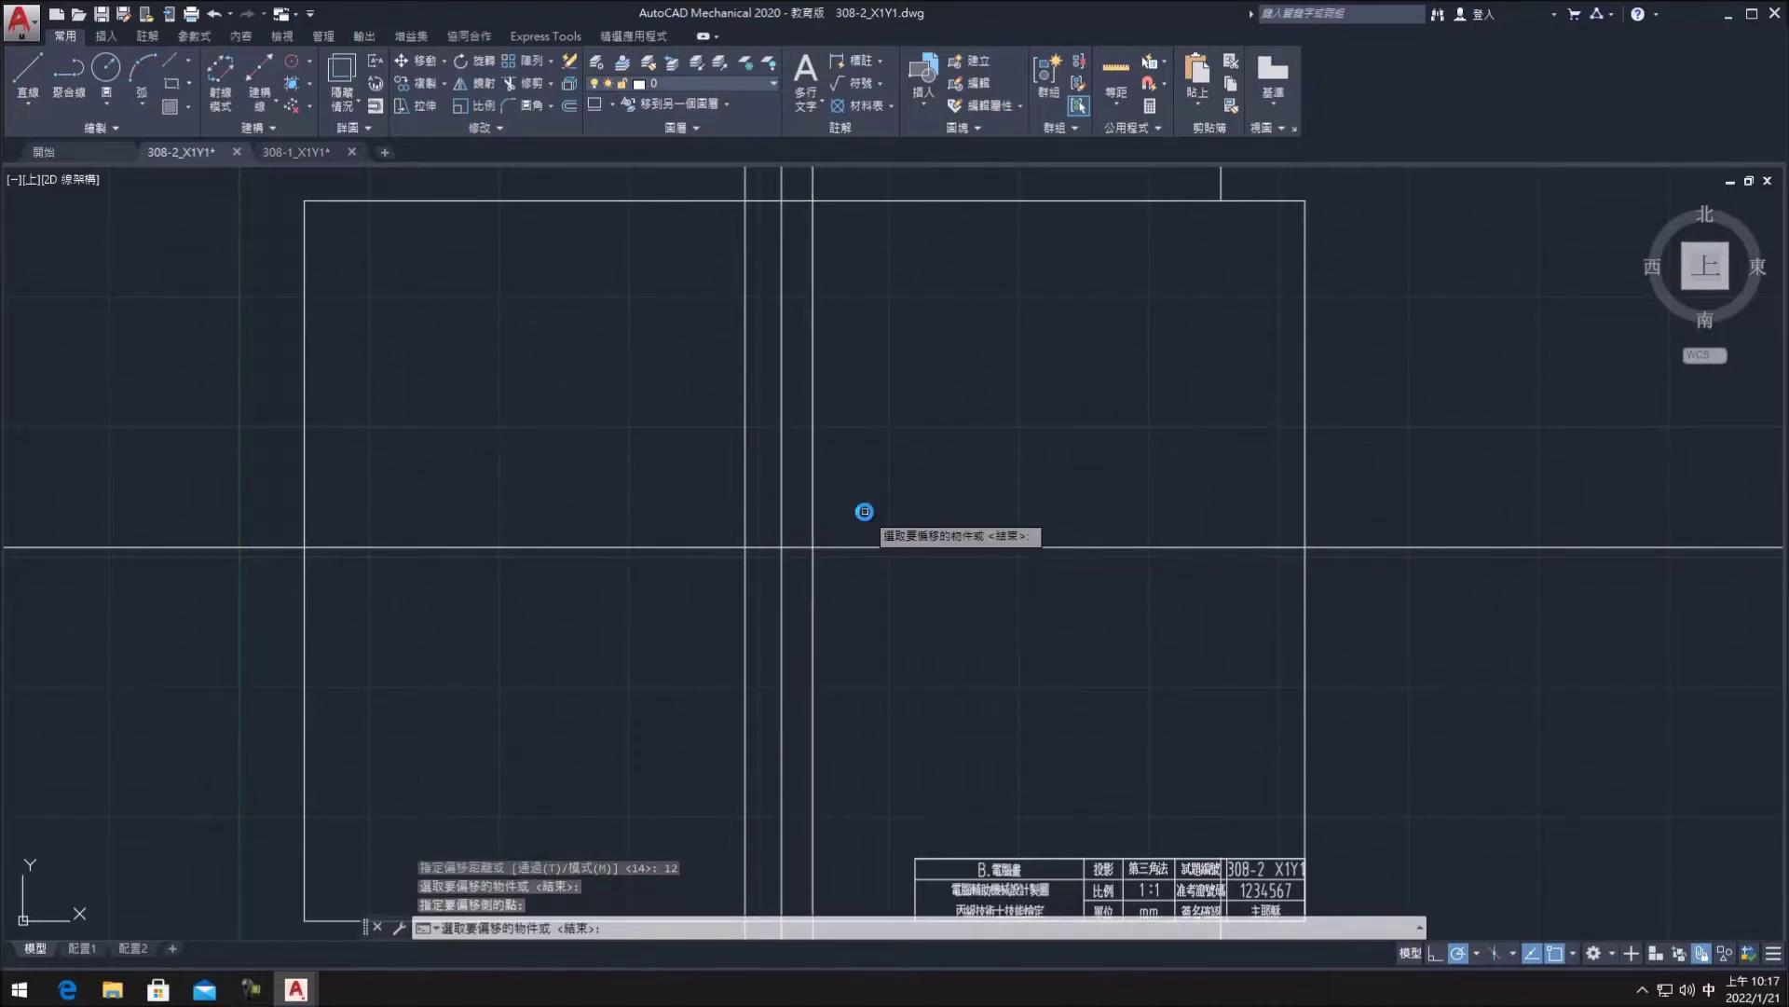
# - Offset the original vertical line 36 units to the right
pyautogui.press('Return')
pyautogui.press('Return')
pyautogui.write('6')
pyautogui.press('Return')
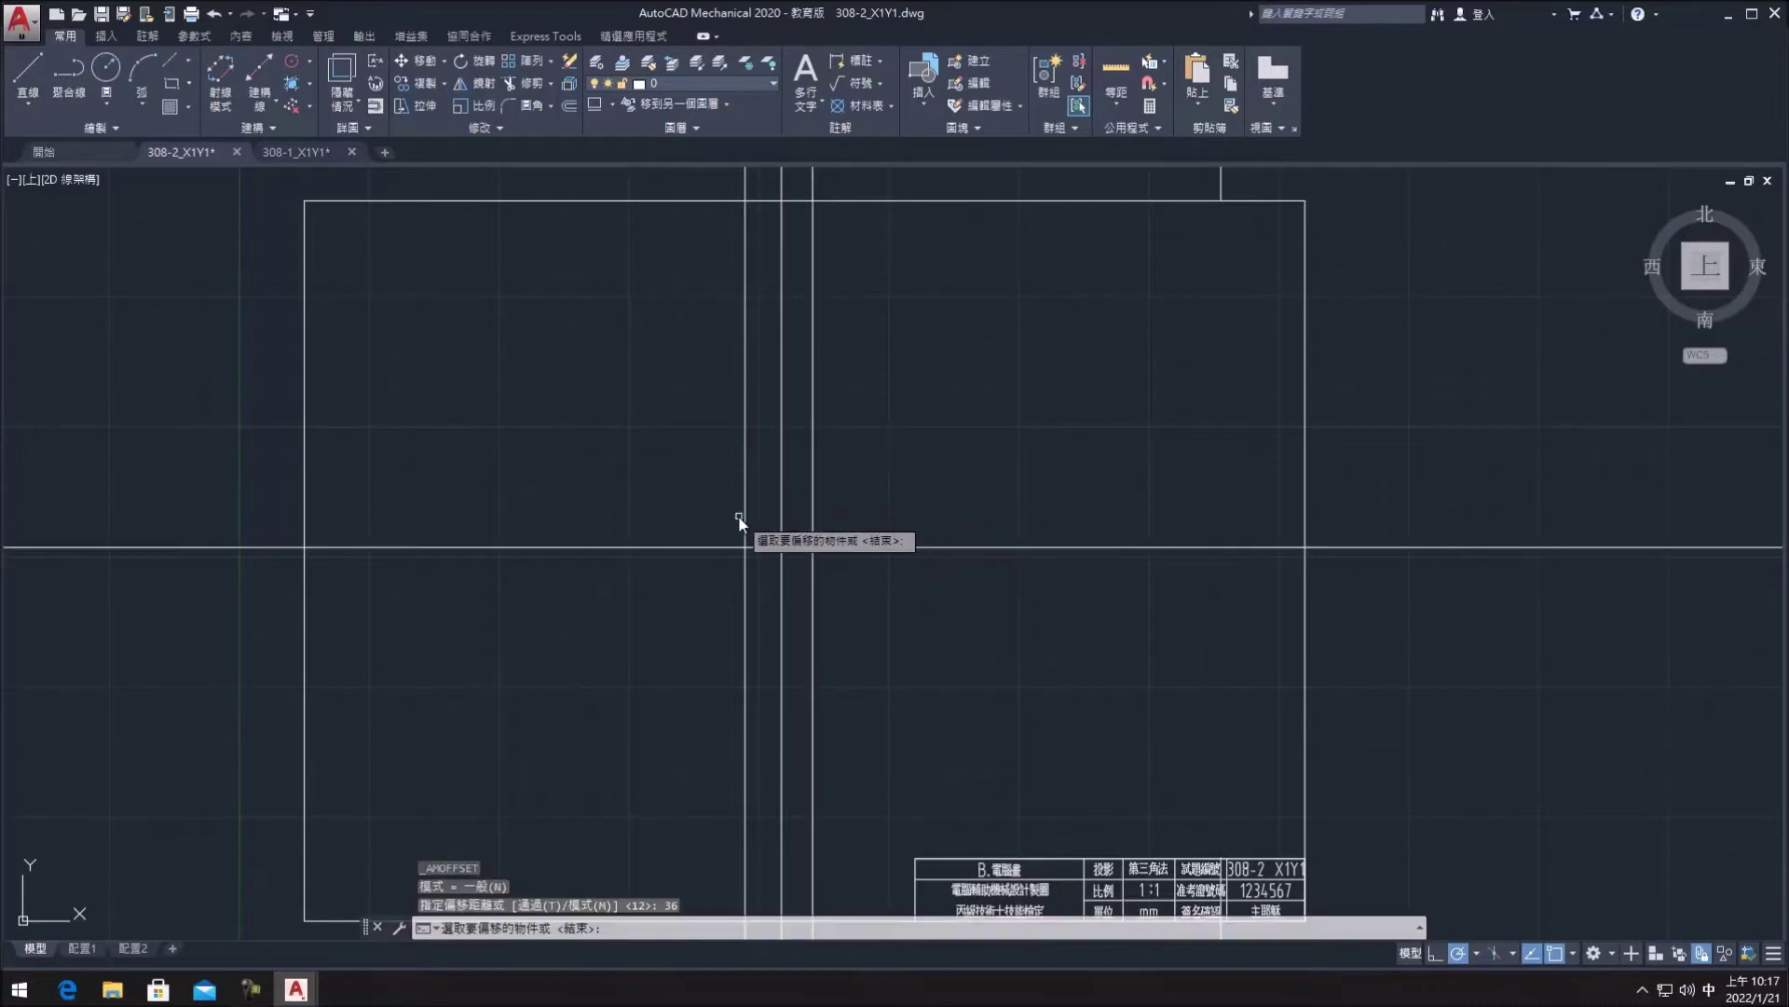
pyautogui.click(744, 517)
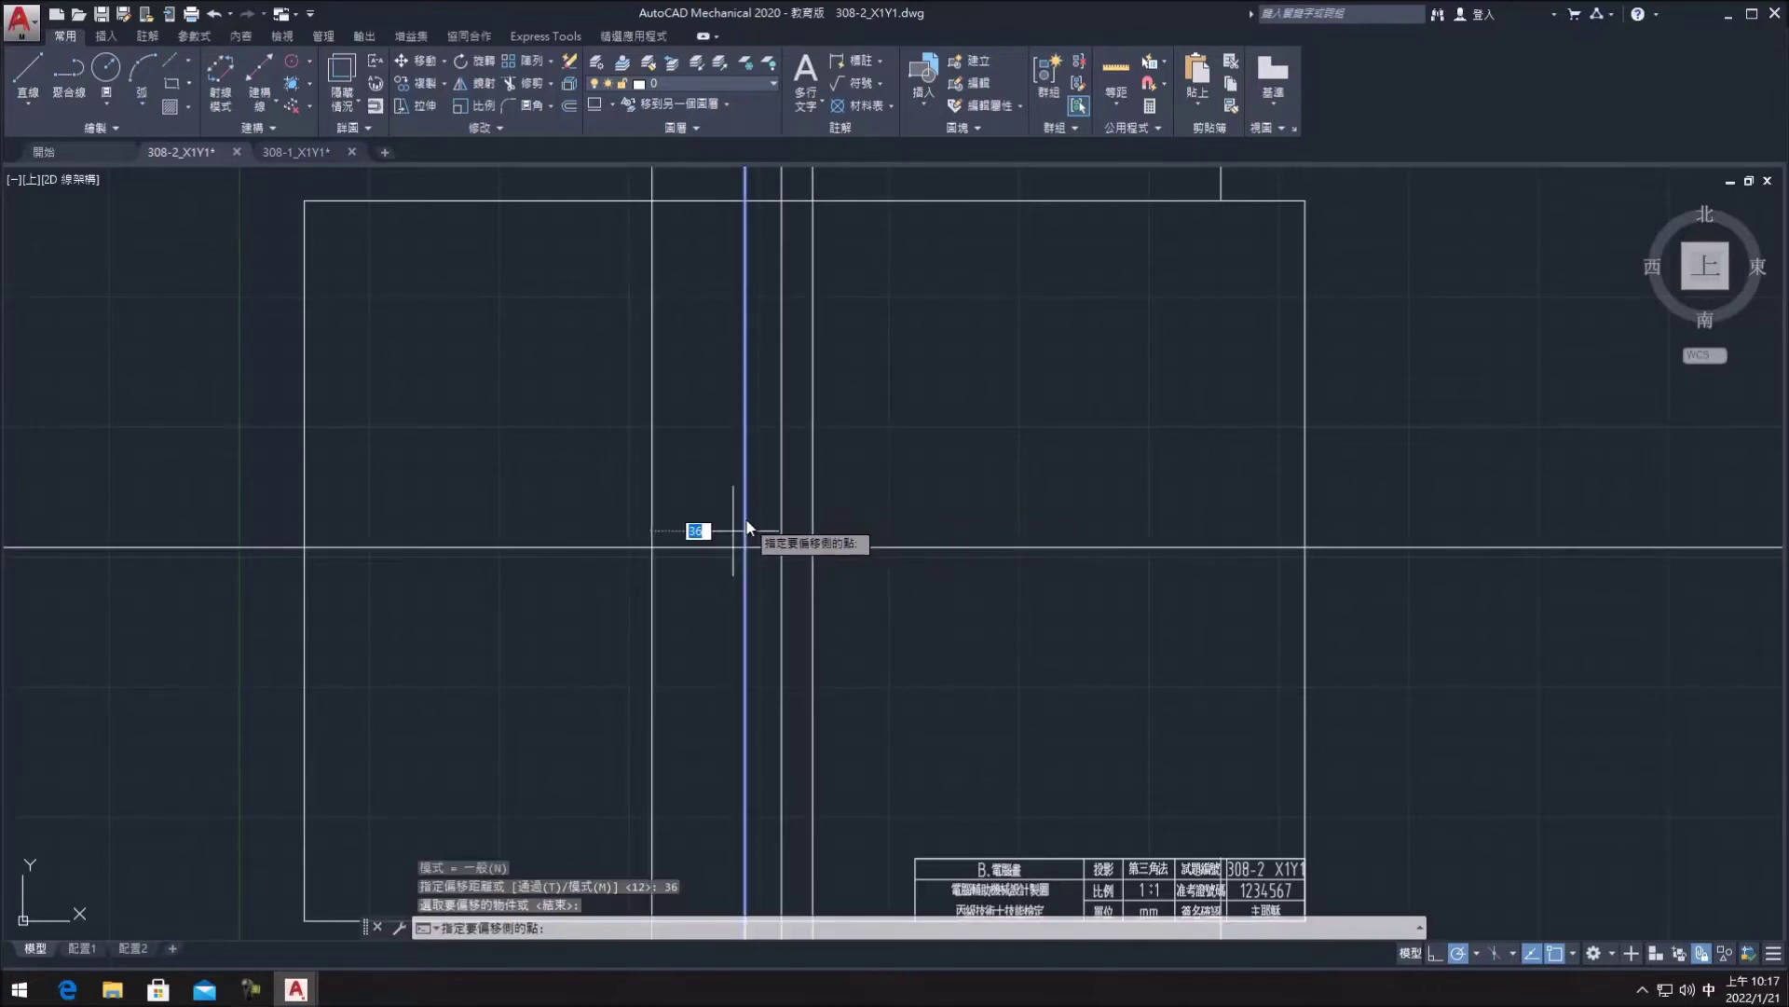
pyautogui.click(969, 530)
pyautogui.press('Return')
# - Offset the horizontal line 21 units upward
pyautogui.press('Return')
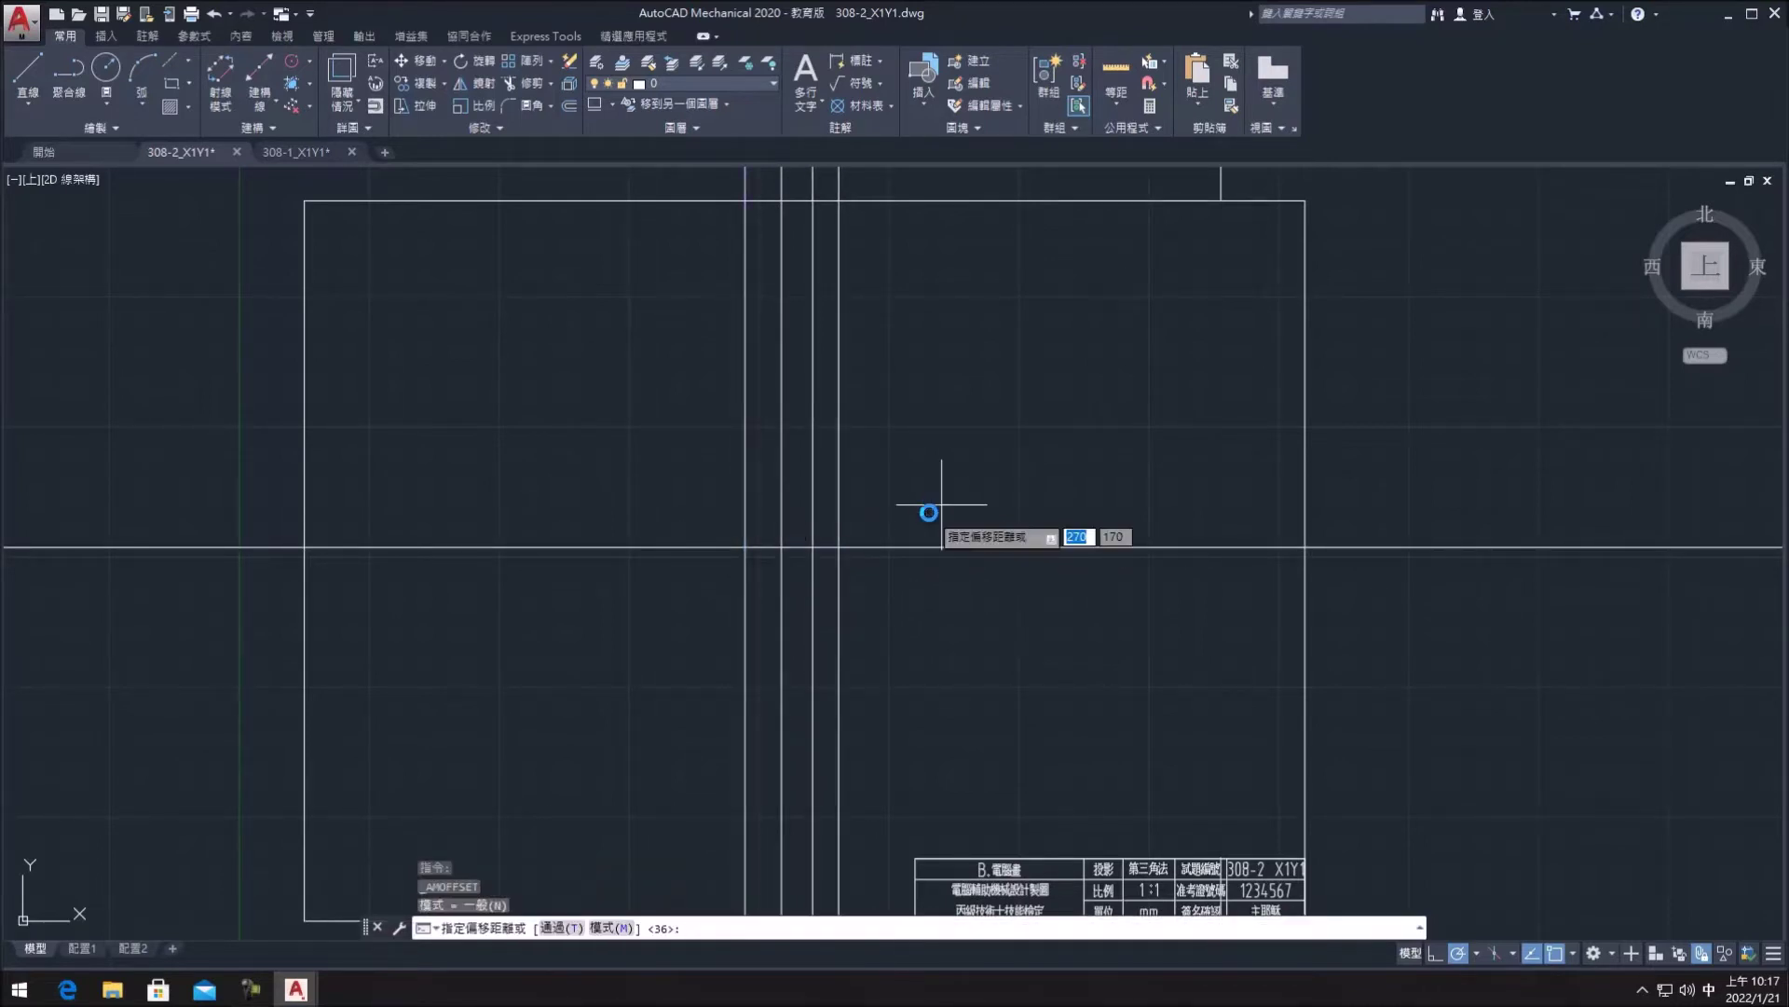
pyautogui.write('21')
pyautogui.press('Return')
pyautogui.click(896, 547)
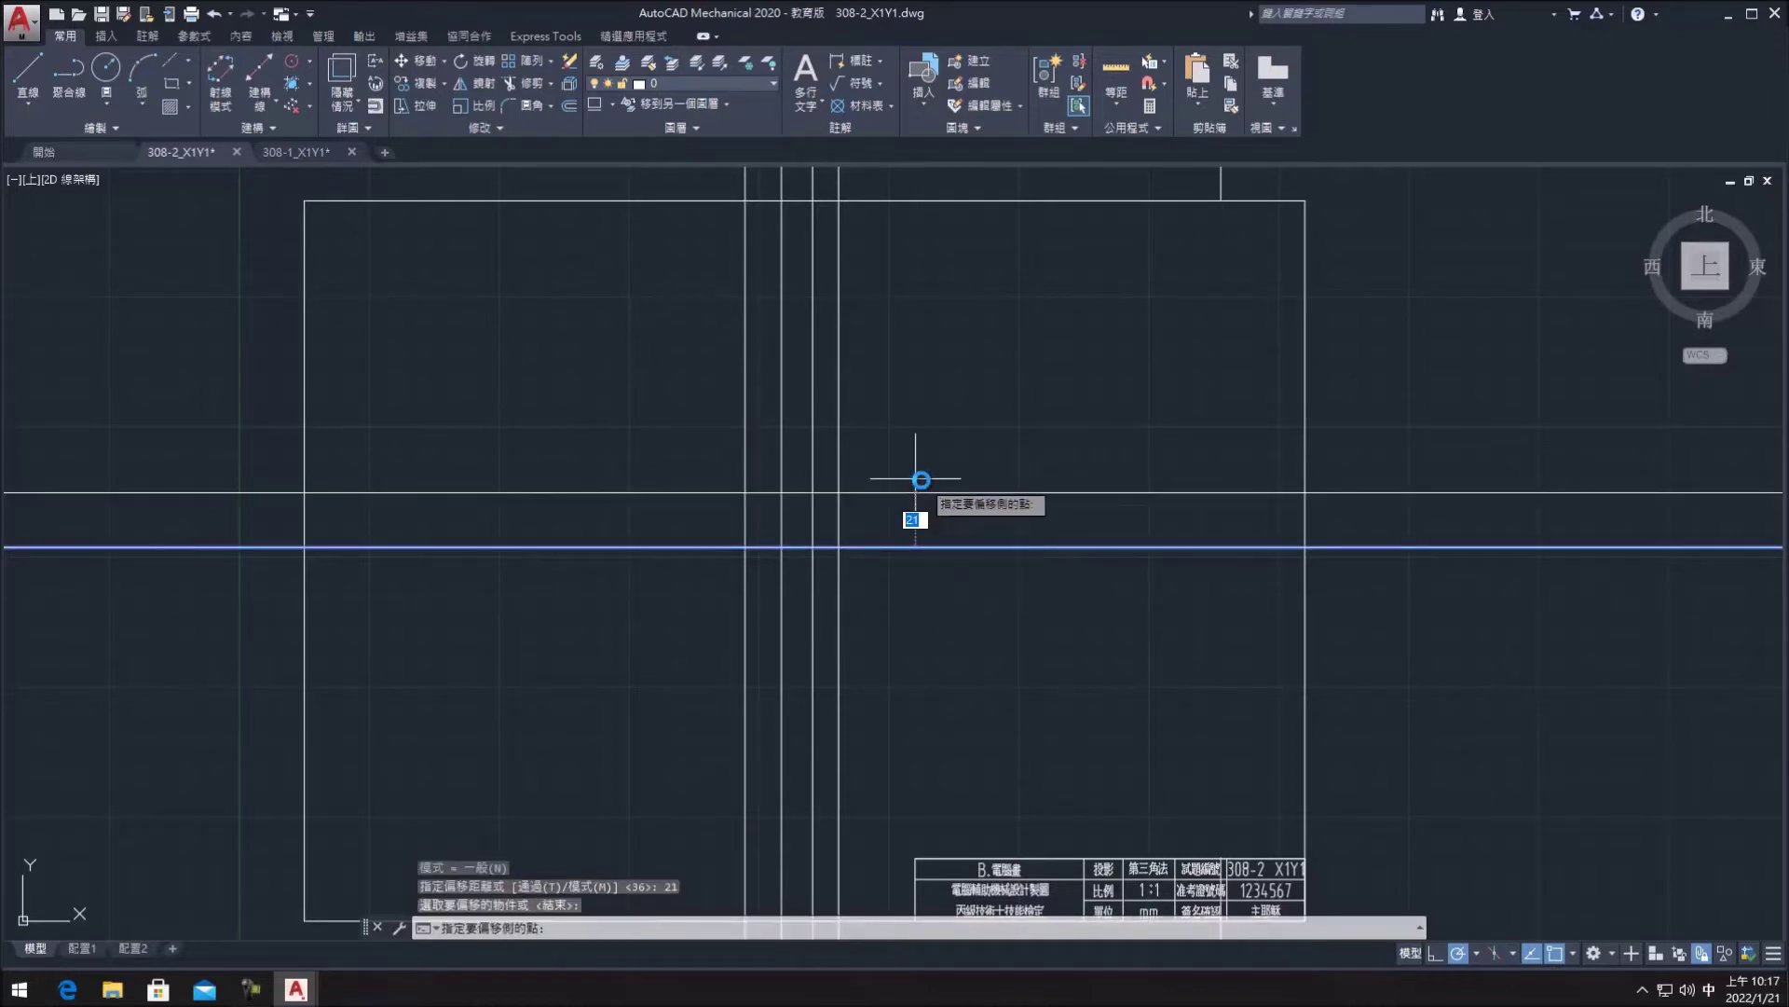
pyautogui.click(921, 480)
pyautogui.press('Return')
# - Offset the original horizontal line 42 units upward and cancel the stray circle command
pyautogui.press('Return')
pyautogui.write('42')
pyautogui.press('Return')
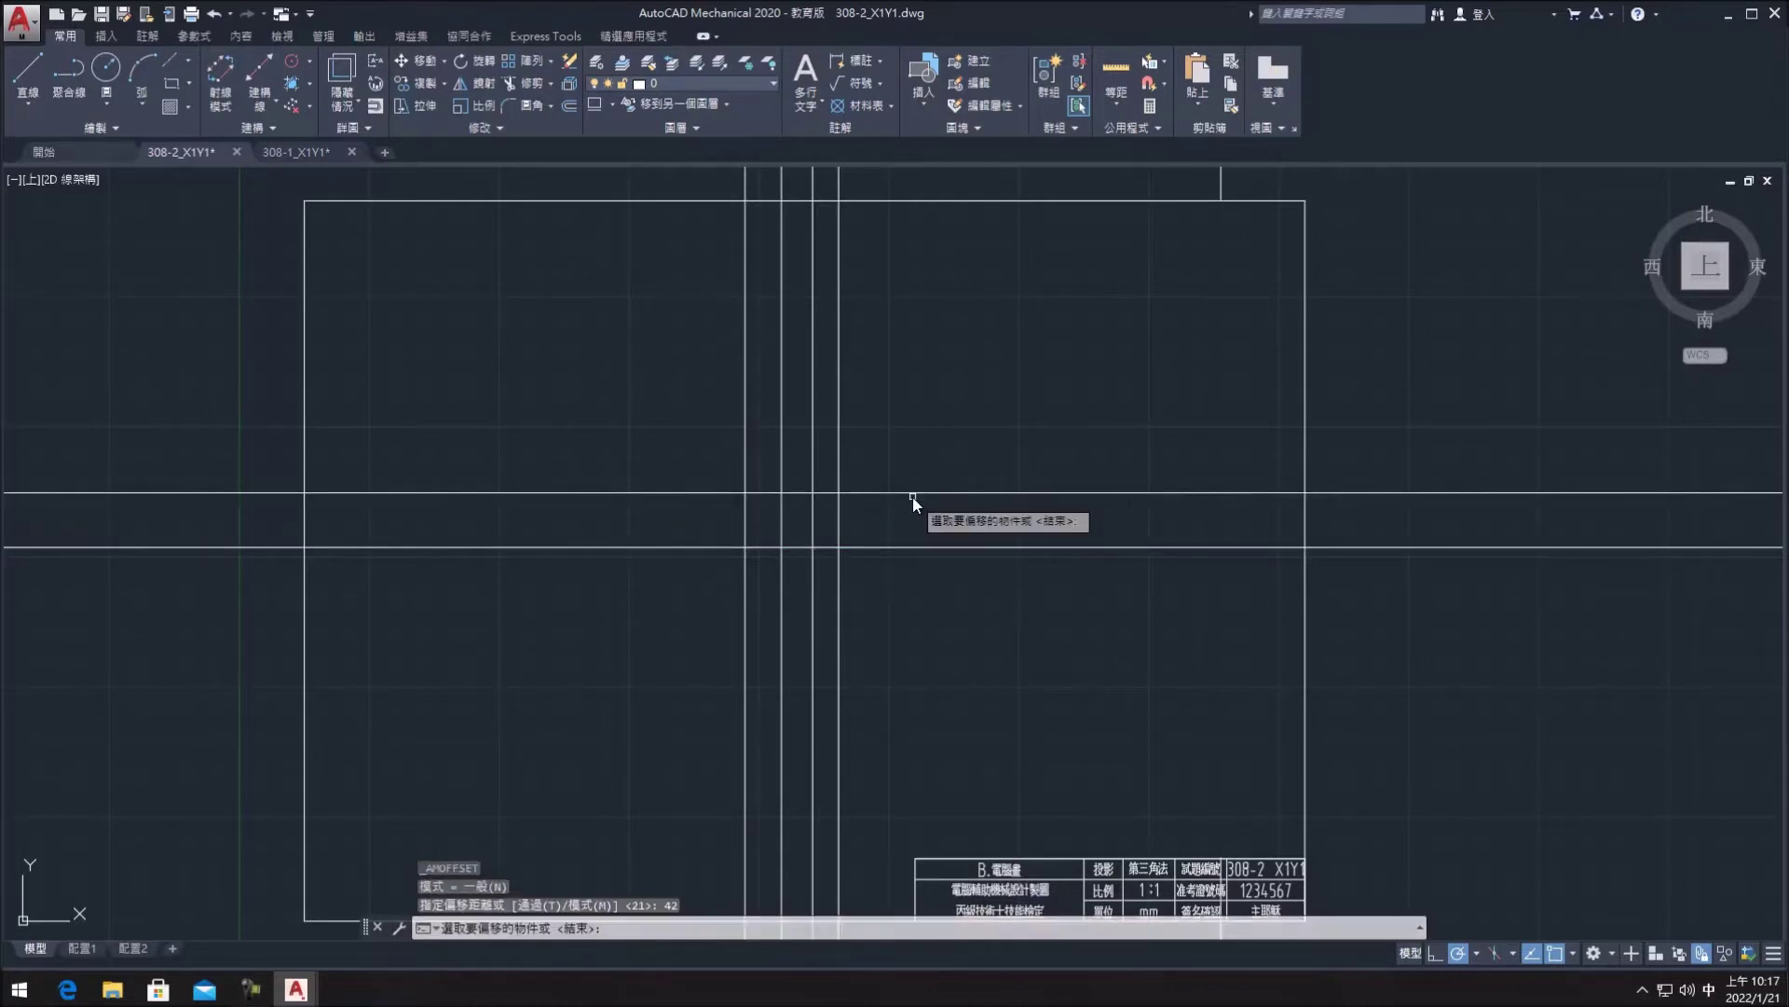
pyautogui.click(894, 552)
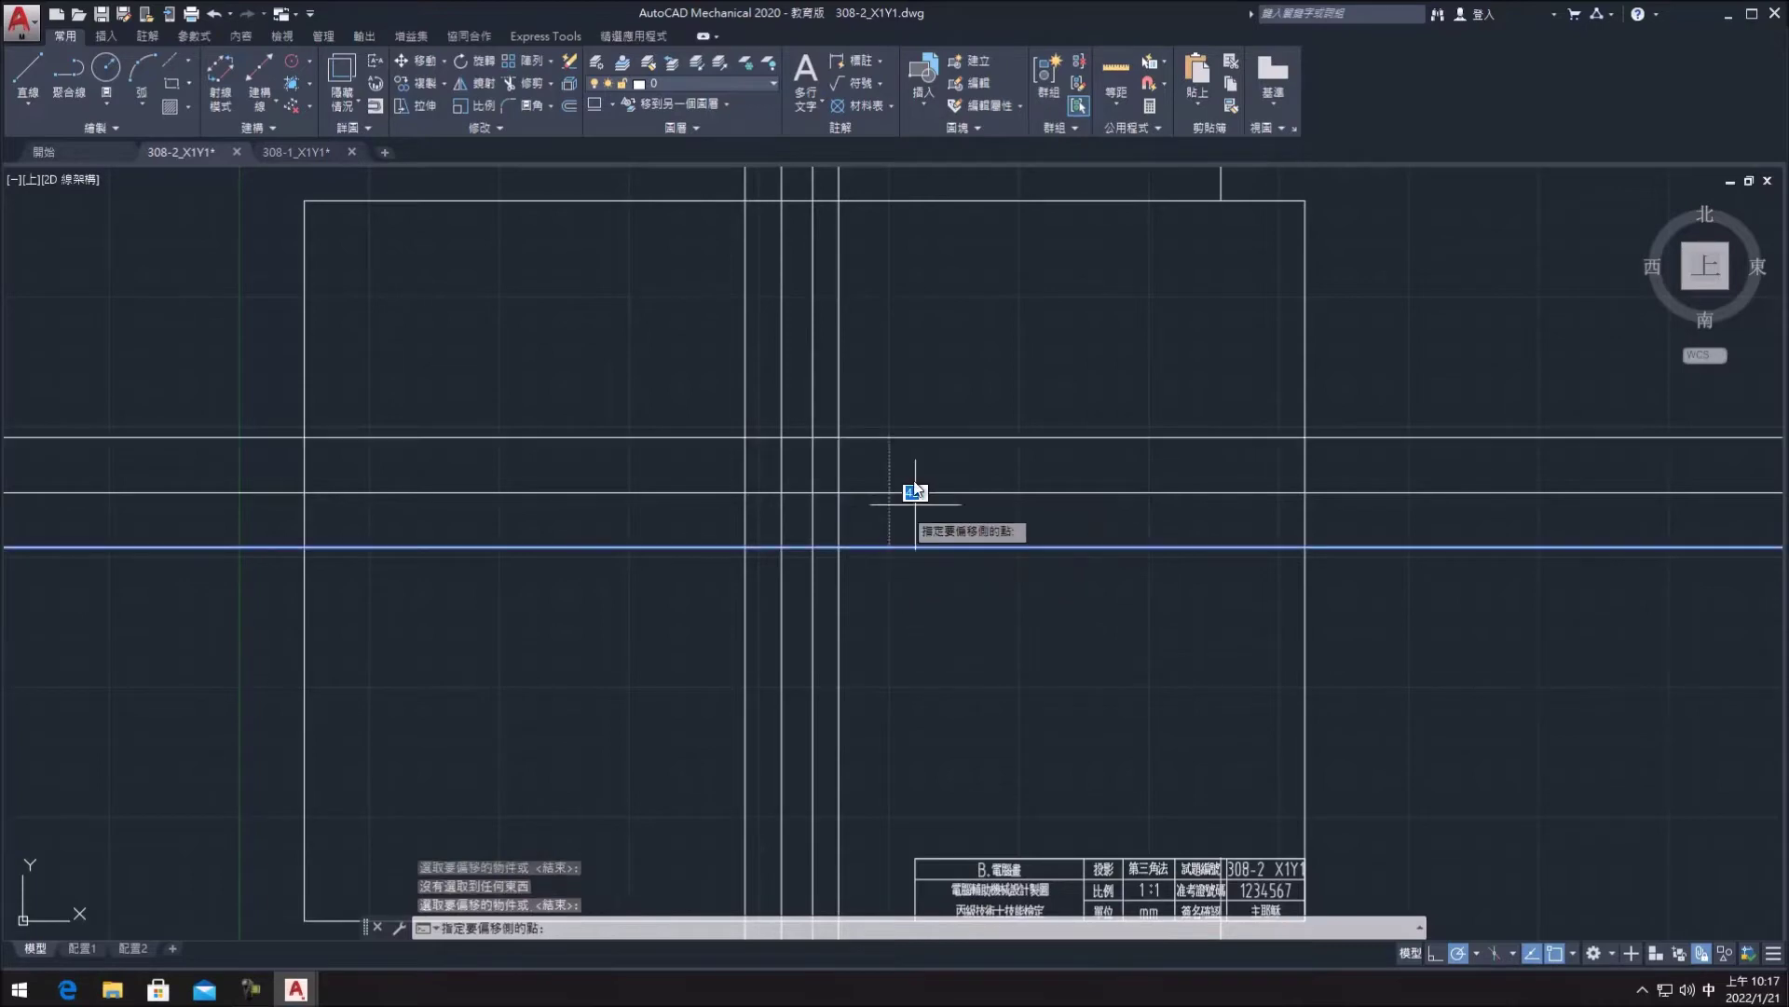
pyautogui.click(942, 426)
pyautogui.press('Escape')
pyautogui.write('c')
pyautogui.press('Return')
pyautogui.press('Escape')
pyautogui.moveTo(1370, 757); pyautogui.dragTo(1358, 727, button='middle')
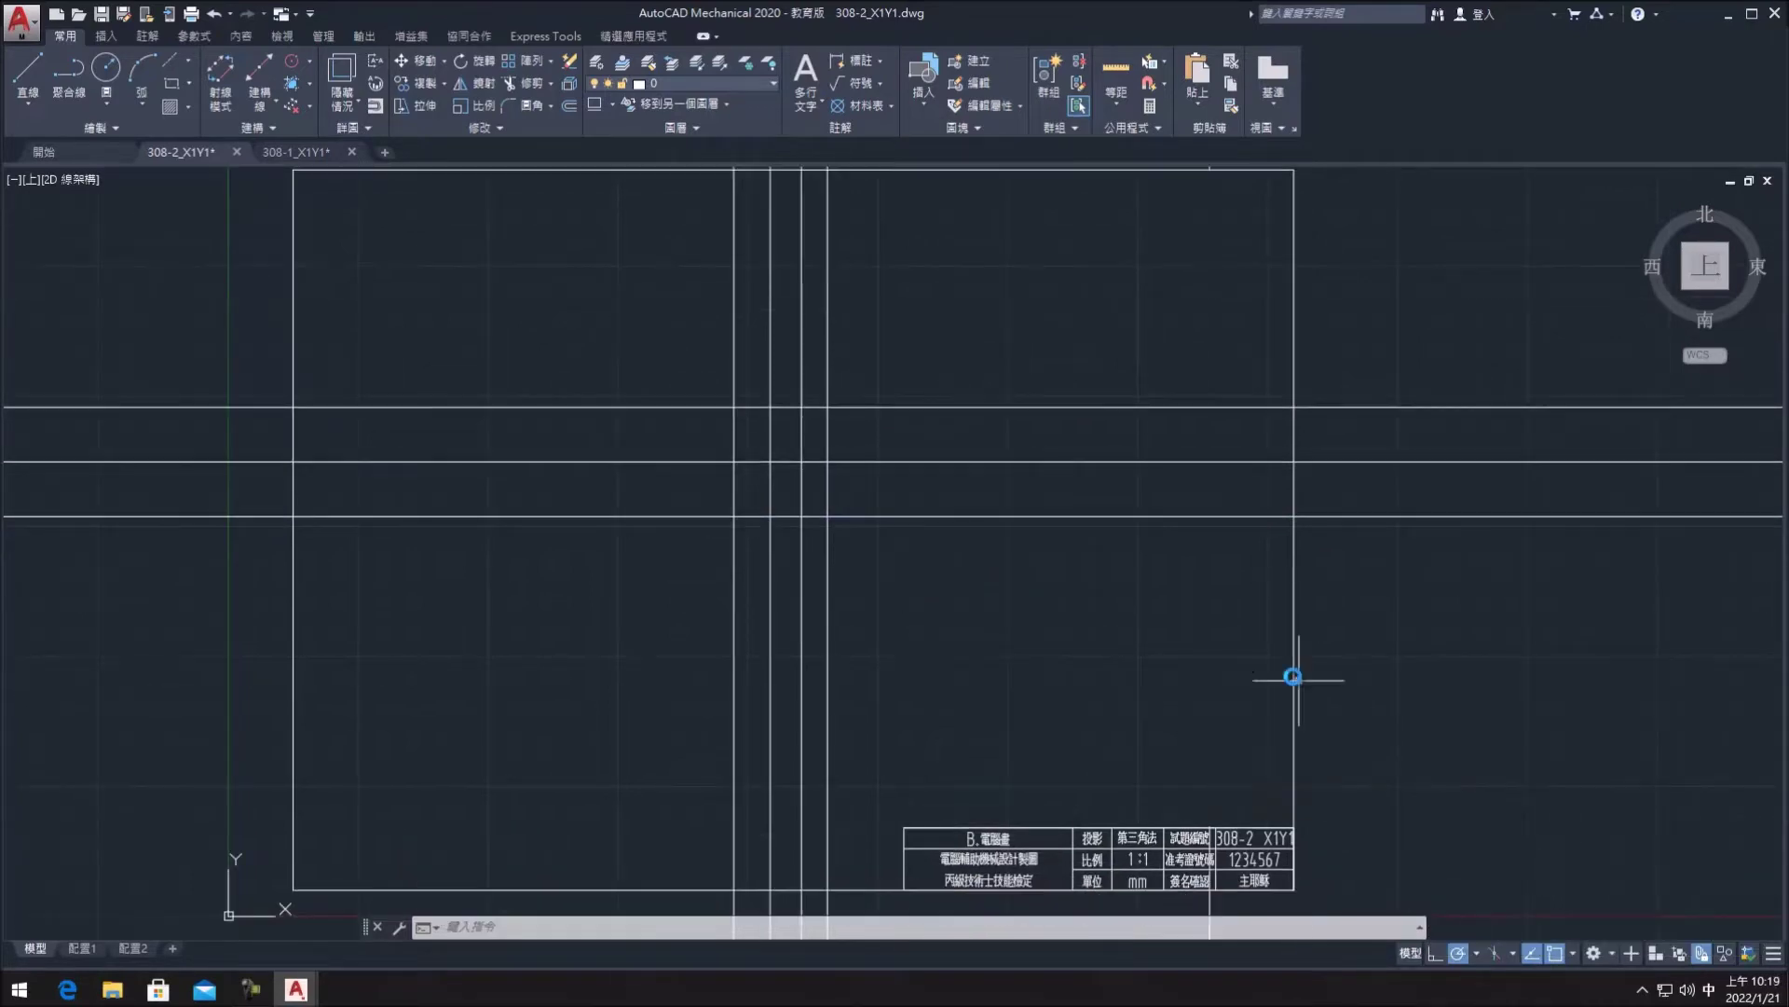
# - Draw a radius 15.5 circle centred on the line intersection
pyautogui.click(105, 69)
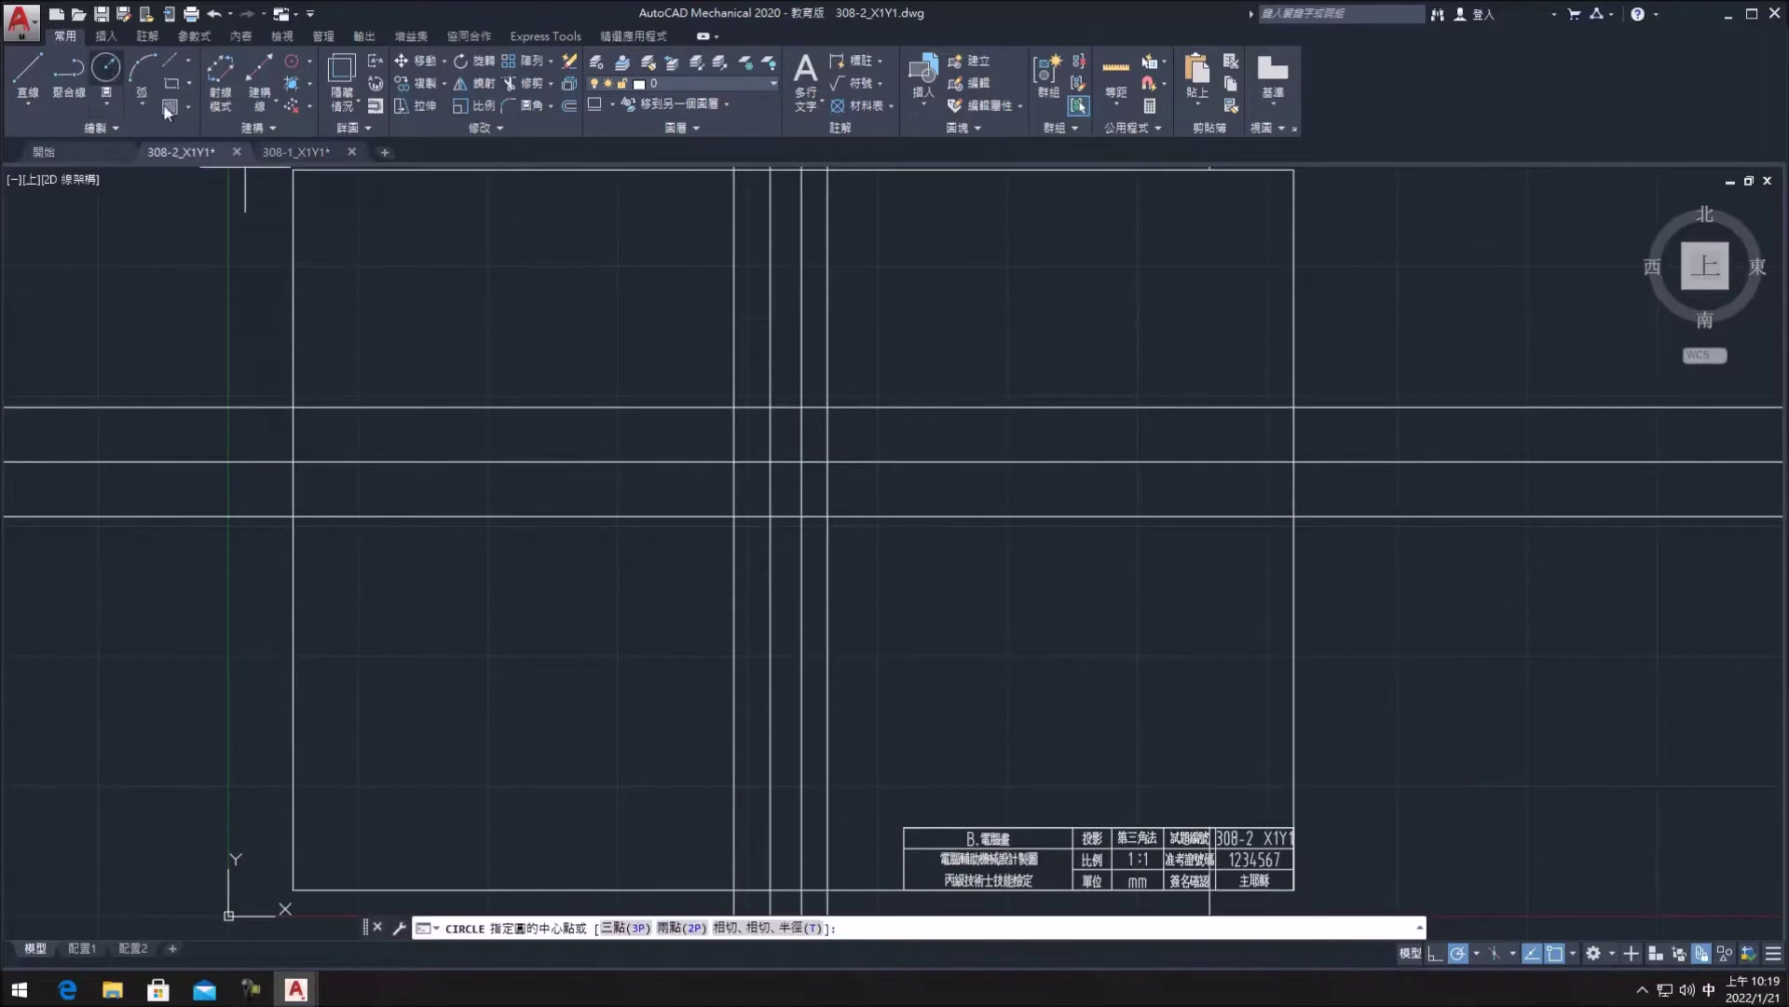
pyautogui.click(771, 462)
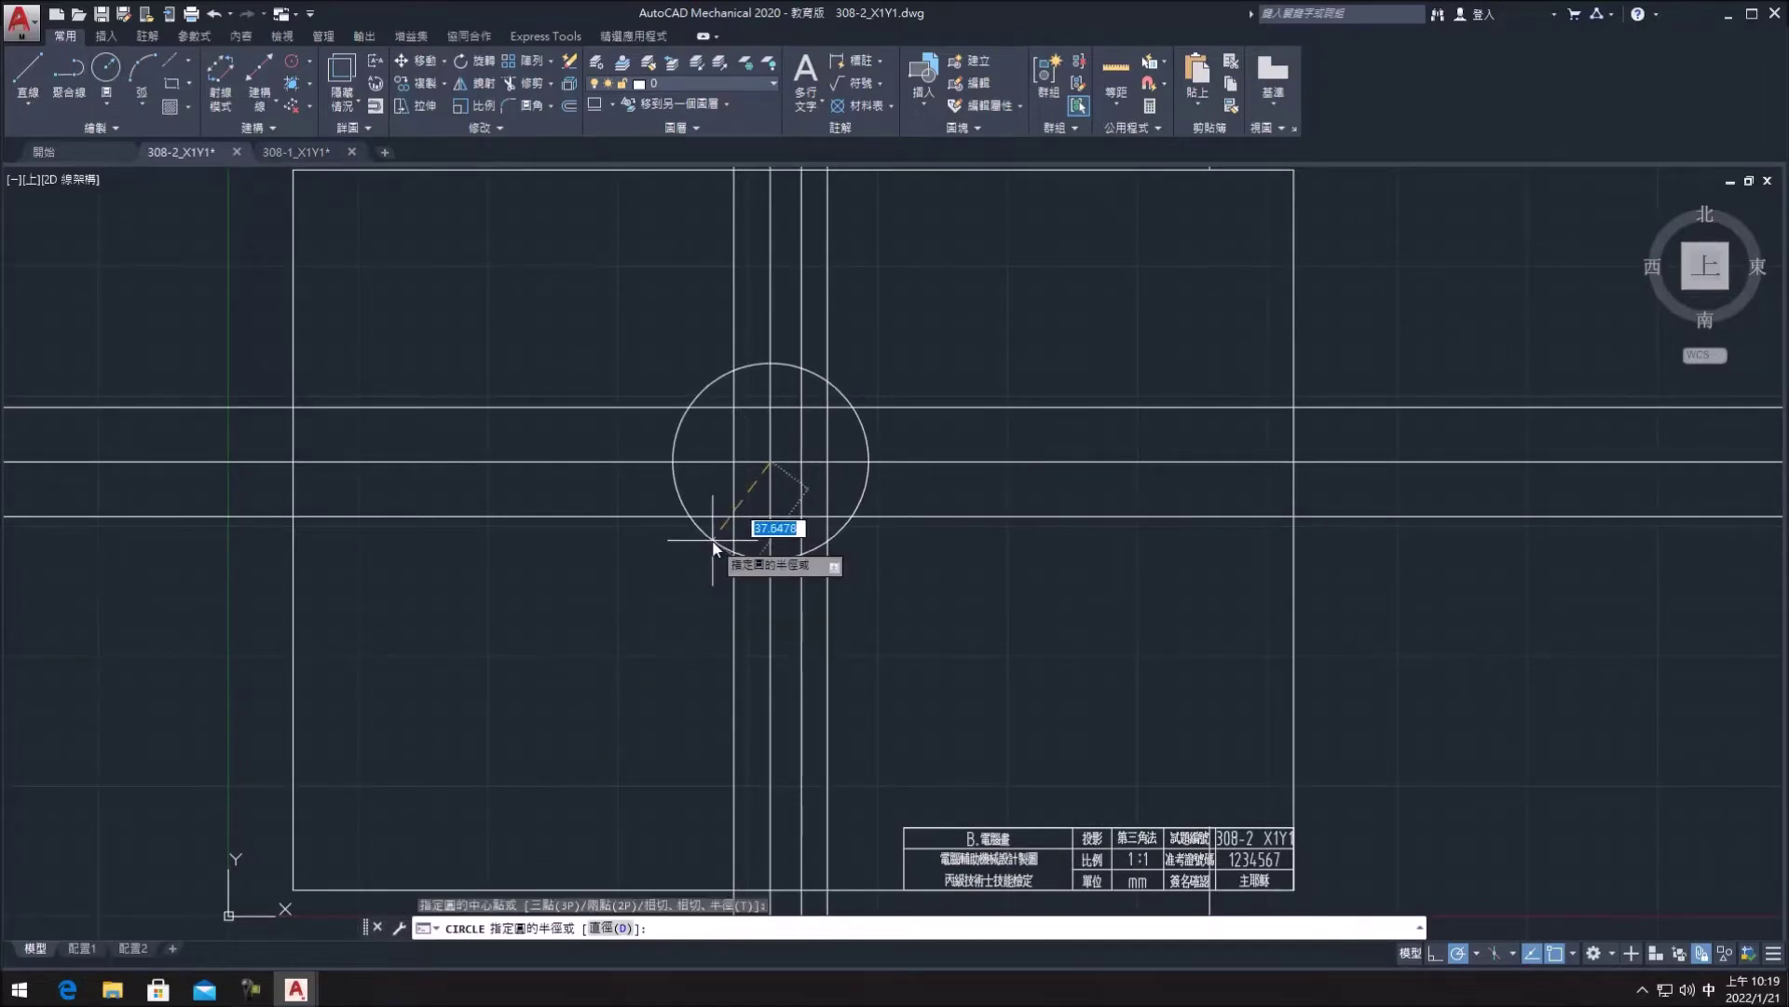
pyautogui.press('Escape')
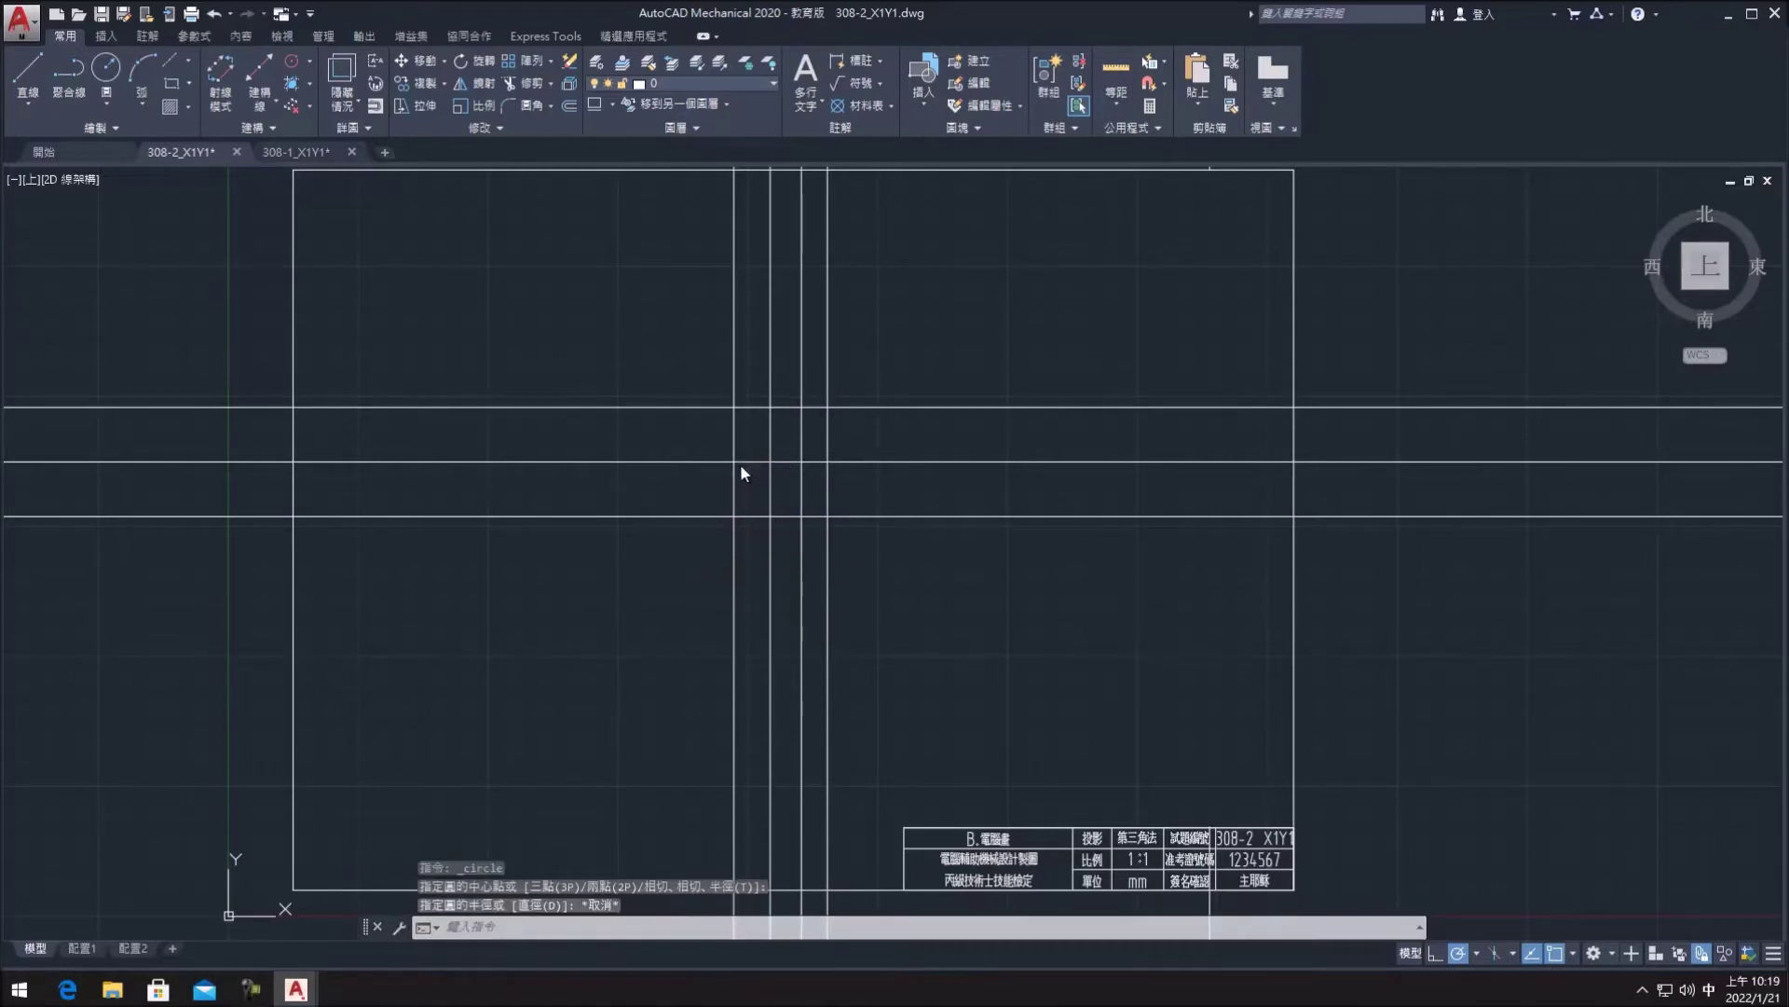
pyautogui.press('Return')
pyautogui.click(734, 461)
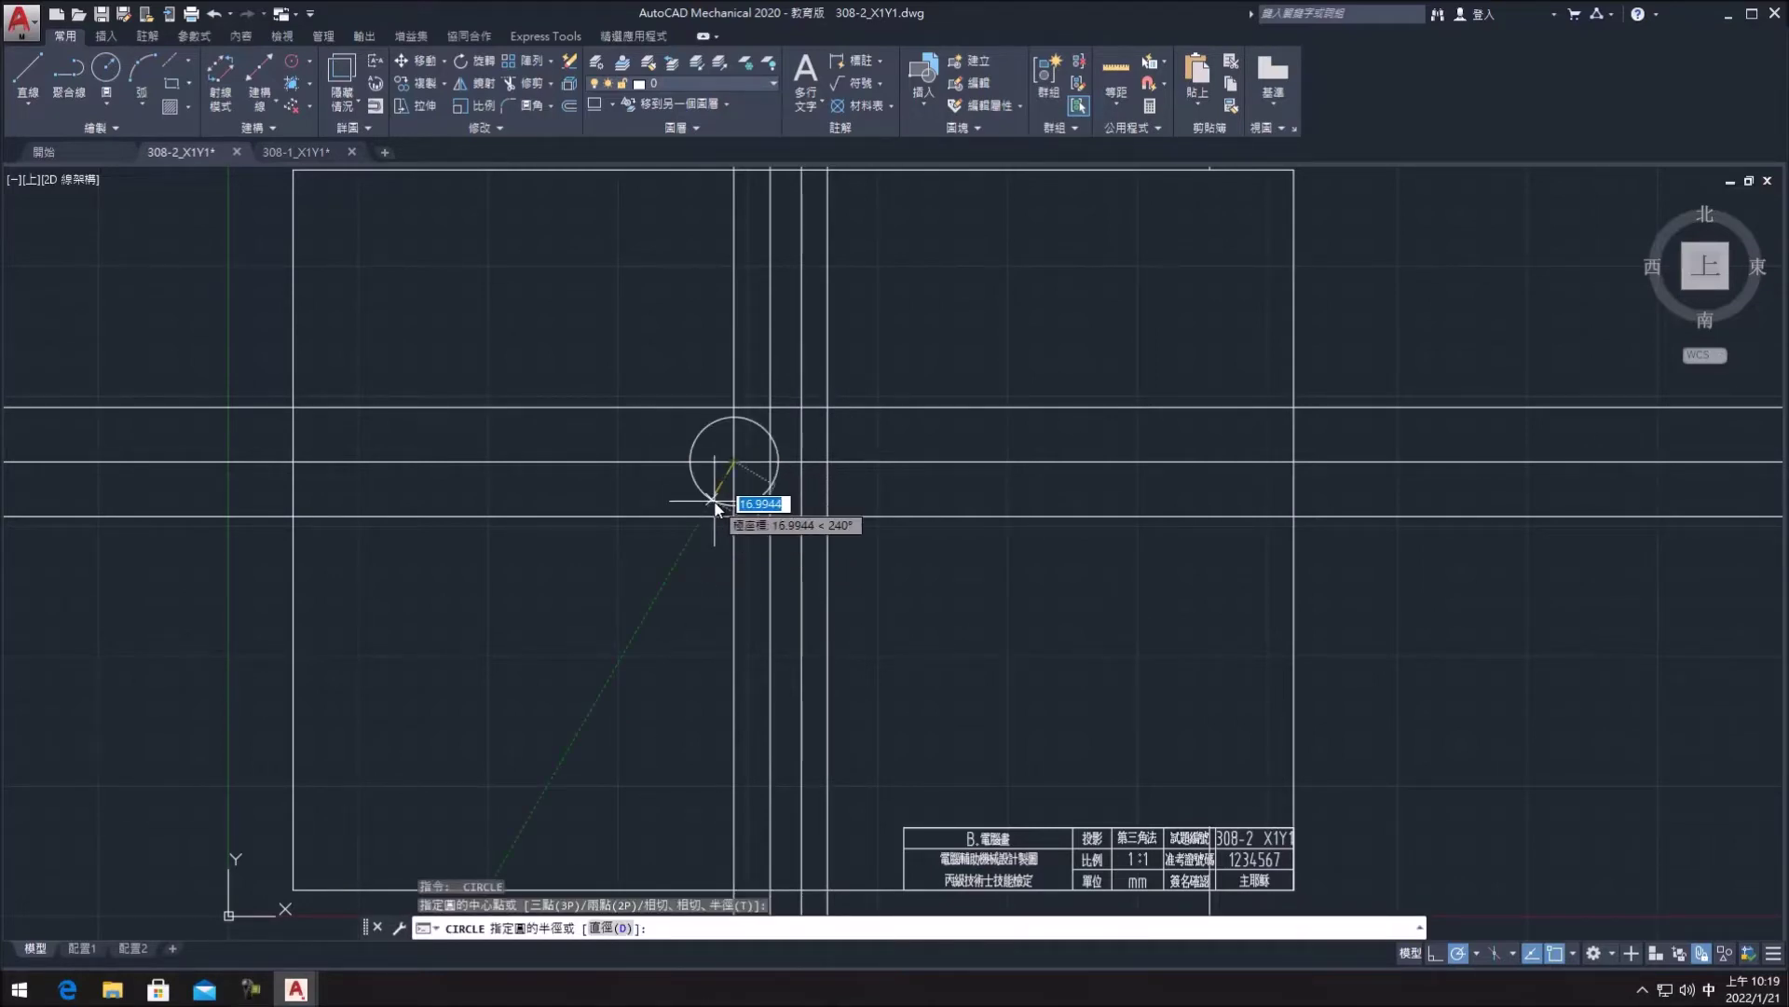
pyautogui.write('15.5')
pyautogui.press('Return')
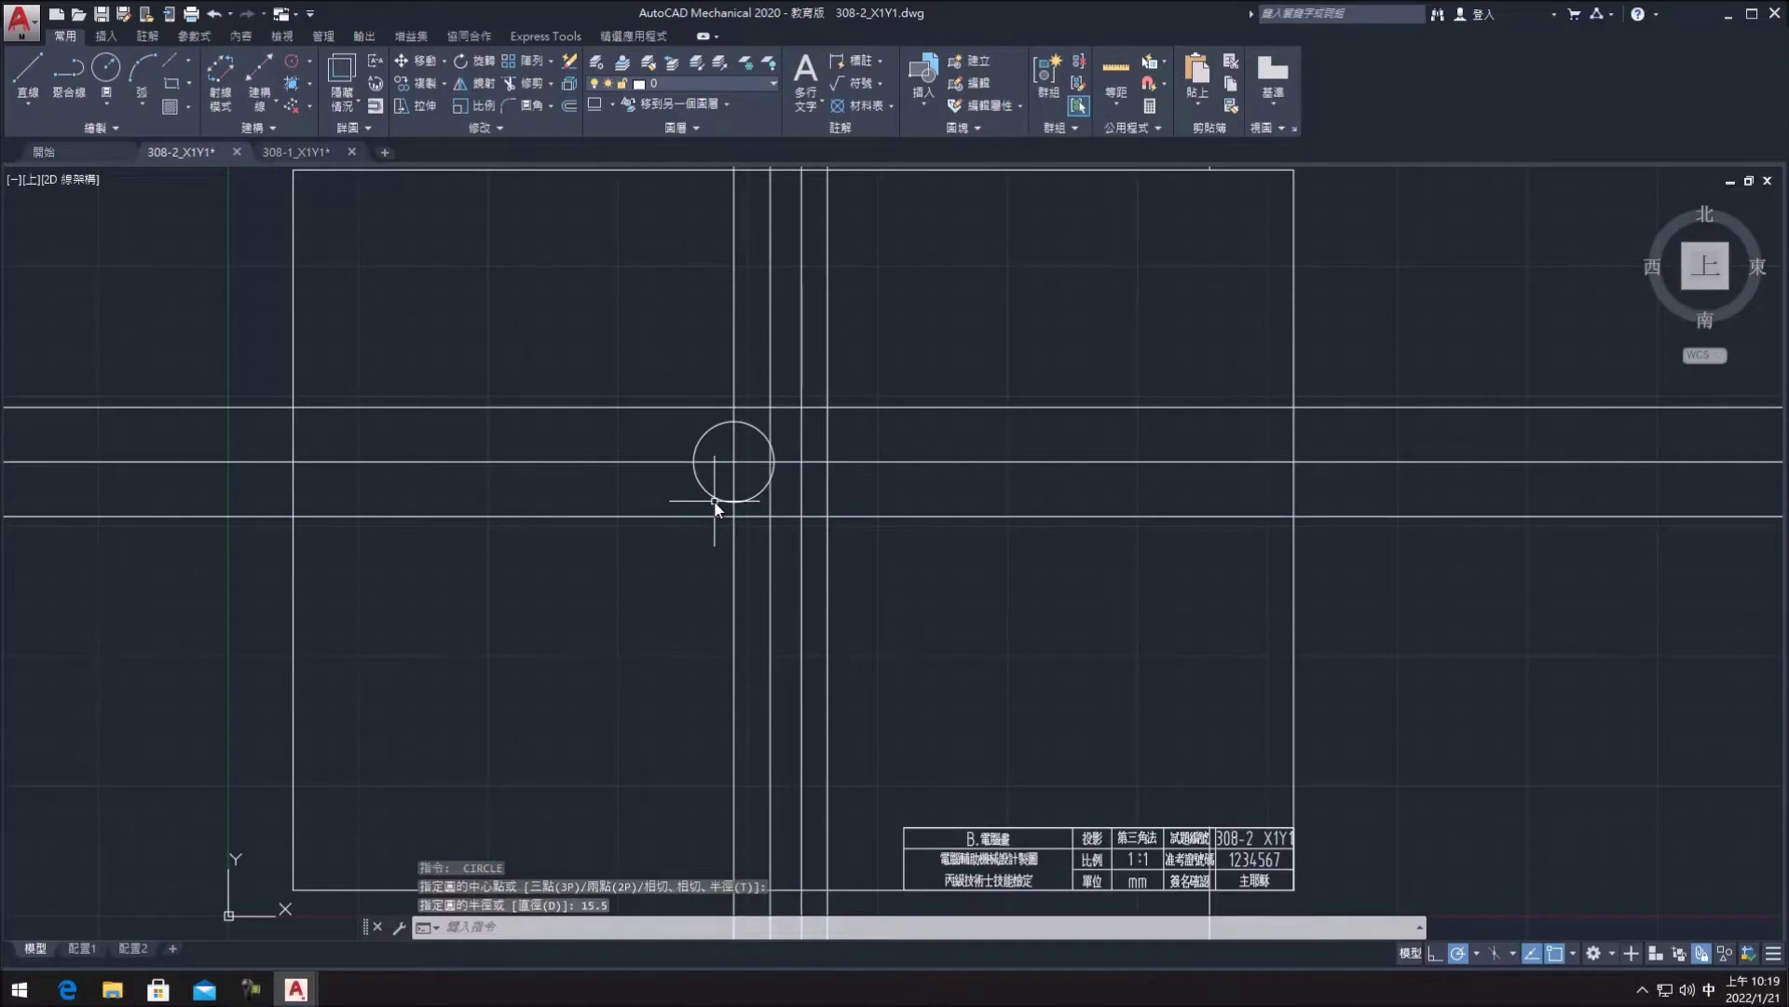
# - Add concentric circles of radius 24 and 21 around the same centre
pyautogui.press('Return')
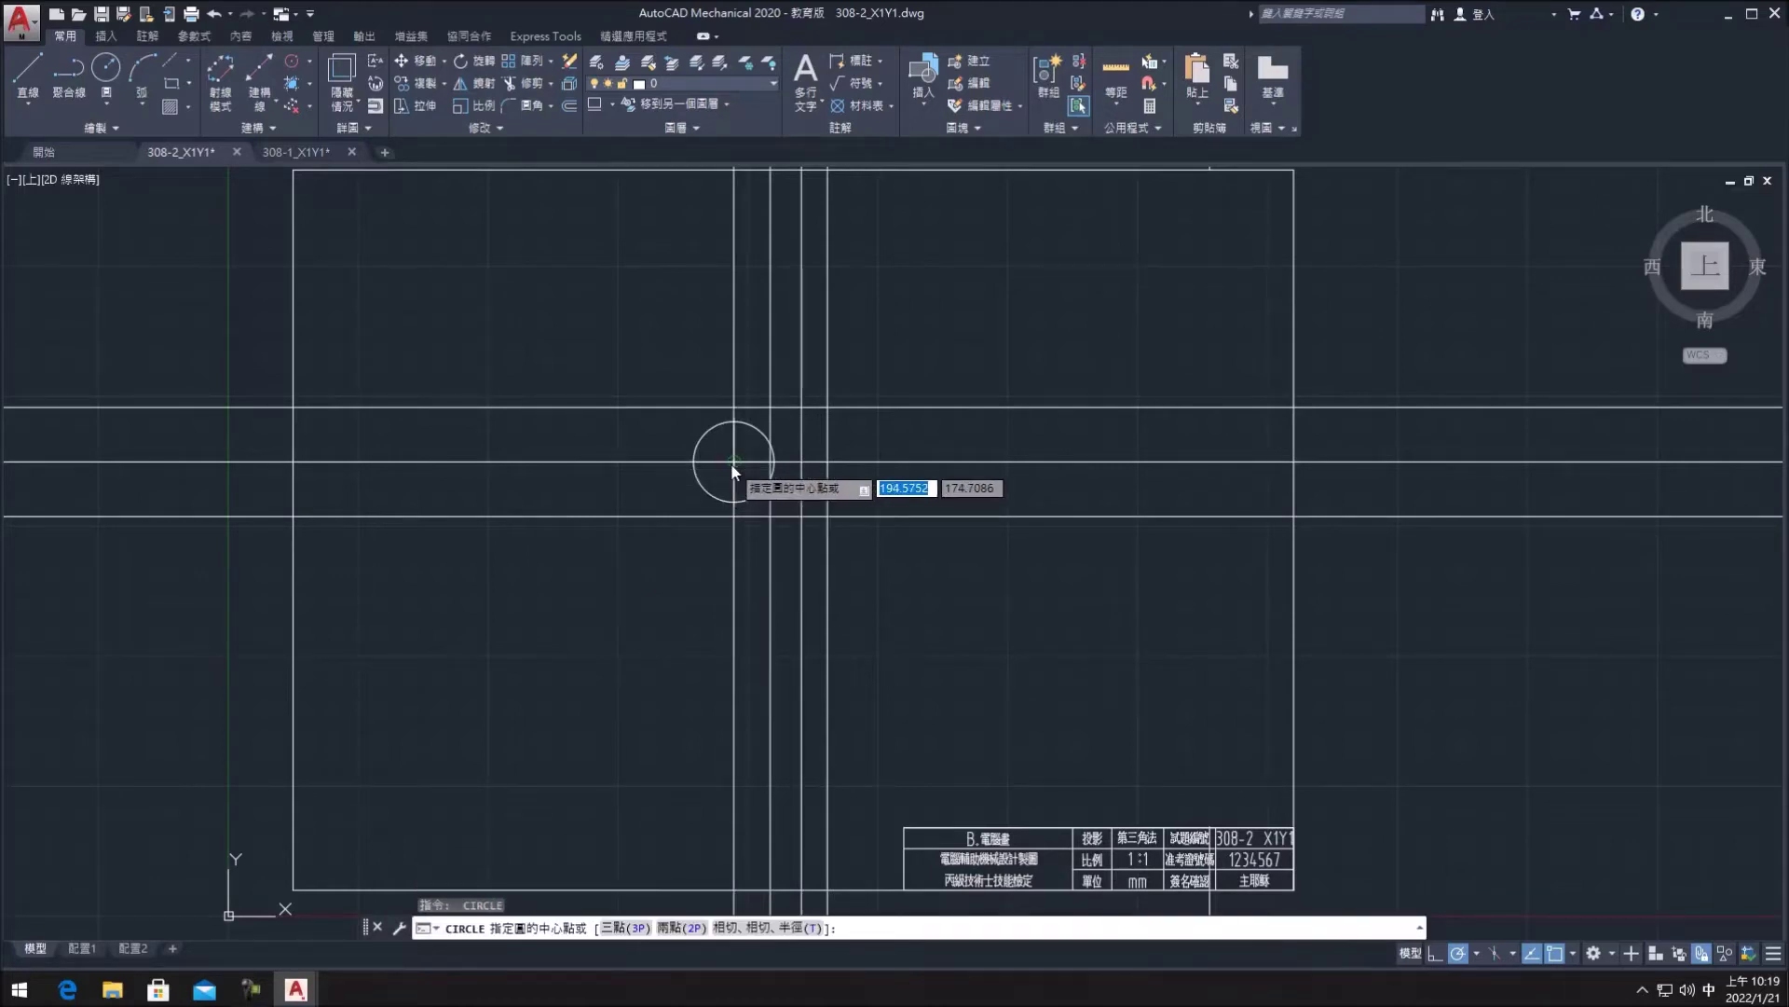
pyautogui.click(734, 461)
pyautogui.write('24')
pyautogui.press('Return')
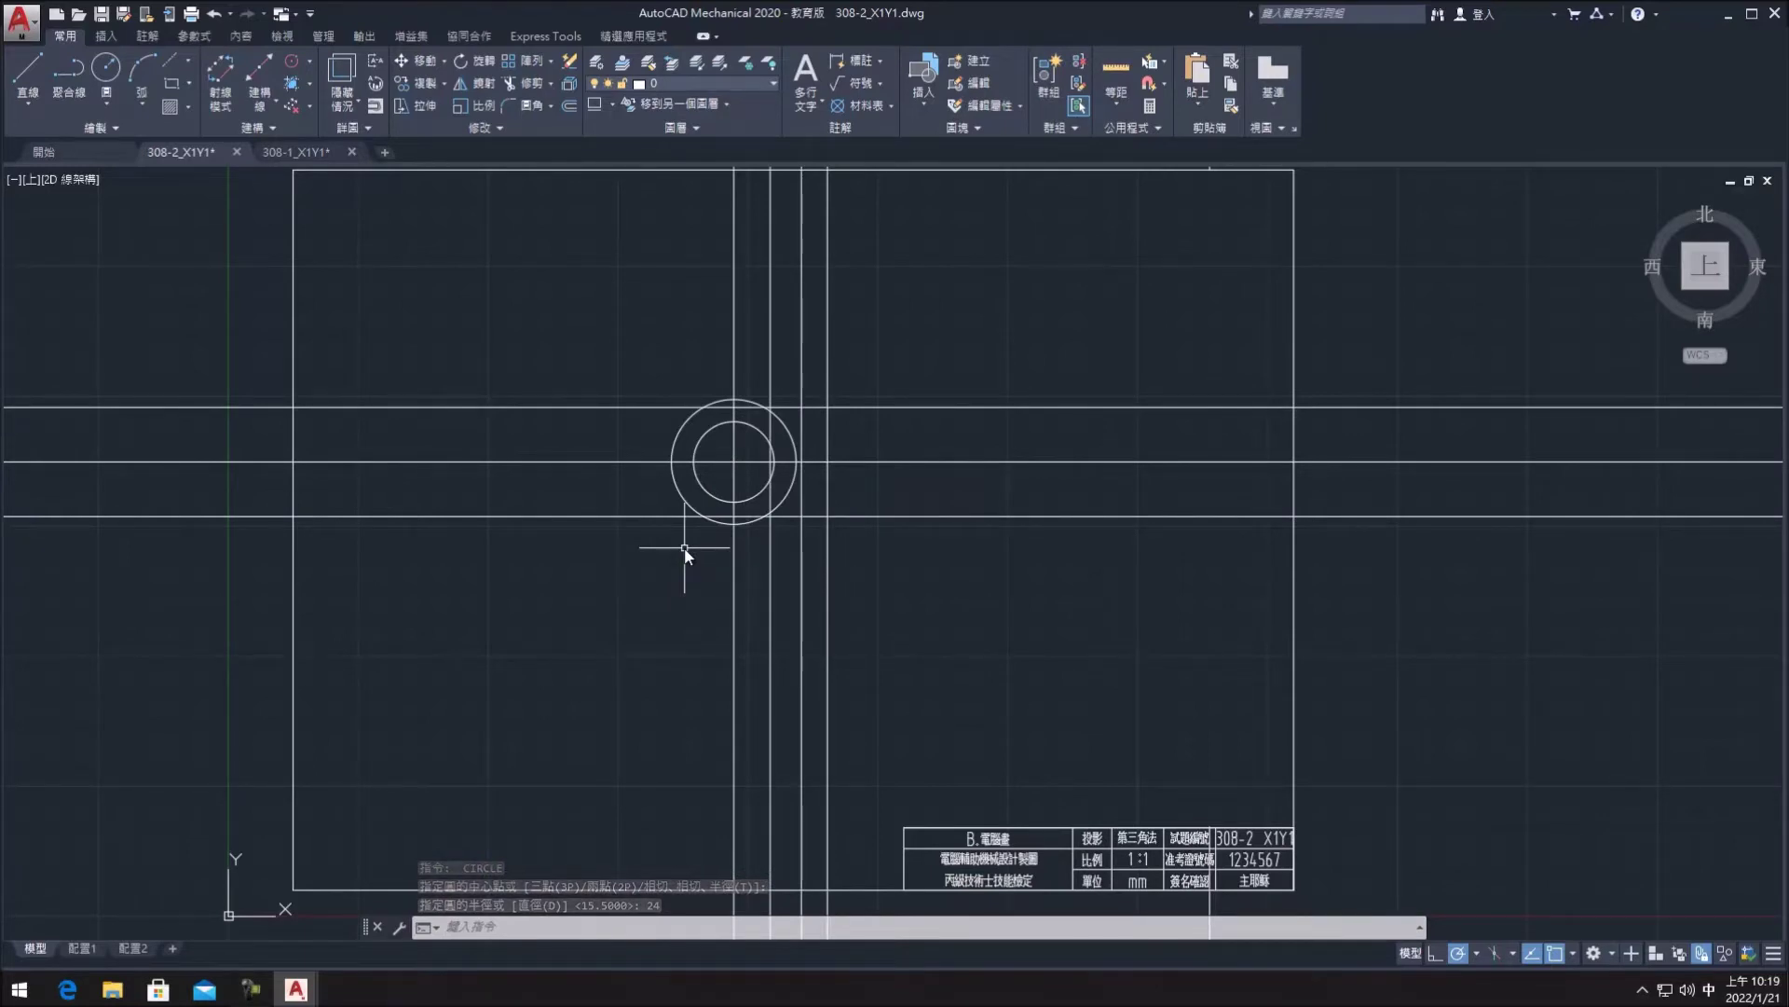
pyautogui.press('space')
pyautogui.click(734, 462)
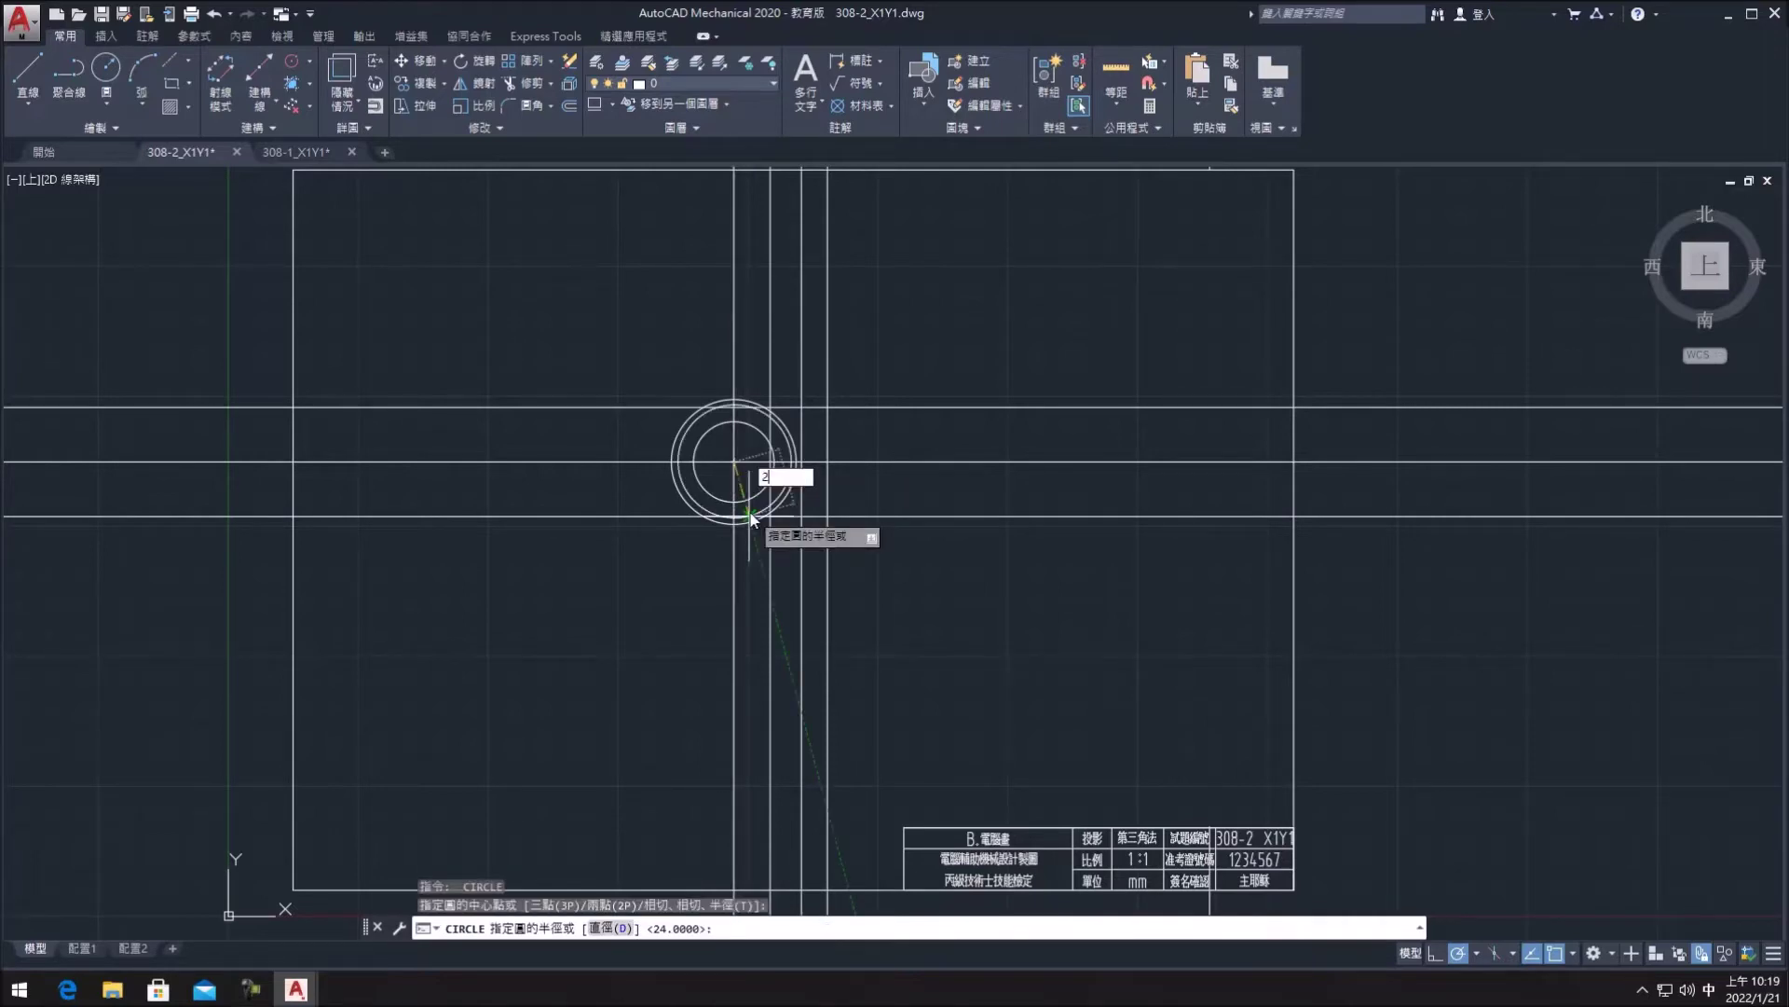
pyautogui.write('1')
pyautogui.press('Return')
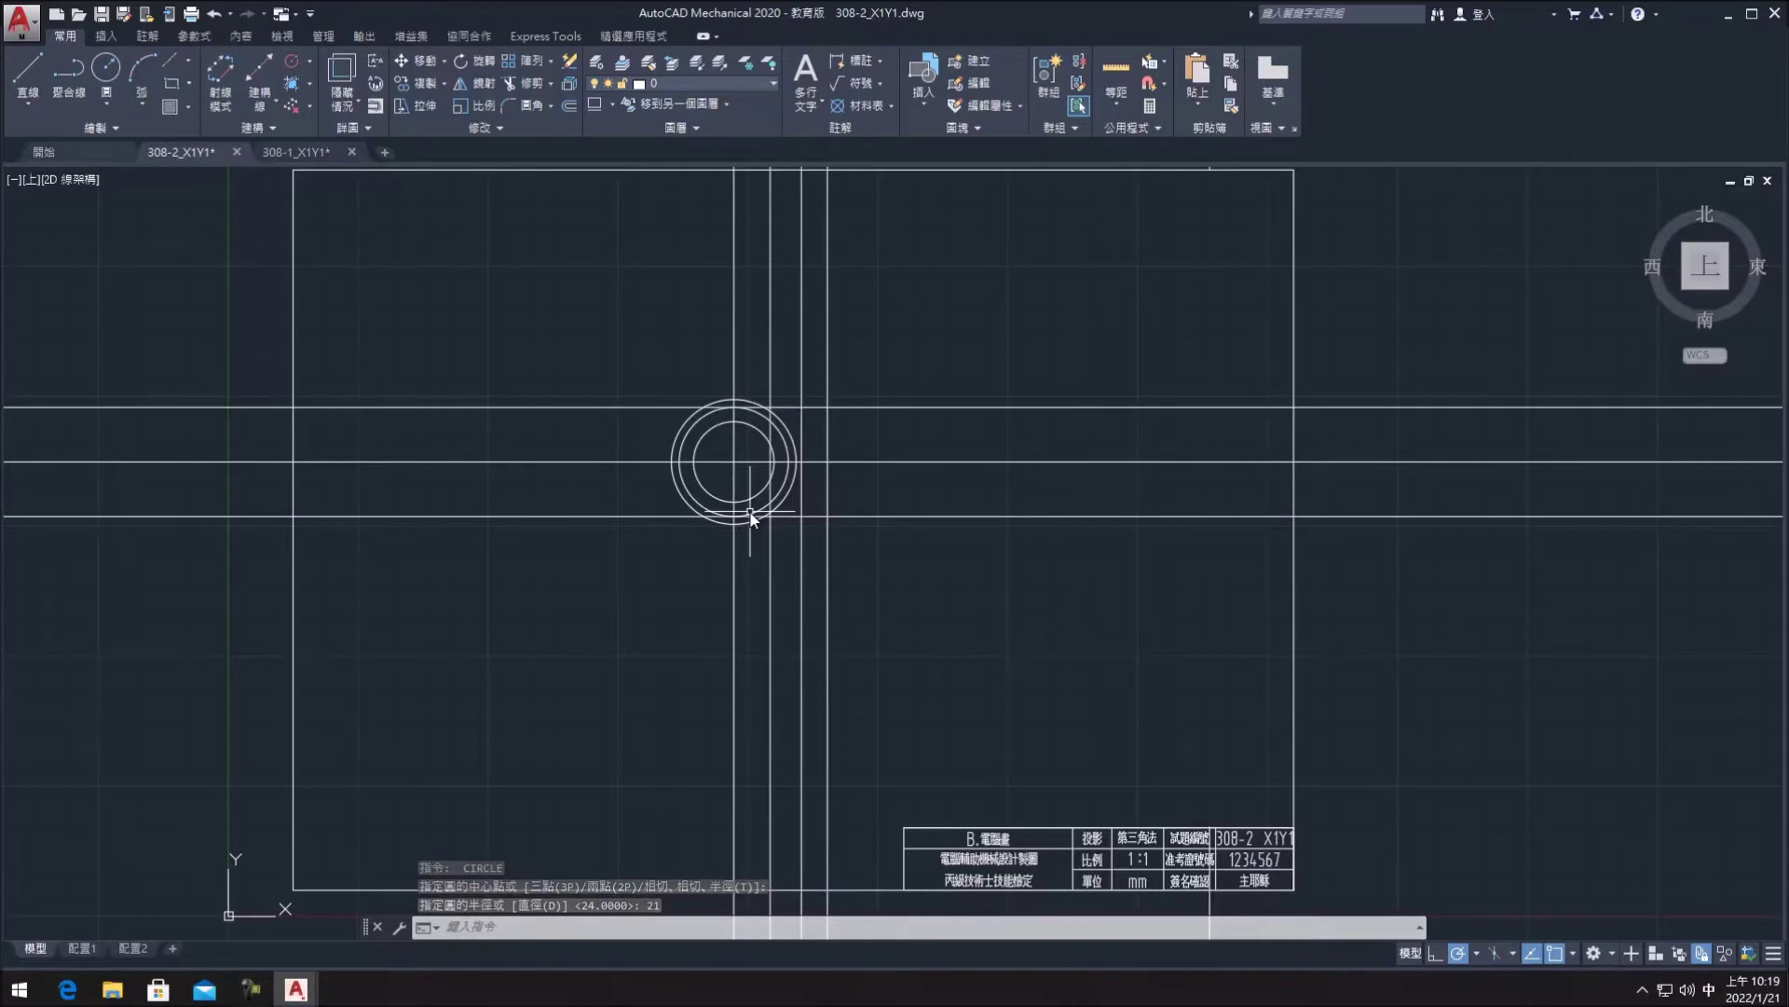
# - Draw the large 75-diameter circle (radius 75/2) at the line intersection
pyautogui.press('Return')
pyautogui.scroll(2, 759, 469)
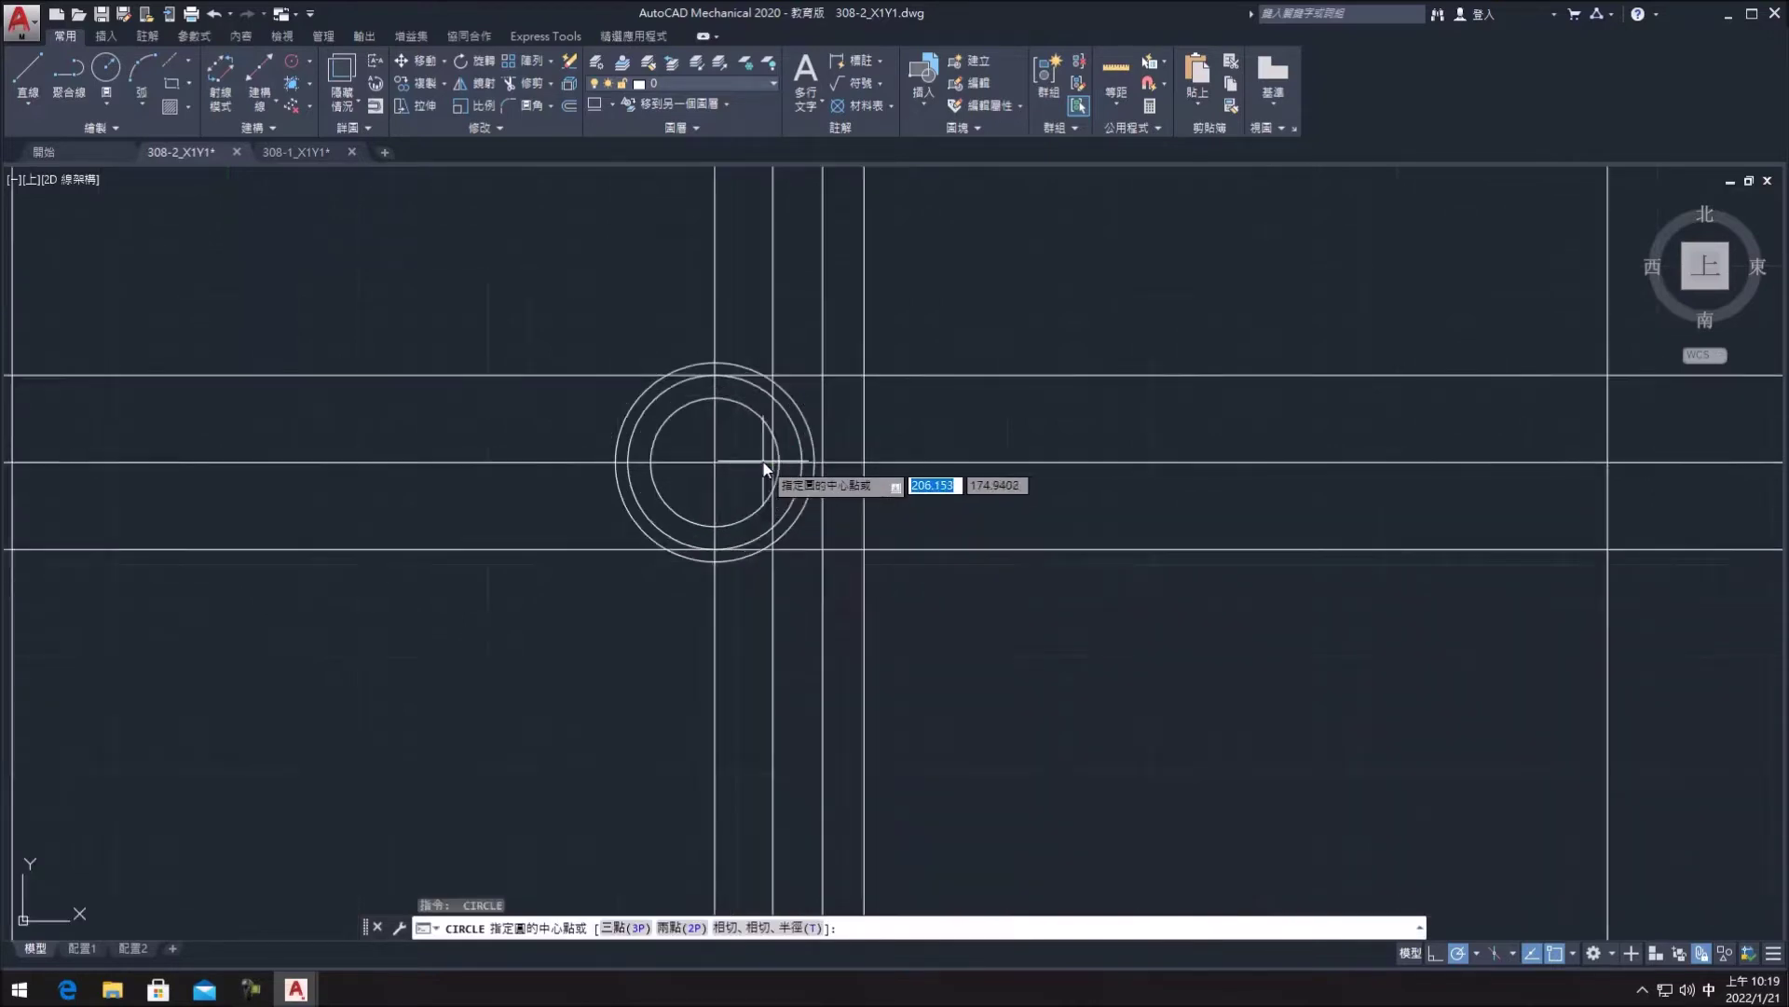
pyautogui.scroll(2, 769, 471)
pyautogui.click(777, 463)
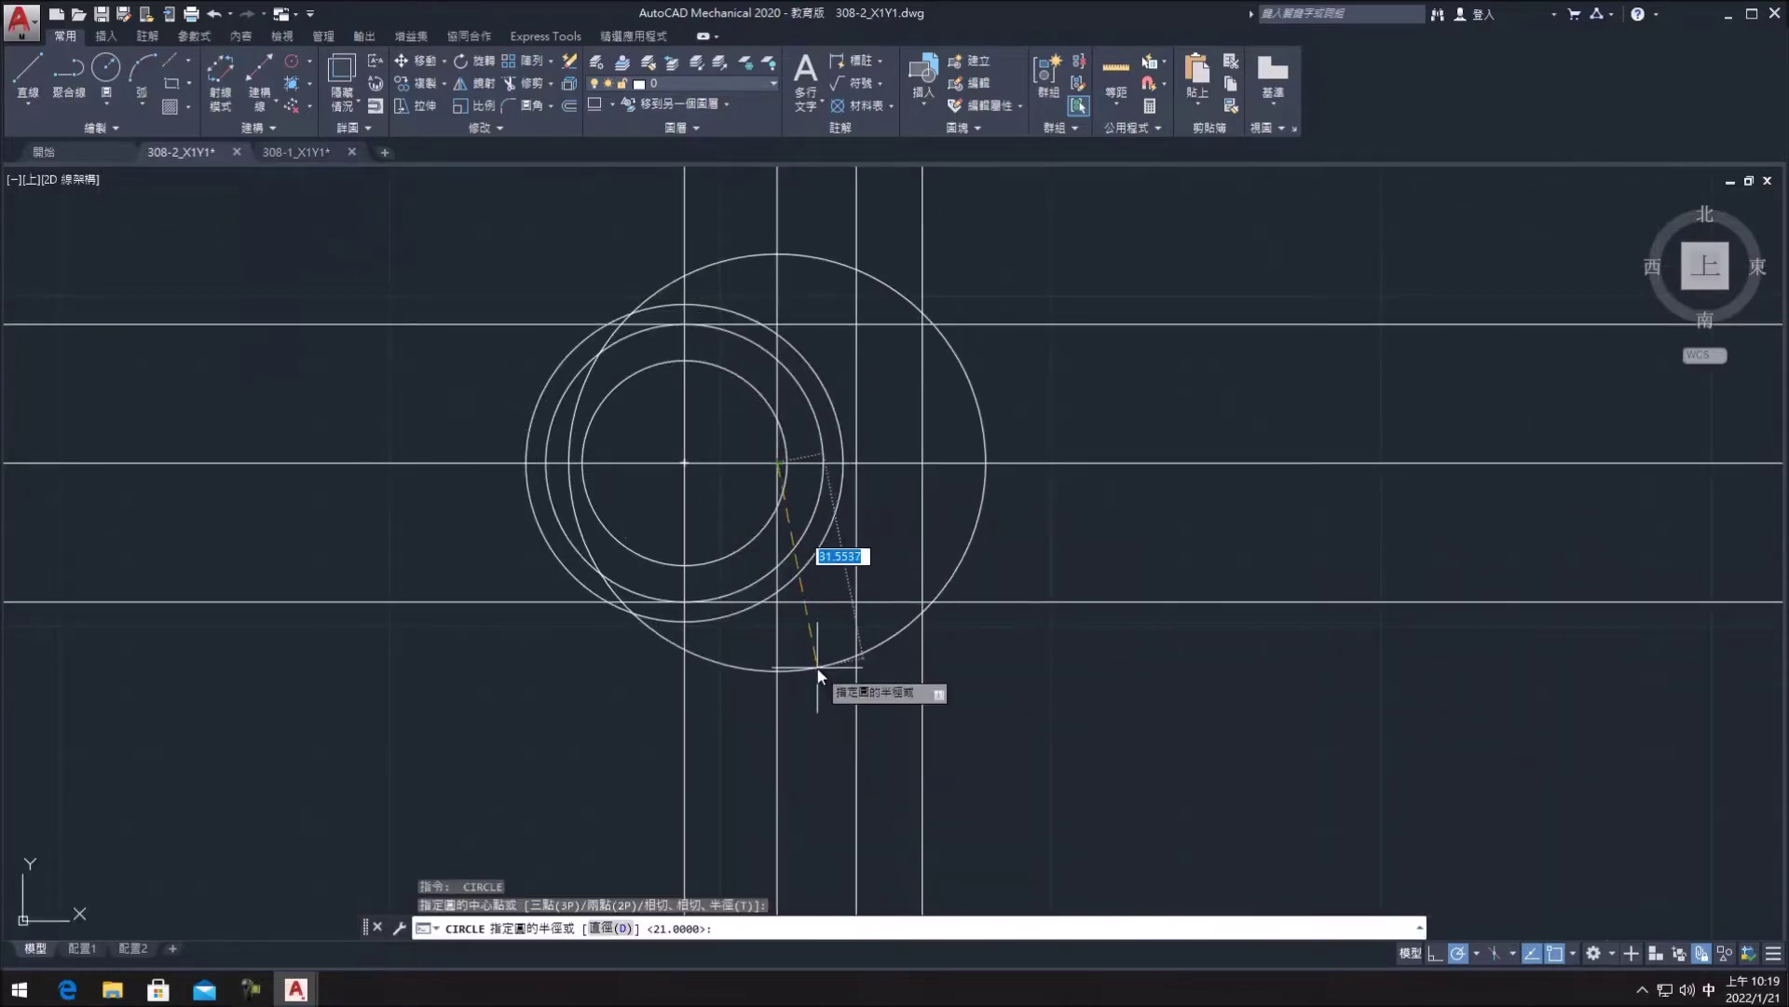
pyautogui.scroll(-1, 819, 669)
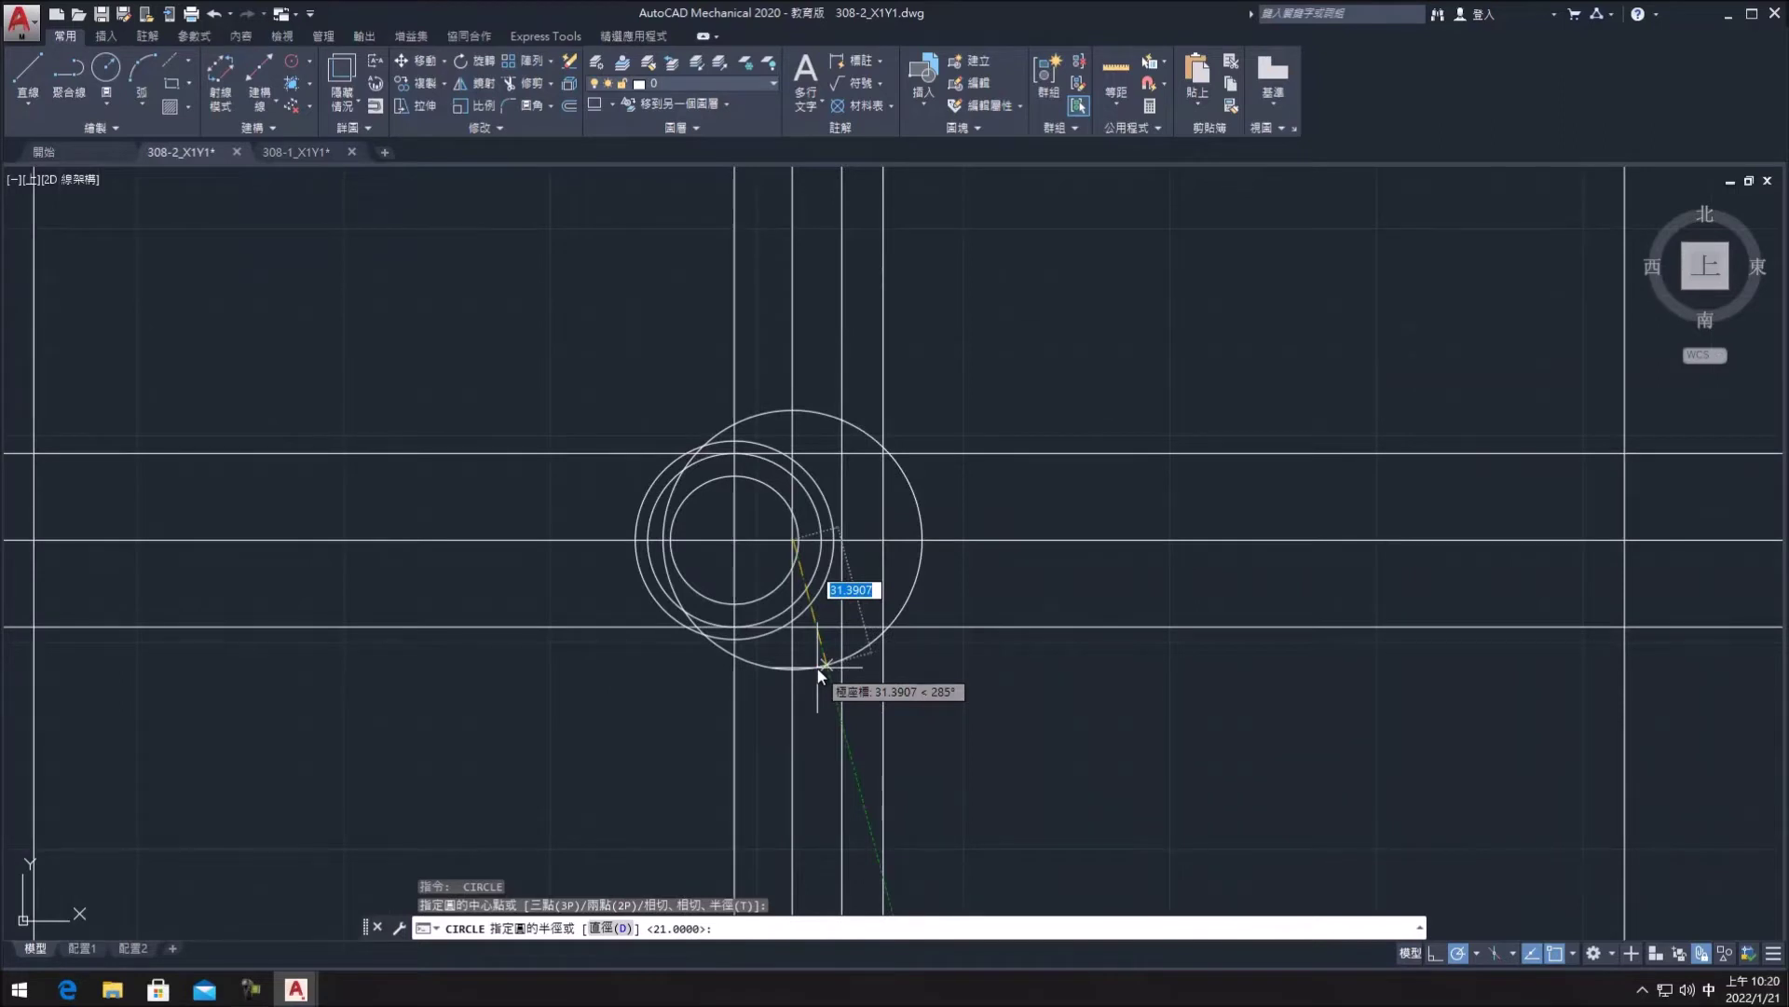
pyautogui.write('75/2')
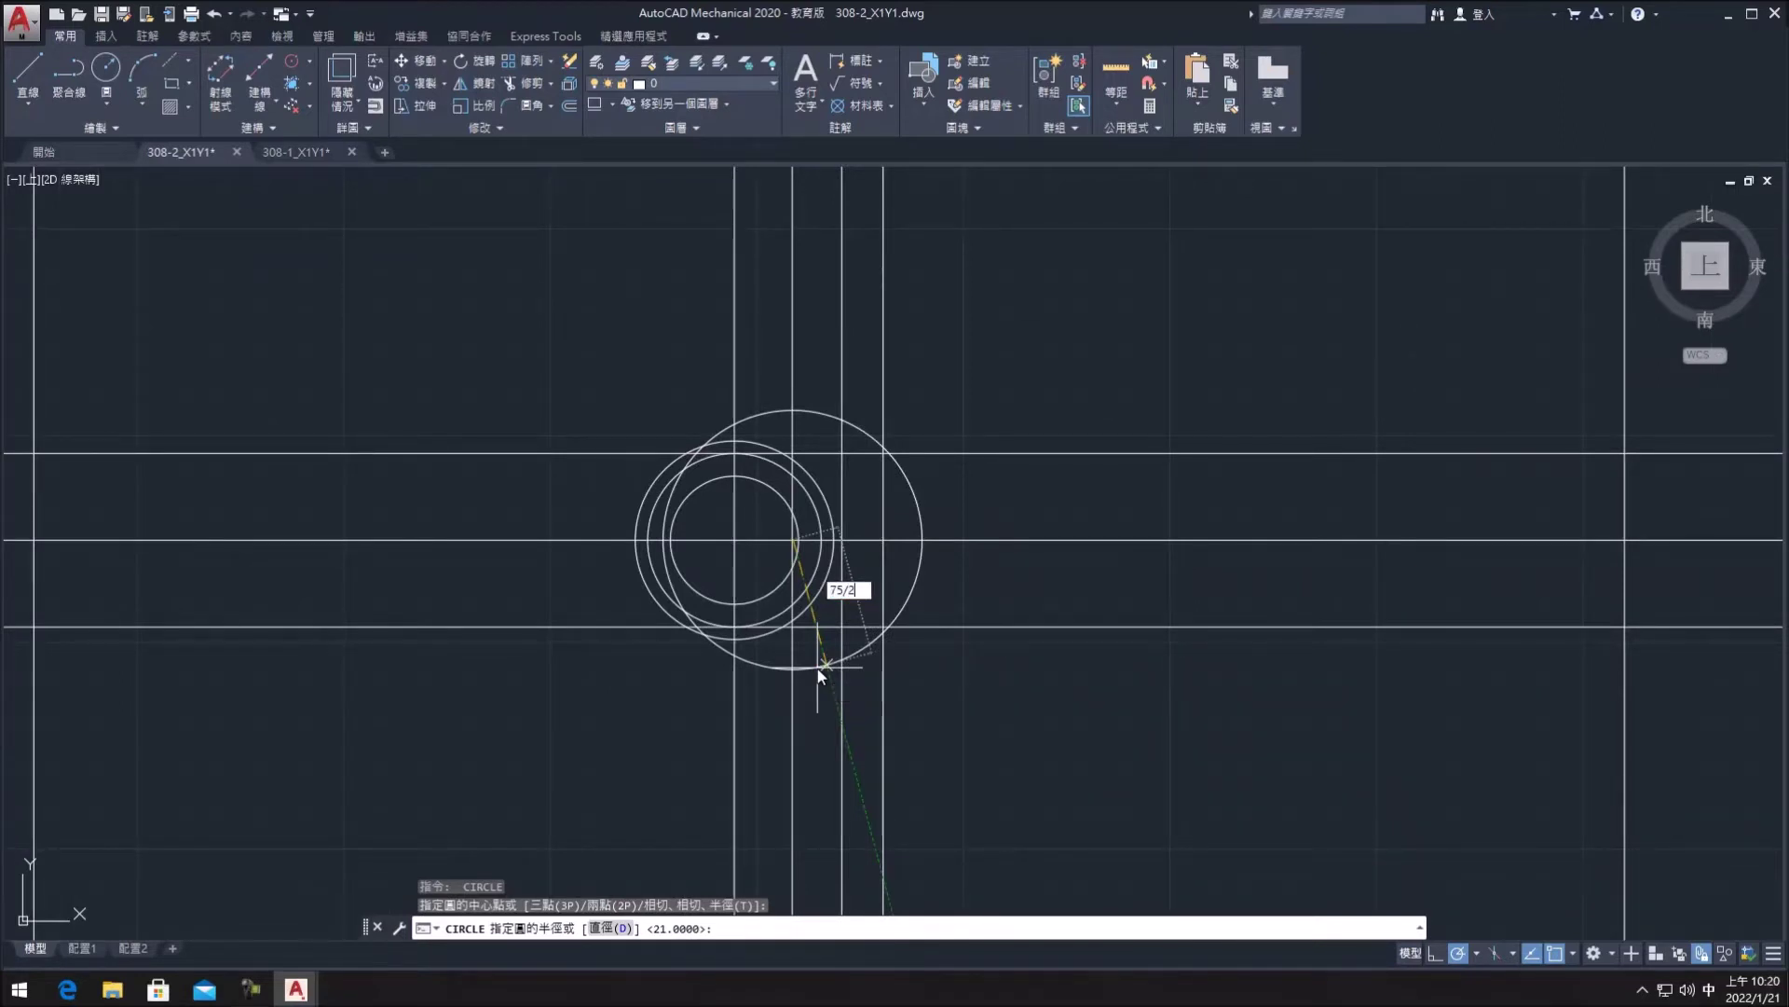
pyautogui.press('Return')
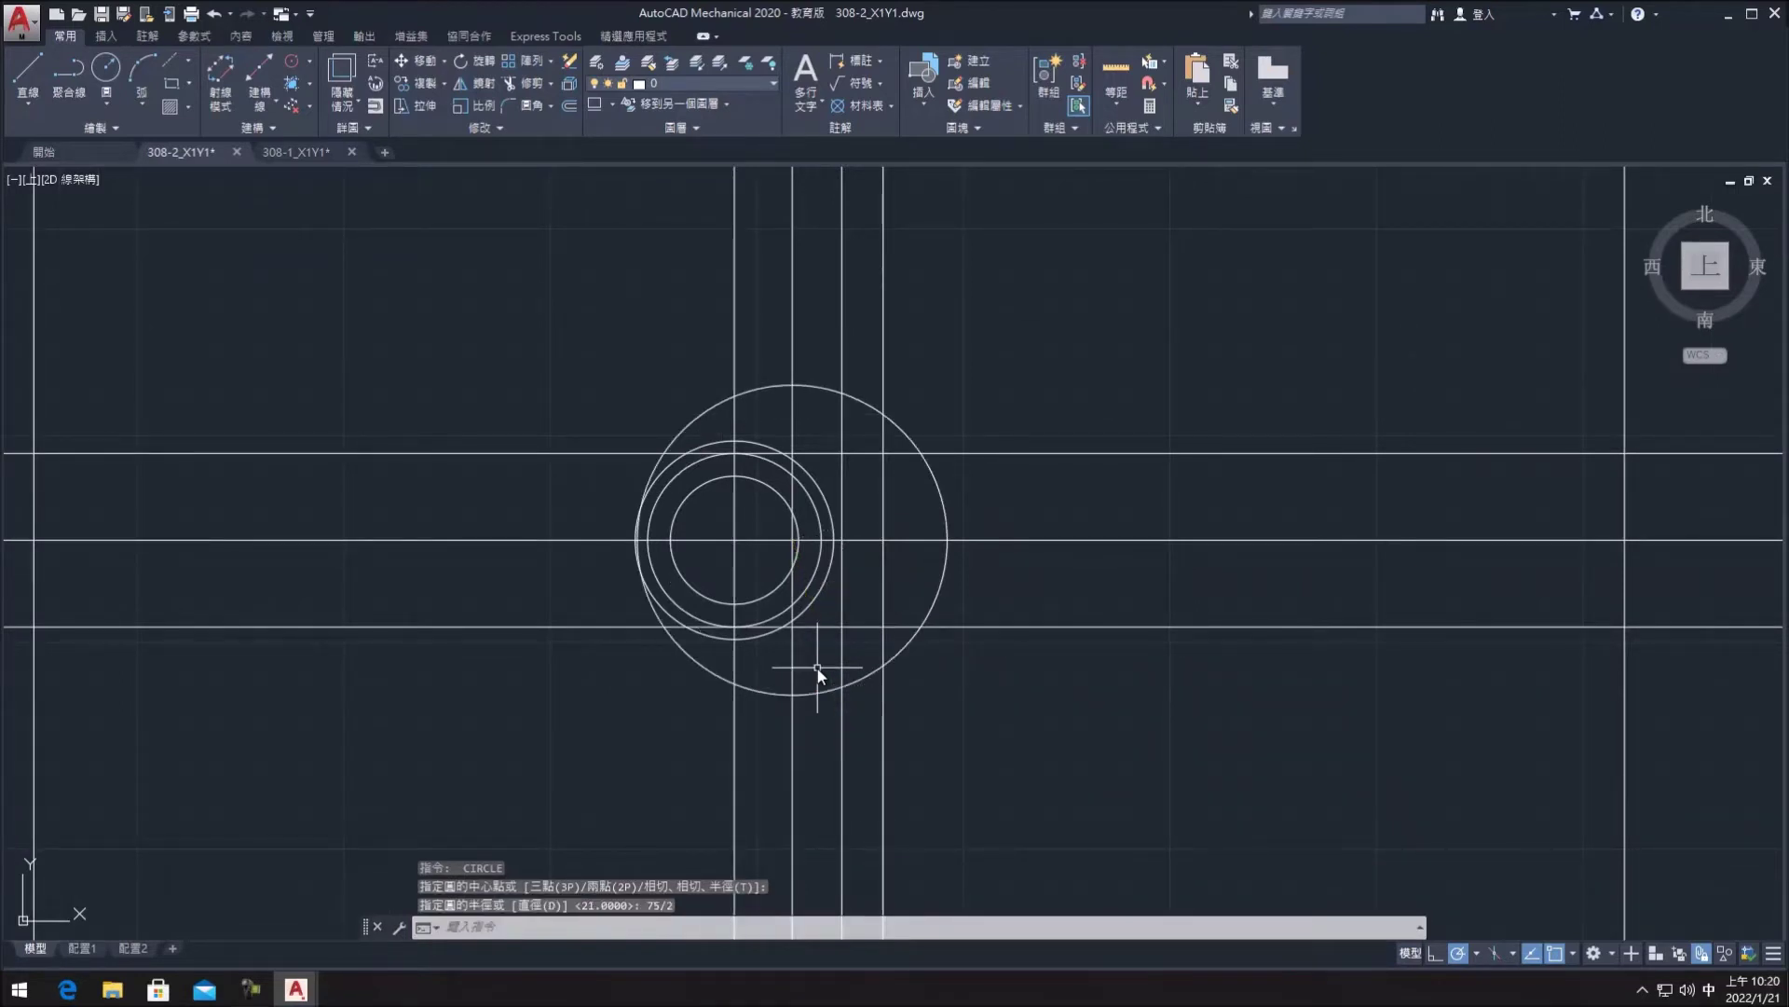
pyautogui.press('Escape')
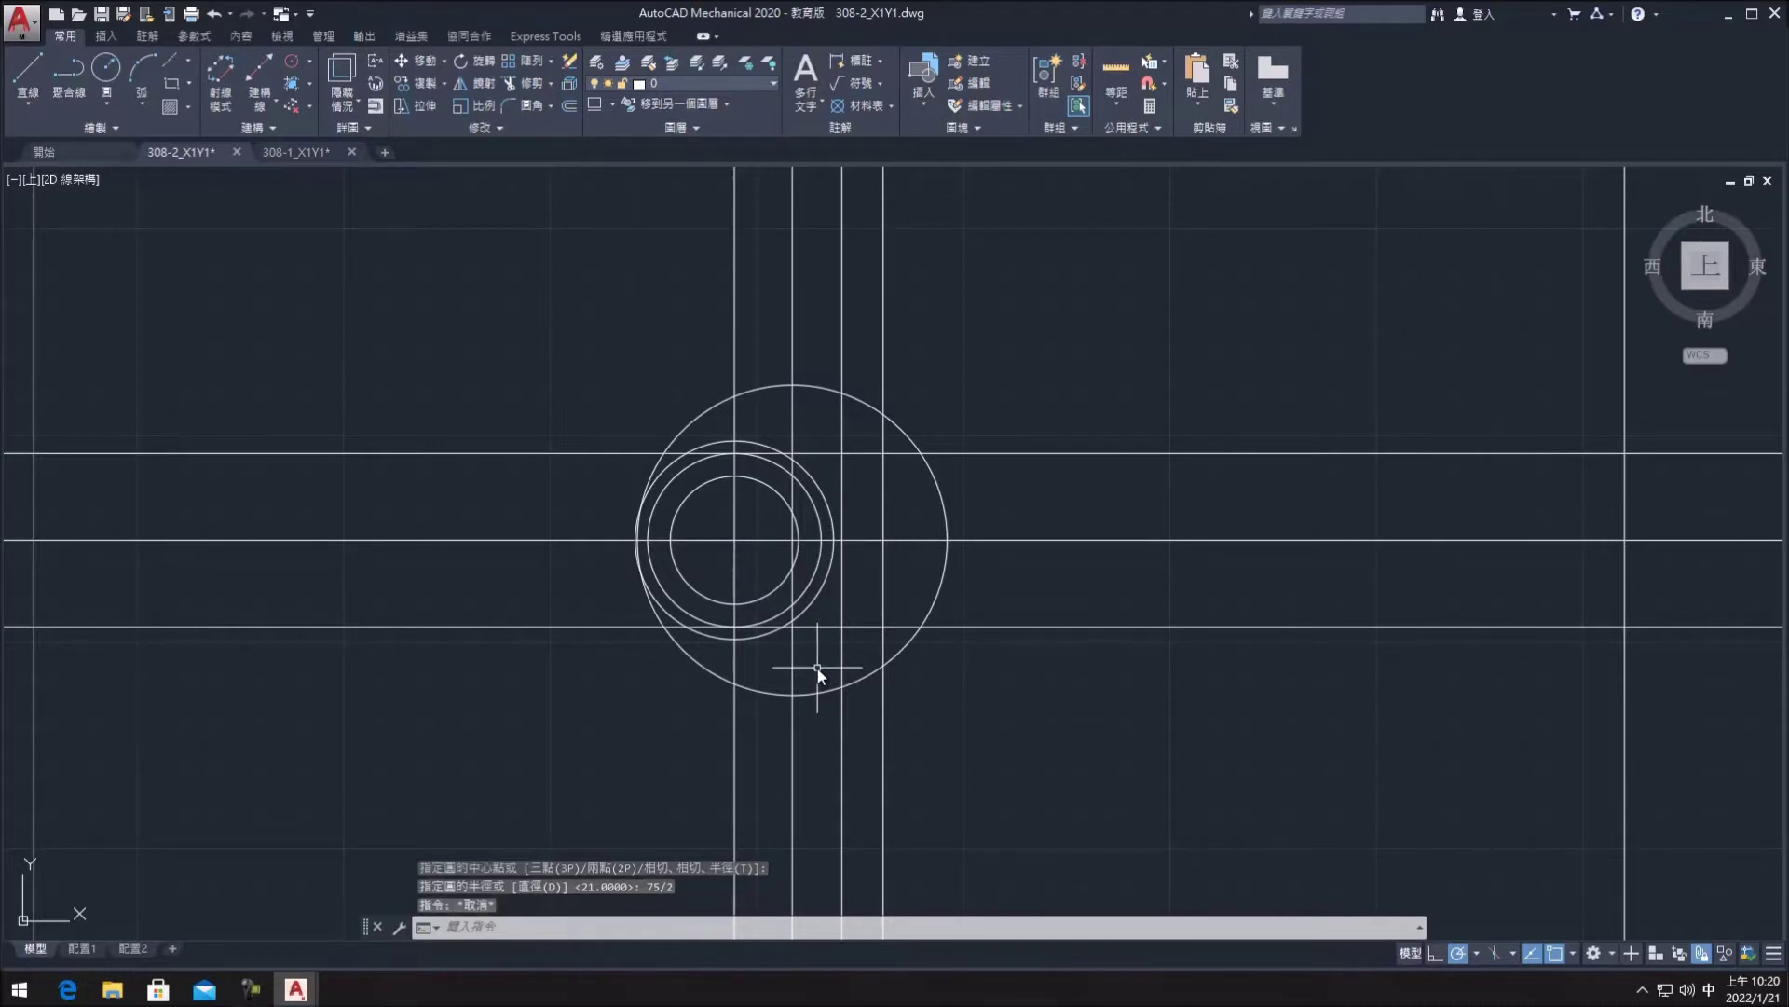
# - Trim the large circle's right-hand arcs and the top end of the vertical line
pyautogui.click(533, 84)
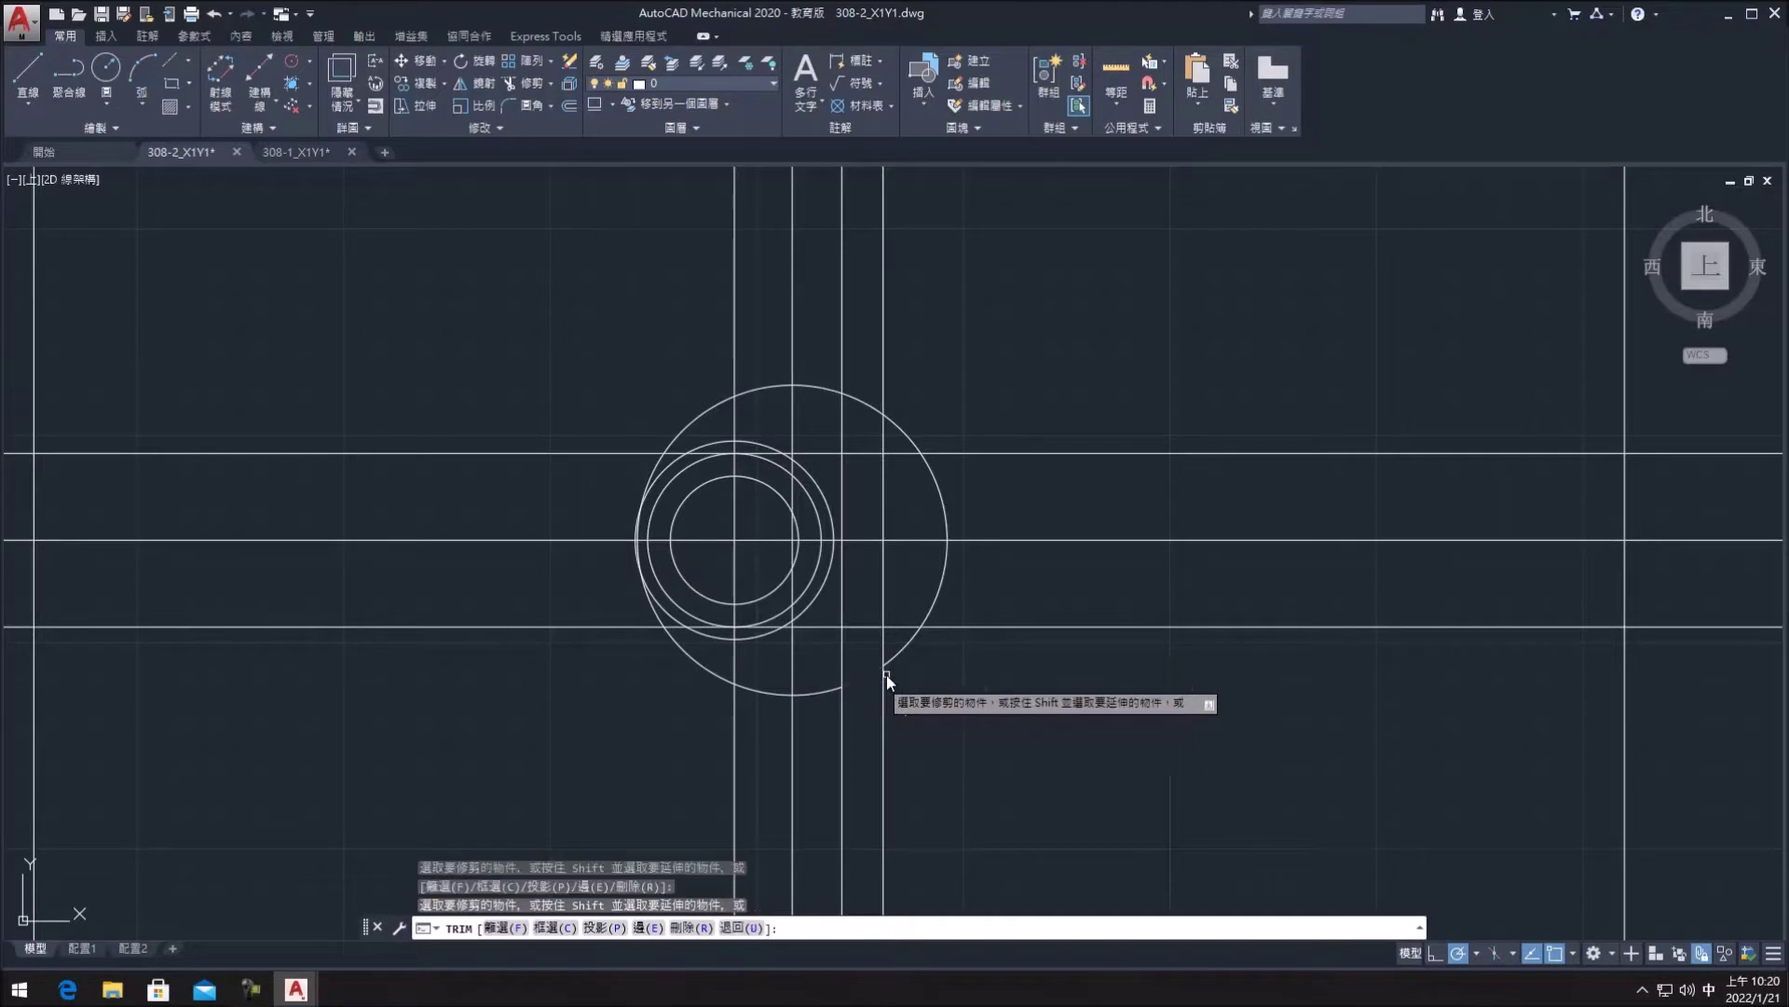
pyautogui.moveTo(858, 685); pyautogui.dragTo(949, 503)
pyautogui.click(948, 504)
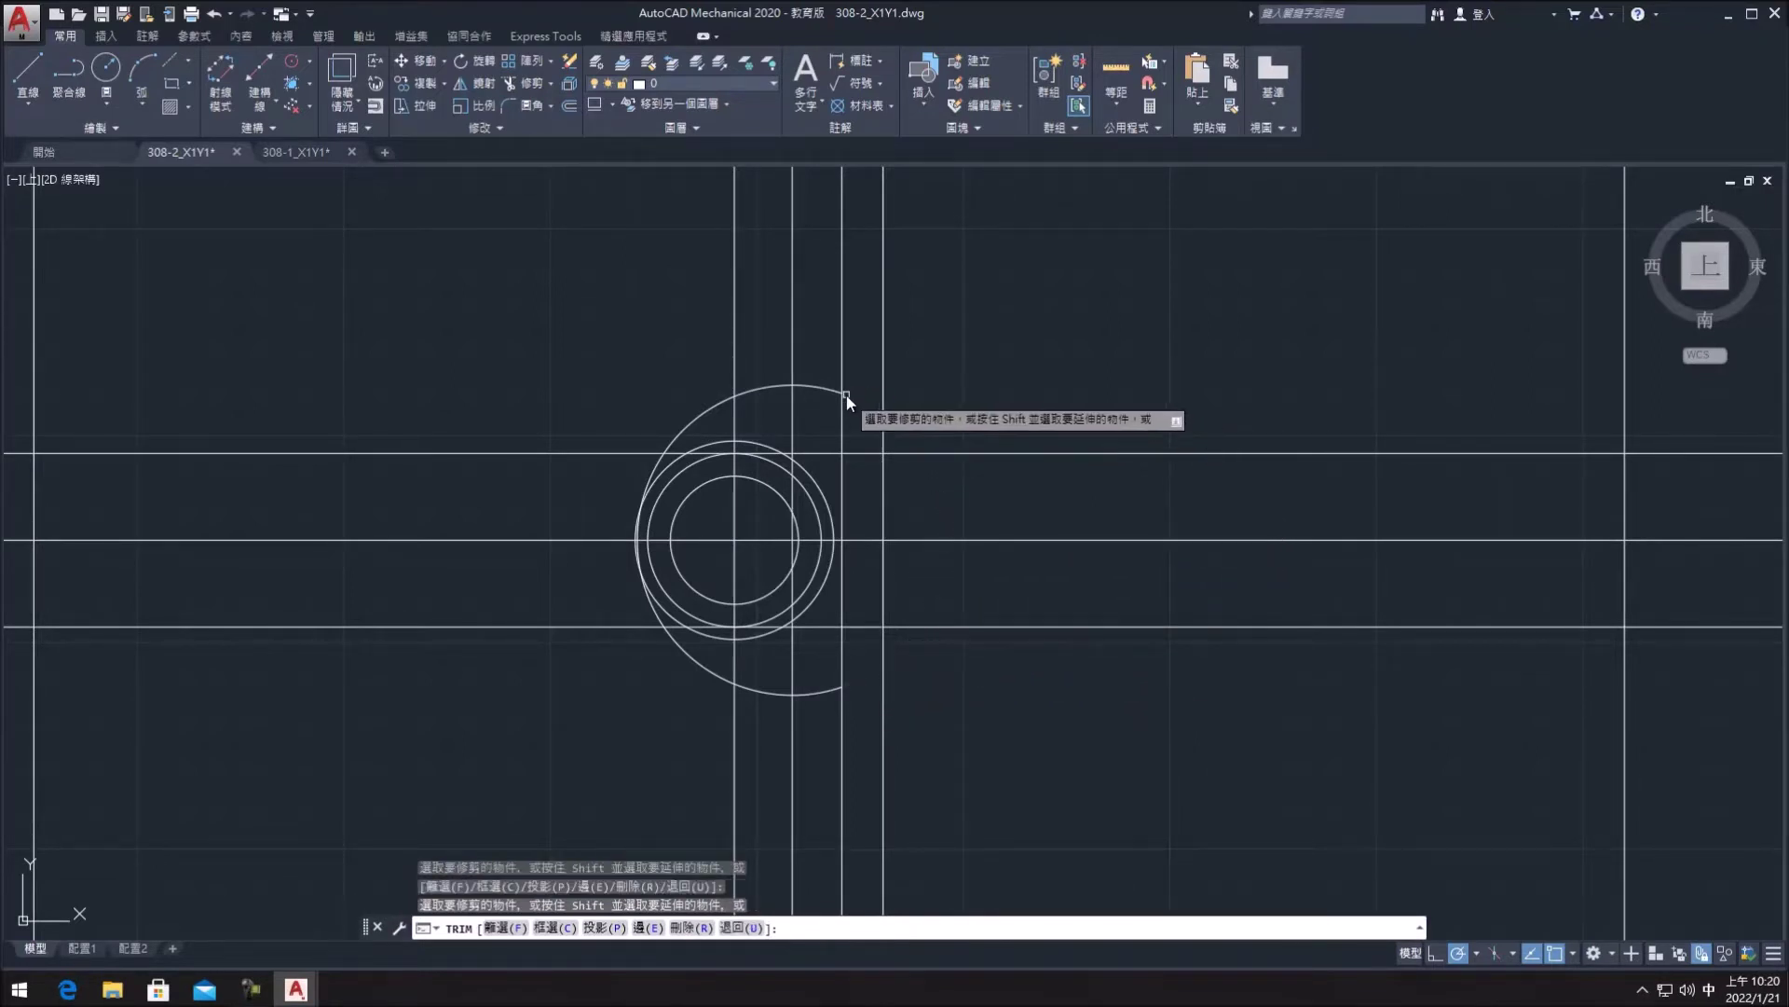
pyautogui.click(887, 400)
pyautogui.moveTo(1029, 435); pyautogui.dragTo(1029, 671)
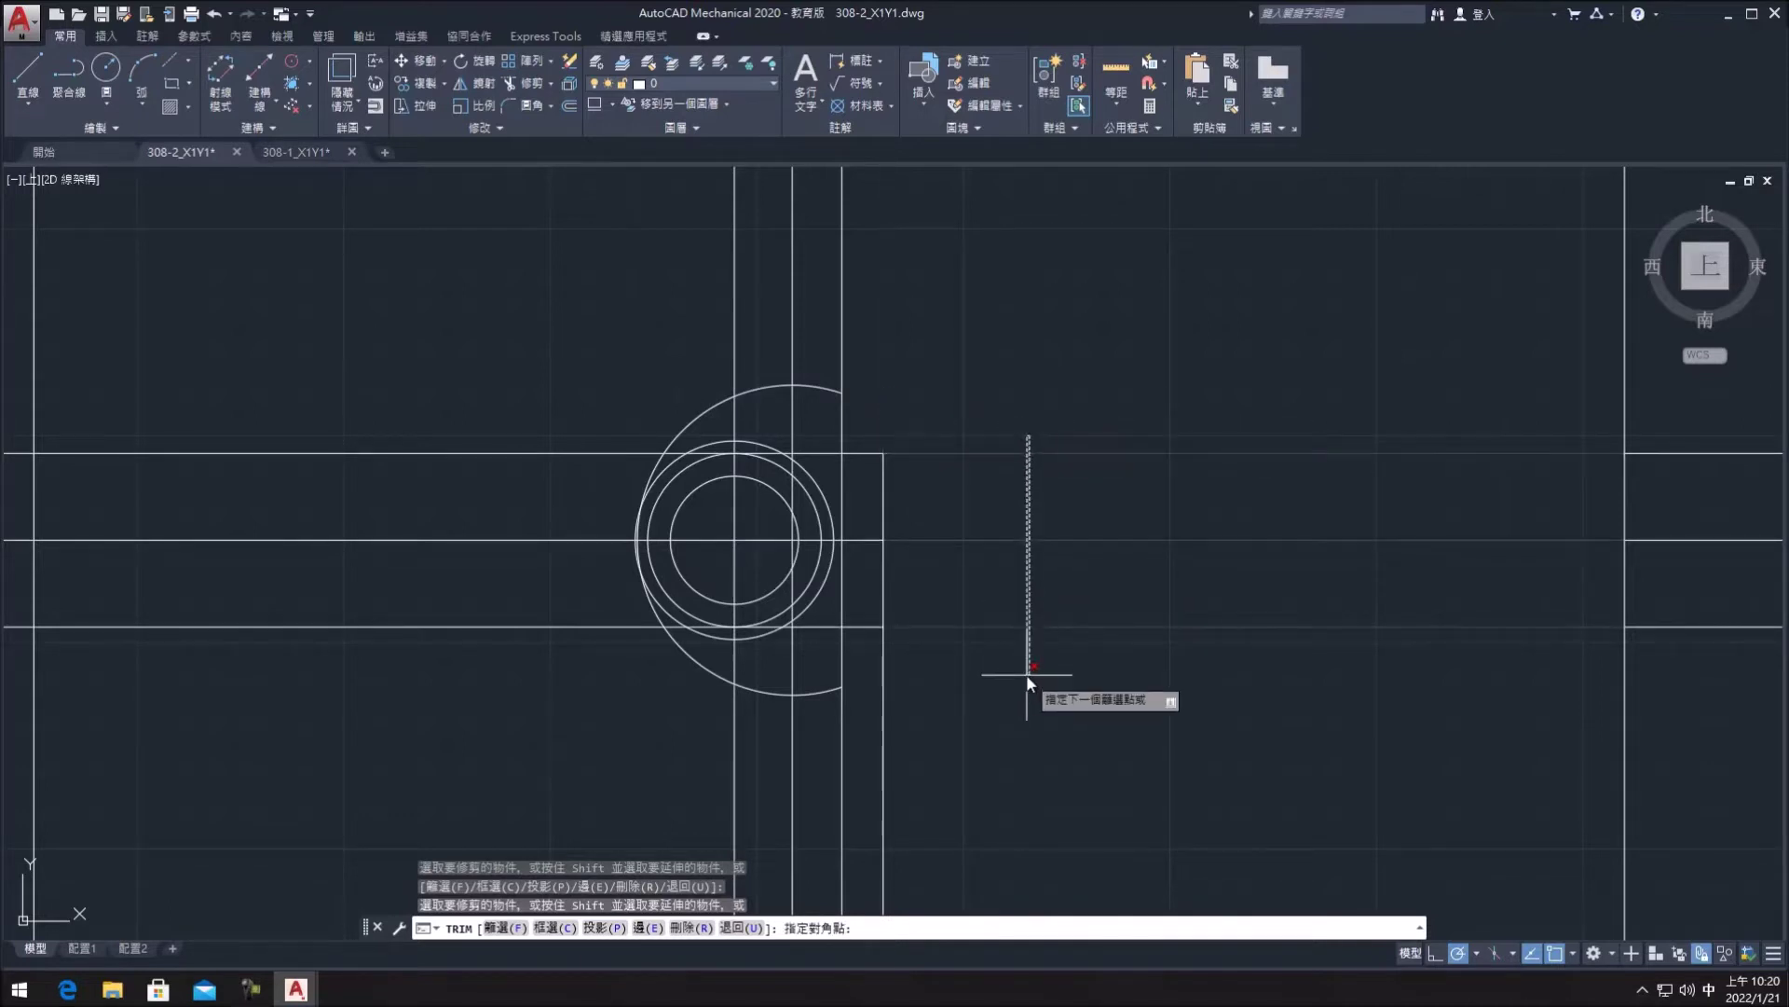
pyautogui.press('Escape')
pyautogui.scroll(-2, 1026, 674)
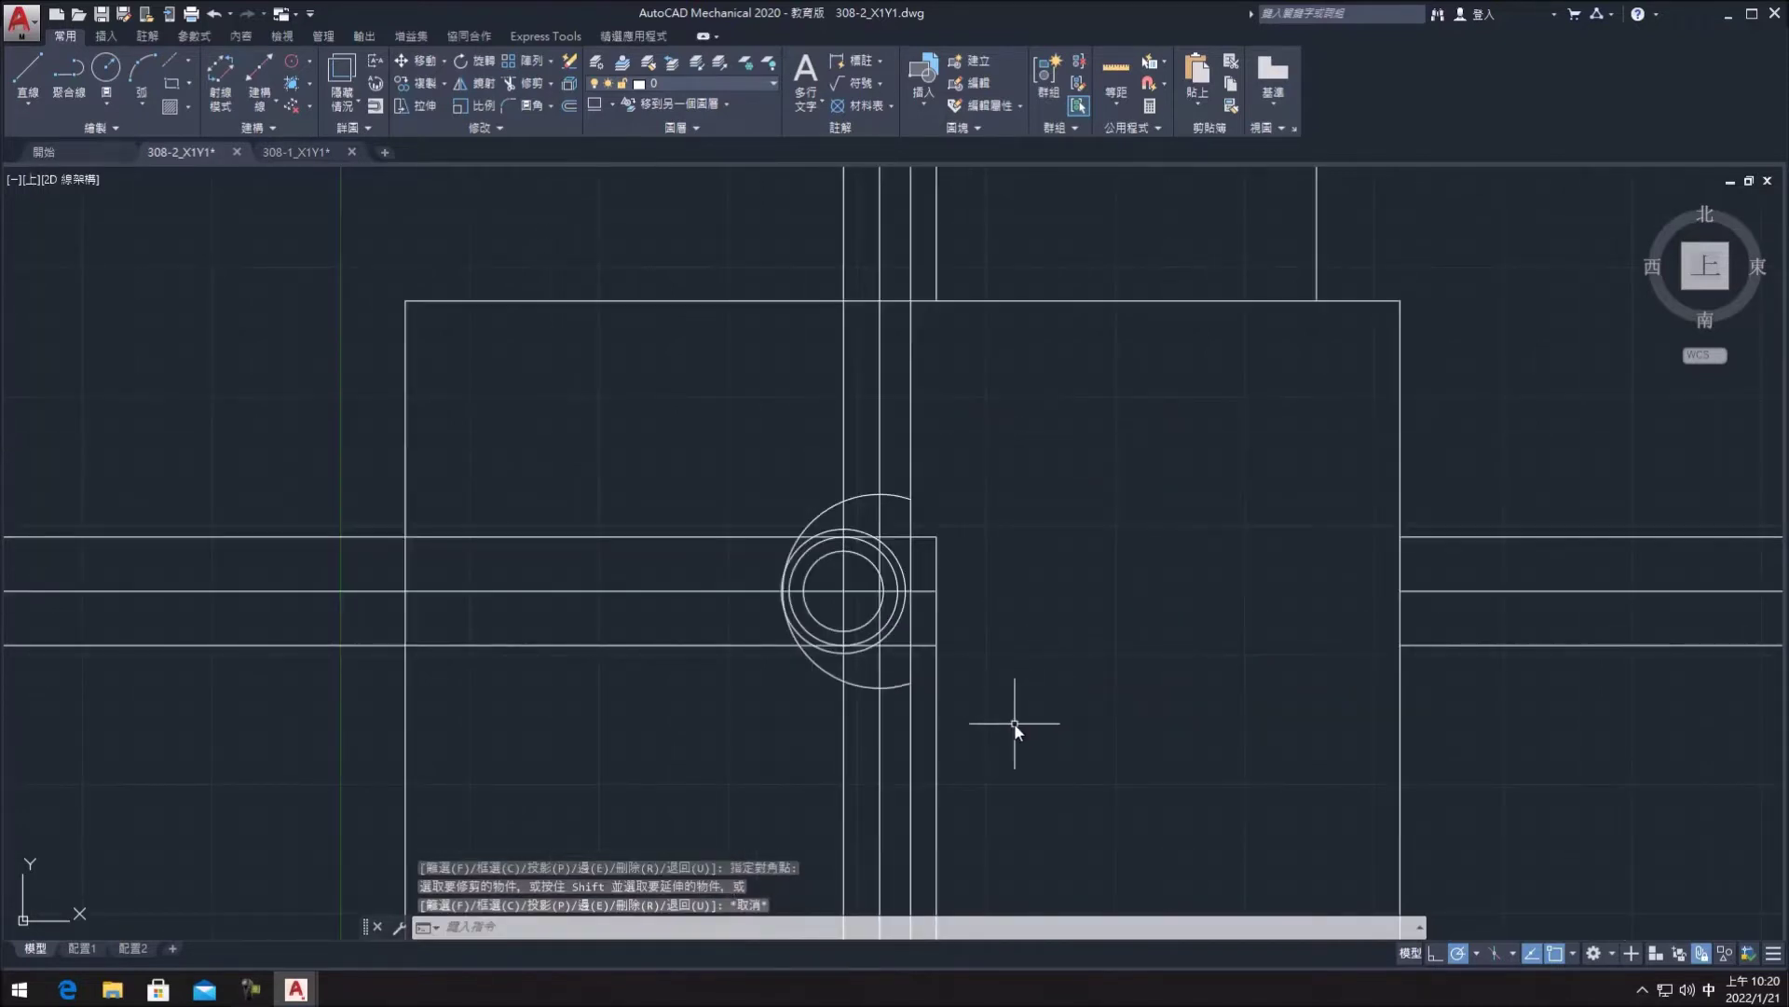
pyautogui.click(531, 84)
pyautogui.press('Return')
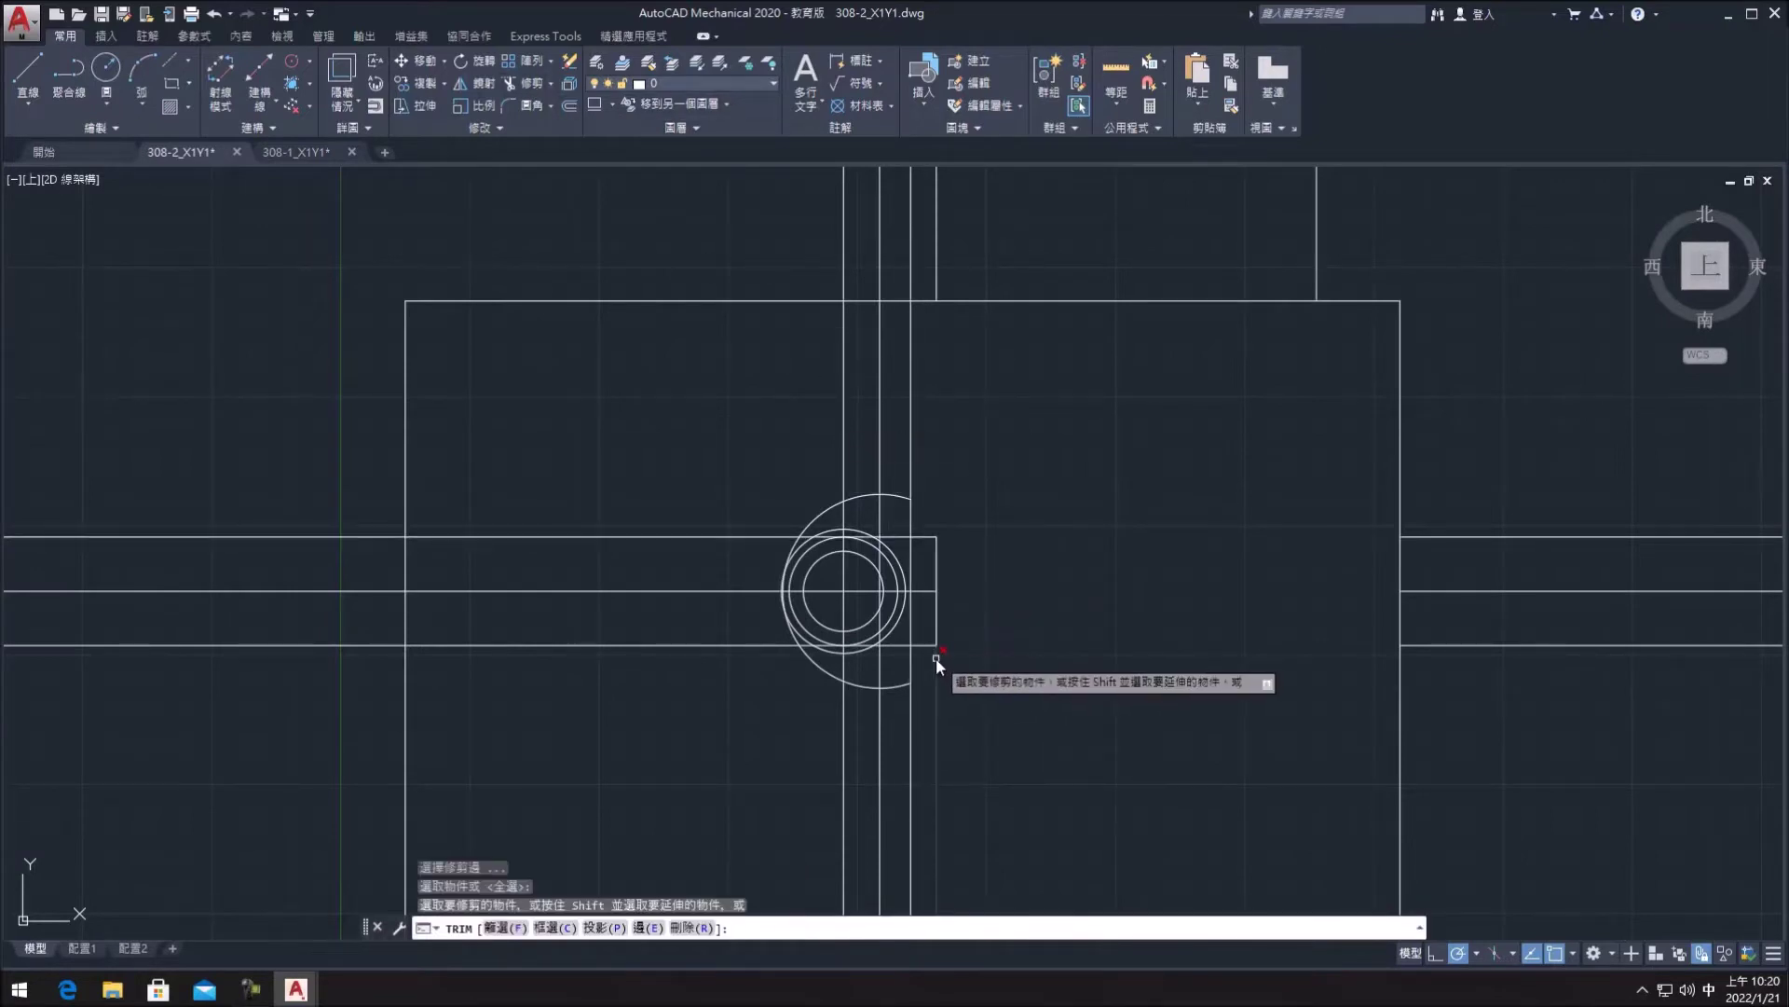
pyautogui.scroll(-3, 954, 662)
pyautogui.scroll(-1, 981, 683)
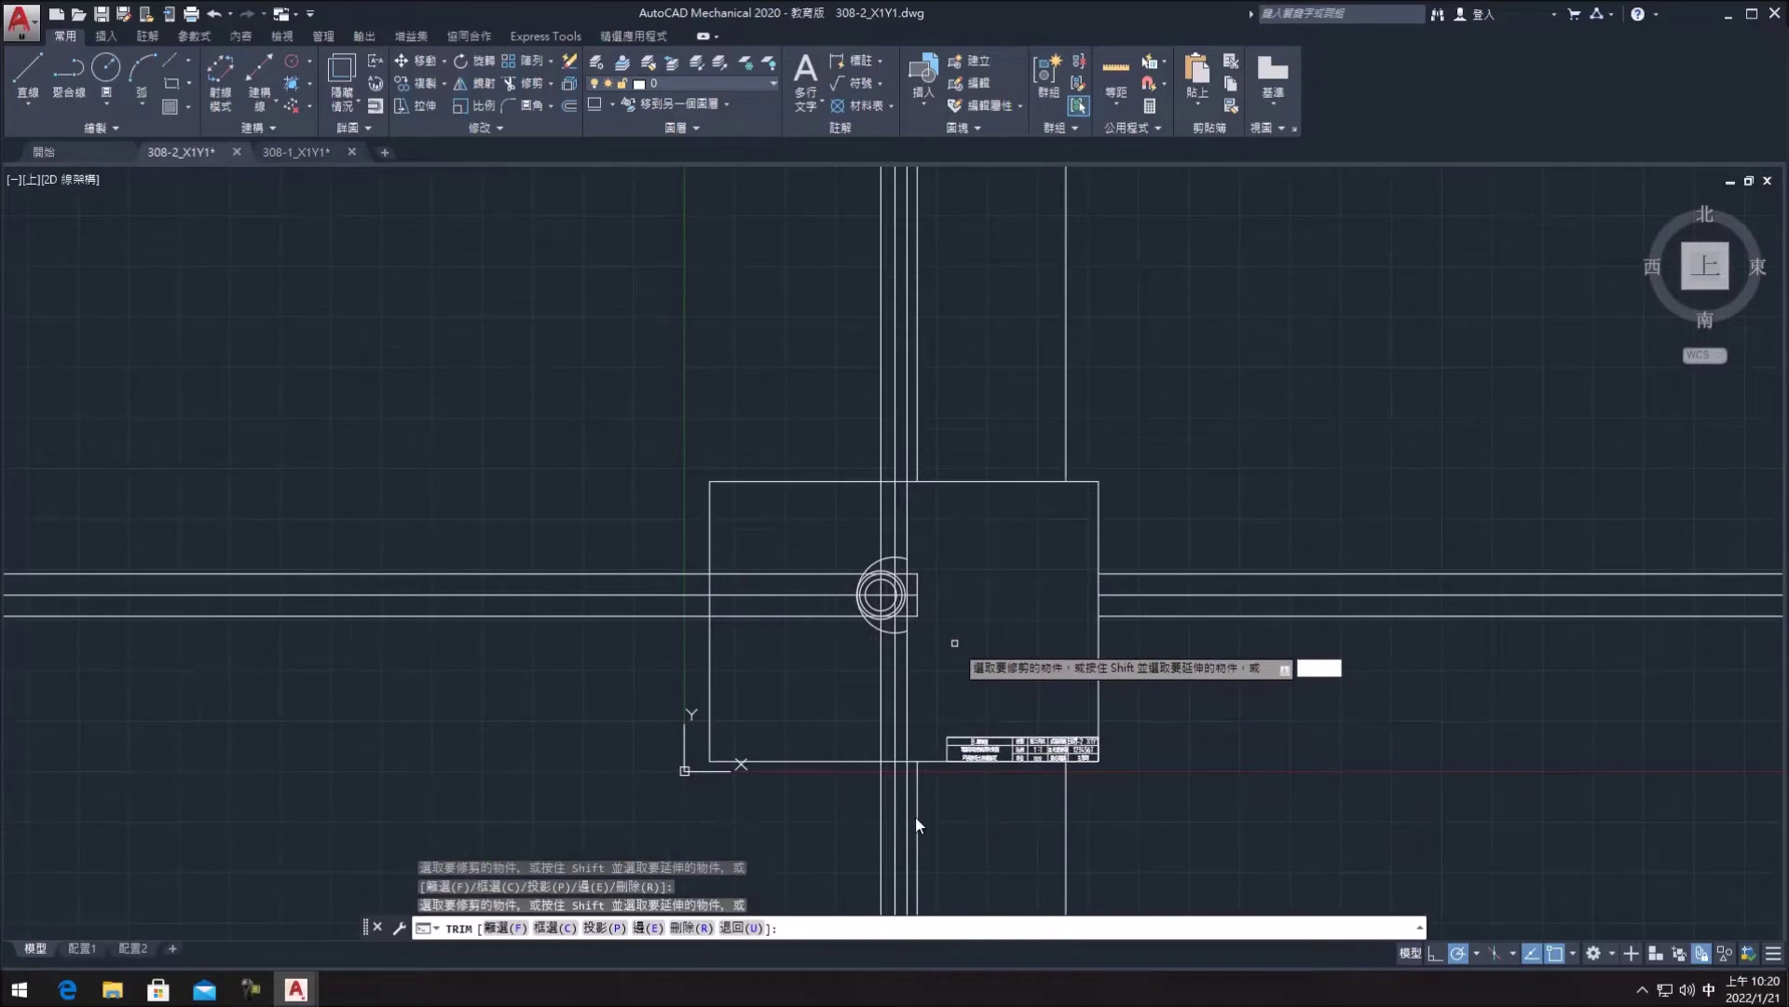
pyautogui.click(954, 807)
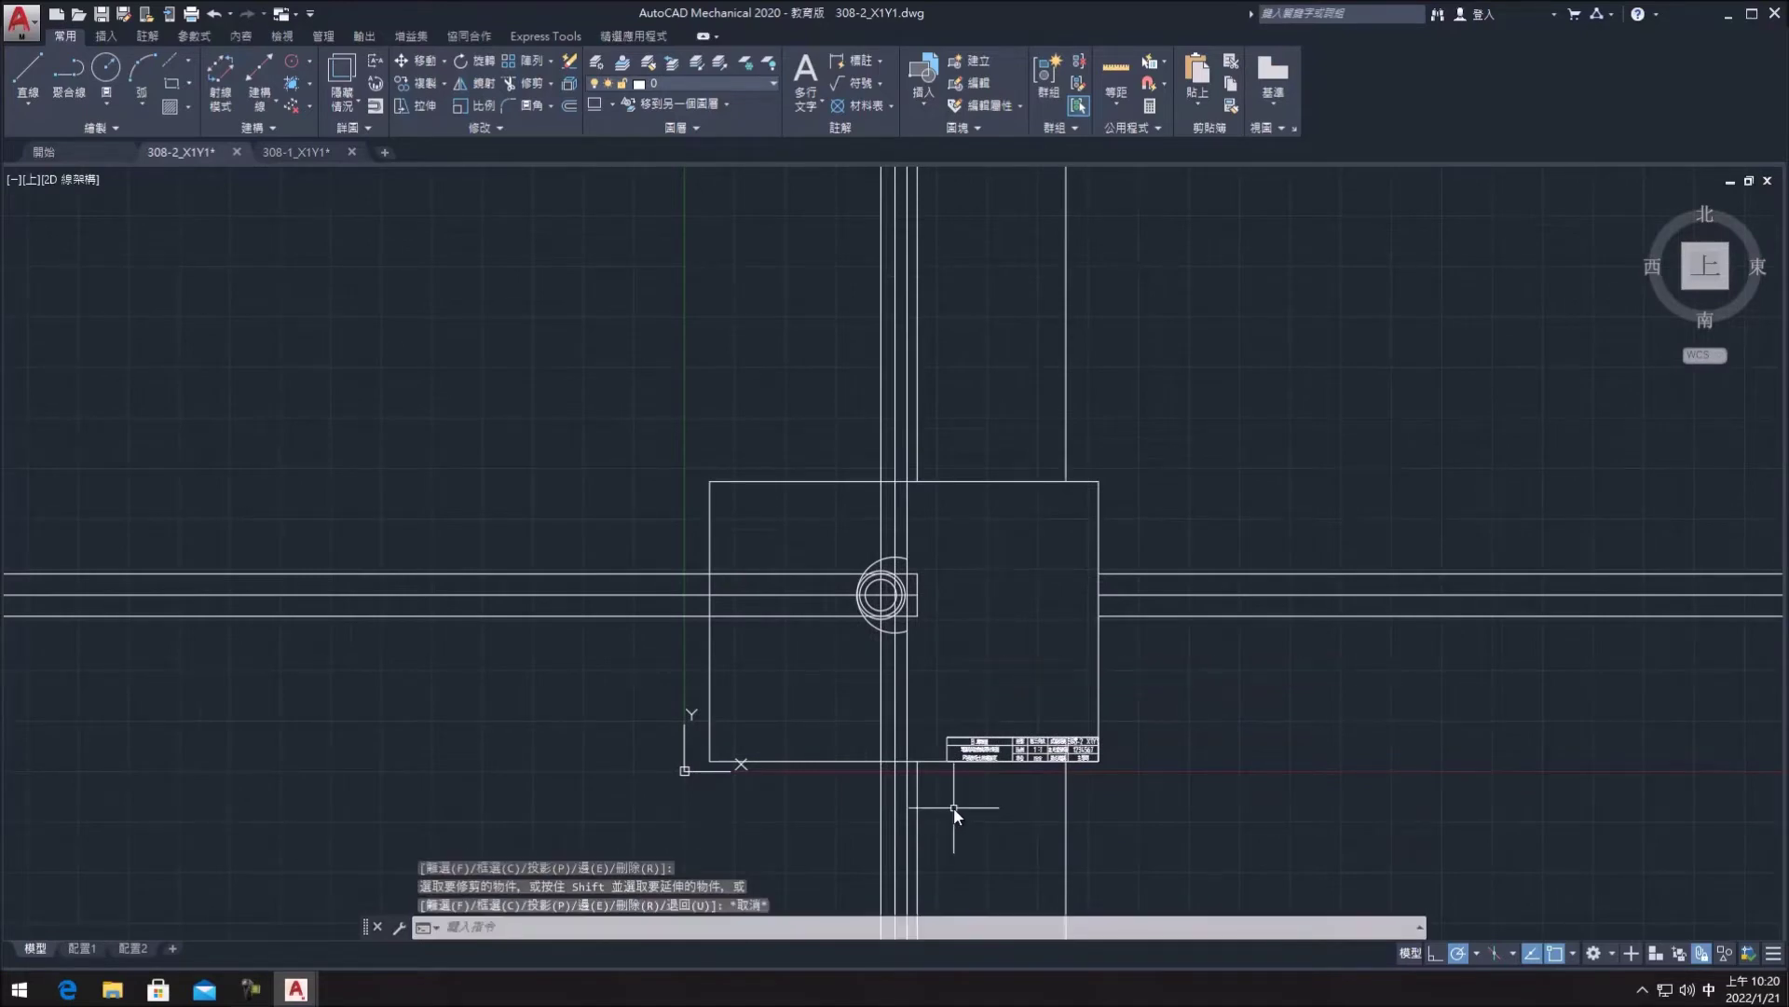
pyautogui.press('Escape')
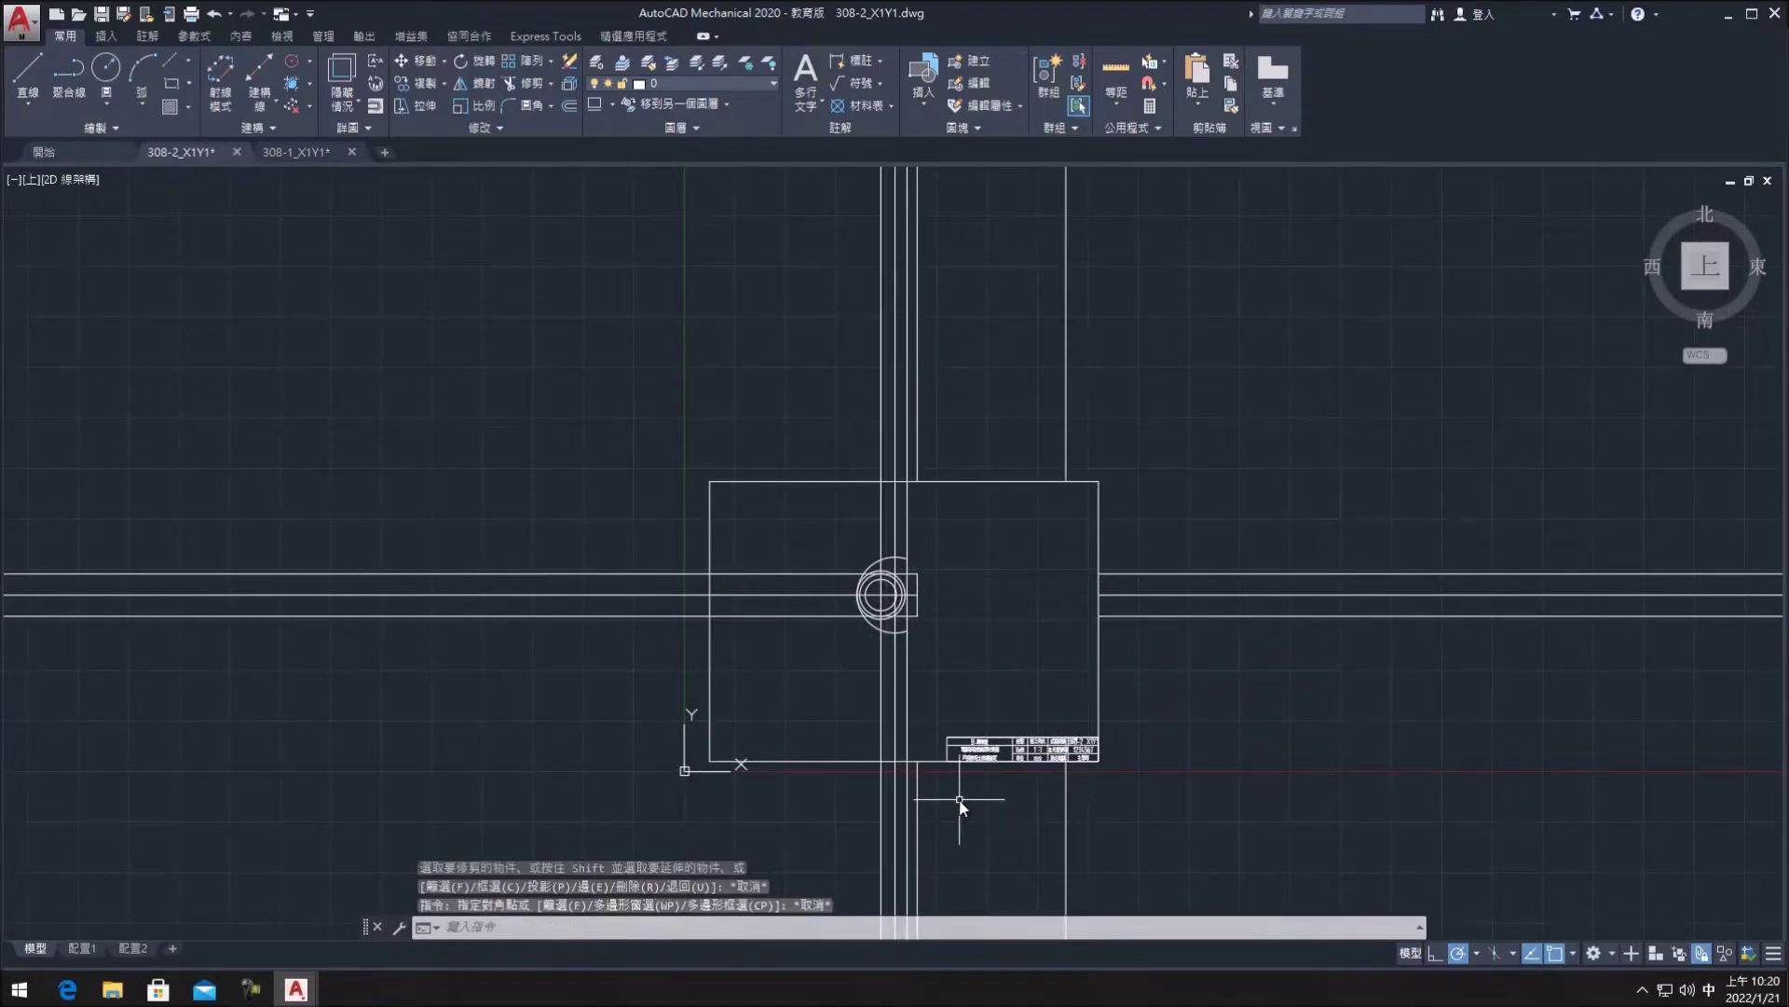
# - Erase the right-hand horizontal lines and the stray vertical line pieces above and below
pyautogui.click(1240, 684)
pyautogui.click(1217, 528)
pyautogui.press('Delete')
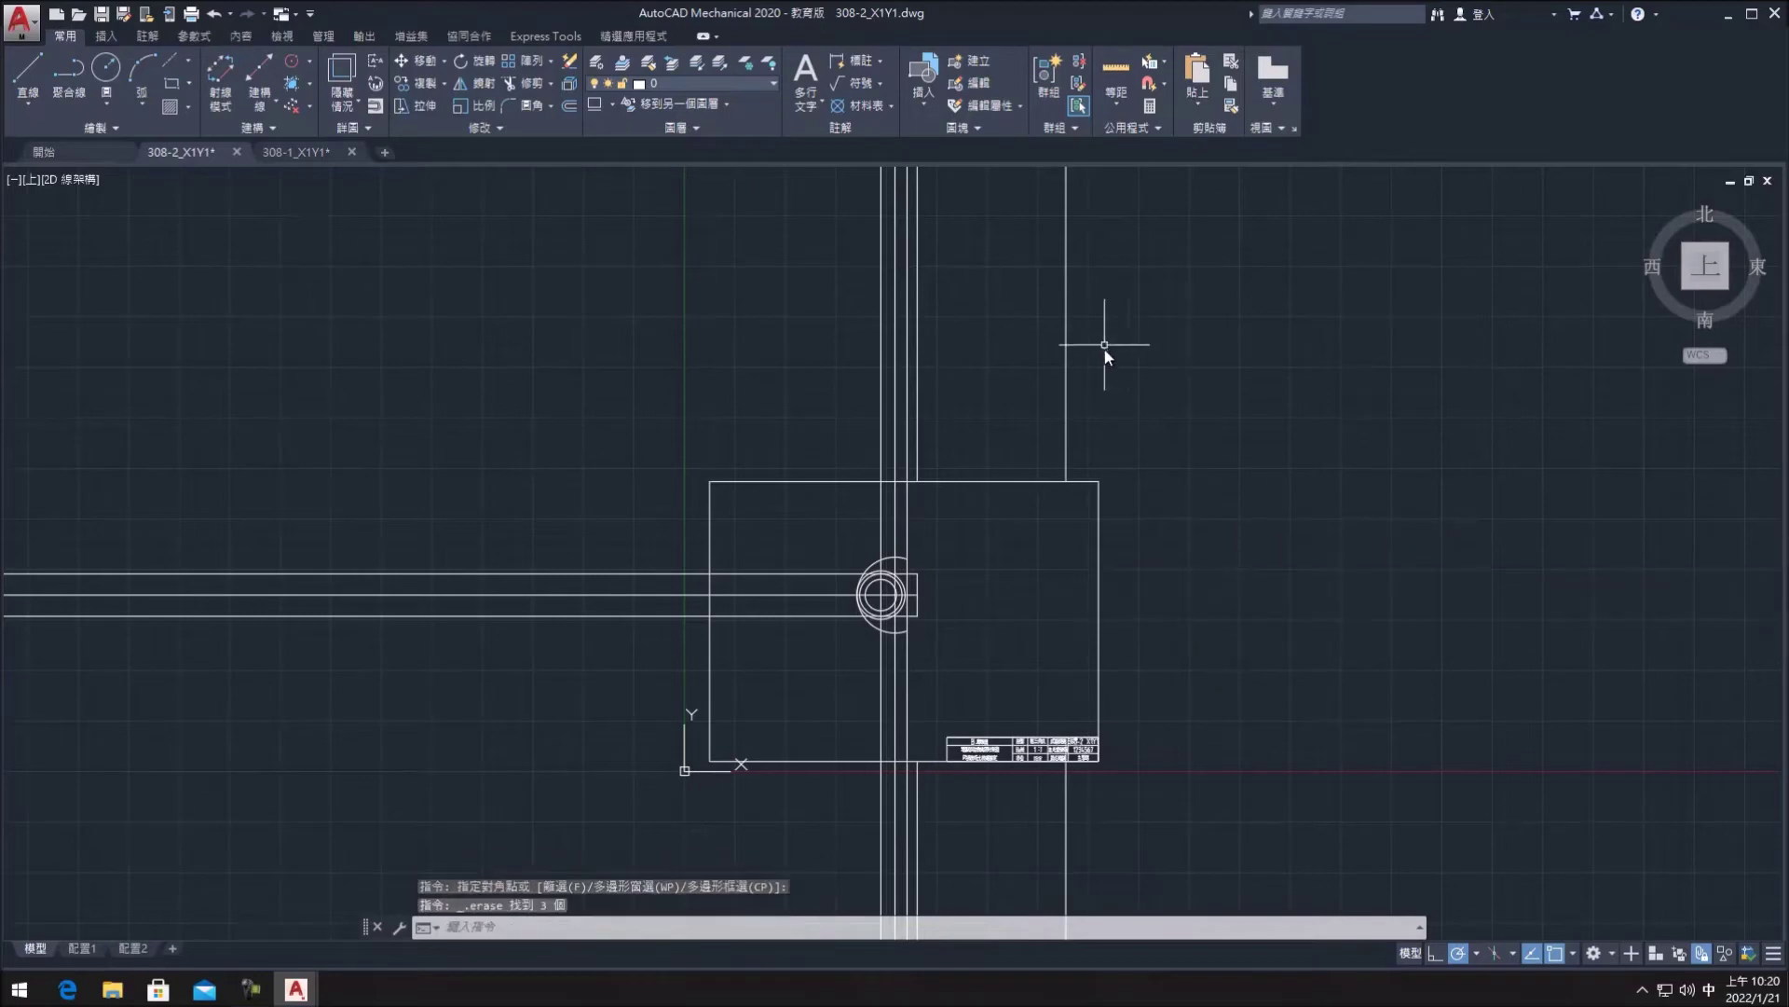
pyautogui.click(1060, 389)
pyautogui.press('Delete')
pyautogui.click(1068, 807)
pyautogui.press('Delete')
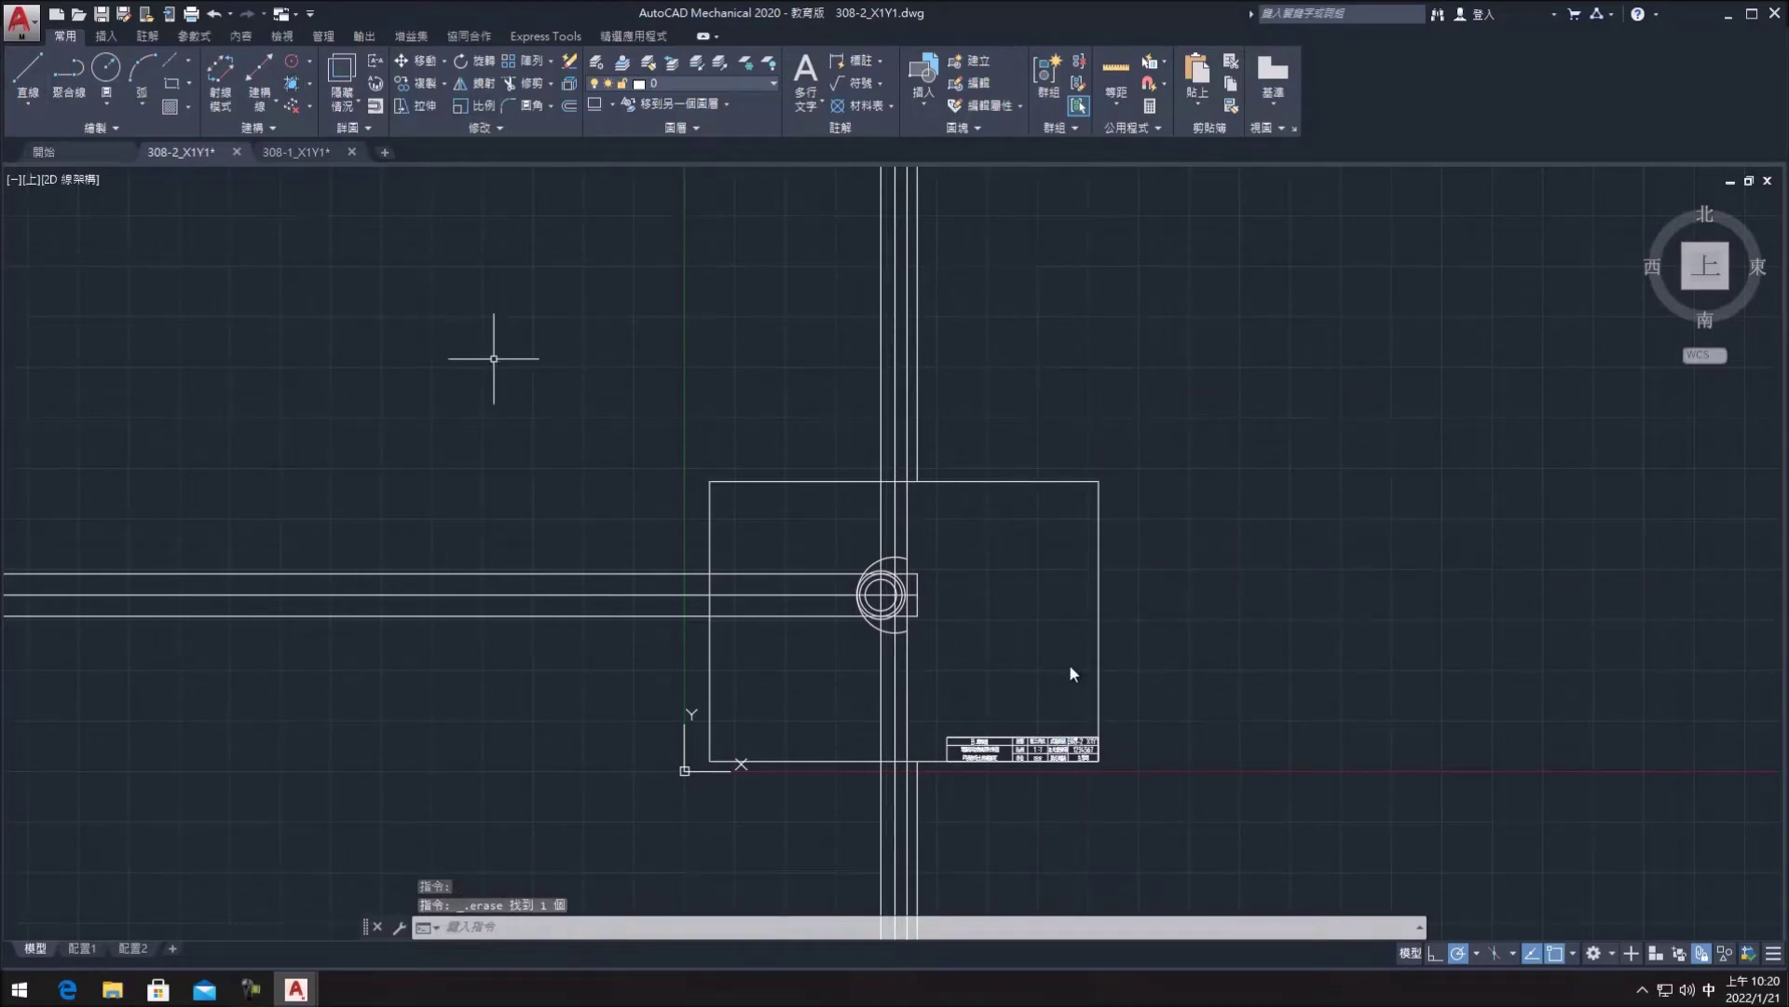
# - Erase the three remaining horizontal construction lines
pyautogui.scroll(4, 822, 597)
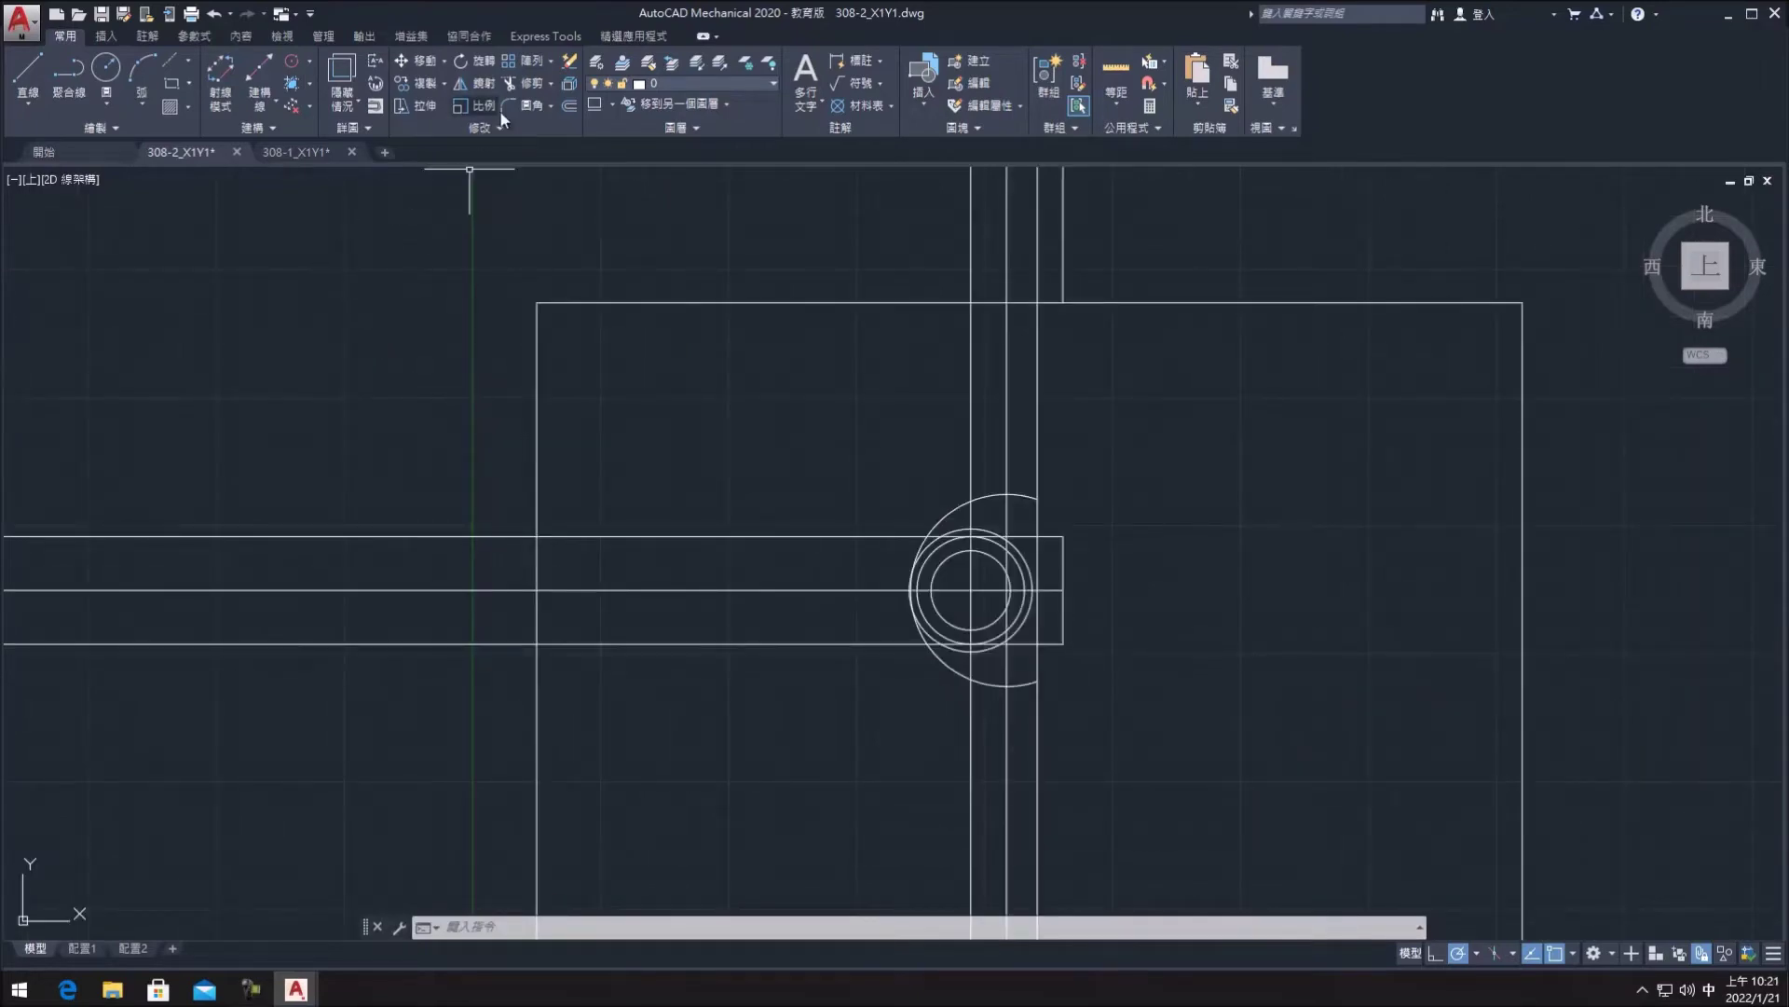
pyautogui.click(518, 86)
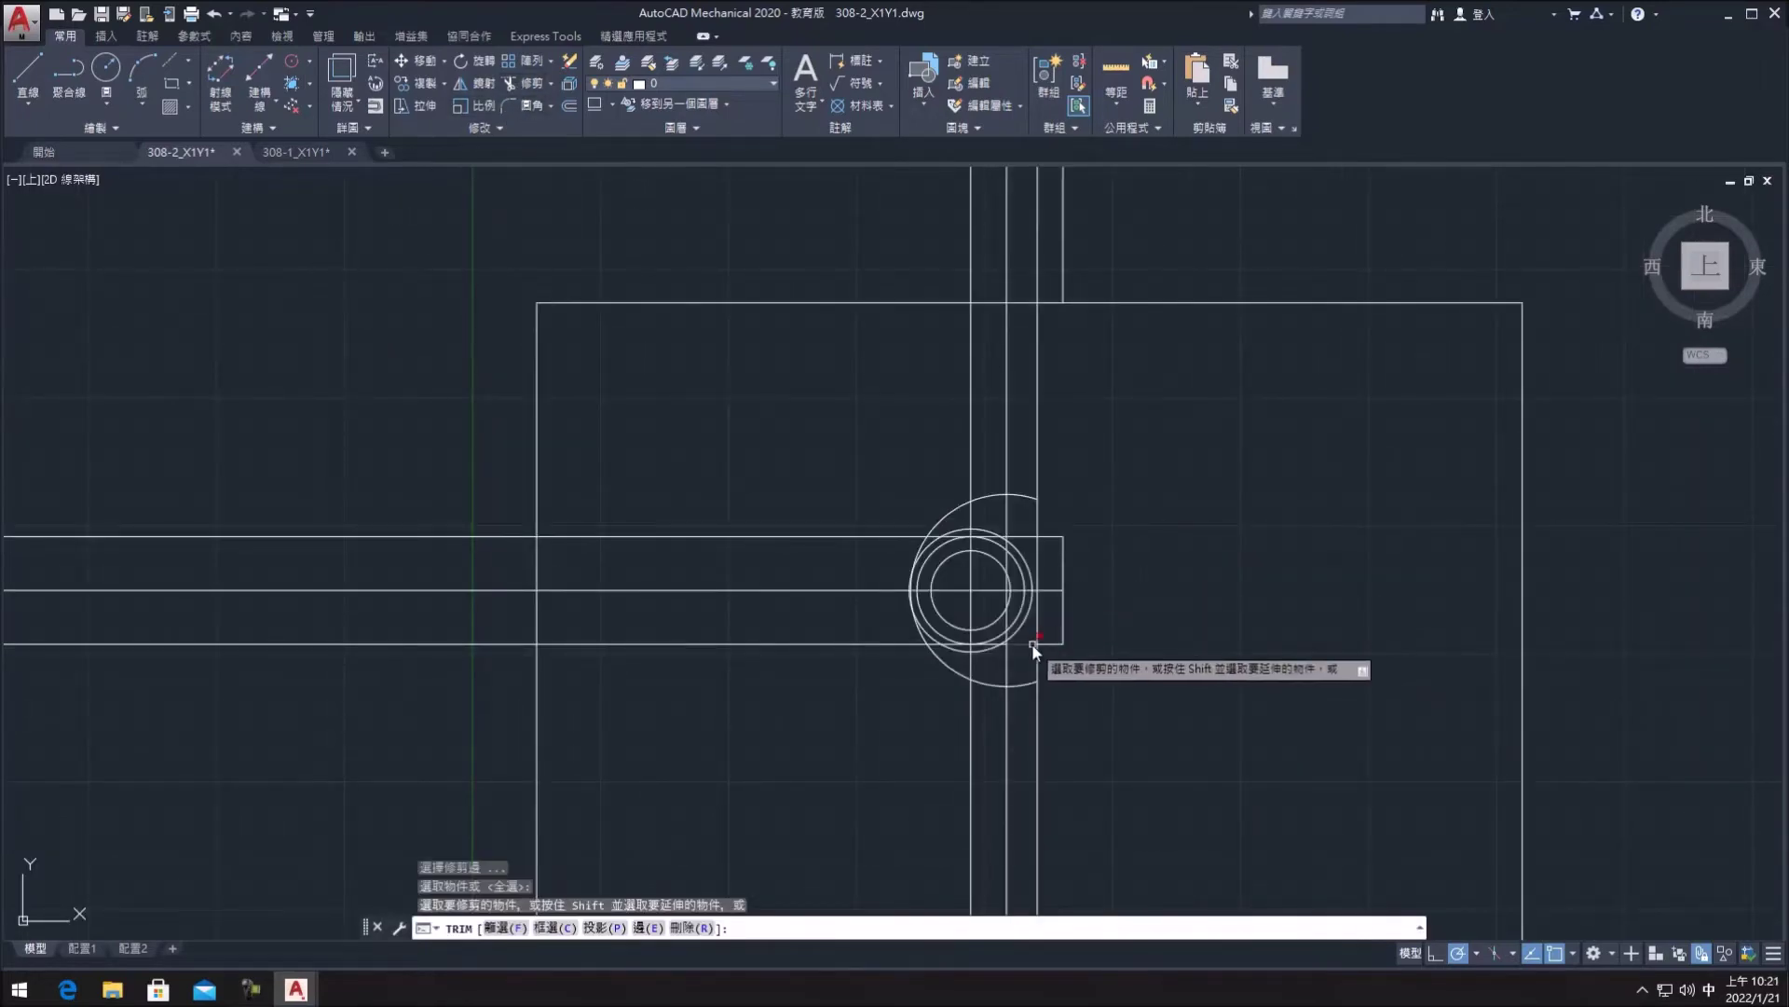
pyautogui.press('Escape')
pyautogui.click(811, 683)
pyautogui.click(754, 475)
pyautogui.press('Delete')
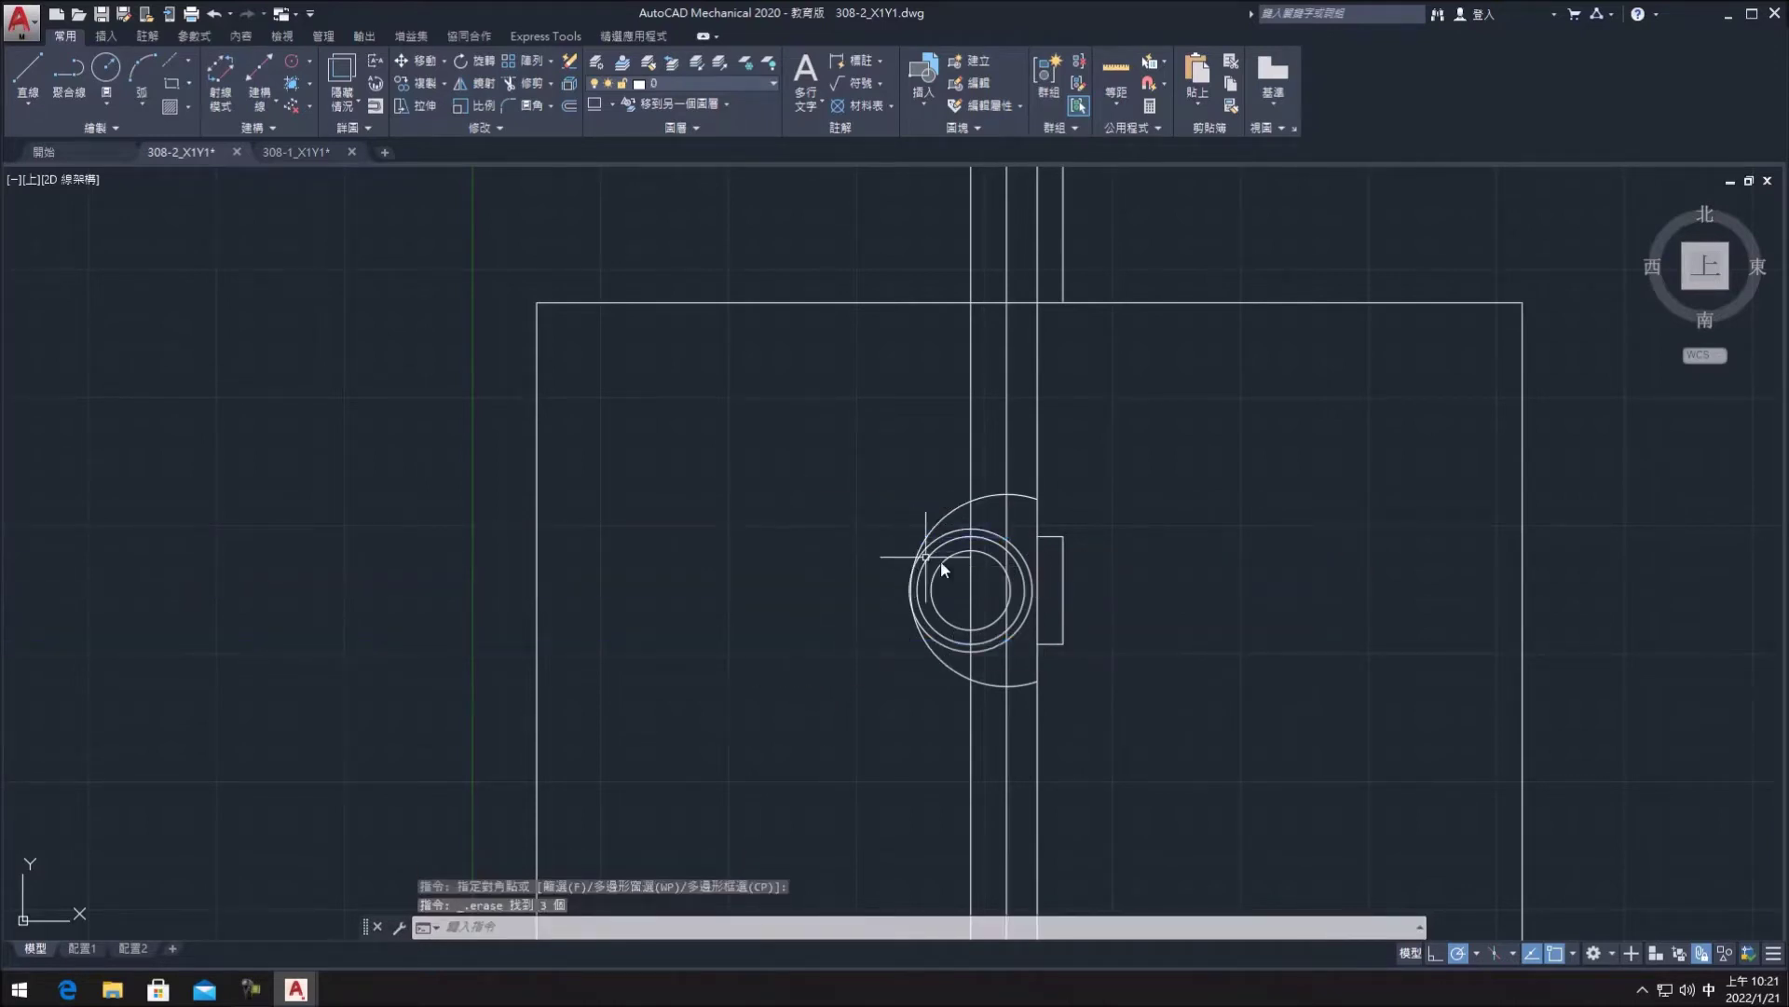
# - Draw a horizontal centre line from the circle centre, stretched past the circles on both sides
pyautogui.click(28, 79)
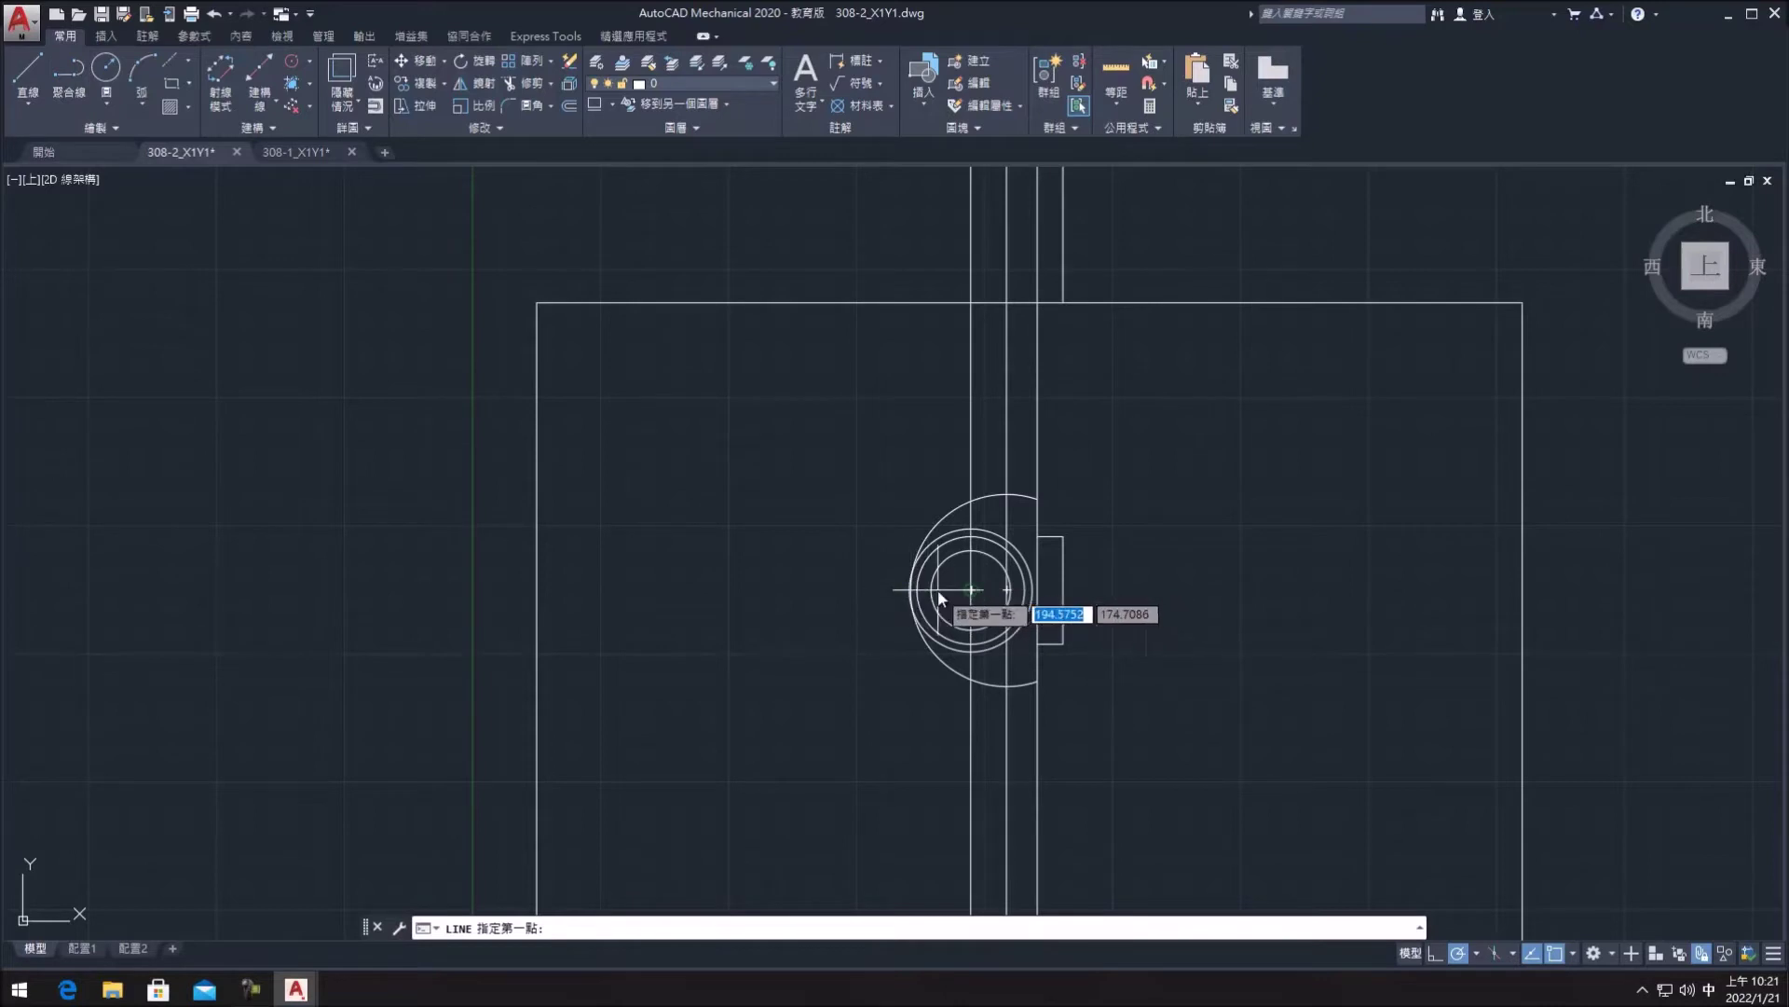
pyautogui.click(971, 589)
pyautogui.click(870, 589)
pyautogui.press('Escape')
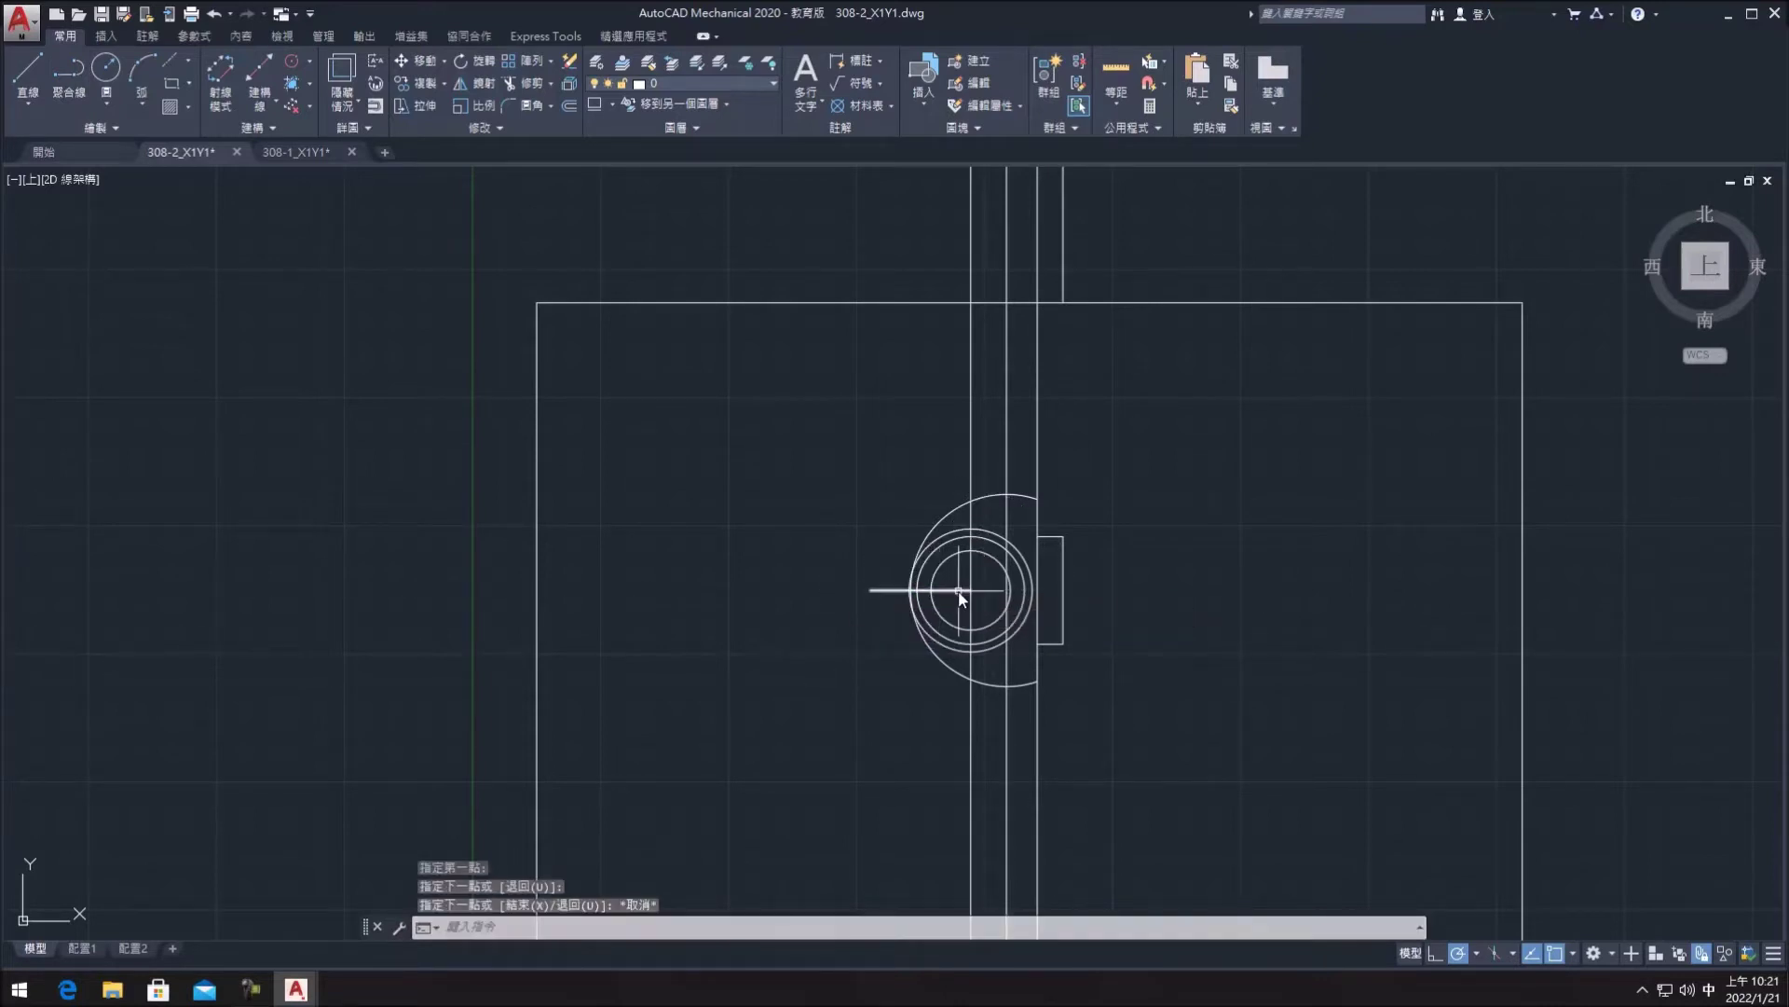
pyautogui.click(973, 589)
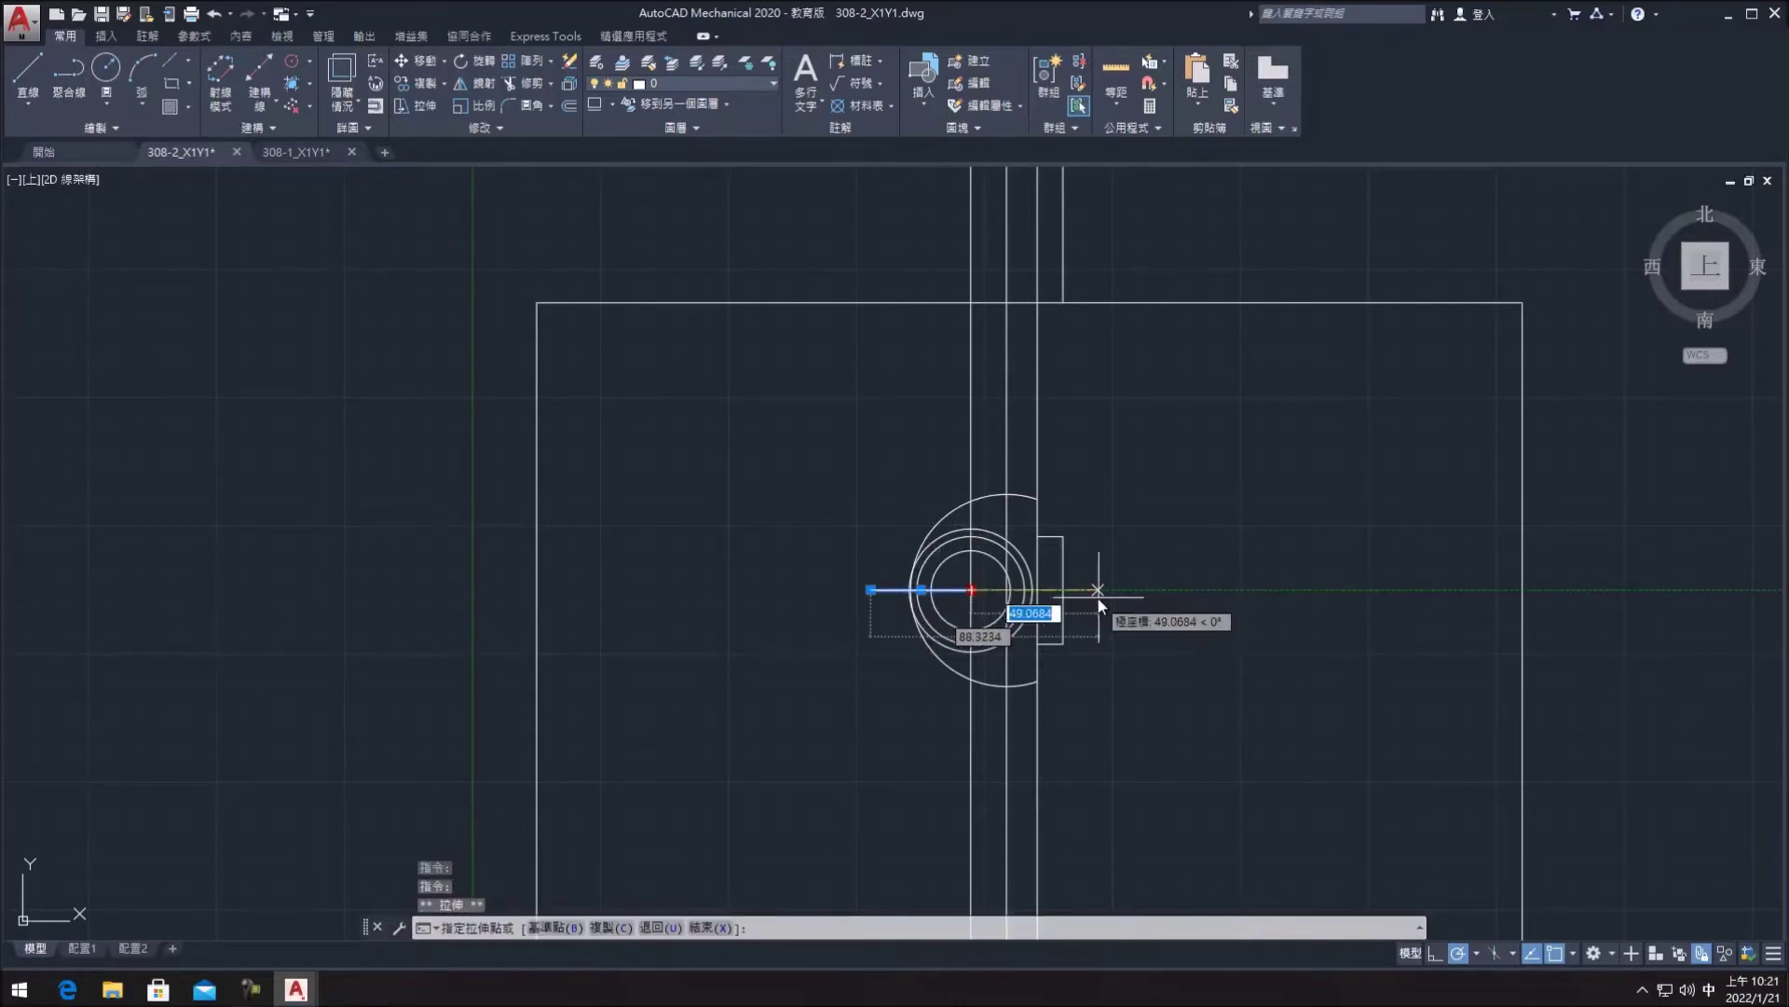
pyautogui.click(1065, 589)
pyautogui.press('Escape')
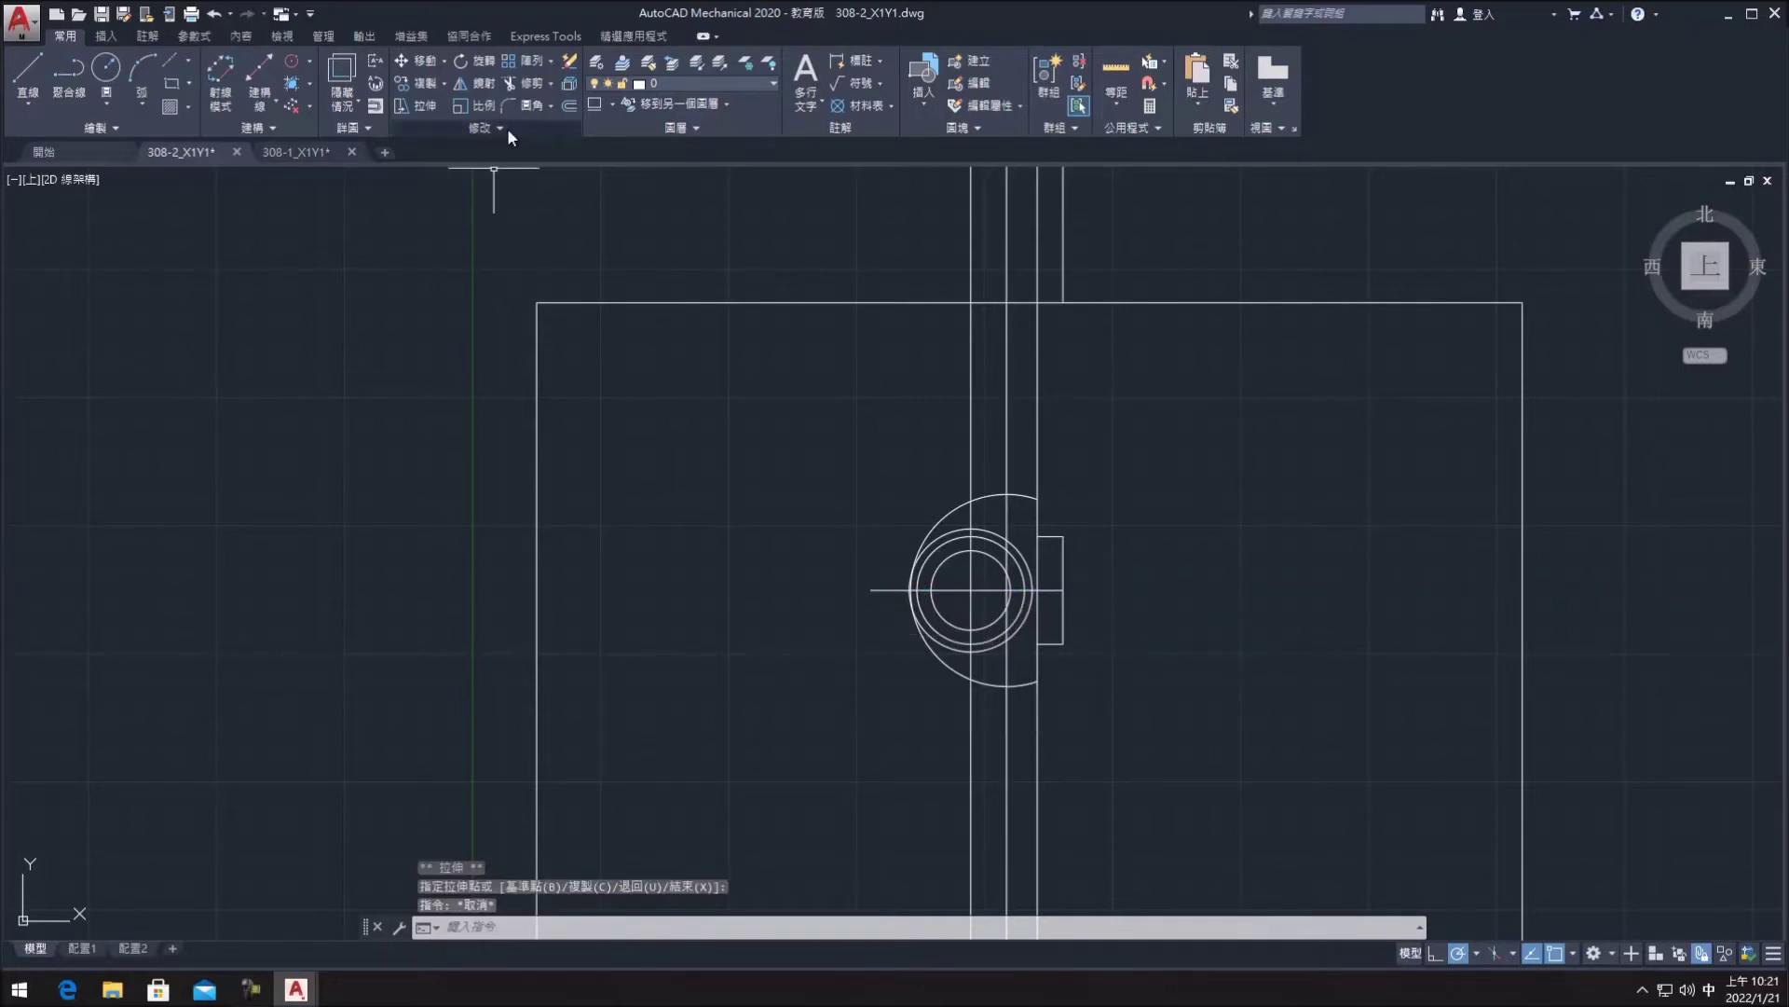
# - Trim the short line segments below the boss
pyautogui.click(528, 82)
pyautogui.scroll(-2, 1184, 601)
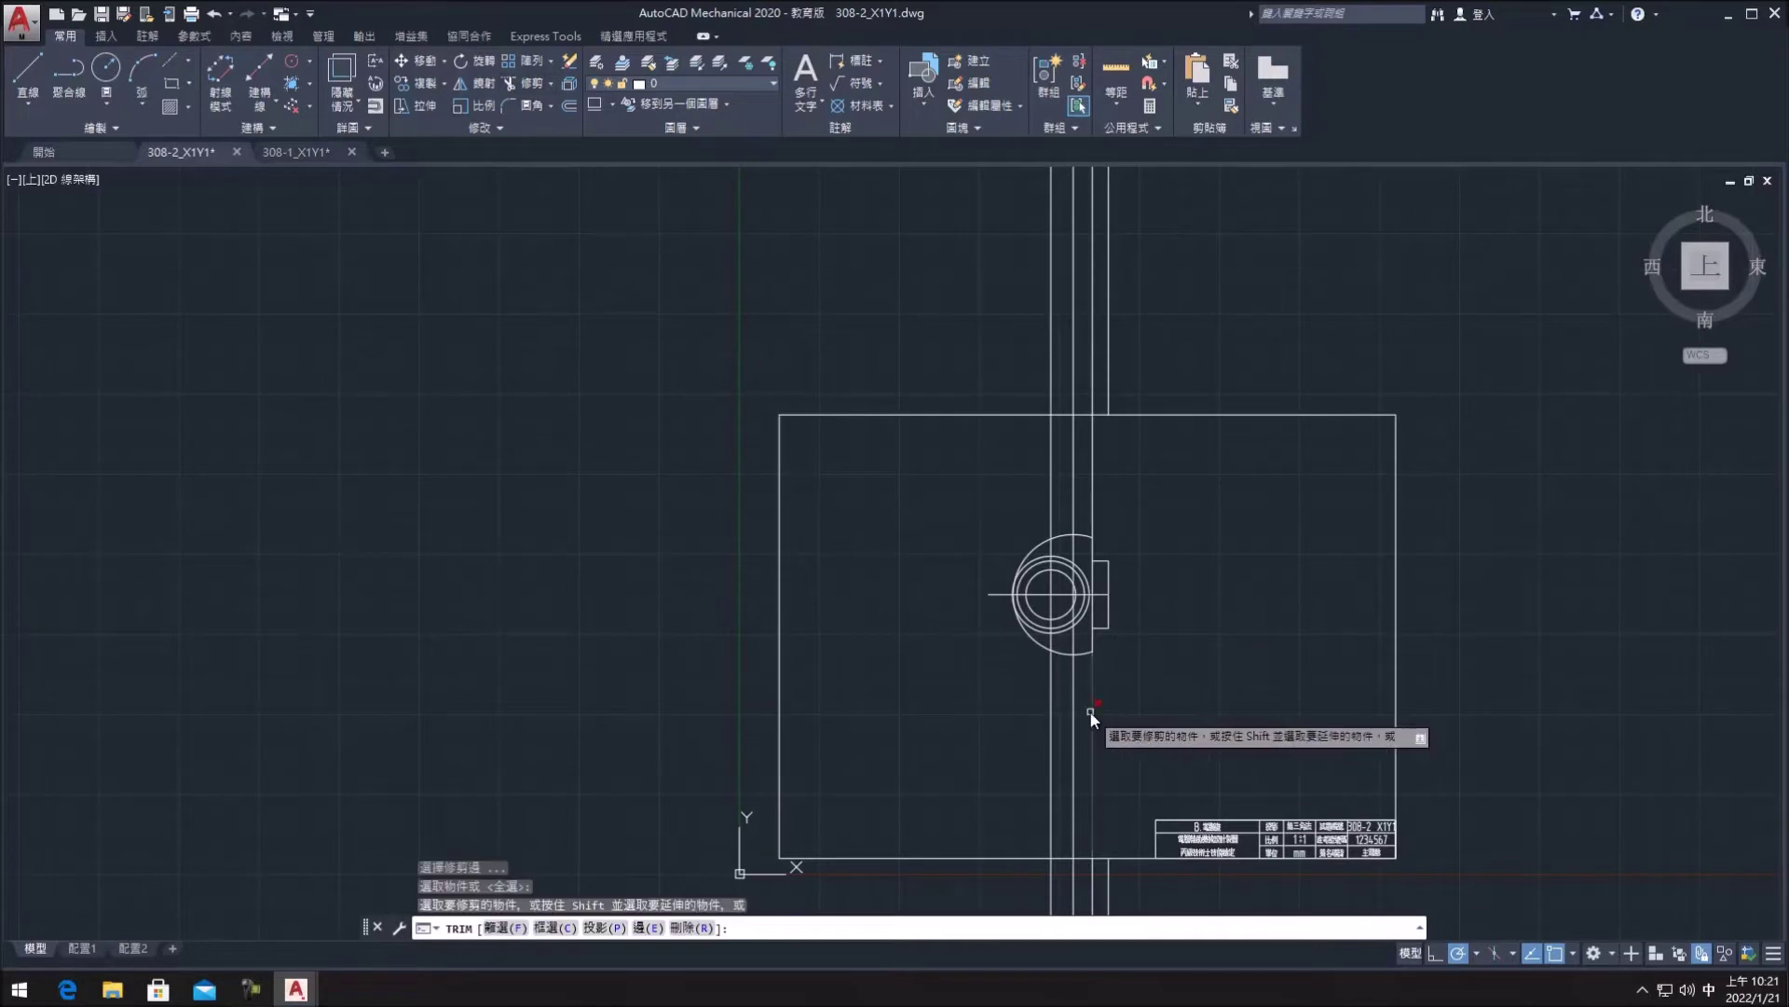
pyautogui.click(1017, 506)
pyautogui.click(1108, 477)
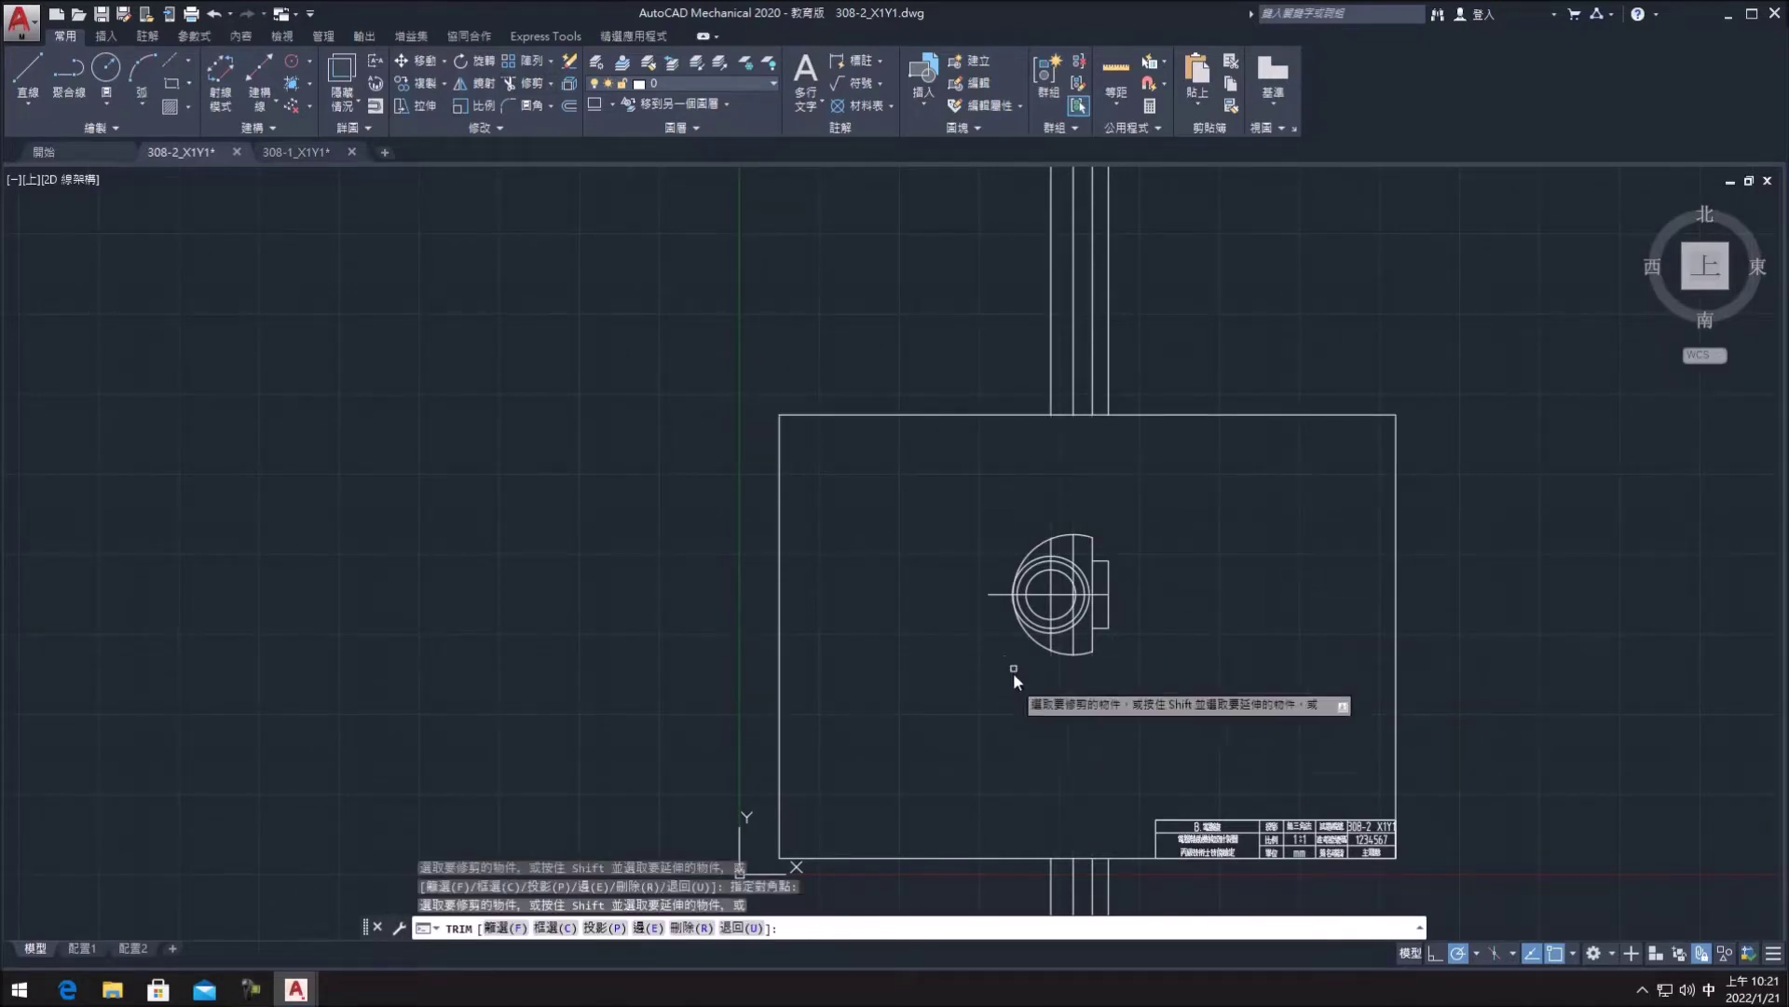
pyautogui.press('Escape')
# - Erase the leftover upper and lower vertical line pieces
pyautogui.click(1153, 304)
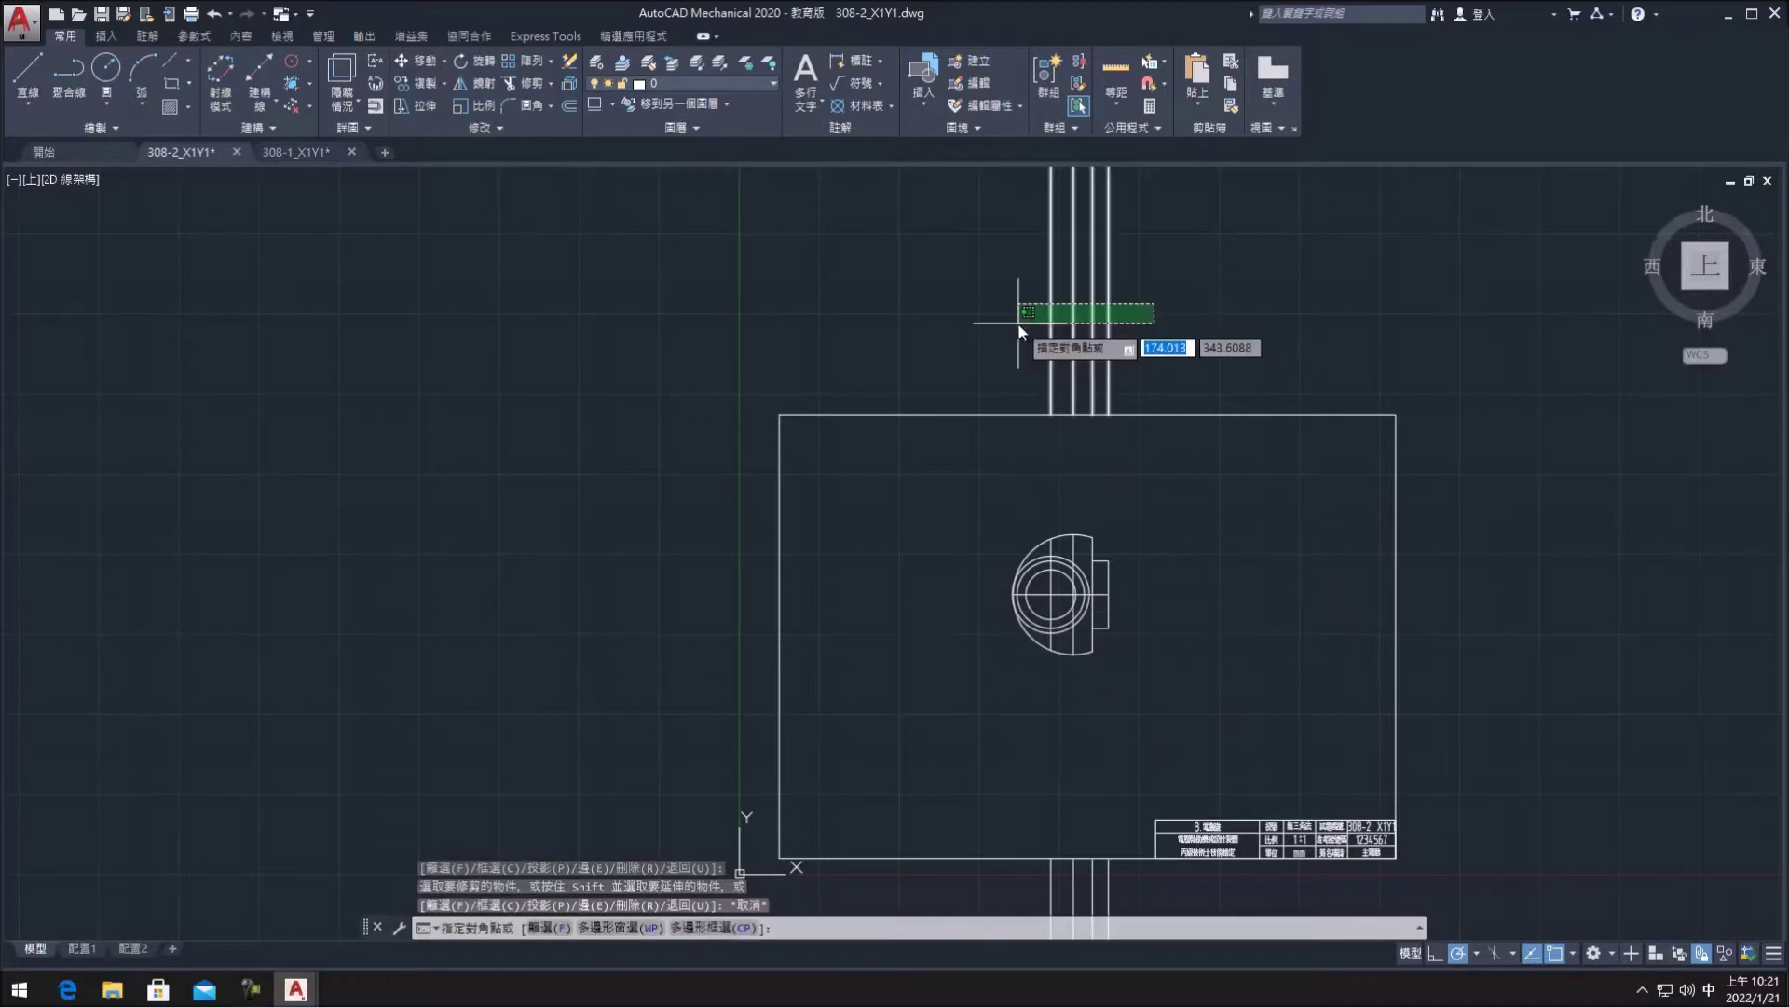
pyautogui.click(1018, 322)
pyautogui.press('Delete')
pyautogui.scroll(-2, 1211, 690)
pyautogui.click(1198, 727)
pyautogui.click(1071, 741)
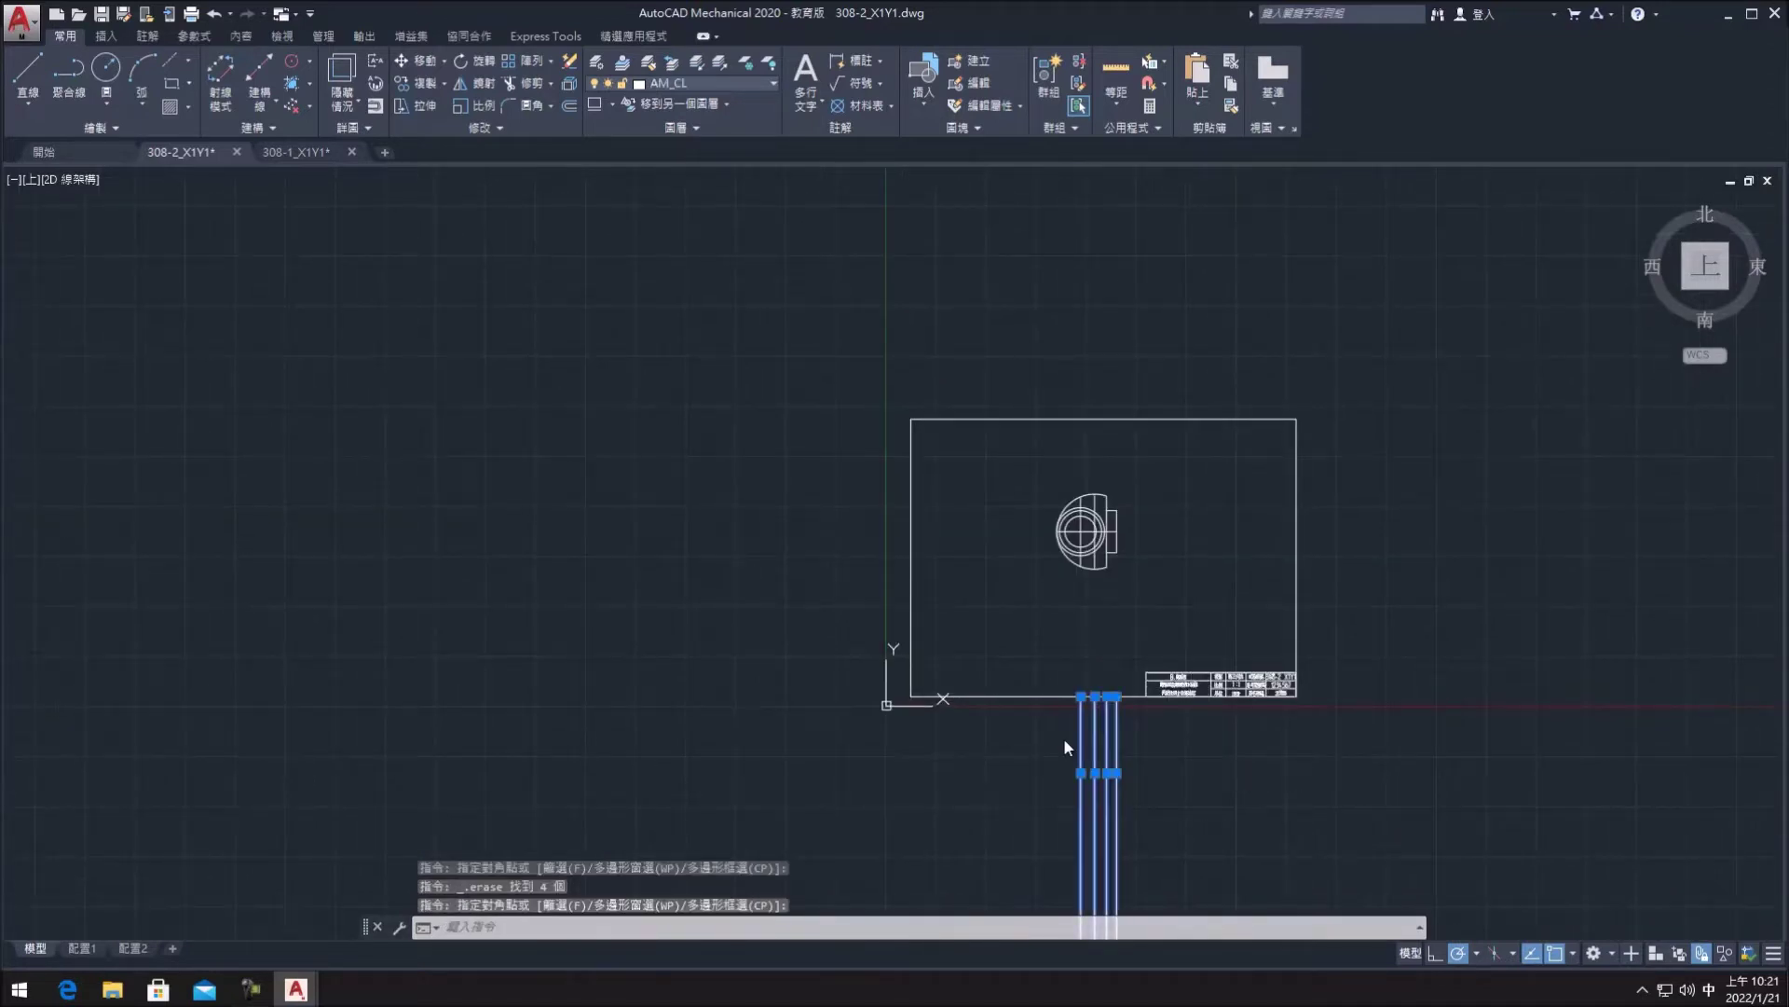
pyautogui.press('Delete')
# - Trim the ring circle's top-left arc and delete the leftover arc inside the outline
pyautogui.scroll(4, 1096, 540)
pyautogui.scroll(2, 1096, 539)
pyautogui.moveTo(1193, 572); pyautogui.dragTo(1124, 625, button='middle')
pyautogui.press('Escape')
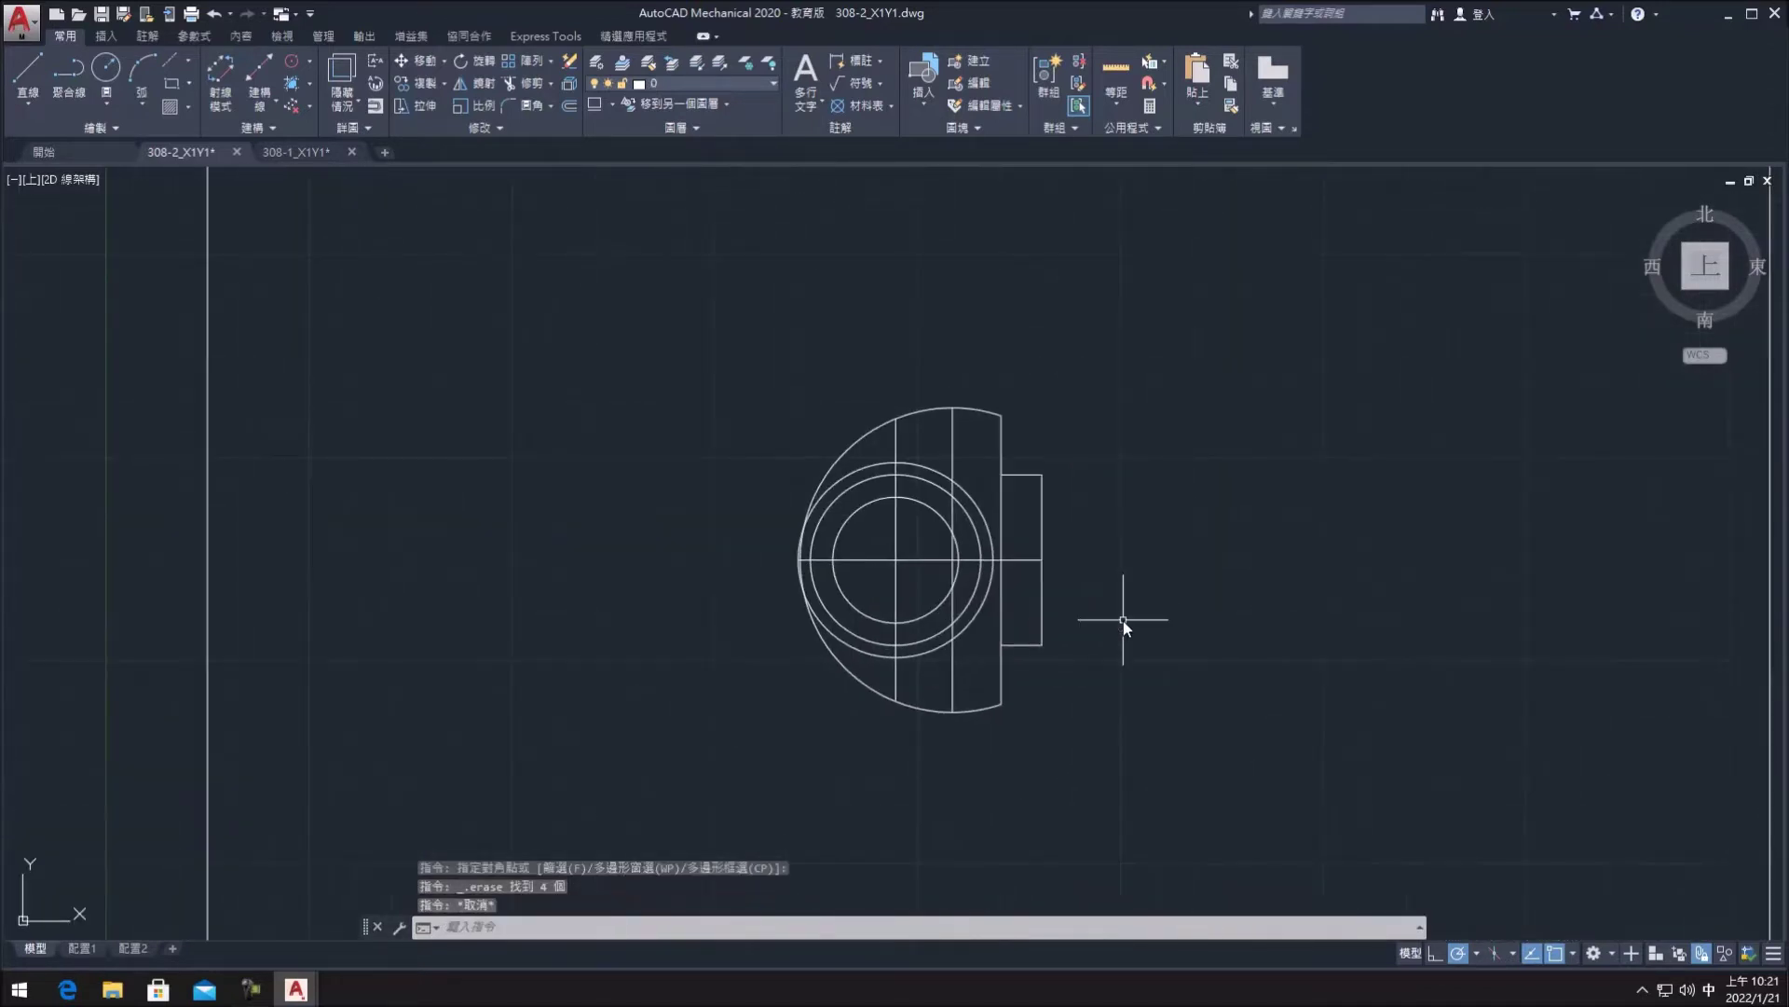
pyautogui.press('F7')
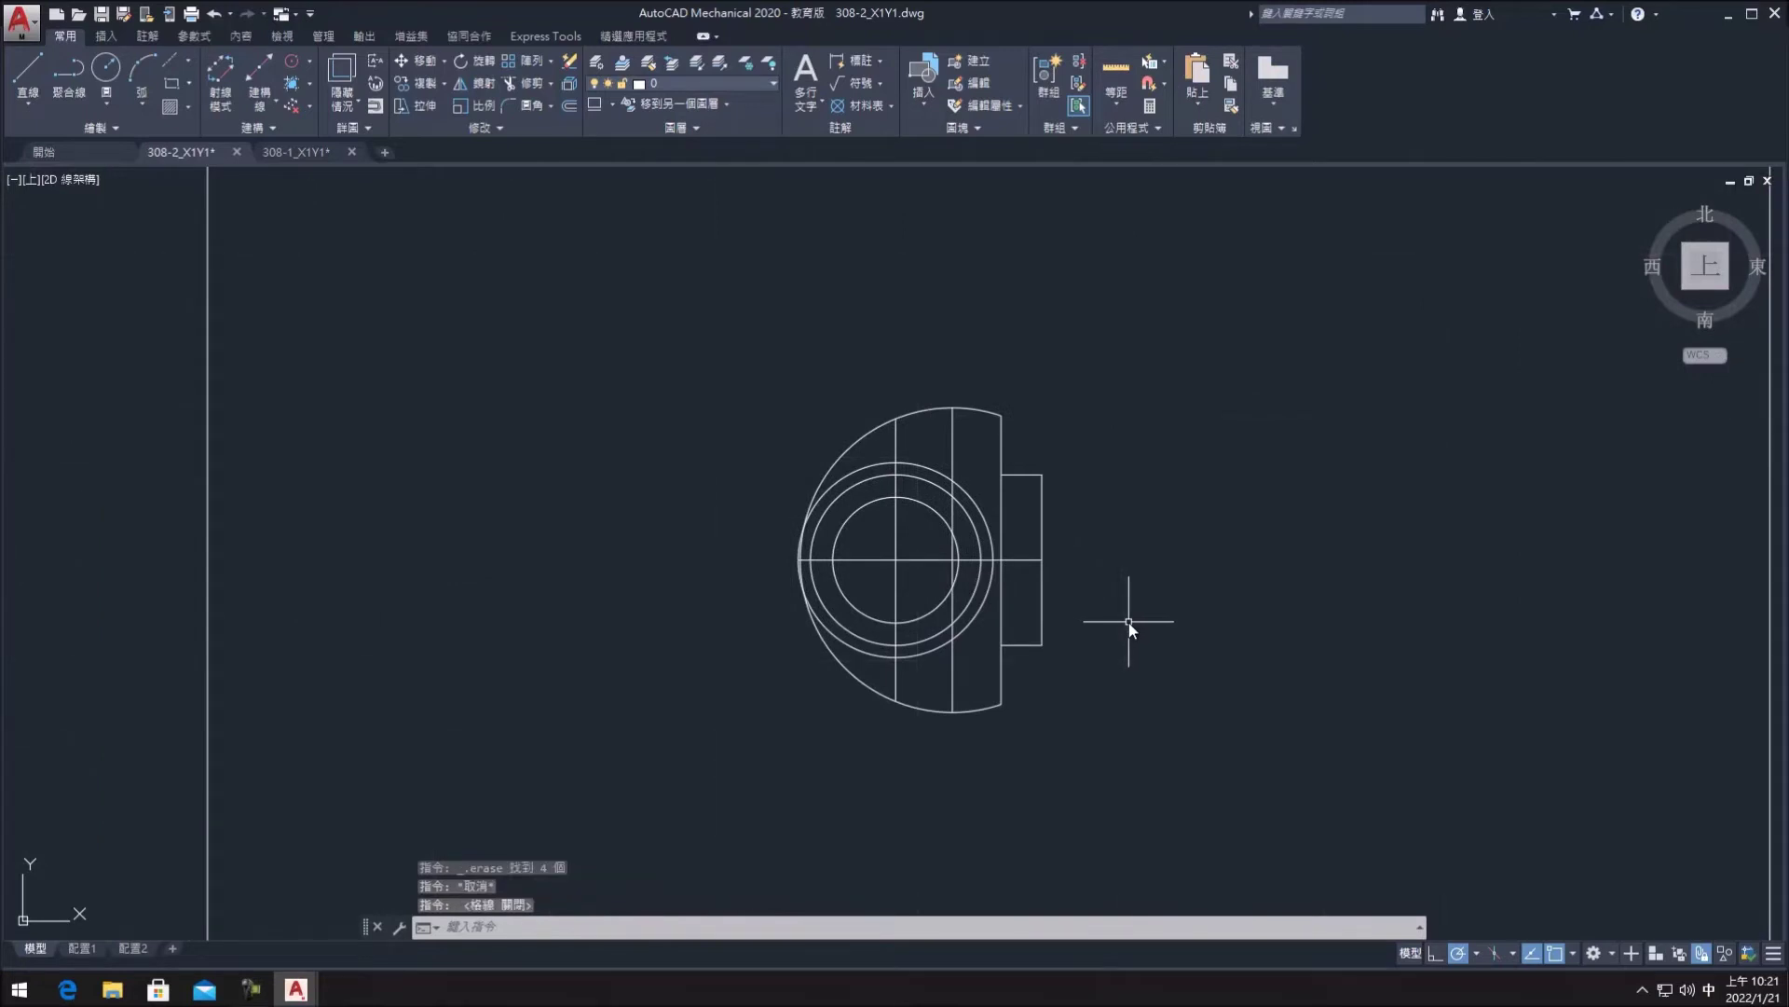
pyautogui.press('F7')
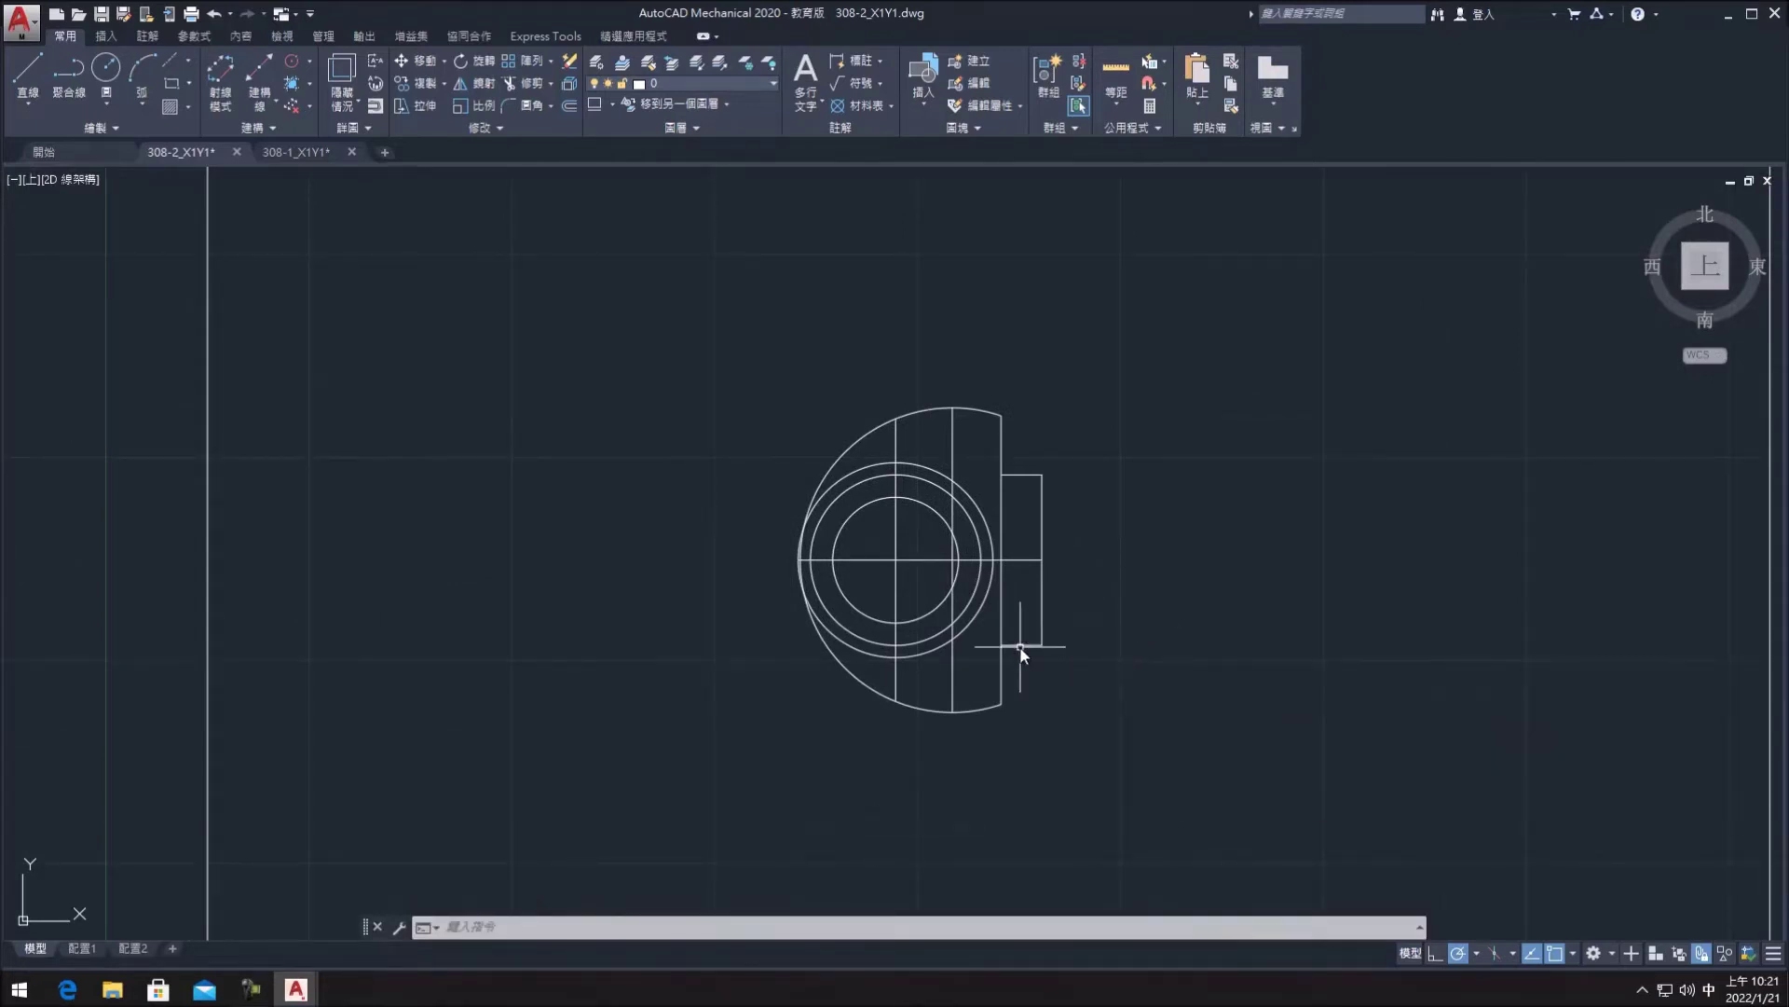
pyautogui.click(845, 477)
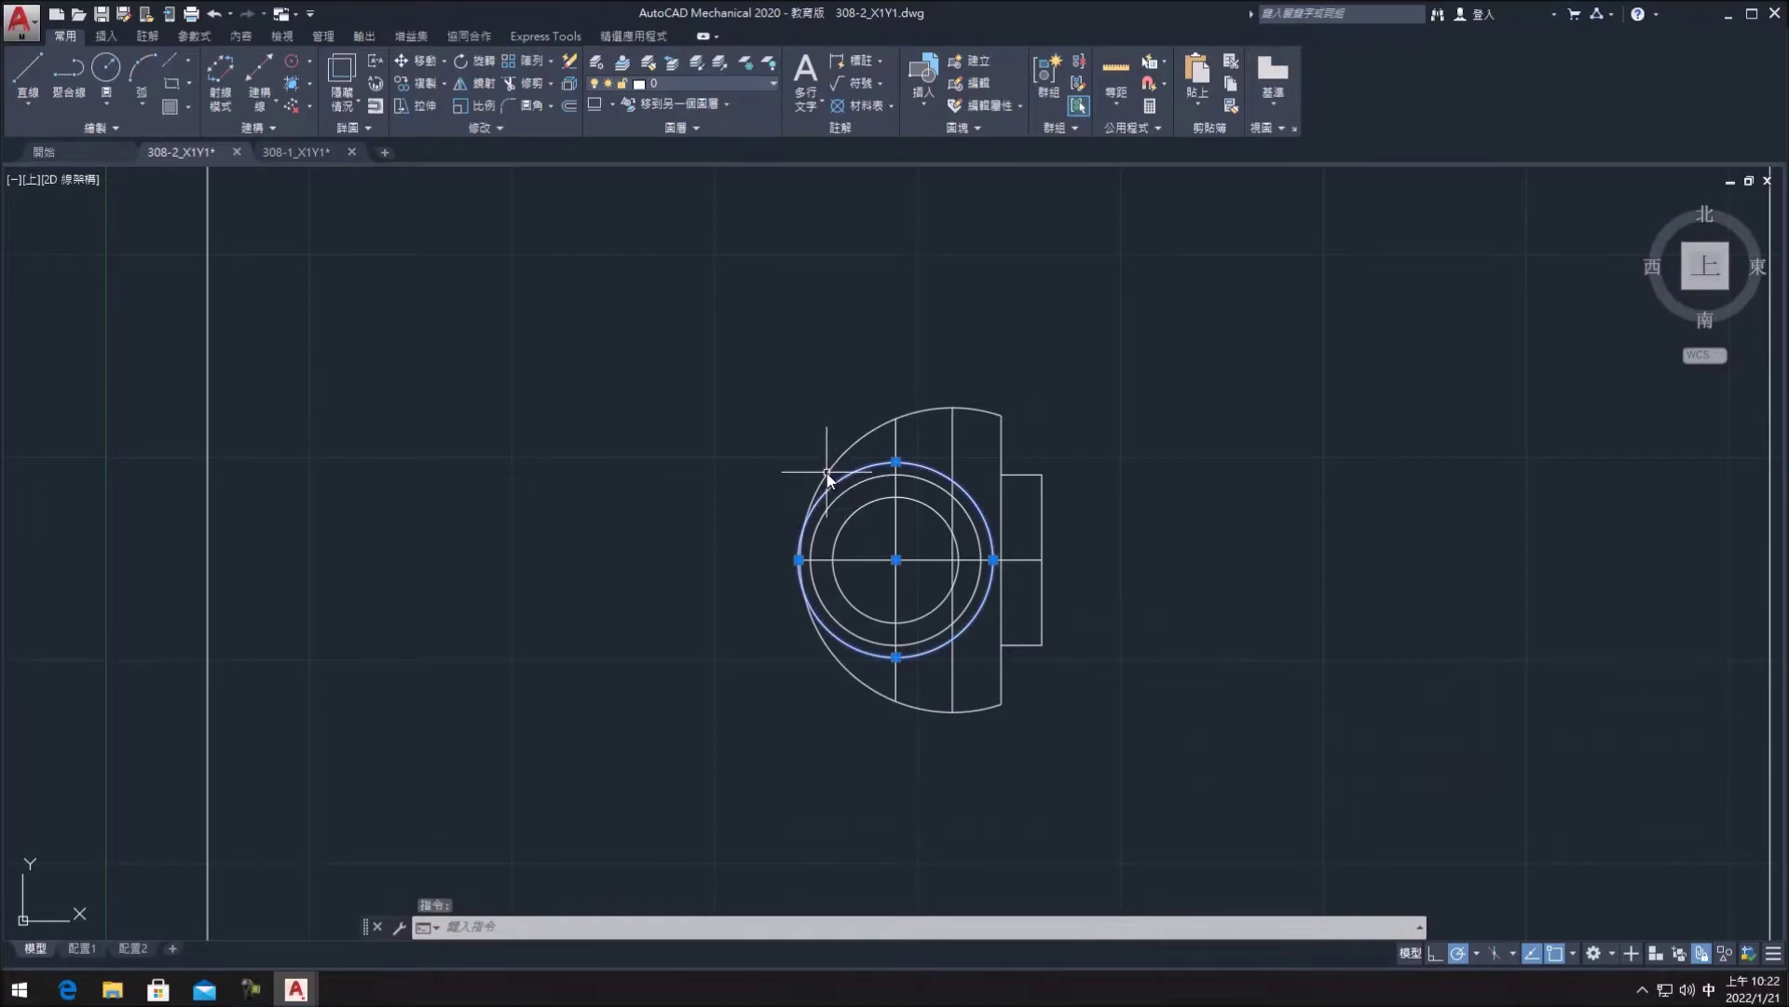
pyautogui.click(527, 84)
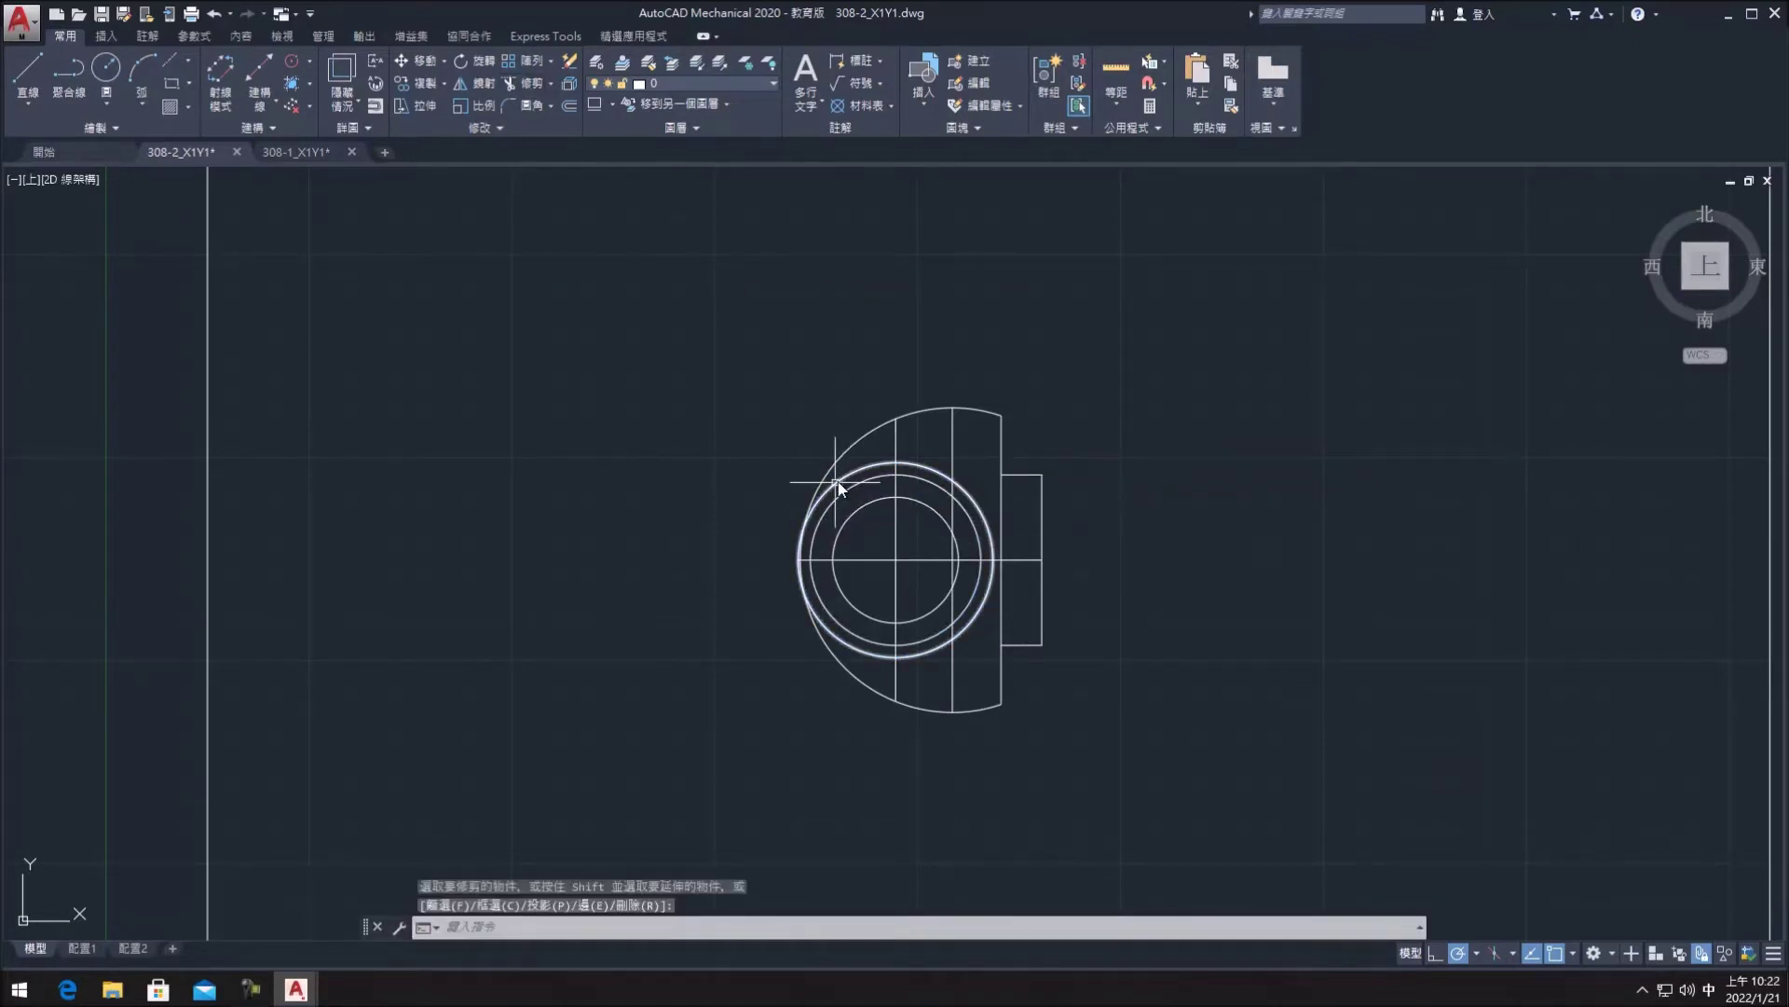
pyautogui.click(527, 83)
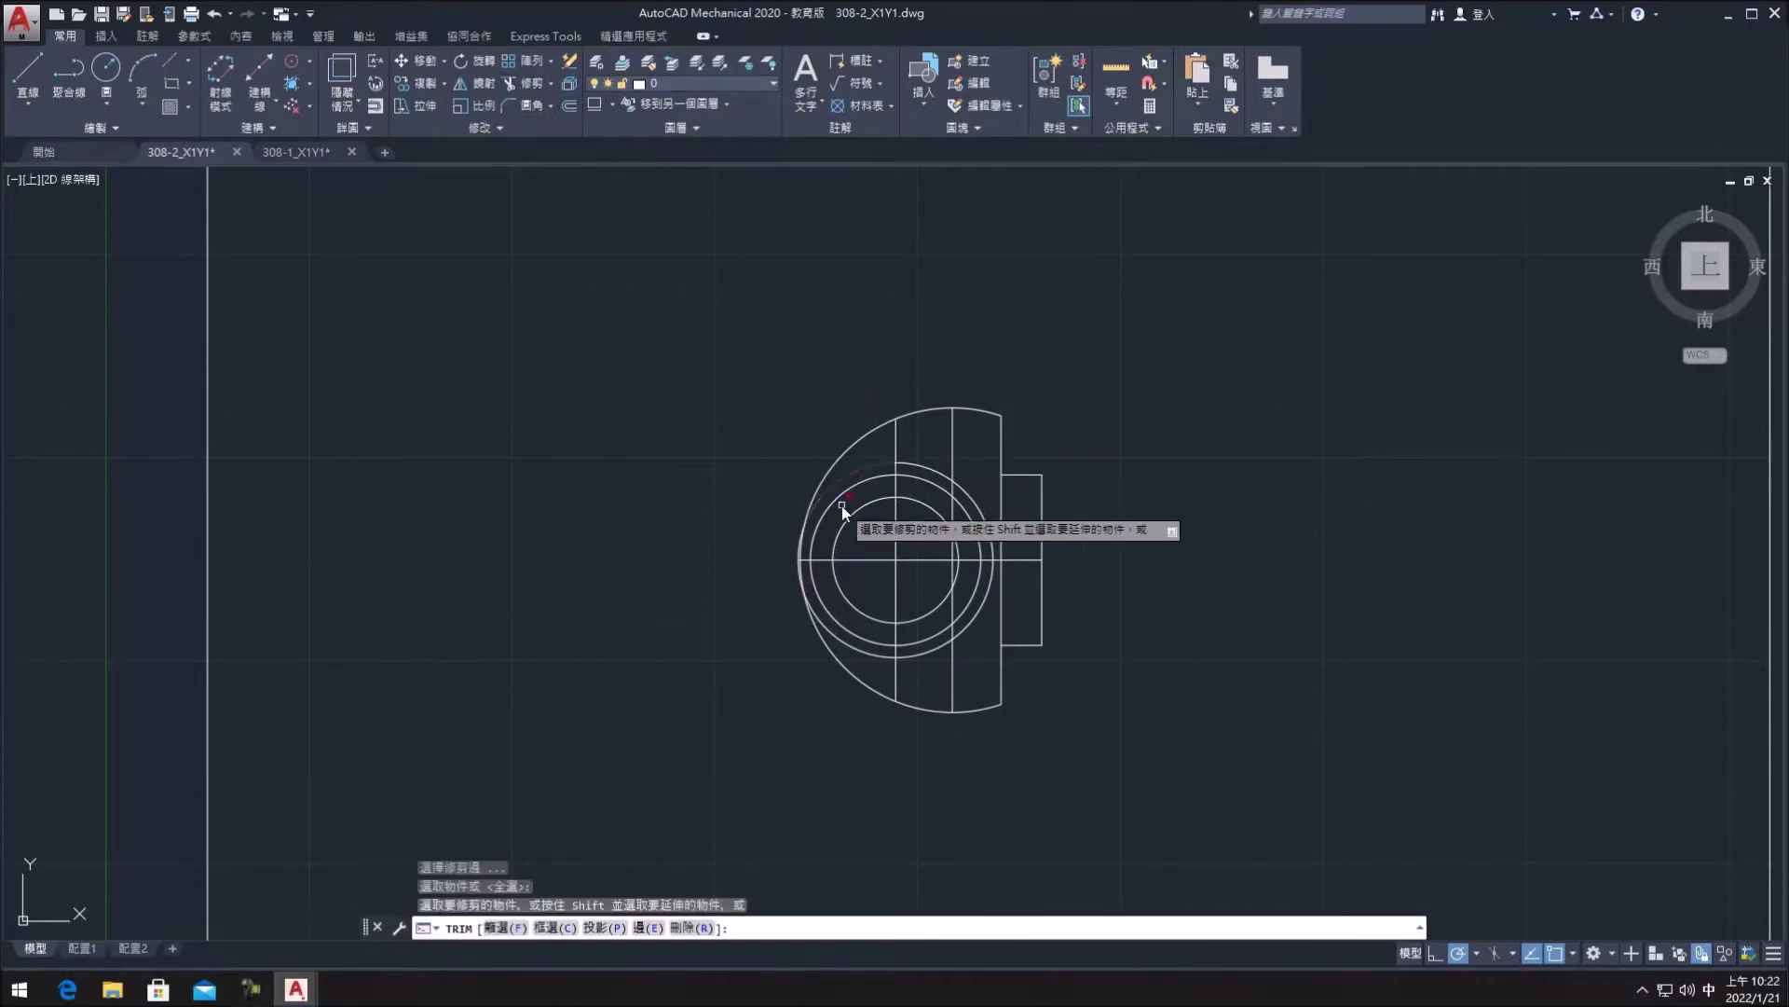
pyautogui.click(835, 490)
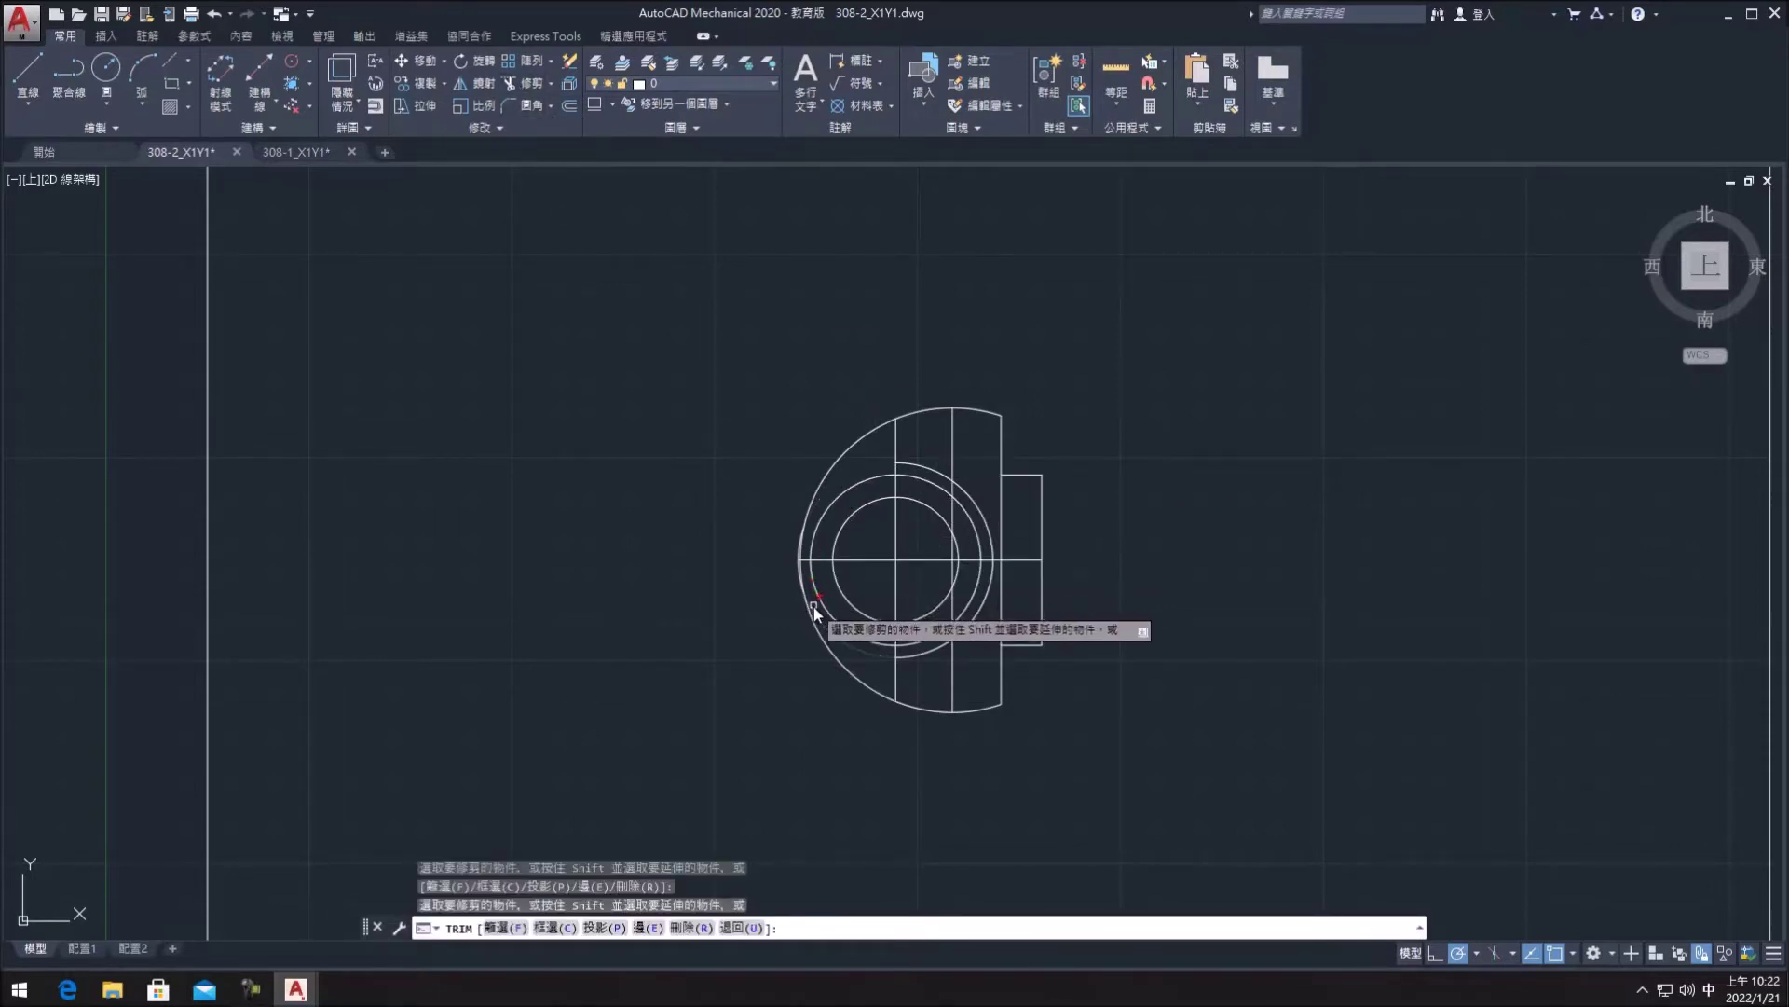
pyautogui.press('Escape')
pyautogui.click(936, 647)
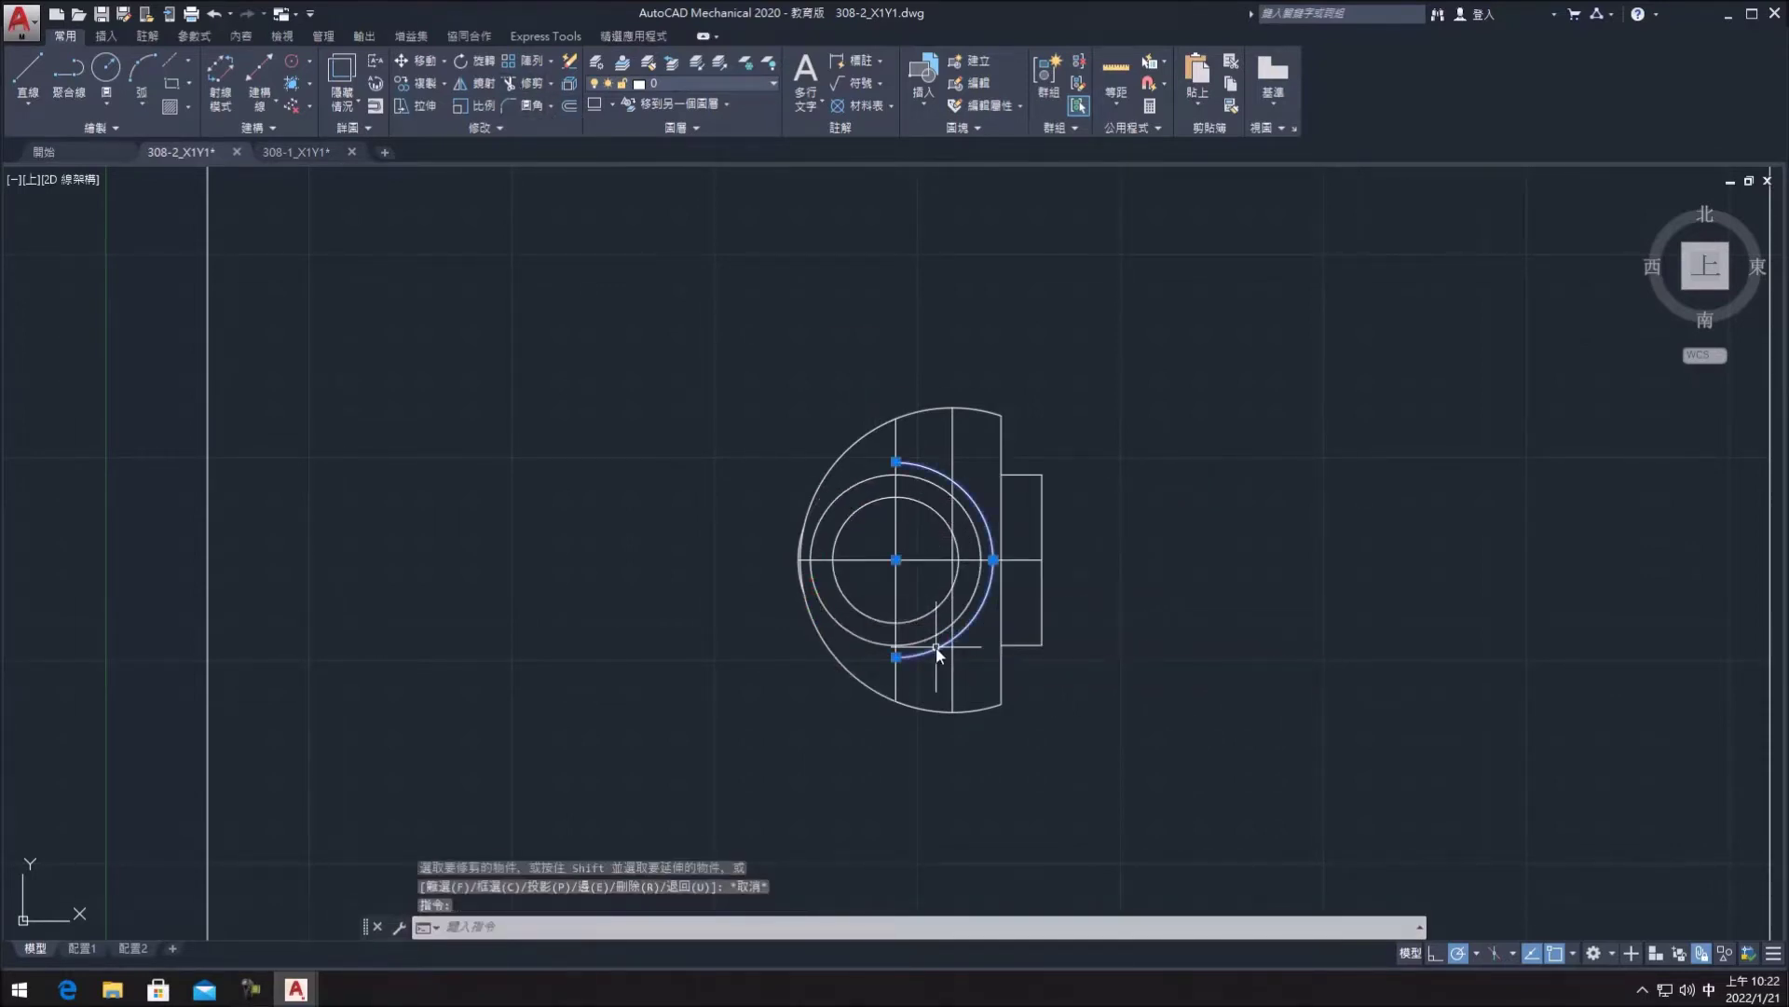
pyautogui.press('Delete')
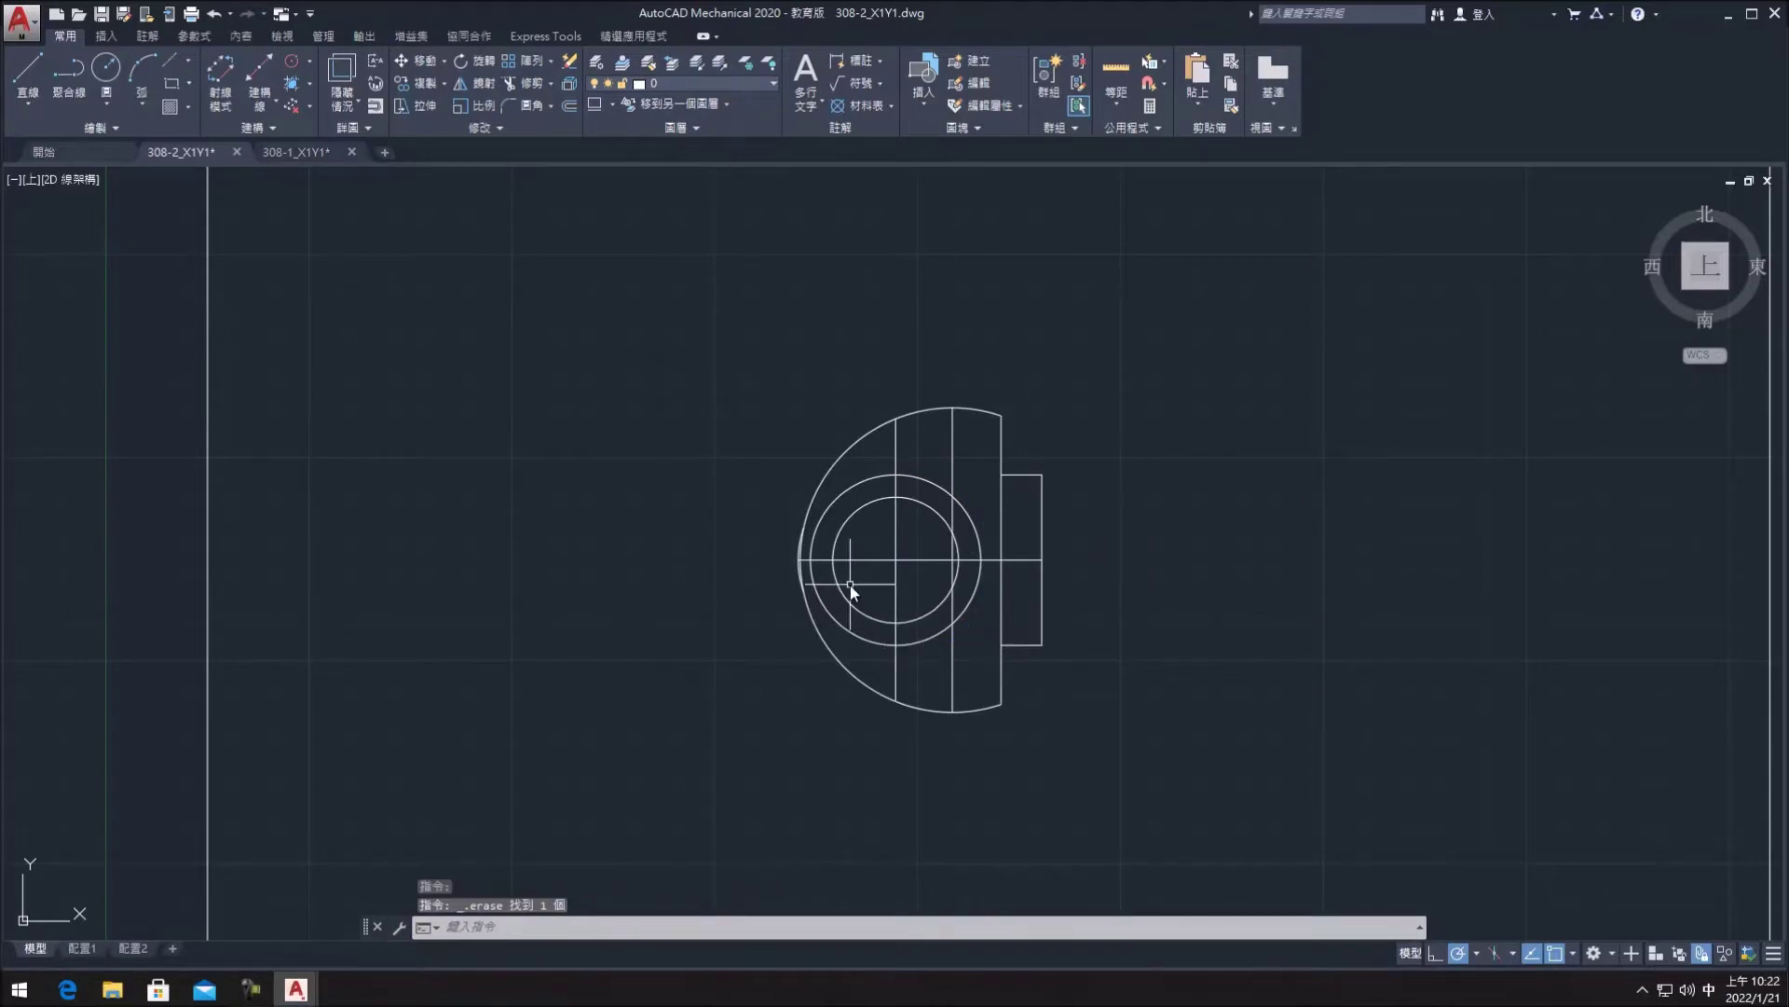
# - Lengthen both ends of the horizontal and the vertical centre lines by delta 3
pyautogui.click(517, 128)
pyautogui.click(403, 150)
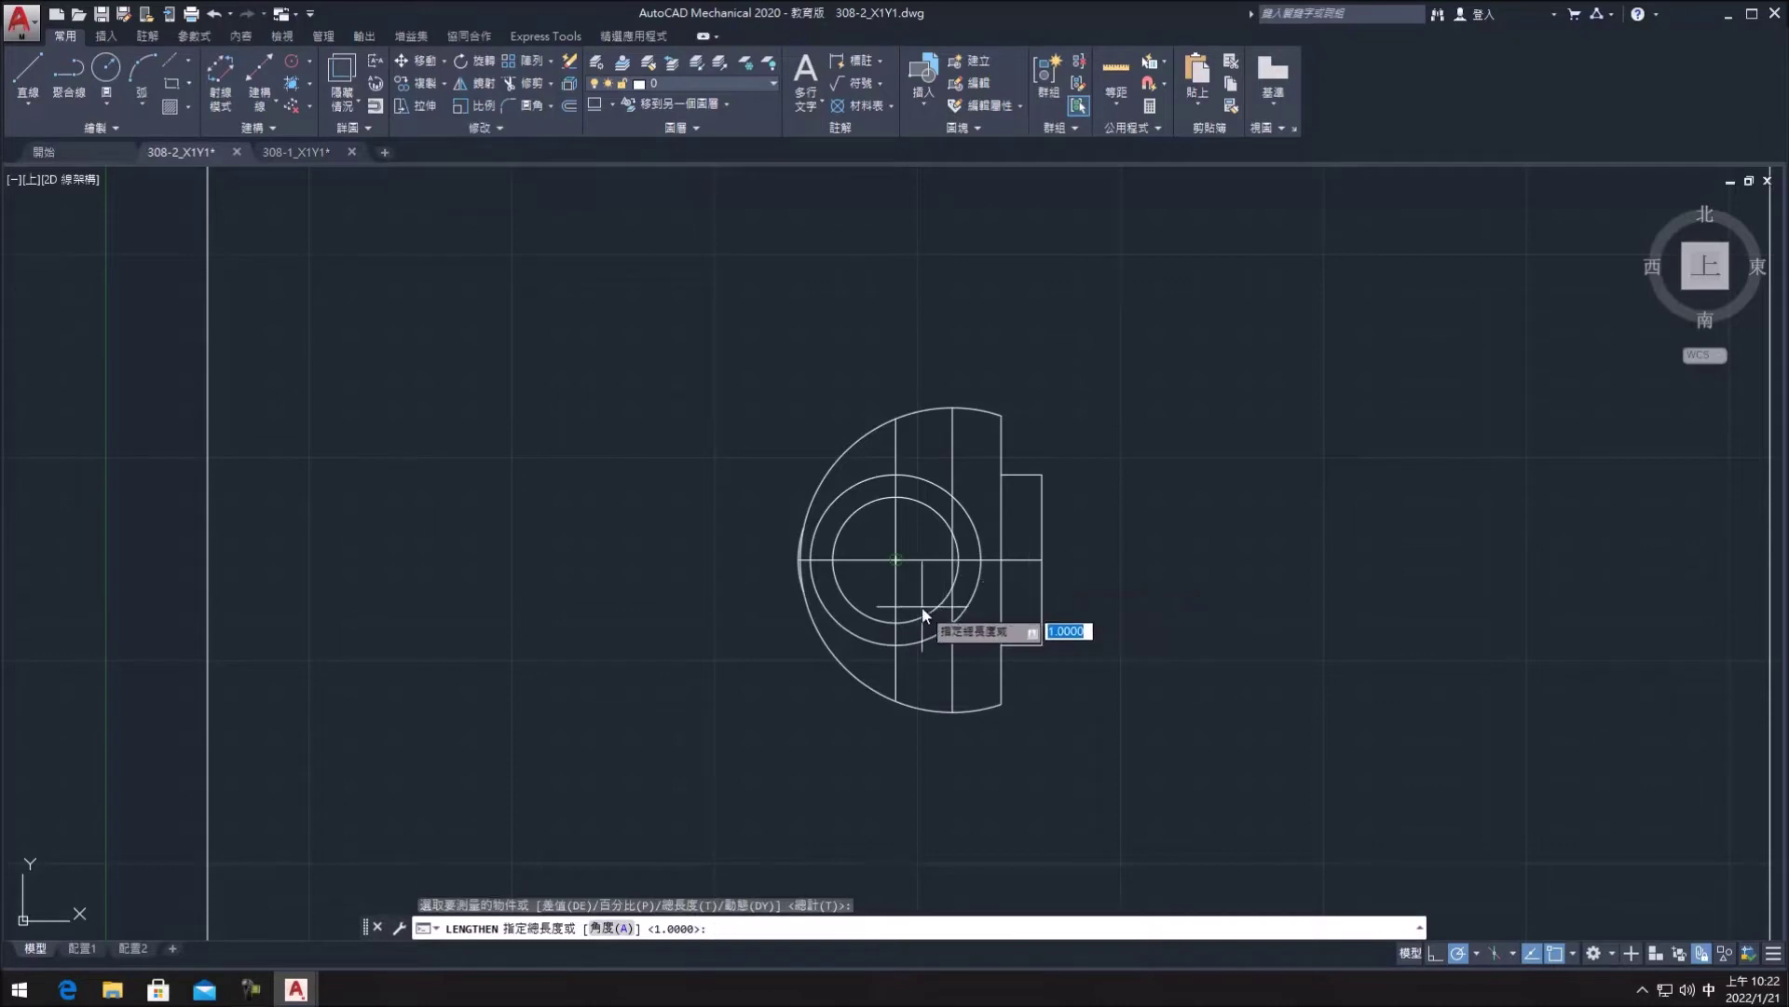
pyautogui.press('Return')
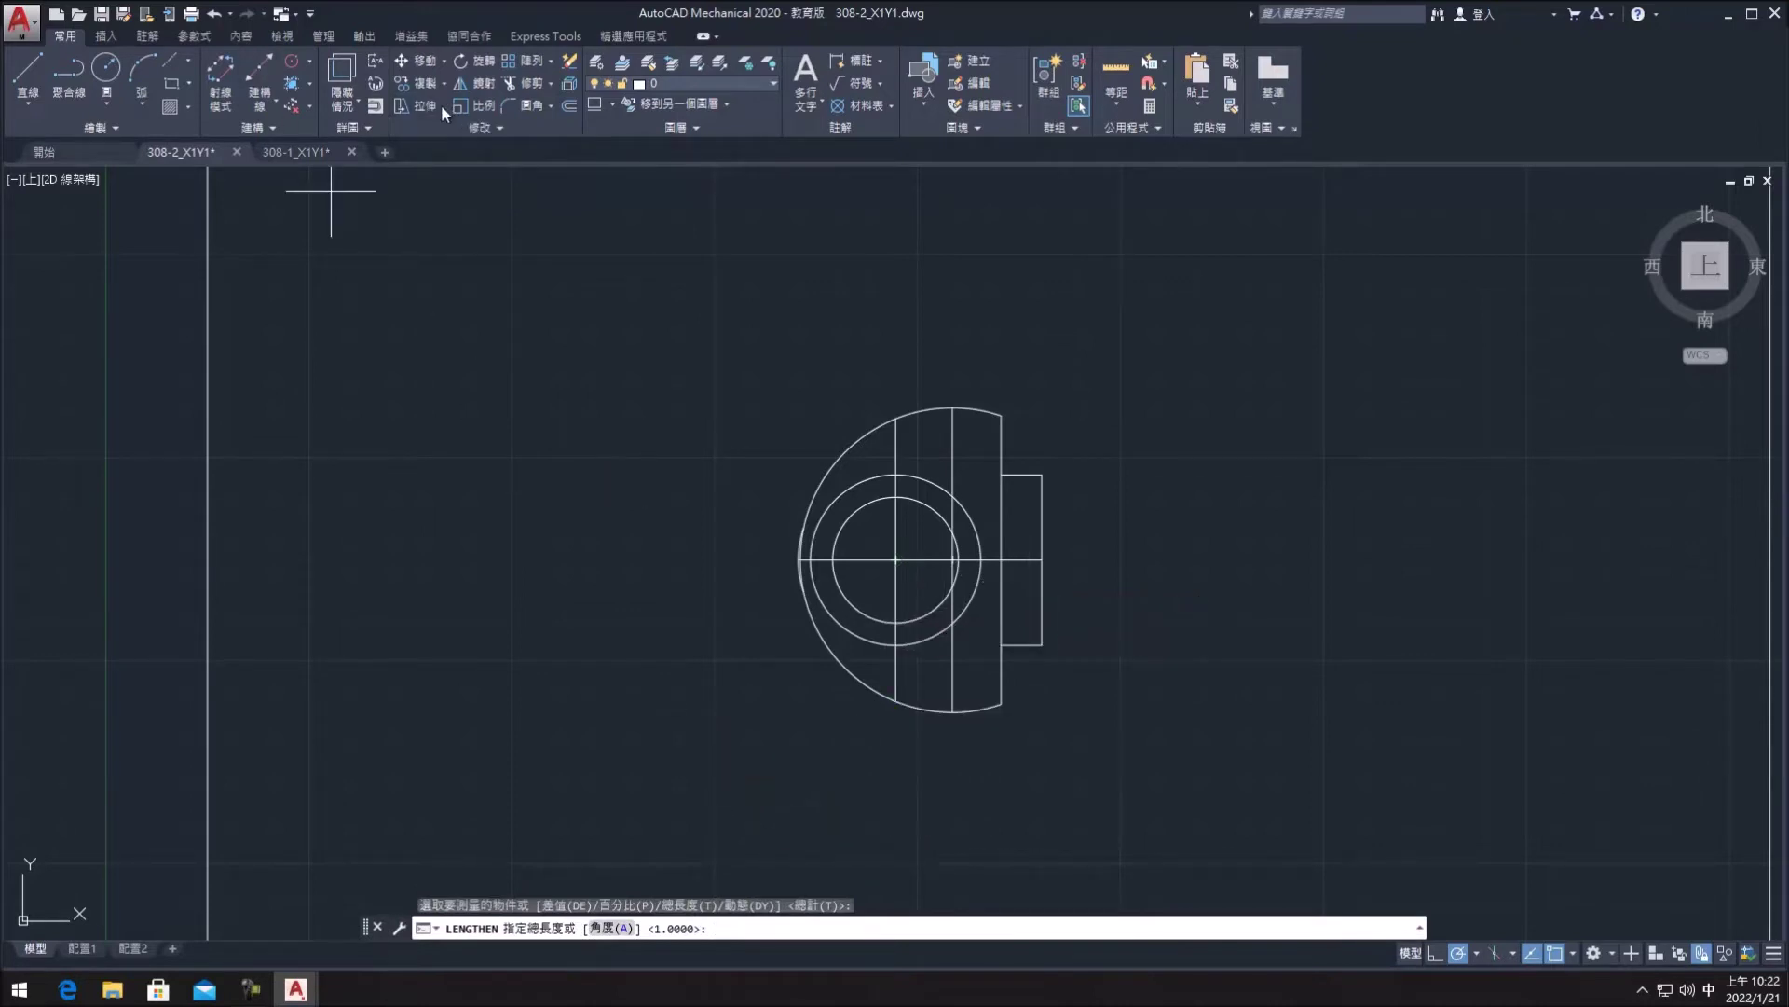
pyautogui.click(429, 128)
pyautogui.click(425, 172)
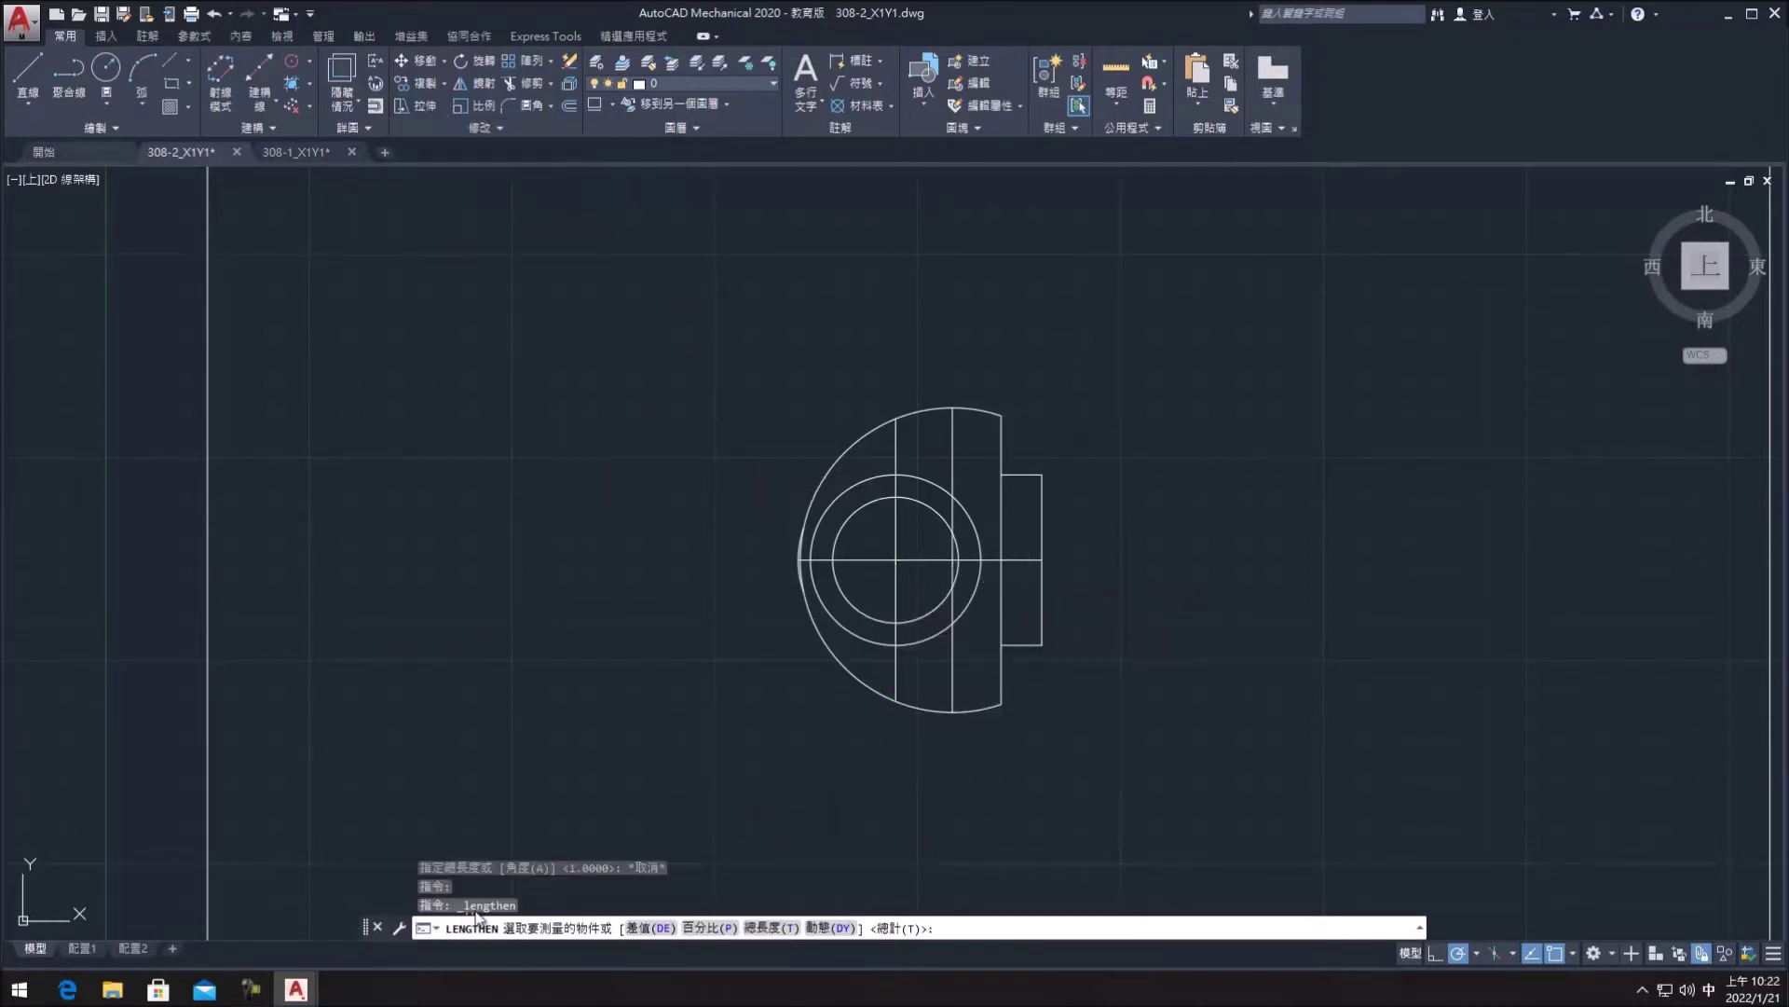
pyautogui.click(650, 928)
pyautogui.write('3')
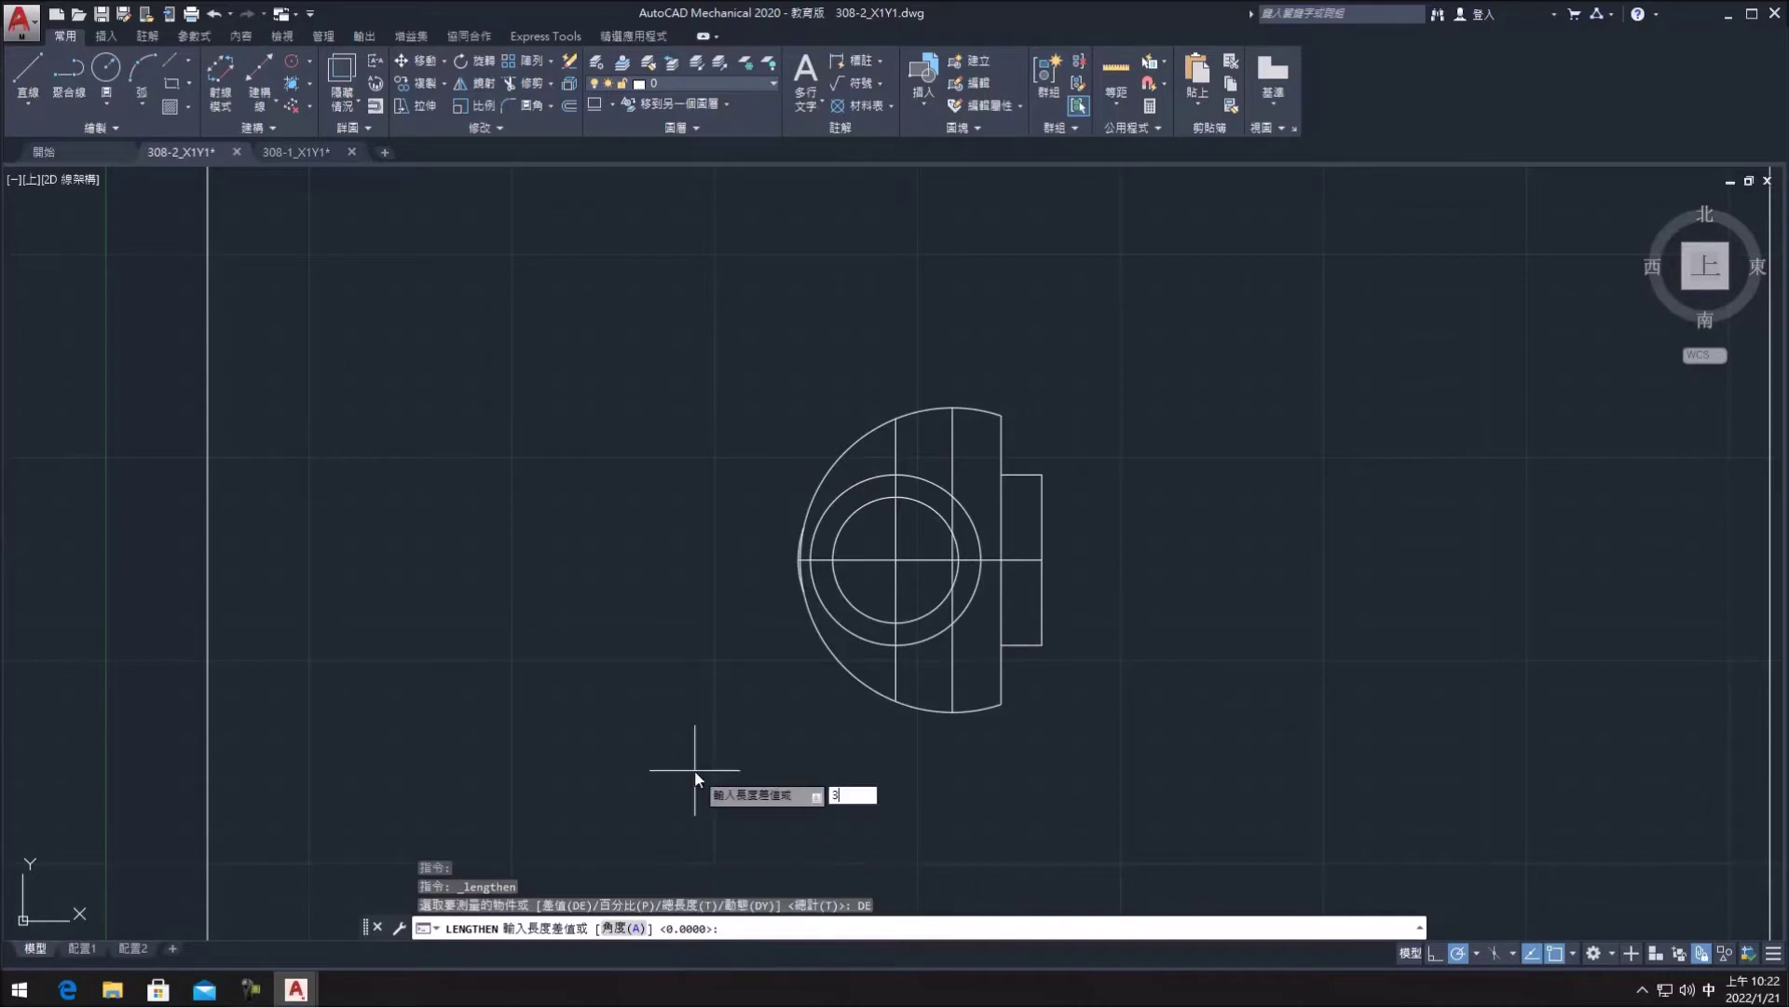
pyautogui.press('Return')
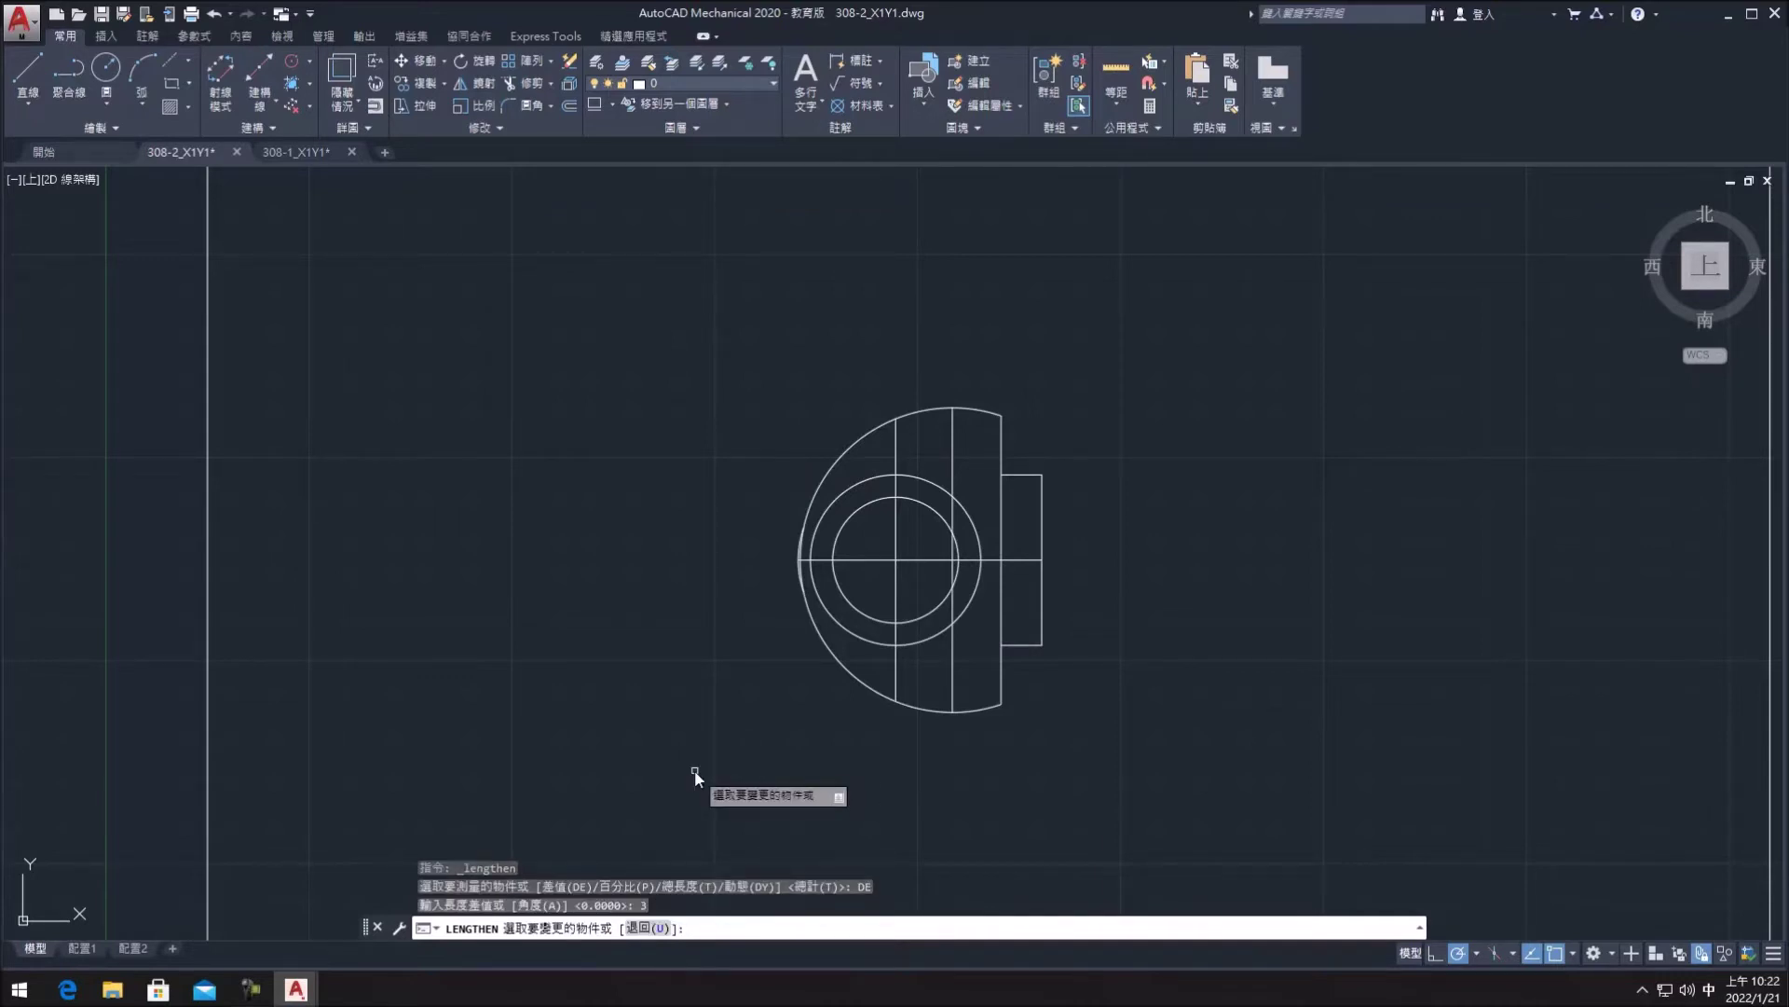
pyautogui.click(979, 560)
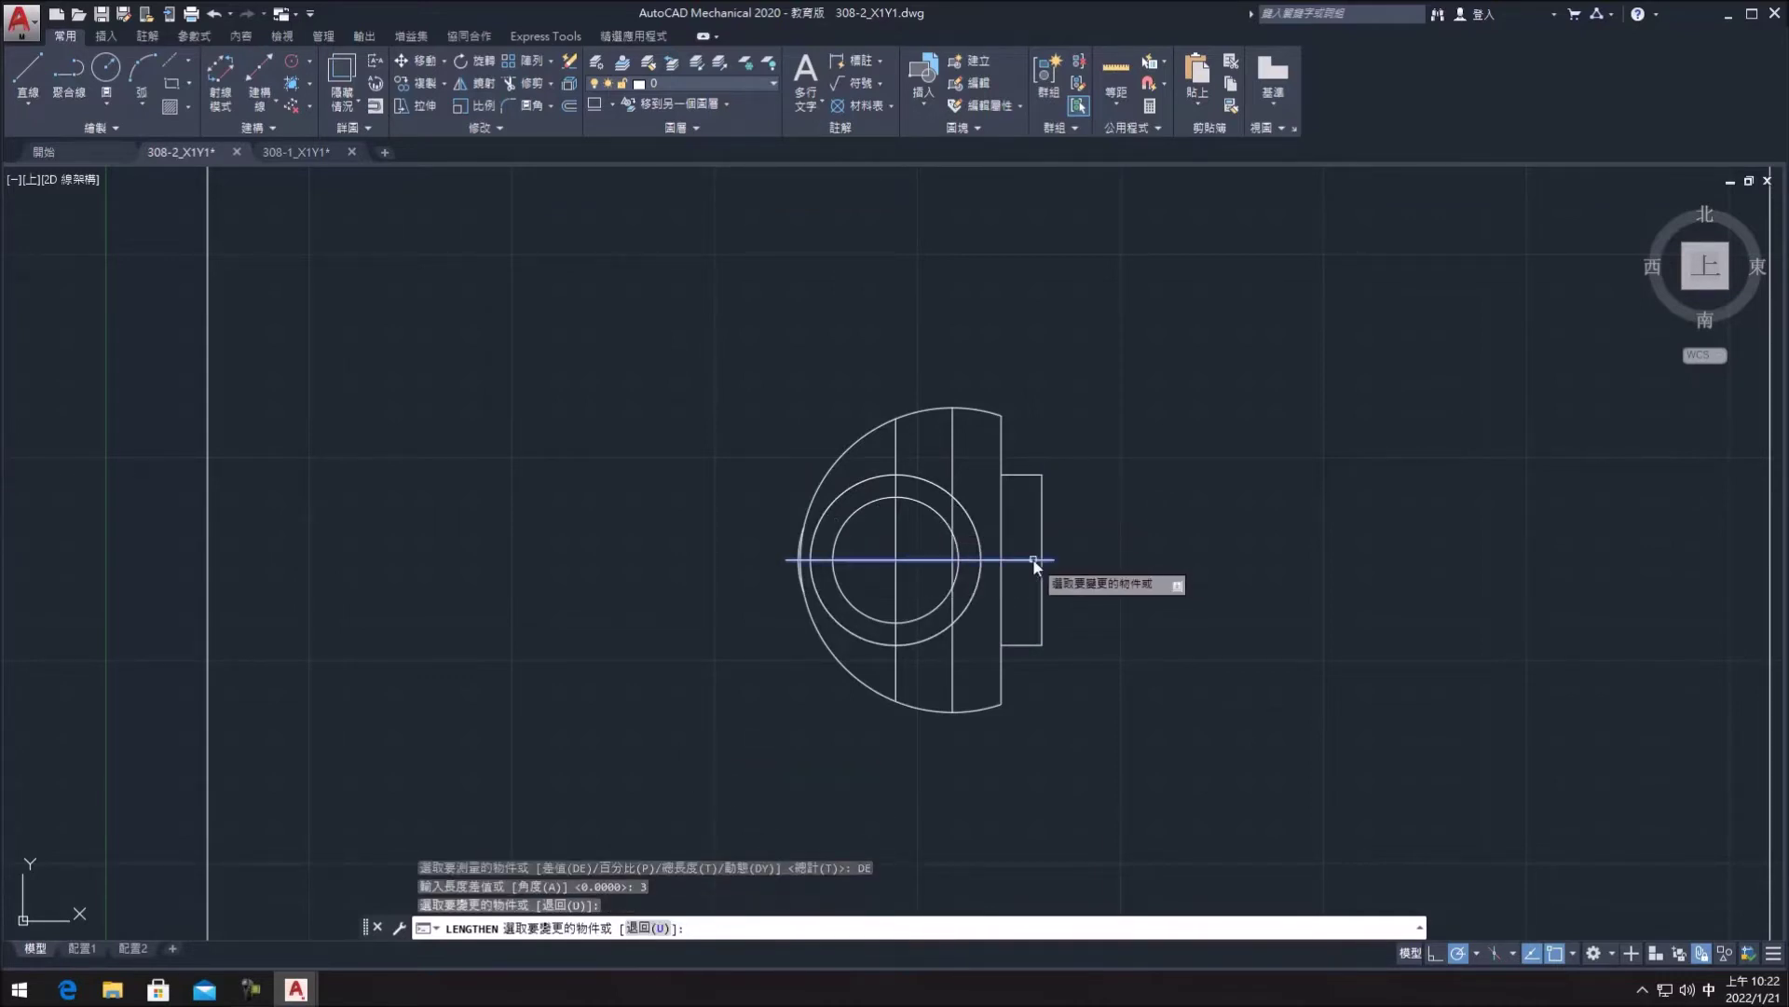
pyautogui.click(1023, 560)
pyautogui.click(952, 660)
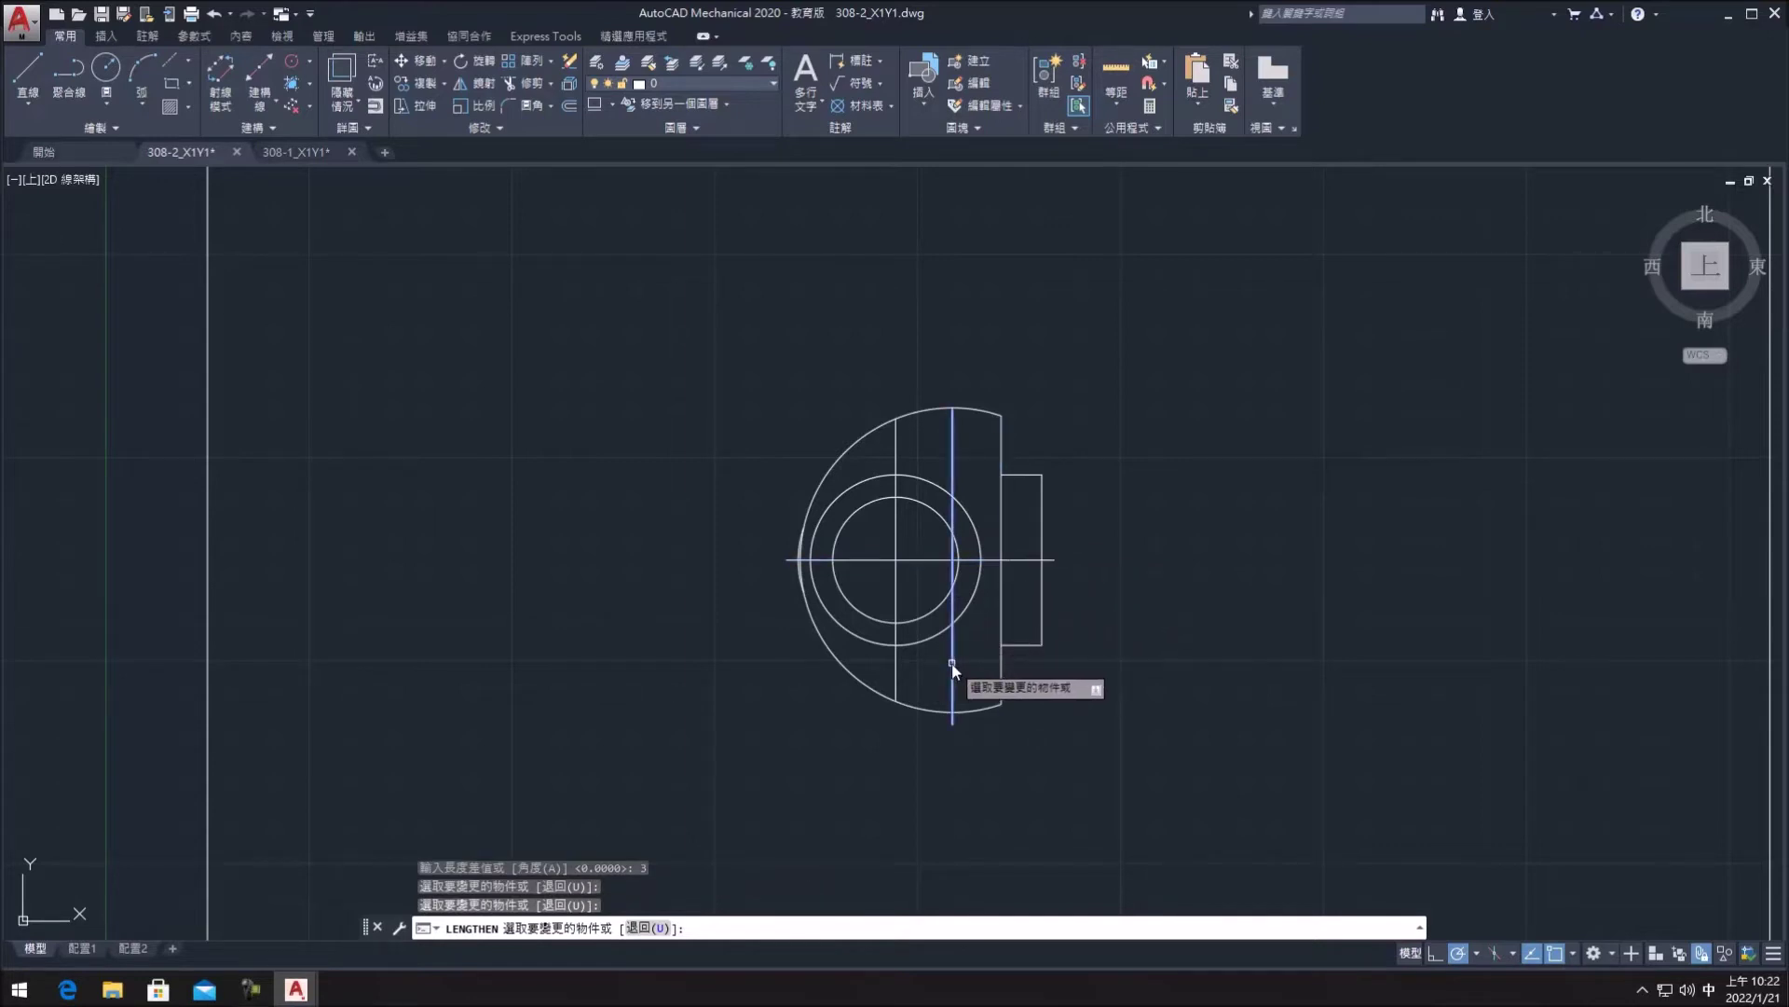
pyautogui.click(895, 431)
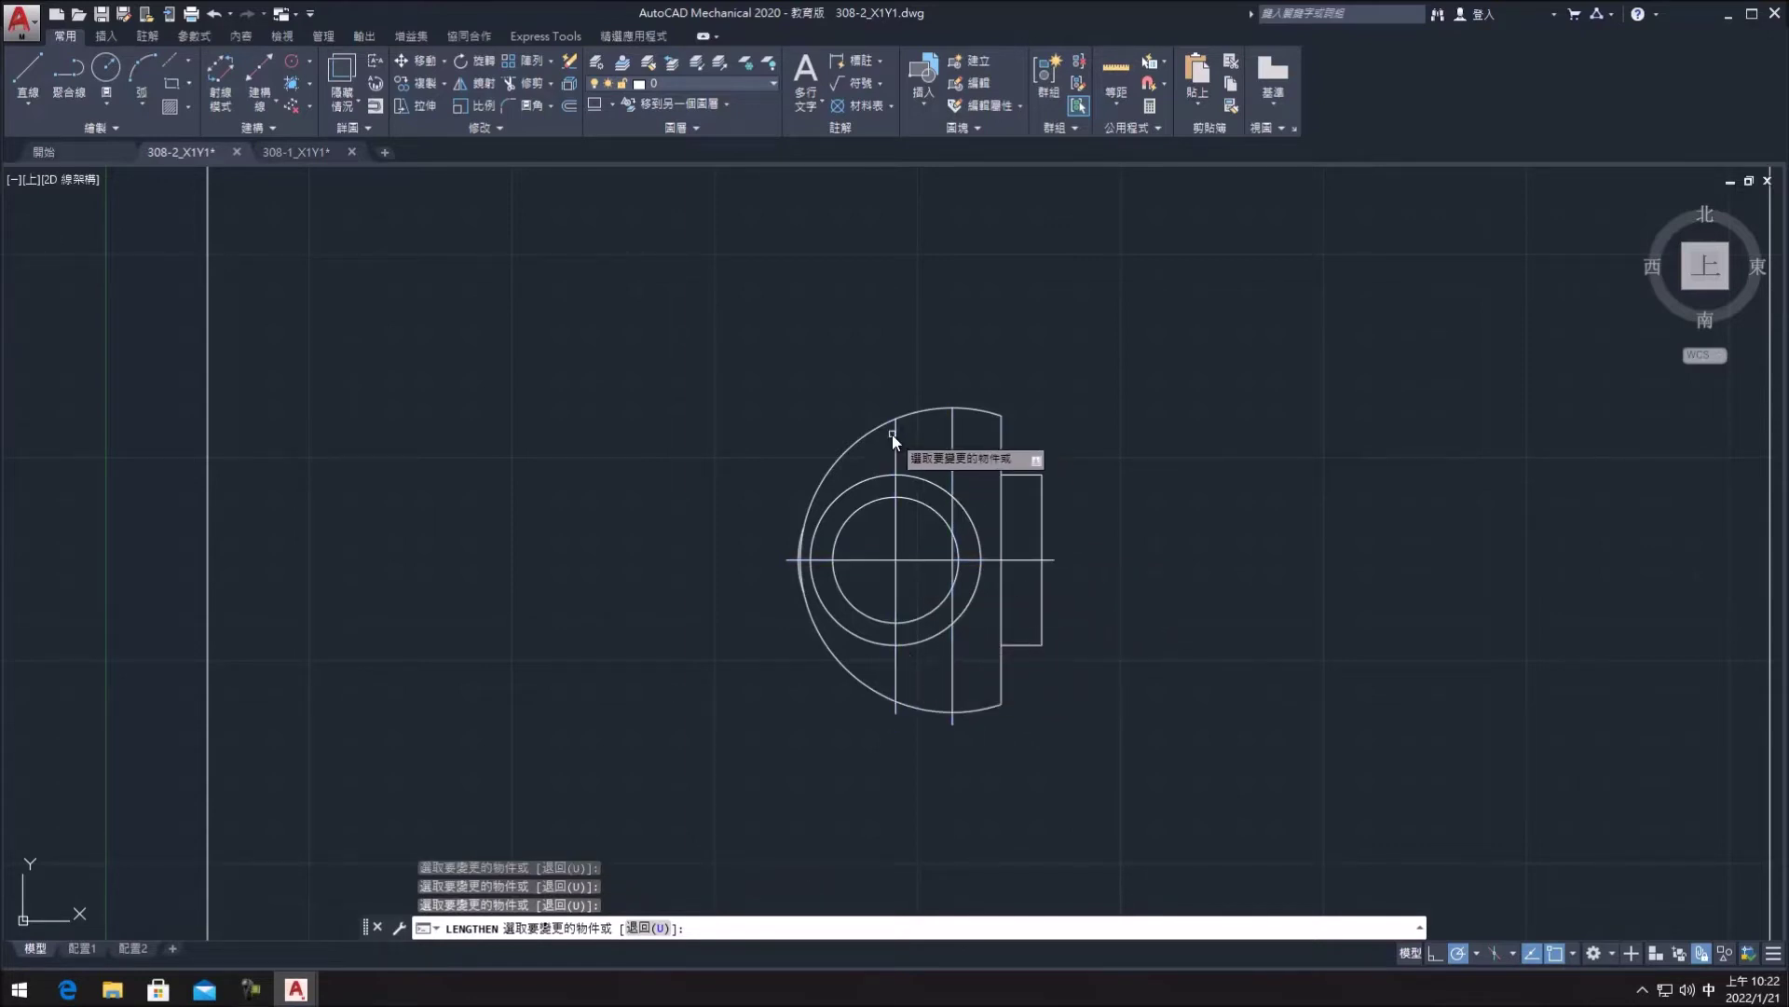
pyautogui.click(952, 421)
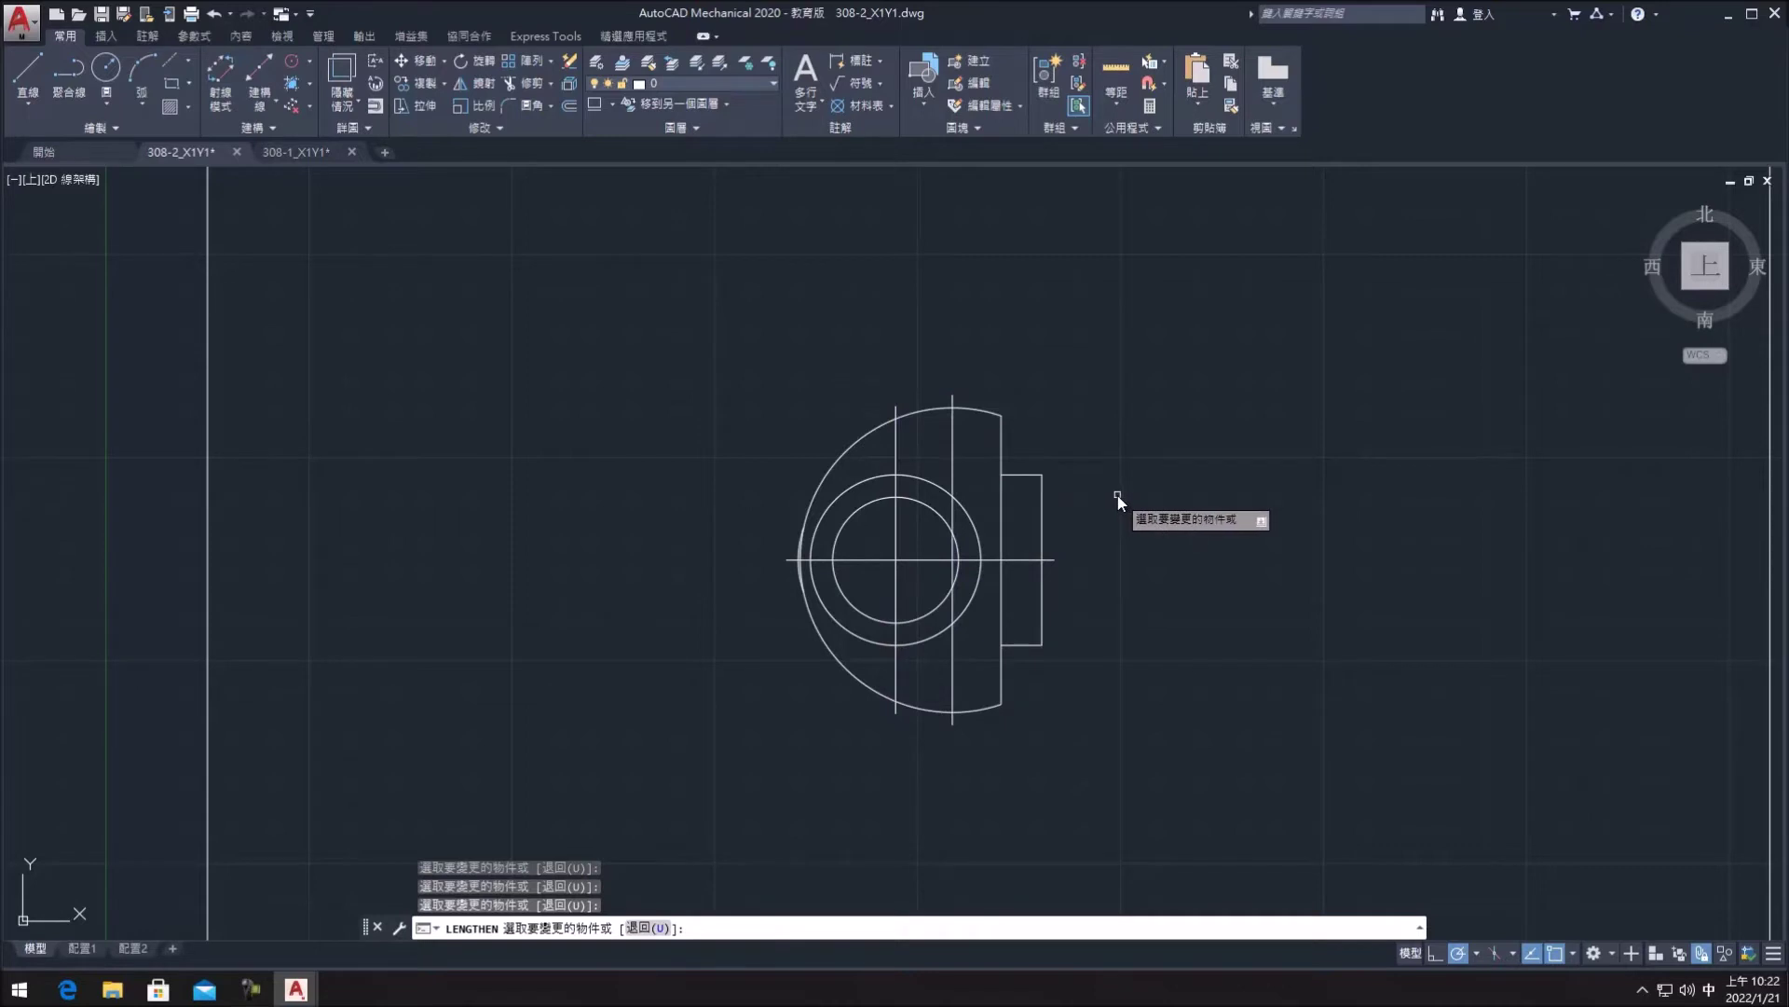
pyautogui.press('Escape')
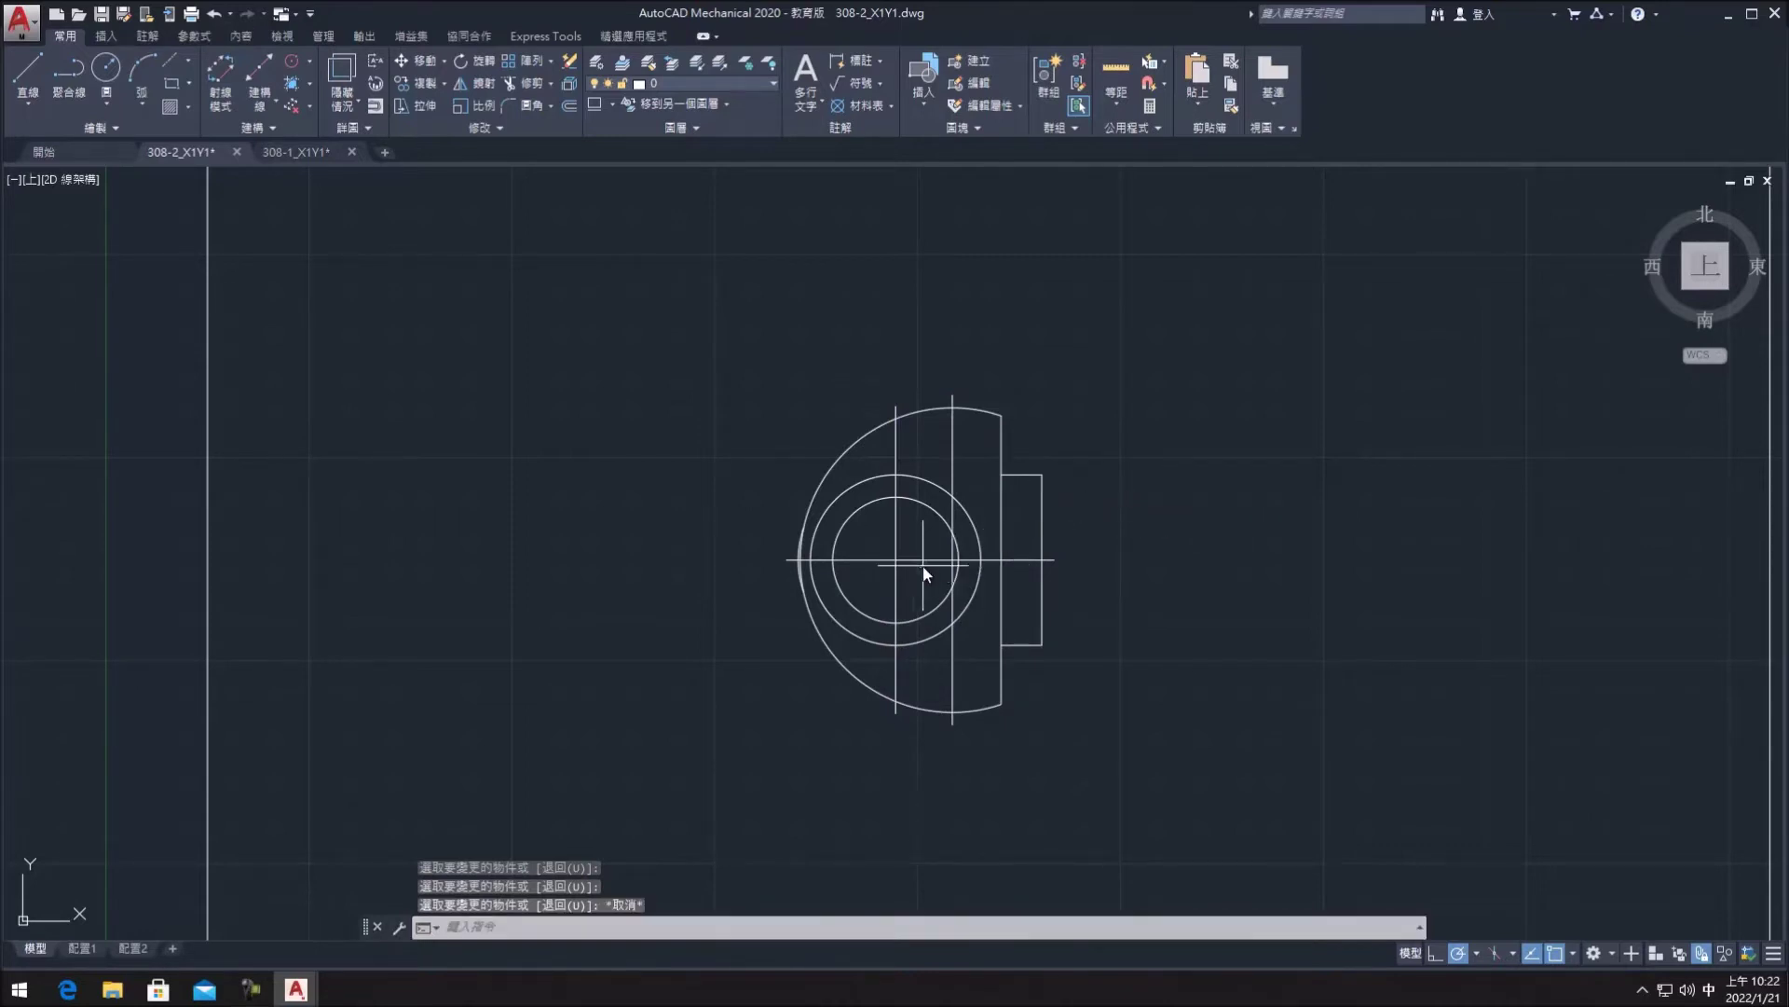
# - Move the three centre lines onto layer C20
pyautogui.click(908, 559)
pyautogui.click(895, 550)
pyautogui.click(952, 521)
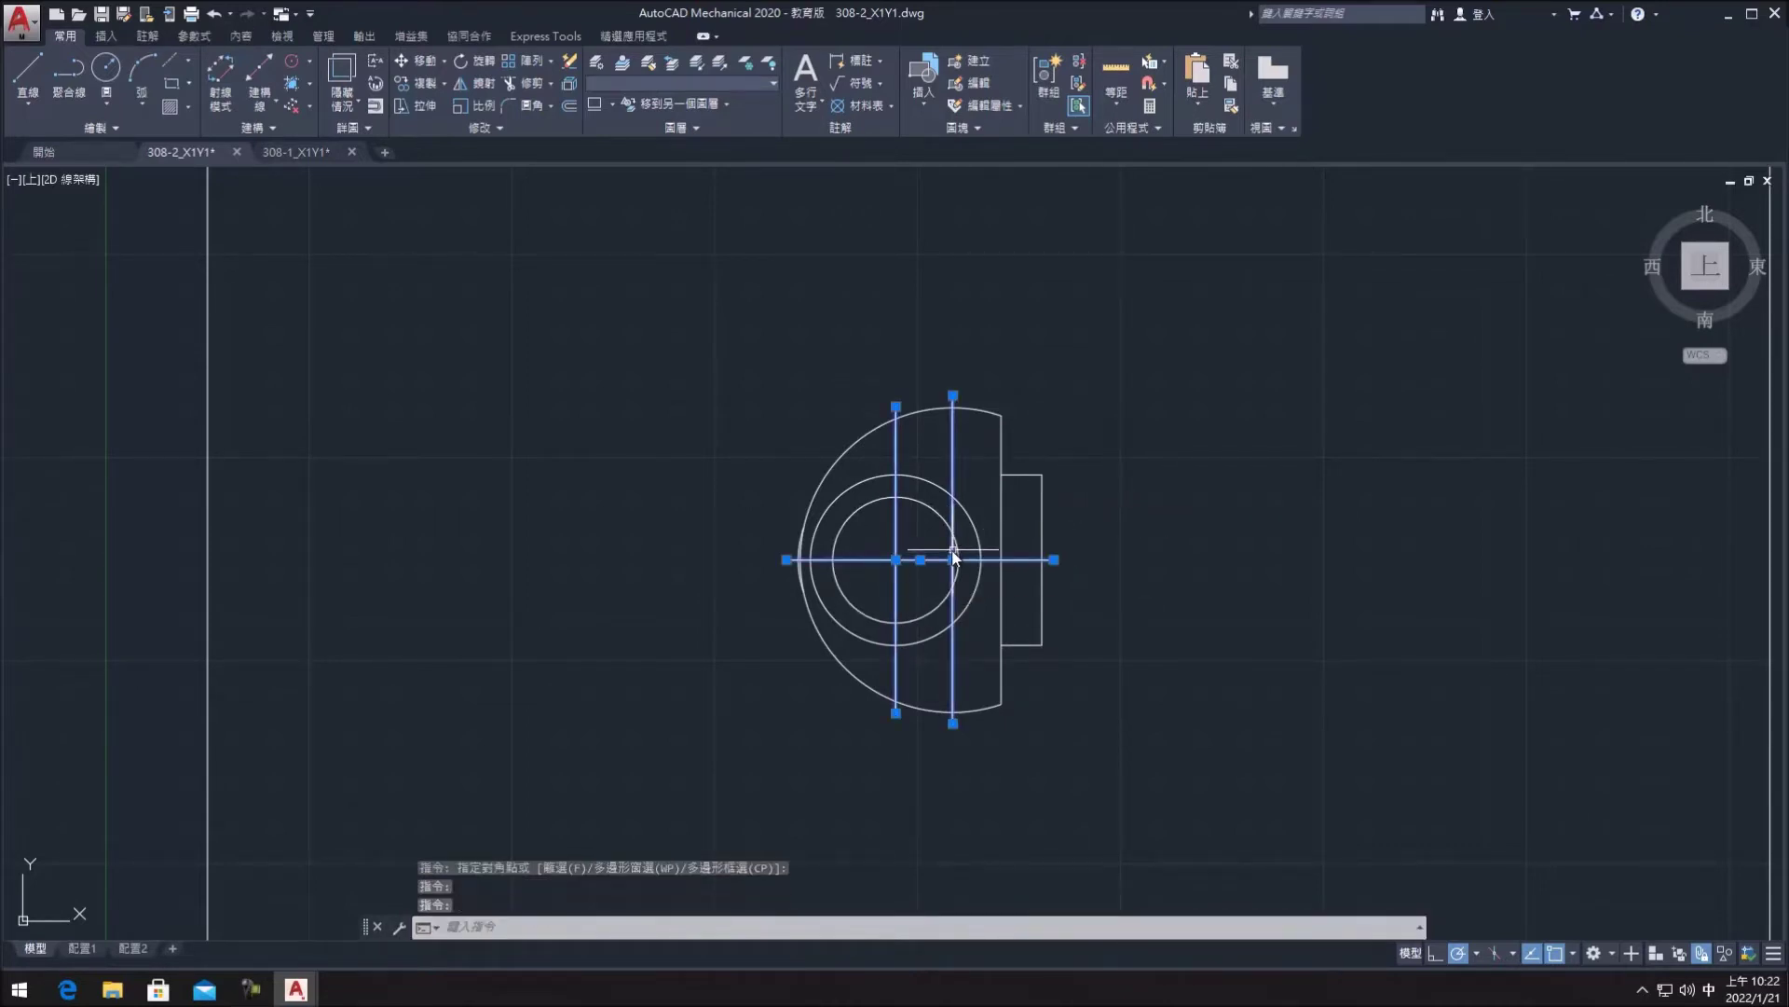
pyautogui.click(641, 83)
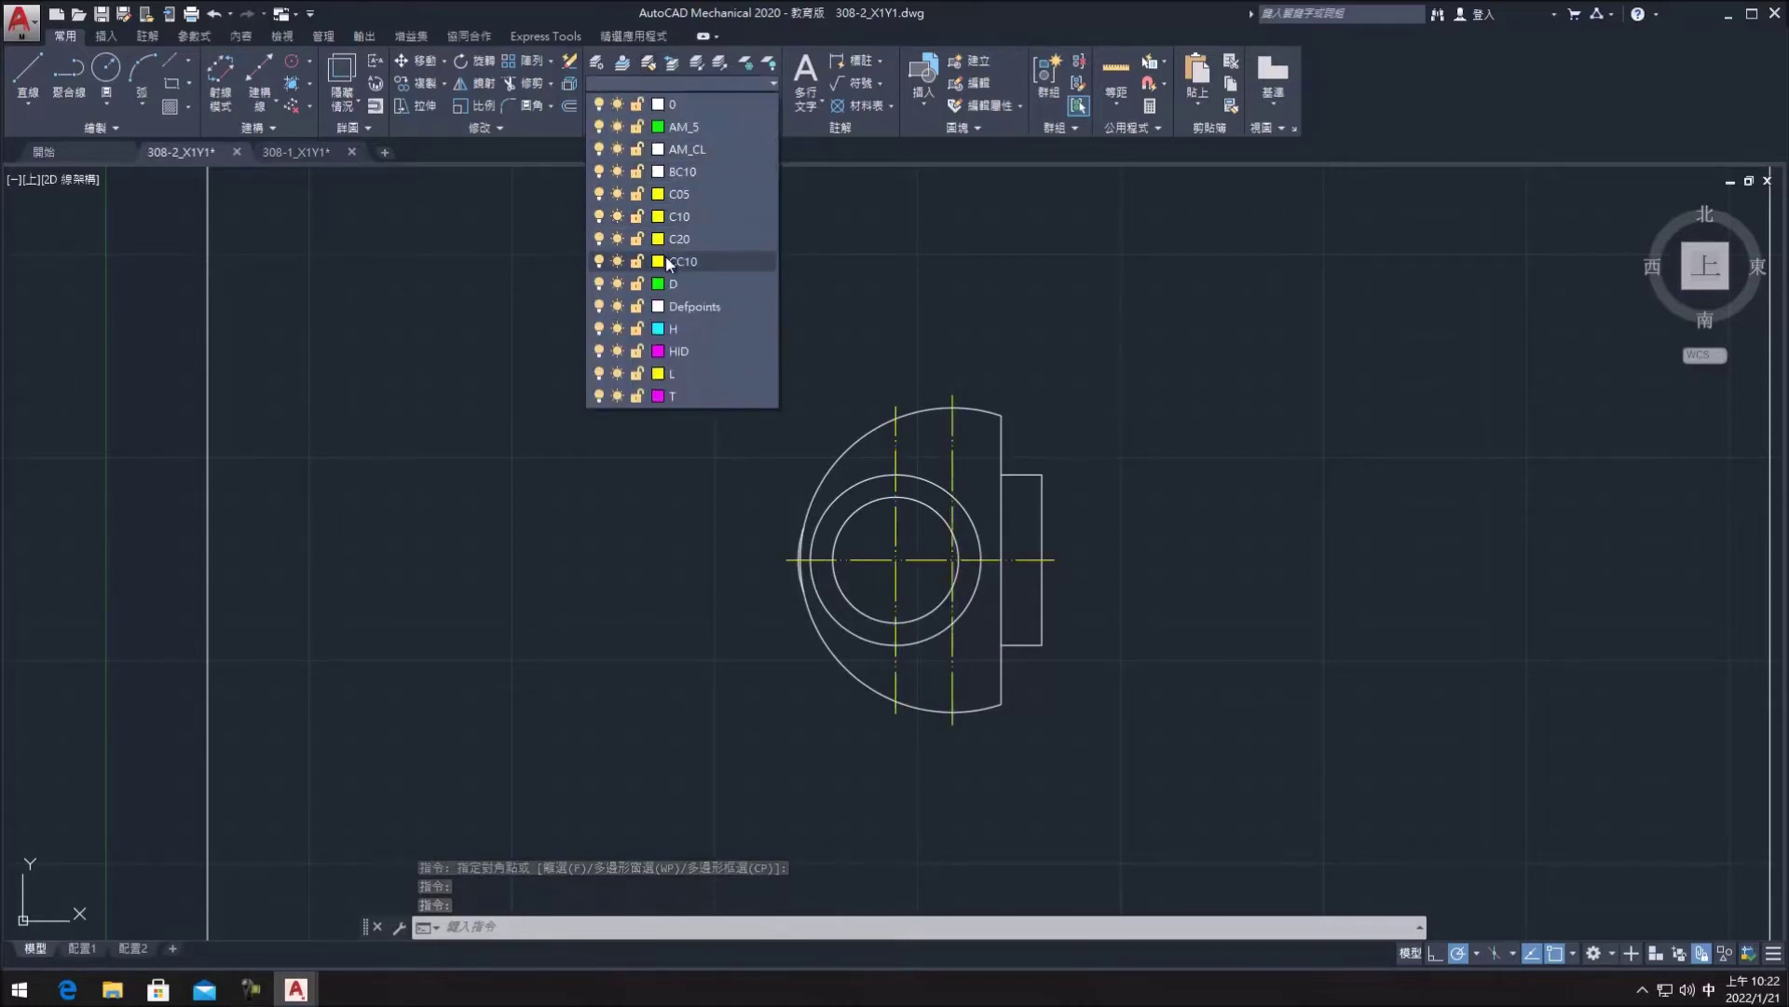
pyautogui.click(667, 240)
pyautogui.press('Escape')
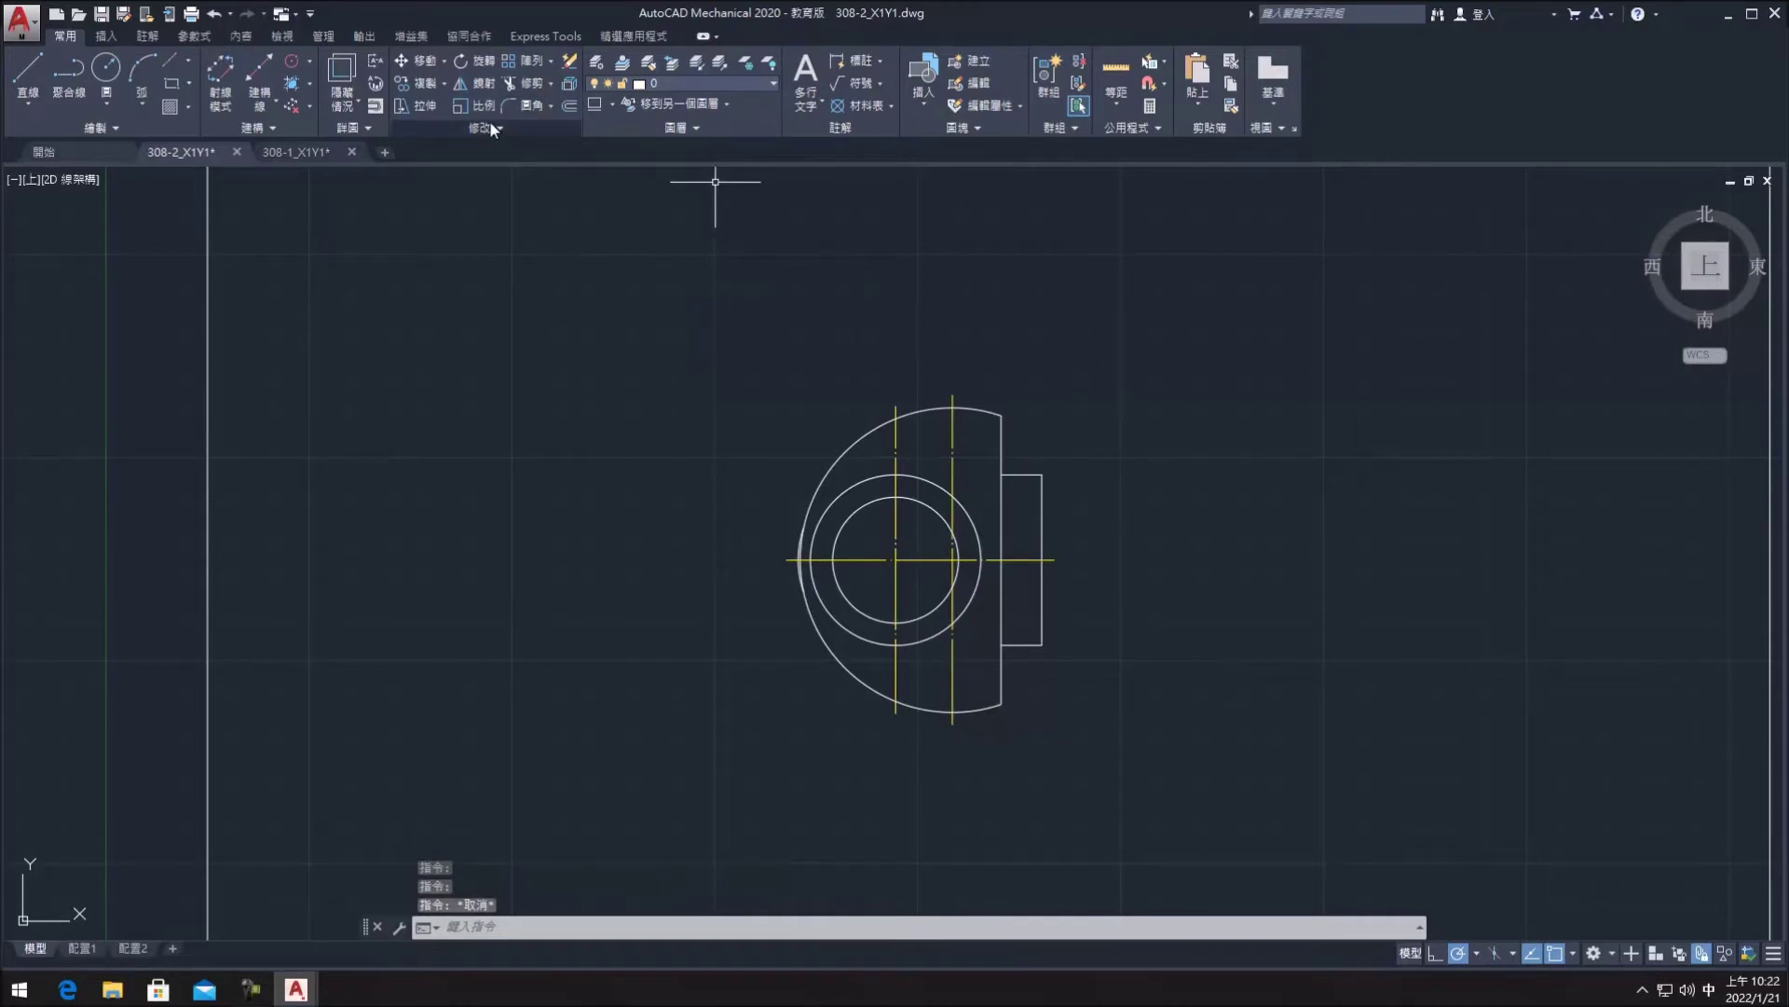
pyautogui.click(527, 107)
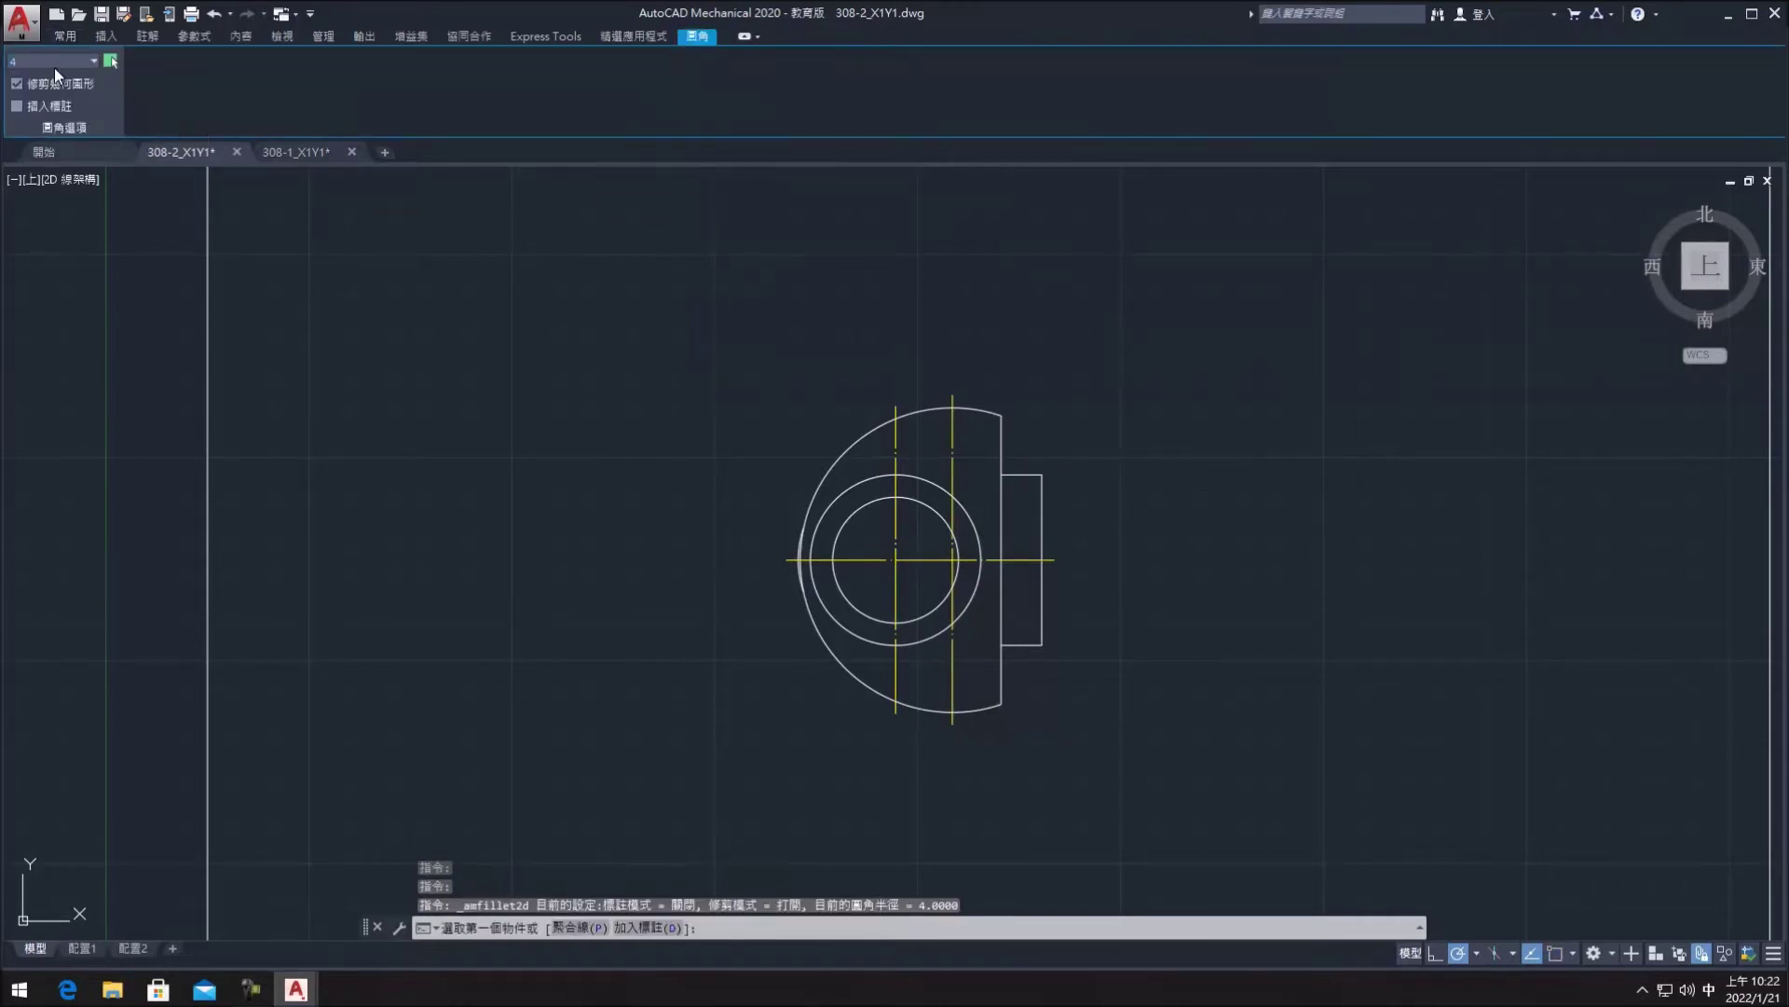
# - Fillet the lower and upper shoulder corners and the arc-to-shoulder corner with radius 2
pyautogui.click(1003, 649)
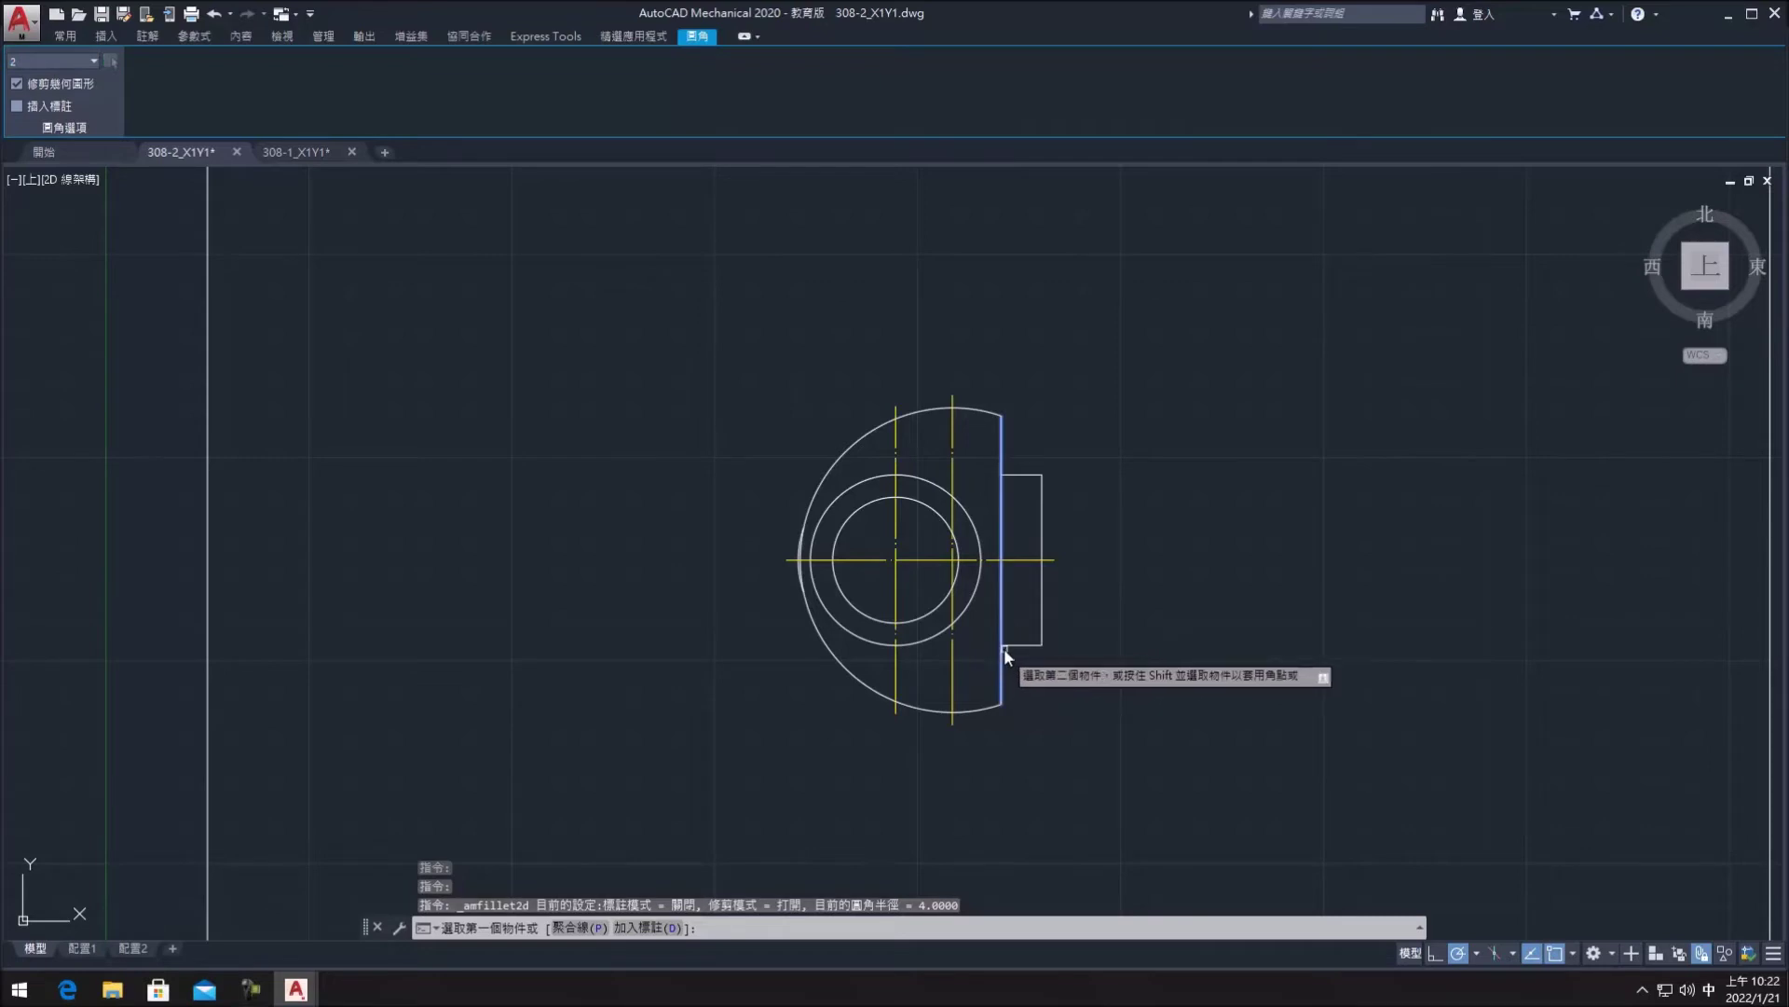
pyautogui.click(1002, 664)
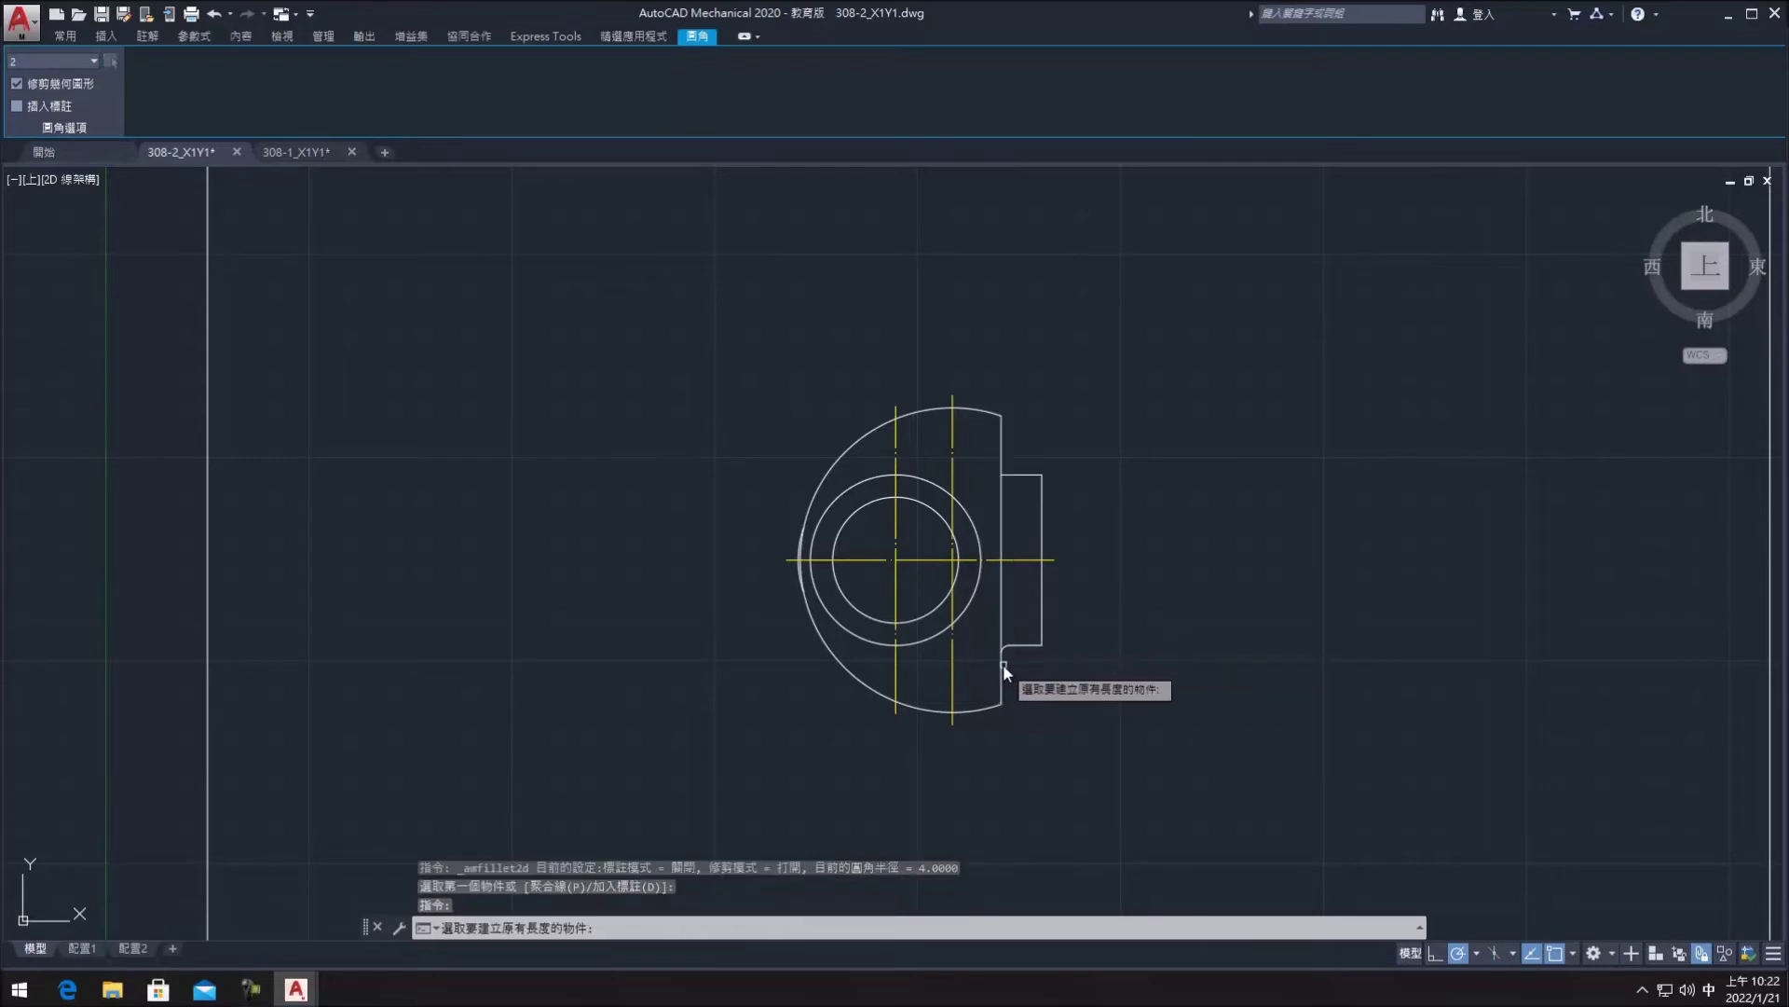
pyautogui.click(1011, 478)
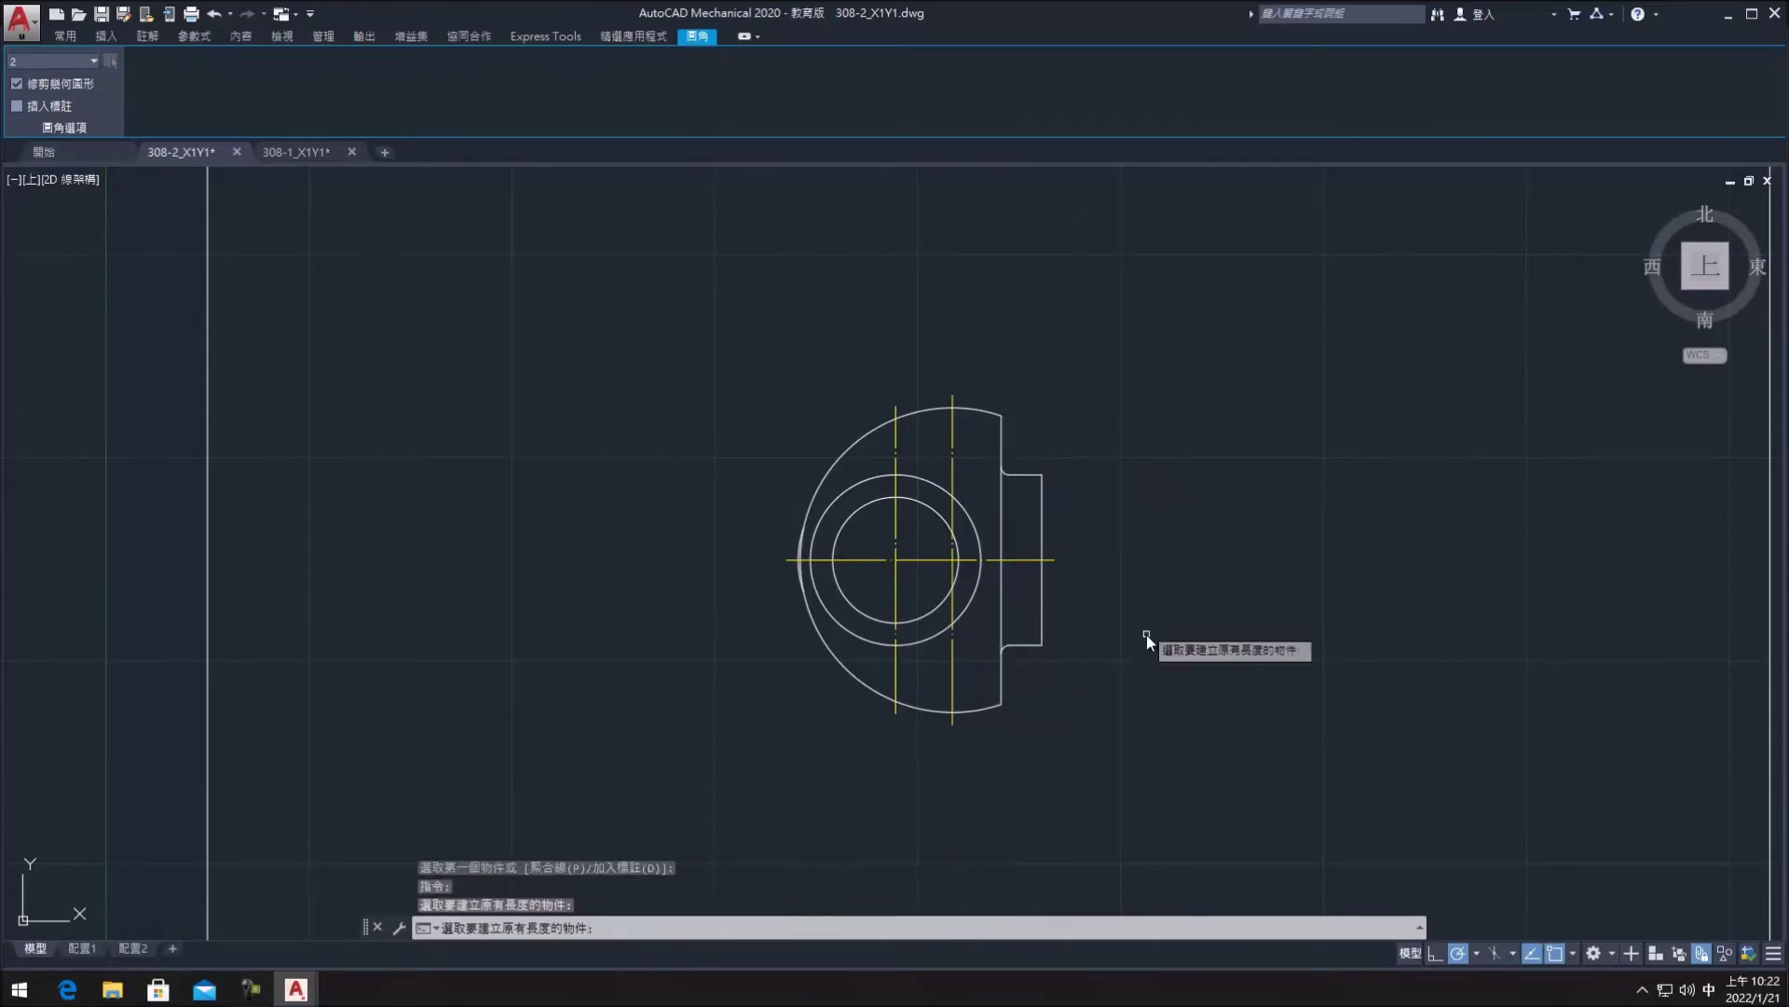
pyautogui.press('Escape')
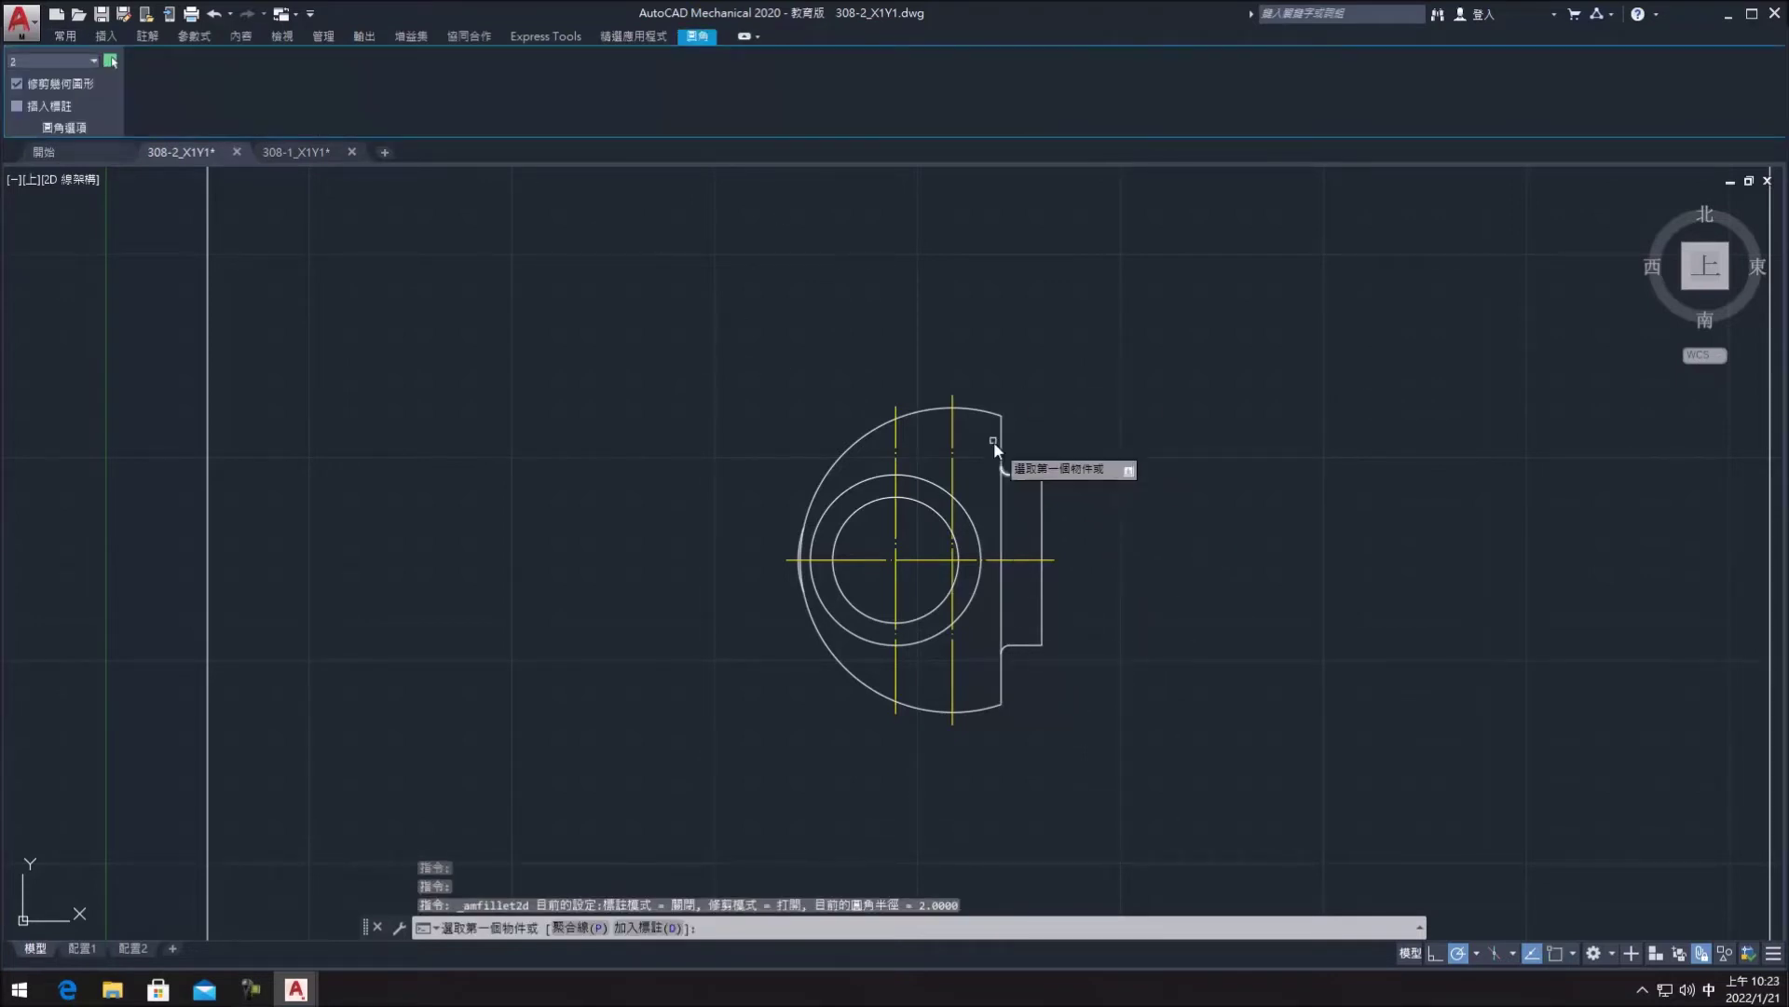
pyautogui.click(992, 411)
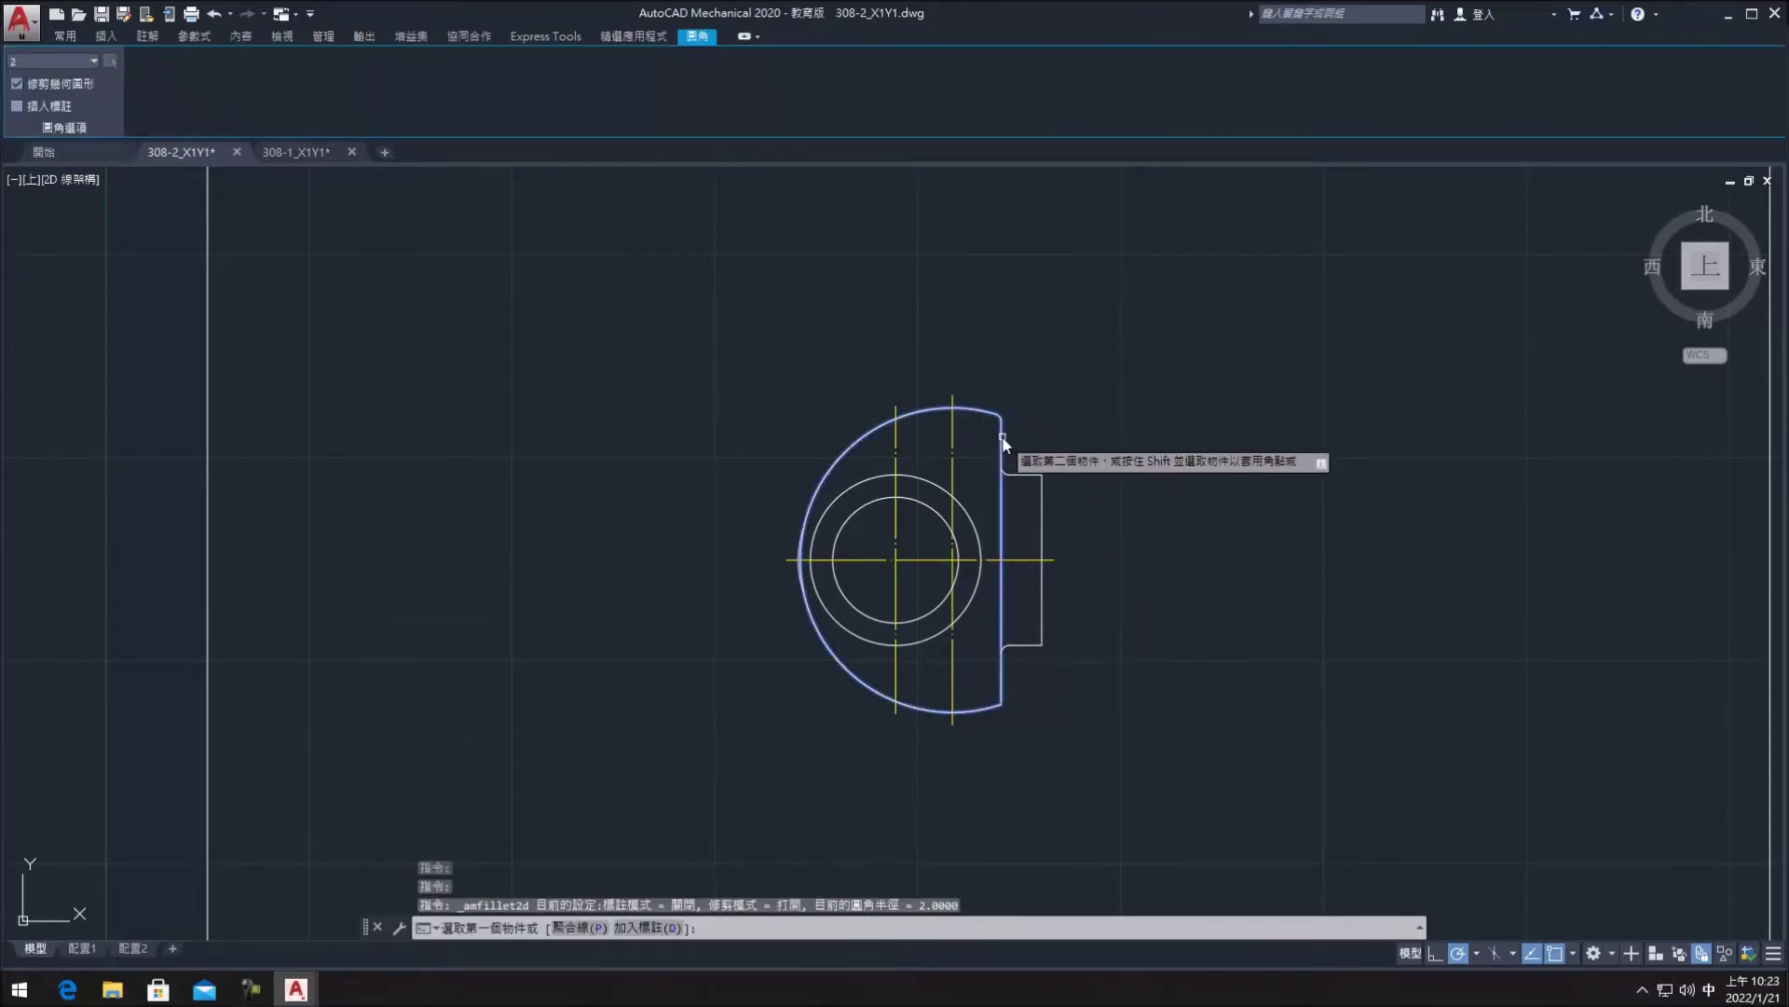
pyautogui.click(998, 434)
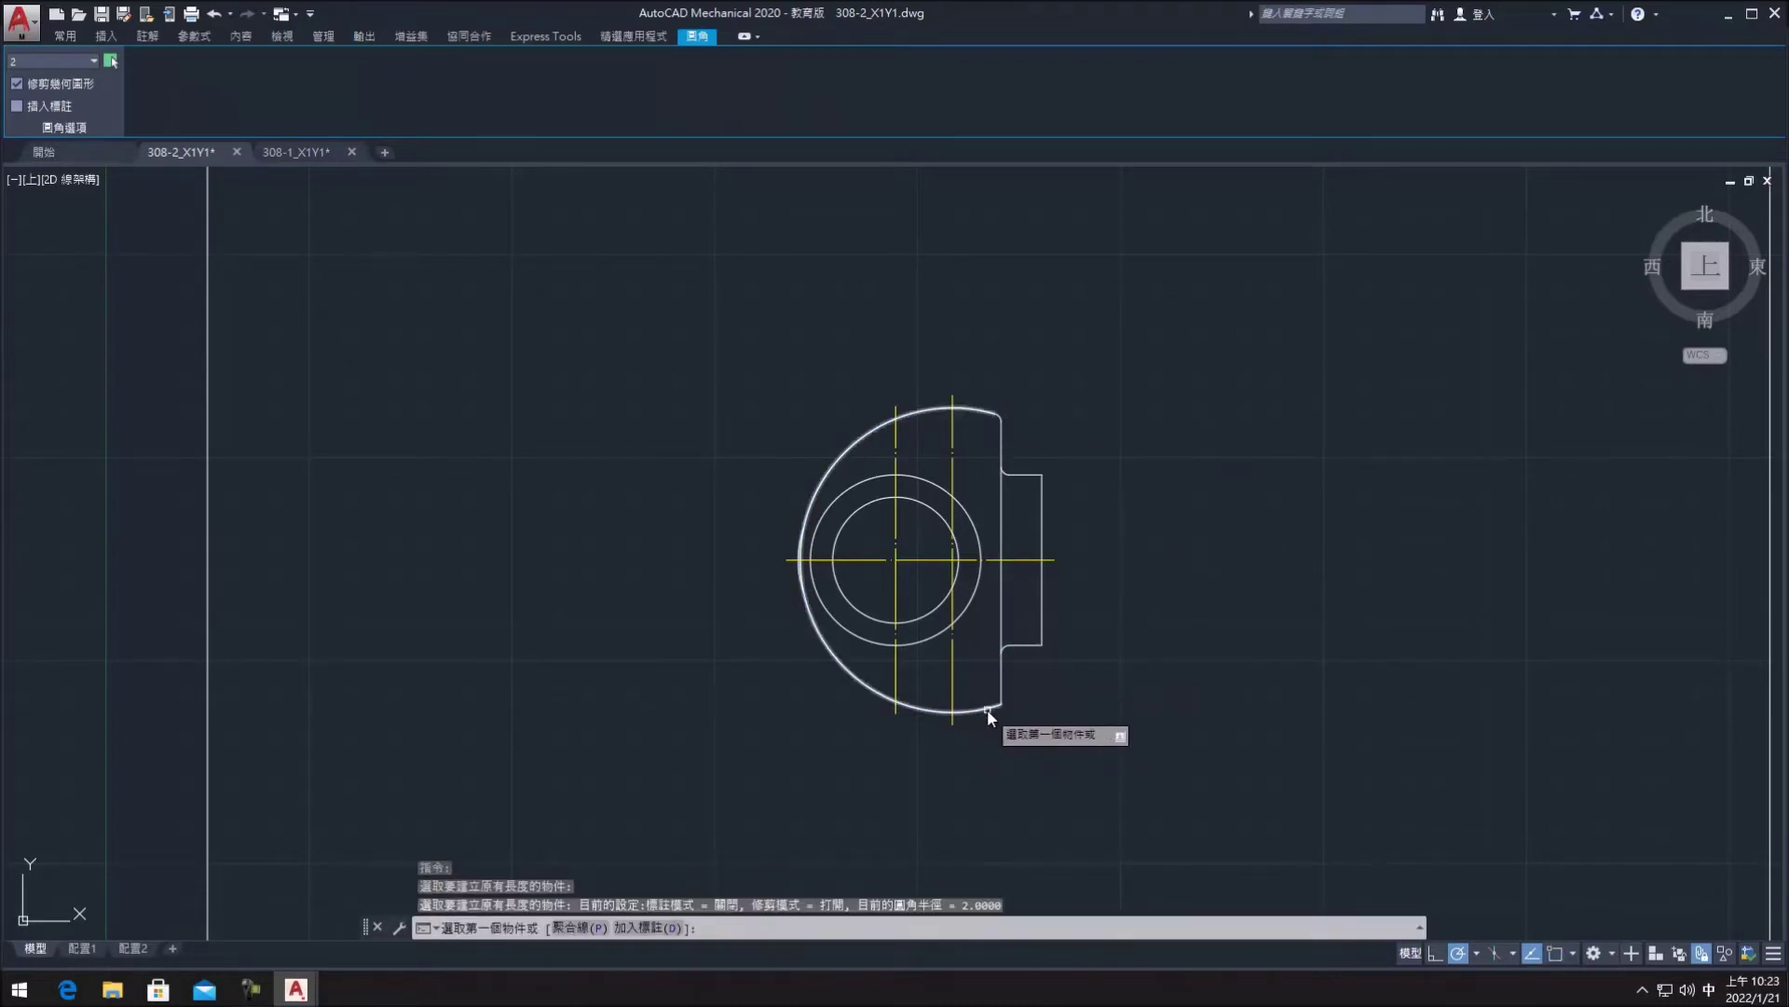
pyautogui.press('Escape')
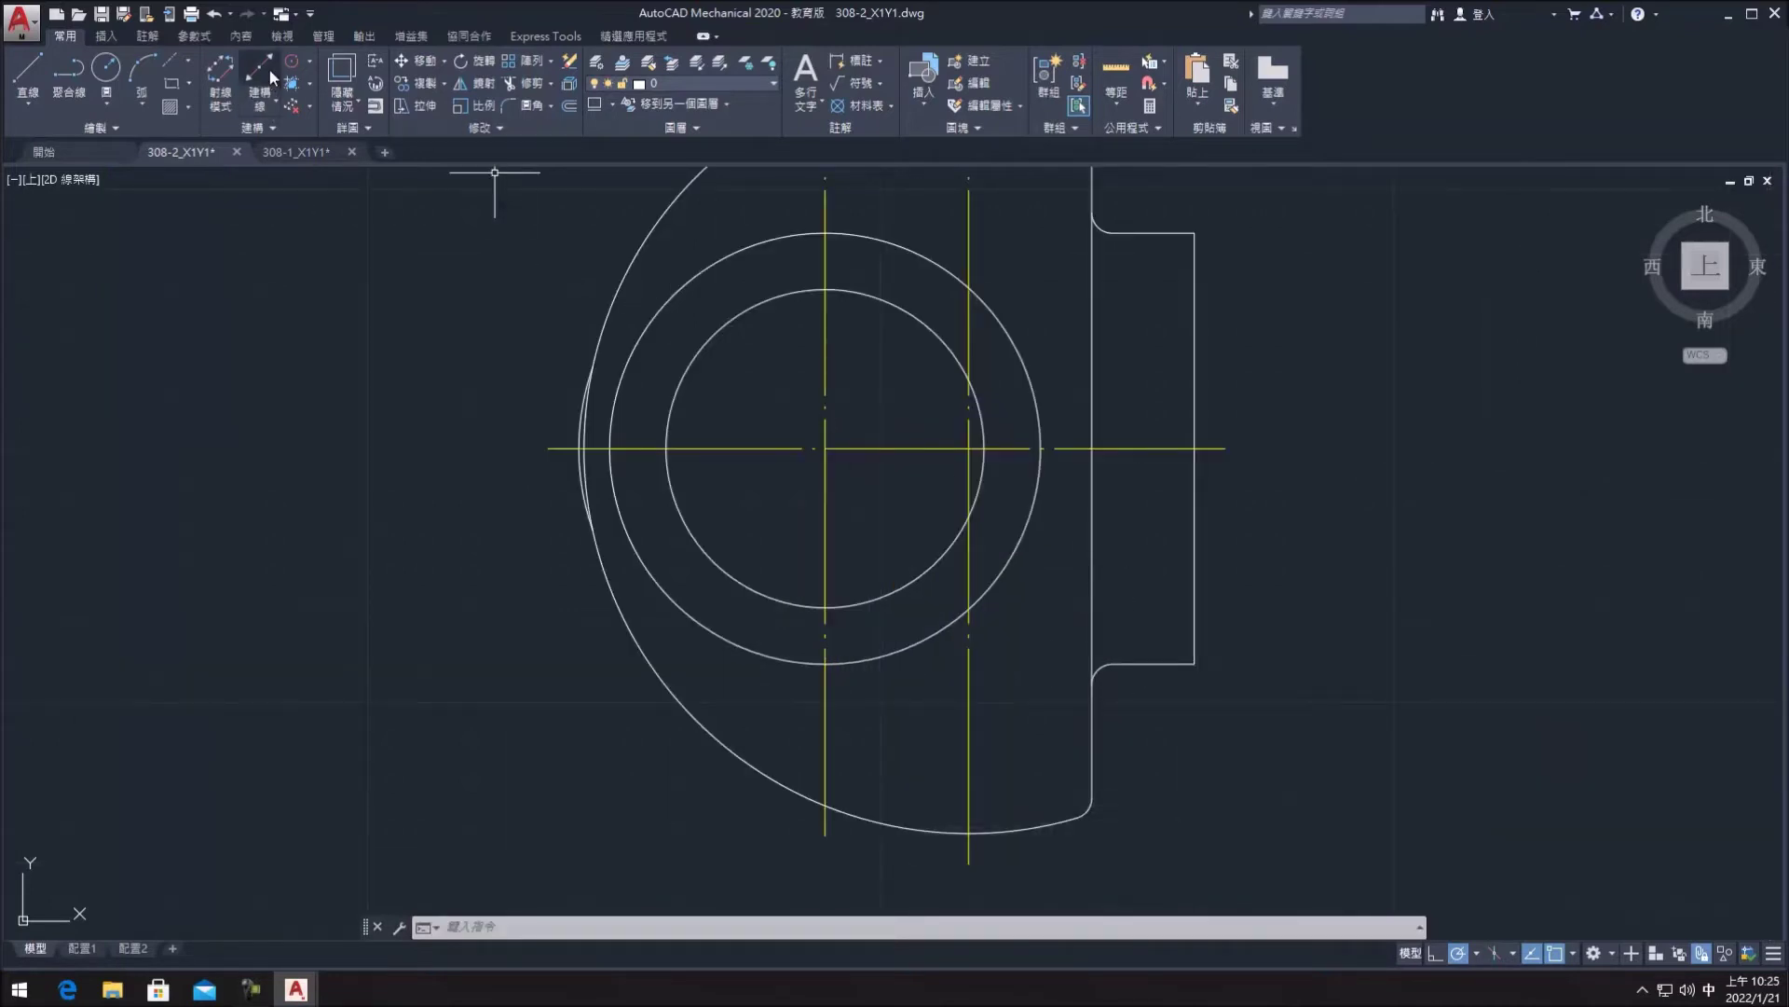
# - Place vertical construction lines through the outermost arc and the next arc
pyautogui.click(271, 77)
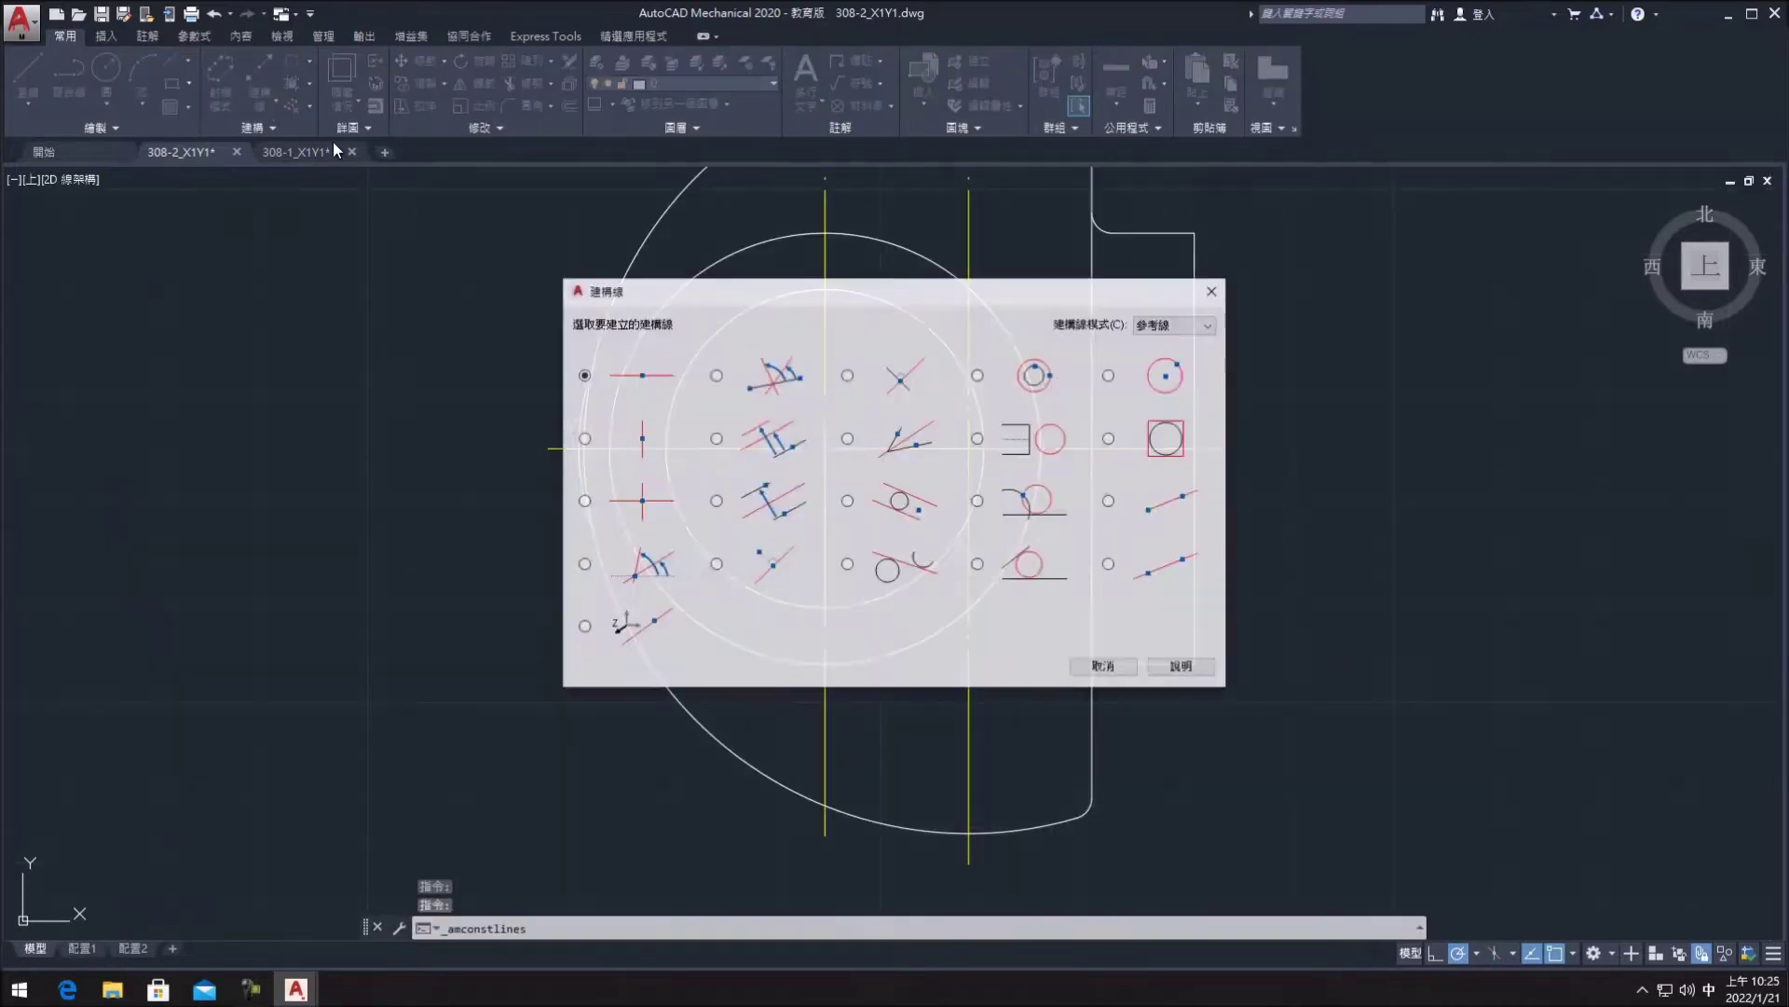
pyautogui.click(676, 447)
pyautogui.scroll(5, 578, 446)
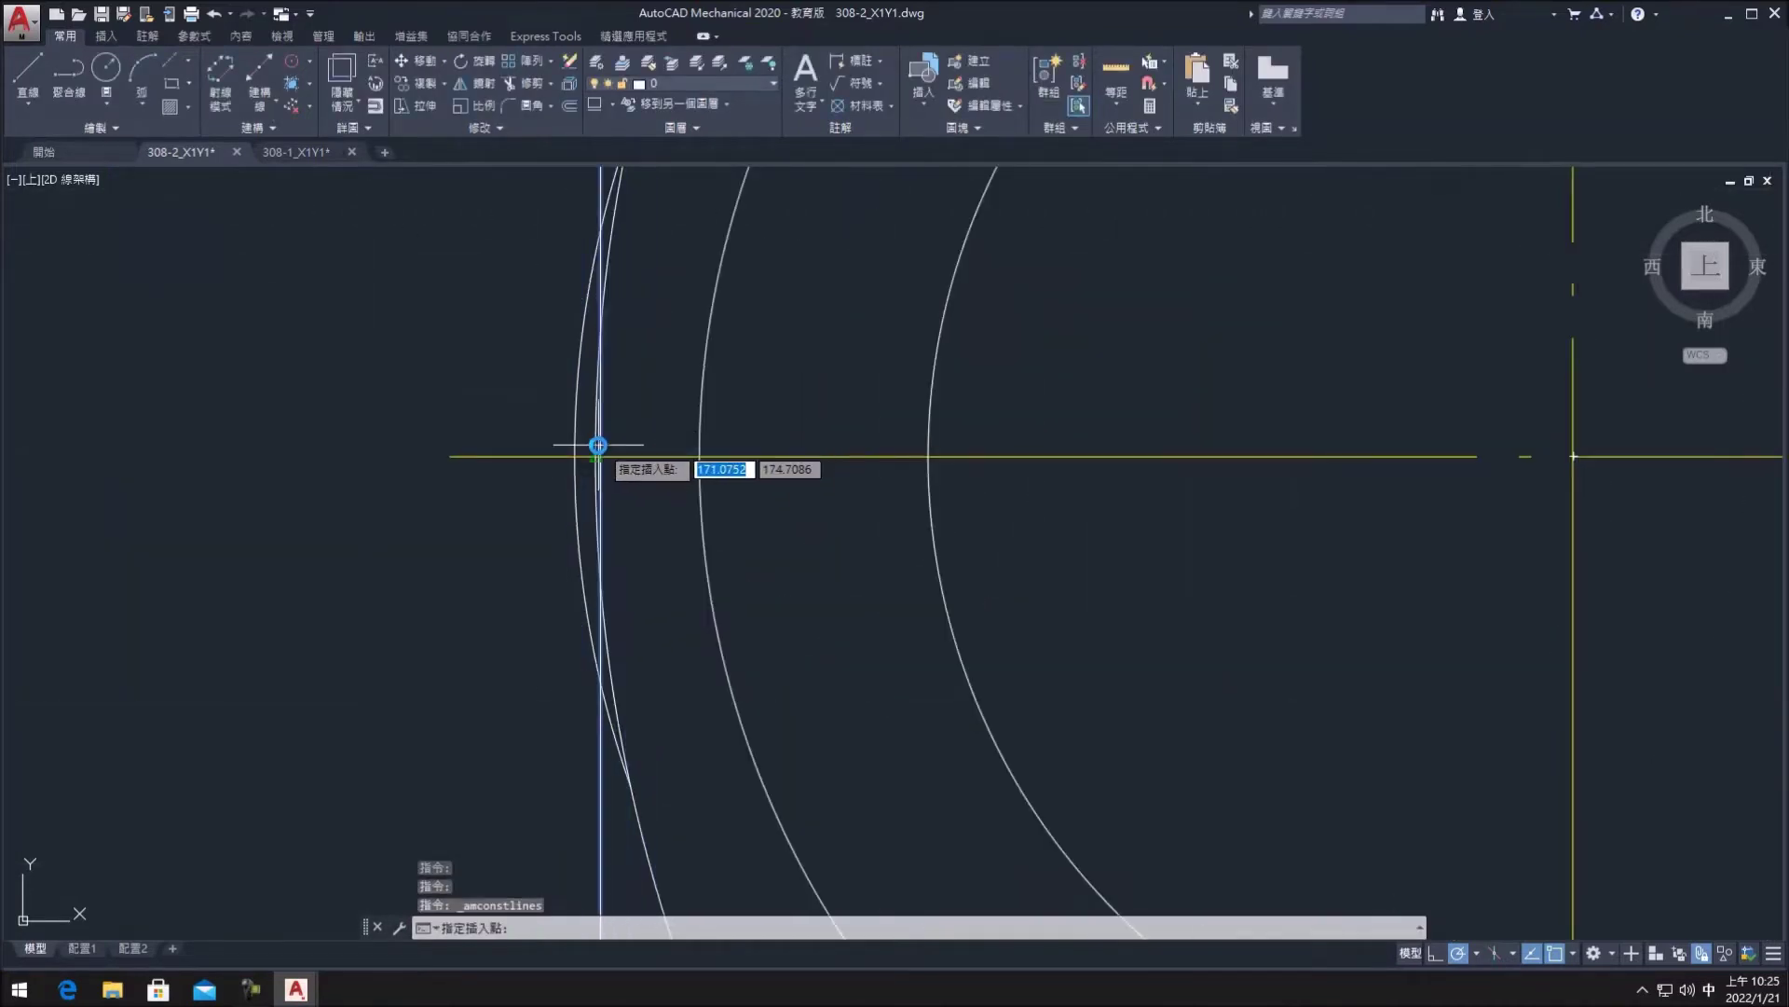
pyautogui.click(569, 456)
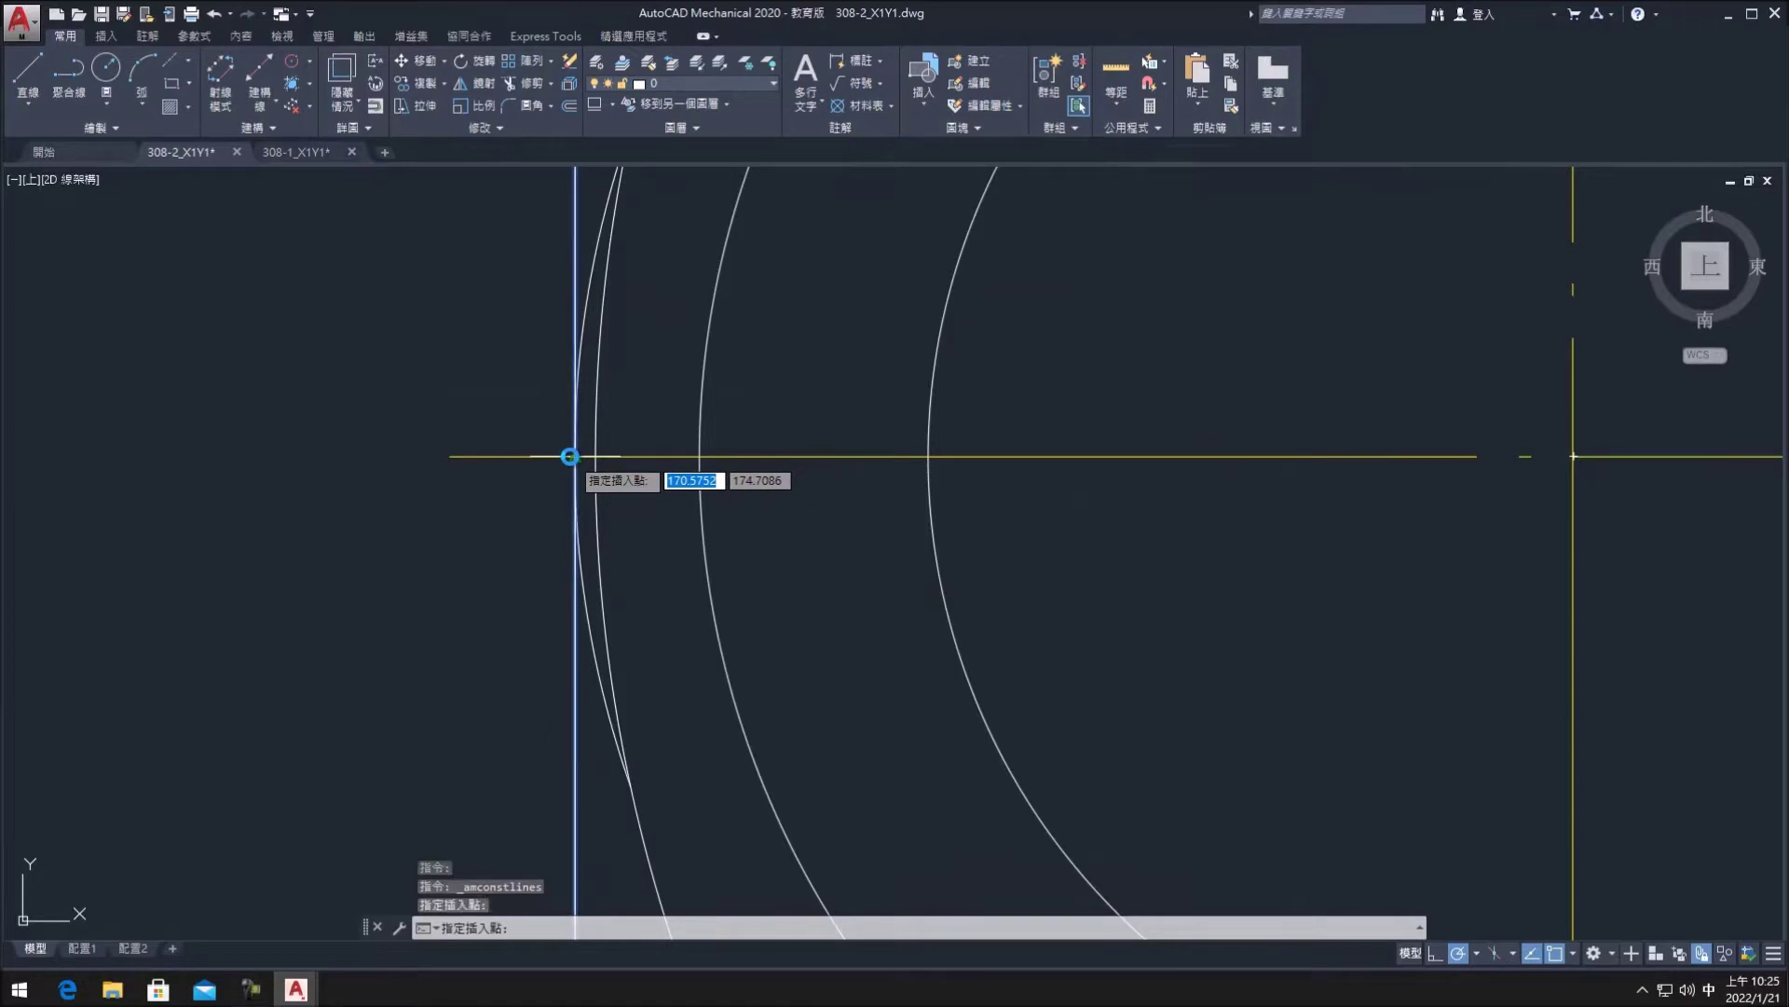
pyautogui.click(697, 456)
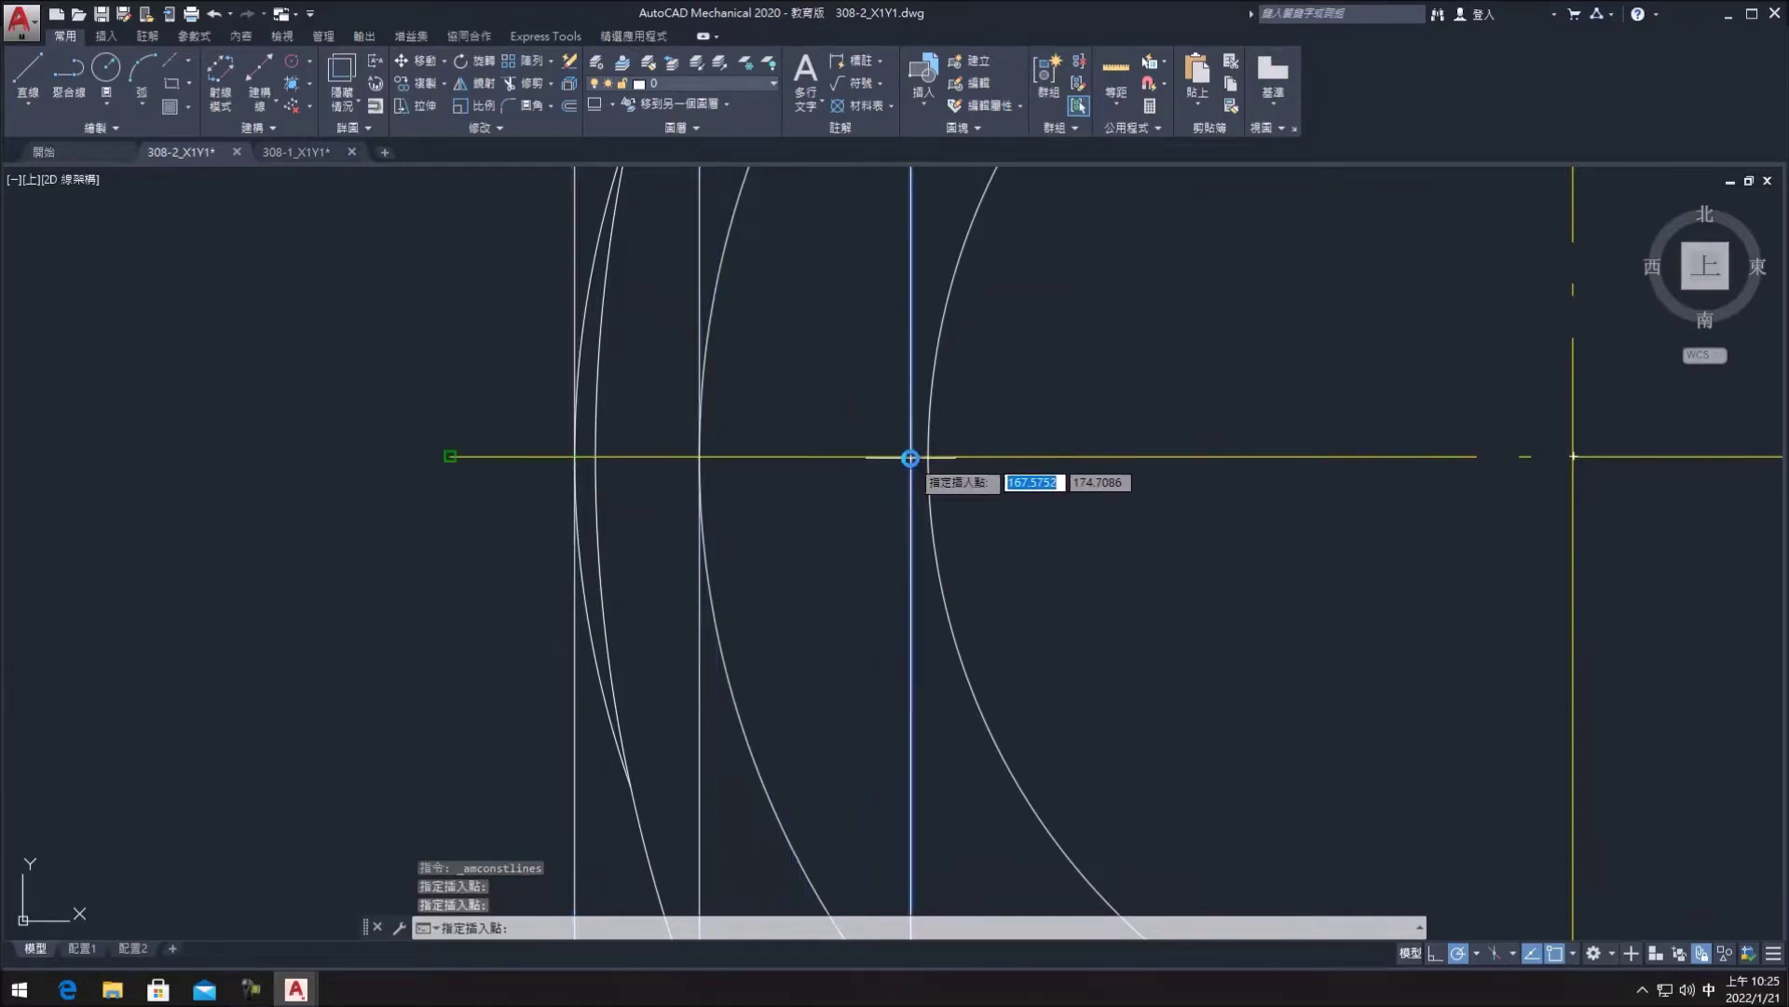
pyautogui.scroll(-3, 931, 460)
pyautogui.moveTo(1138, 512); pyautogui.dragTo(845, 610, button='middle')
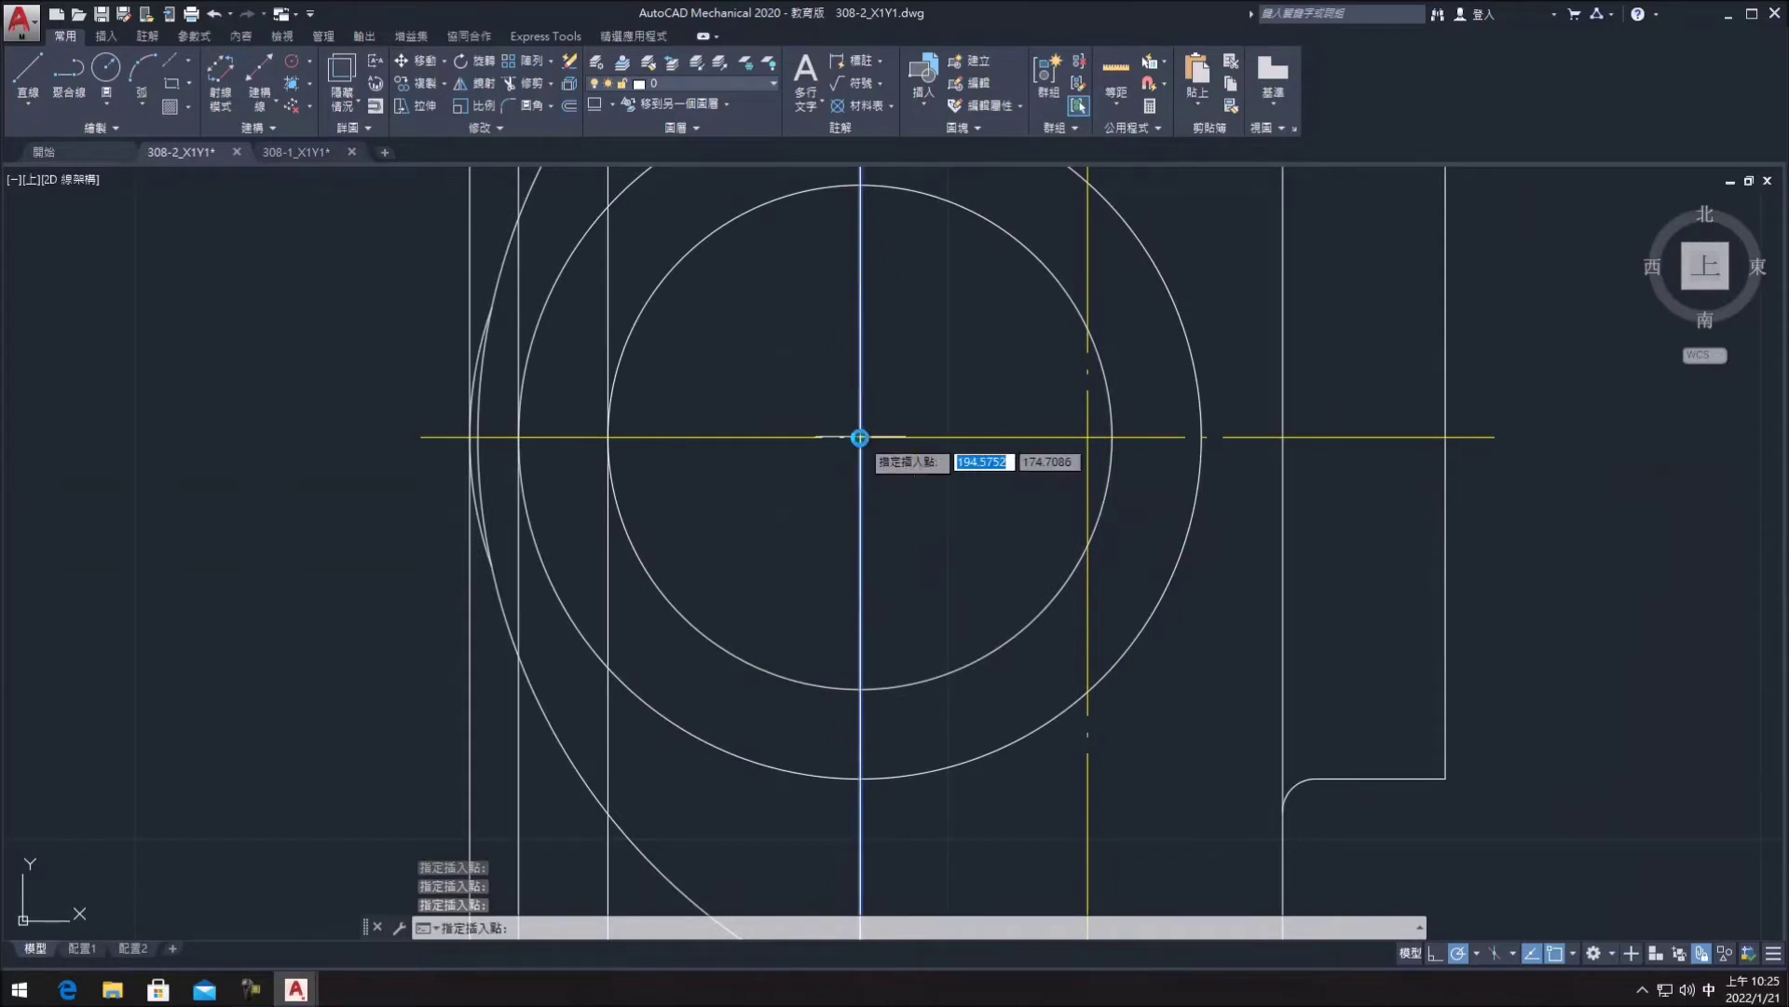
# - Add vertical construction lines at both circles' right edges and two further right, then pan below
pyautogui.click(1112, 436)
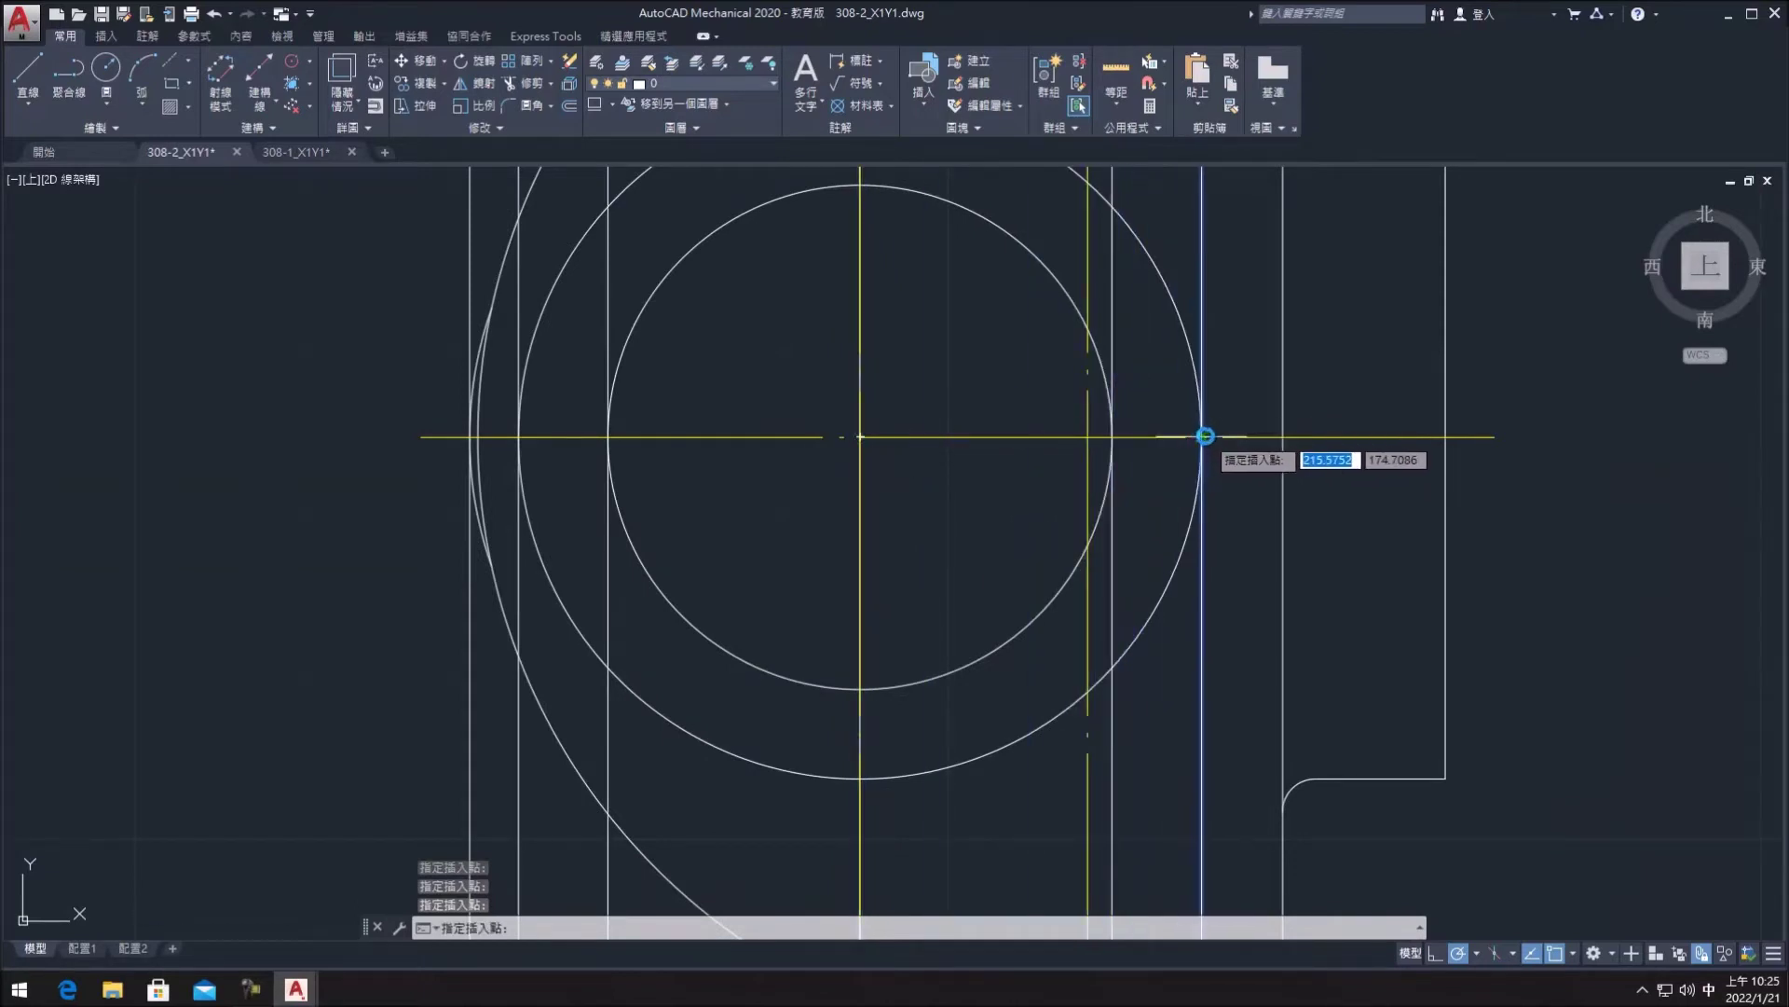
pyautogui.click(1205, 435)
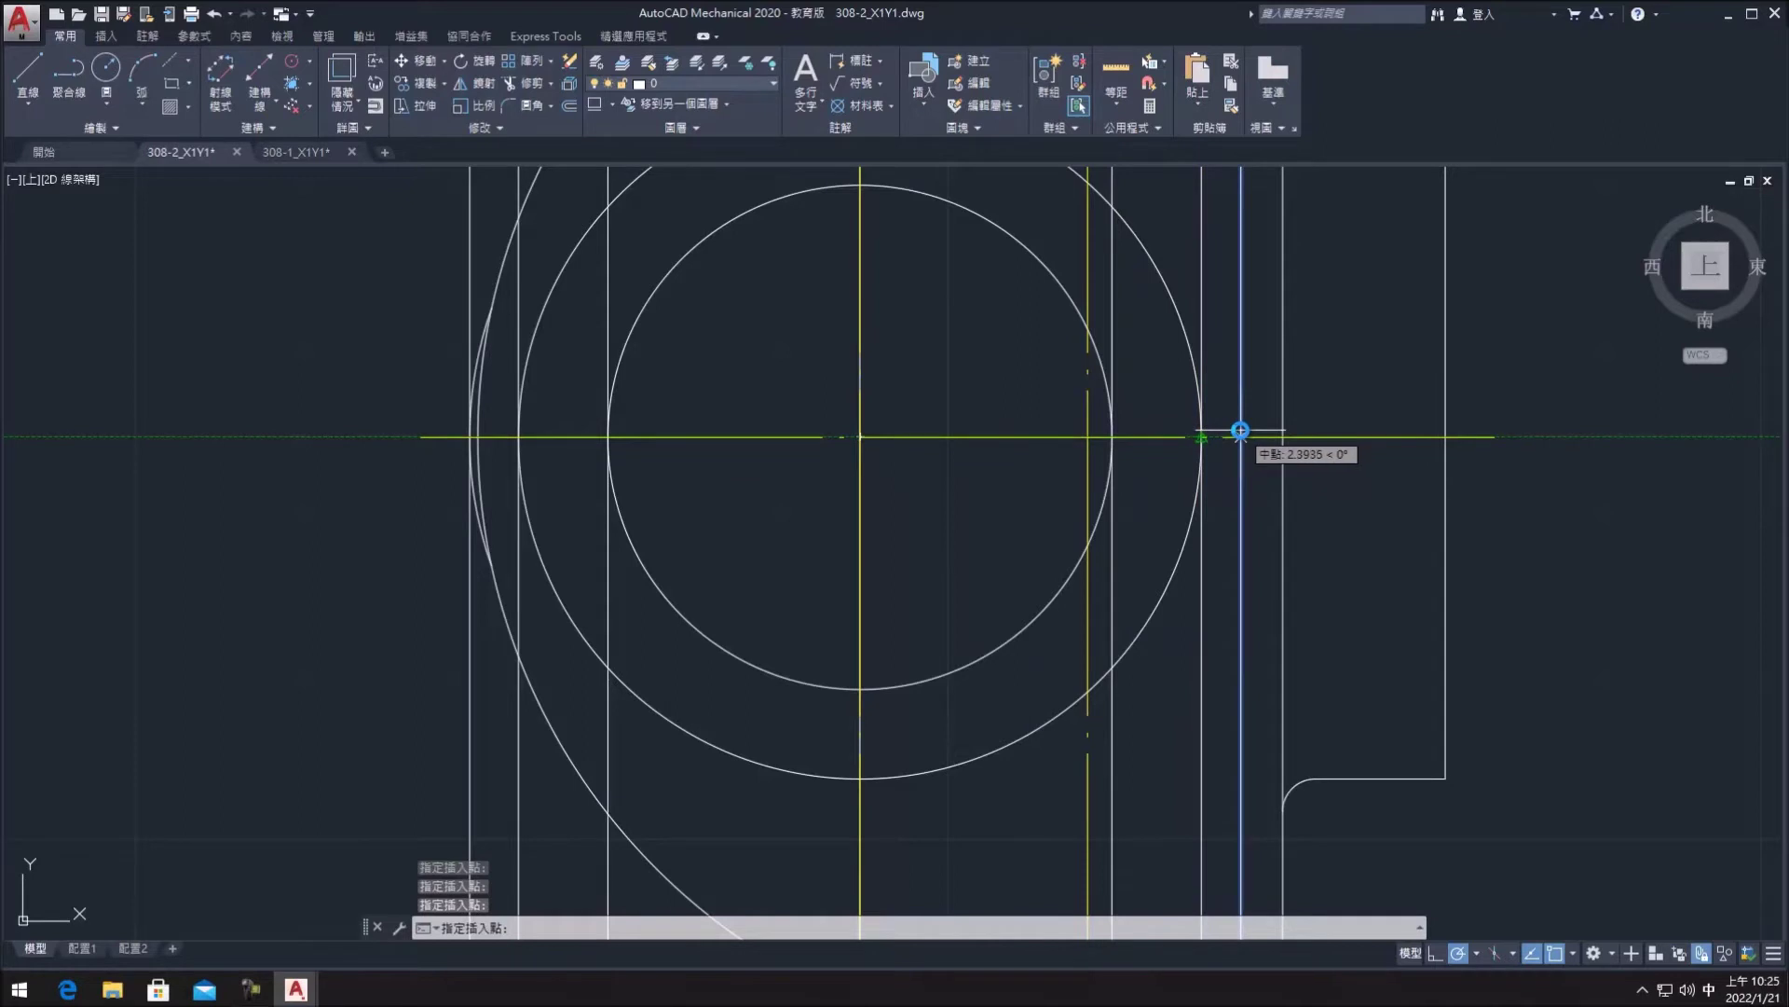
pyautogui.scroll(-2, 1300, 759)
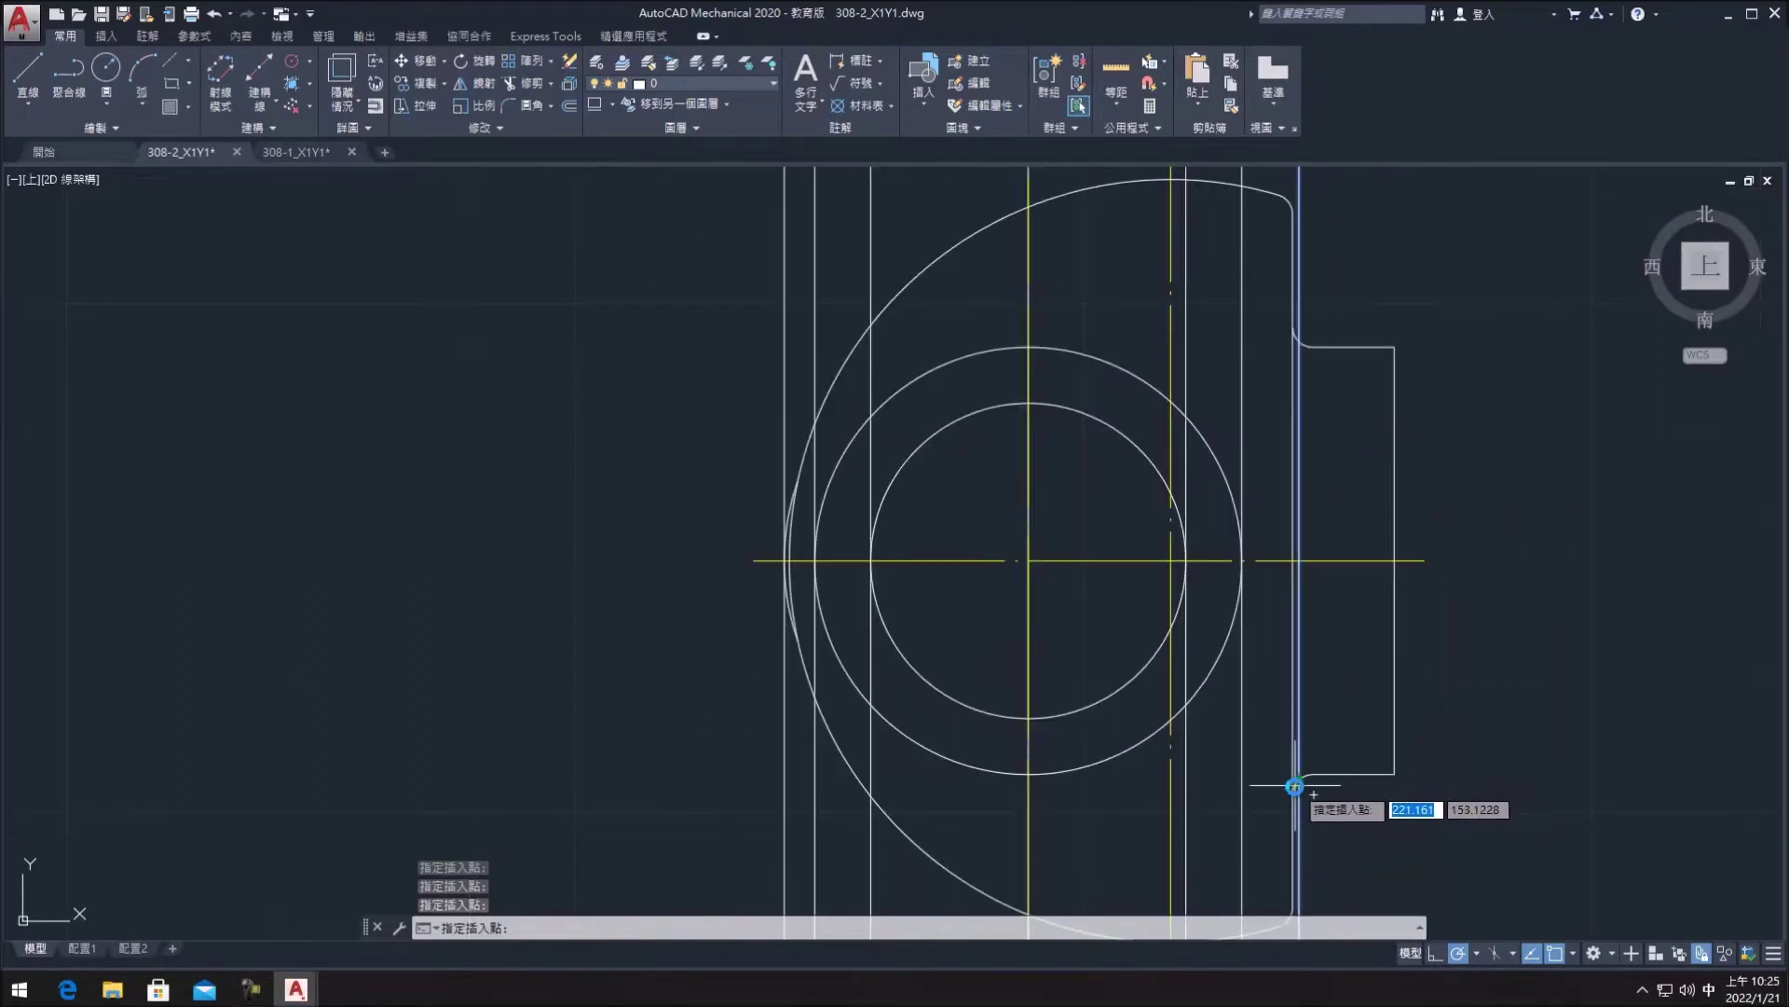
pyautogui.click(1293, 560)
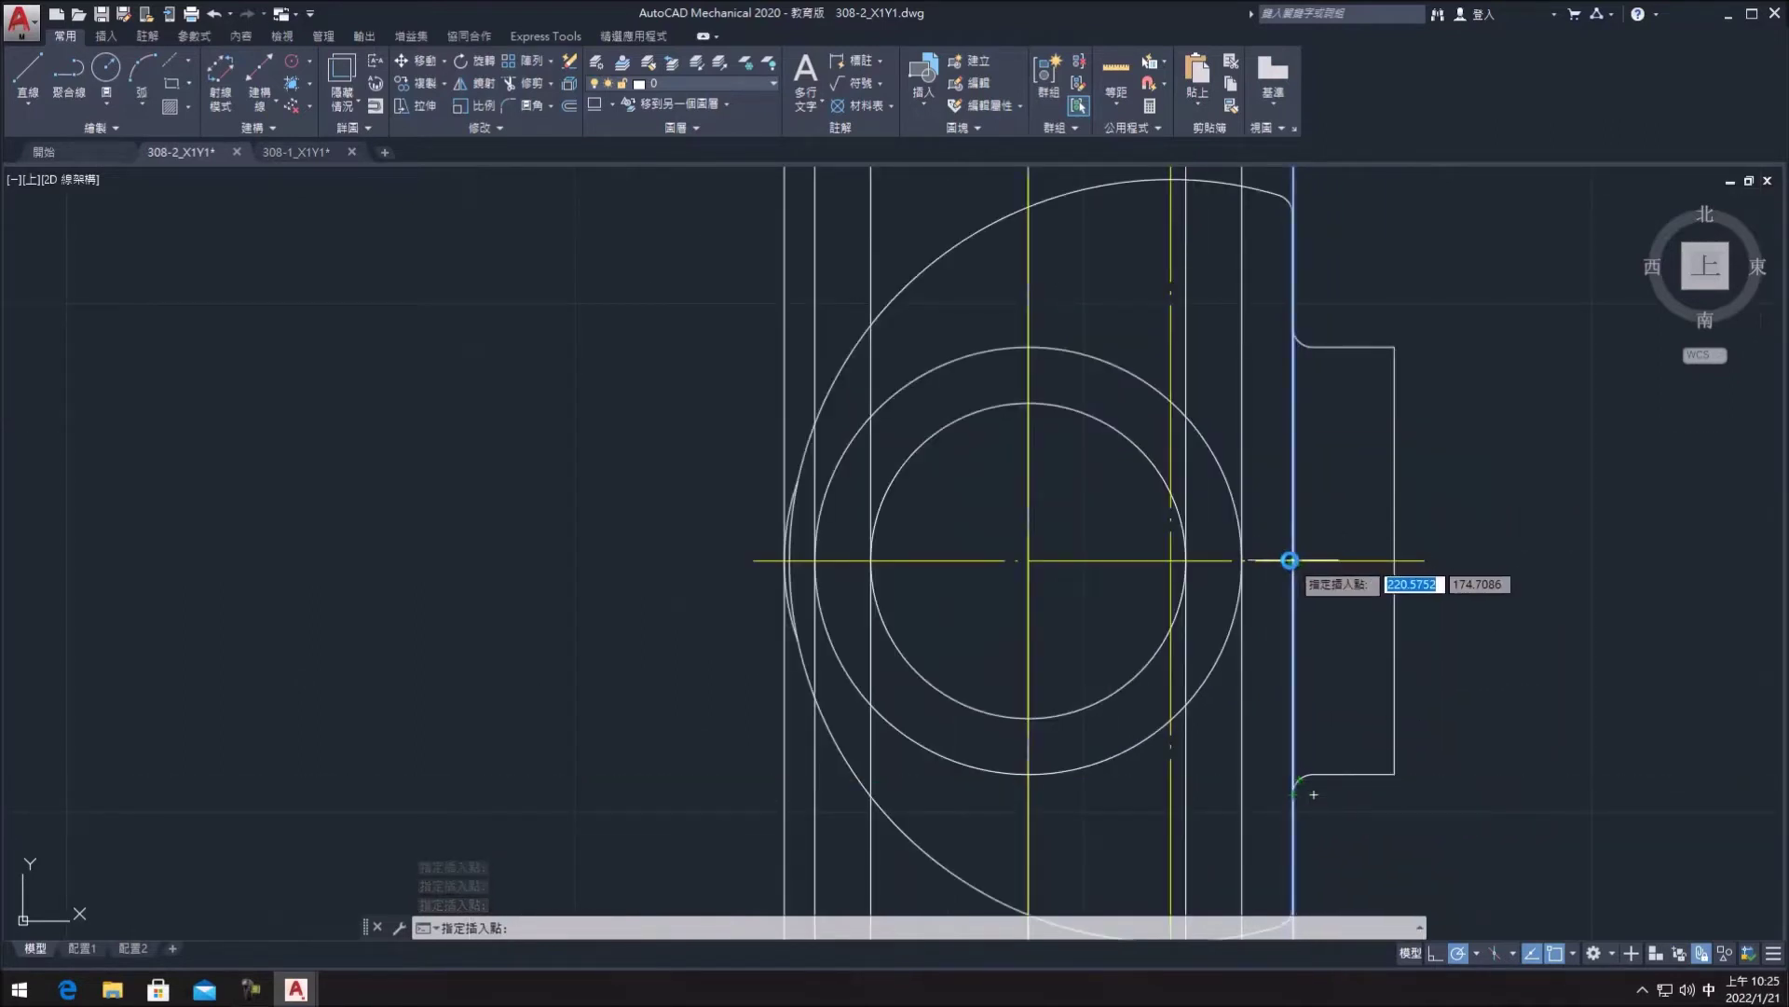
pyautogui.click(1392, 563)
pyautogui.press('Escape')
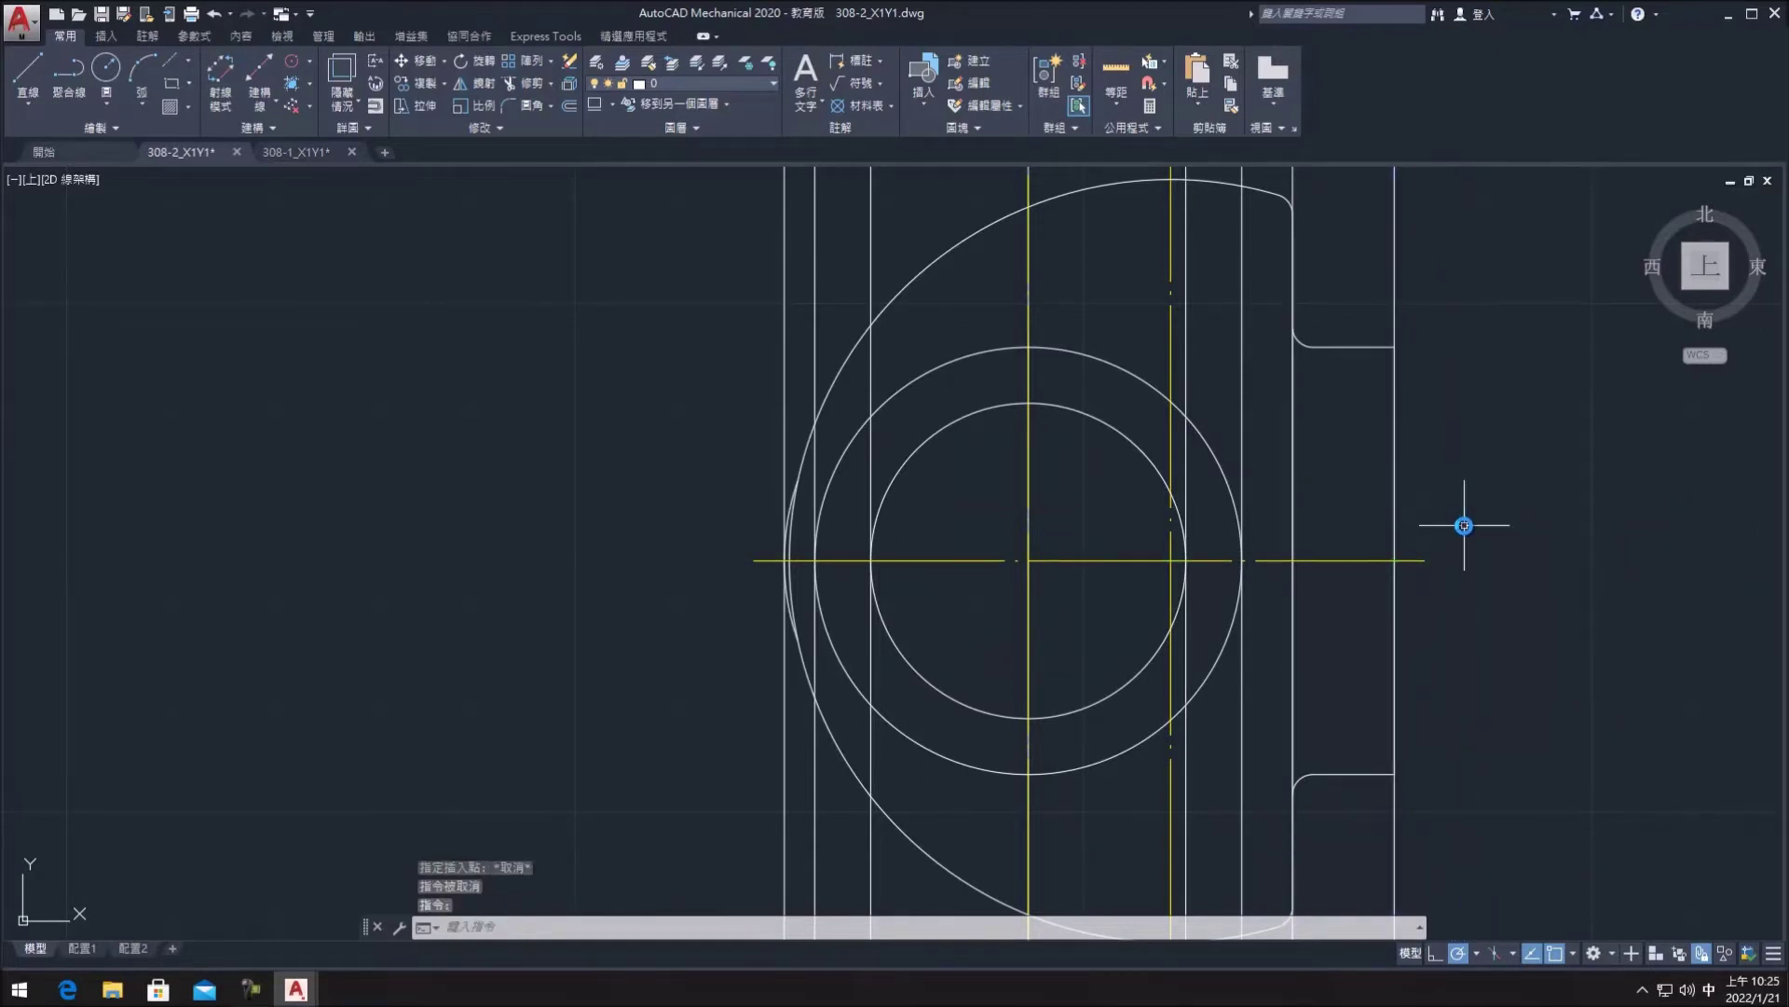
pyautogui.scroll(-4, 1461, 522)
pyautogui.moveTo(1464, 524); pyautogui.dragTo(1106, 406, button='middle')
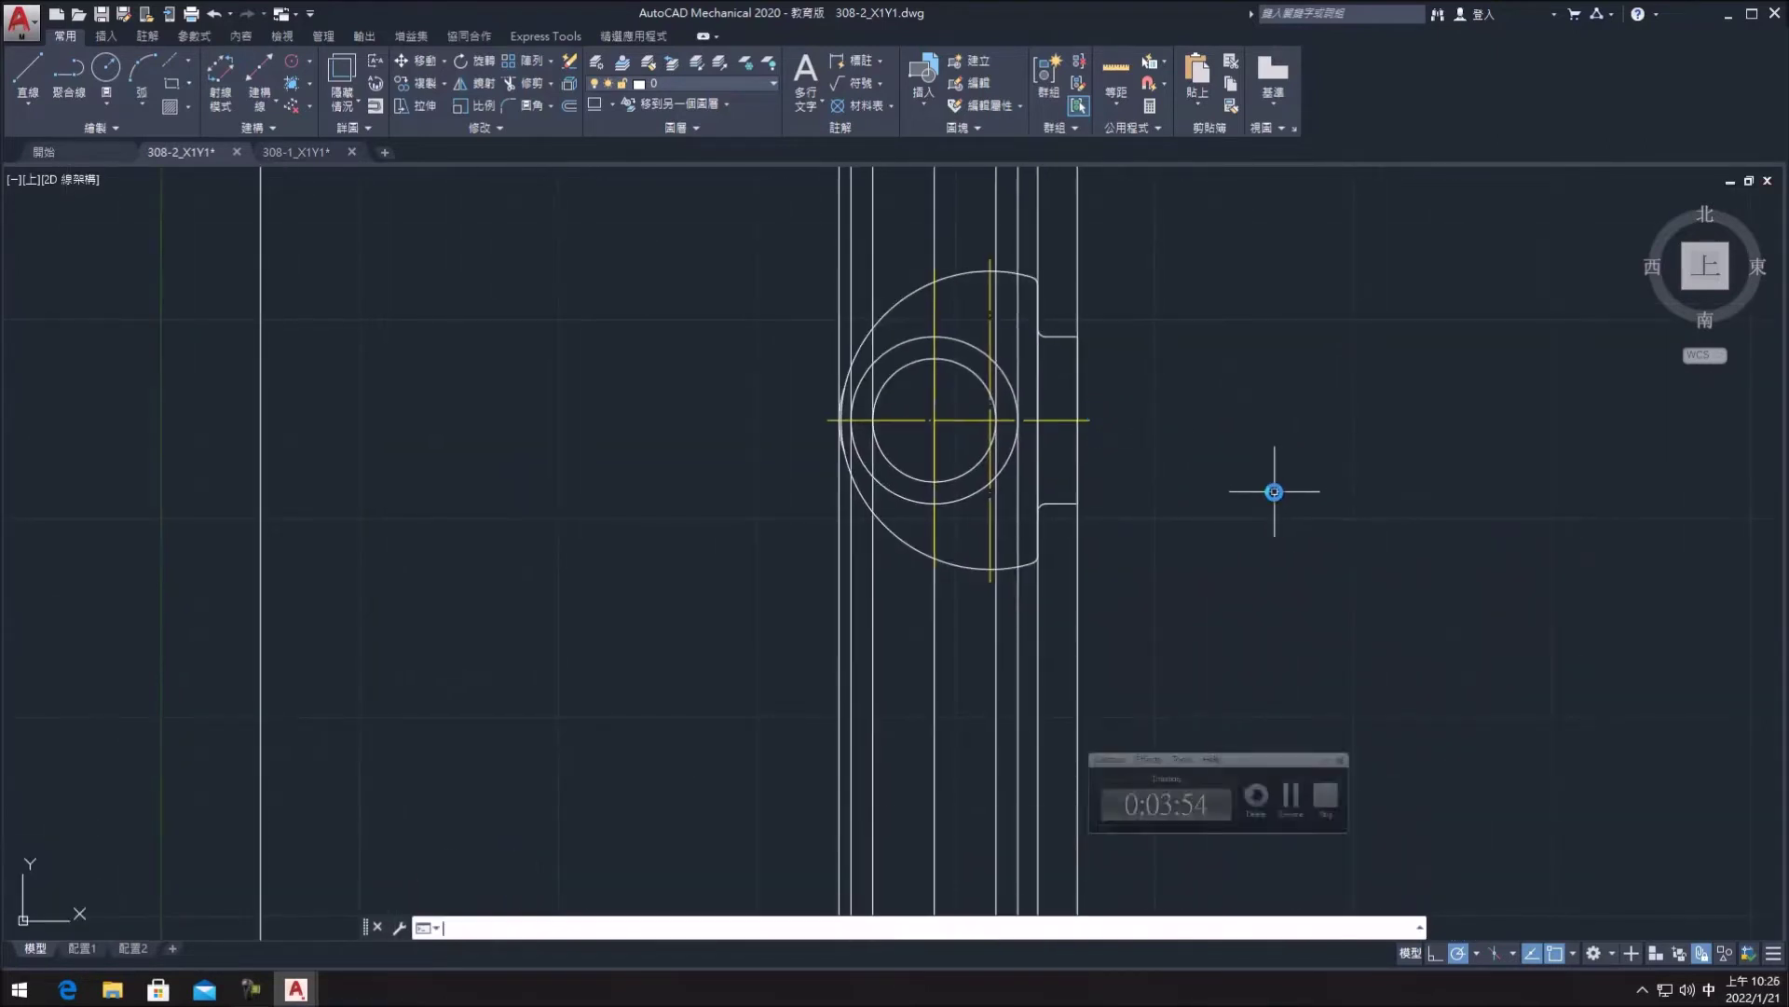
pyautogui.click(35, 75)
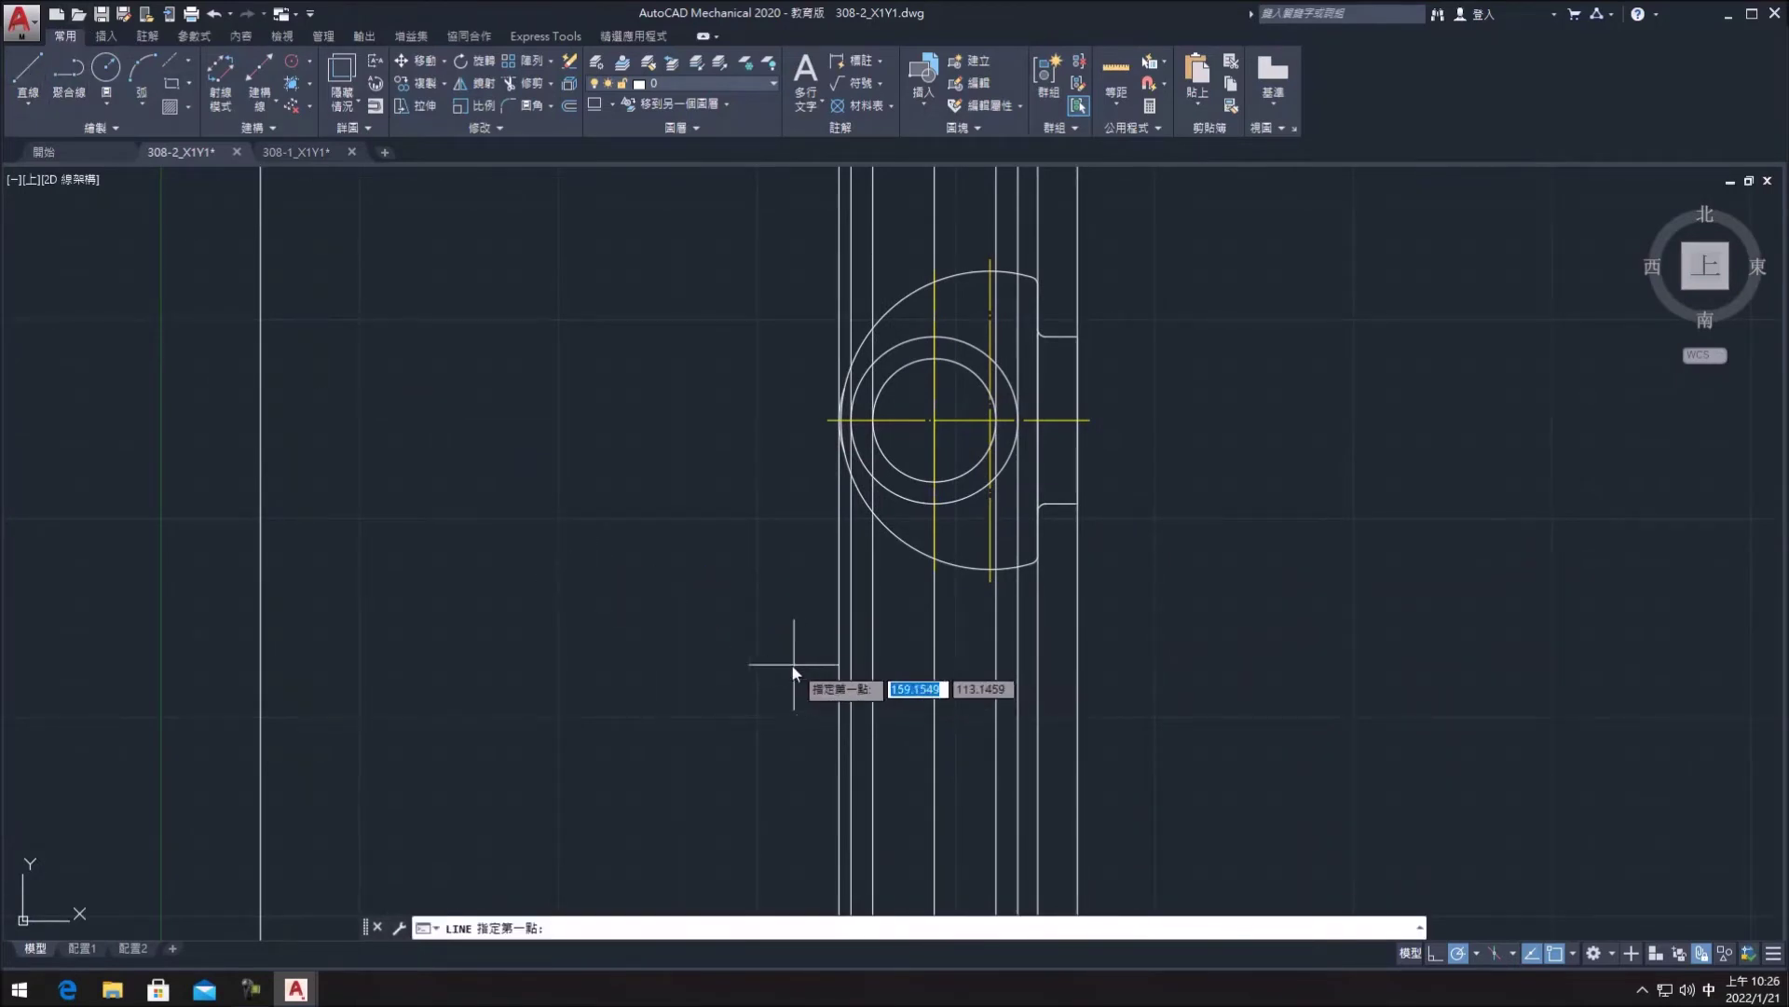
# - Draw a horizontal line below the top view across the vertical construction lines
pyautogui.click(768, 663)
pyautogui.click(1156, 662)
pyautogui.moveTo(1156, 669)
pyautogui.mouseDown(button='middle')
pyautogui.moveTo(1196, 499)
pyautogui.moveTo(1196, 535)
pyautogui.mouseUp(button='middle')
pyautogui.press('Escape')
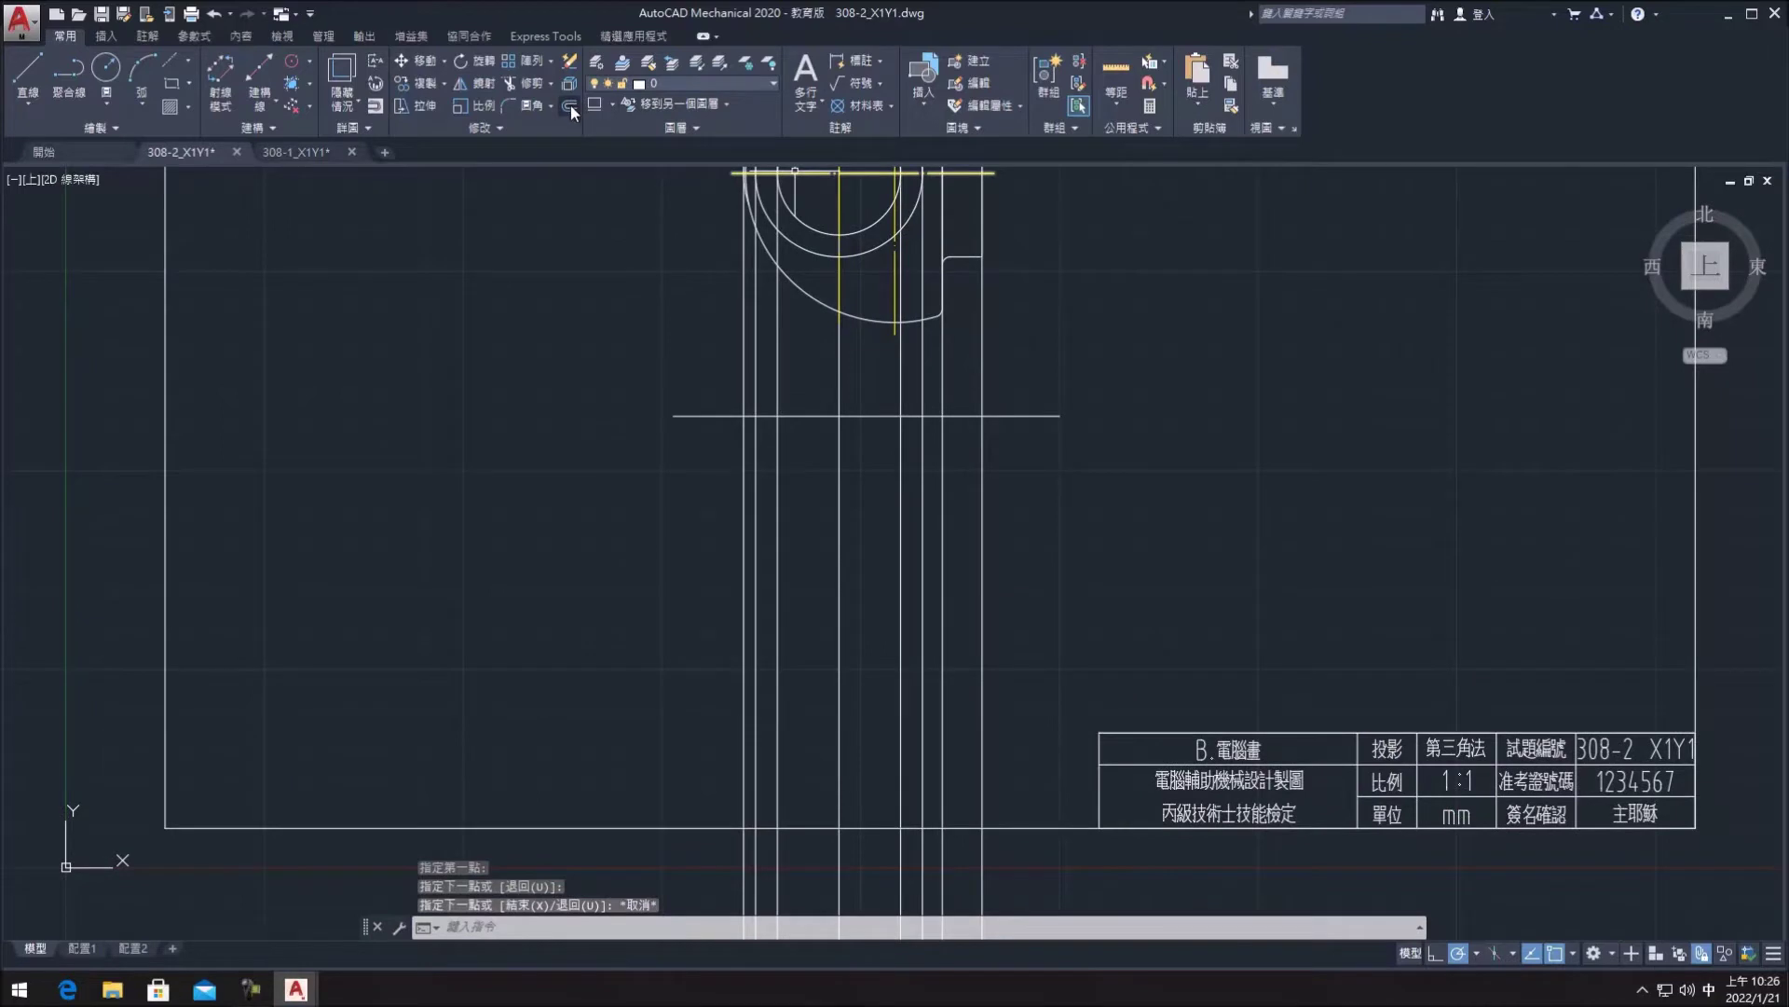
# - Offset the new horizontal line 42 units downward
pyautogui.click(569, 107)
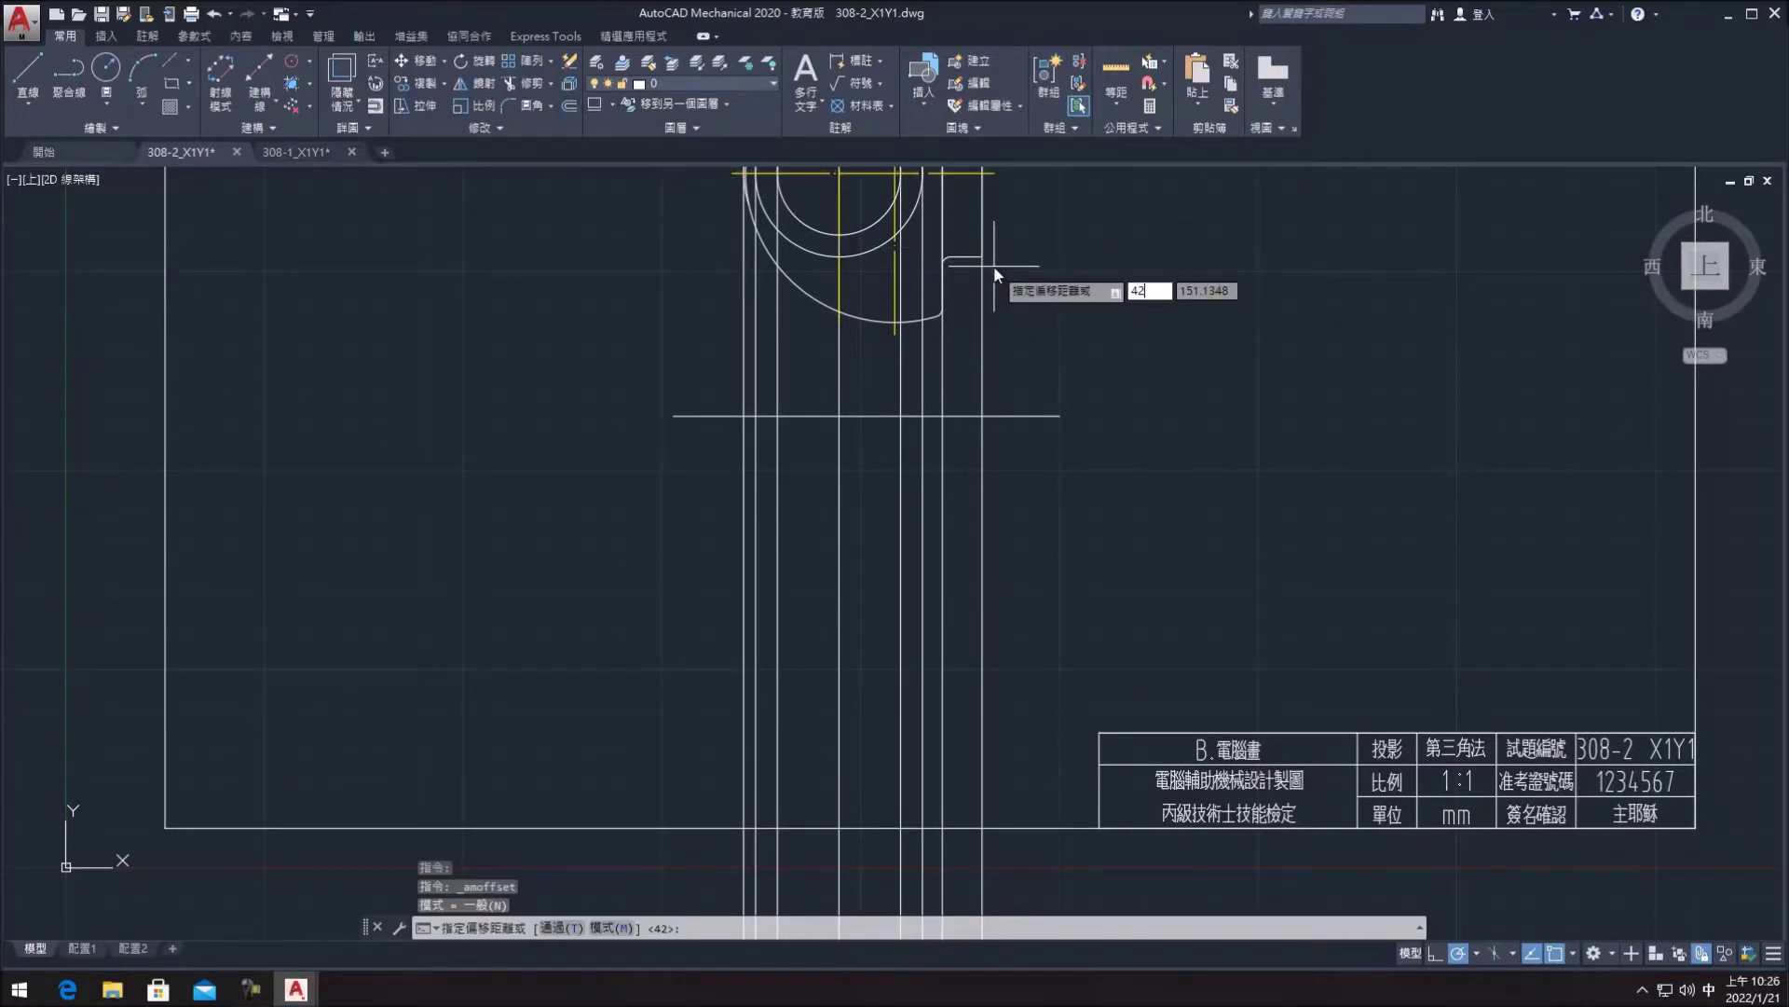
pyautogui.press('Return')
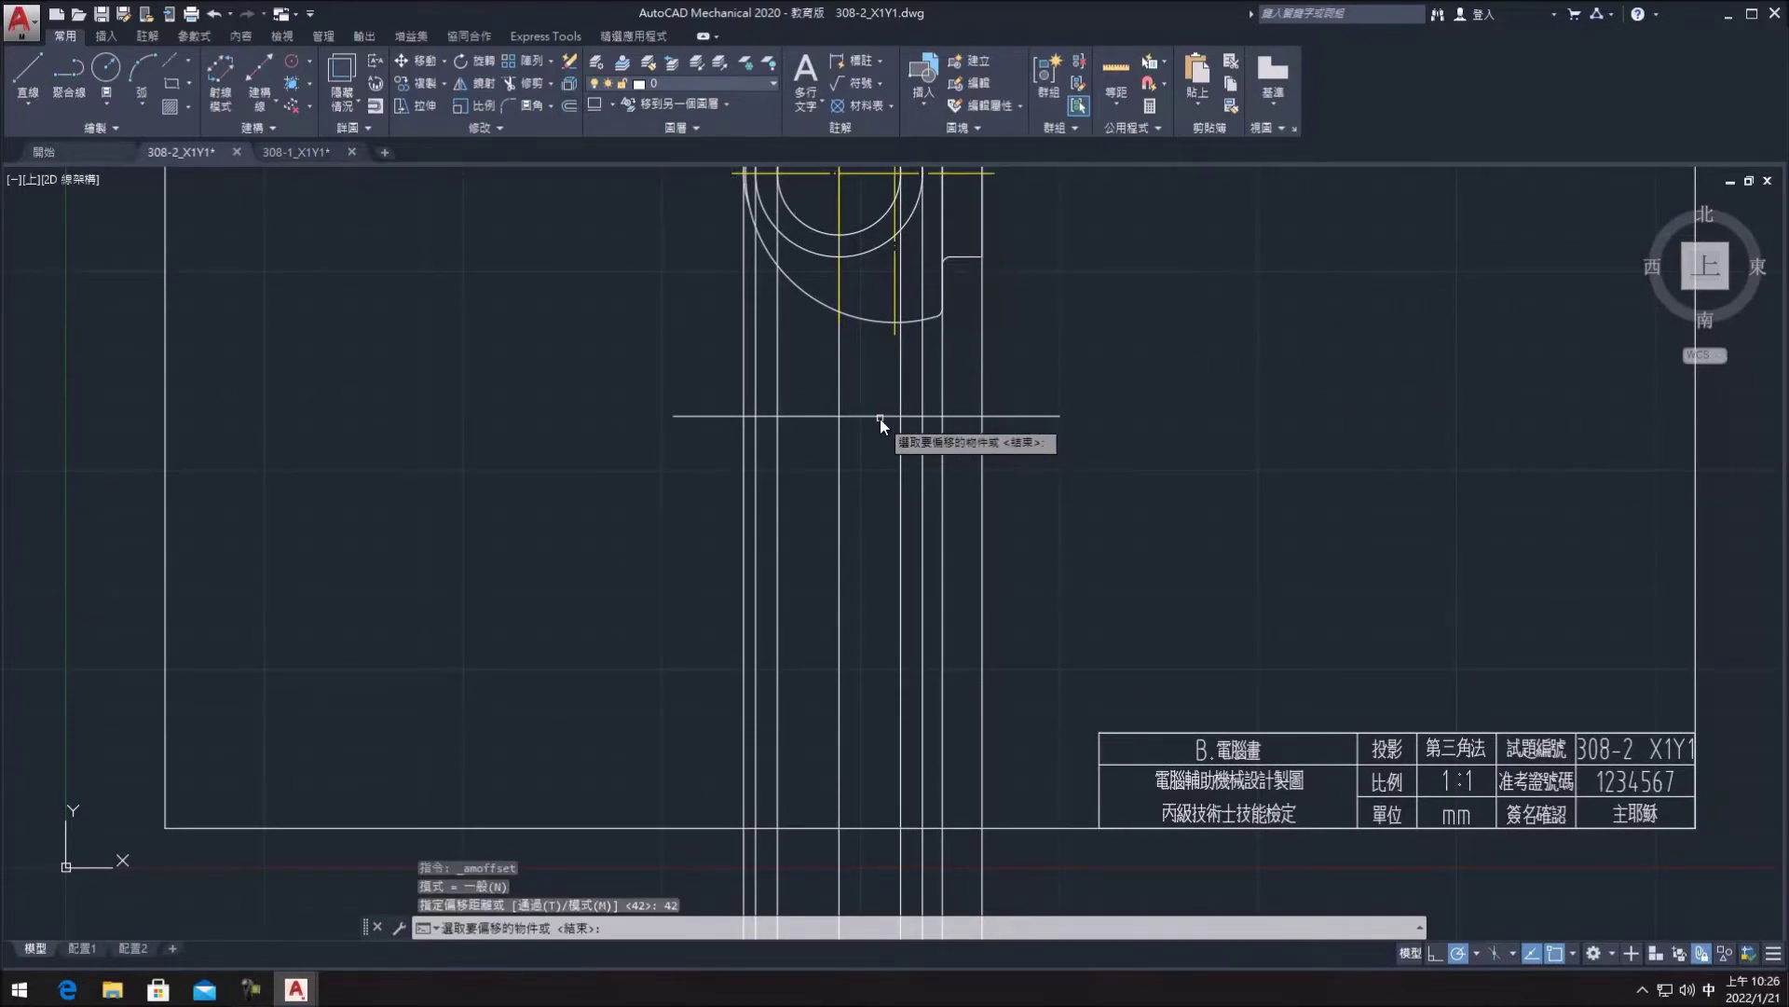
pyautogui.click(881, 416)
pyautogui.click(876, 472)
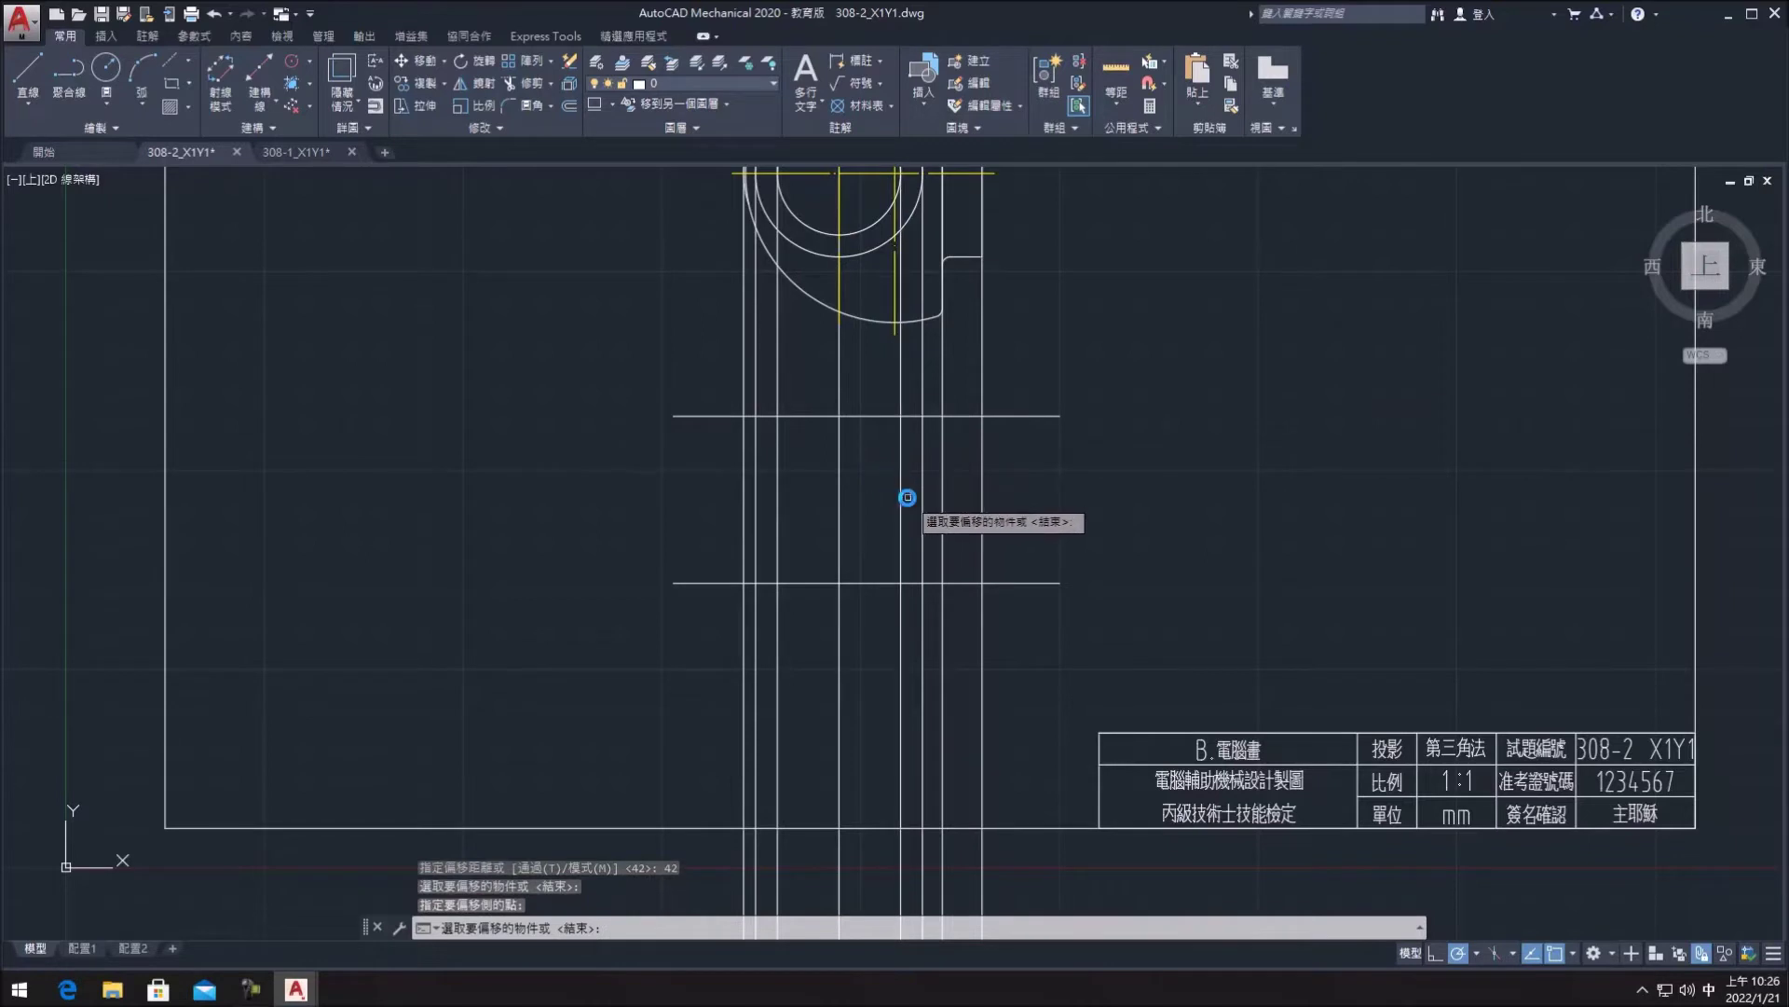
# - Offset the lower line 13 below, and 15 both above and below
pyautogui.press('Return')
pyautogui.press('Return')
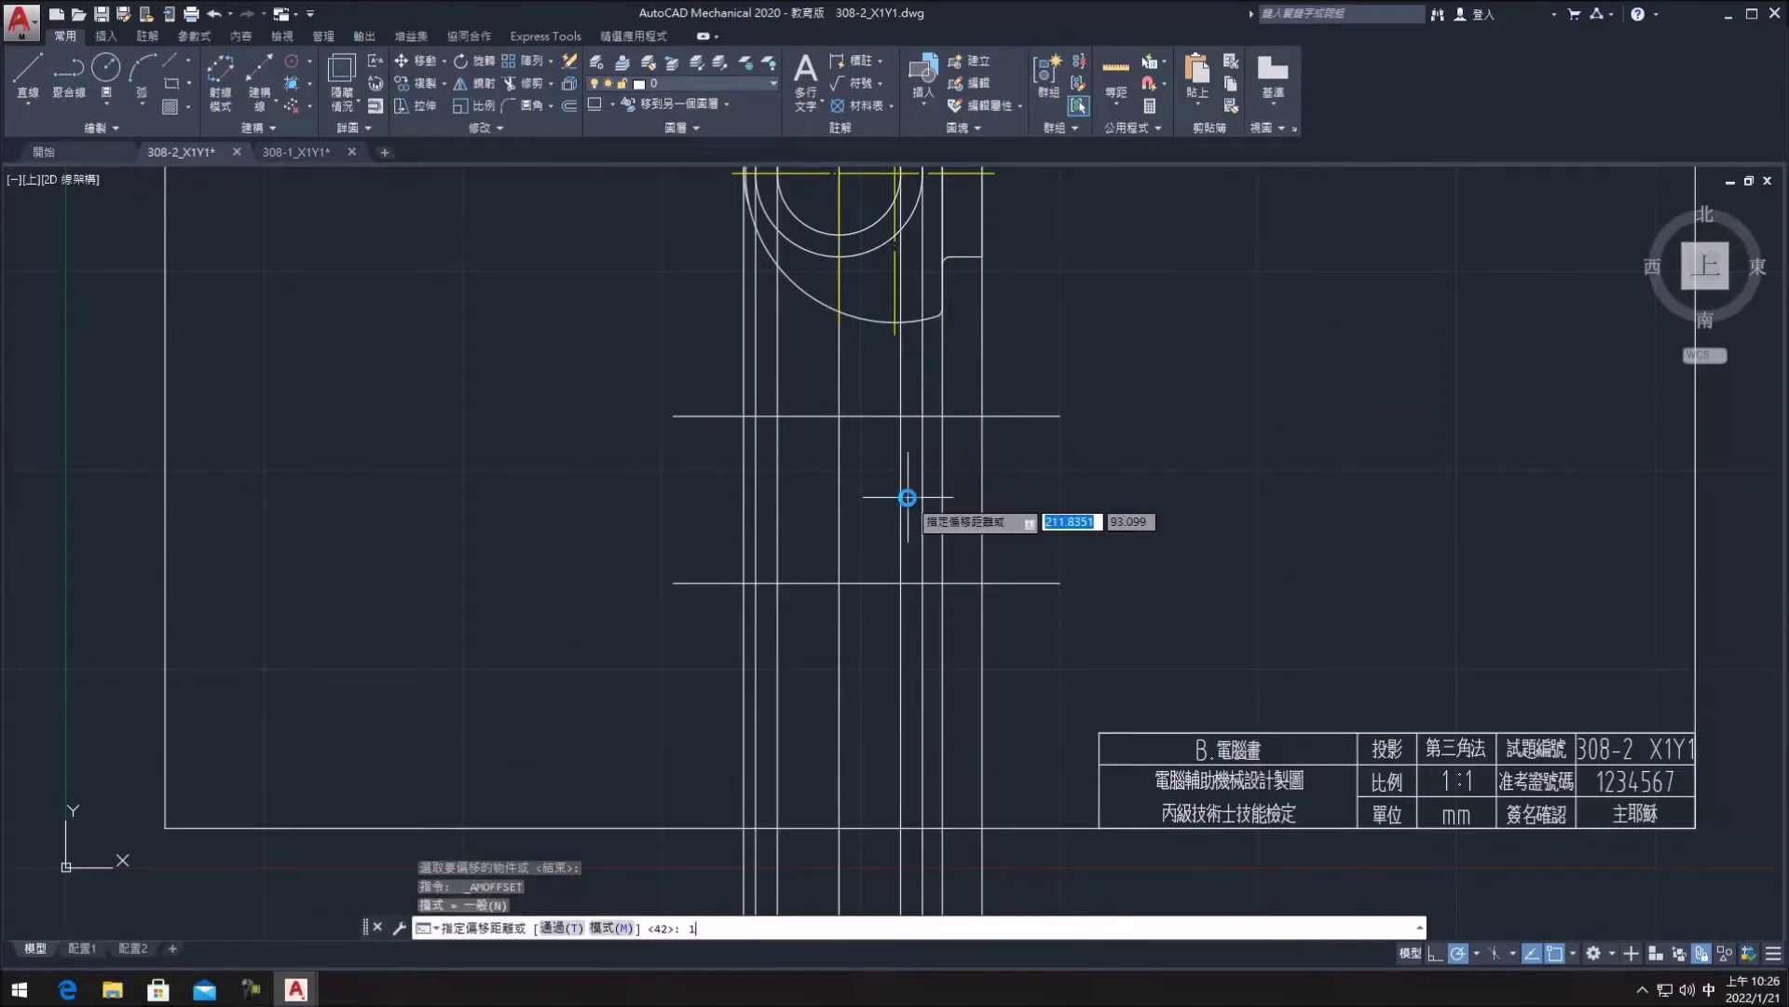
pyautogui.write('3')
pyautogui.press('Return')
pyautogui.click(870, 584)
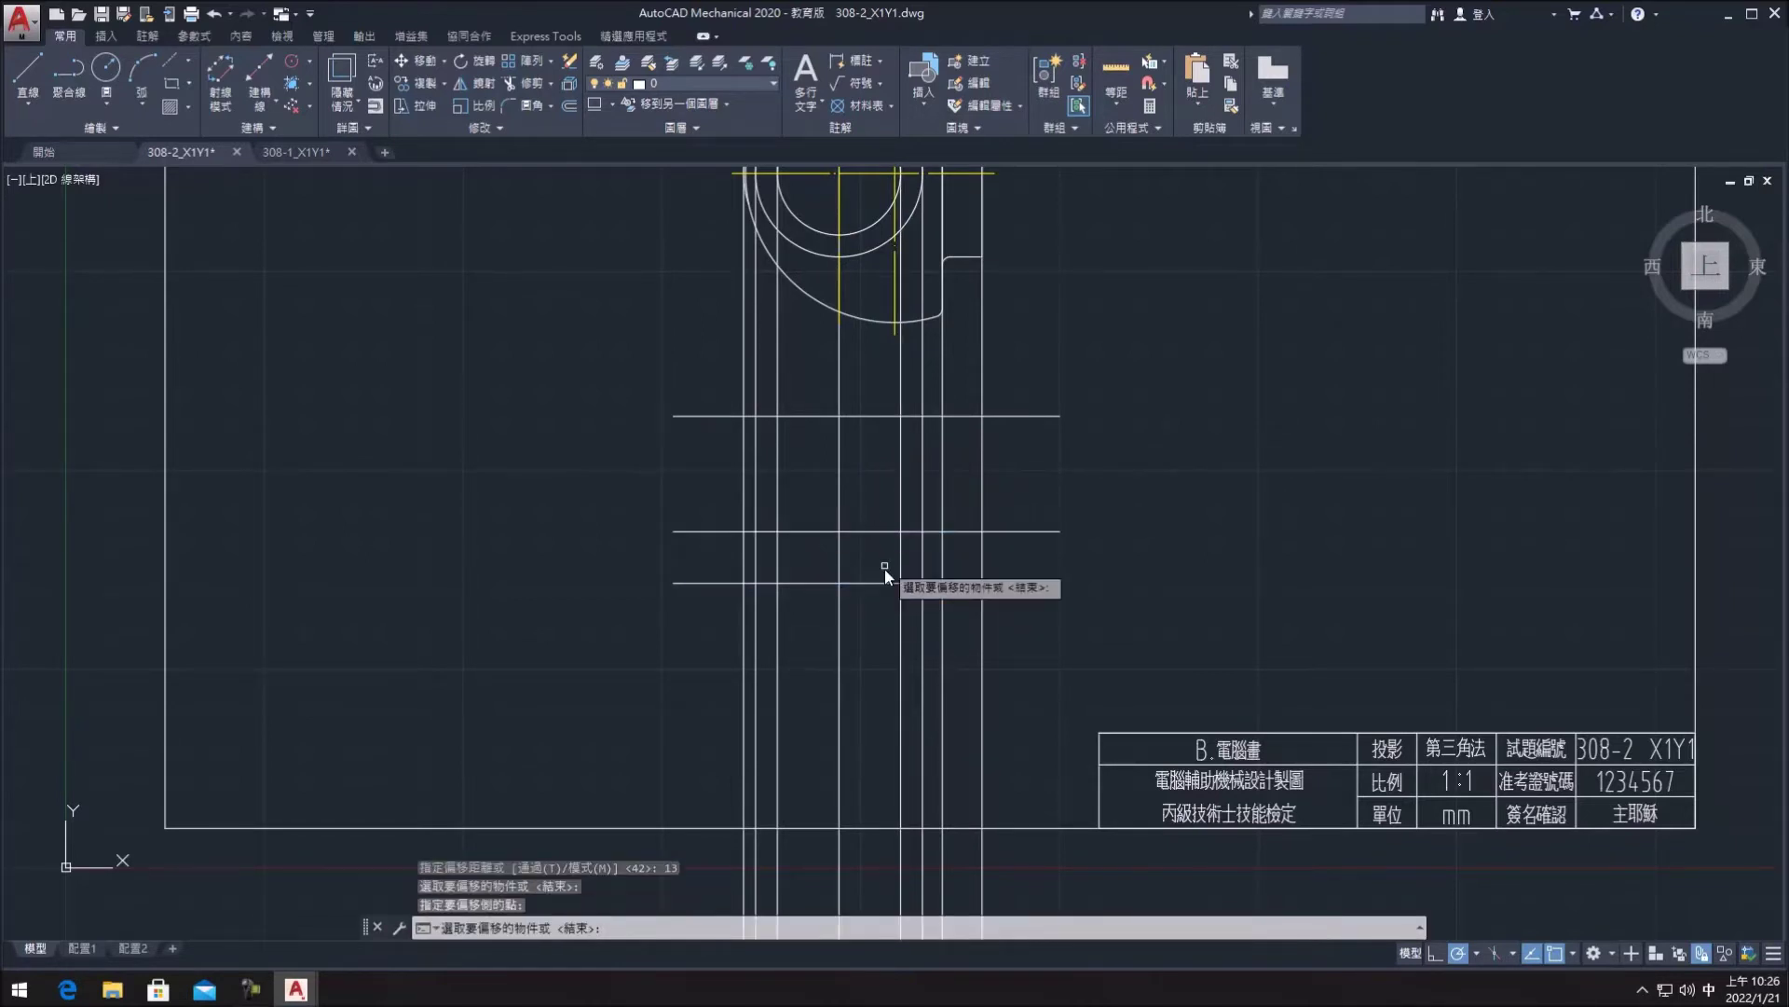
pyautogui.click(878, 601)
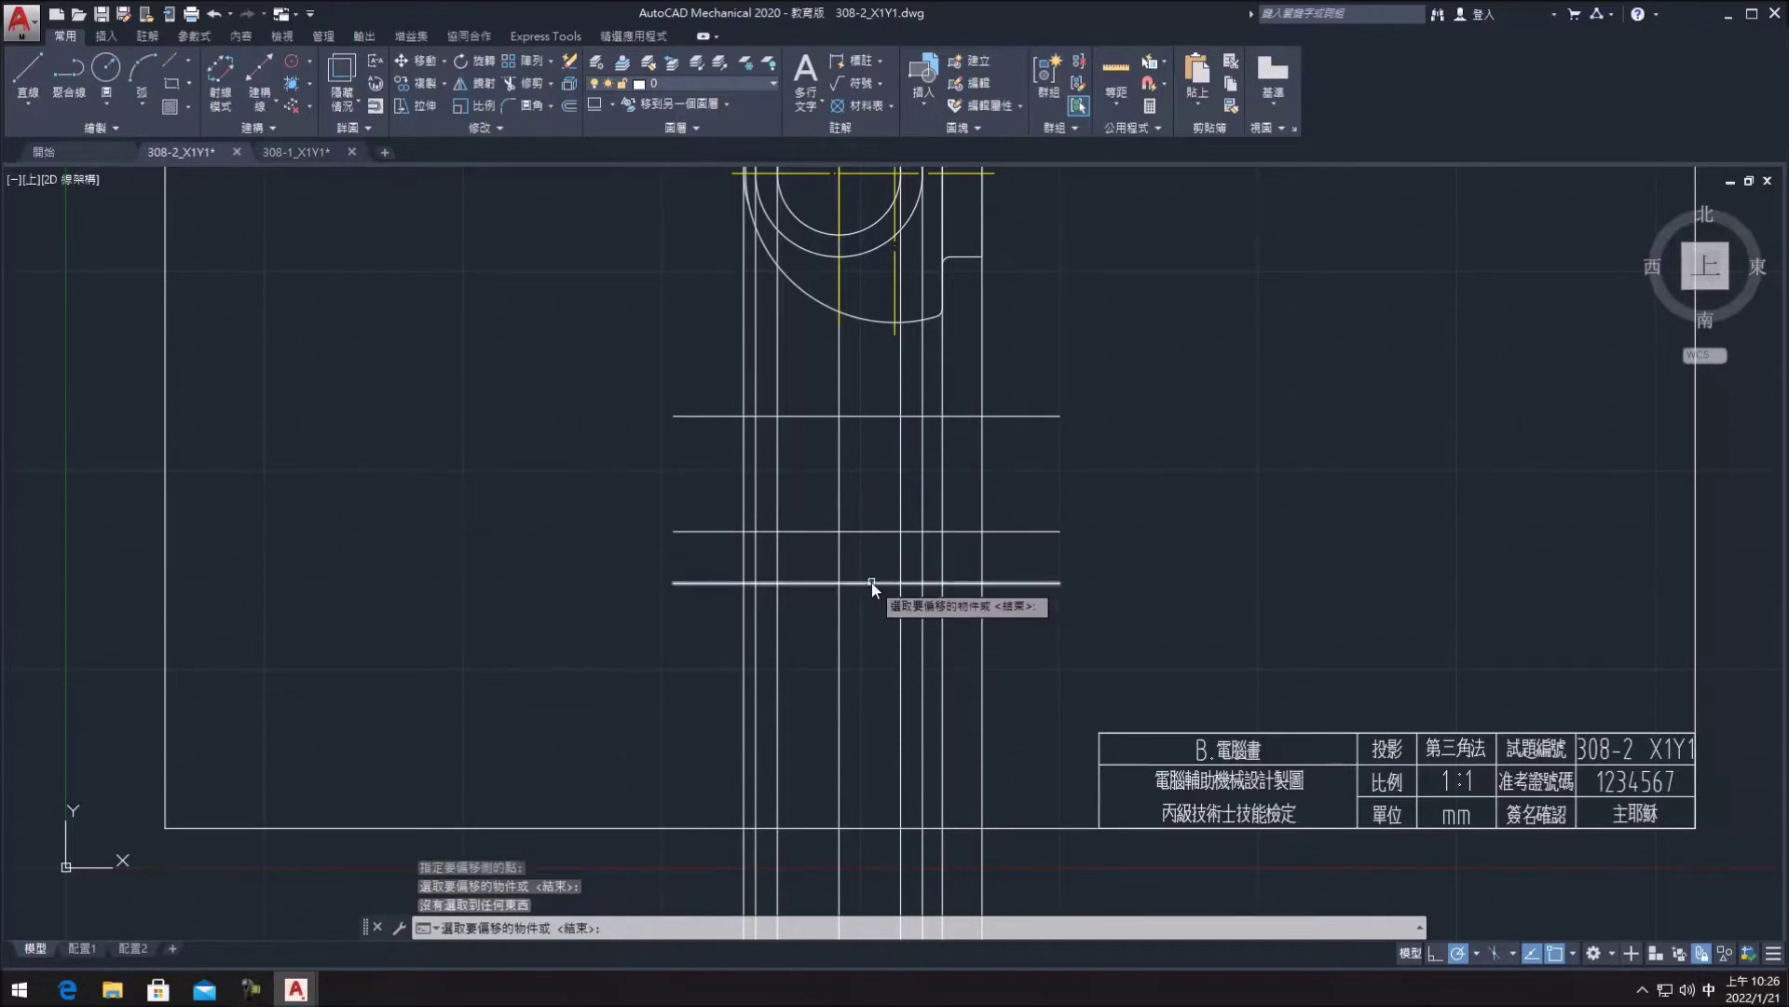
pyautogui.click(873, 584)
pyautogui.click(871, 702)
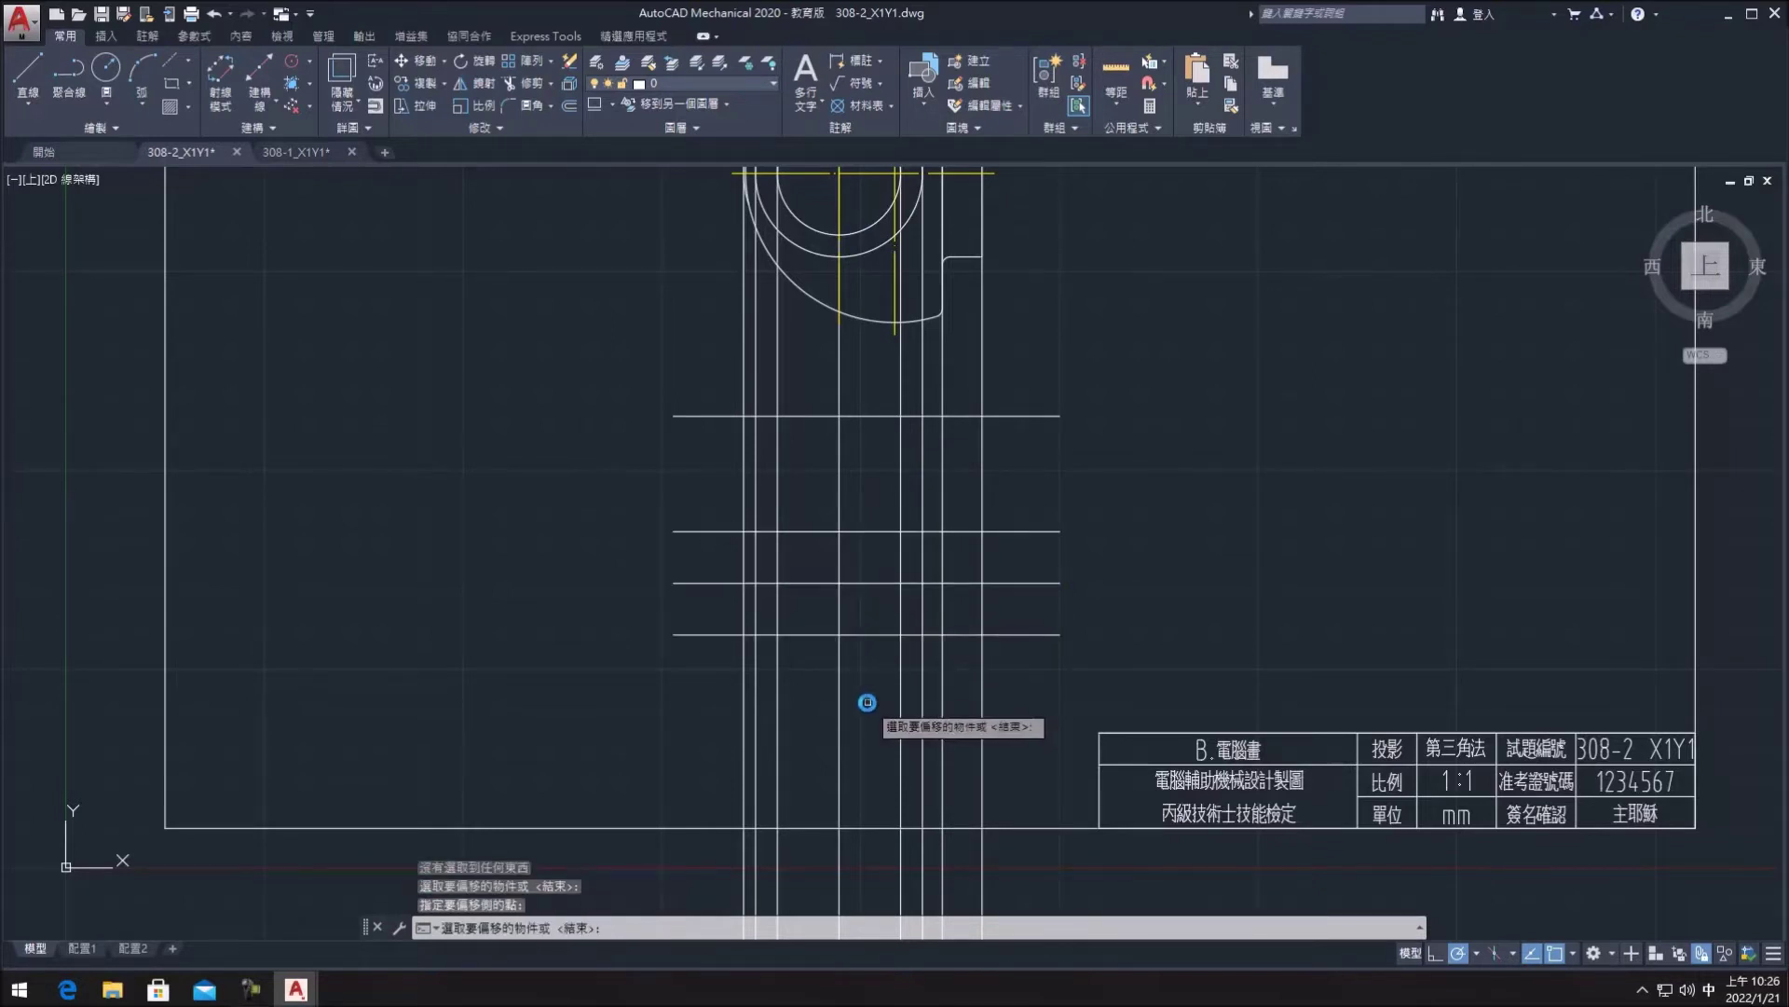
pyautogui.press('Return')
pyautogui.press('Return')
pyautogui.write('15')
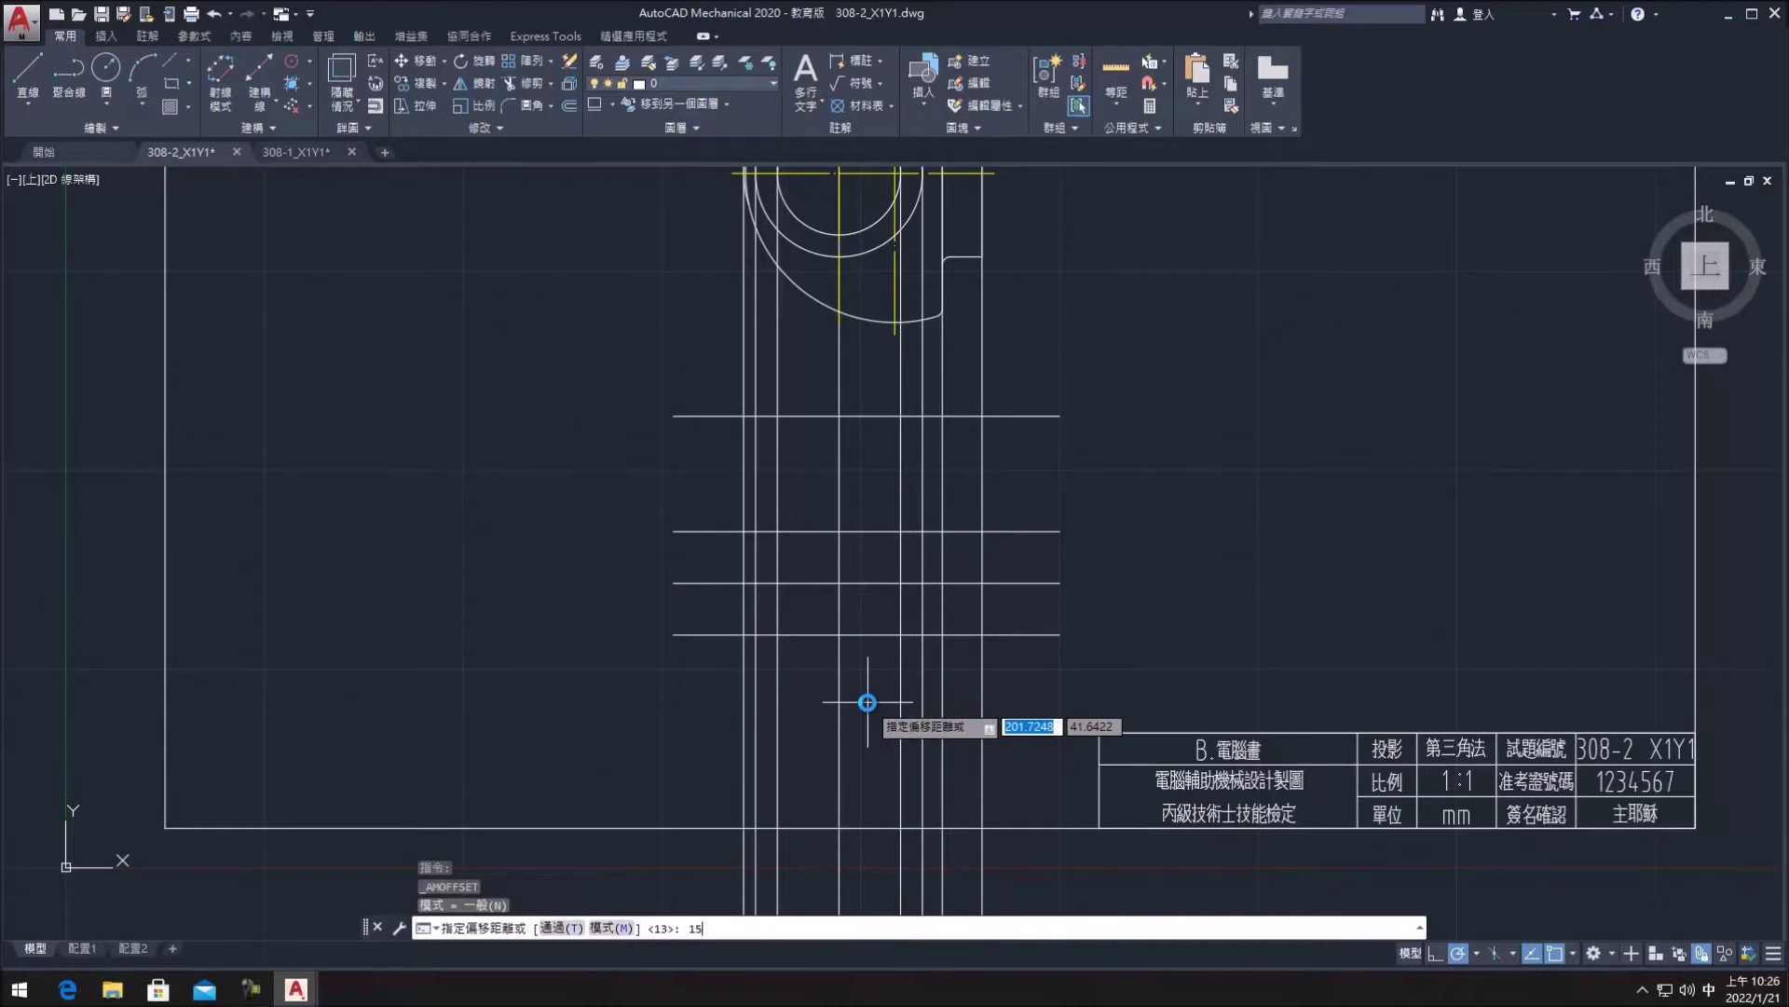
pyautogui.press('Return')
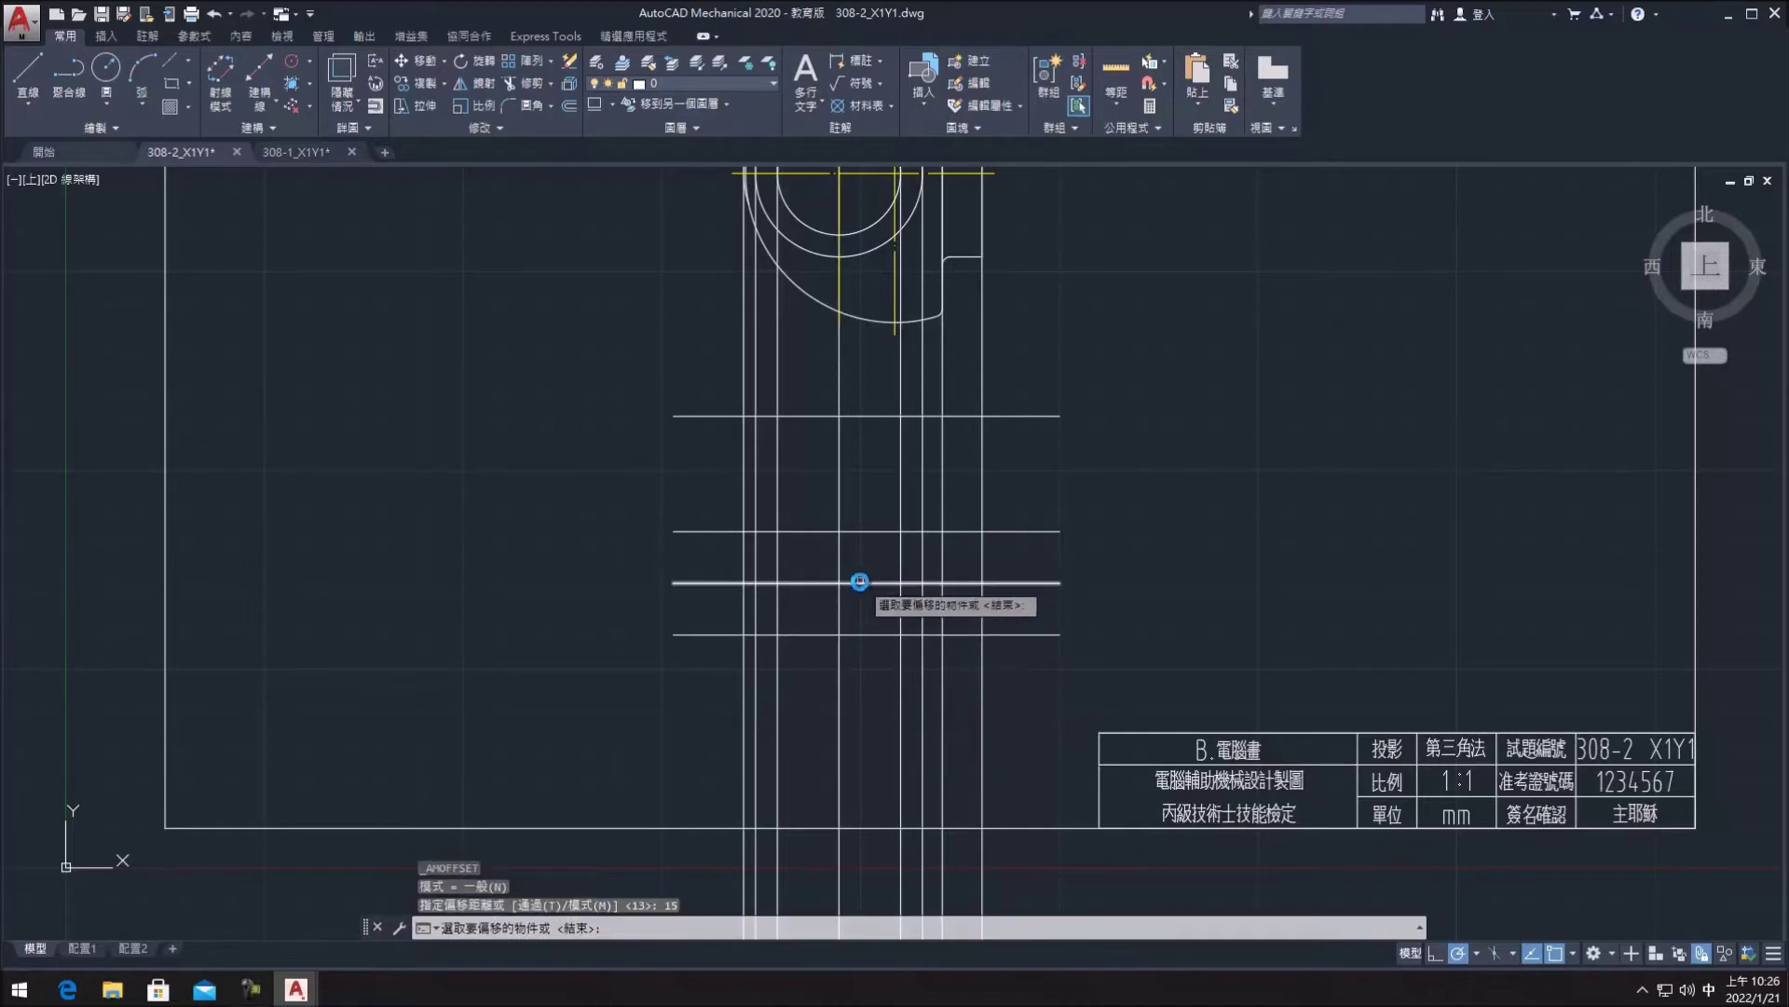
pyautogui.click(854, 584)
pyautogui.click(881, 462)
pyautogui.click(879, 584)
pyautogui.click(870, 701)
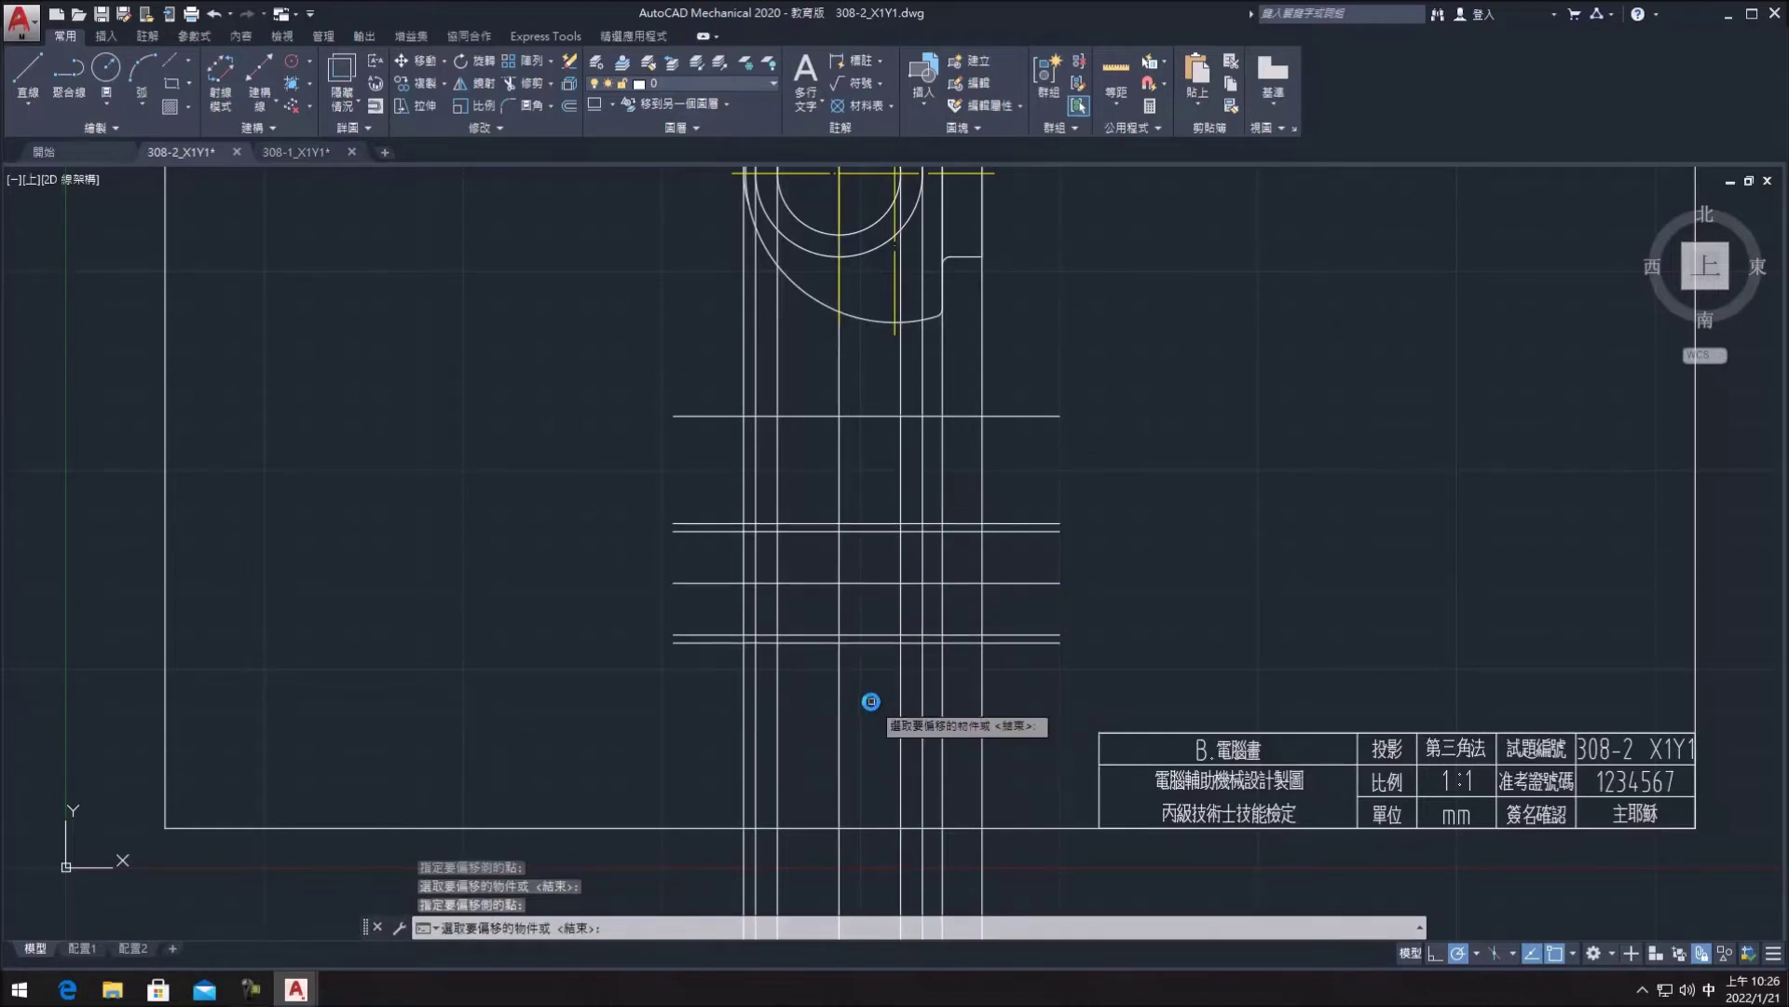
# - Offset the lower line 21 and 23 units both above and below
pyautogui.press('Return')
pyautogui.press('Return')
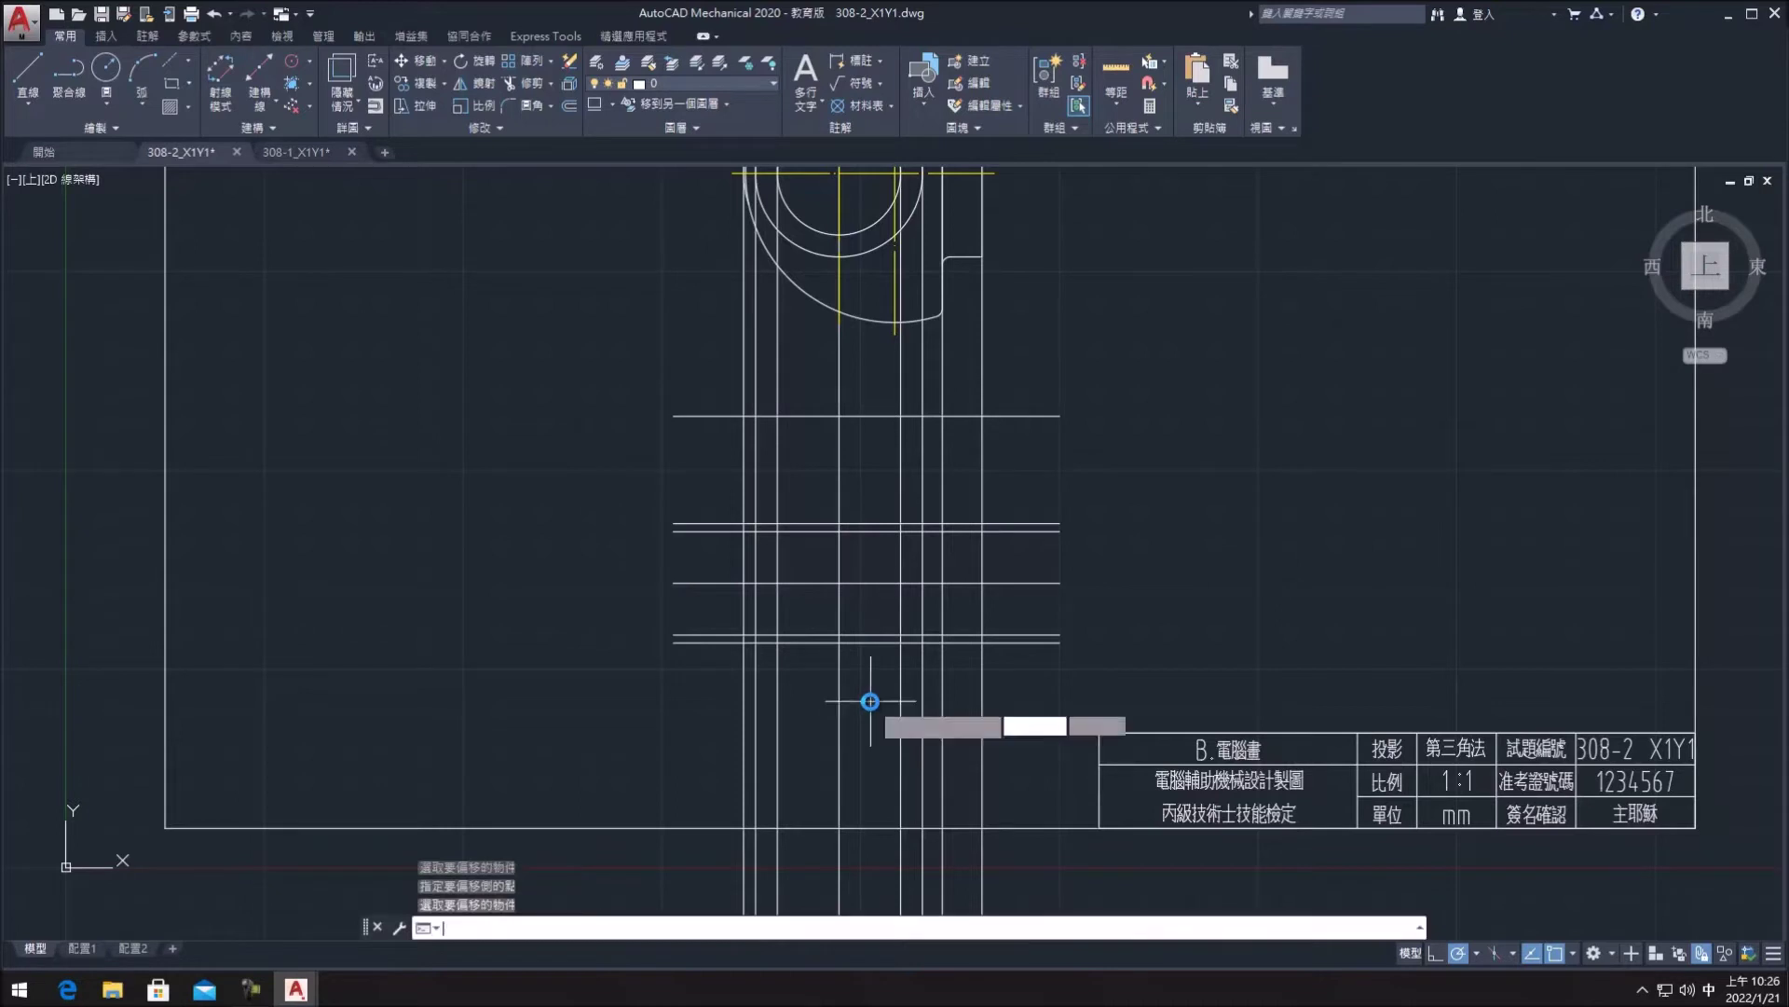
pyautogui.write('21')
pyautogui.press('Return')
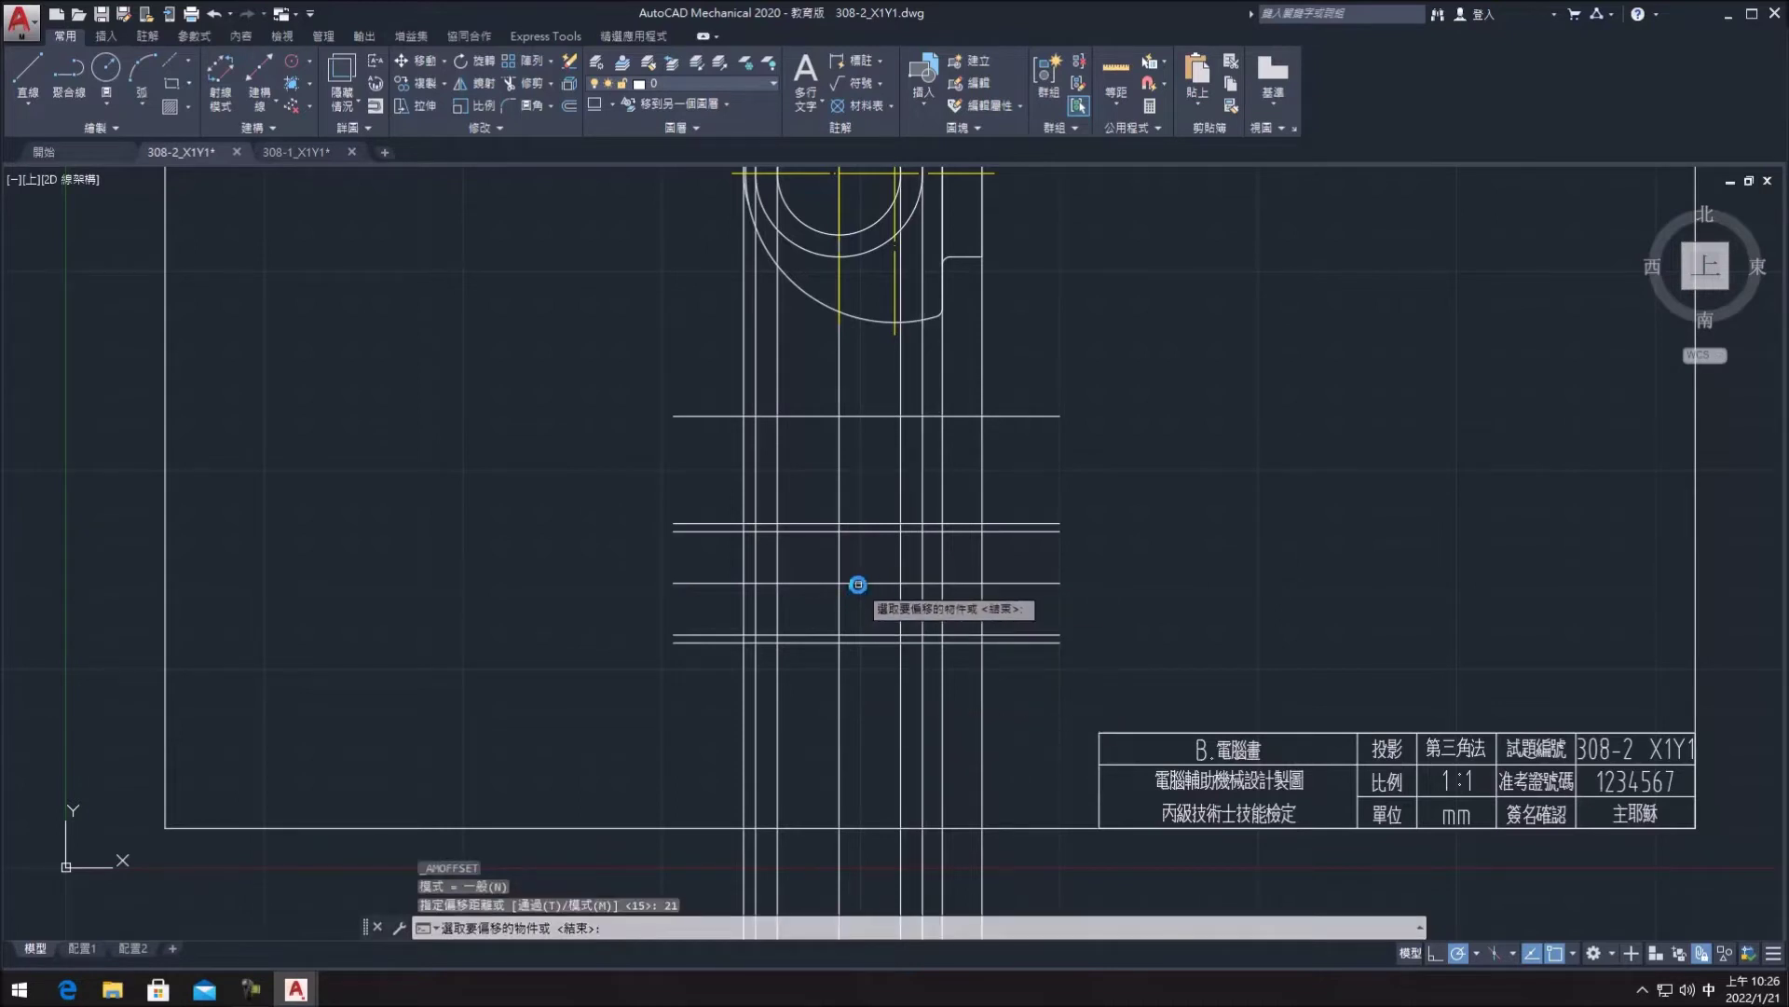
pyautogui.click(855, 583)
pyautogui.click(1211, 444)
pyautogui.click(877, 583)
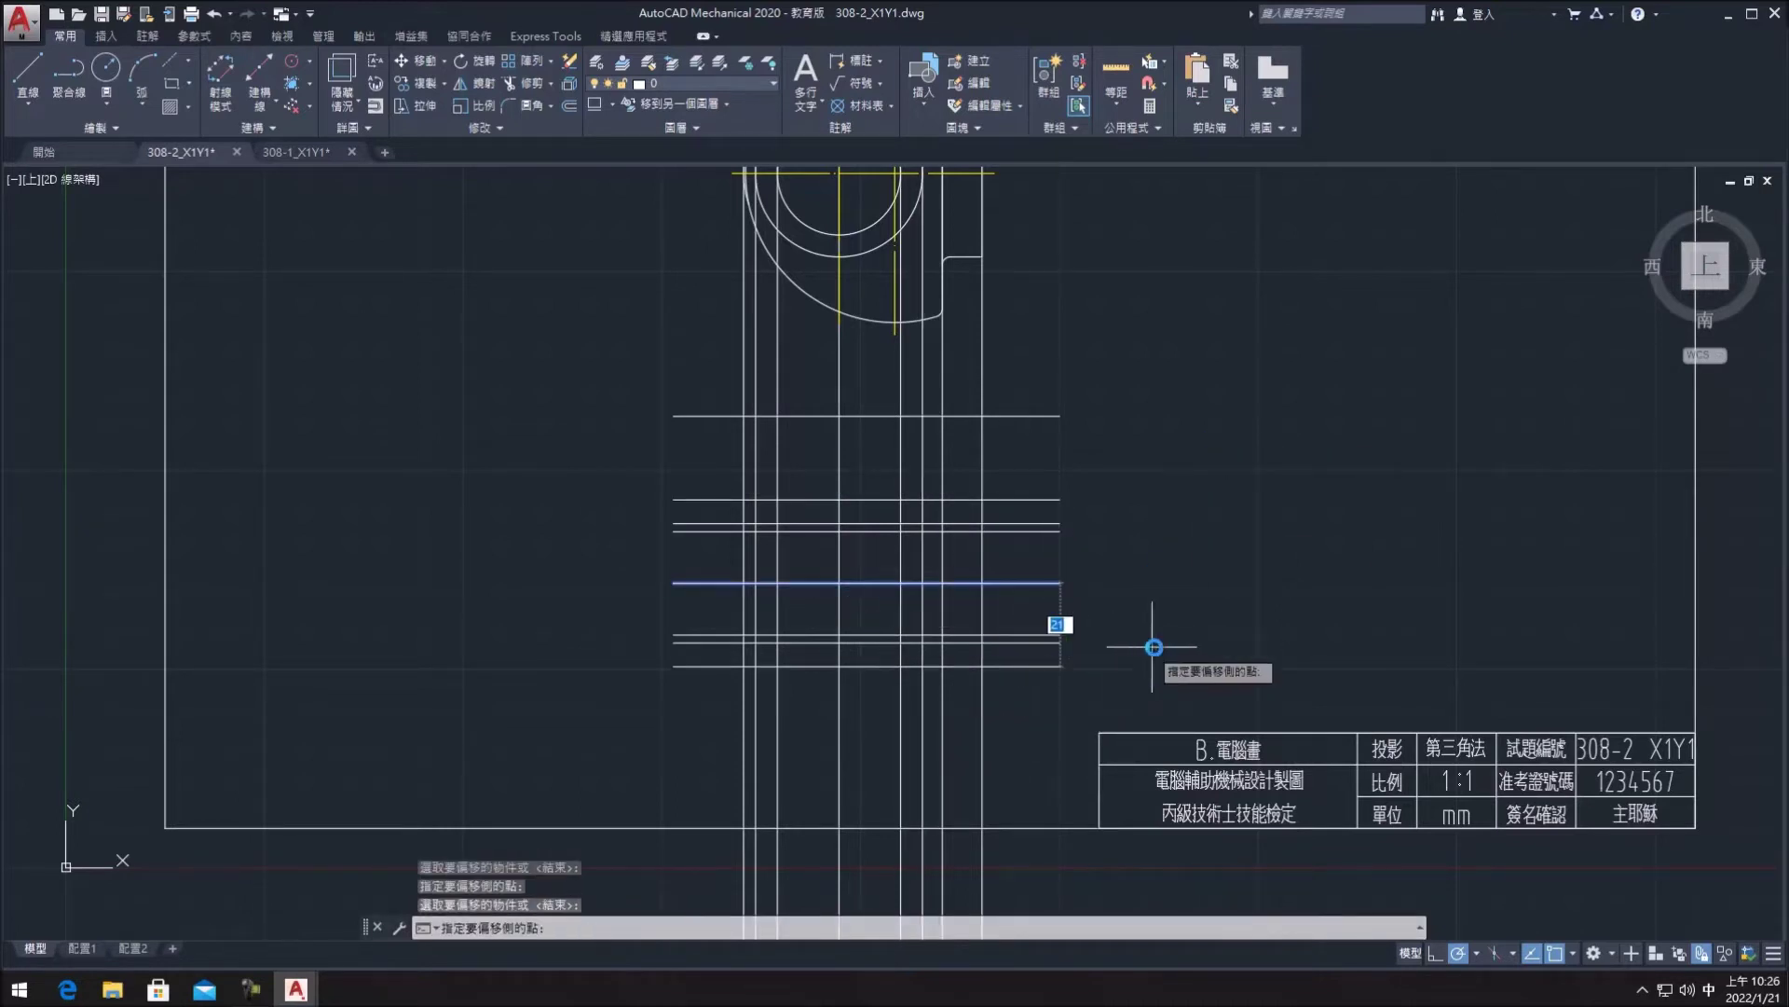
pyautogui.click(1277, 691)
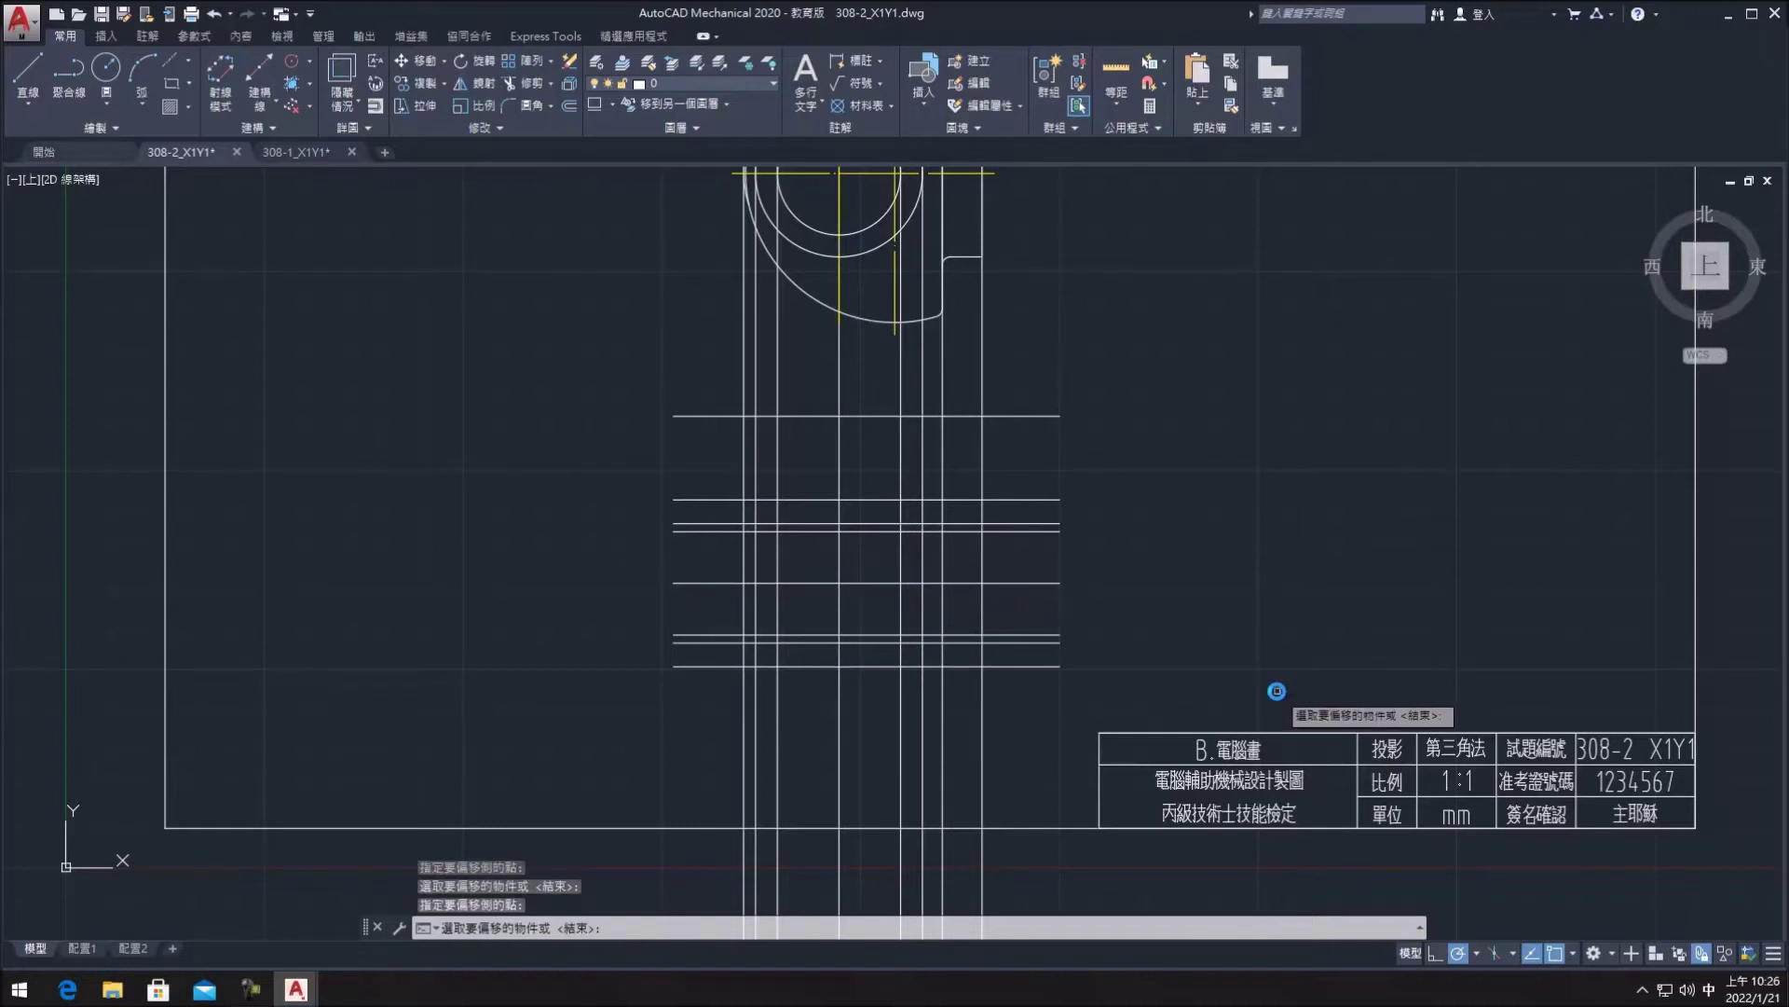
pyautogui.press('Return')
pyautogui.press('Return')
pyautogui.press('Return')
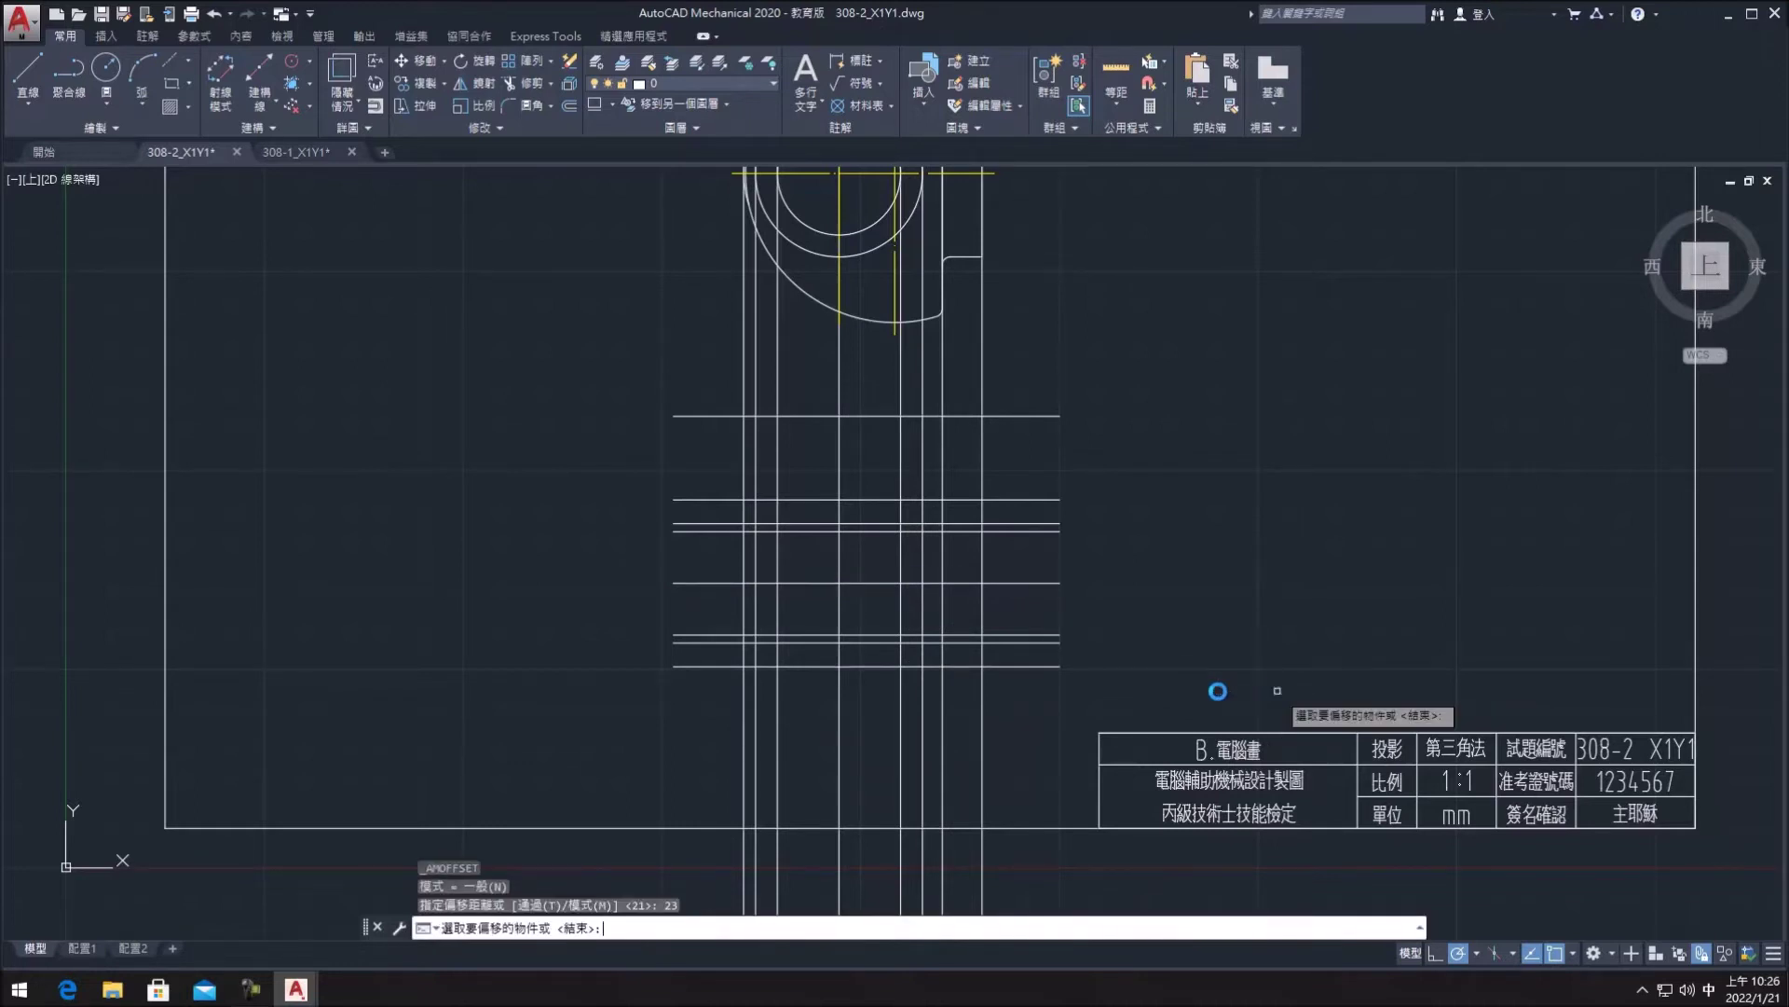
pyautogui.click(870, 583)
pyautogui.click(1070, 467)
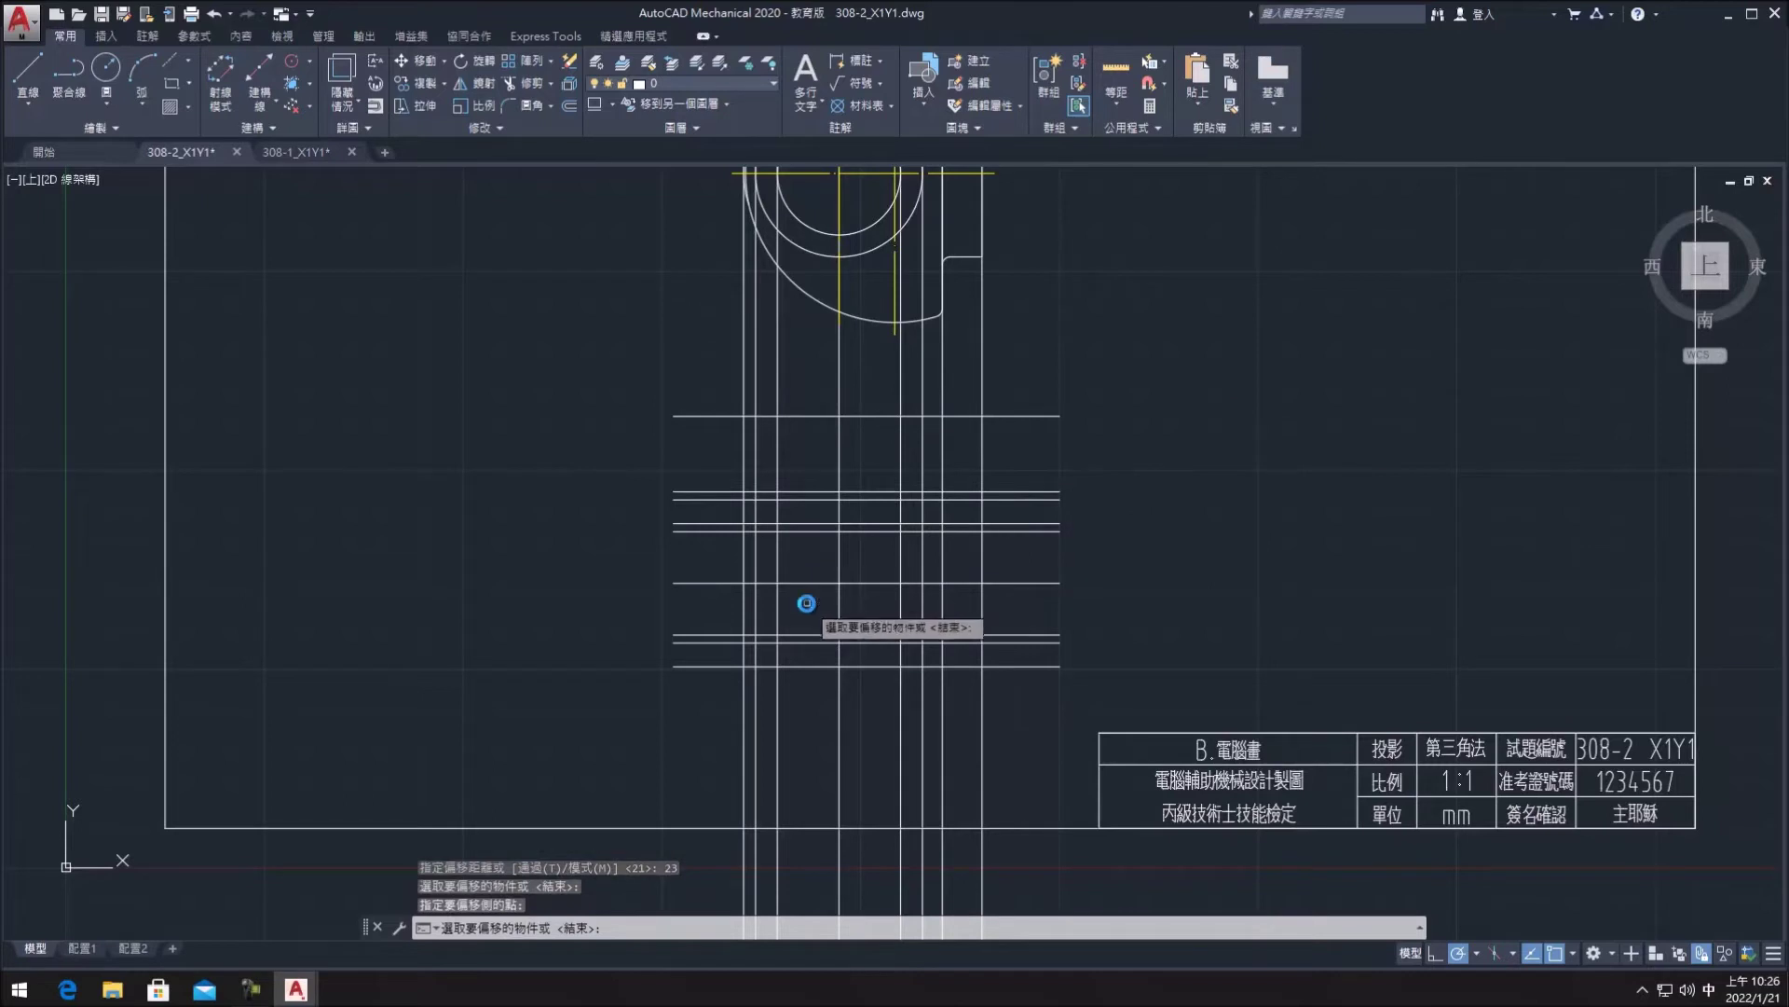
pyautogui.click(859, 584)
pyautogui.click(1233, 663)
pyautogui.press('Escape')
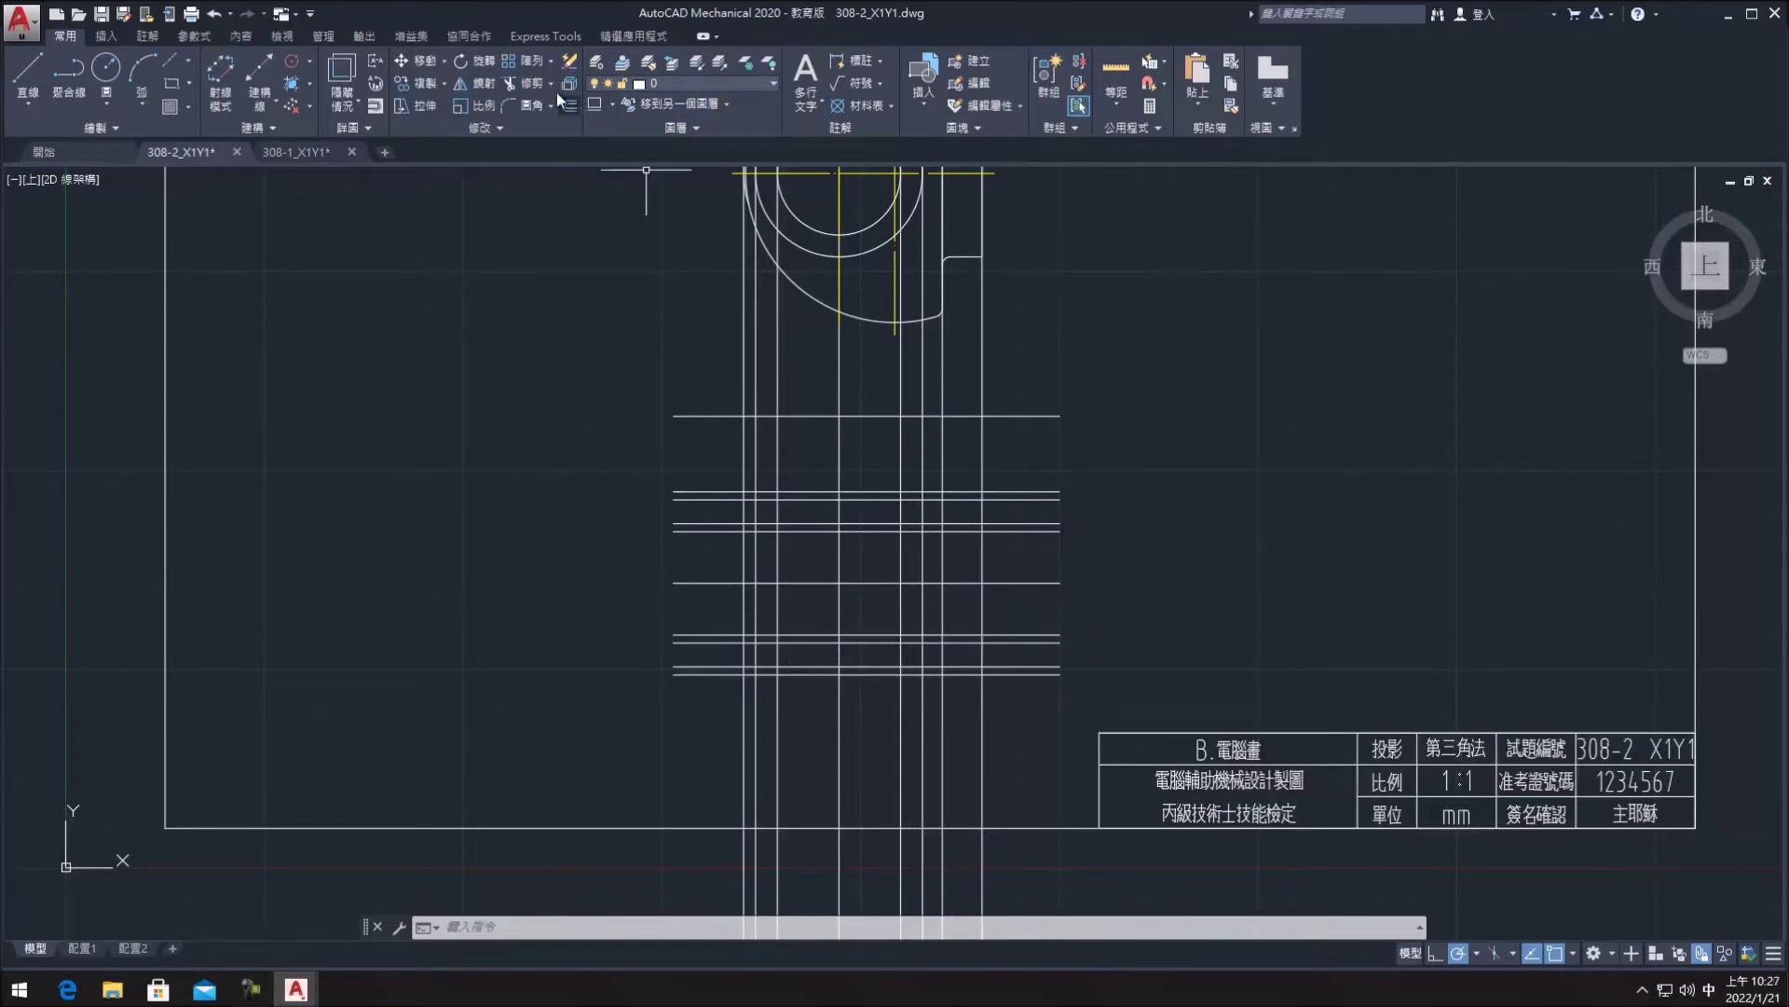
pyautogui.click(529, 85)
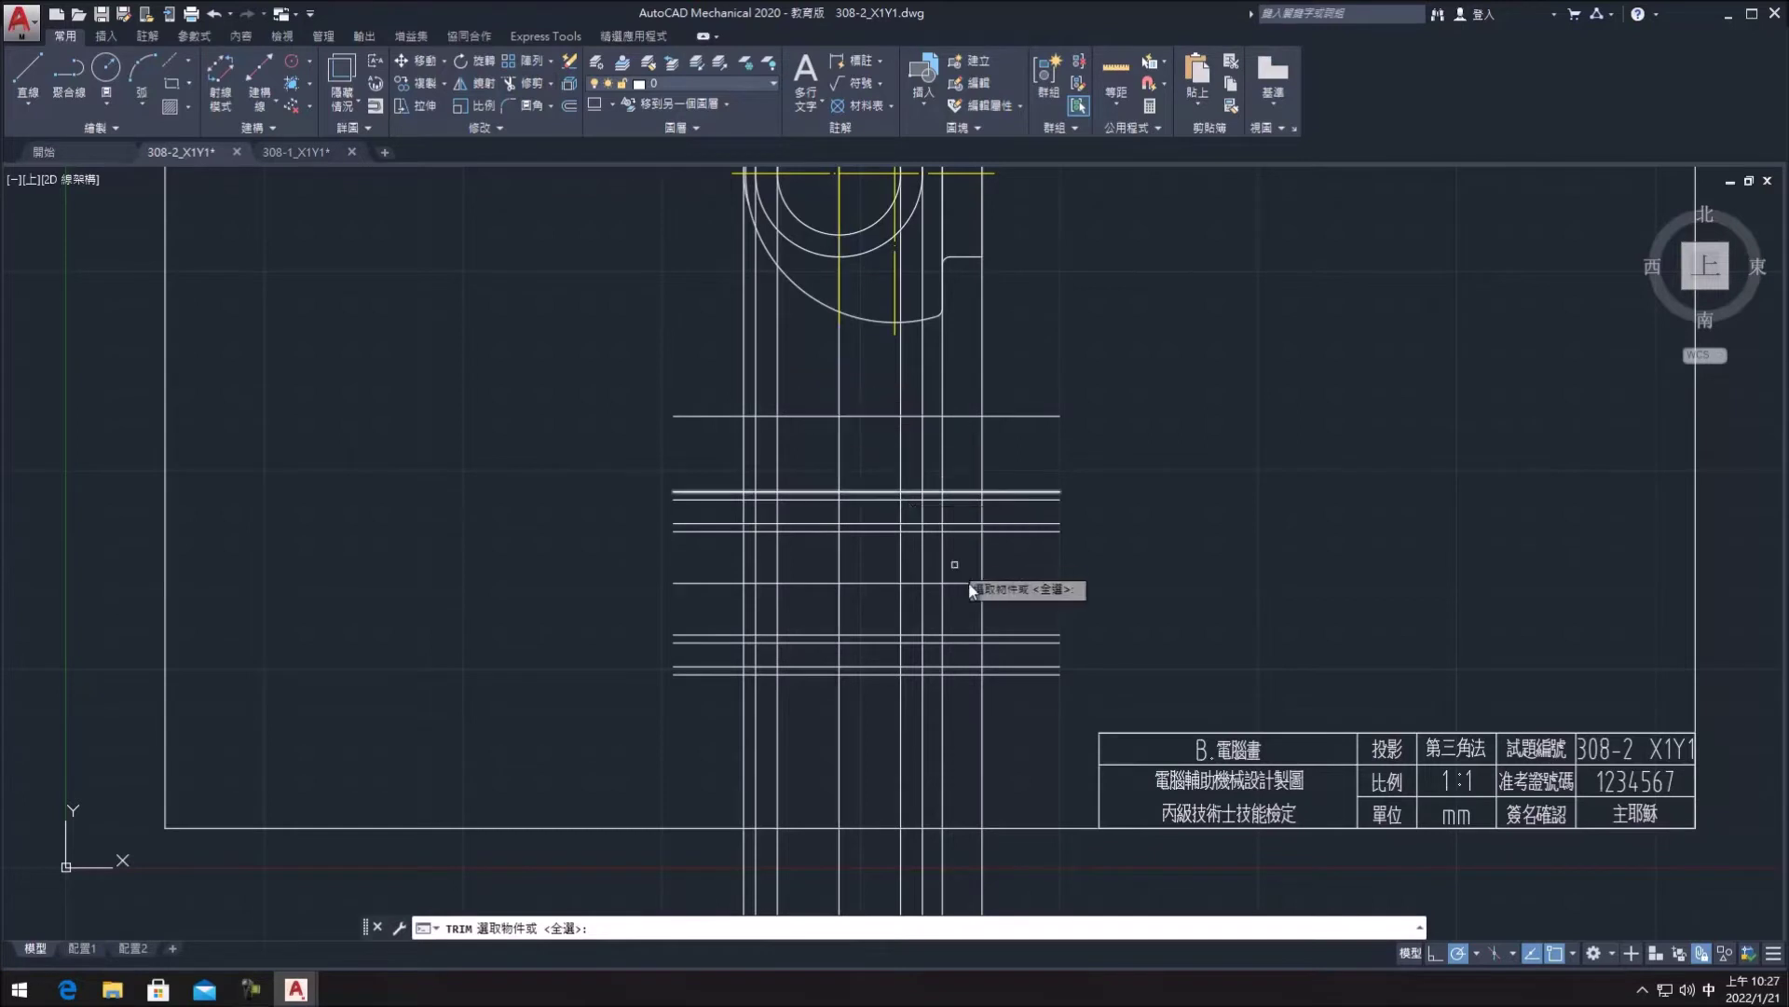
# - Trim the excess line ends and the projection lines crossing between the two views
pyautogui.press('Return')
pyautogui.click(1048, 696)
pyautogui.click(1031, 345)
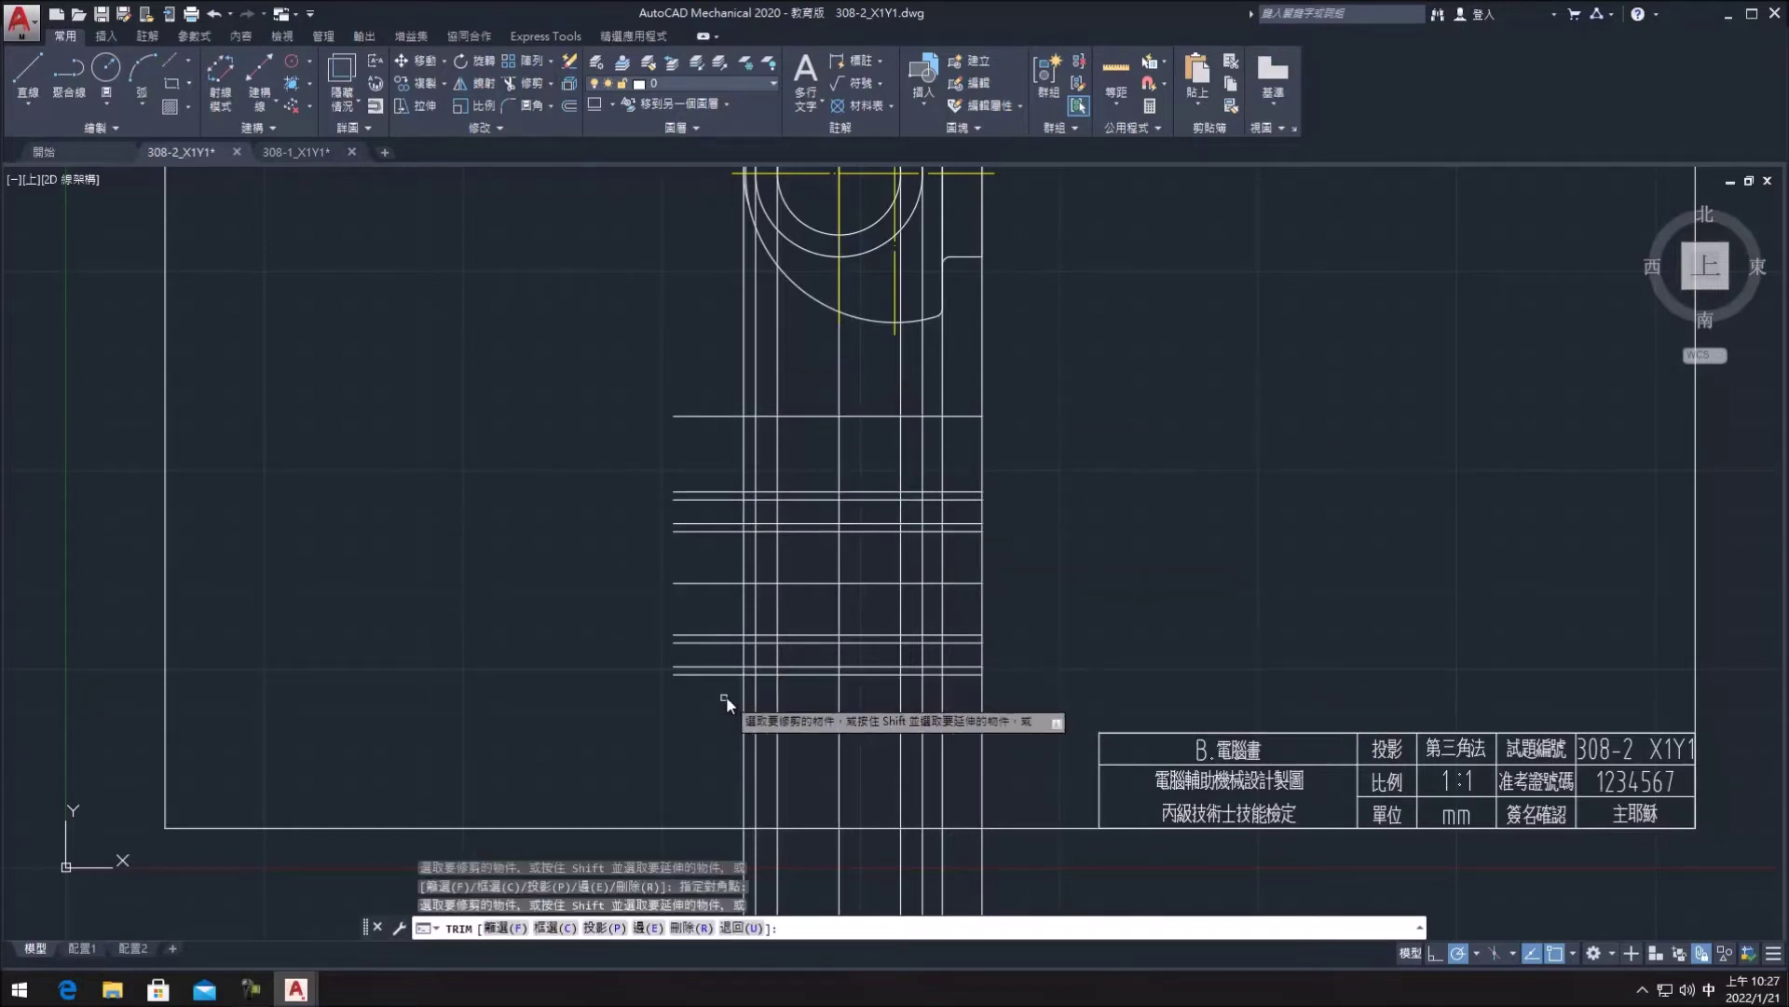
pyautogui.click(716, 699)
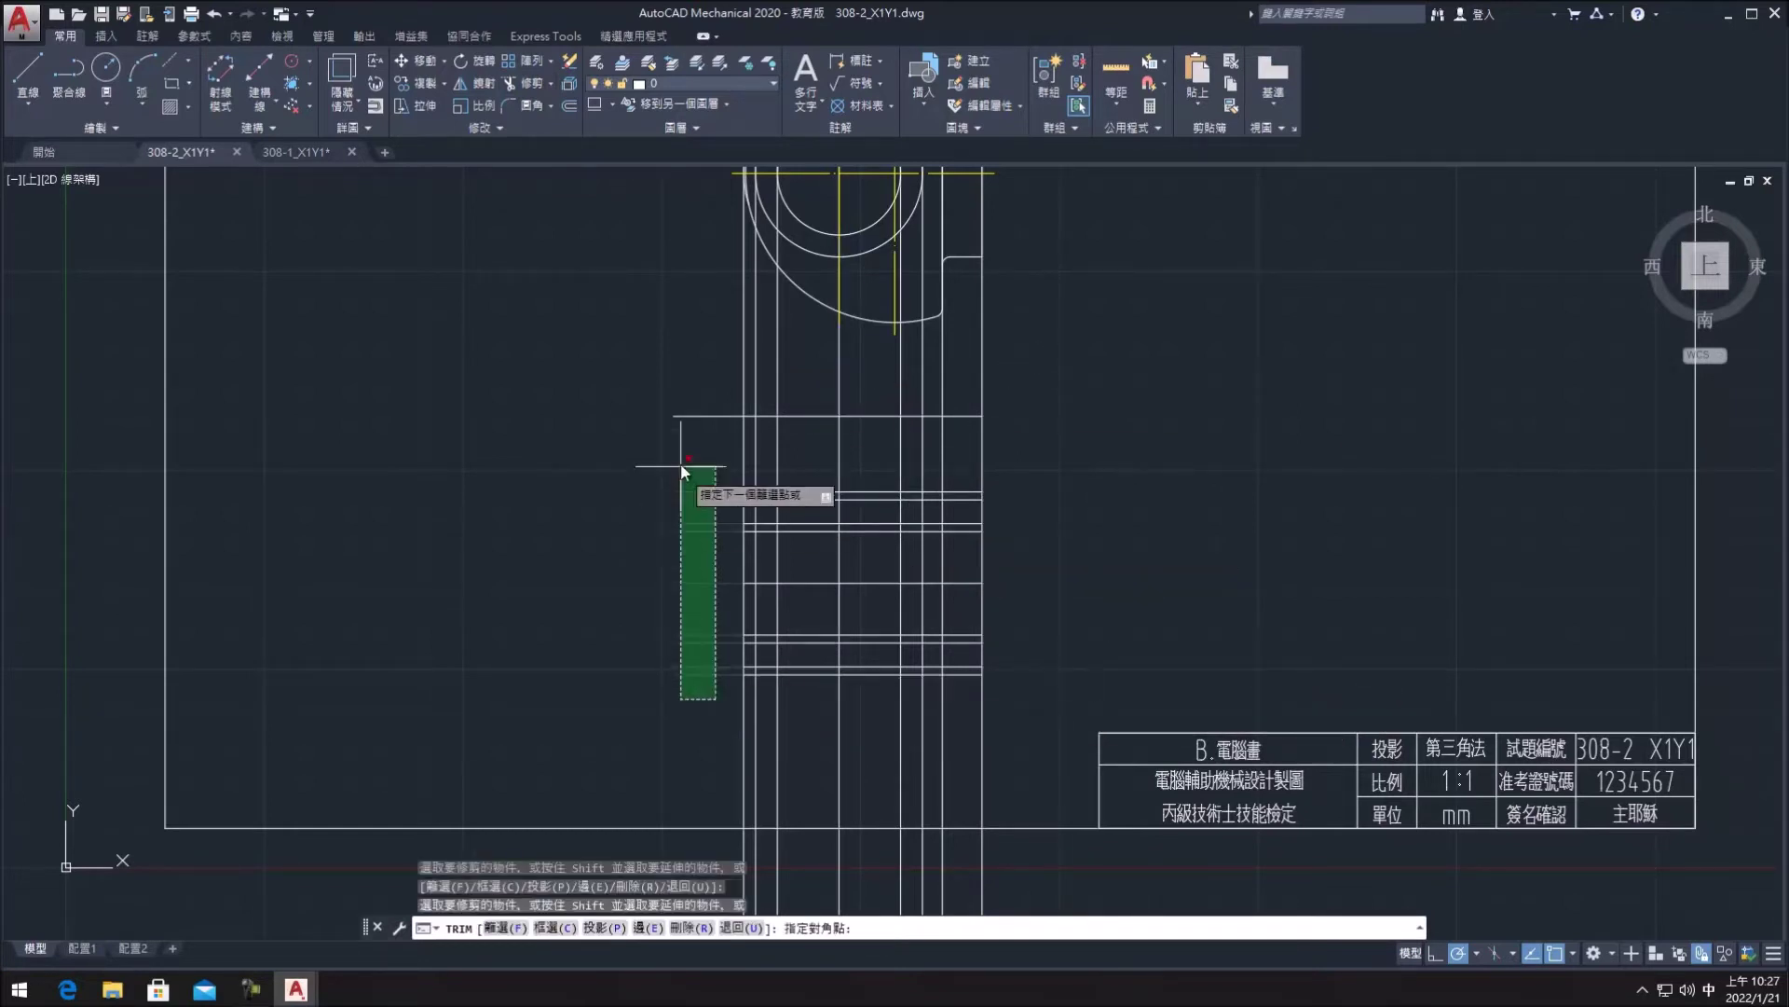
pyautogui.click(688, 372)
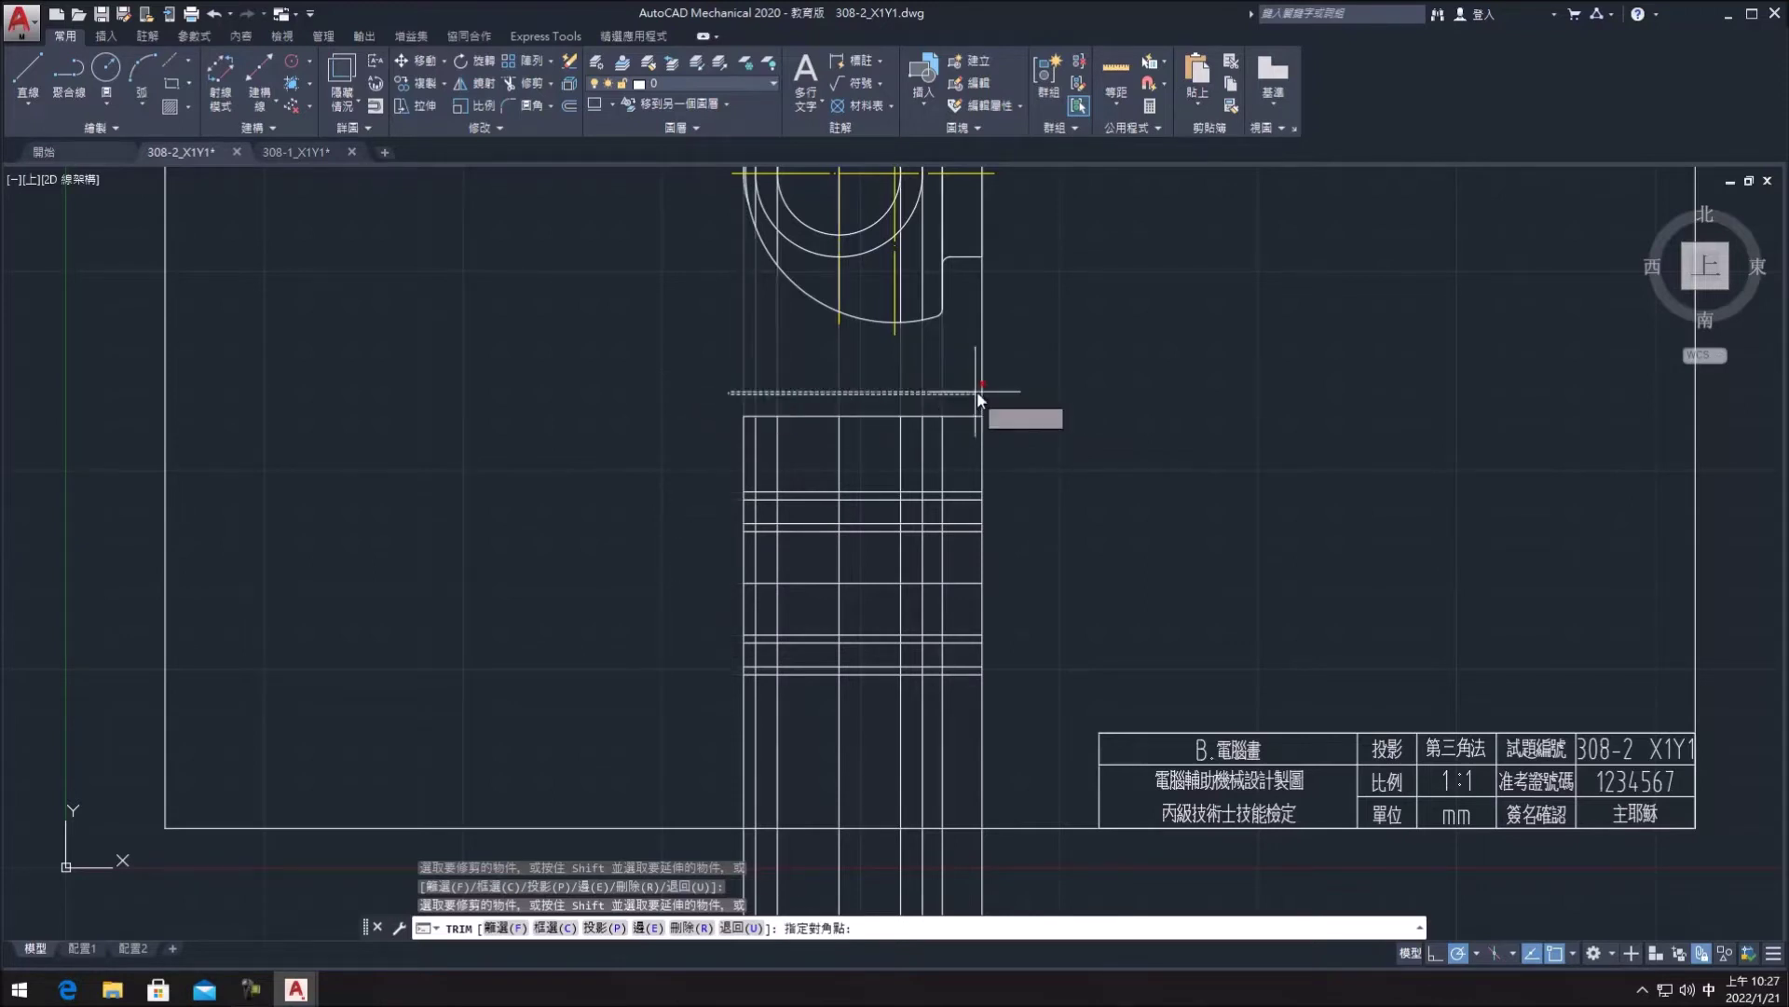
pyautogui.moveTo(977, 395); pyautogui.dragTo(1024, 399)
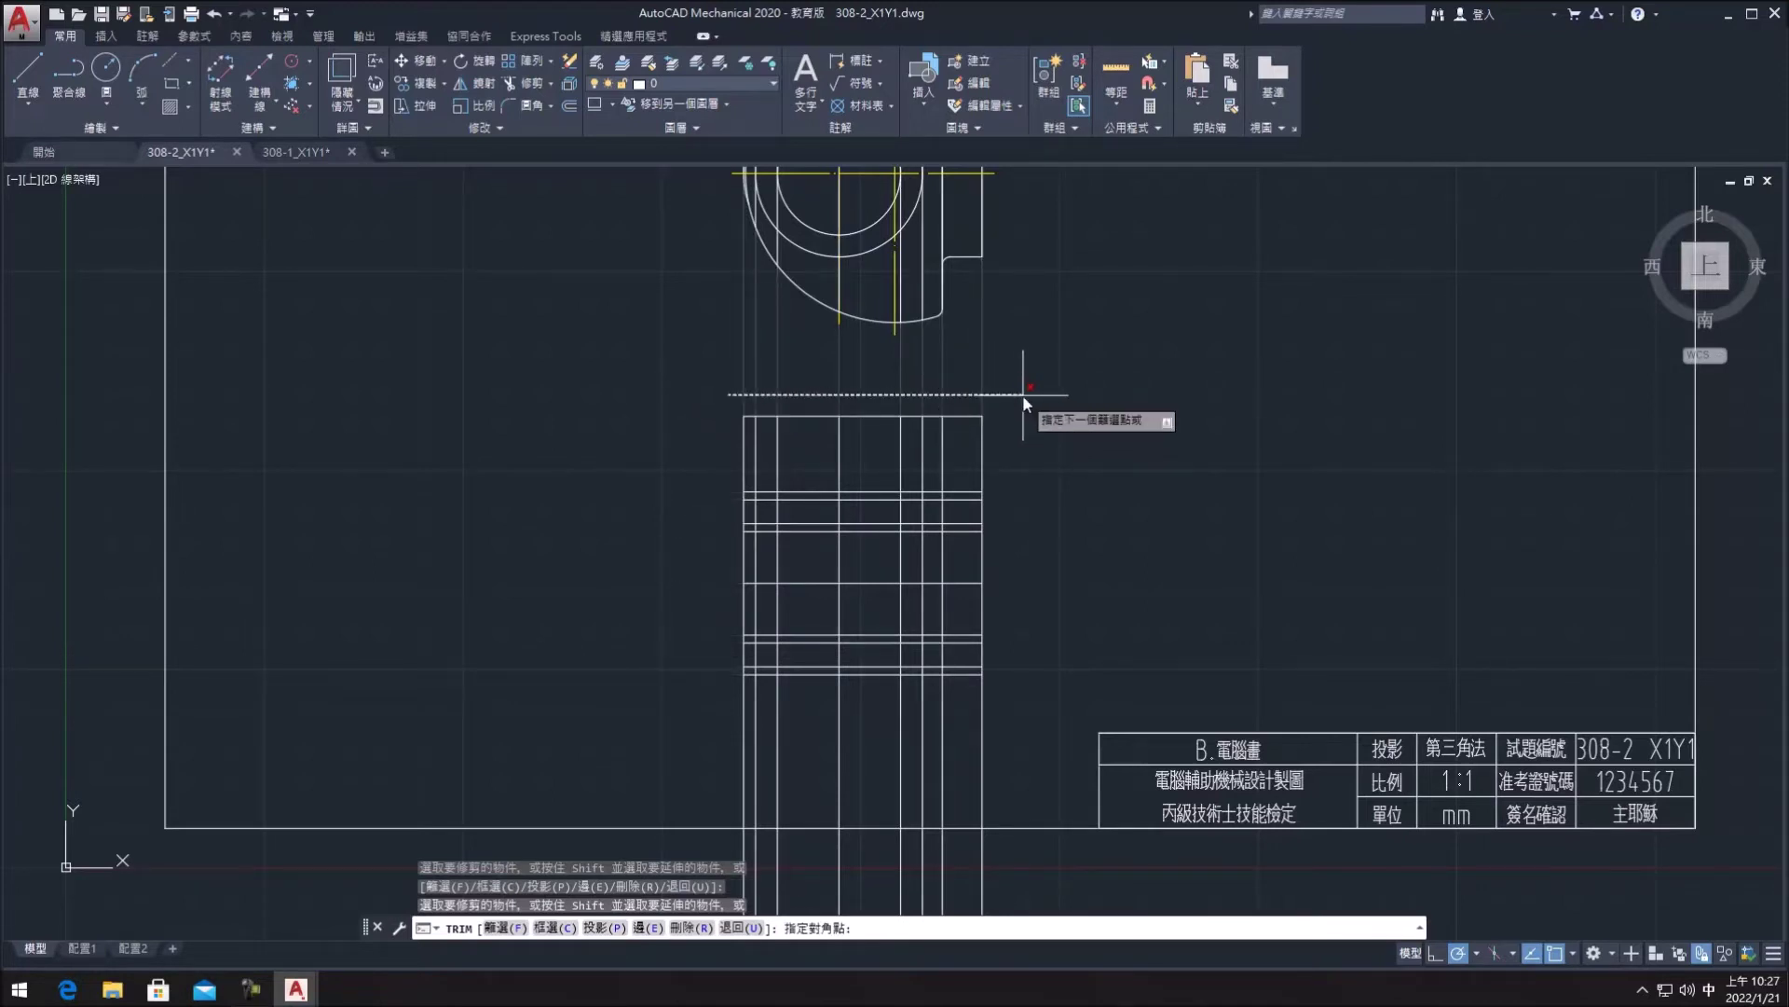
pyautogui.press('Return')
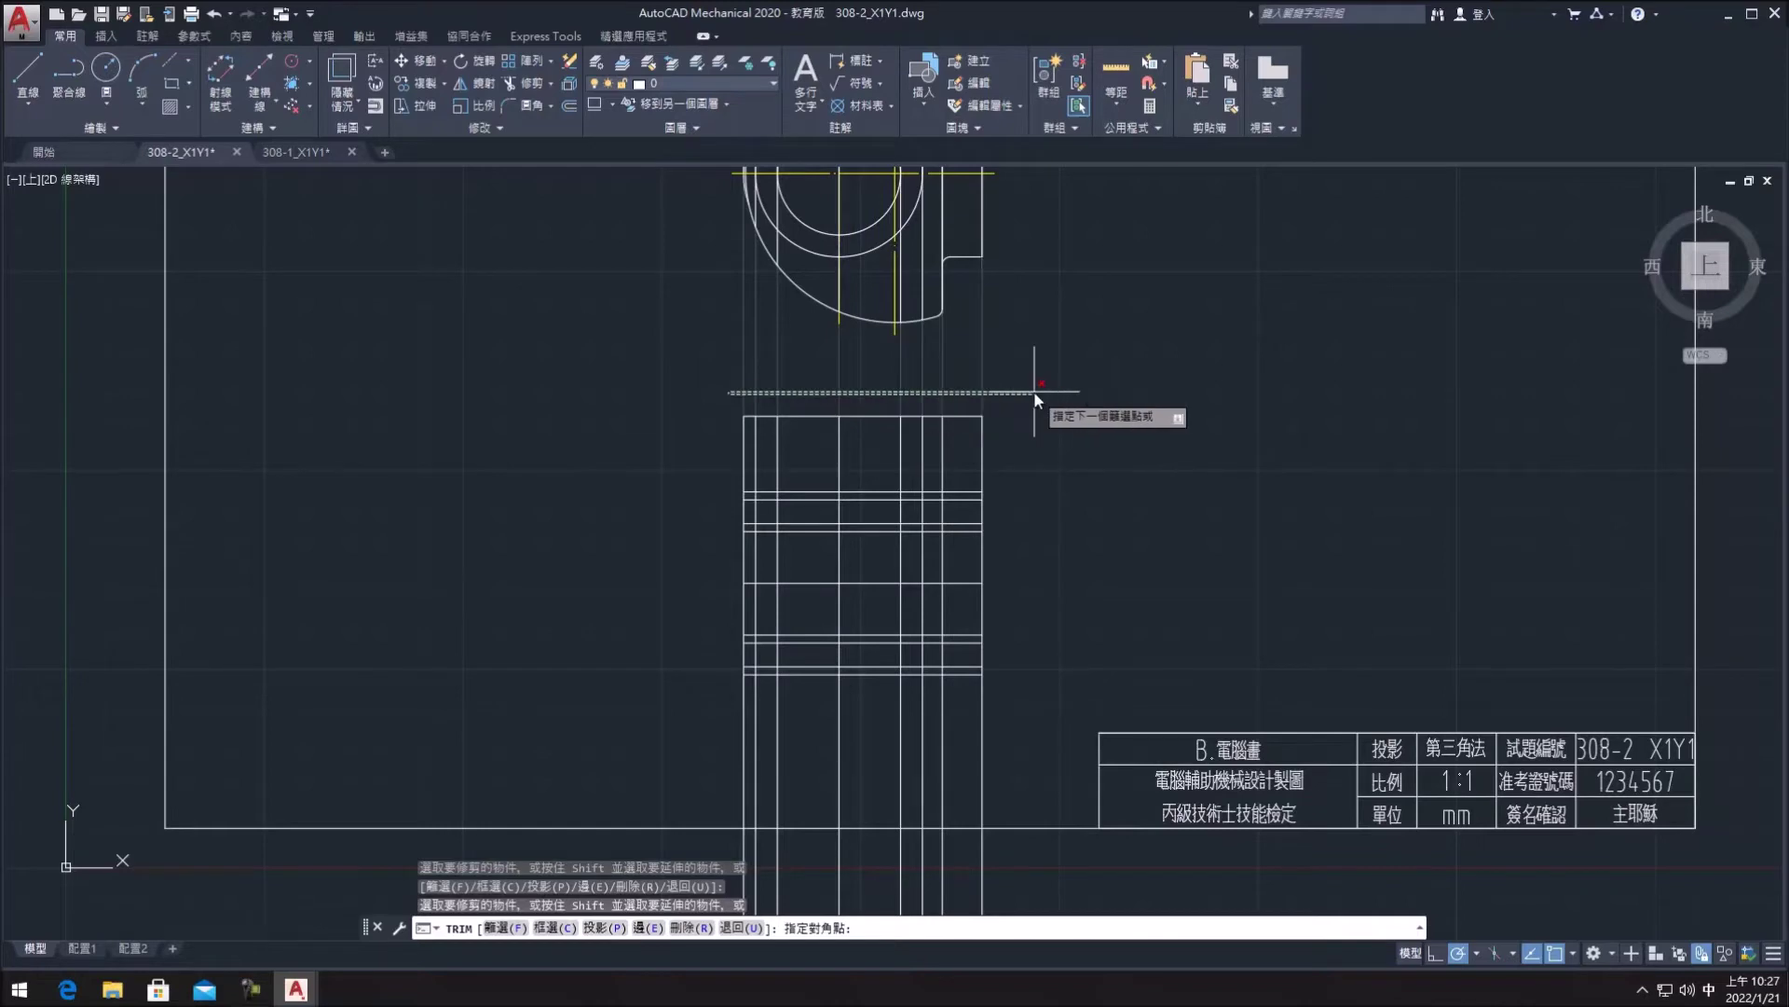
# - Trim the line stubs left of and above the front view's left side
pyautogui.moveTo(1033, 390); pyautogui.dragTo(1045, 505, button='middle')
pyautogui.scroll(-2, 1048, 529)
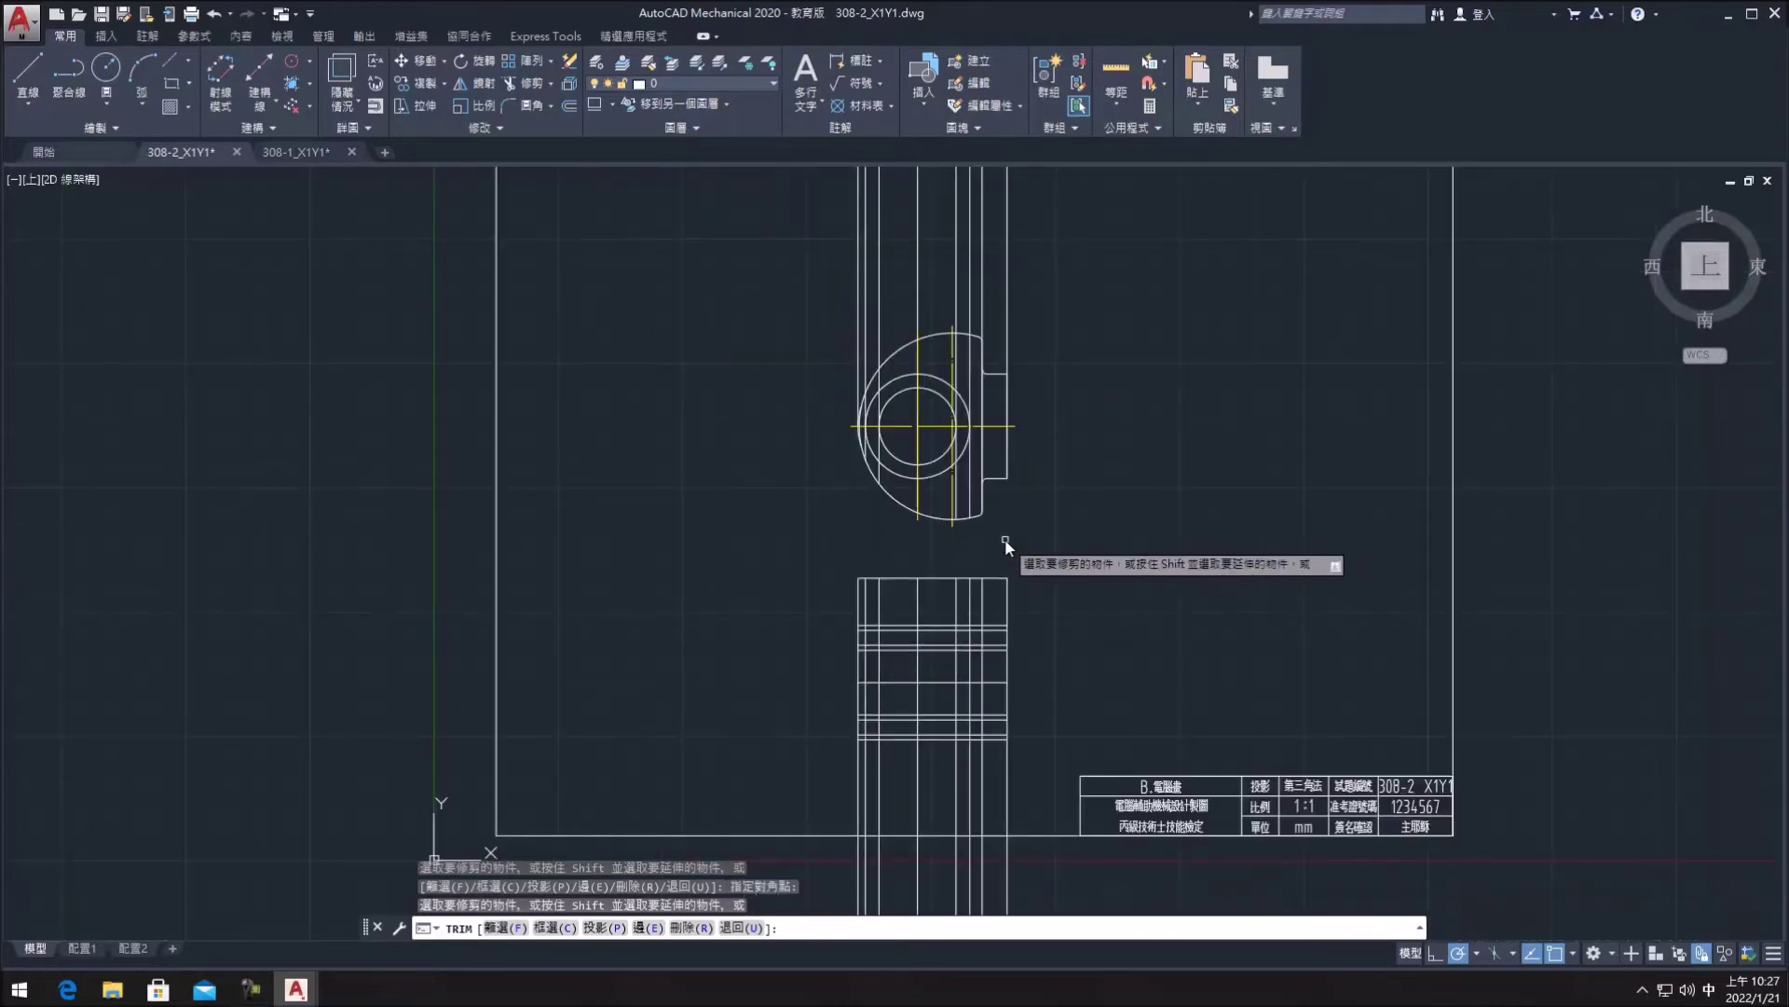
pyautogui.scroll(2, 1006, 532)
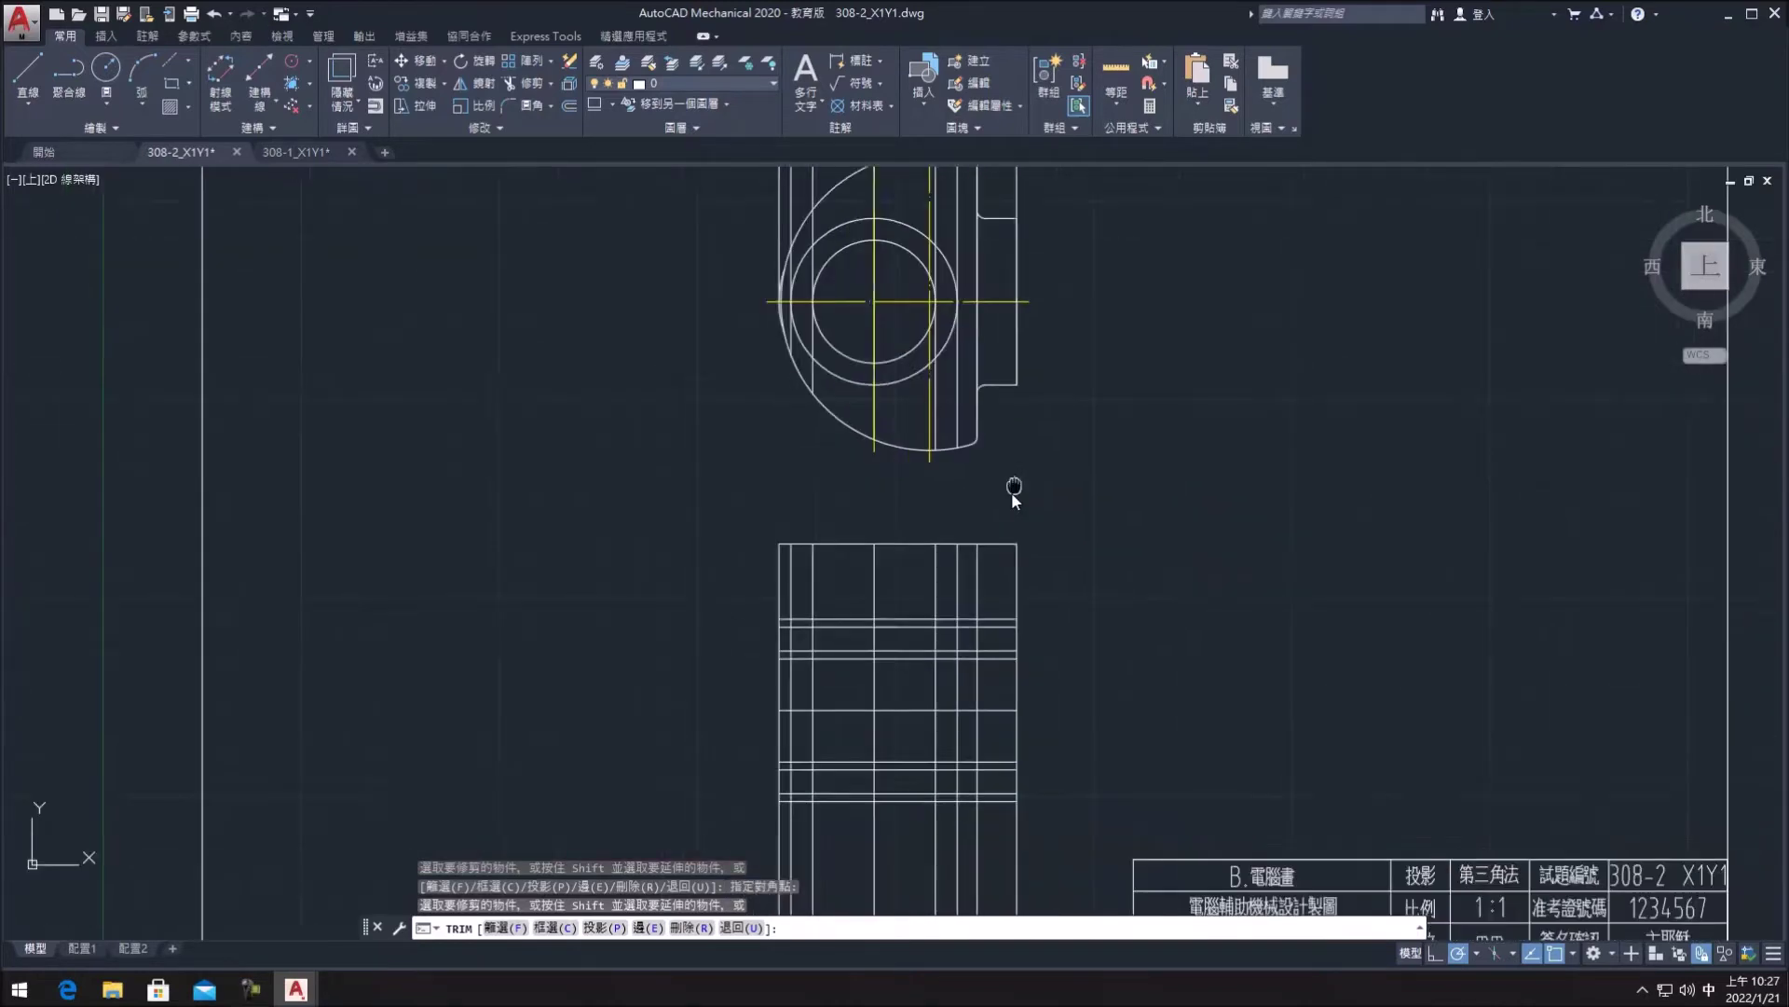
pyautogui.click(788, 557)
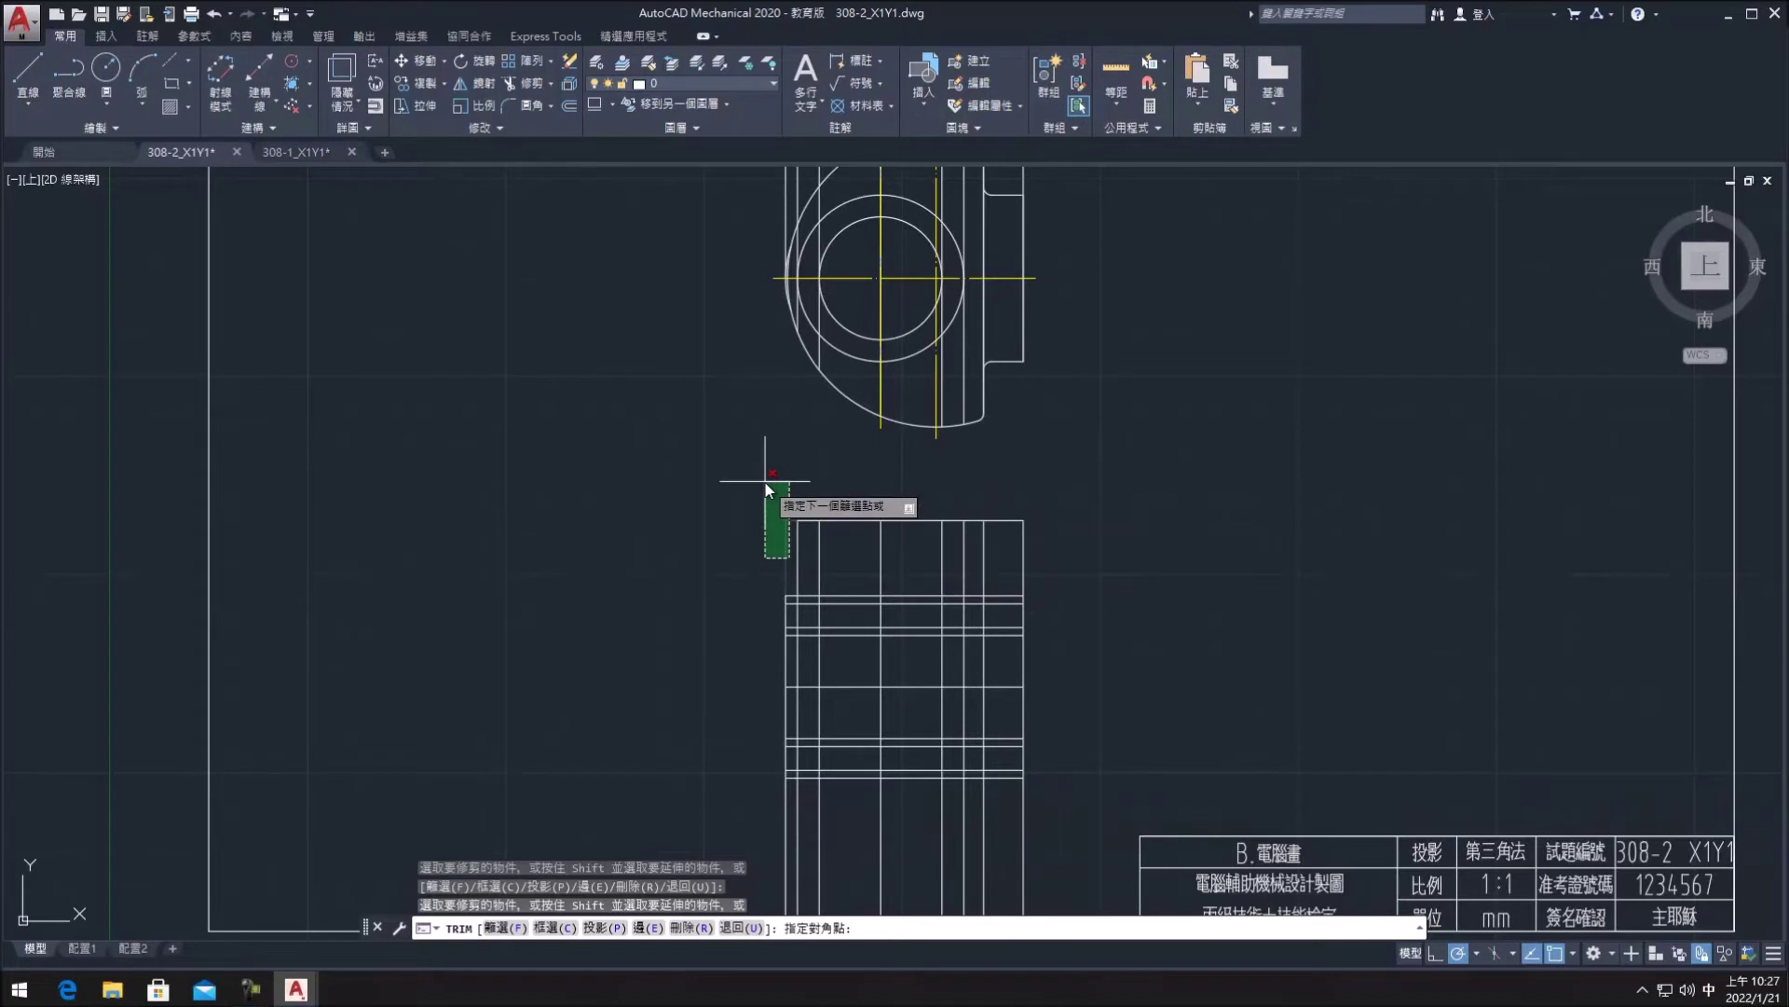
pyautogui.click(766, 483)
pyautogui.scroll(2, 1081, 531)
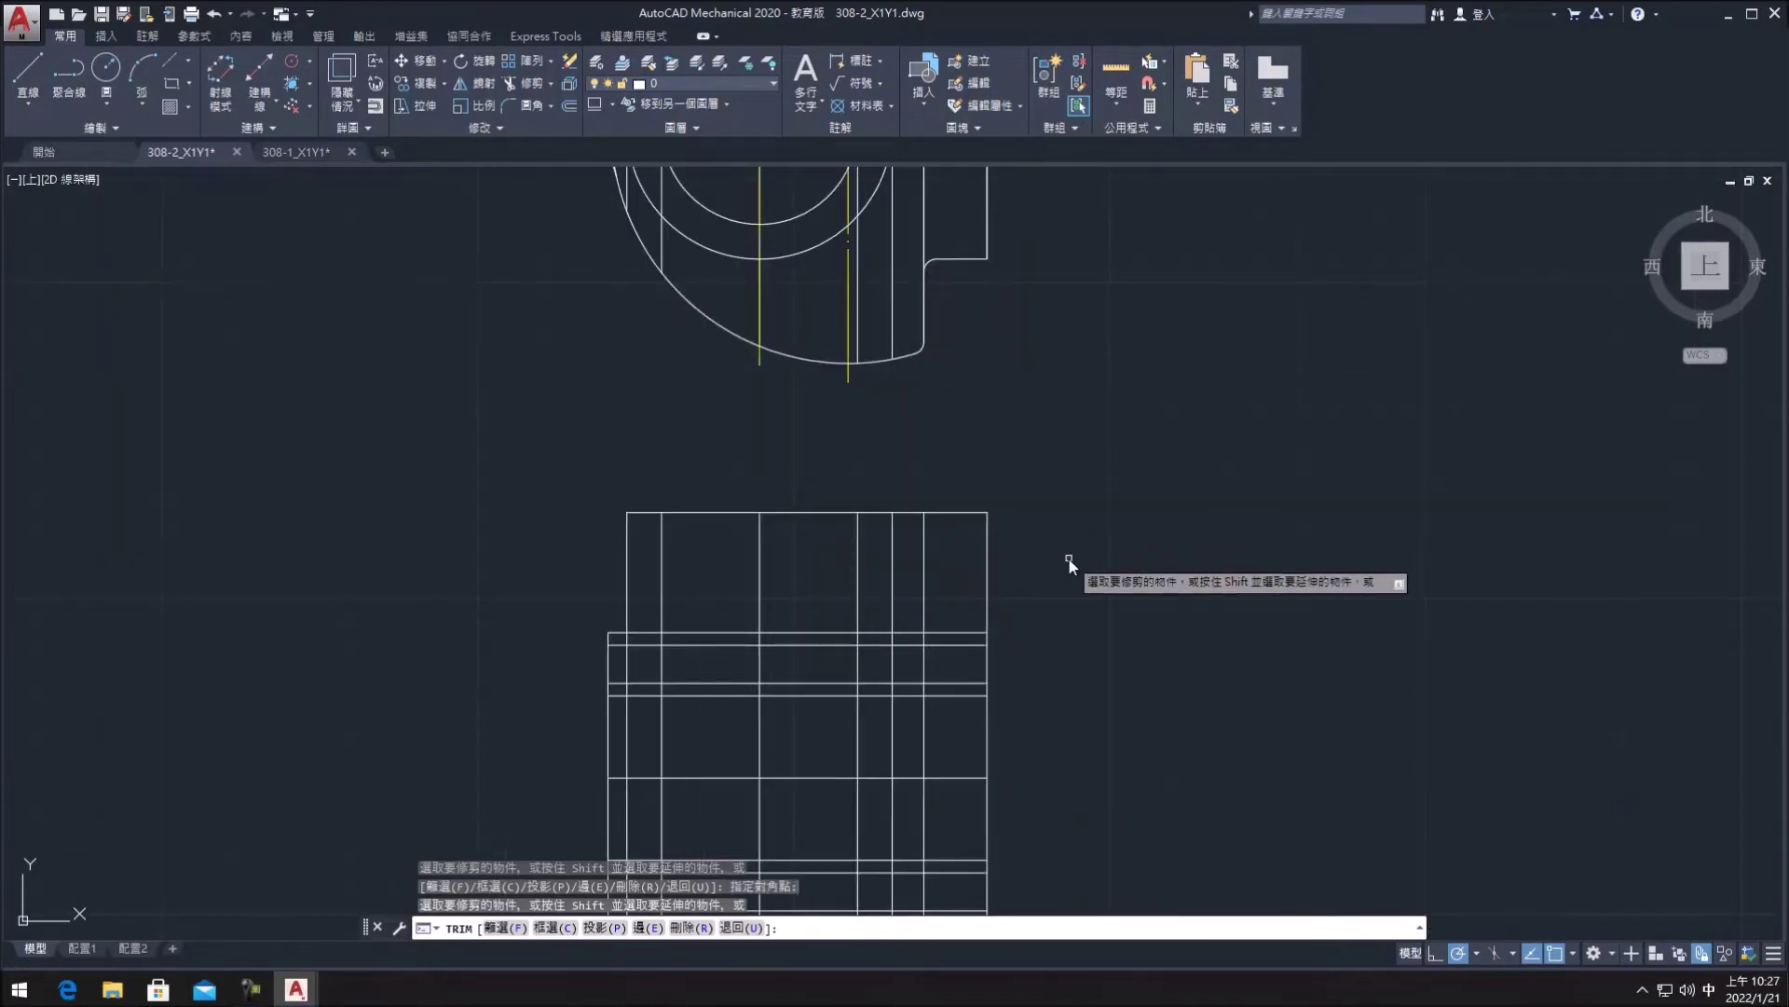
# - Trim the stray lines right of the upper block and the lower block's top-right corner
pyautogui.click(1026, 572)
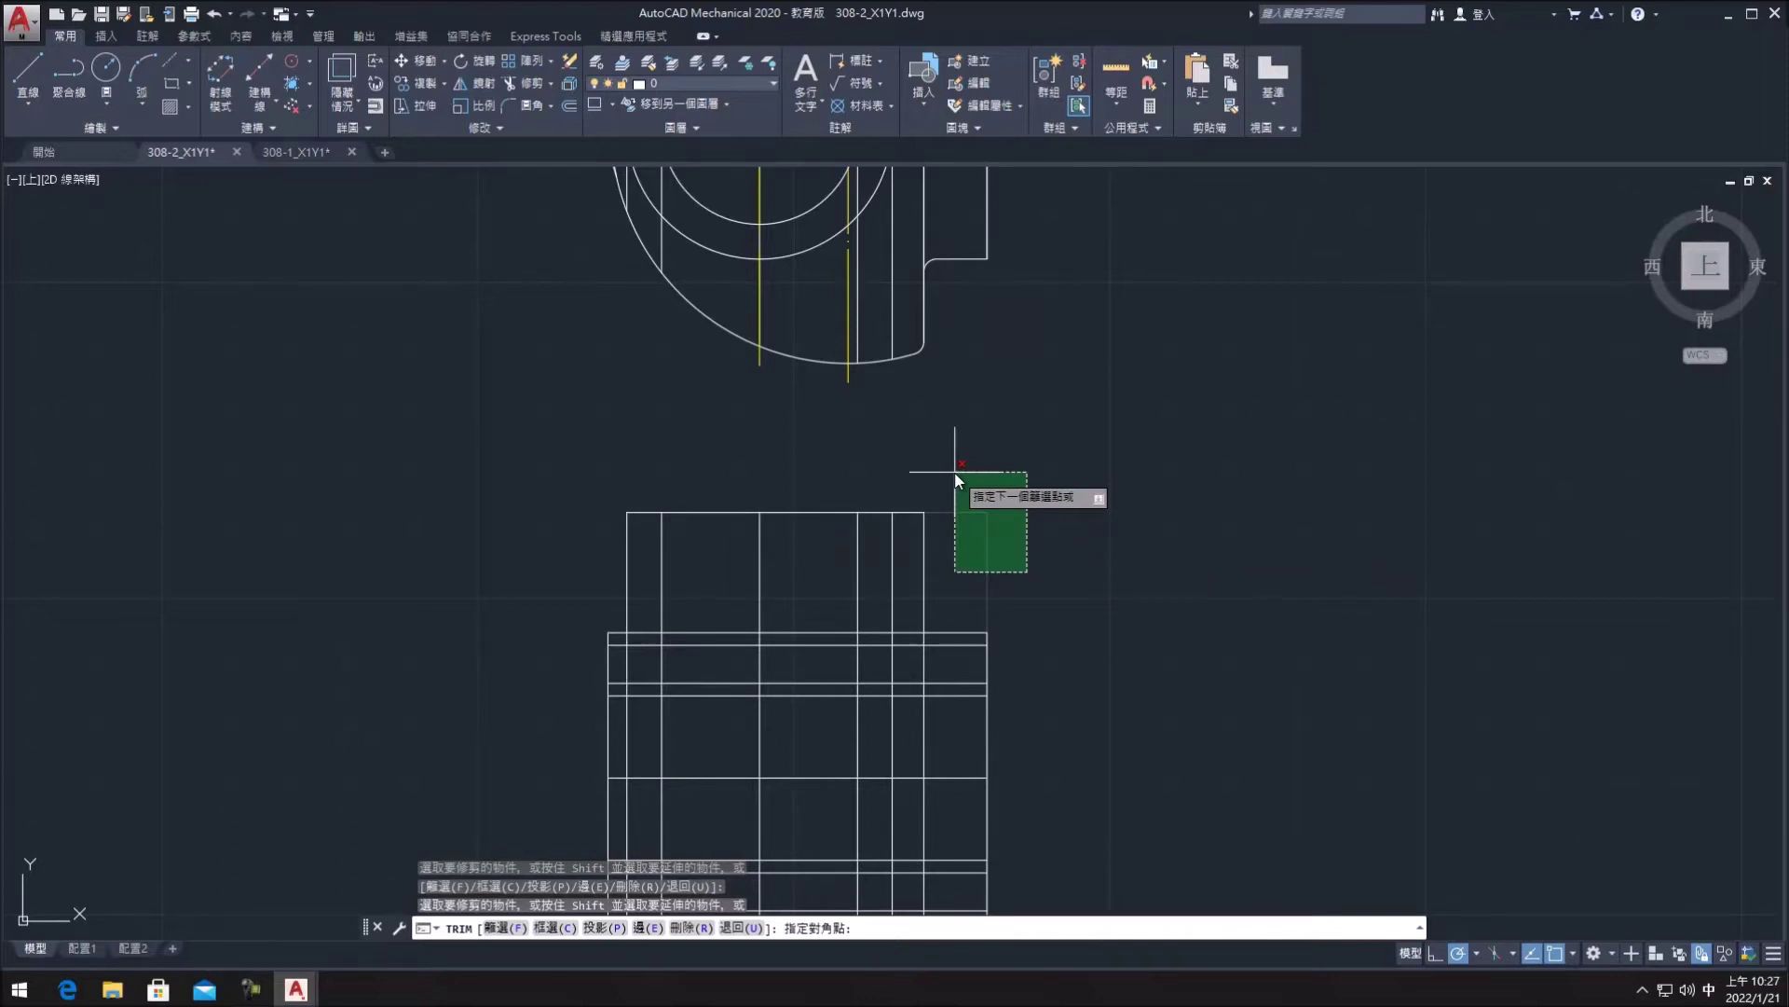
pyautogui.click(956, 473)
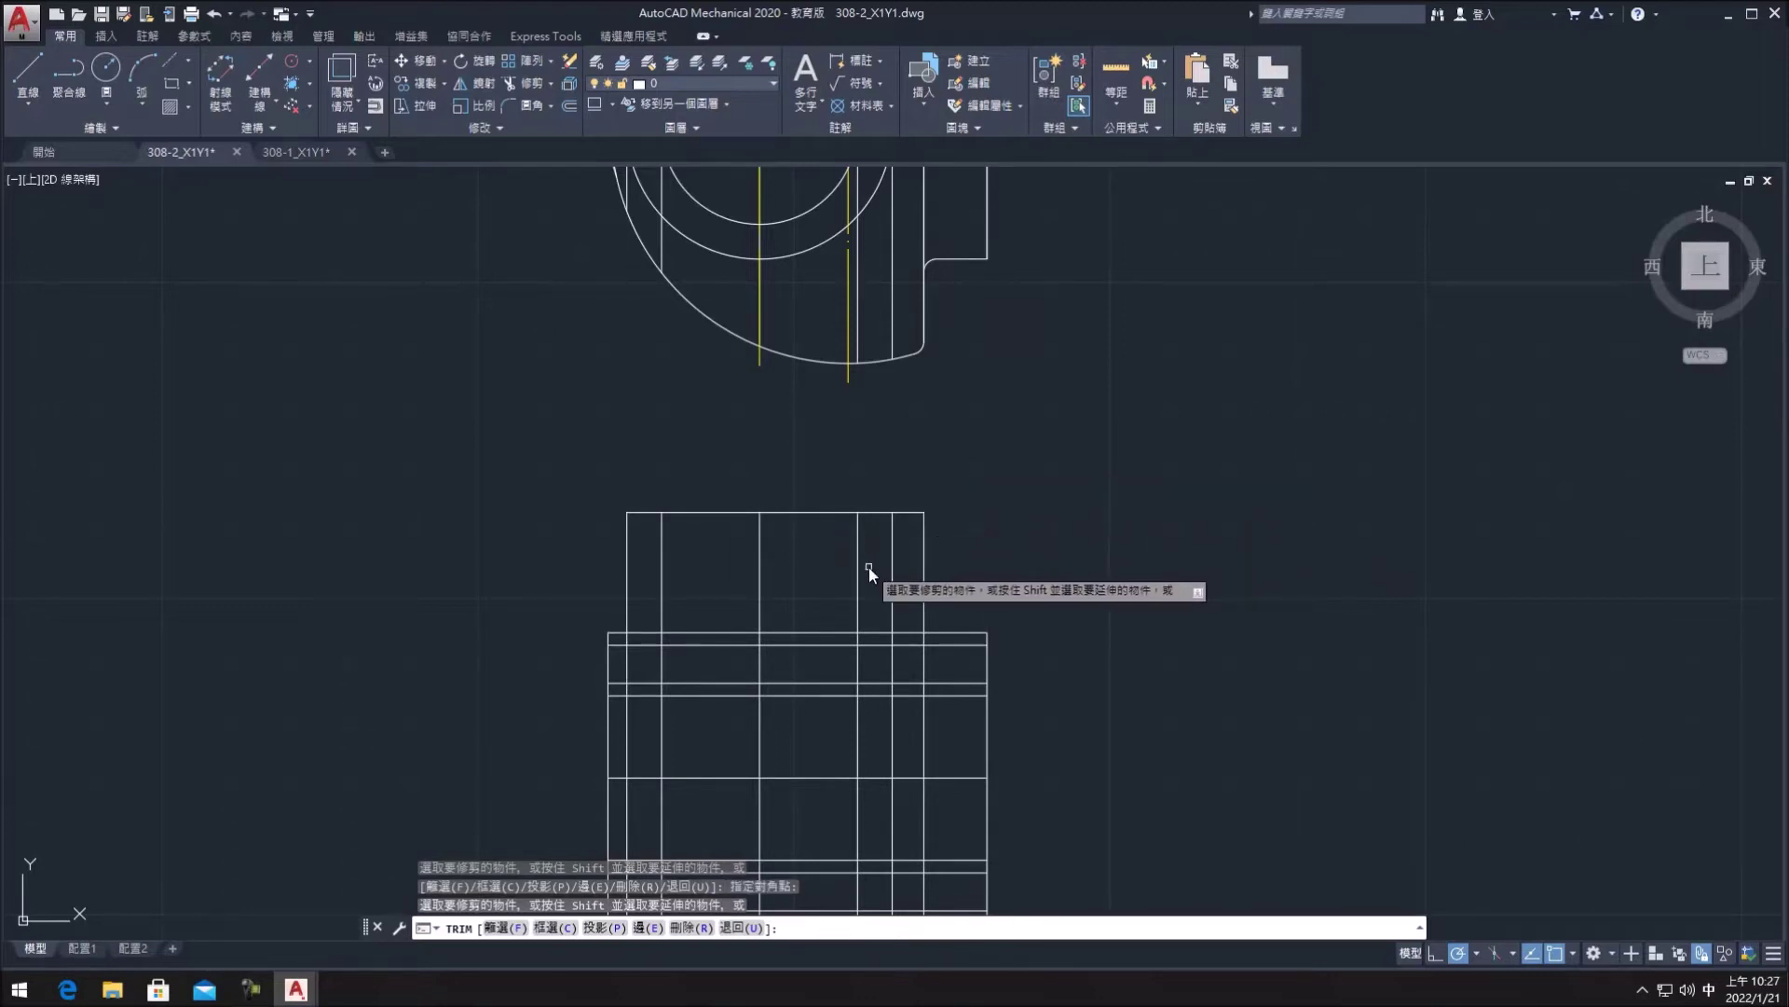
pyautogui.click(922, 582)
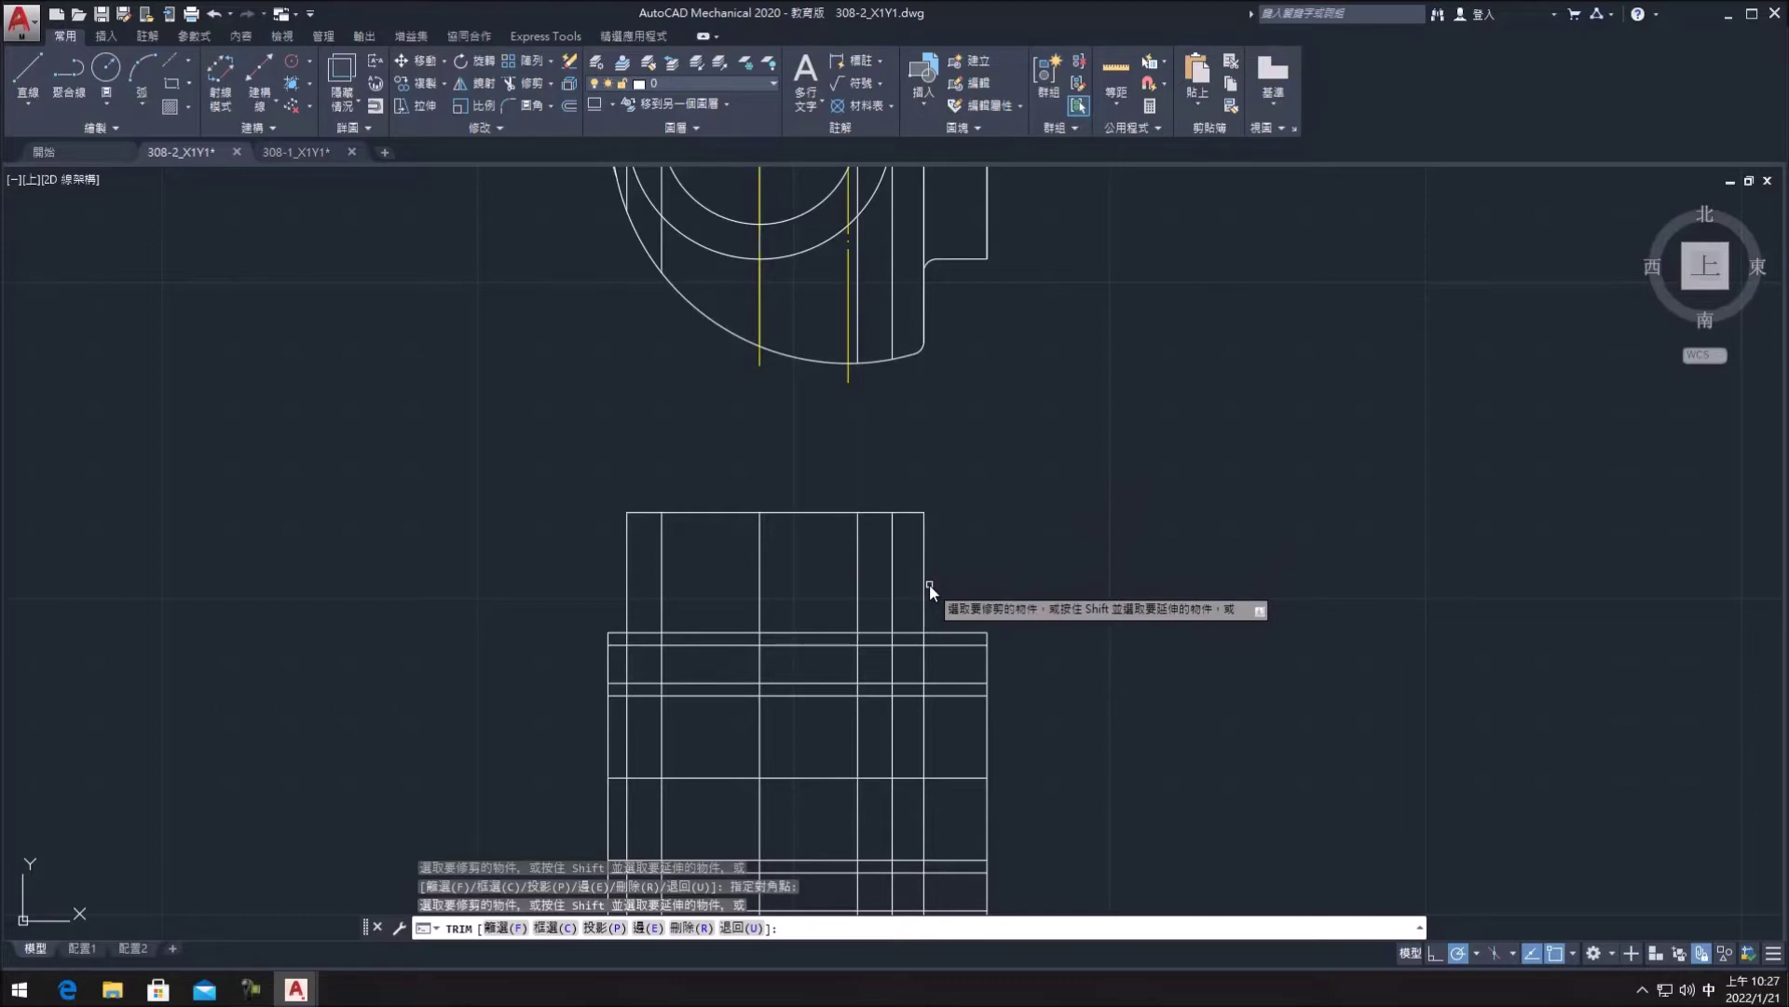
pyautogui.click(915, 513)
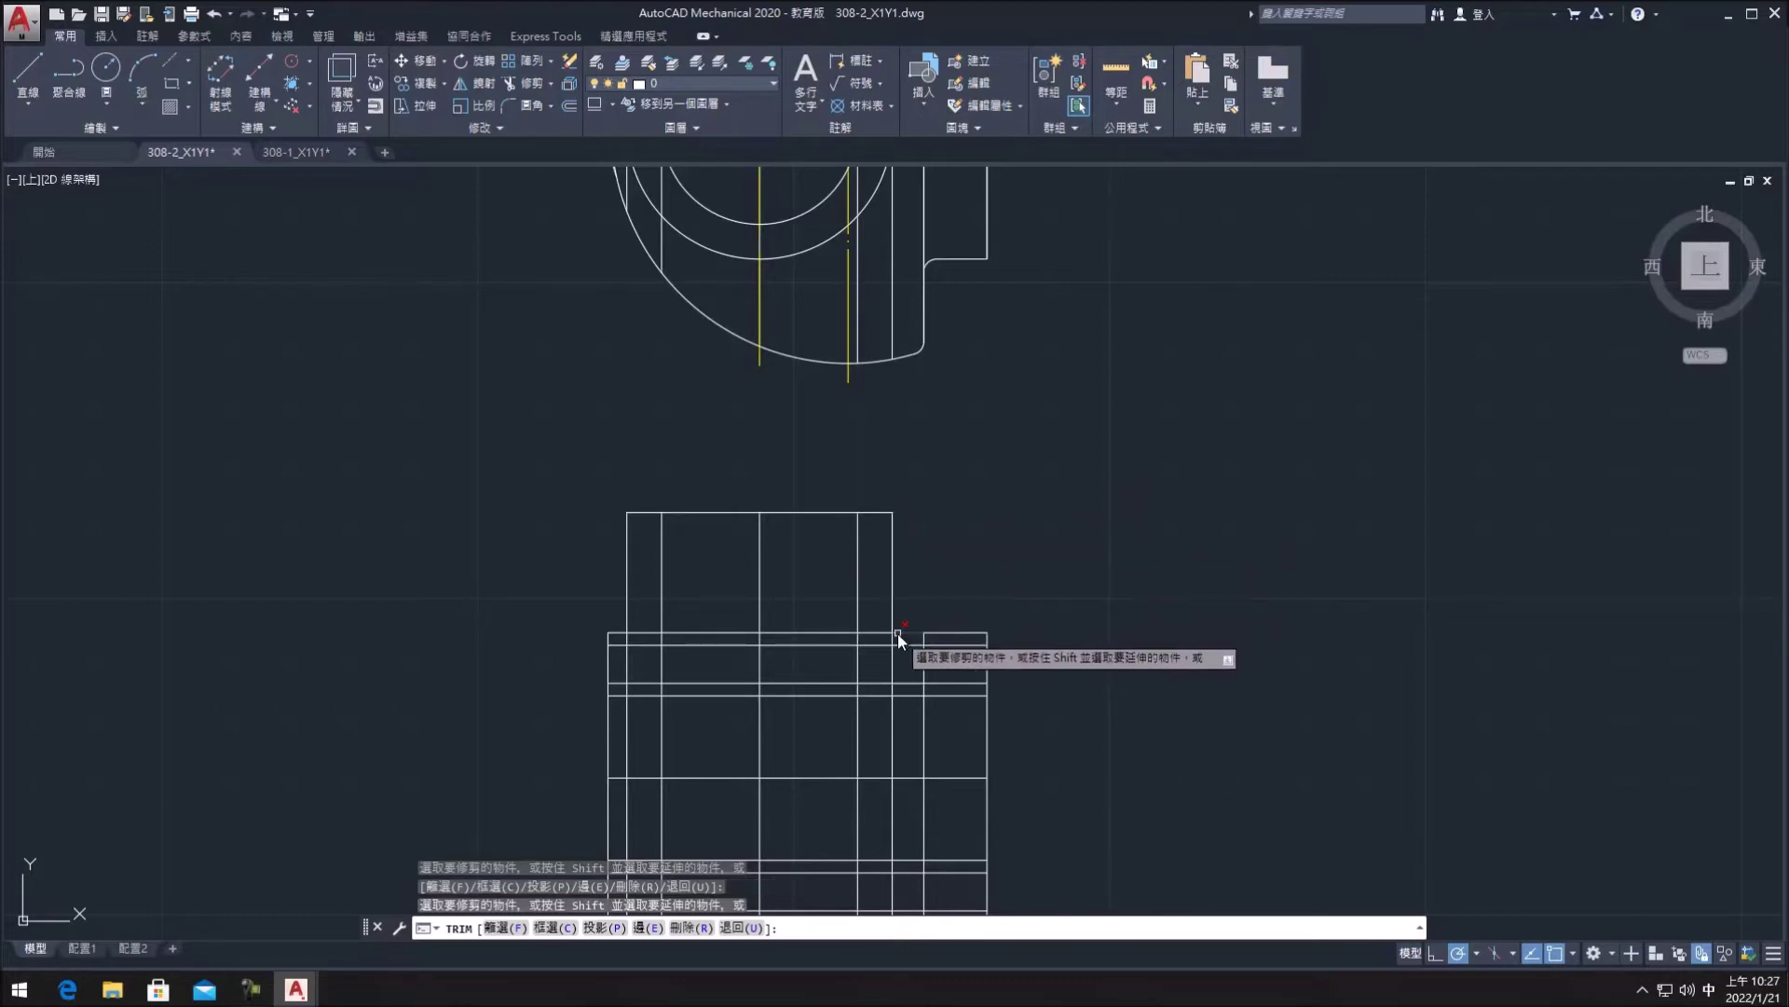
pyautogui.scroll(2, 947, 578)
pyautogui.click(993, 665)
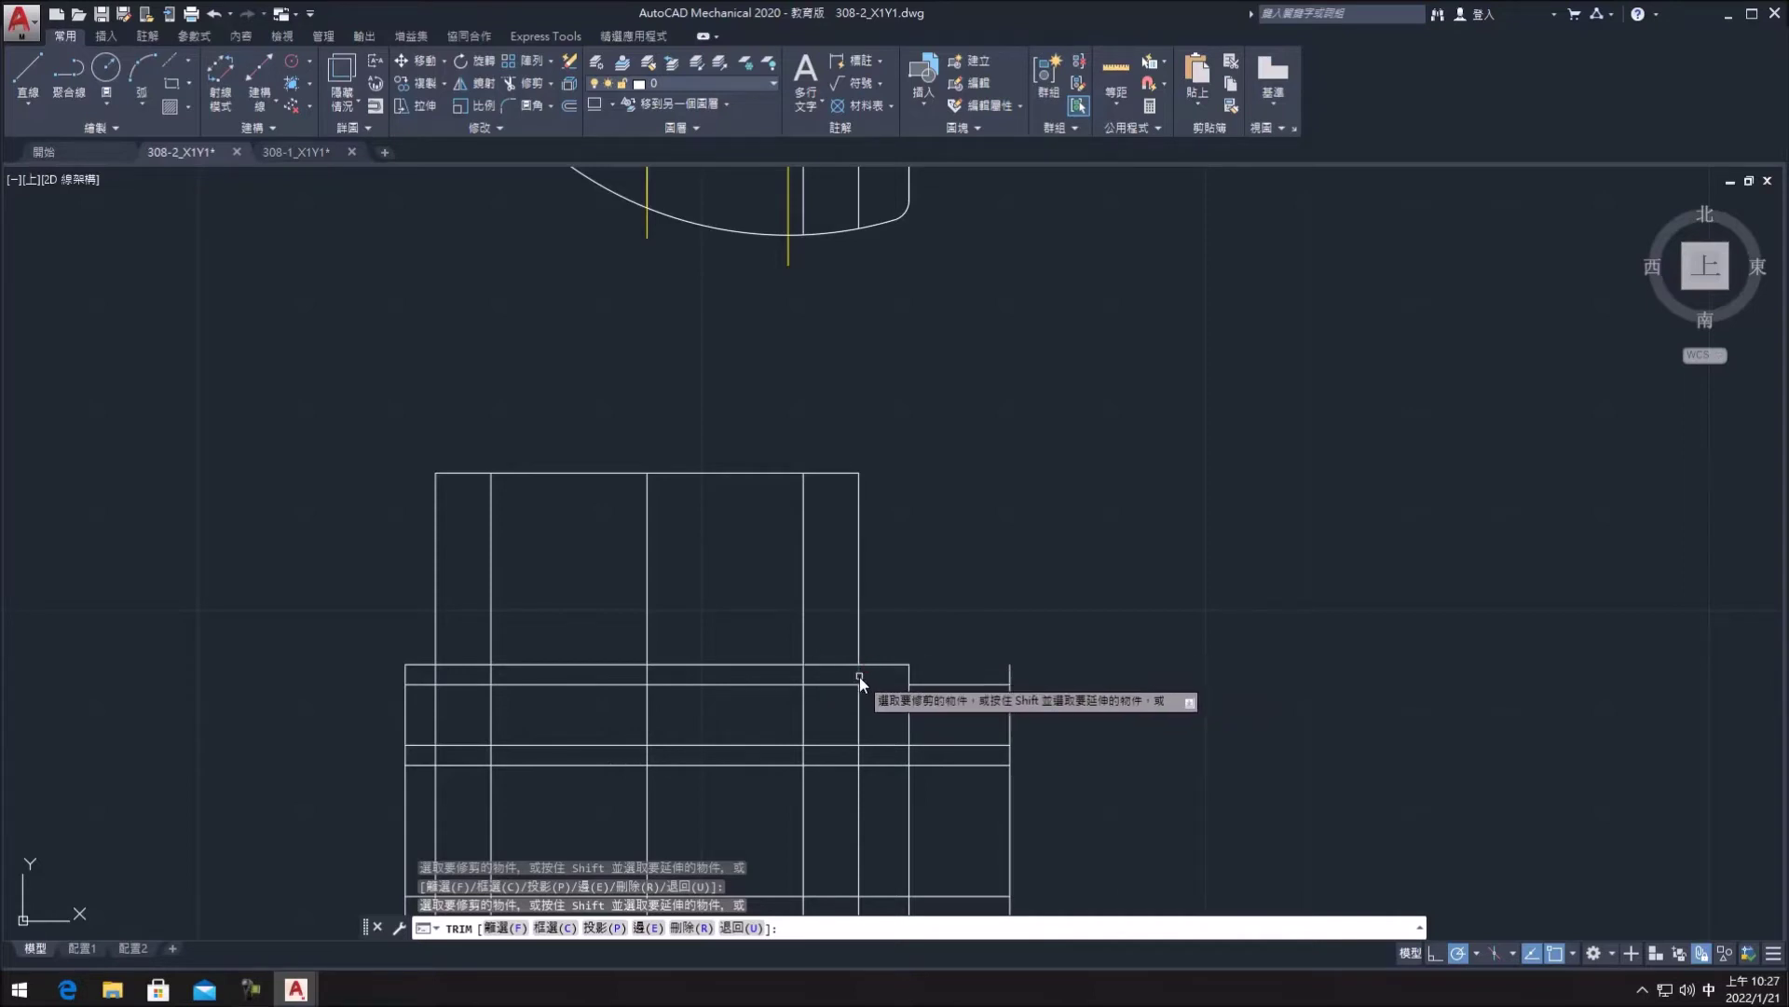
# - Trim the top-edge segments and vertical stub to form the shoulder step
pyautogui.click(833, 667)
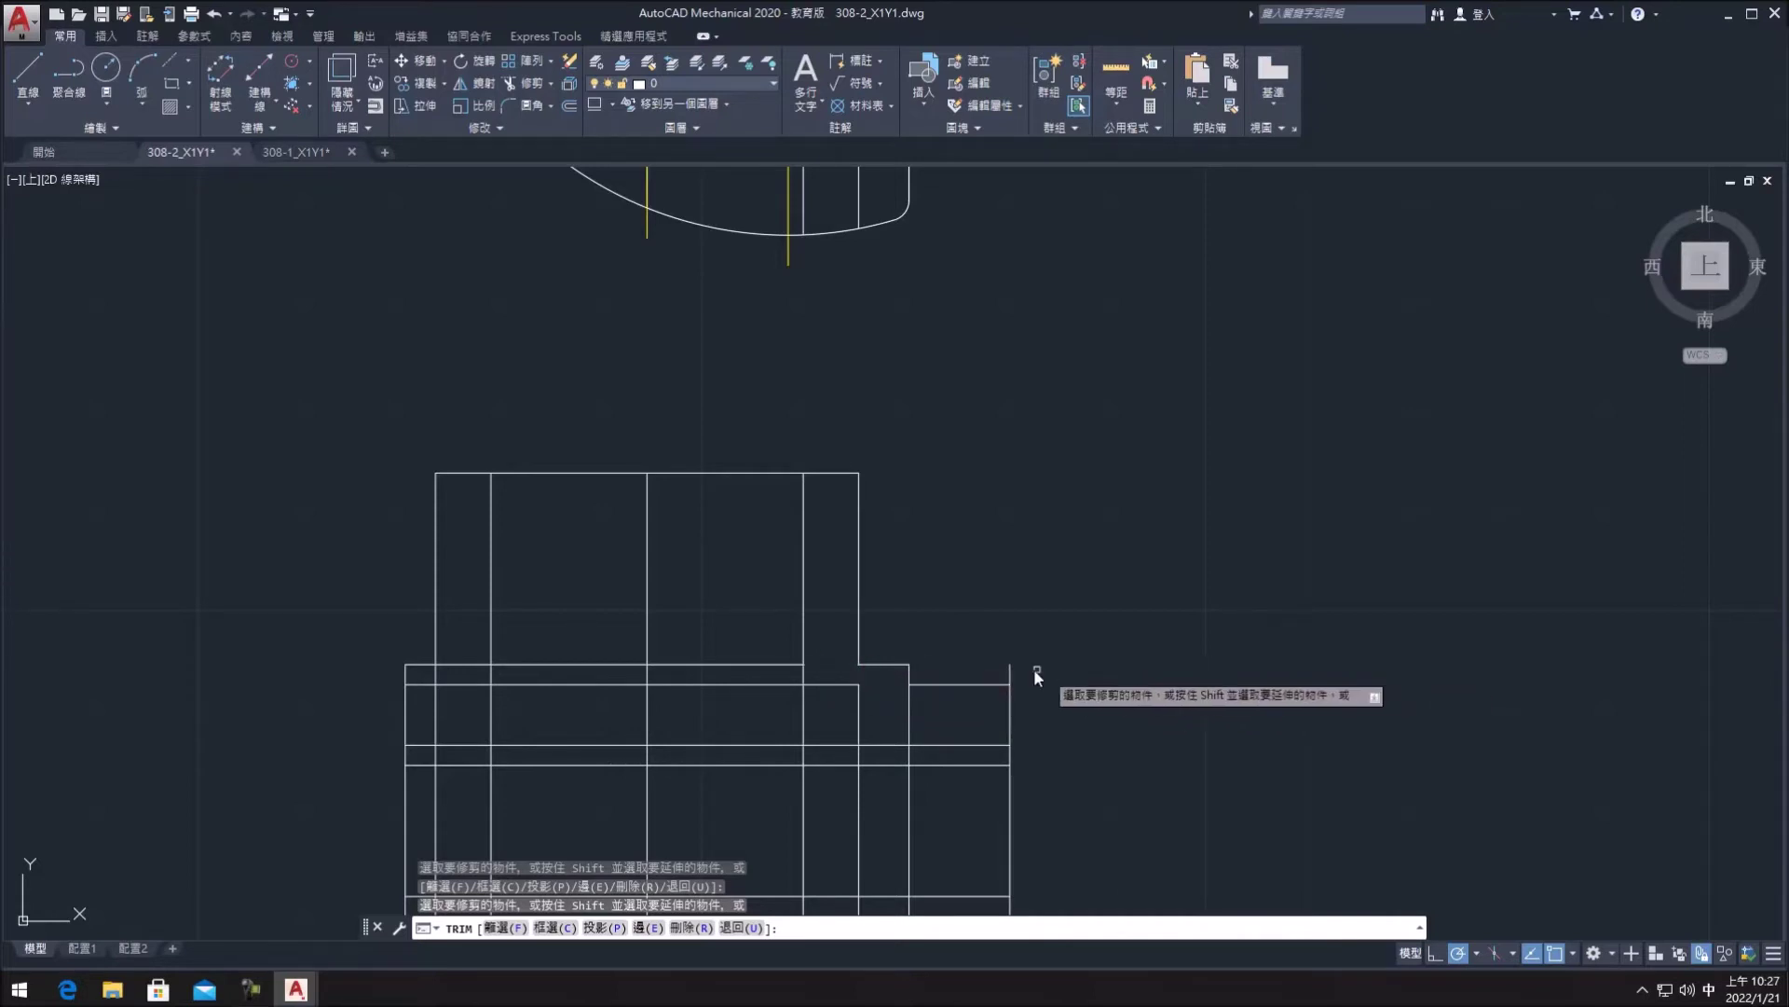
pyautogui.click(1015, 671)
pyautogui.click(920, 686)
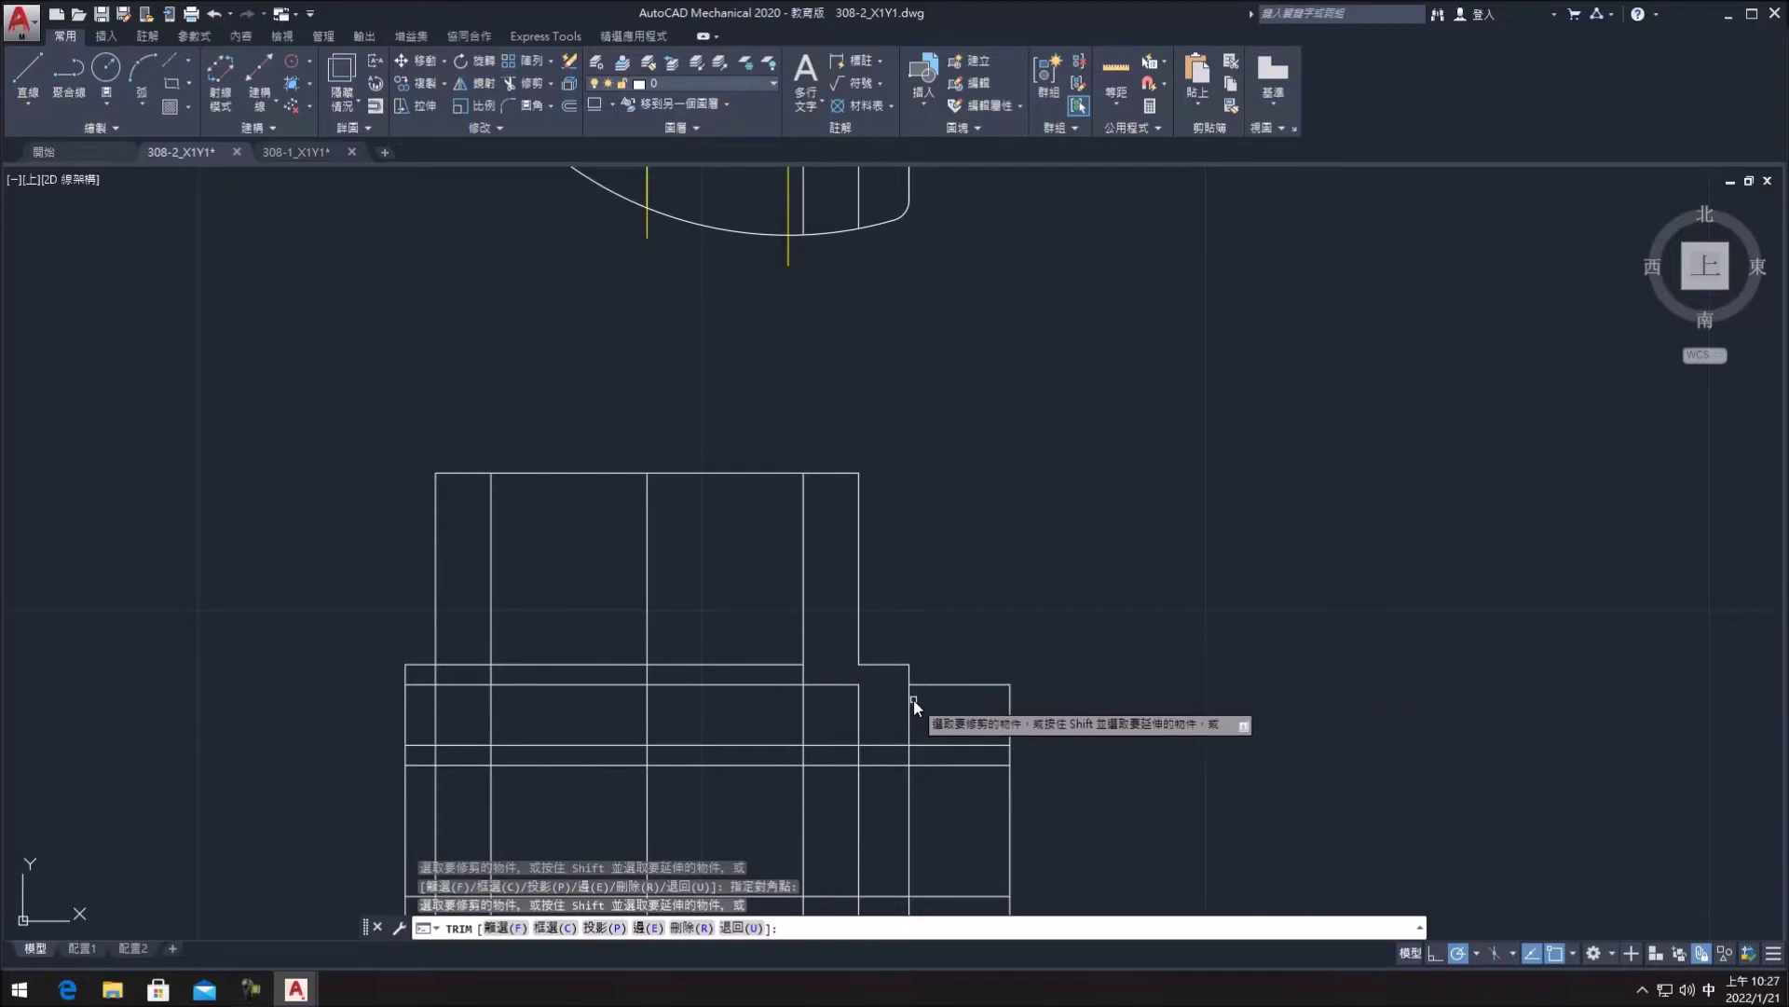
pyautogui.click(908, 697)
pyautogui.moveTo(972, 742); pyautogui.dragTo(975, 653, button='middle')
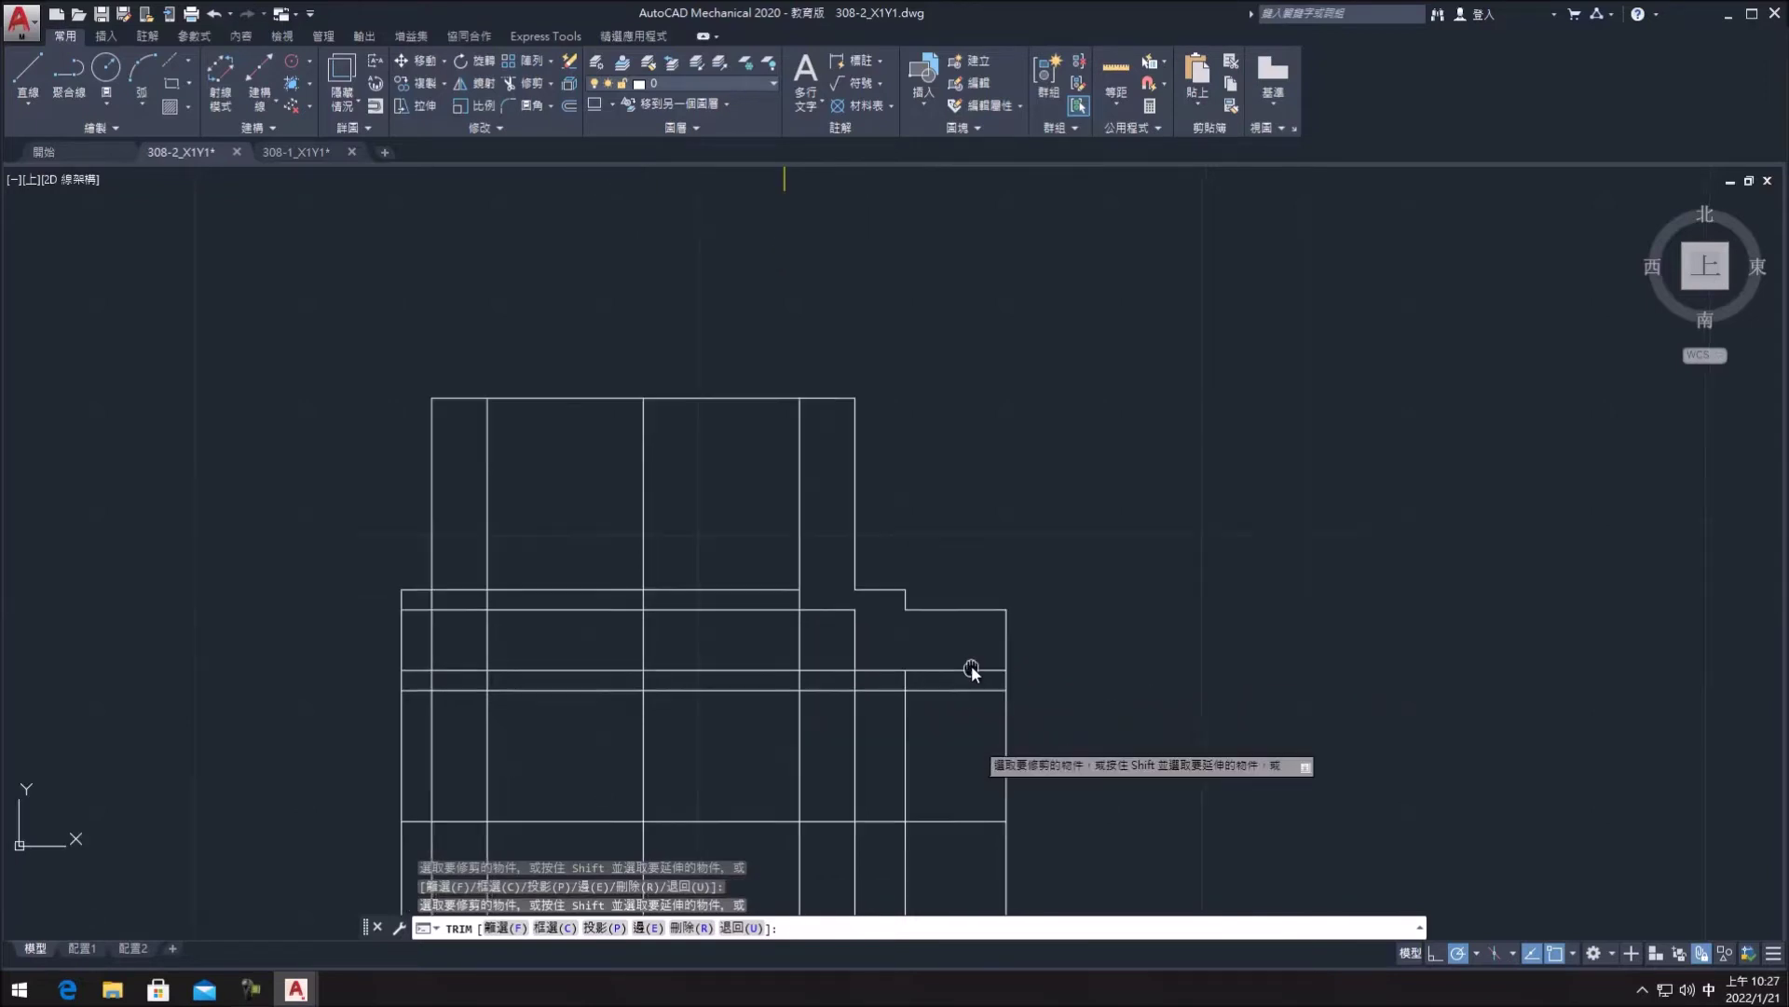
pyautogui.scroll(-2, 977, 652)
pyautogui.moveTo(1194, 750); pyautogui.dragTo(1110, 564, button='middle')
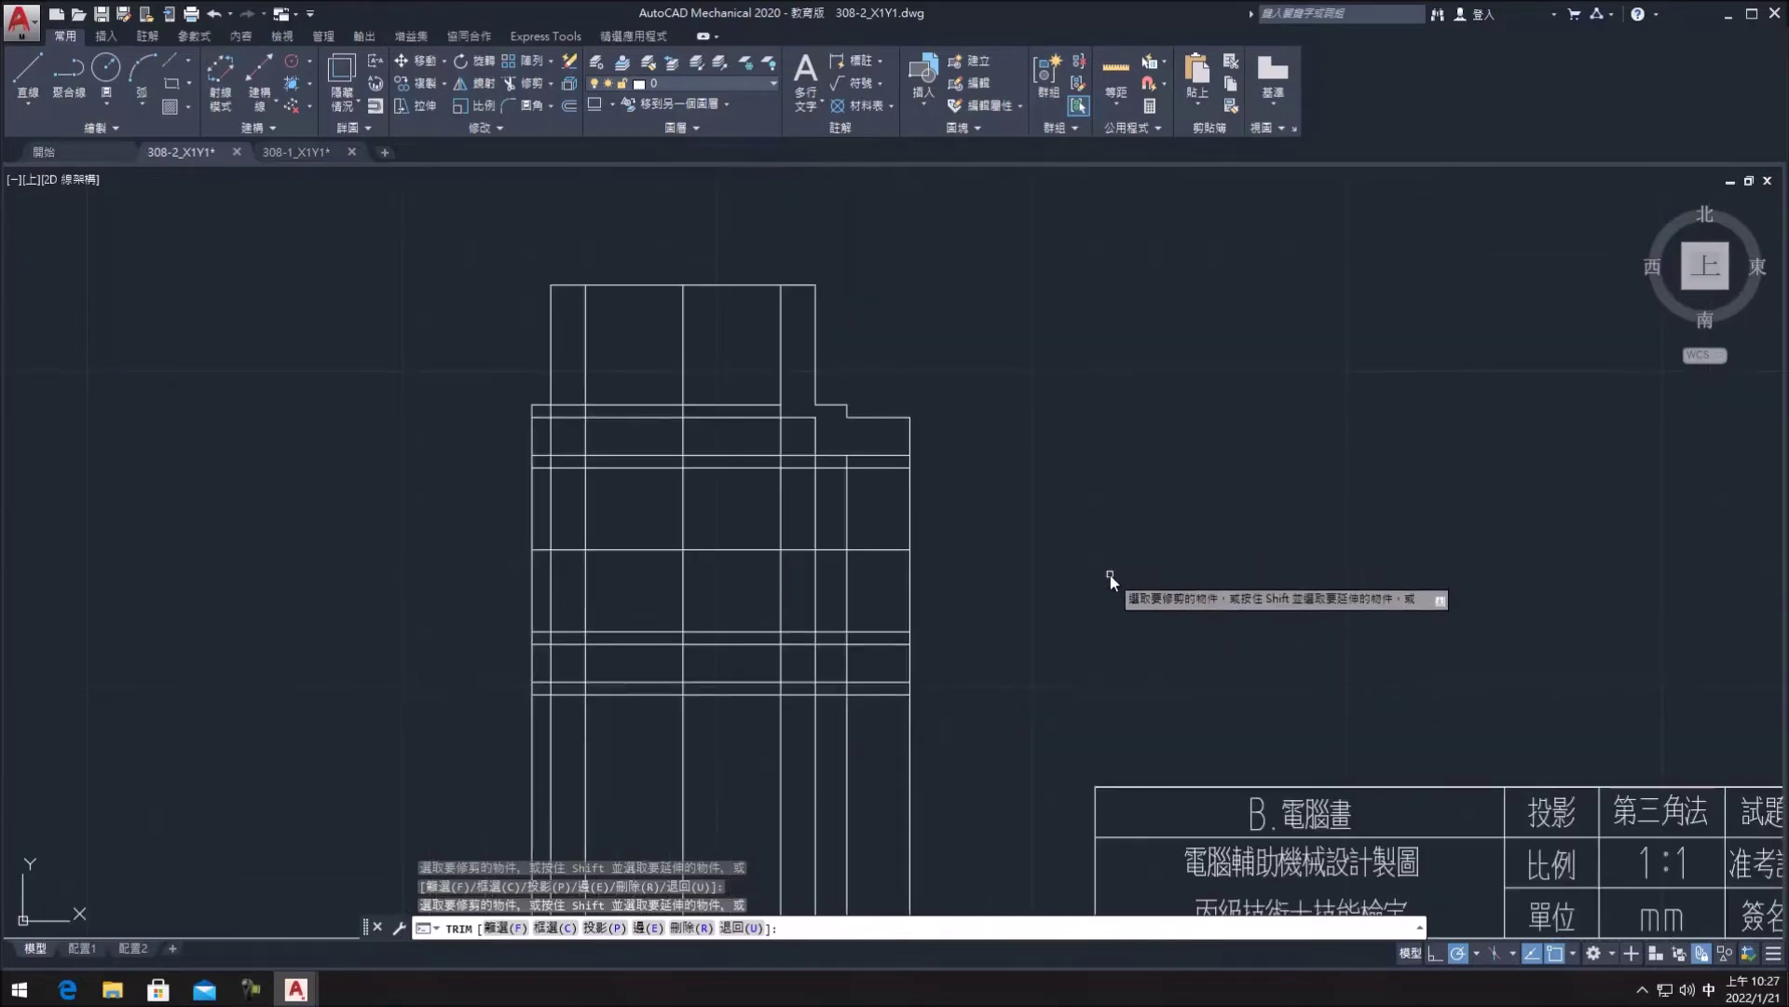
# - Trim the inner vertical line pieces and short stub at the shoulder
pyautogui.click(846, 596)
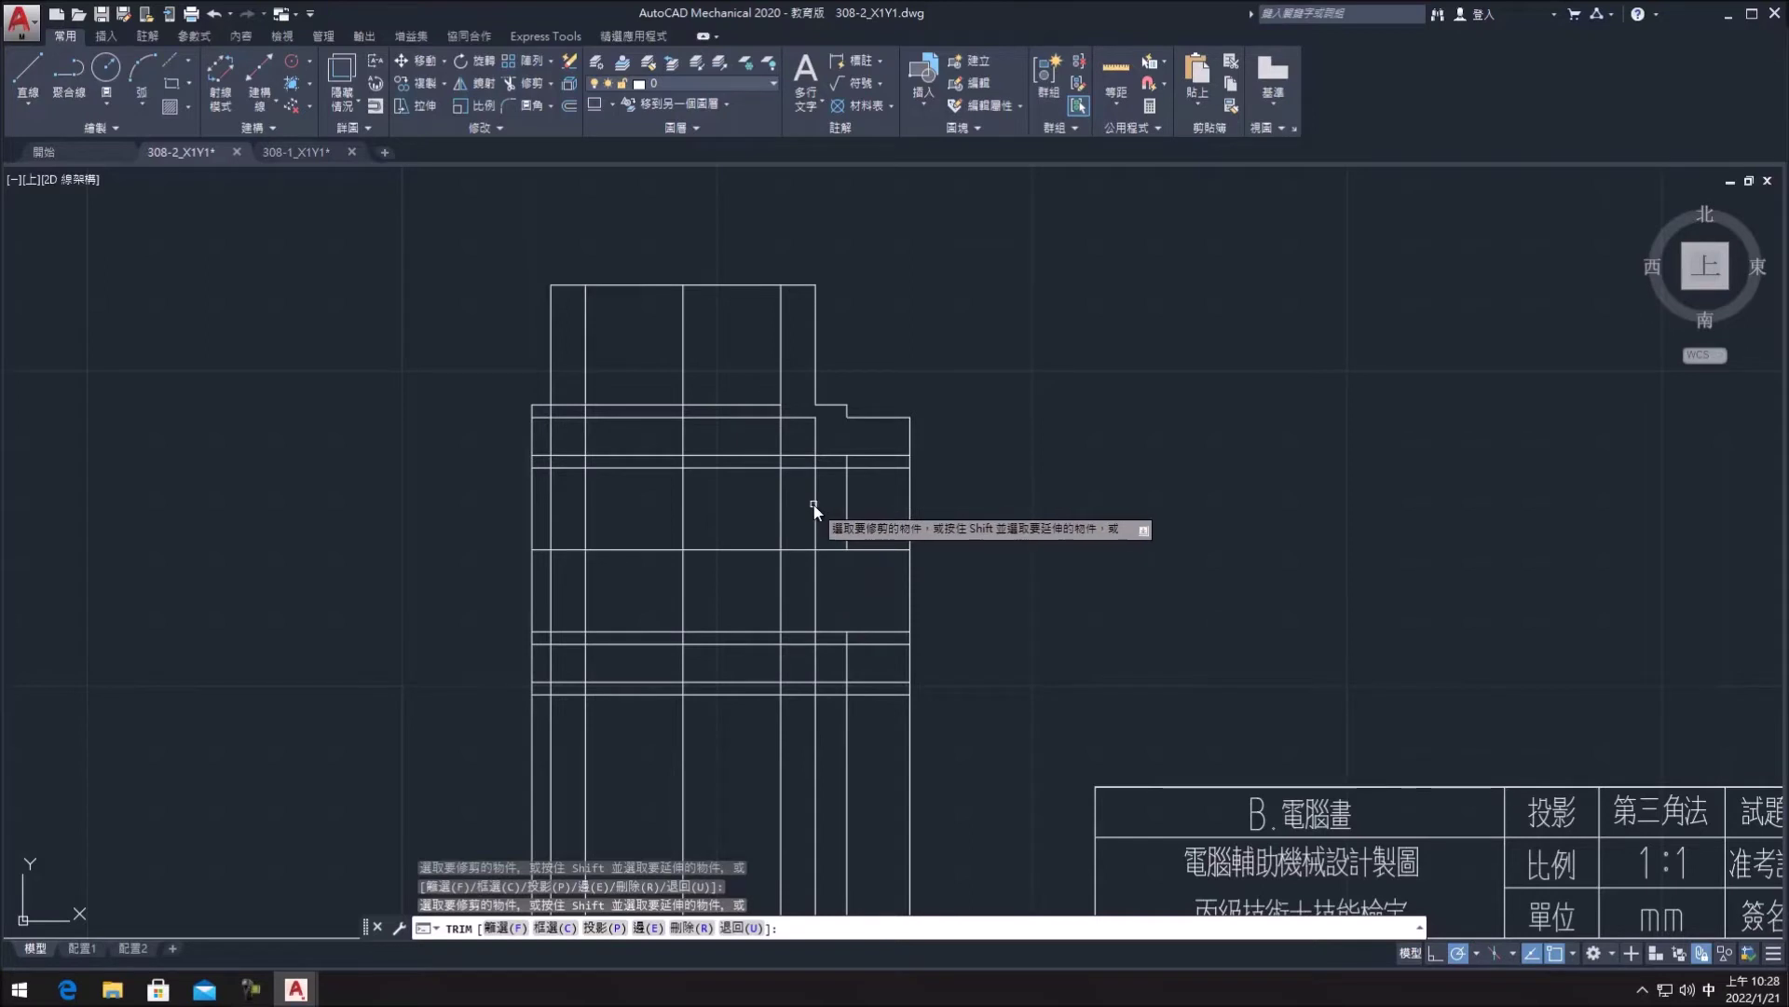
pyautogui.click(816, 511)
pyautogui.click(816, 576)
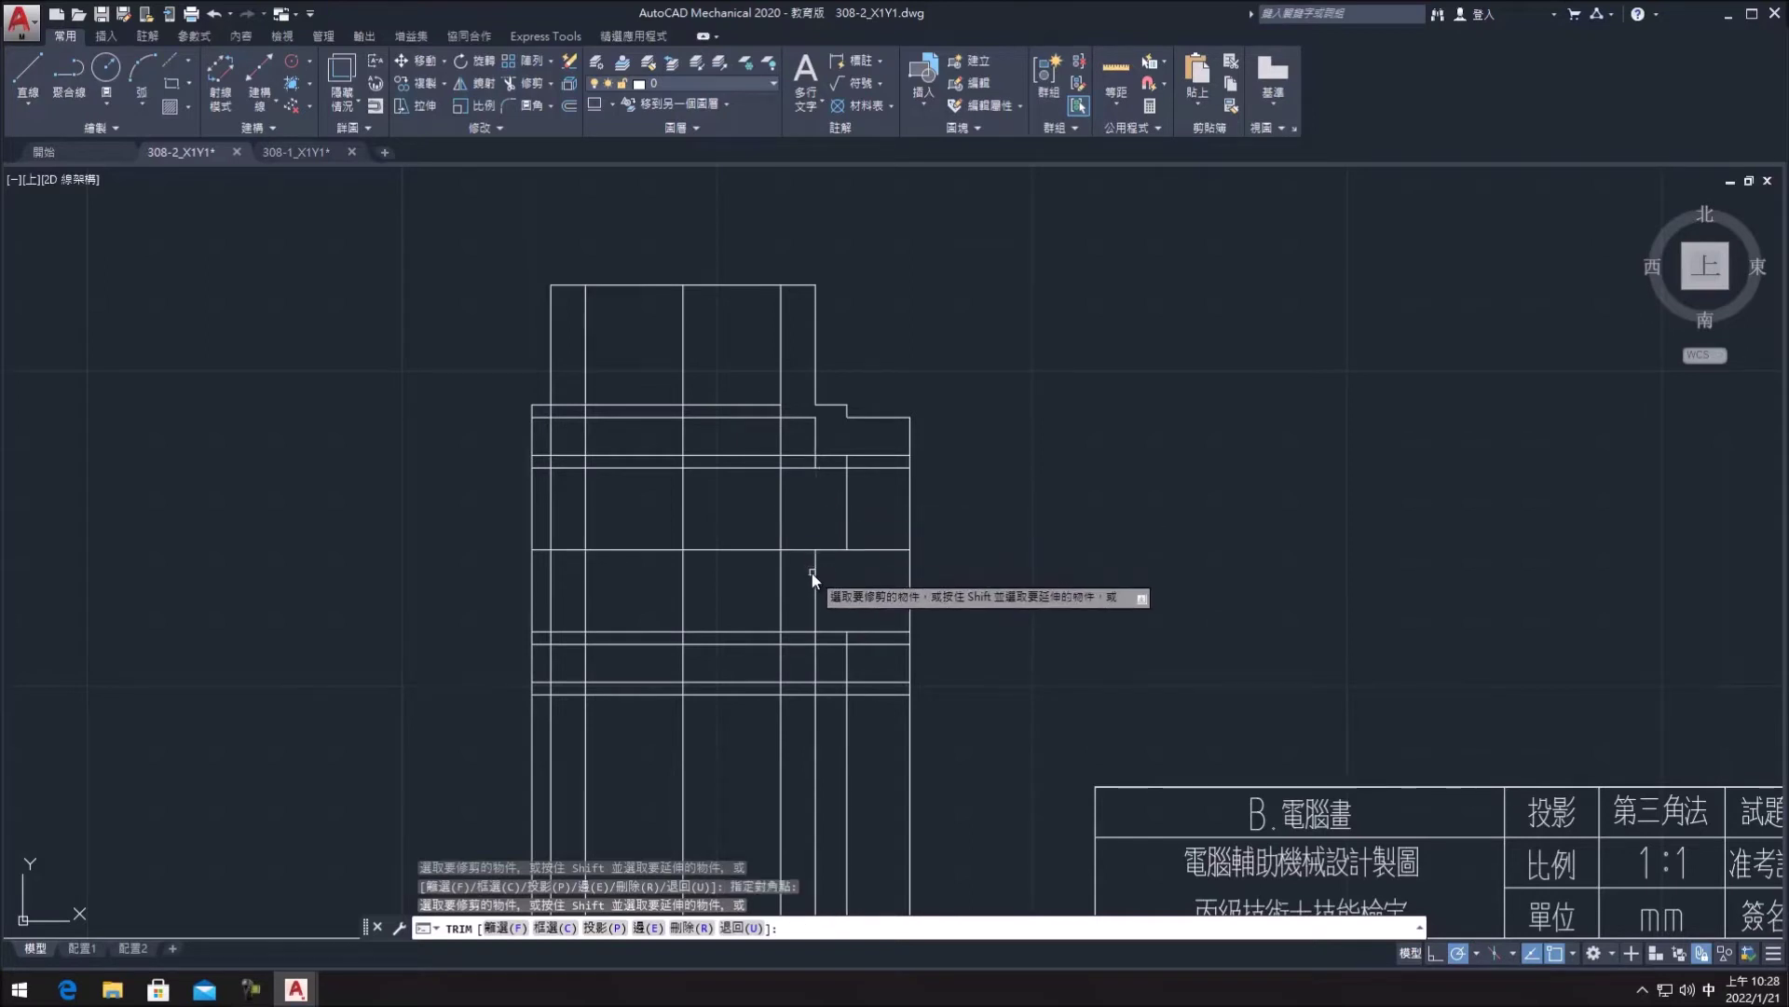
pyautogui.click(848, 495)
pyautogui.scroll(2, 828, 418)
pyautogui.click(864, 488)
pyautogui.click(847, 489)
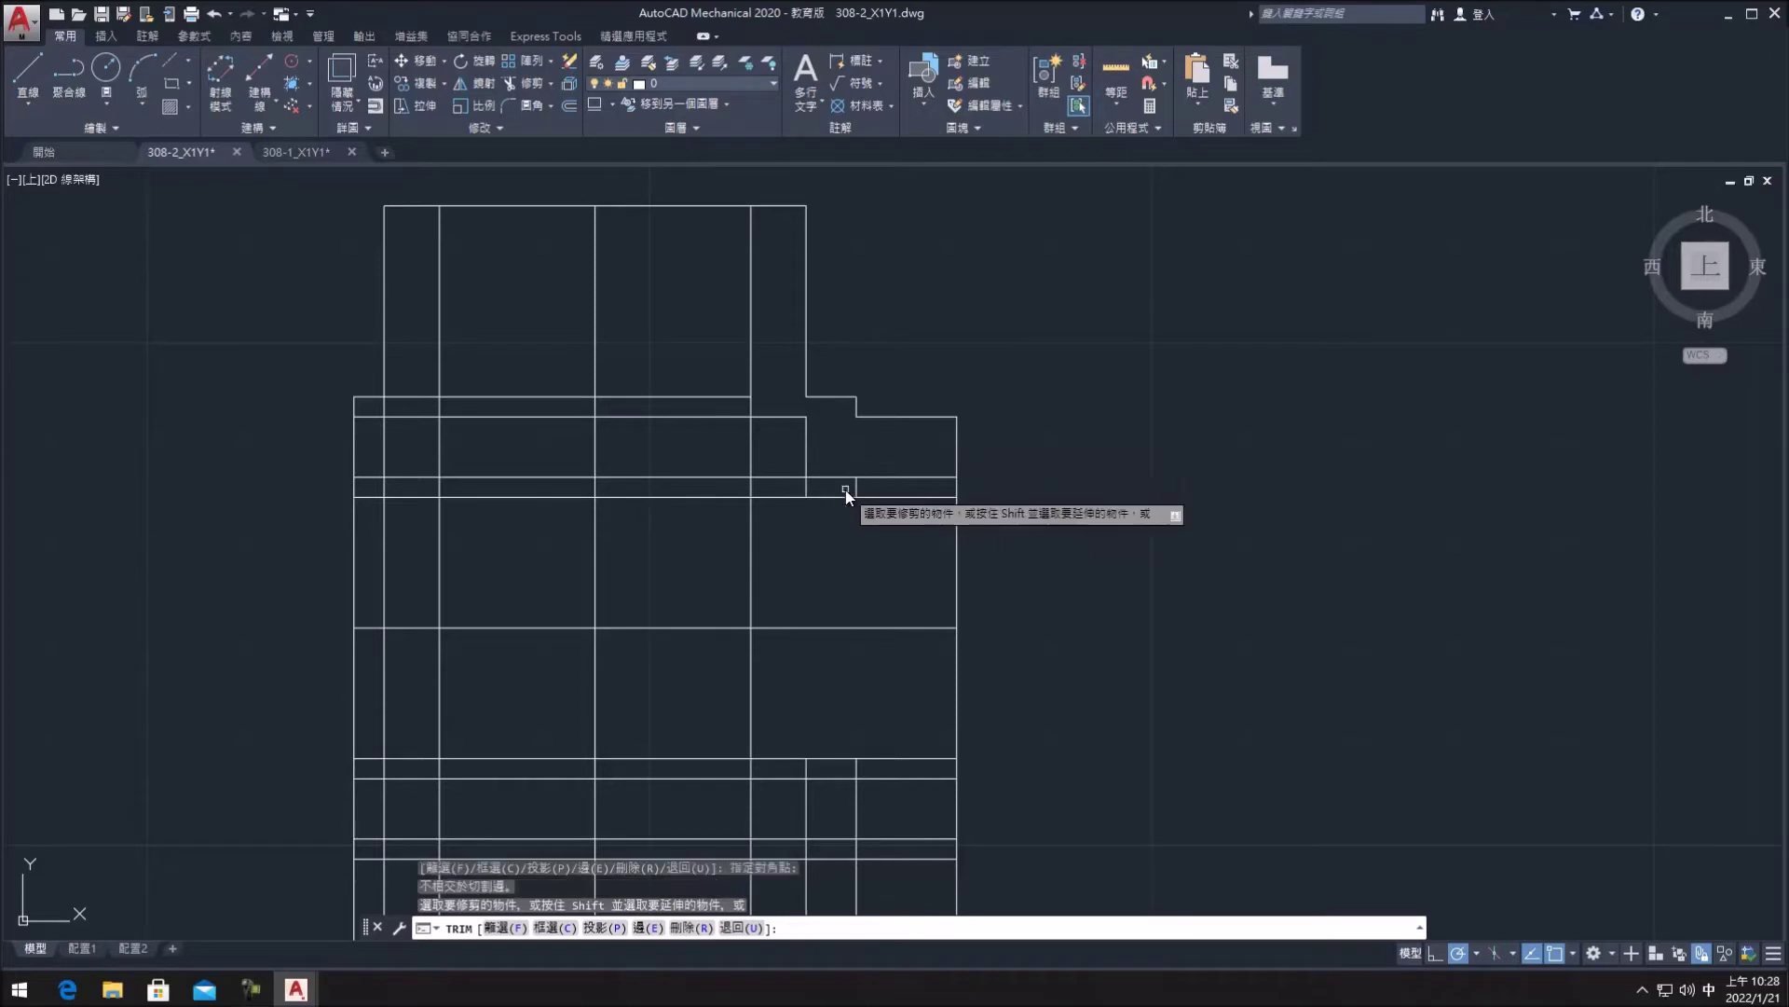
pyautogui.click(806, 453)
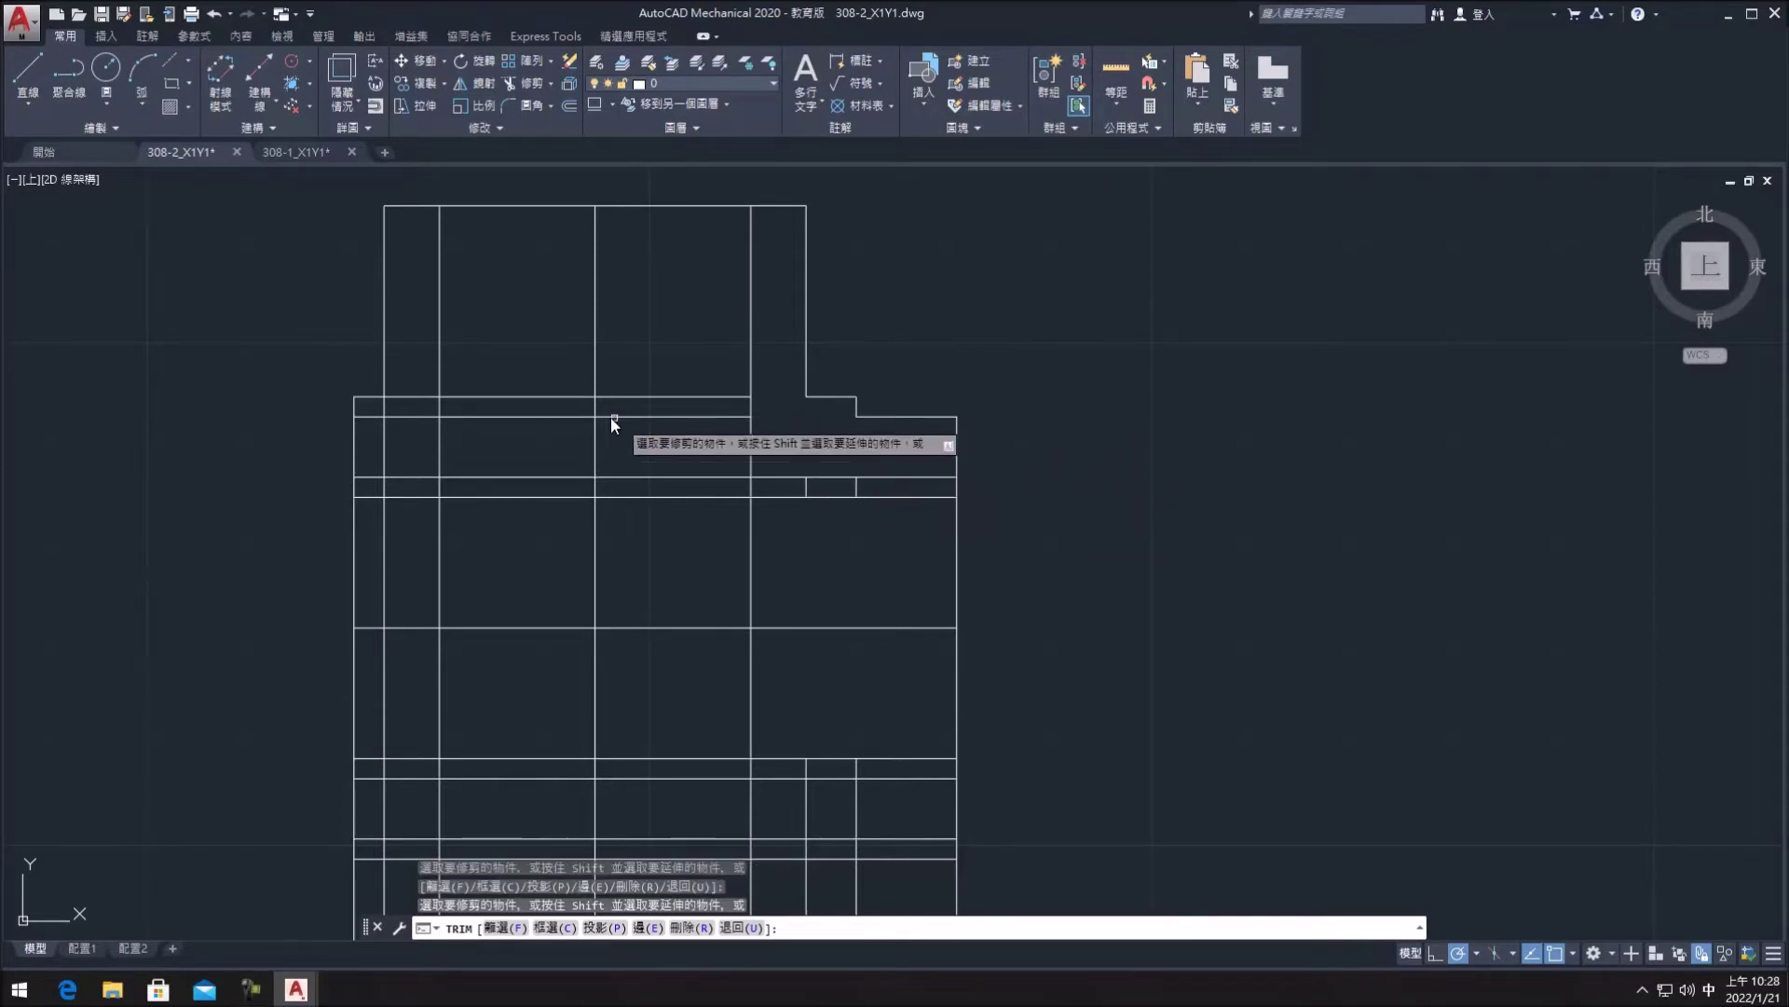
# - Trim the left edge lines below the flange and its short horizontal segments
pyautogui.scroll(-2, 418, 439)
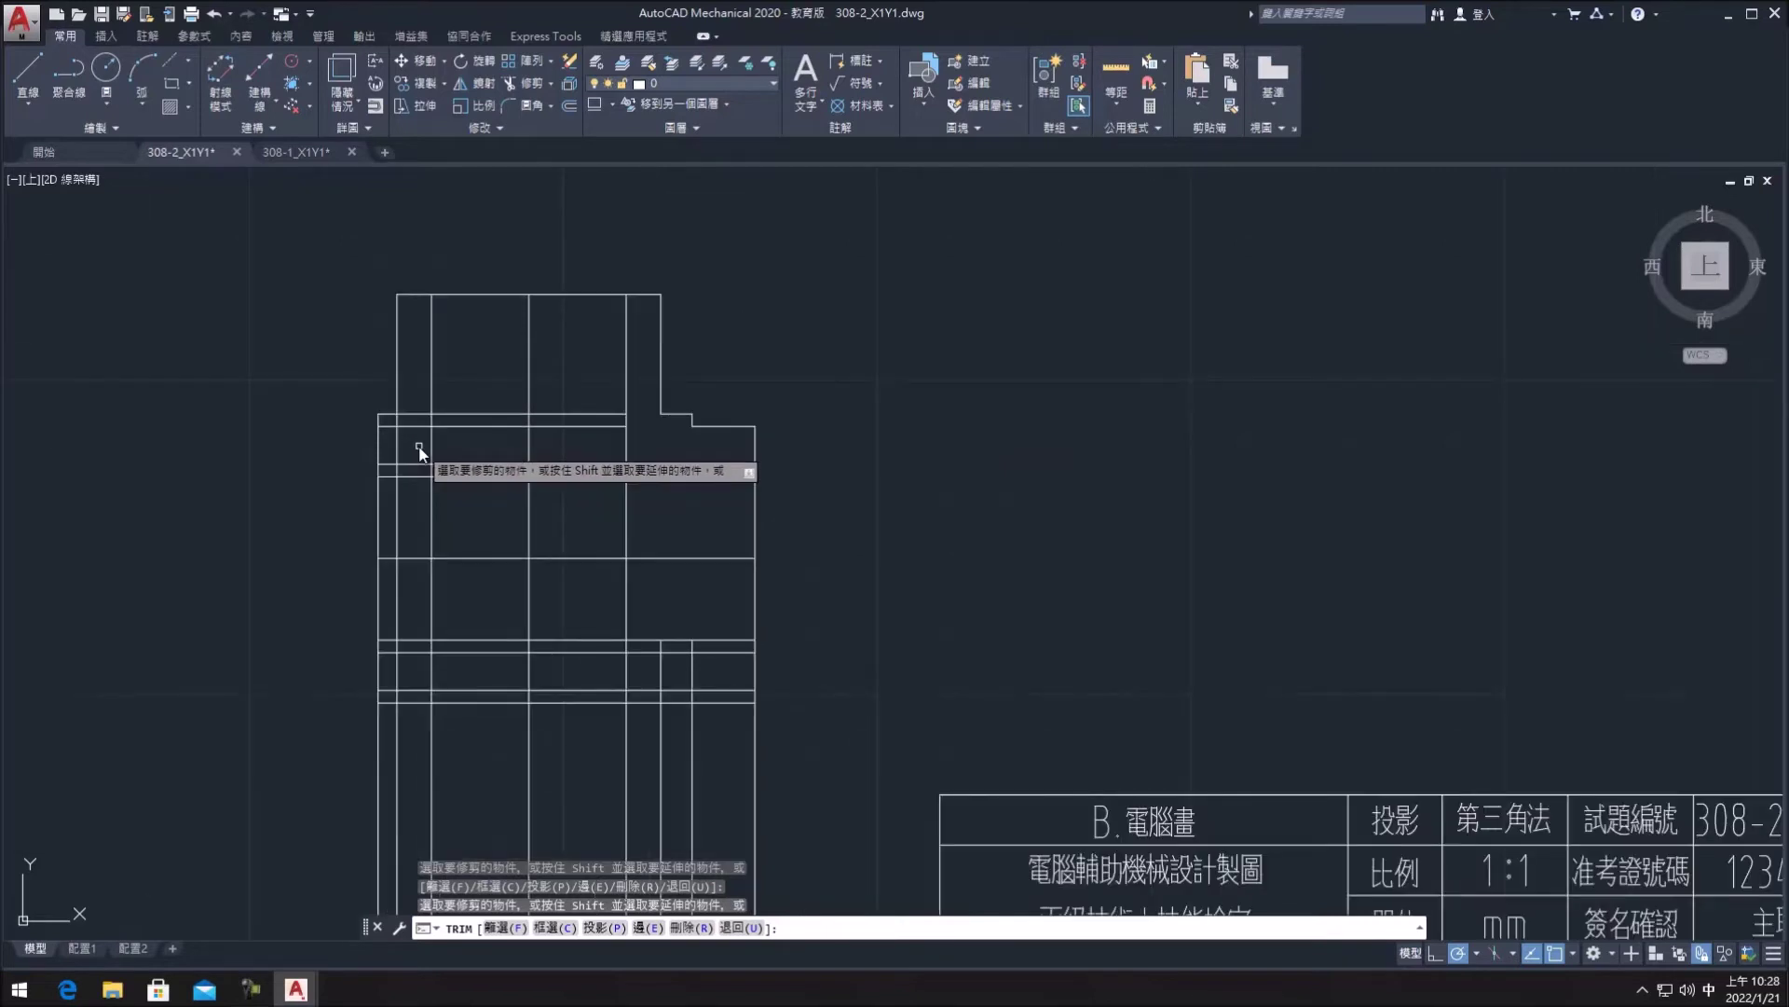
pyautogui.moveTo(607, 618); pyautogui.dragTo(649, 578, button='middle')
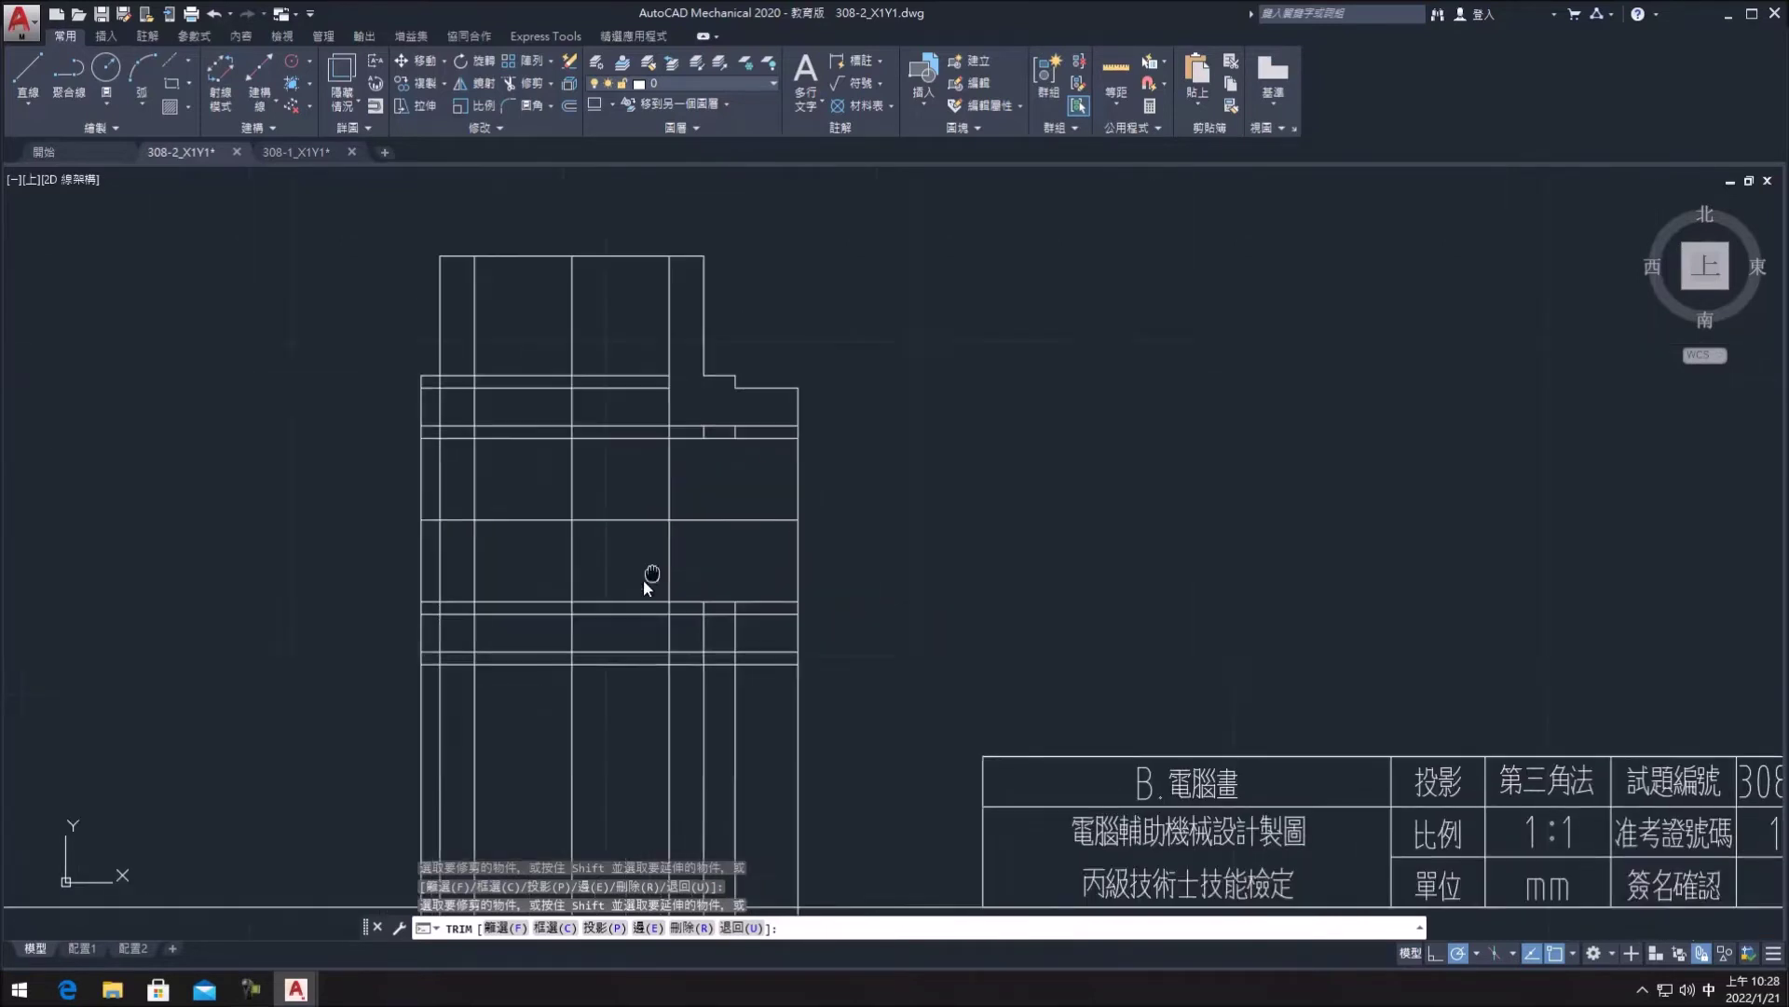
pyautogui.scroll(2, 507, 629)
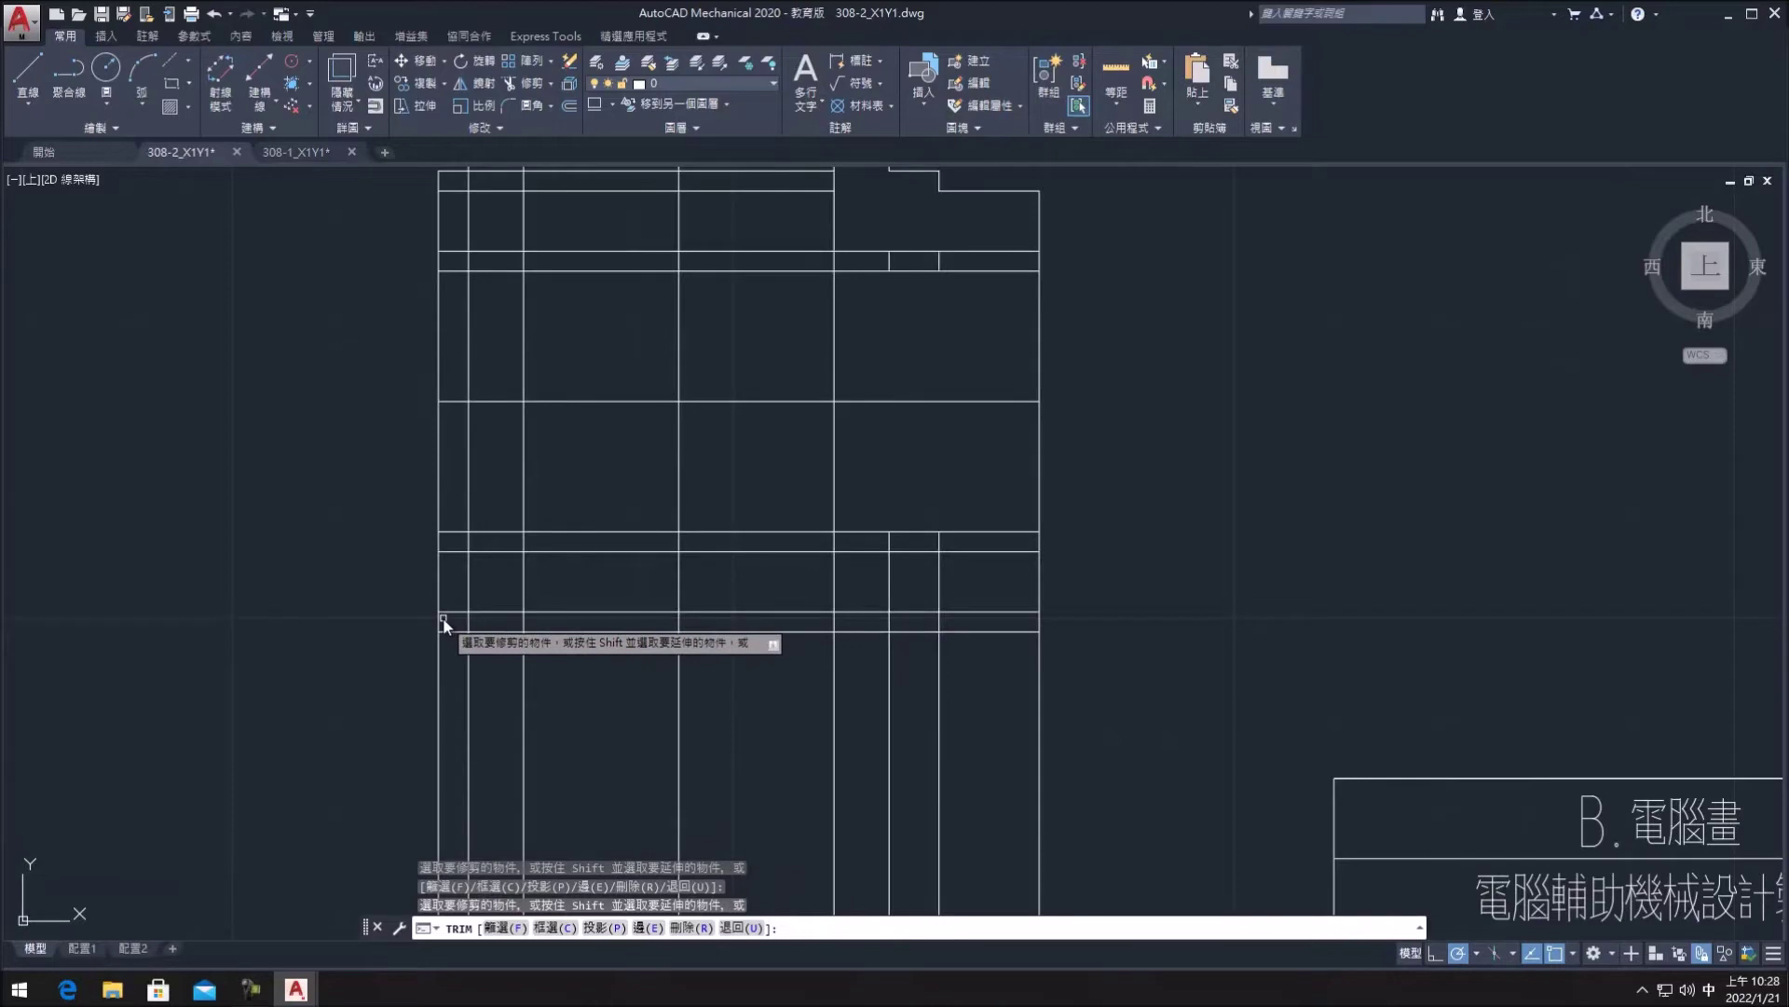
pyautogui.click(456, 662)
pyautogui.click(416, 625)
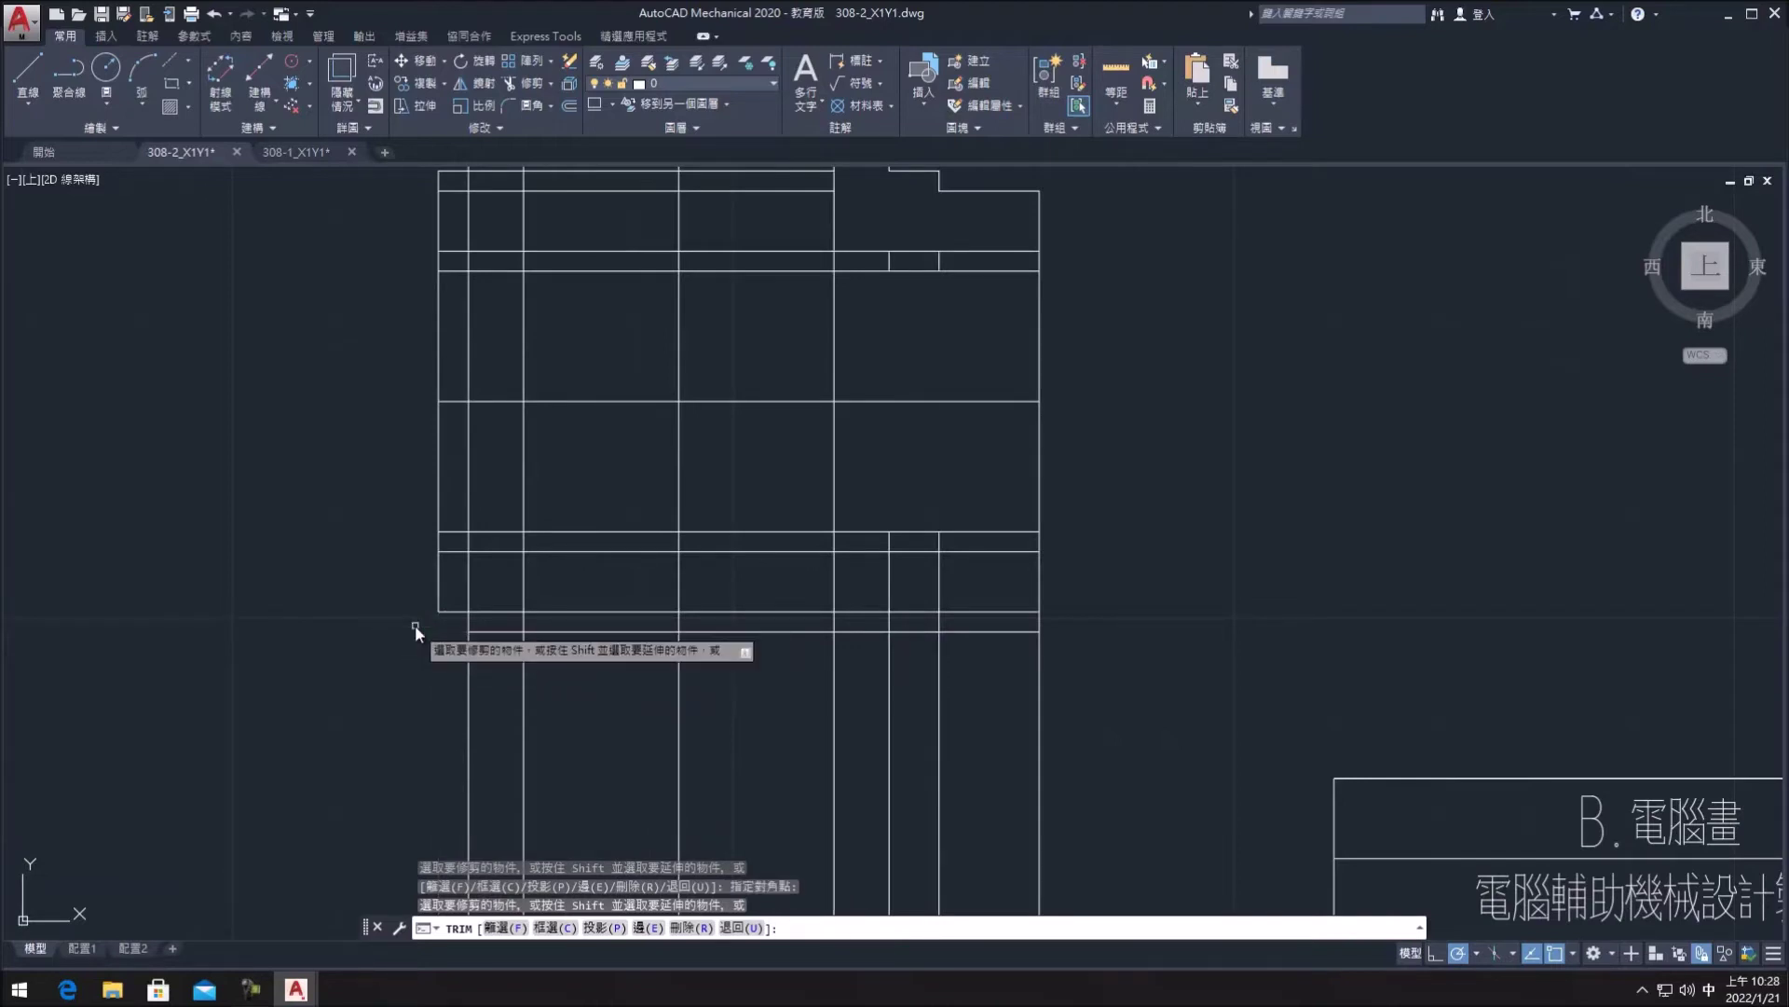
pyautogui.scroll(-2, 382, 333)
pyautogui.moveTo(382, 332); pyautogui.dragTo(386, 467, button='middle')
pyautogui.scroll(2, 442, 390)
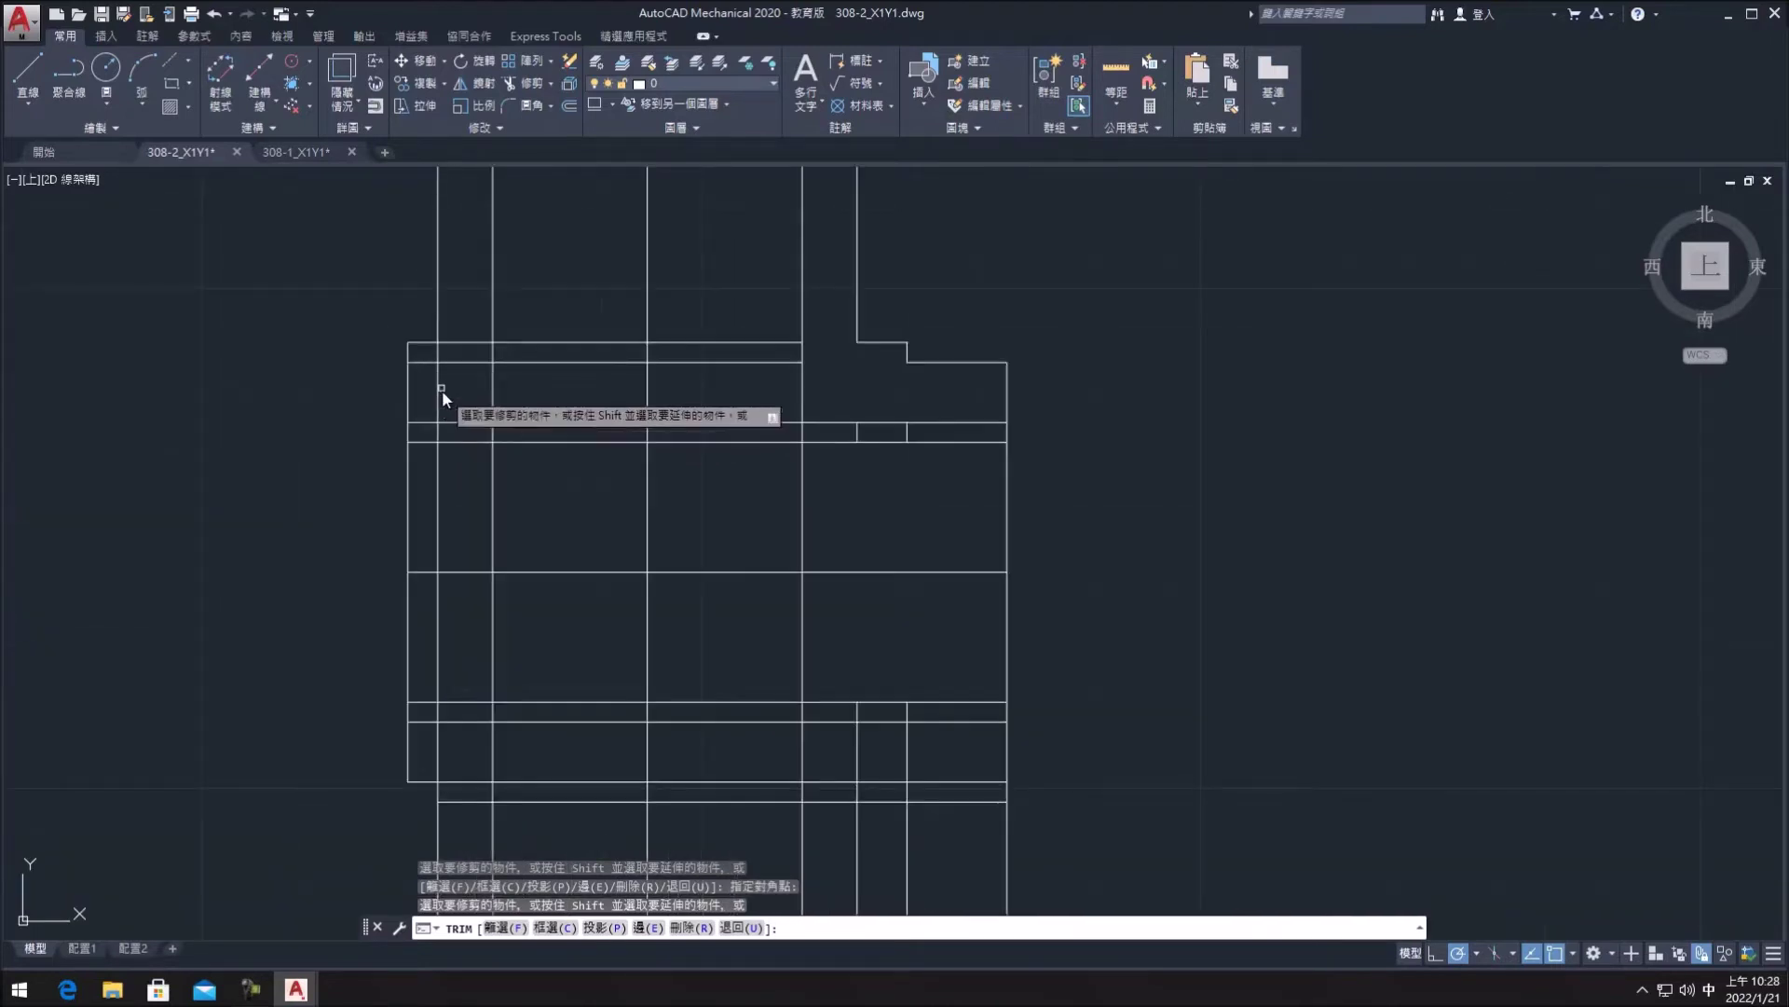
pyautogui.click(427, 362)
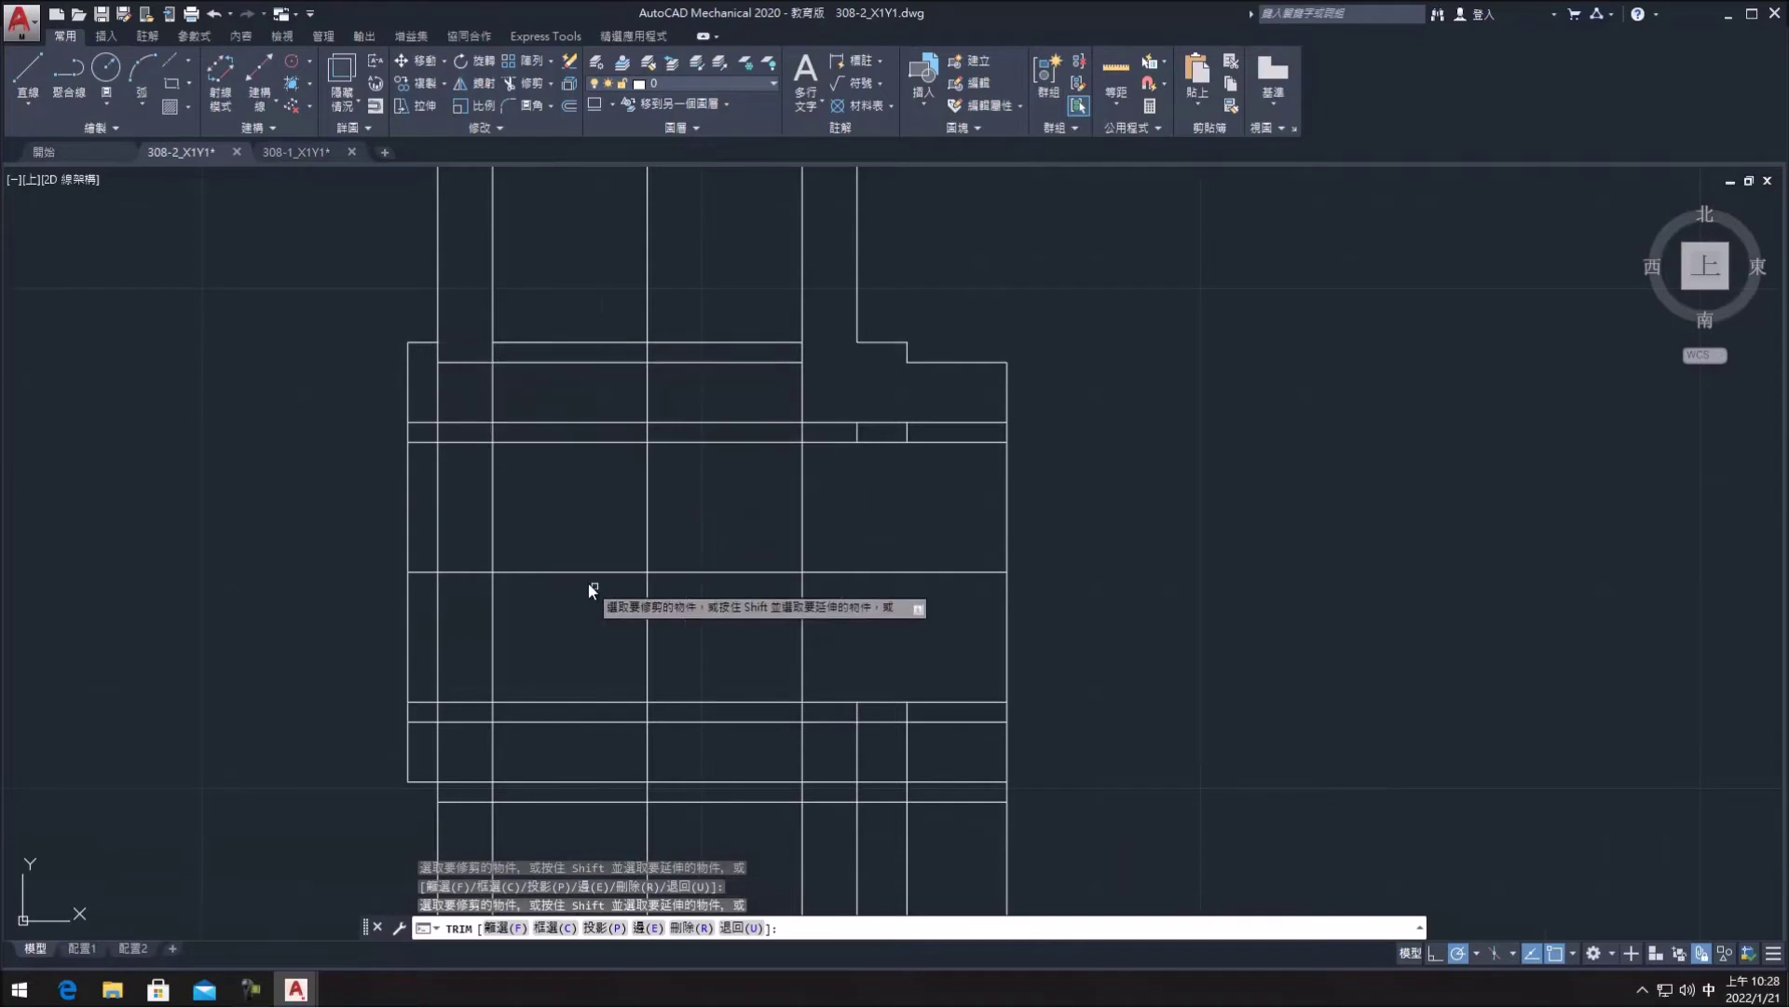
# - Trim the inner left vertical line and the segments around the lower left step
pyautogui.click(427, 454)
pyautogui.click(424, 404)
pyautogui.click(432, 455)
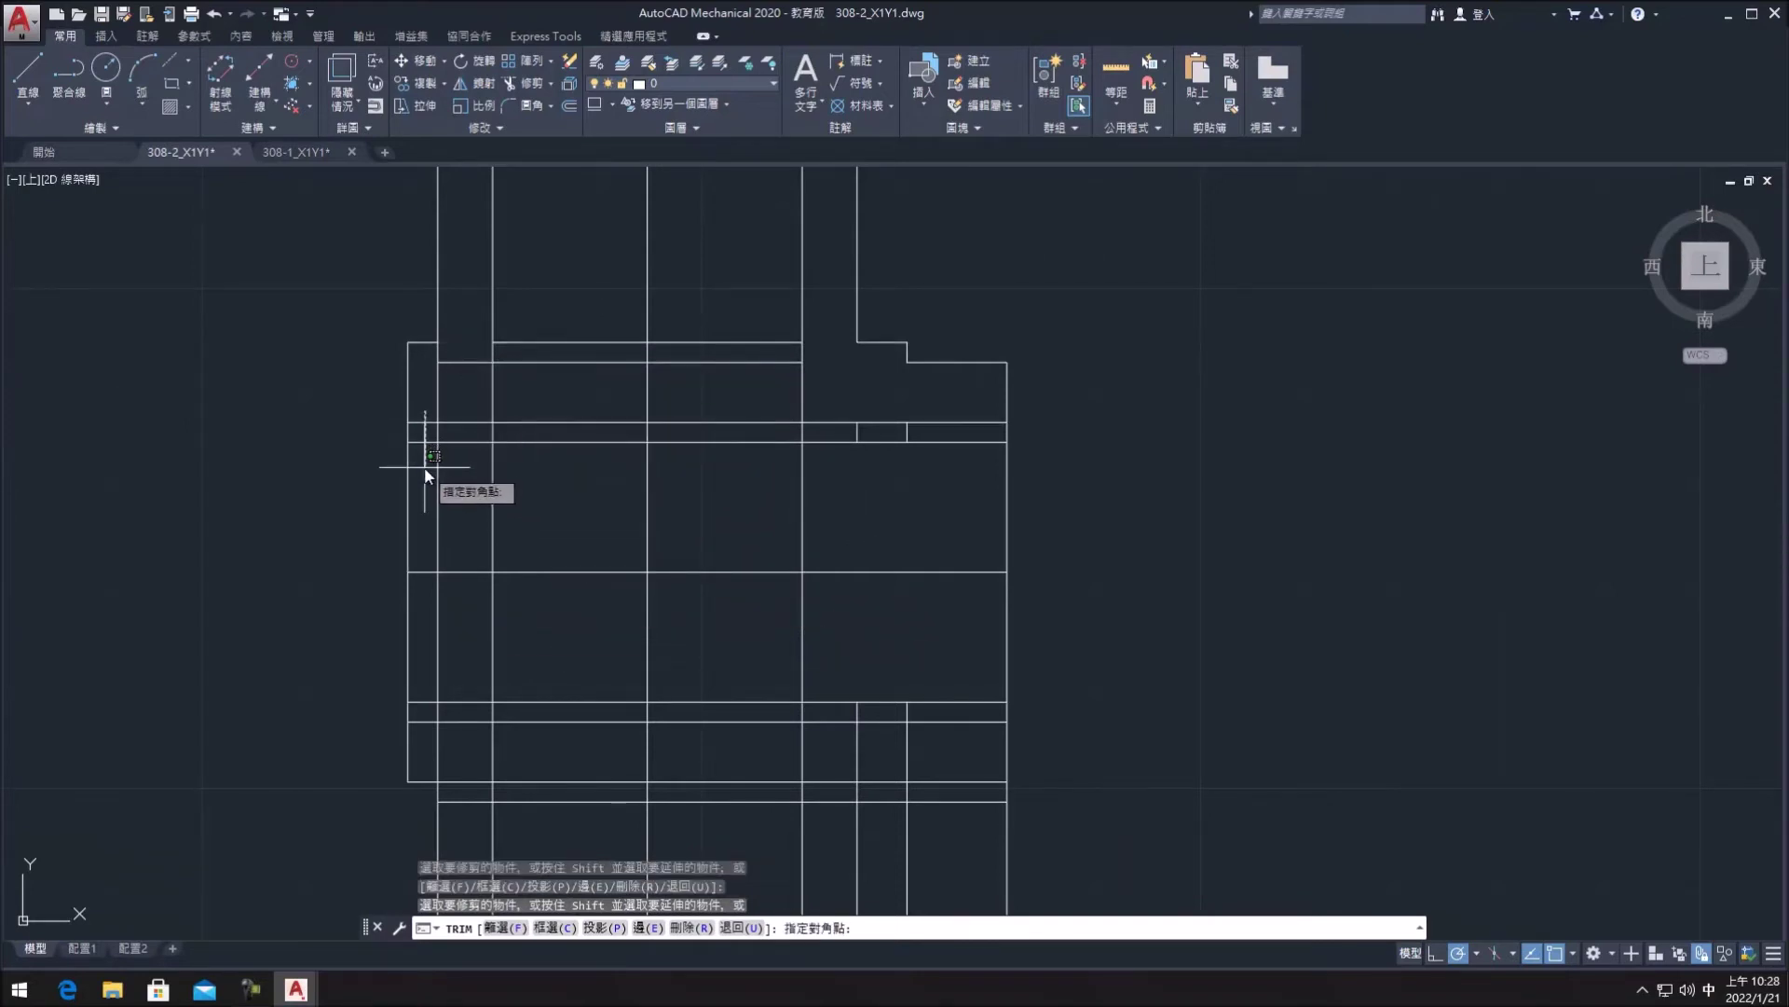
pyautogui.press('Return')
pyautogui.click(483, 352)
pyautogui.click(429, 491)
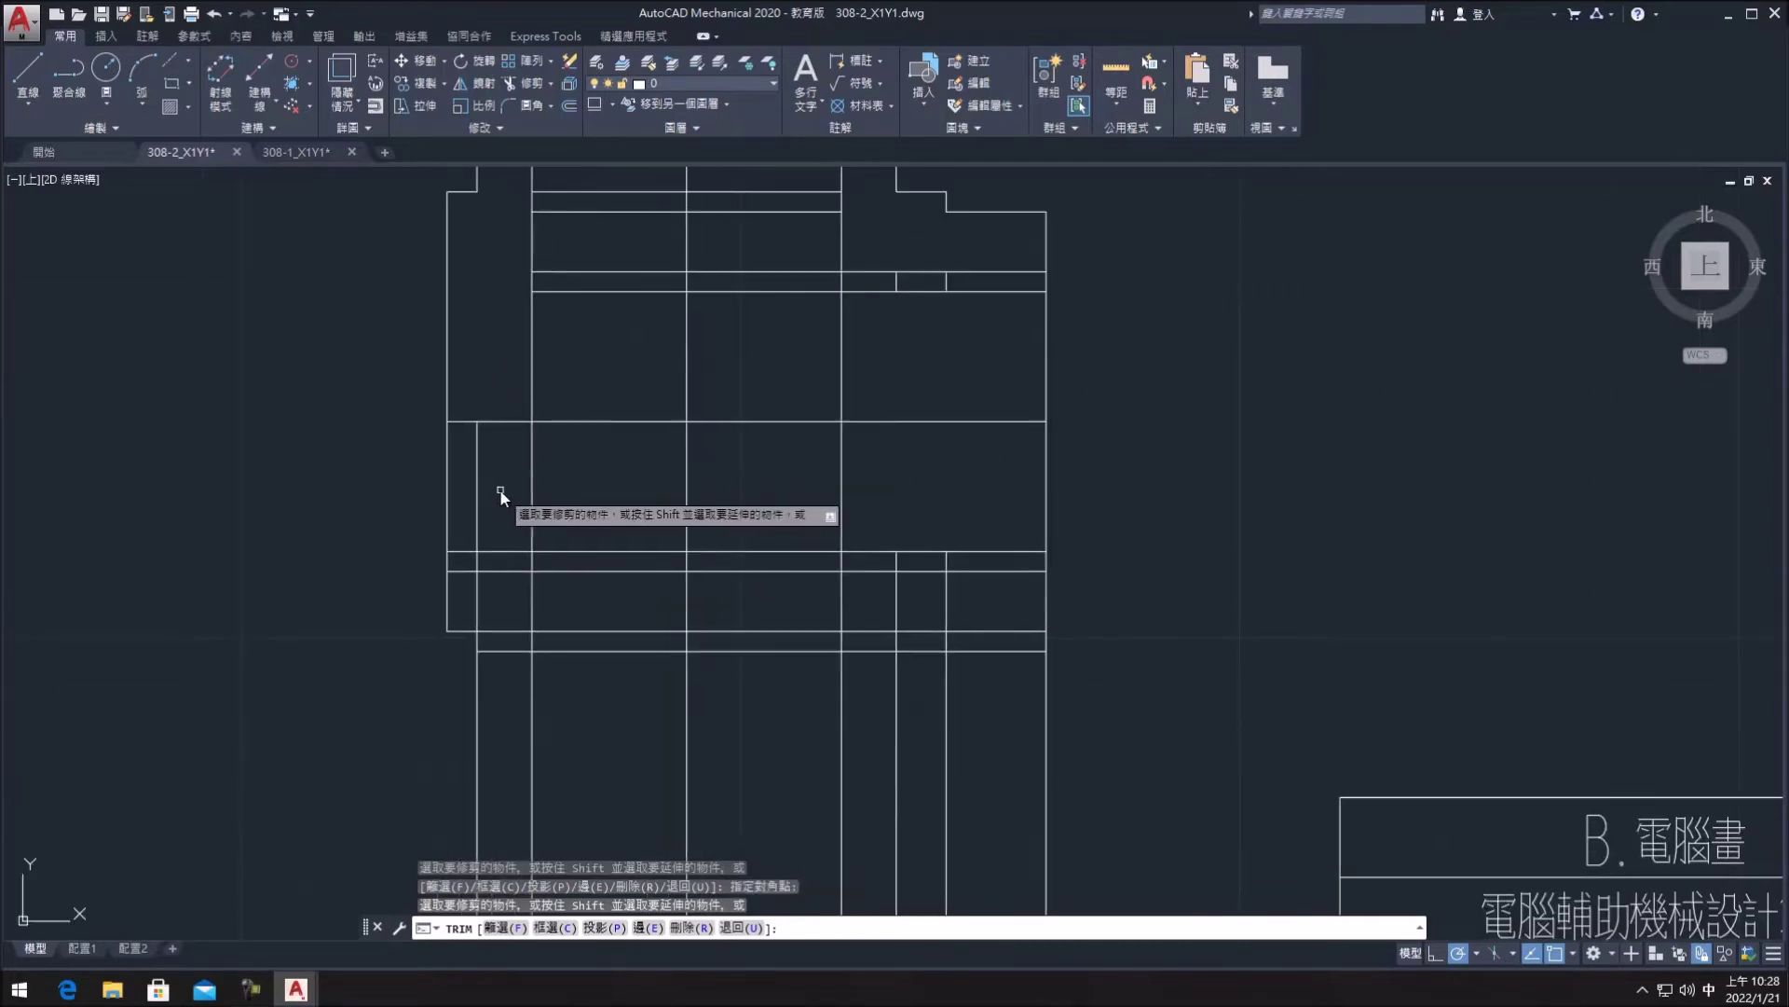
pyautogui.click(499, 488)
pyautogui.click(462, 589)
pyautogui.click(459, 511)
pyautogui.click(477, 589)
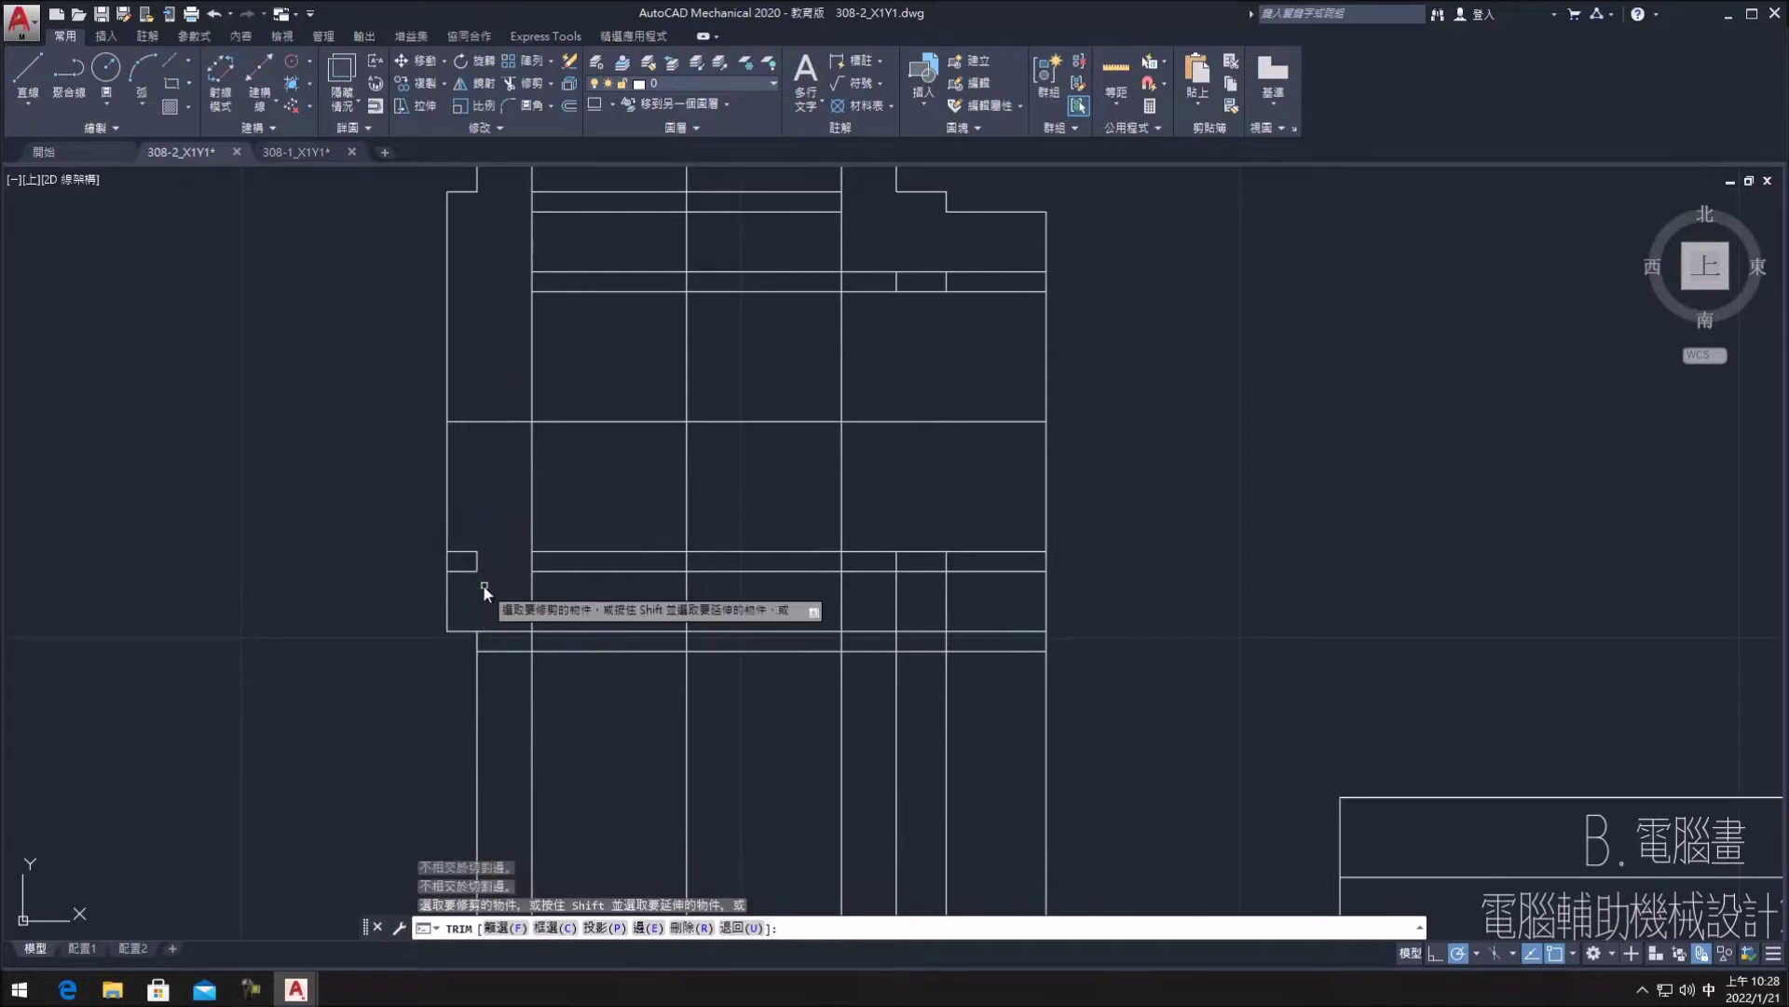
pyautogui.click(518, 674)
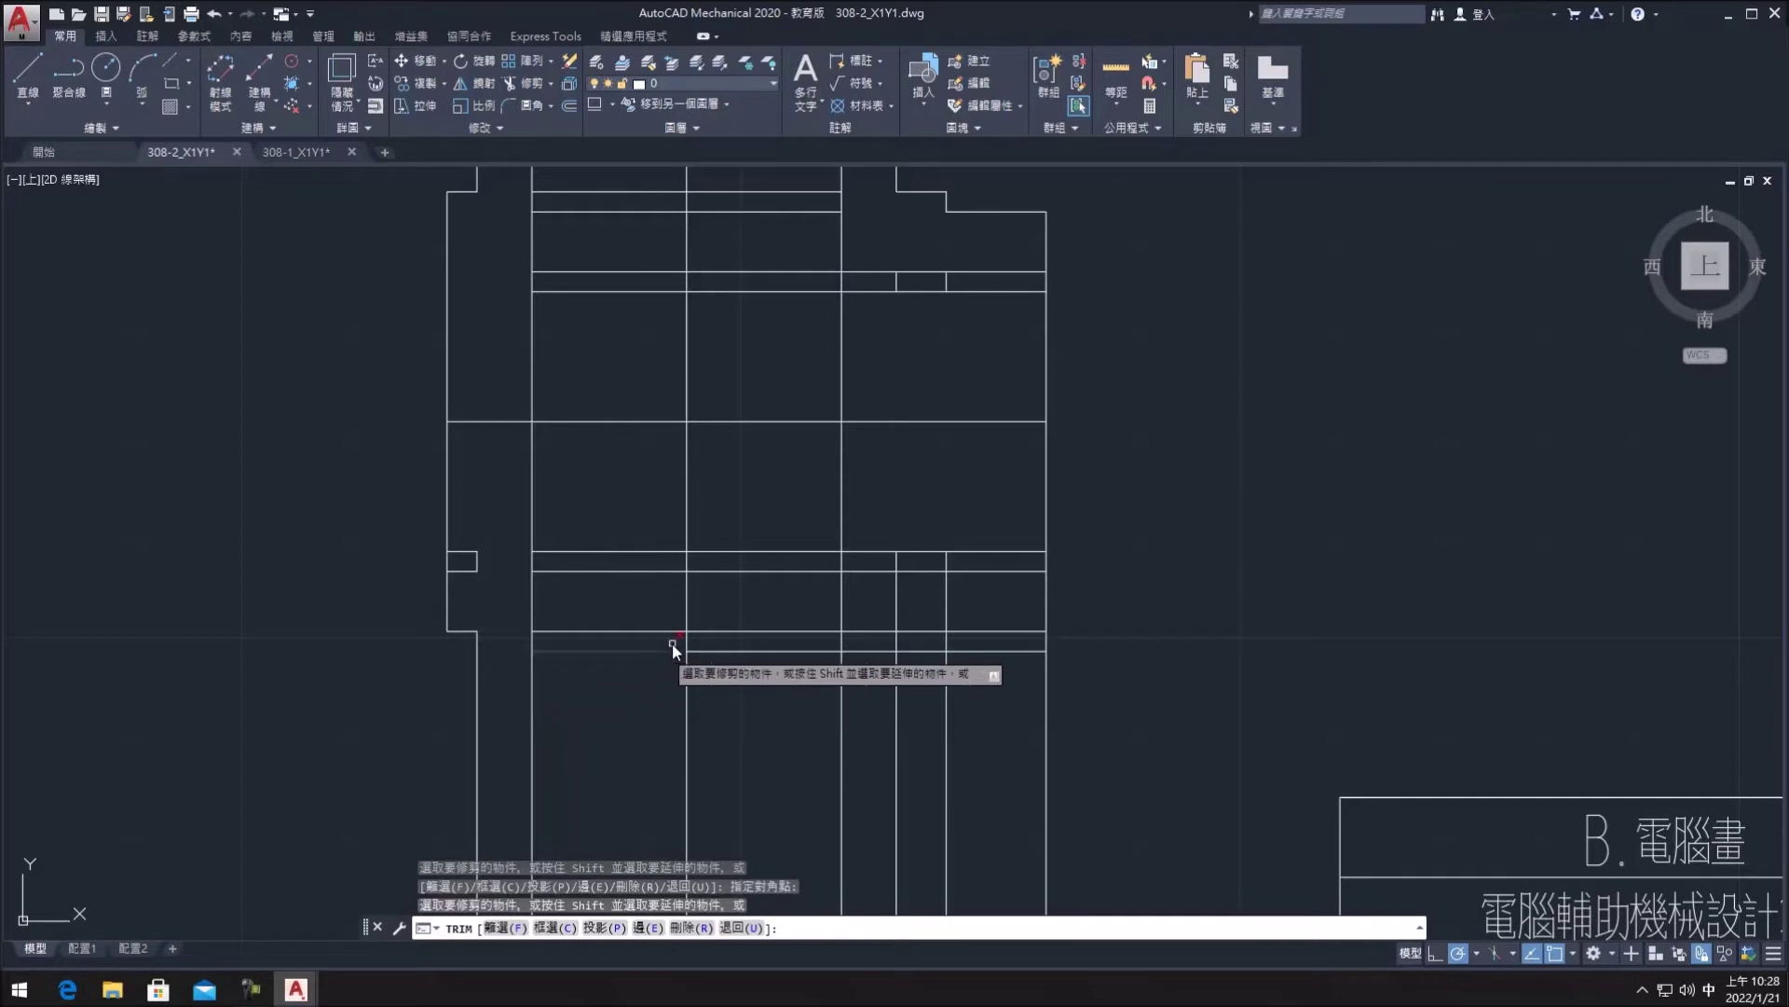
# - Trim the remaining stubs and right vertical line around the lower shoulder
pyautogui.click(897, 558)
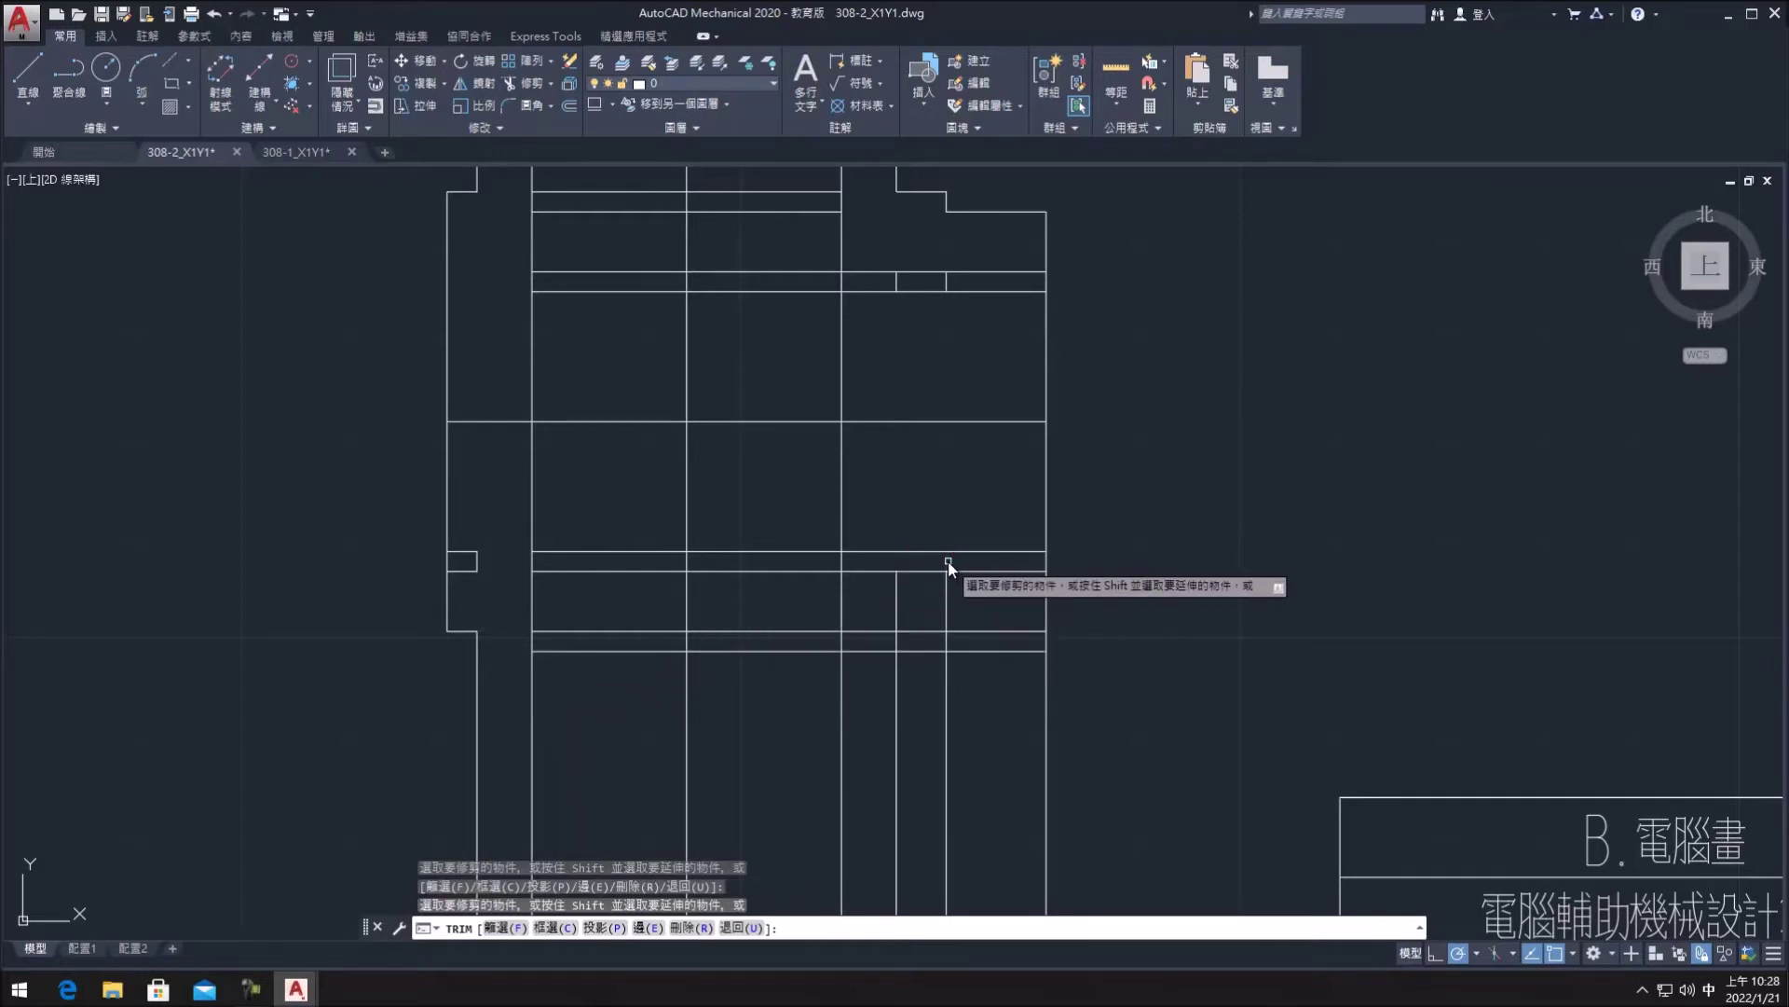
pyautogui.click(1046, 658)
pyautogui.click(946, 620)
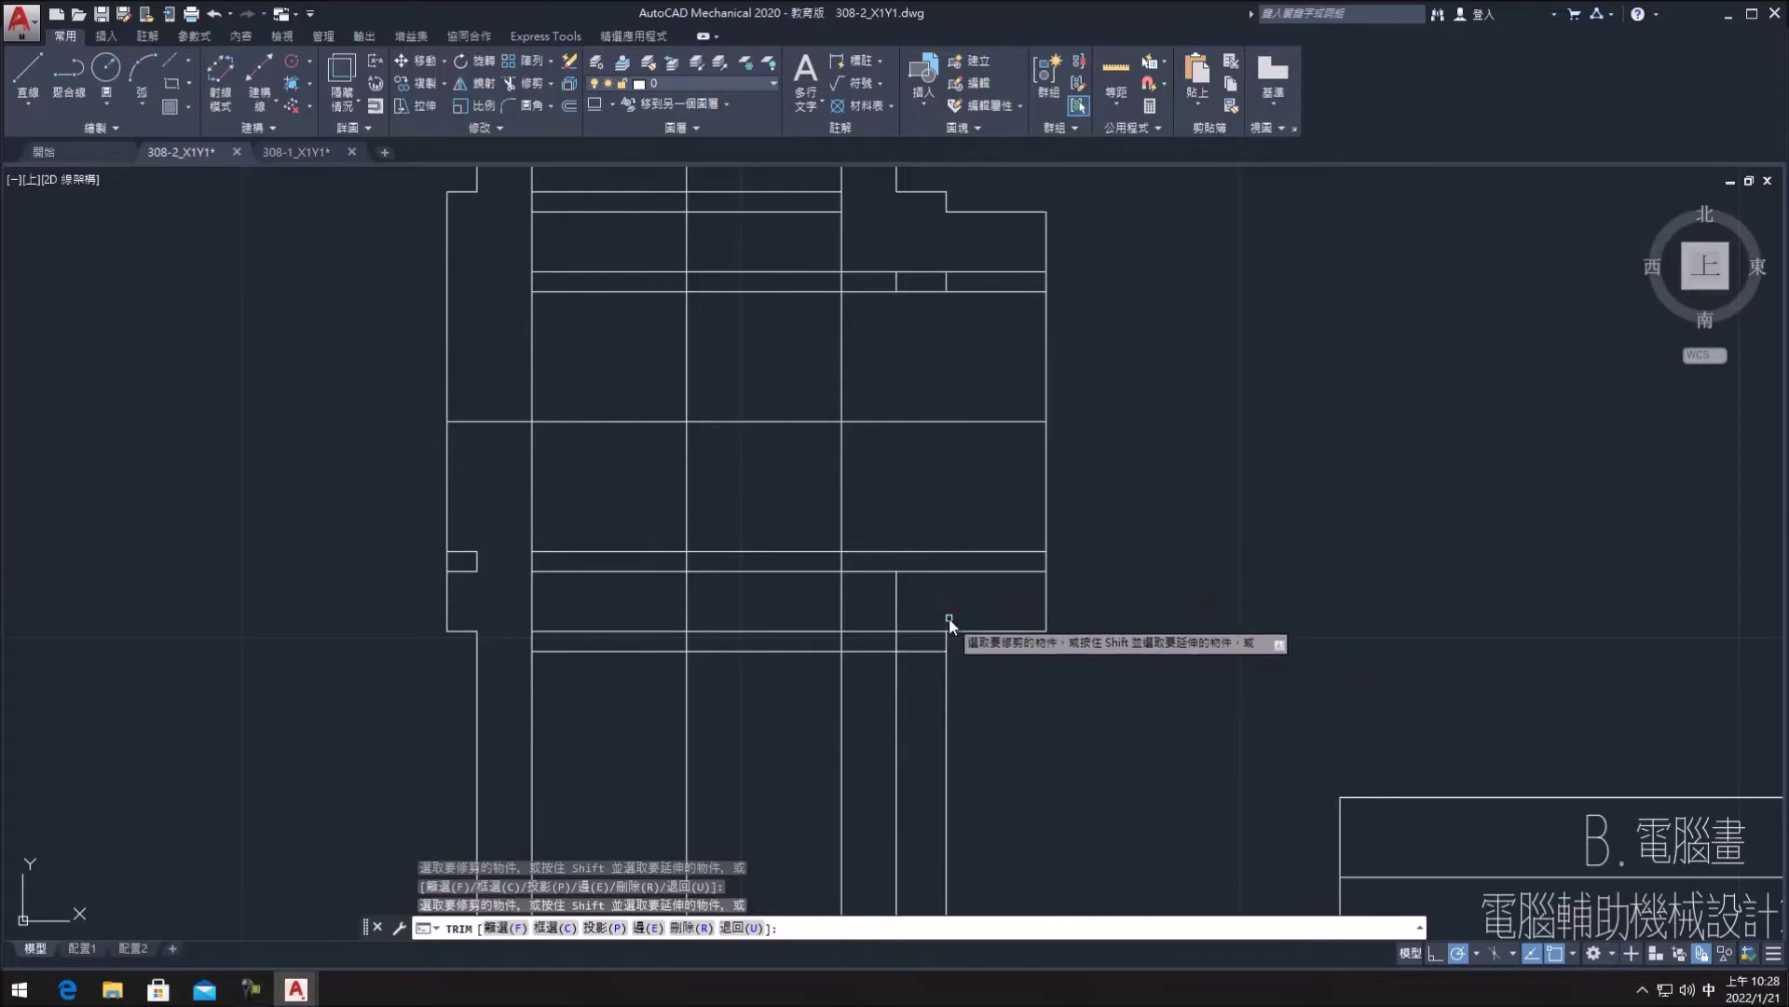
pyautogui.click(898, 608)
pyautogui.moveTo(891, 626); pyautogui.dragTo(885, 635)
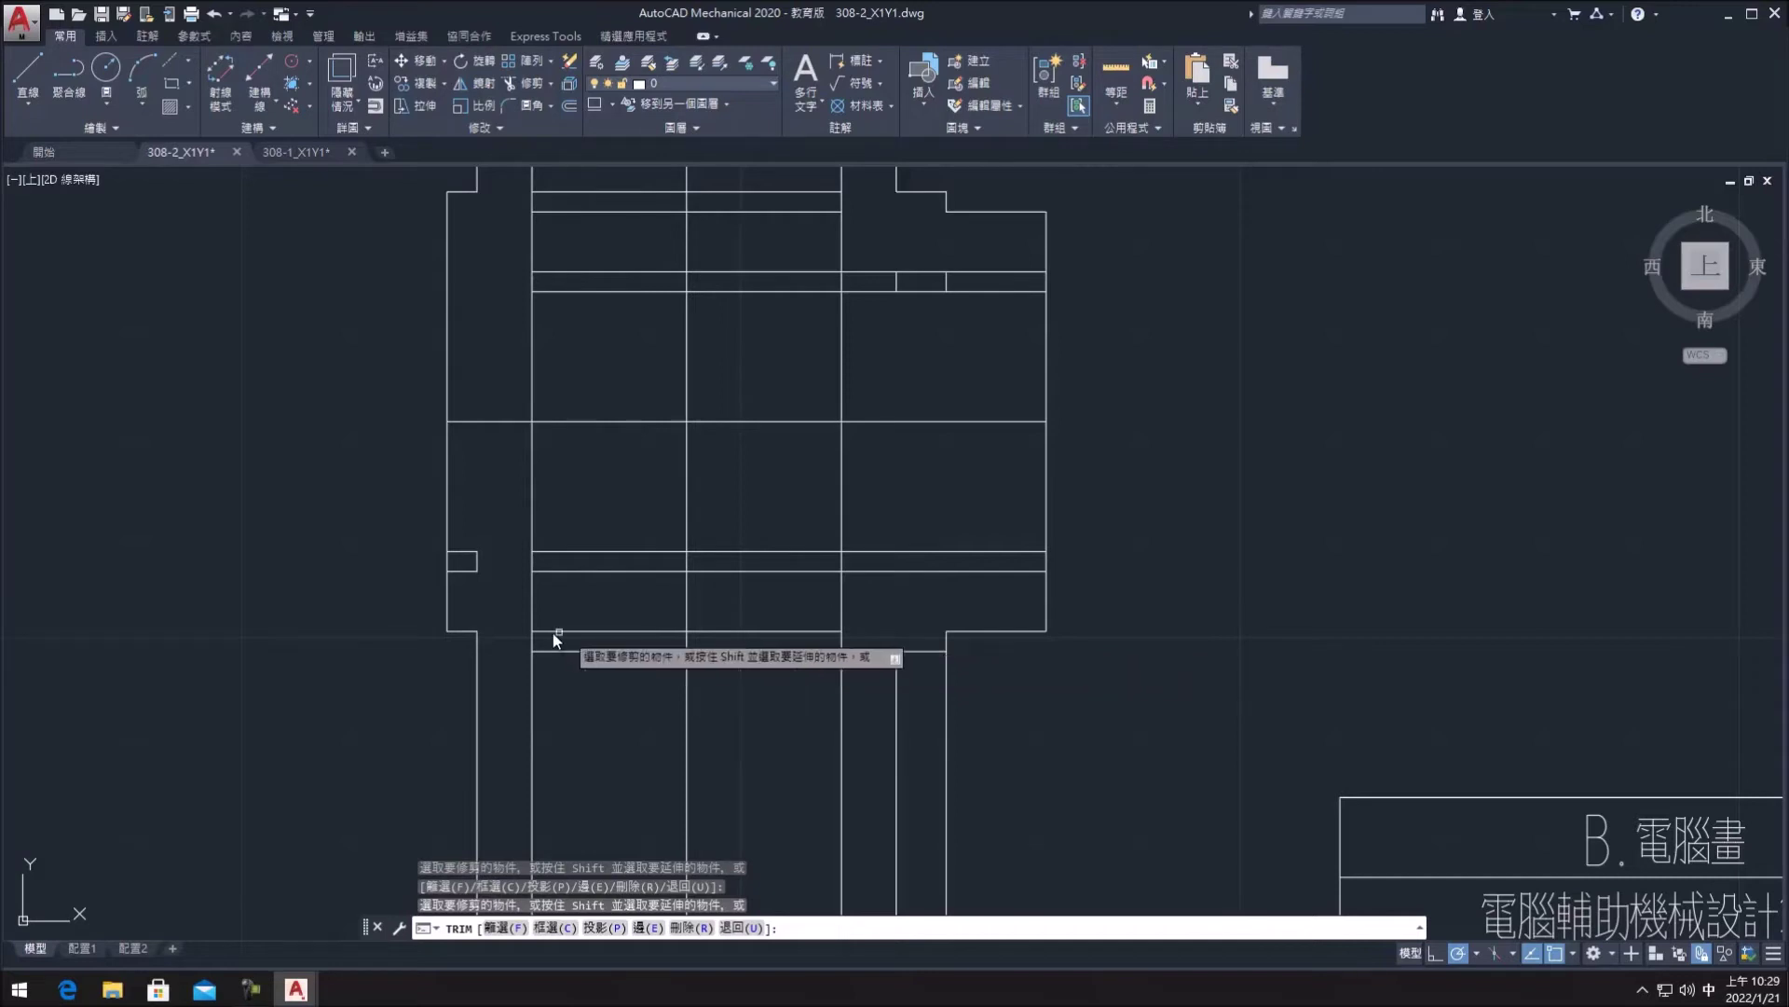
pyautogui.press('Escape')
# - Draw a horizontal and a vertical line closing the left shoulder corner
pyautogui.click(28, 68)
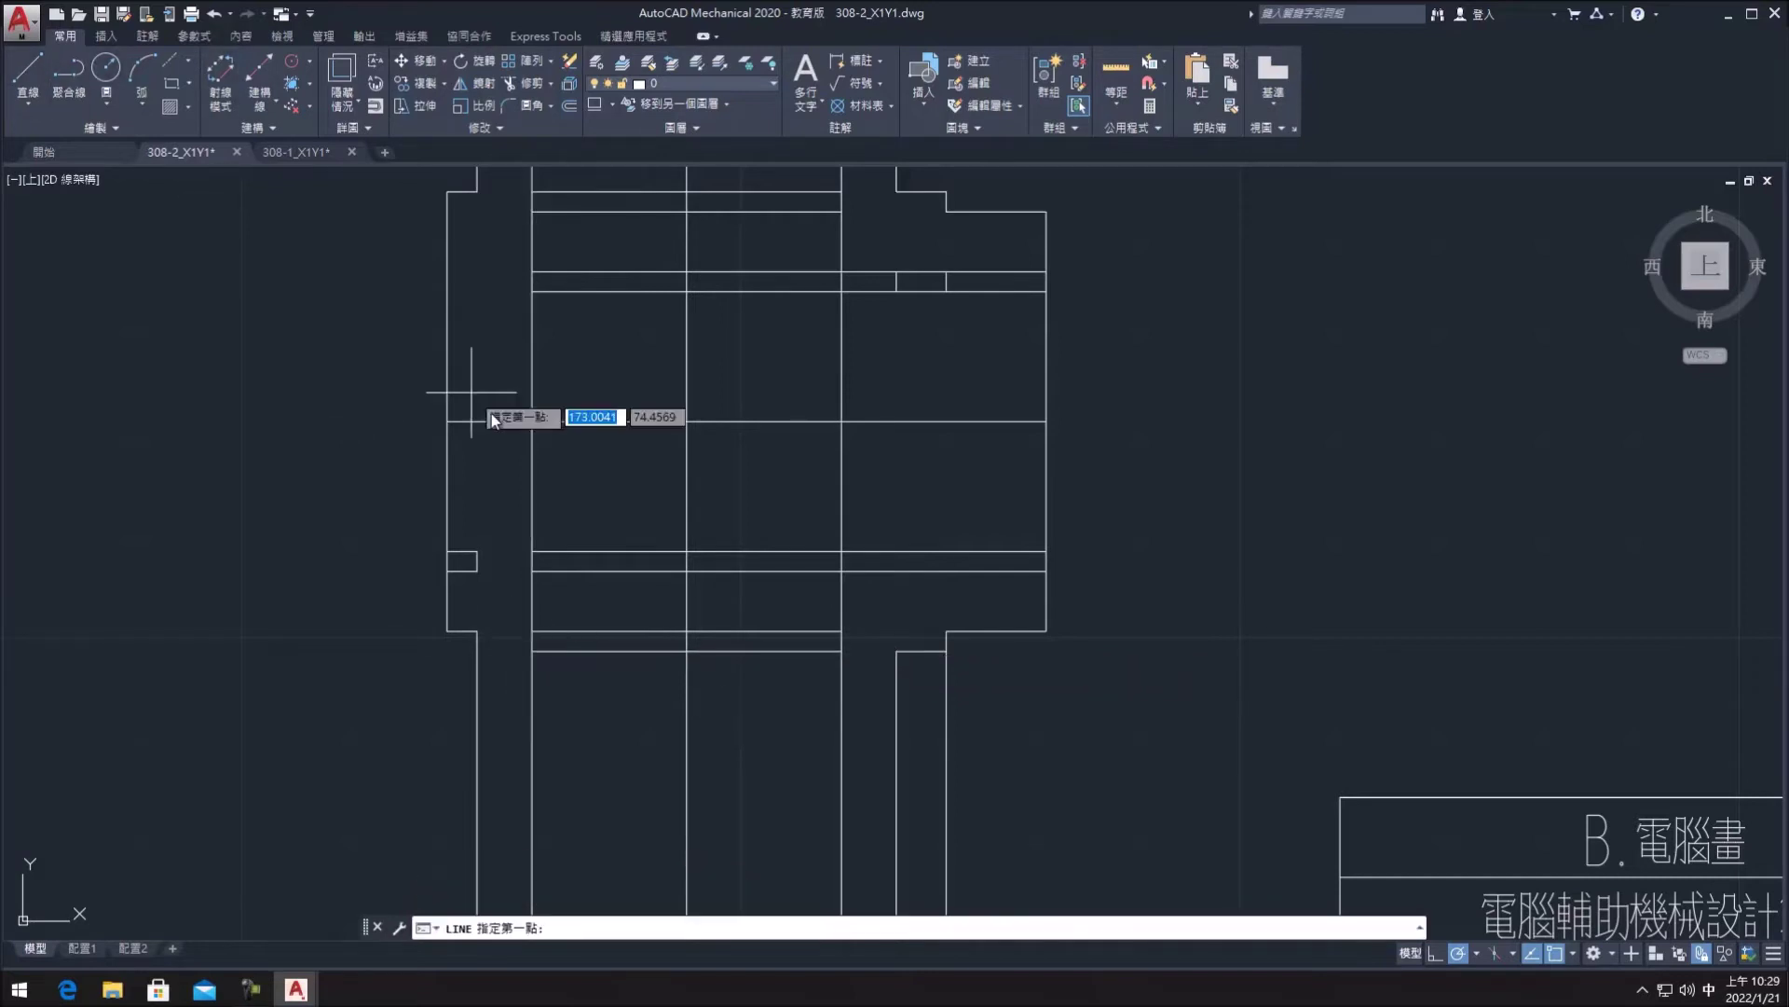
pyautogui.click(529, 650)
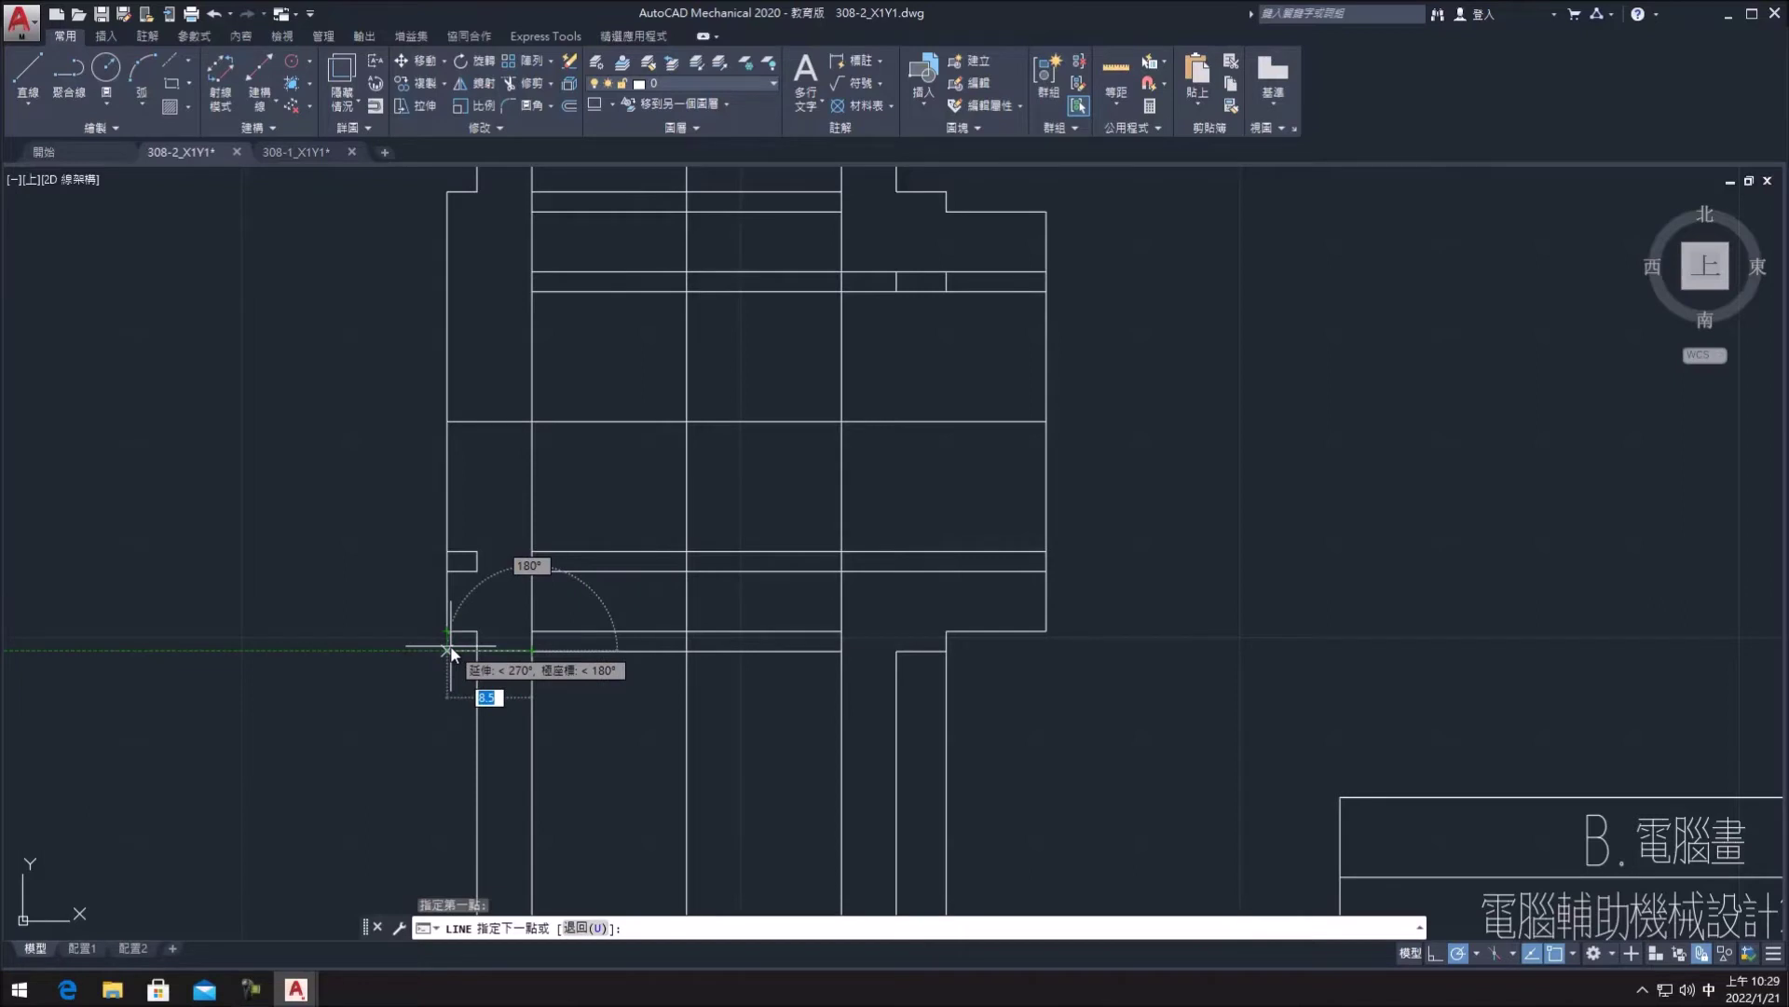
pyautogui.click(448, 650)
pyautogui.press('Escape')
pyautogui.scroll(4, 452, 649)
pyautogui.click(26, 84)
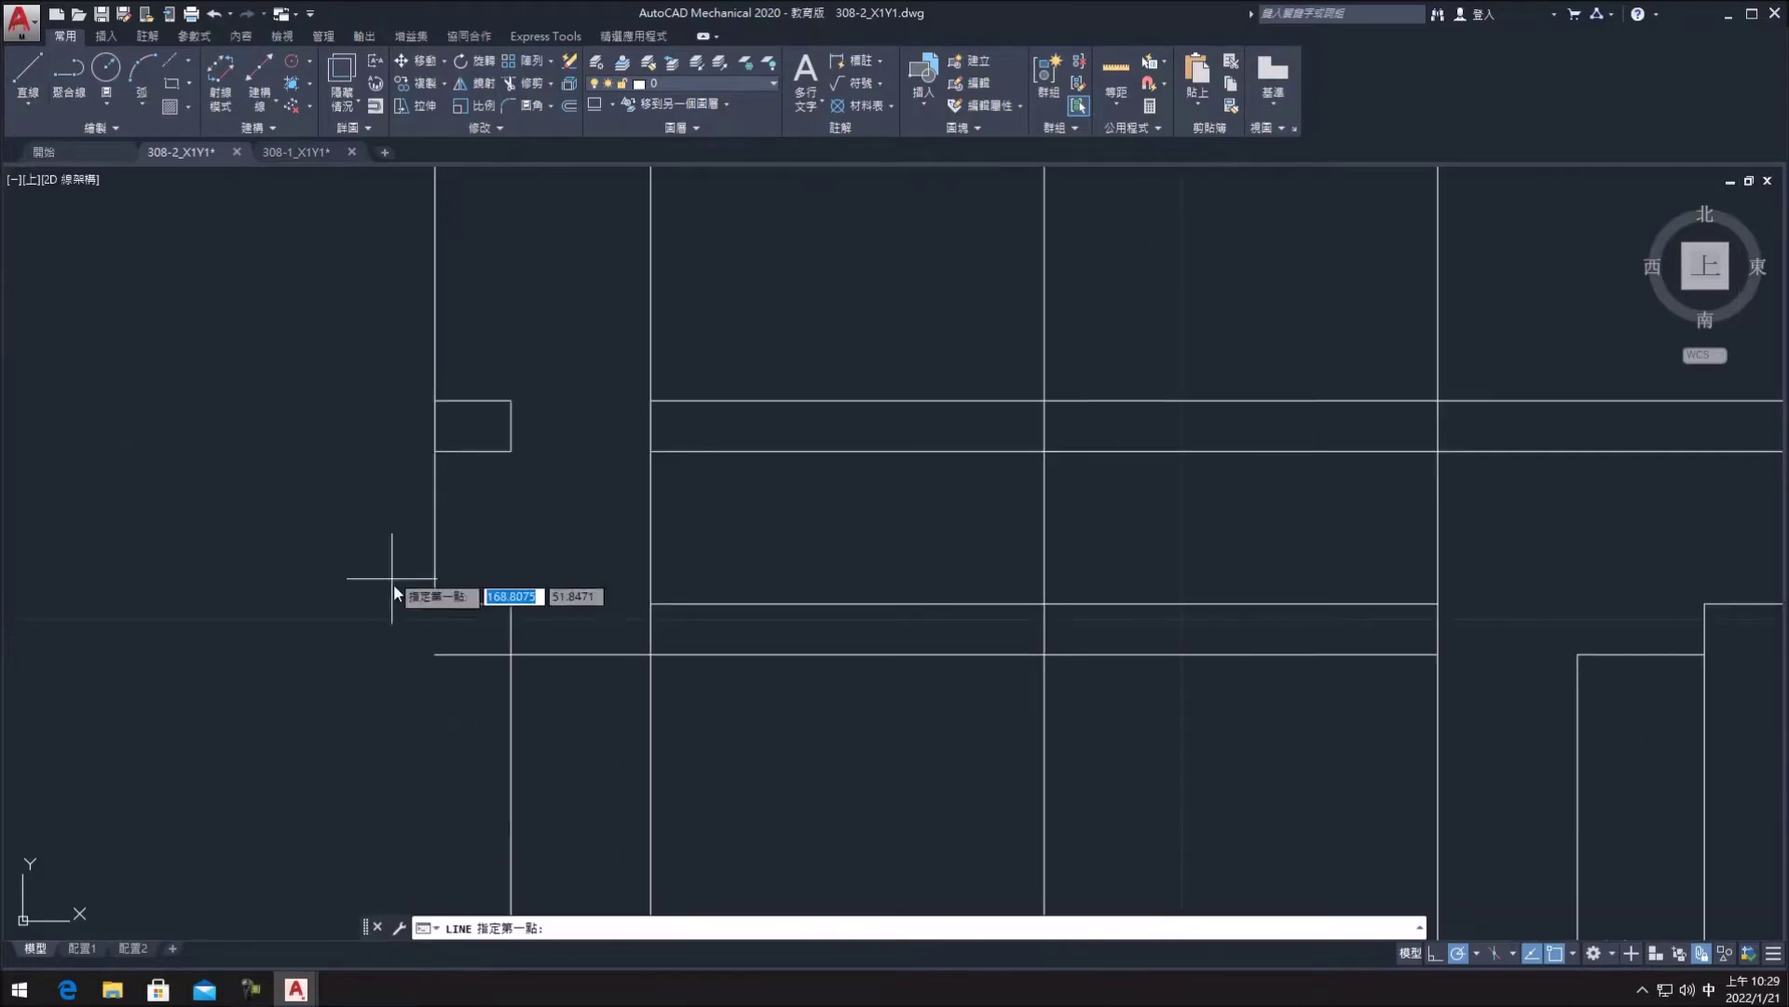
pyautogui.click(436, 653)
pyautogui.click(435, 604)
pyautogui.press('Escape')
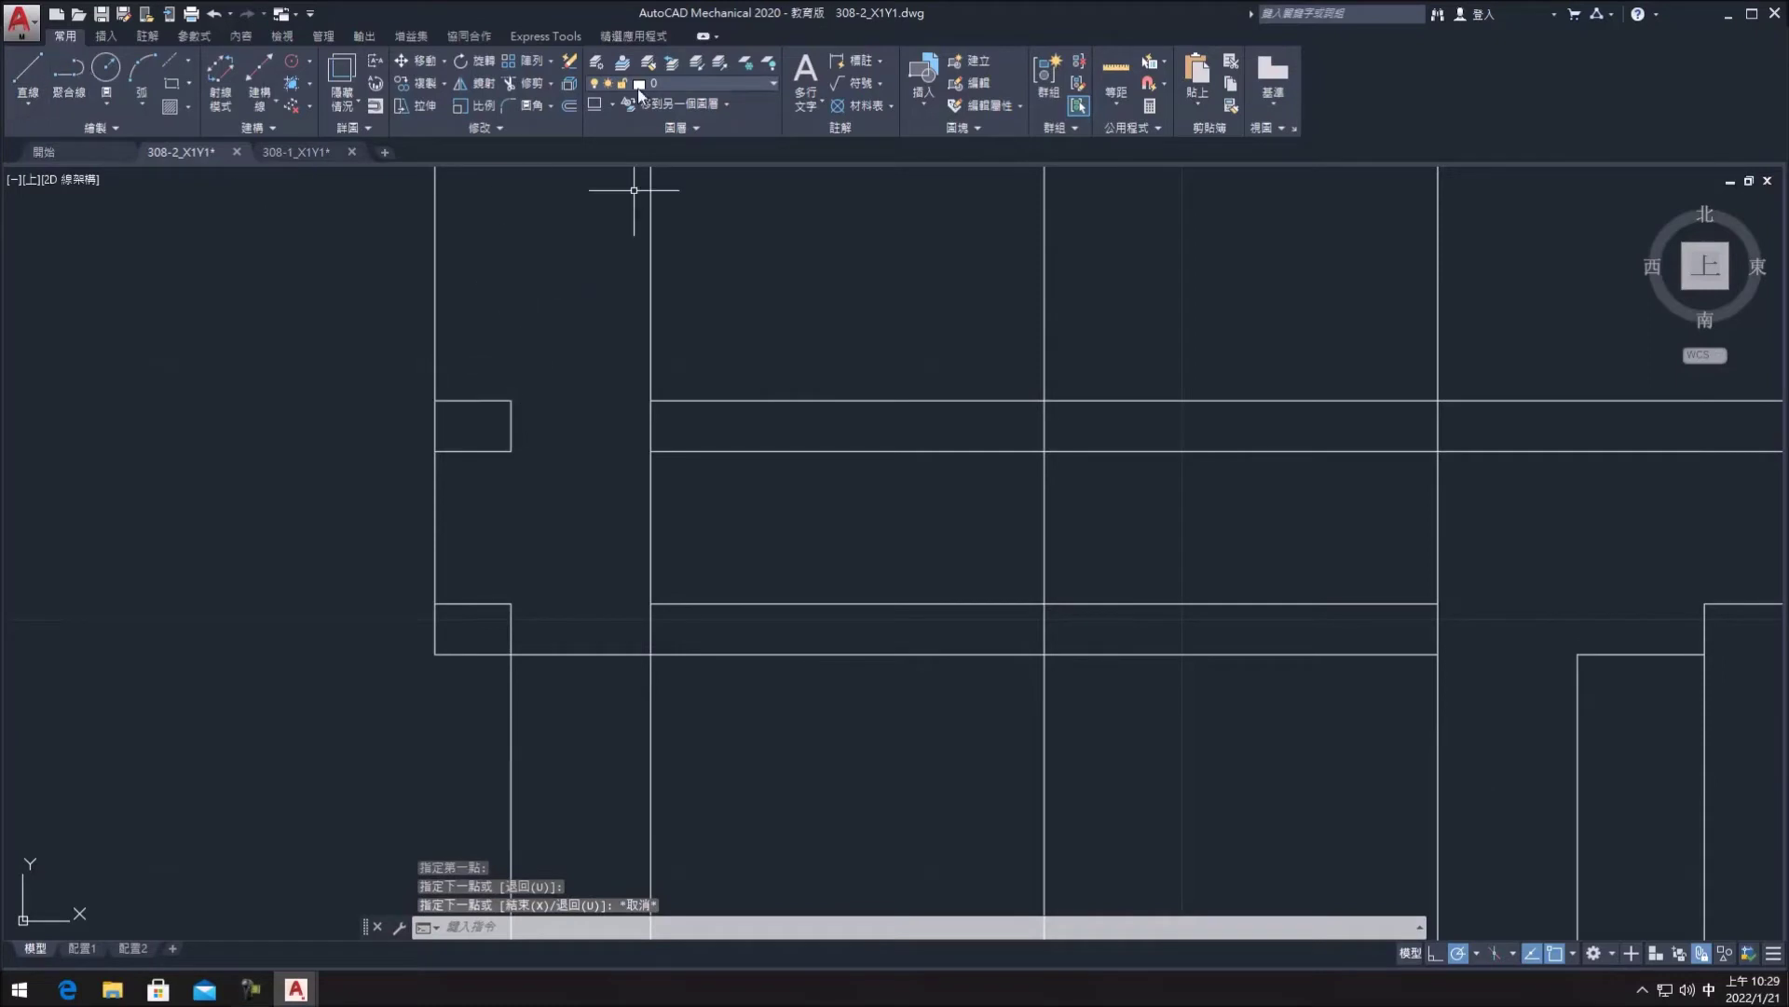
# - Window-select the four leftover short lines and delete them
pyautogui.scroll(-2, 545, 447)
pyautogui.moveTo(548, 508); pyautogui.dragTo(508, 447, button='middle')
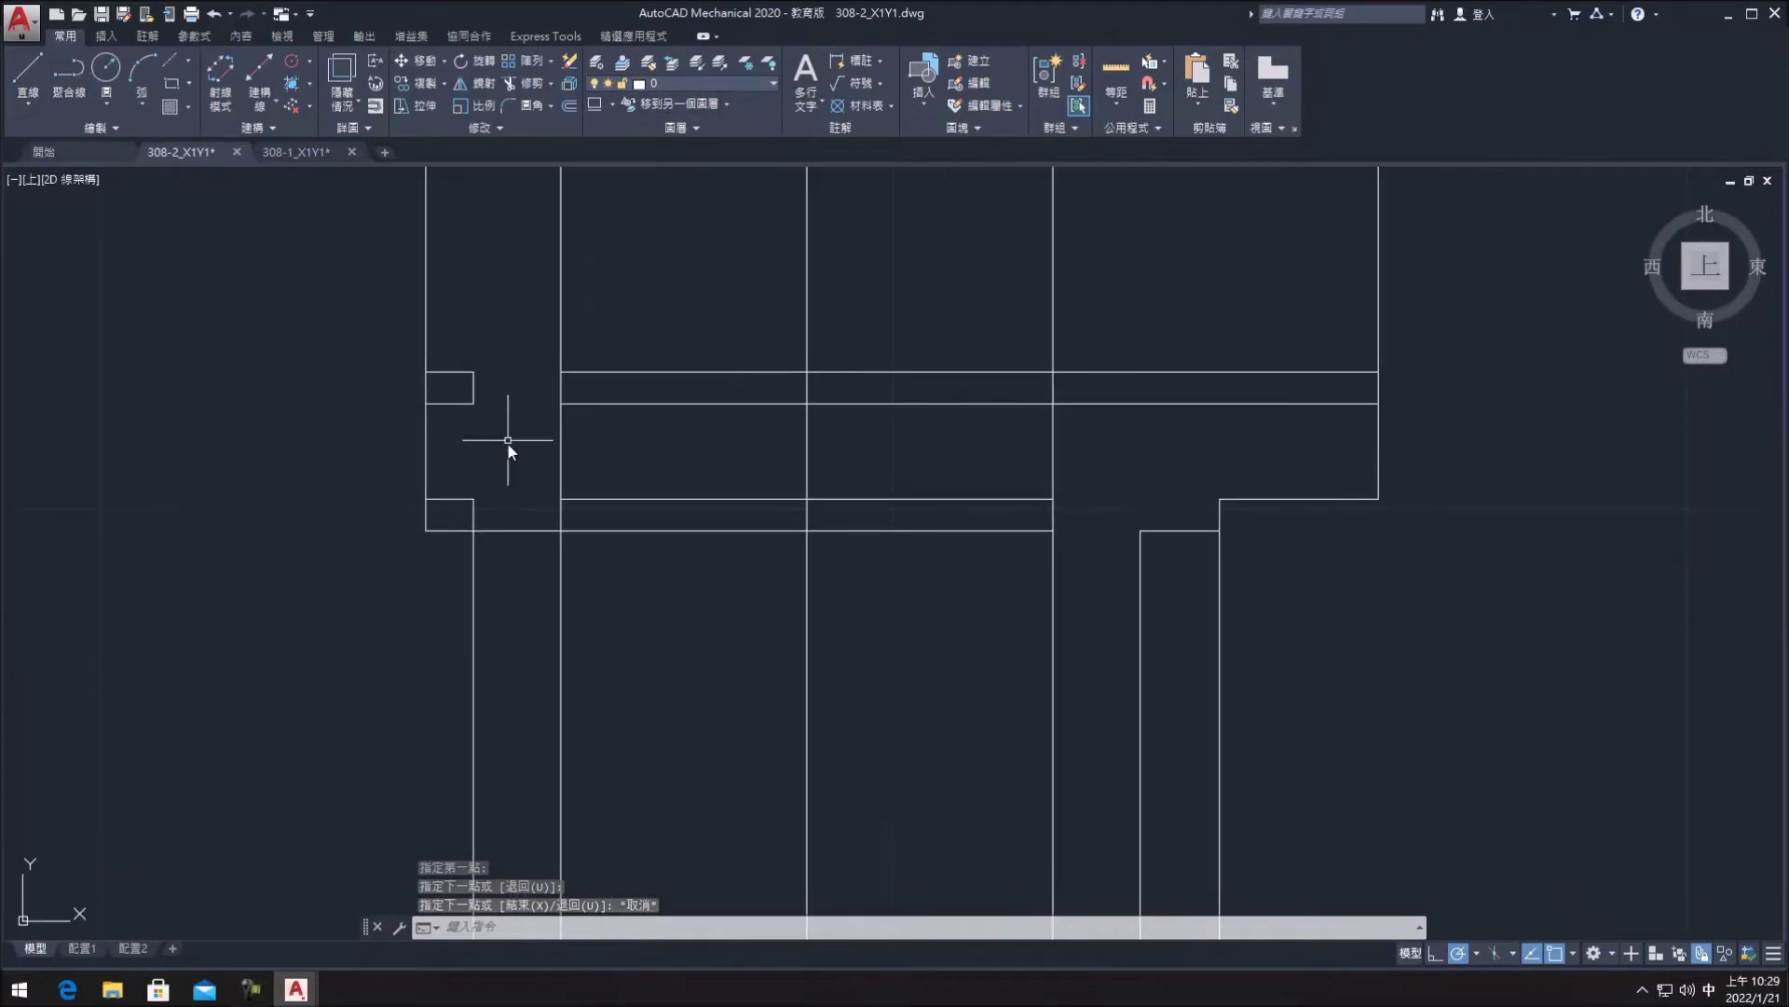
pyautogui.click(536, 84)
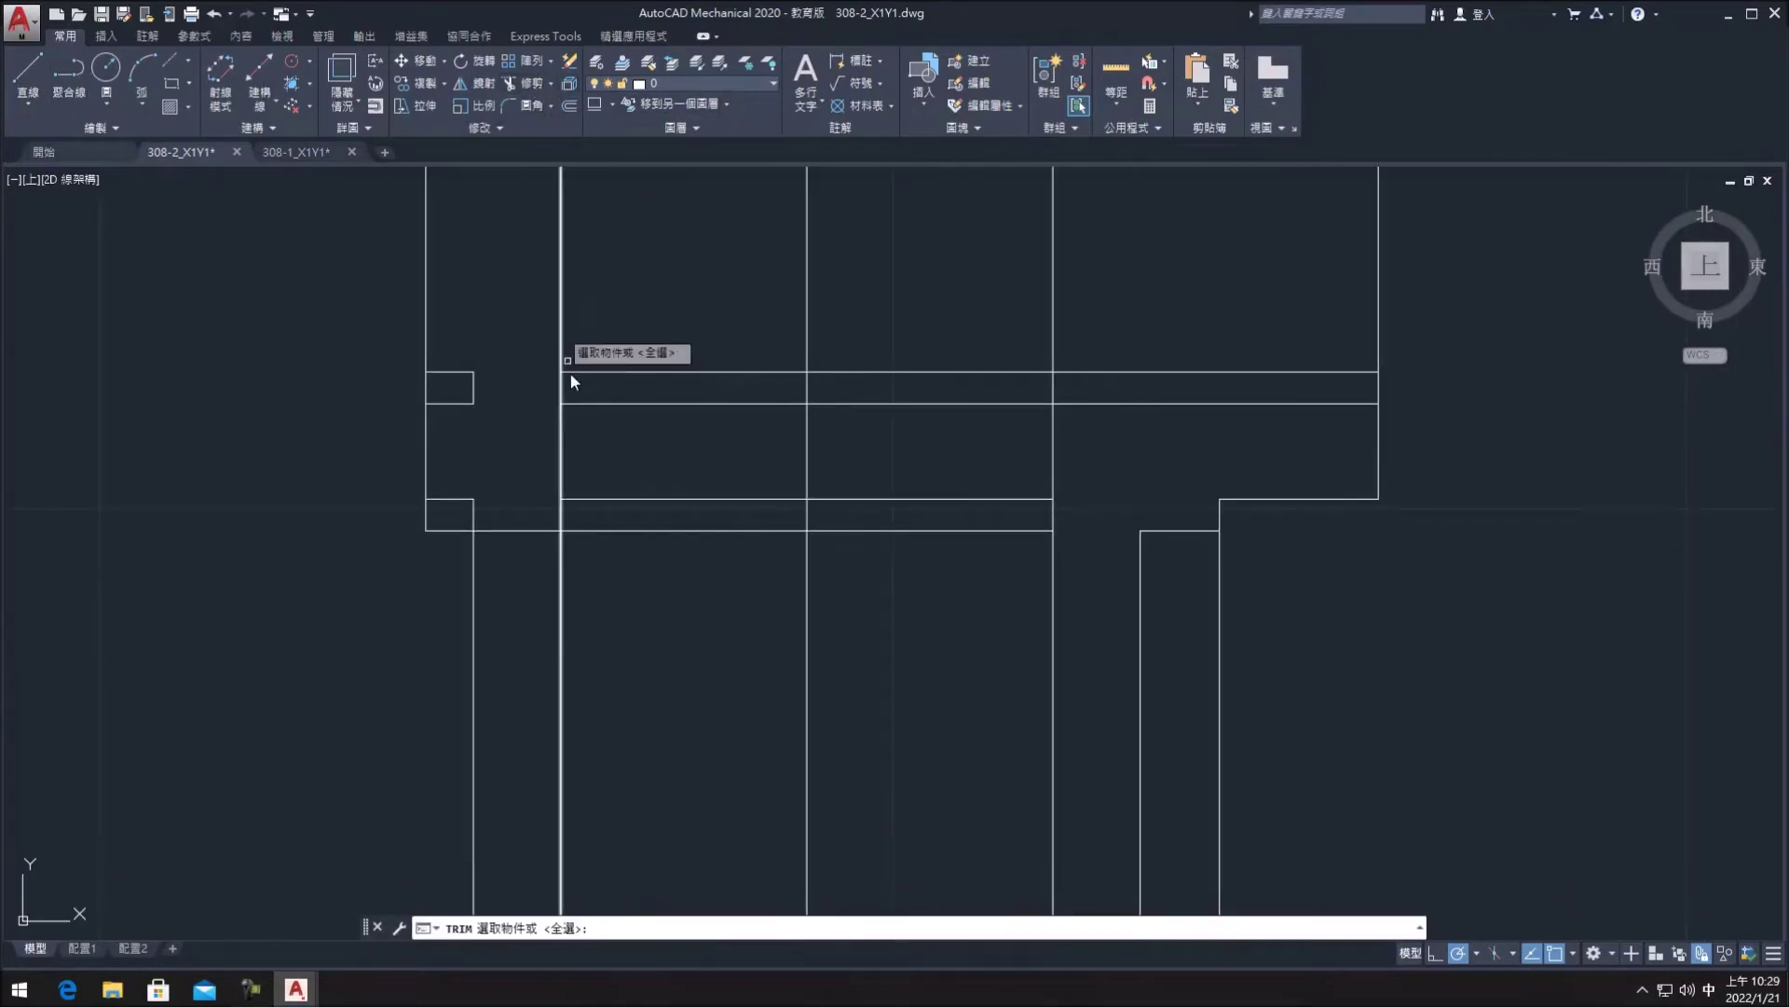
pyautogui.click(489, 498)
pyautogui.click(466, 494)
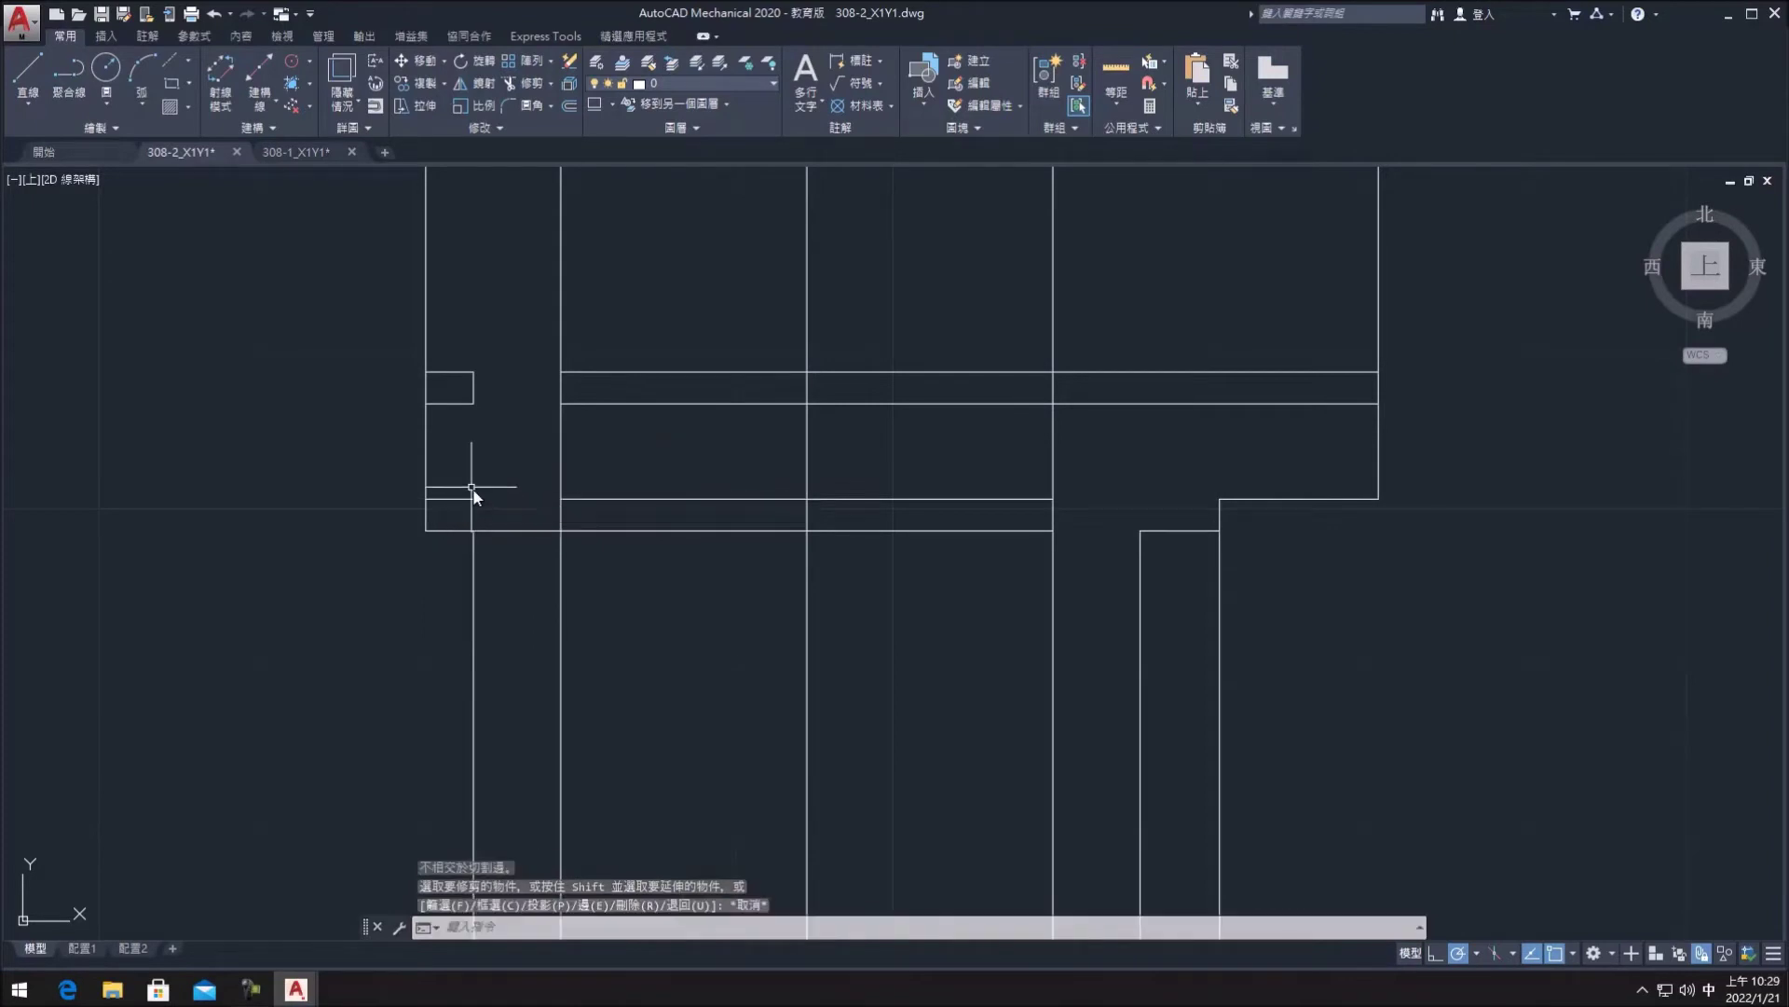
pyautogui.scroll(-2, 473, 494)
pyautogui.click(481, 506)
pyautogui.click(457, 401)
pyautogui.press('Delete')
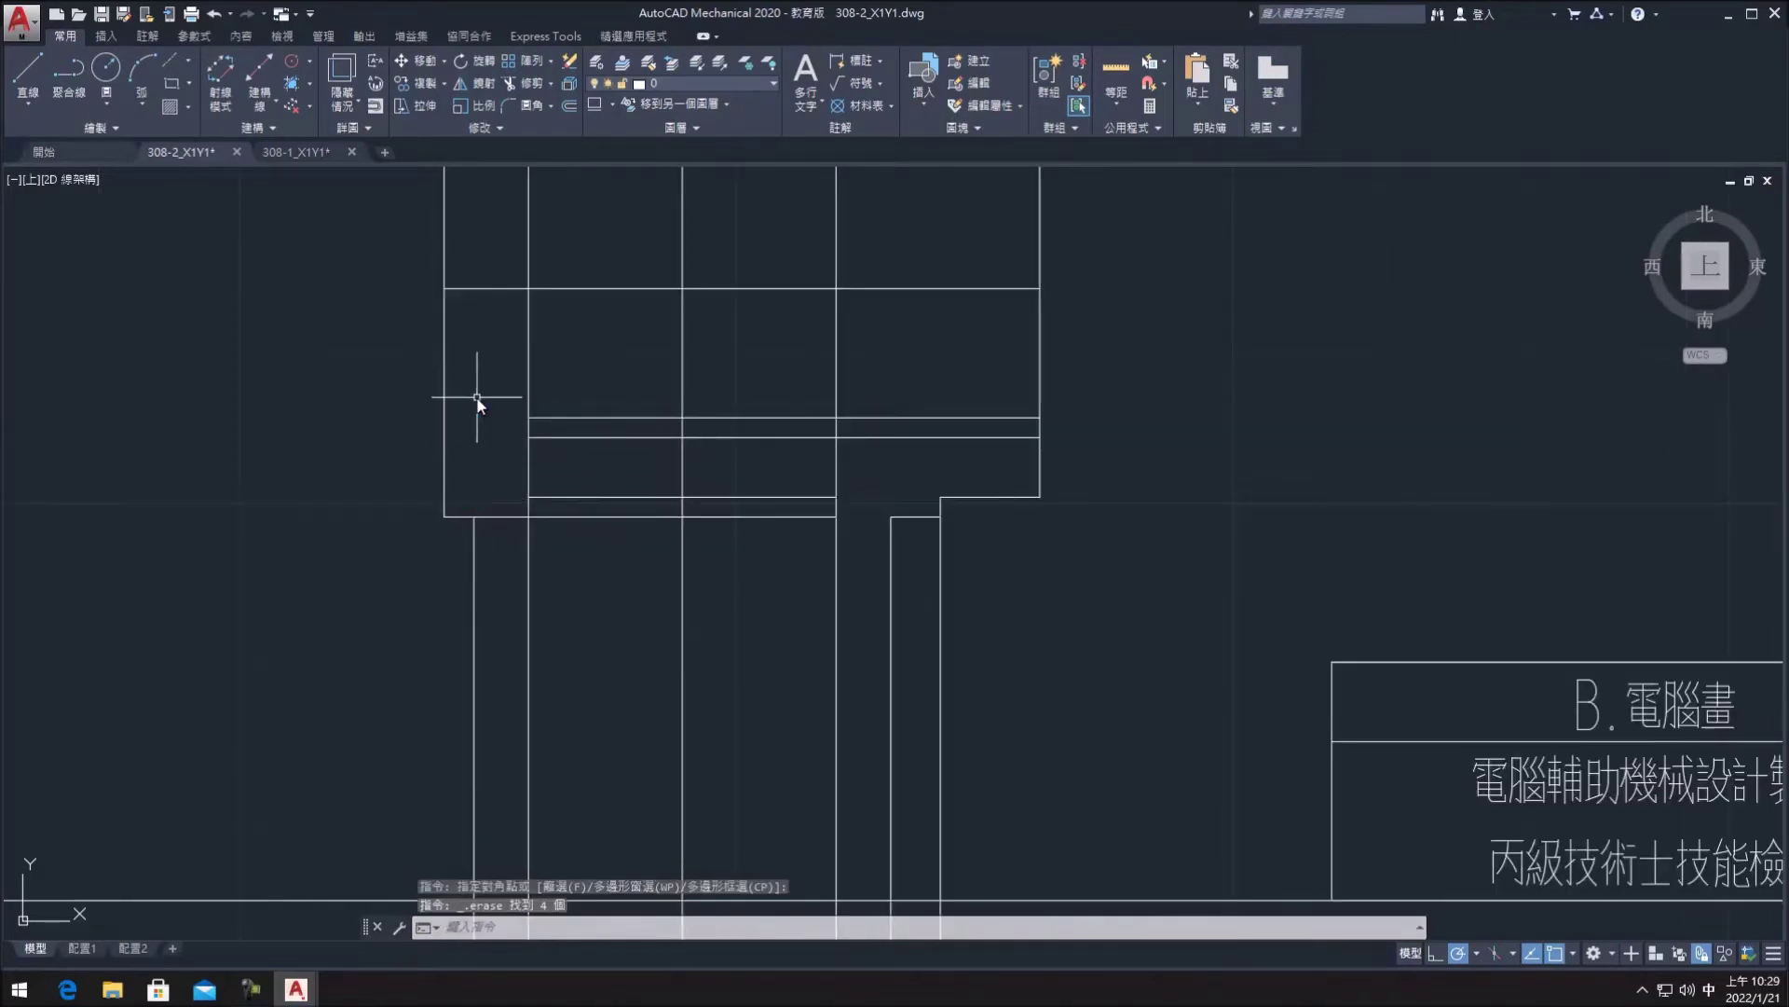
pyautogui.scroll(-1, 502, 423)
pyautogui.scroll(-2, 460, 548)
pyautogui.scroll(2, 559, 519)
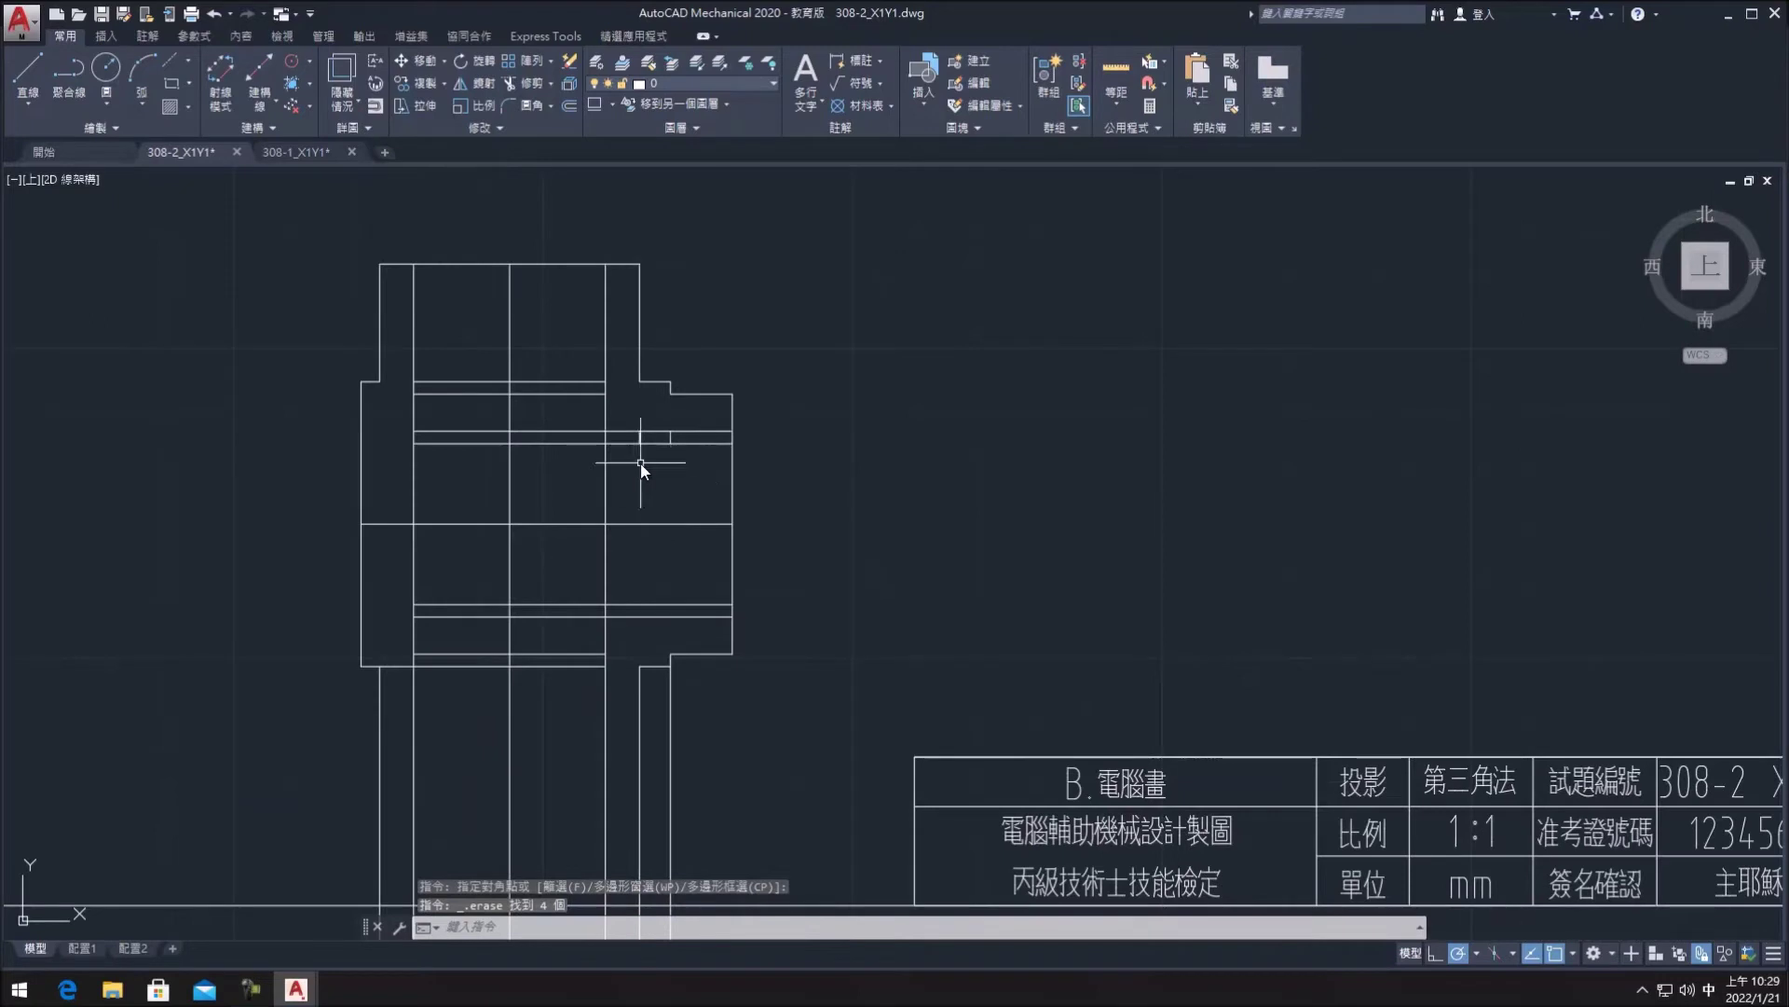
# - Erase a stray object from the boss front view
pyautogui.click(645, 438)
pyautogui.press('Delete')
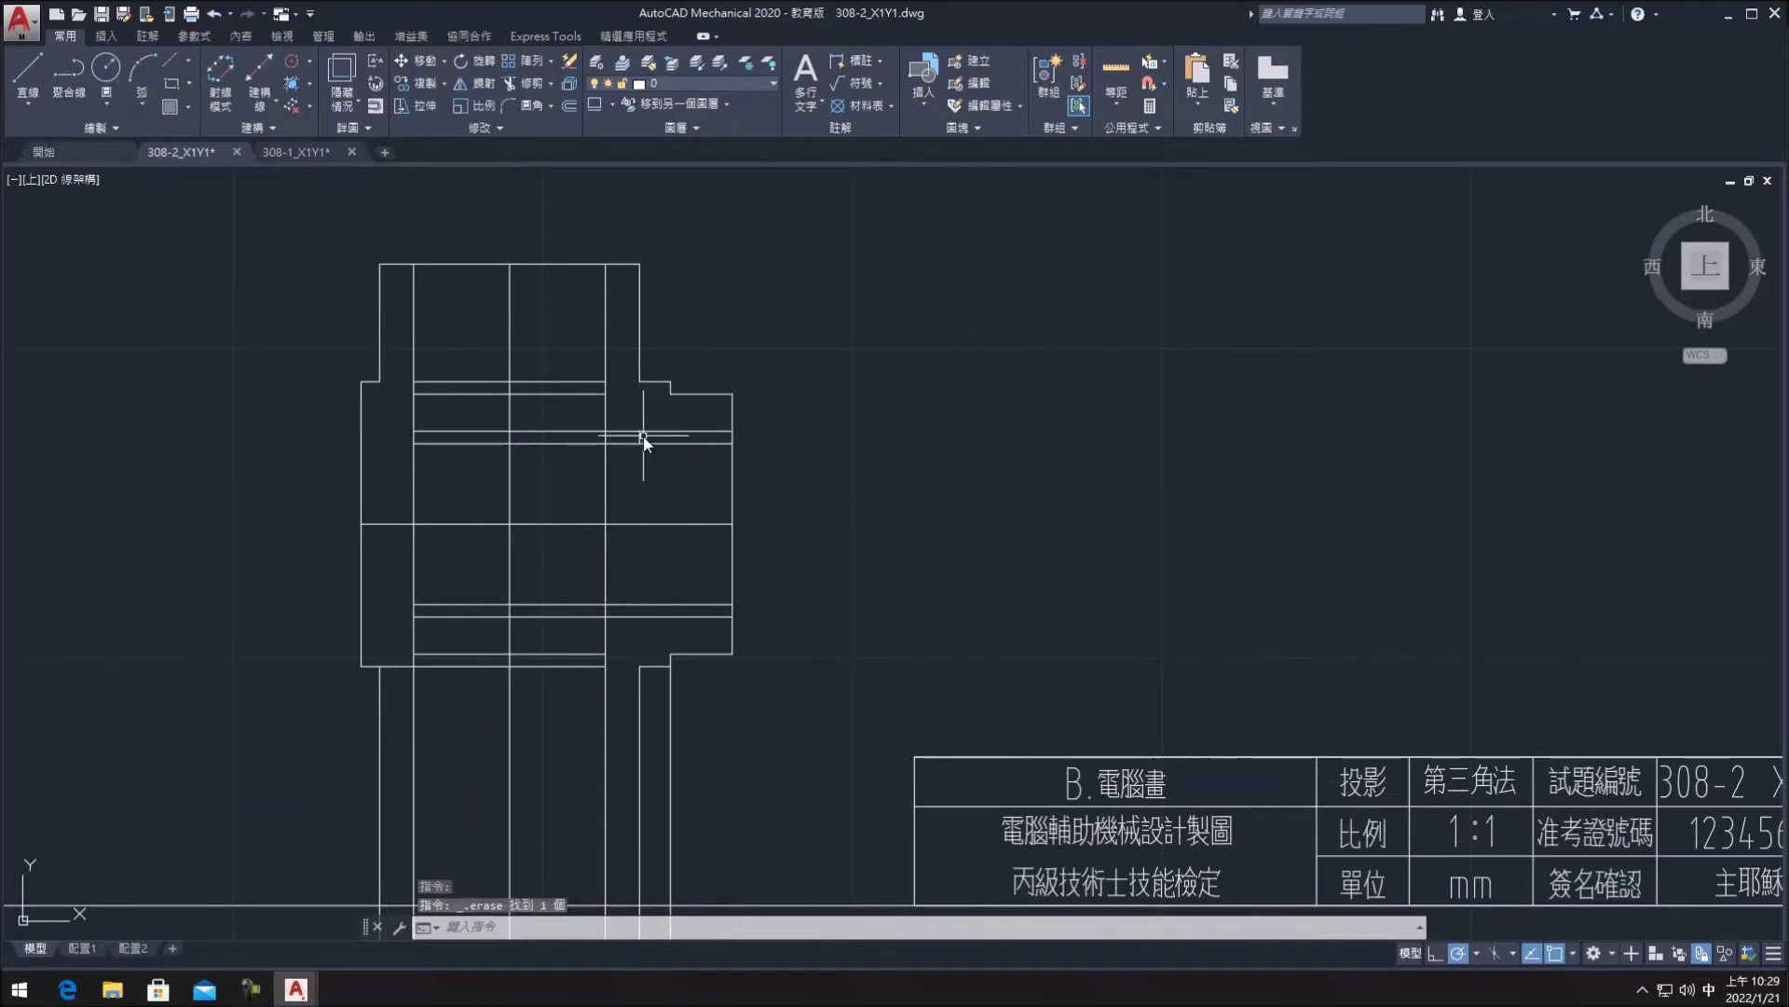
pyautogui.click(642, 437)
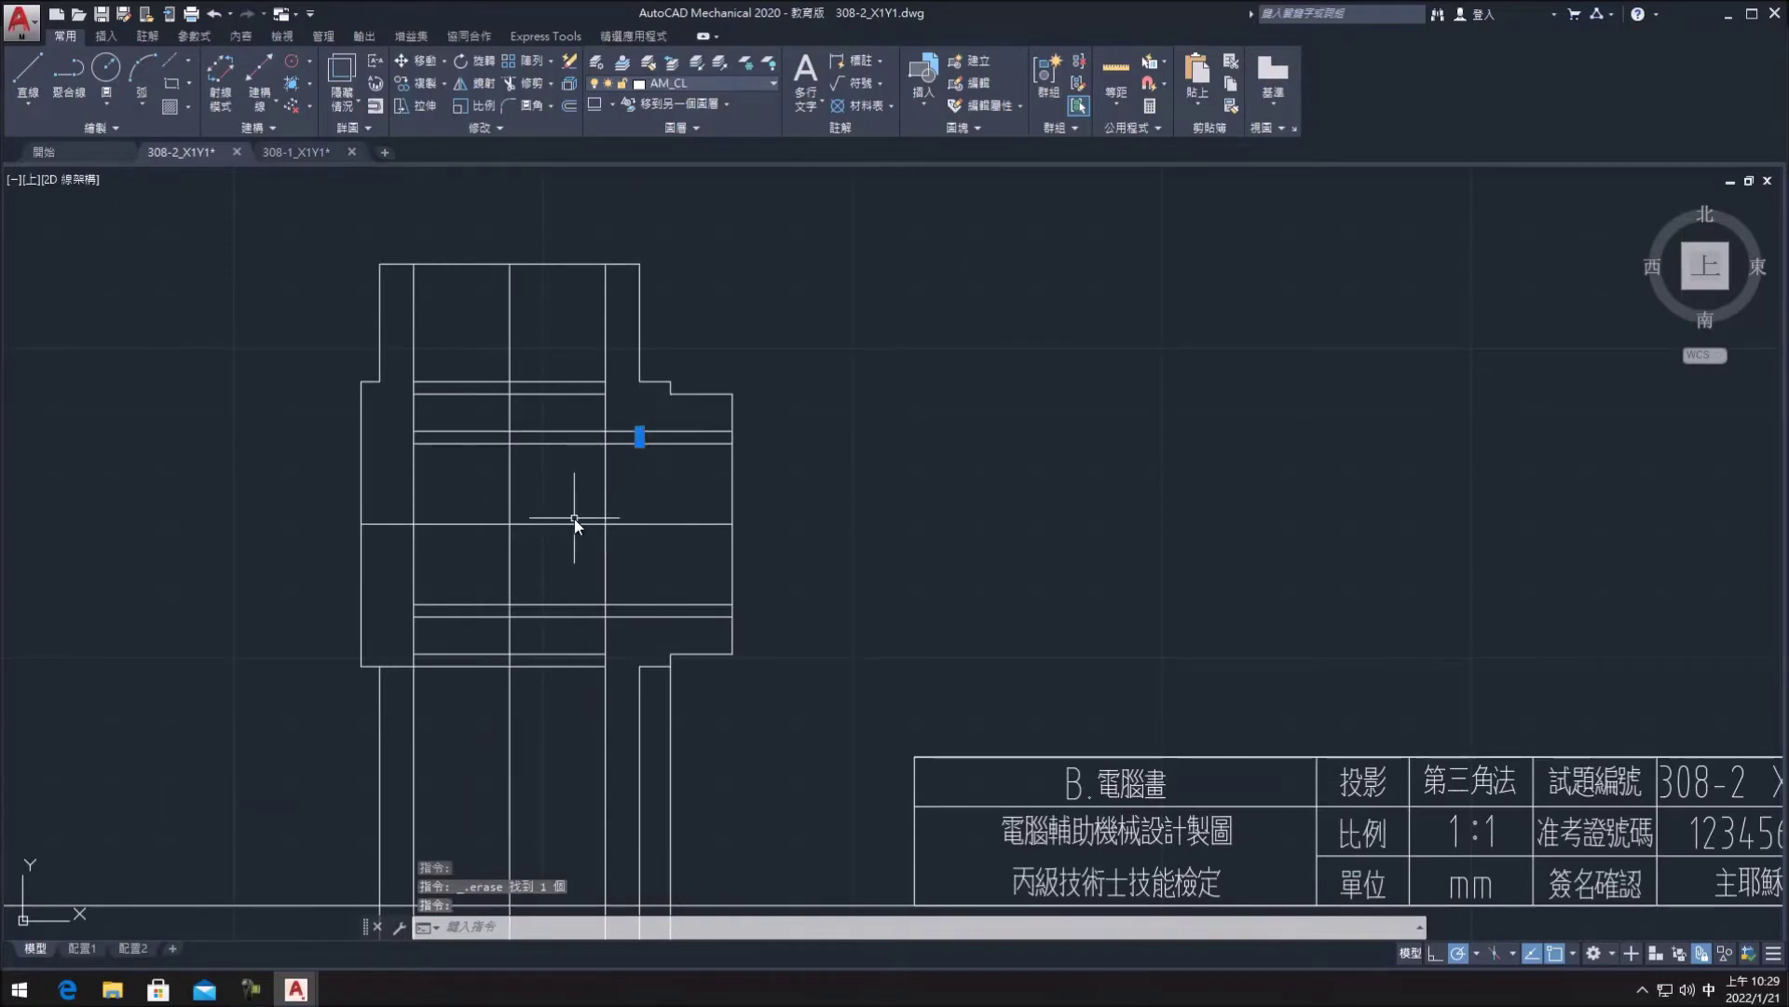
pyautogui.click(566, 489)
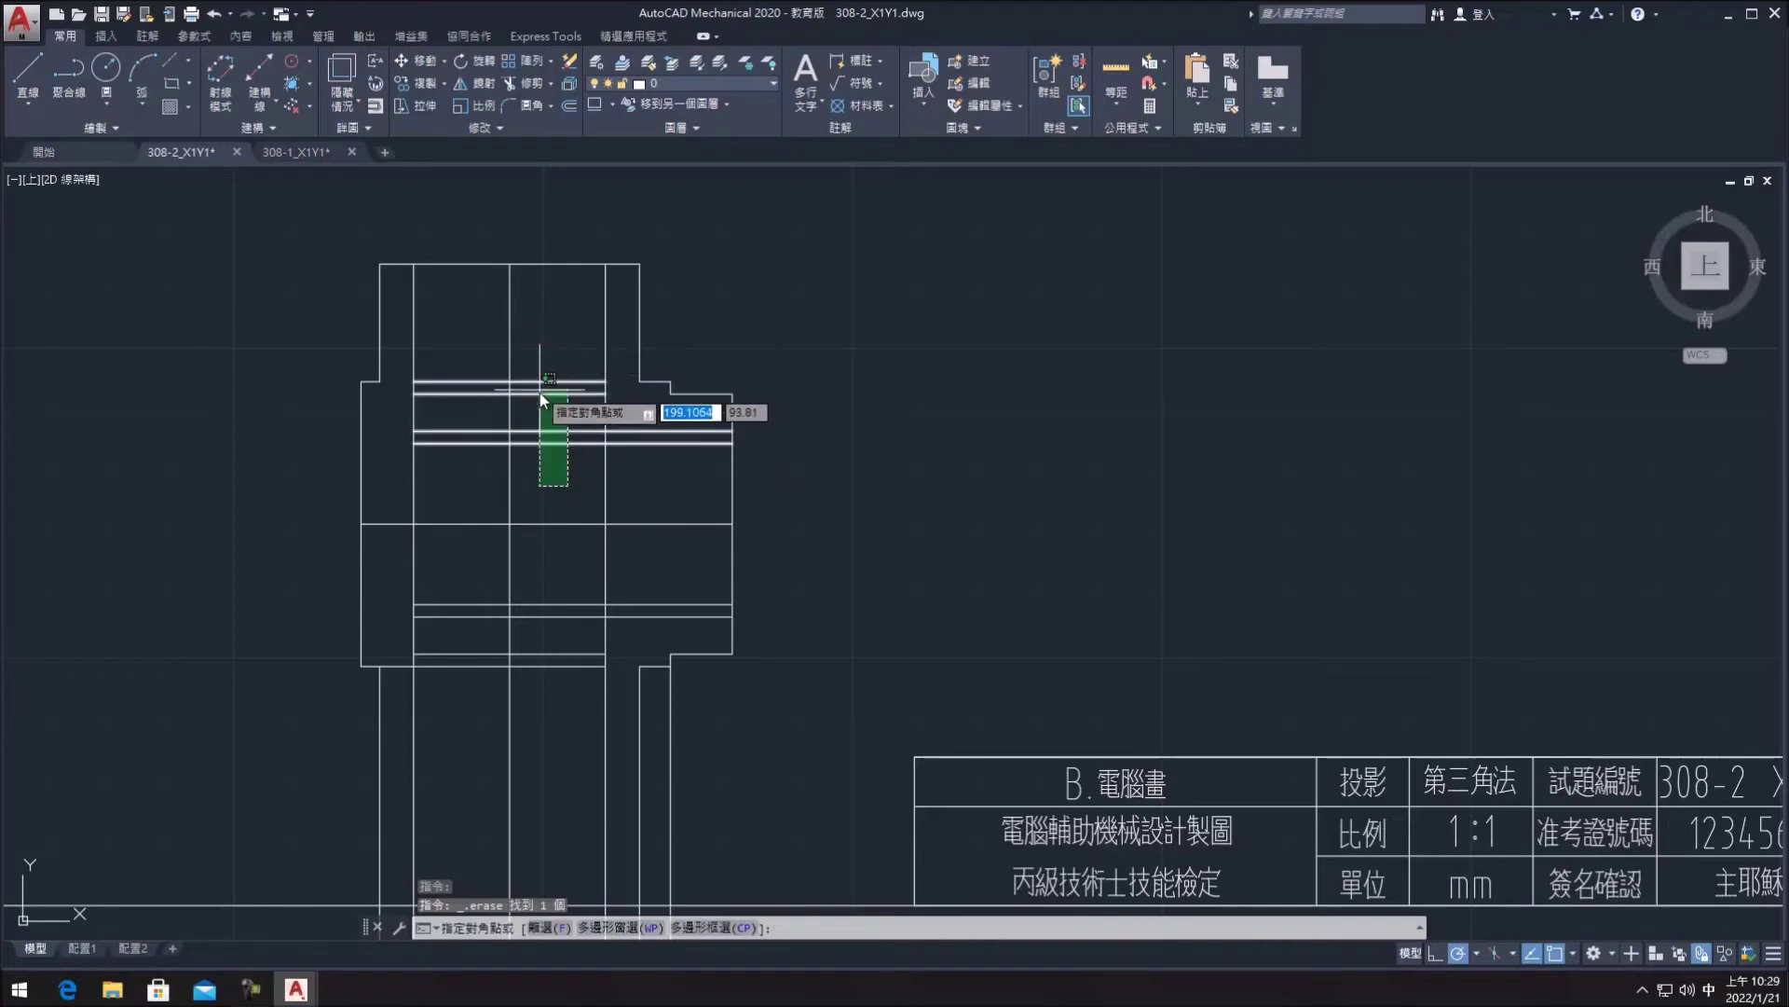
pyautogui.press('Escape')
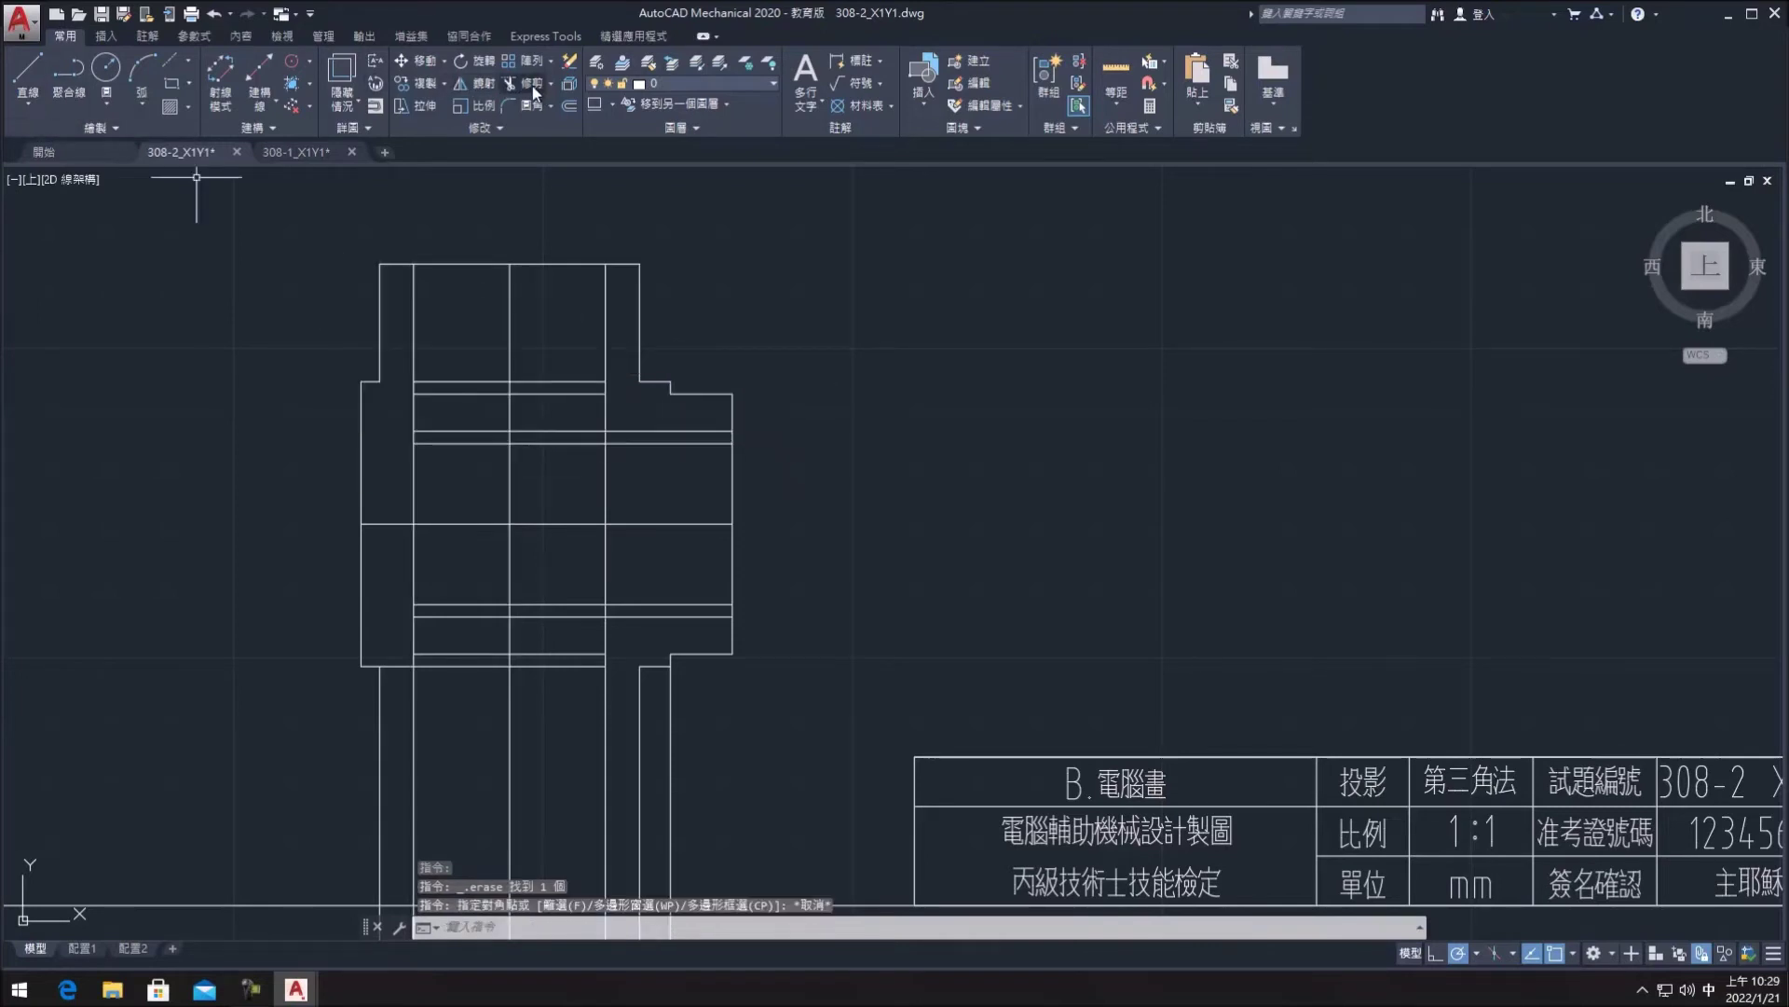
# - Trim the upper horizontal lines between the verticals and erase four surplus short lines
pyautogui.click(533, 86)
pyautogui.click(581, 468)
pyautogui.click(571, 411)
pyautogui.press('Escape')
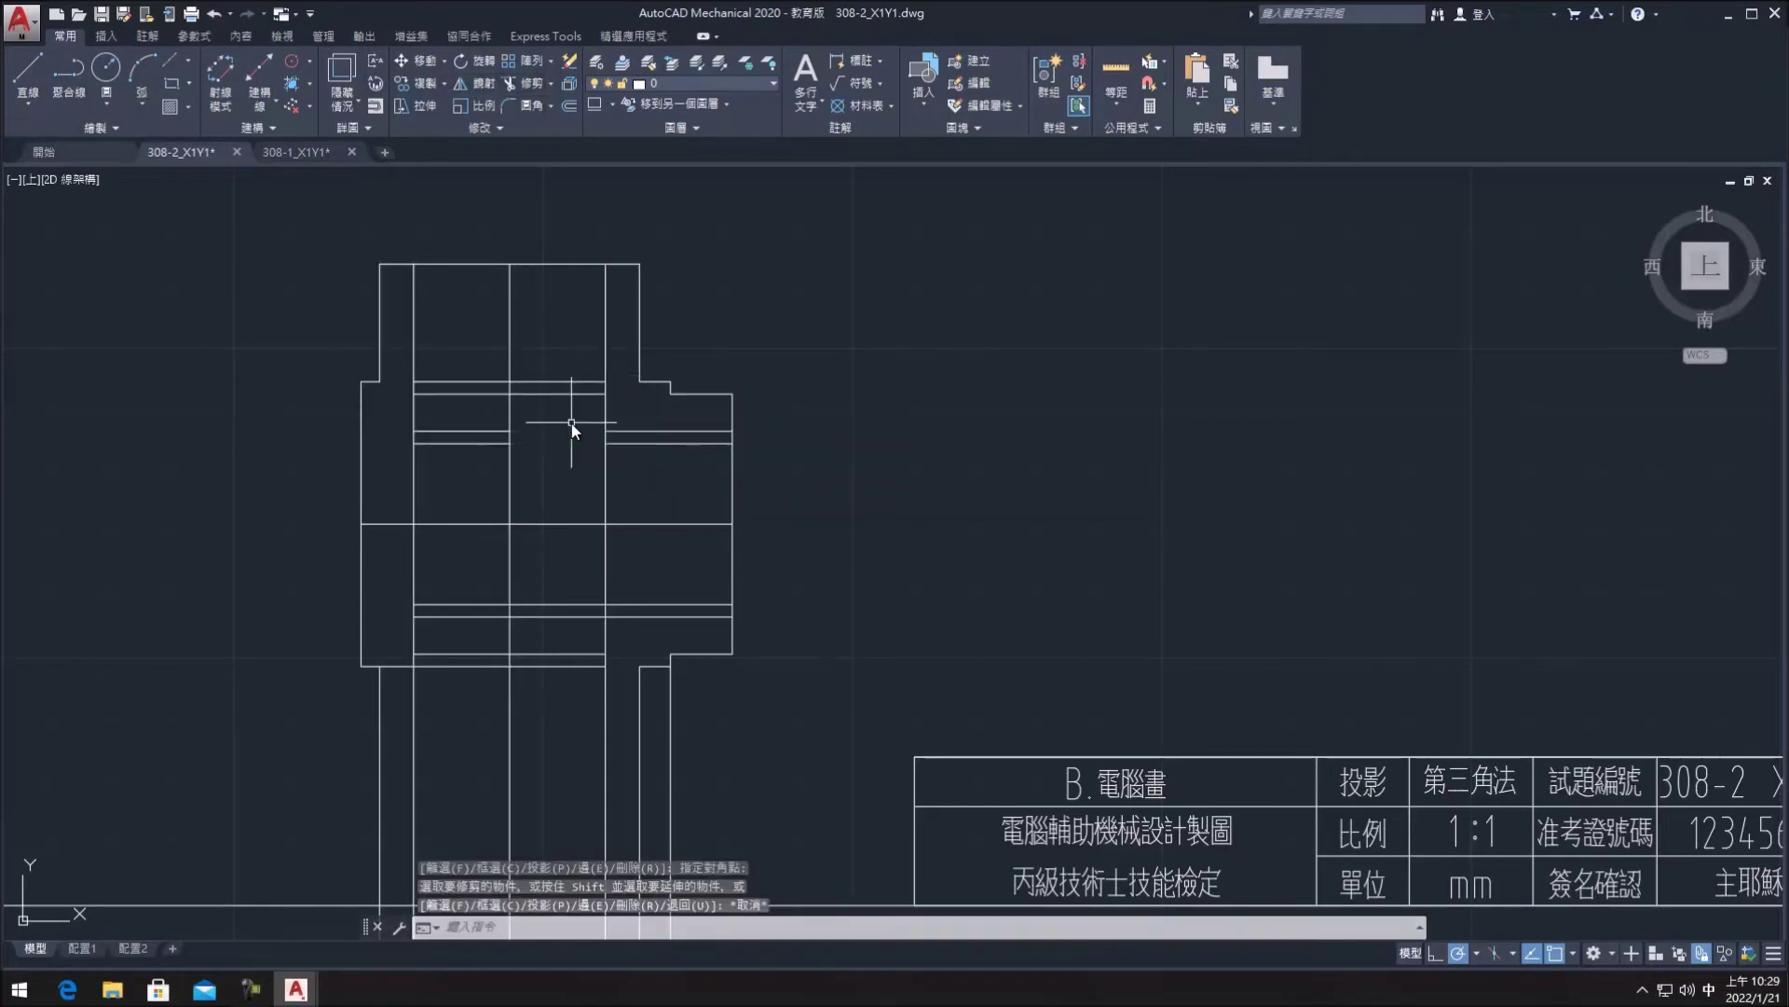
pyautogui.click(551, 356)
pyautogui.press('Delete')
pyautogui.click(492, 473)
pyautogui.click(471, 397)
pyautogui.press('Delete')
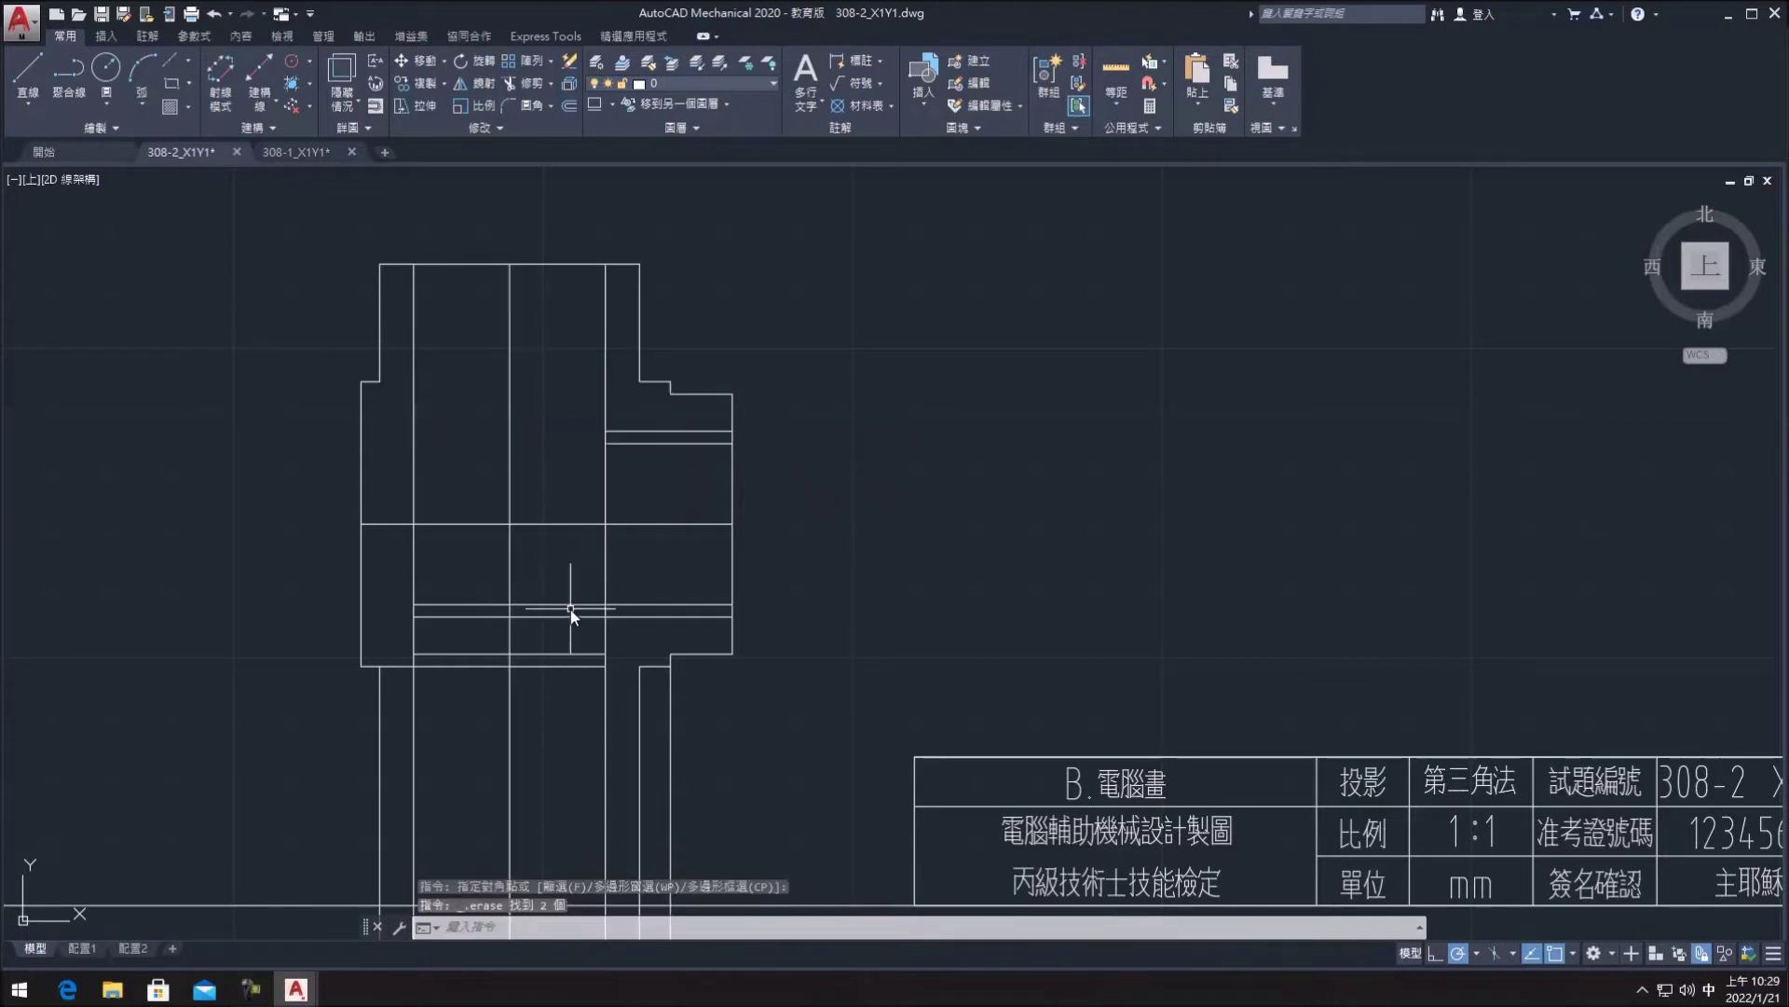
# - Erase the lower short lines and trim the lower horizontal lines near the bottom shoulder
pyautogui.click(576, 639)
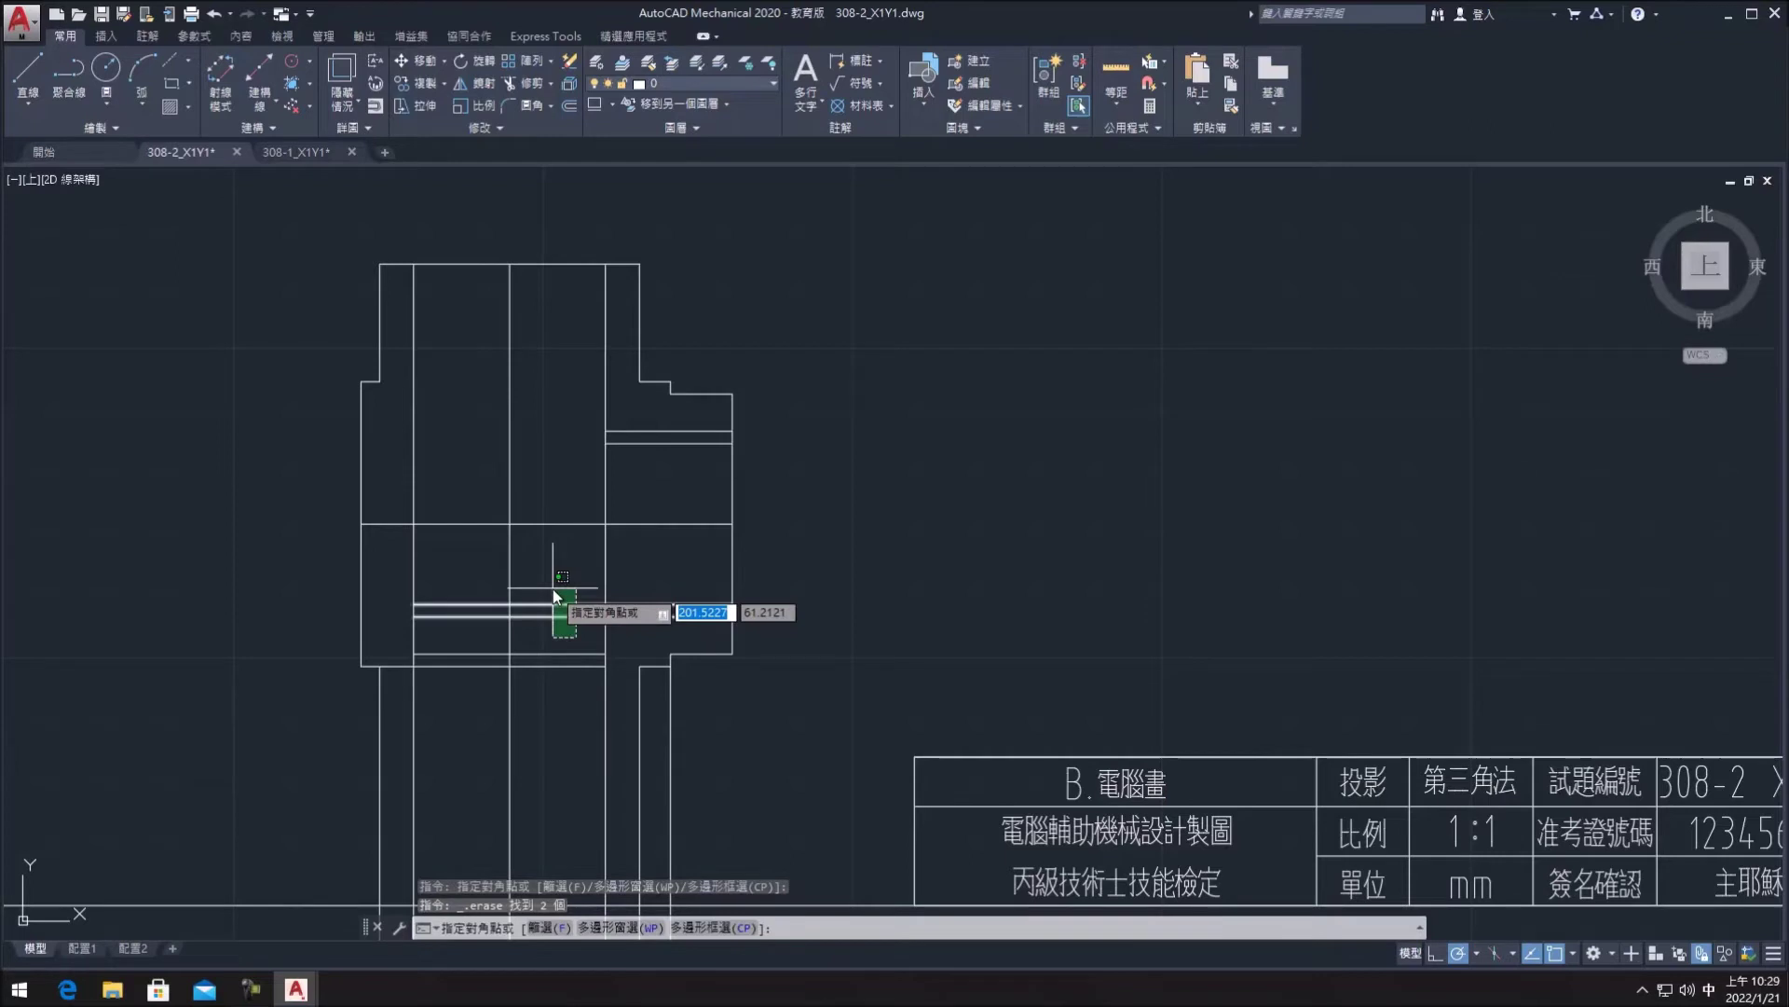
pyautogui.click(519, 471)
pyautogui.press('Delete')
pyautogui.click(519, 90)
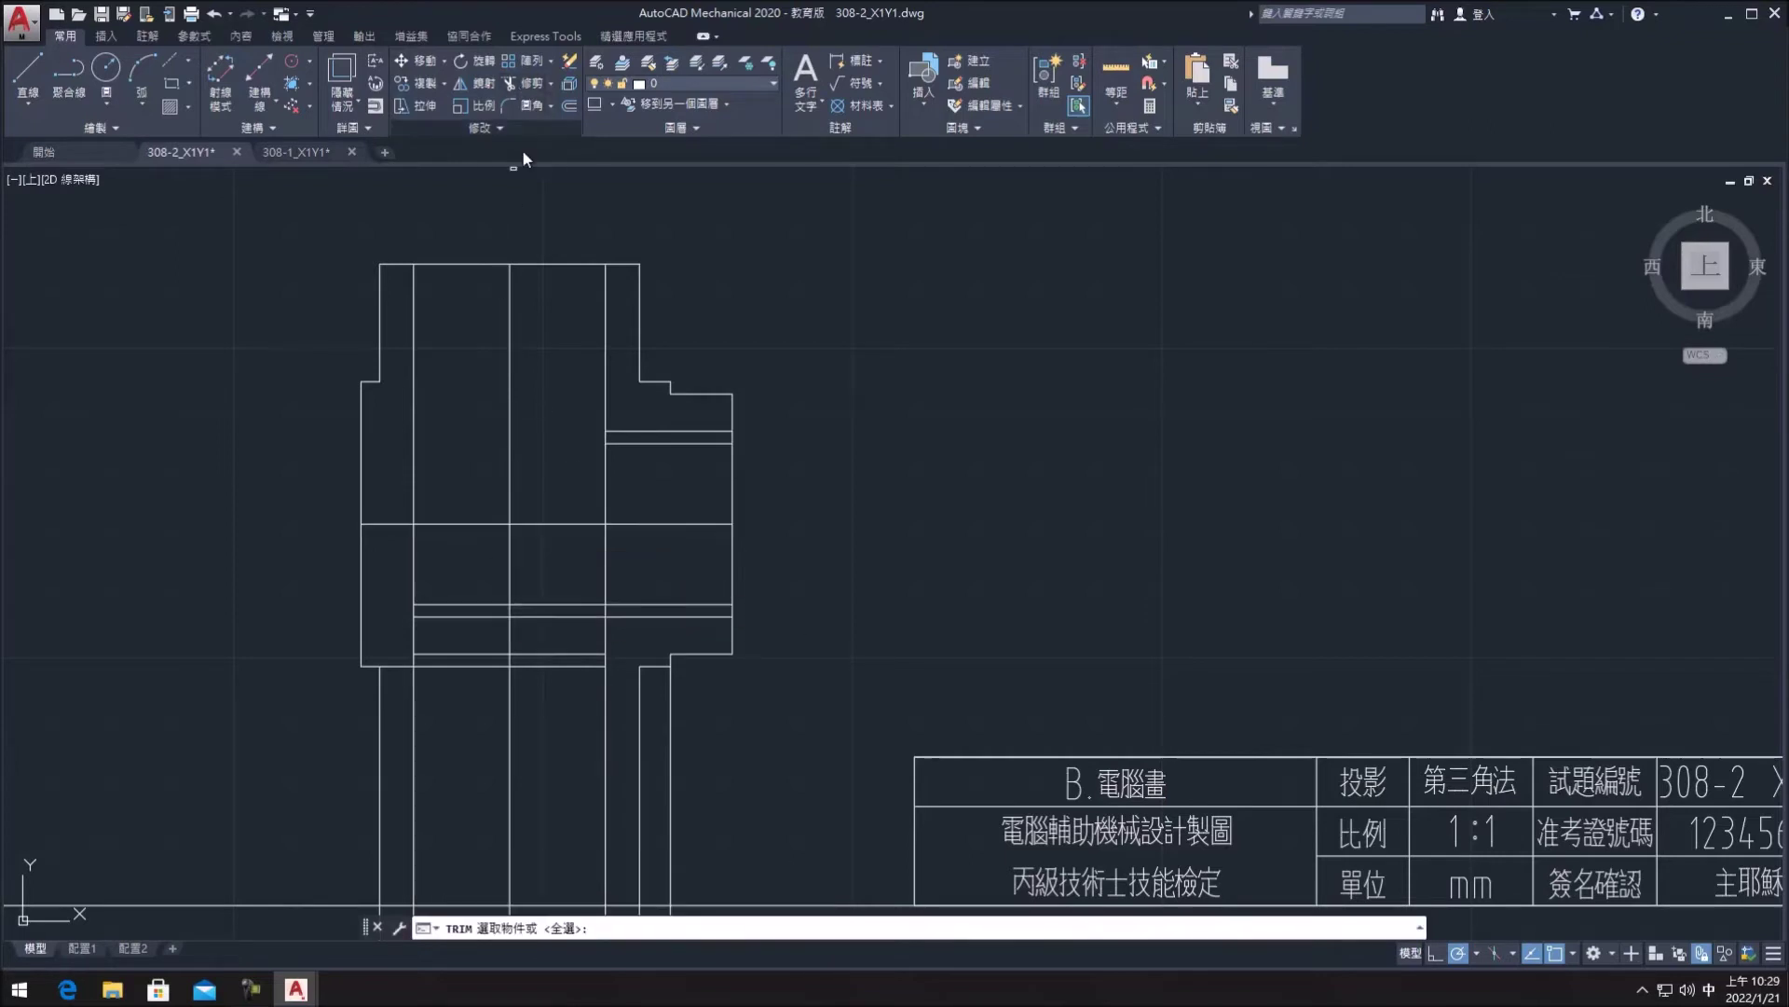
pyautogui.click(588, 604)
pyautogui.click(502, 620)
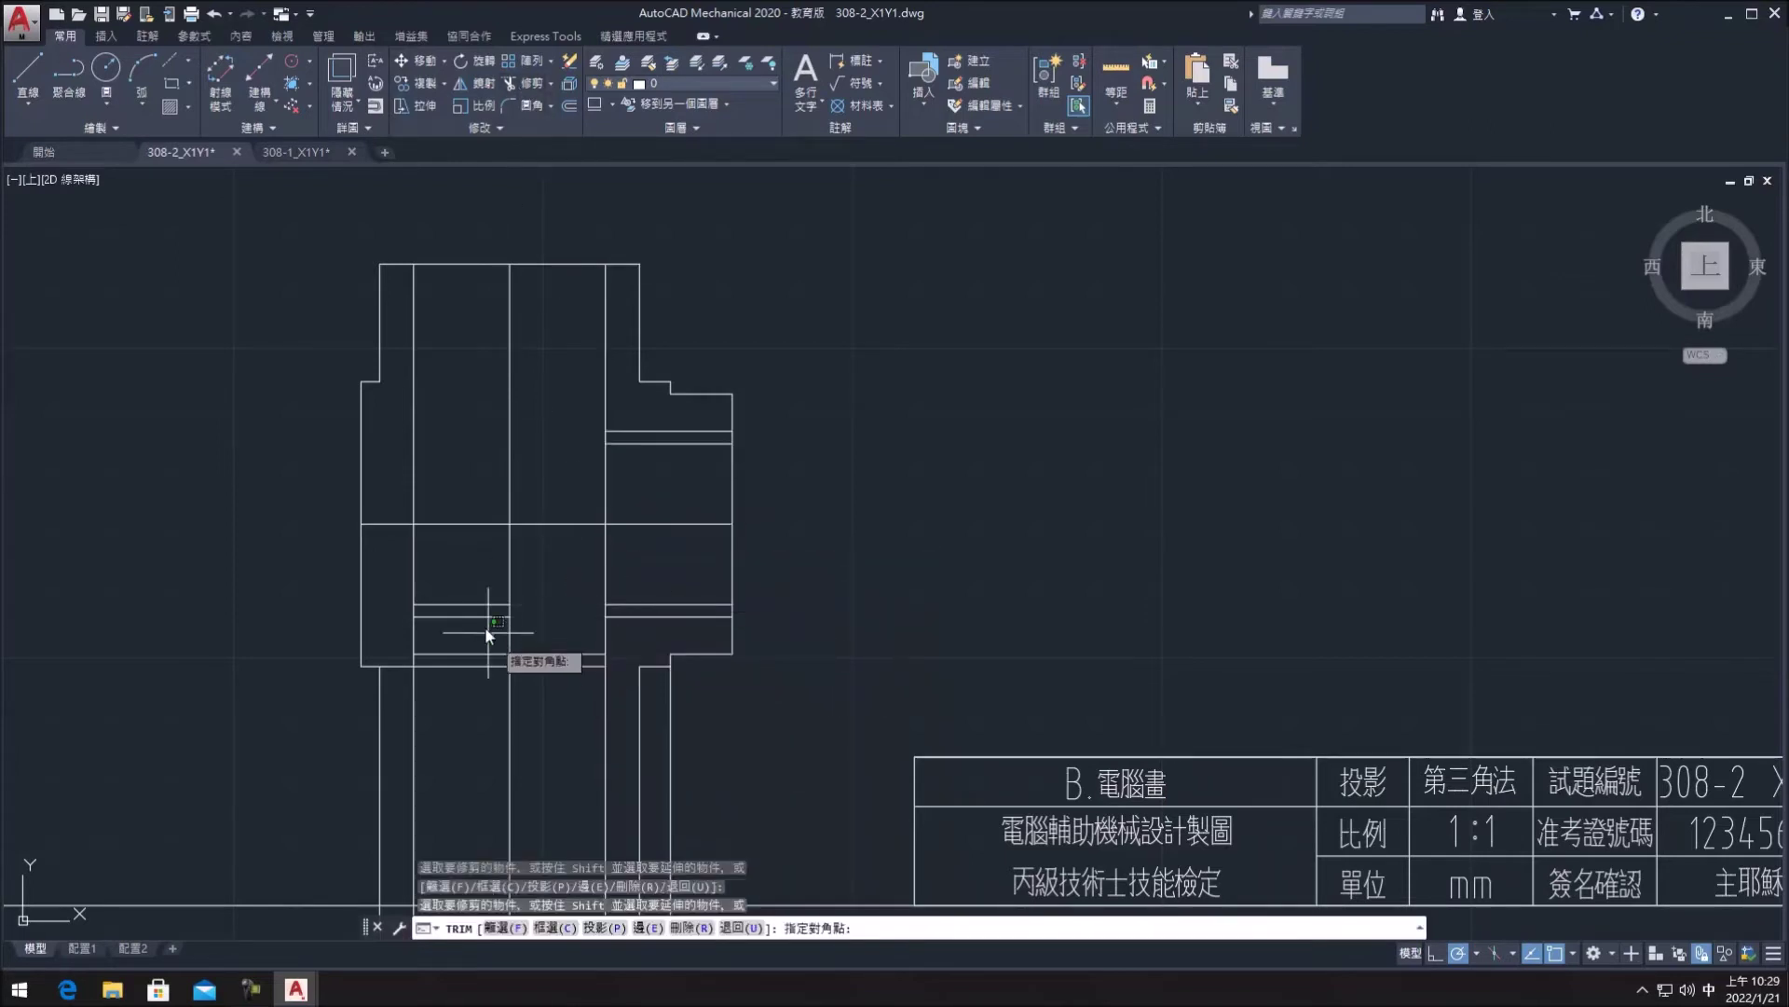
pyautogui.click(463, 577)
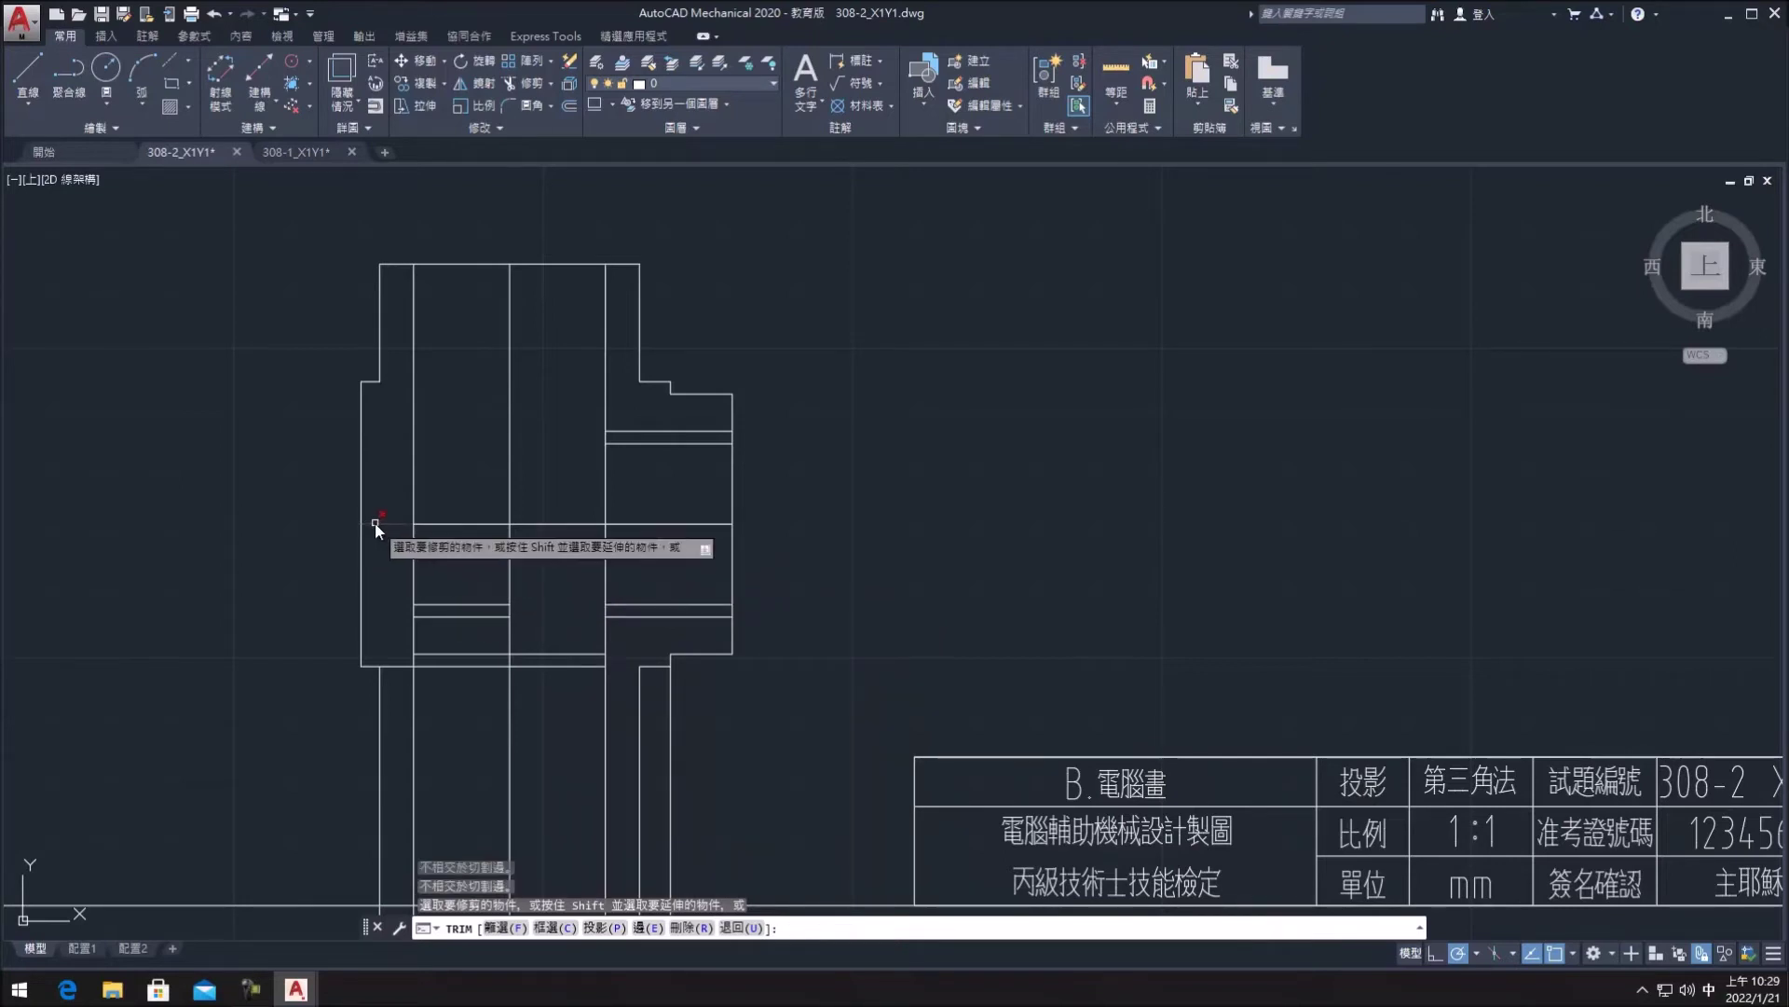
pyautogui.click(376, 523)
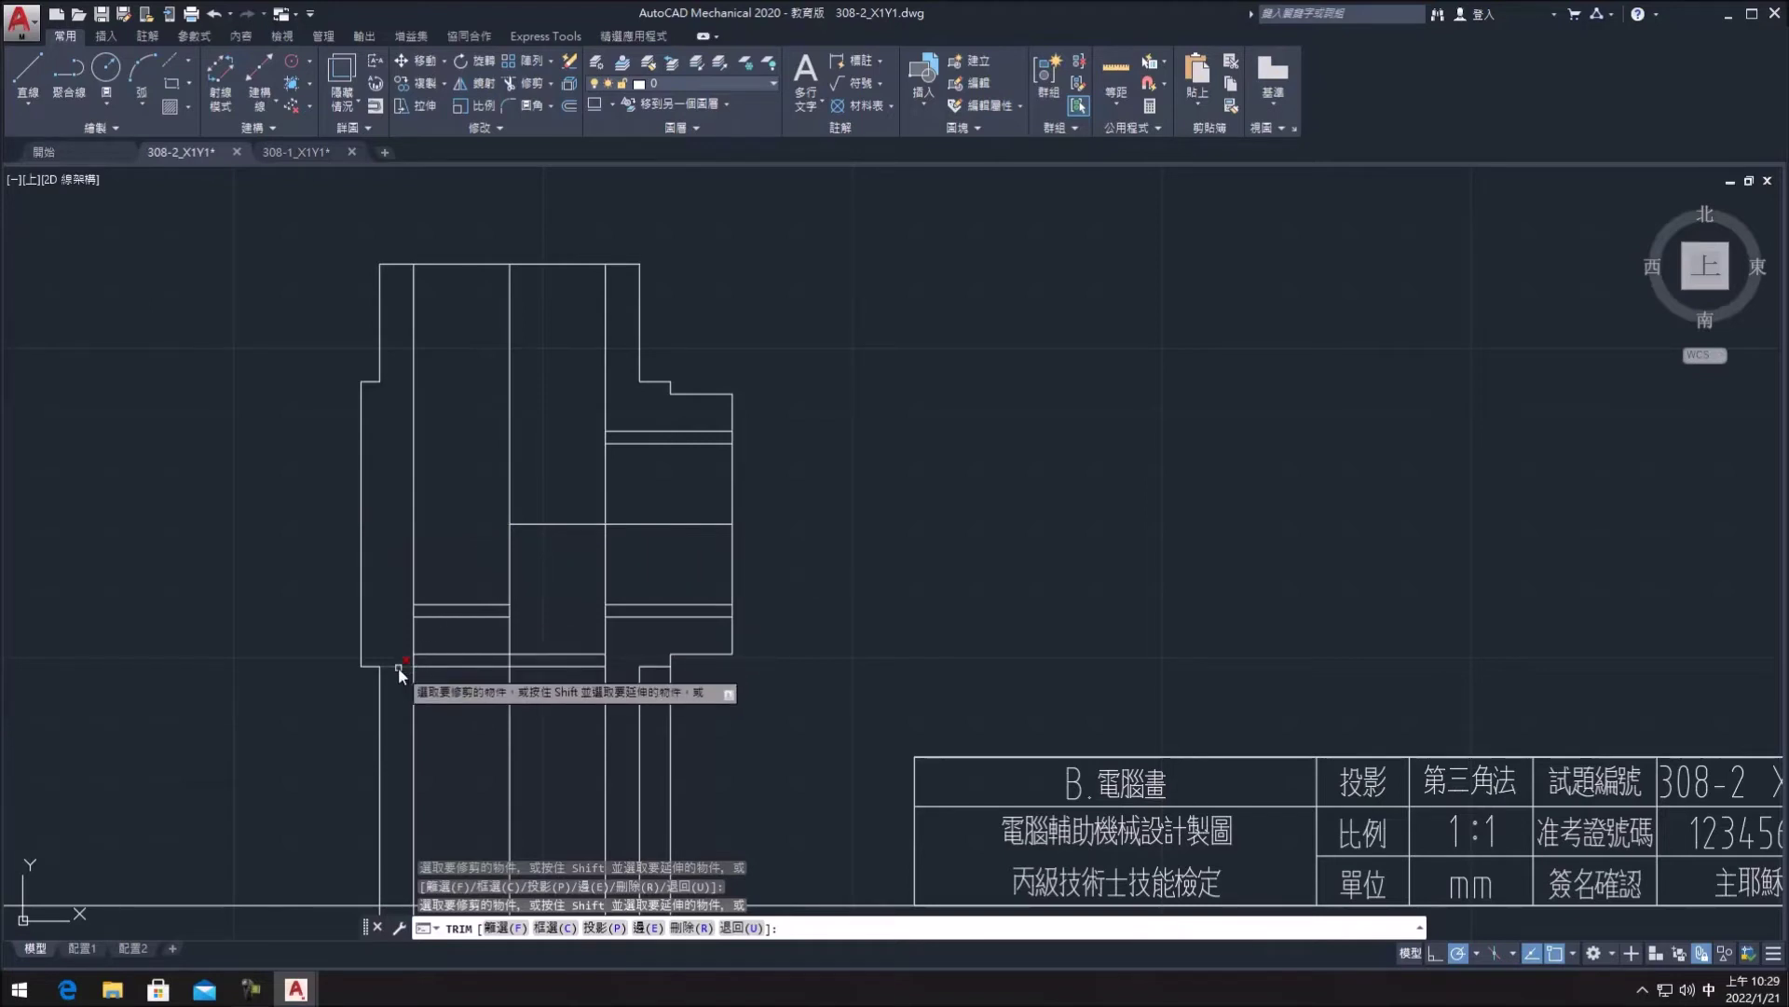
pyautogui.click(562, 690)
pyautogui.click(532, 656)
pyautogui.press('Escape')
# - Erase the four remaining short horizontal lines
pyautogui.click(489, 685)
pyautogui.click(466, 563)
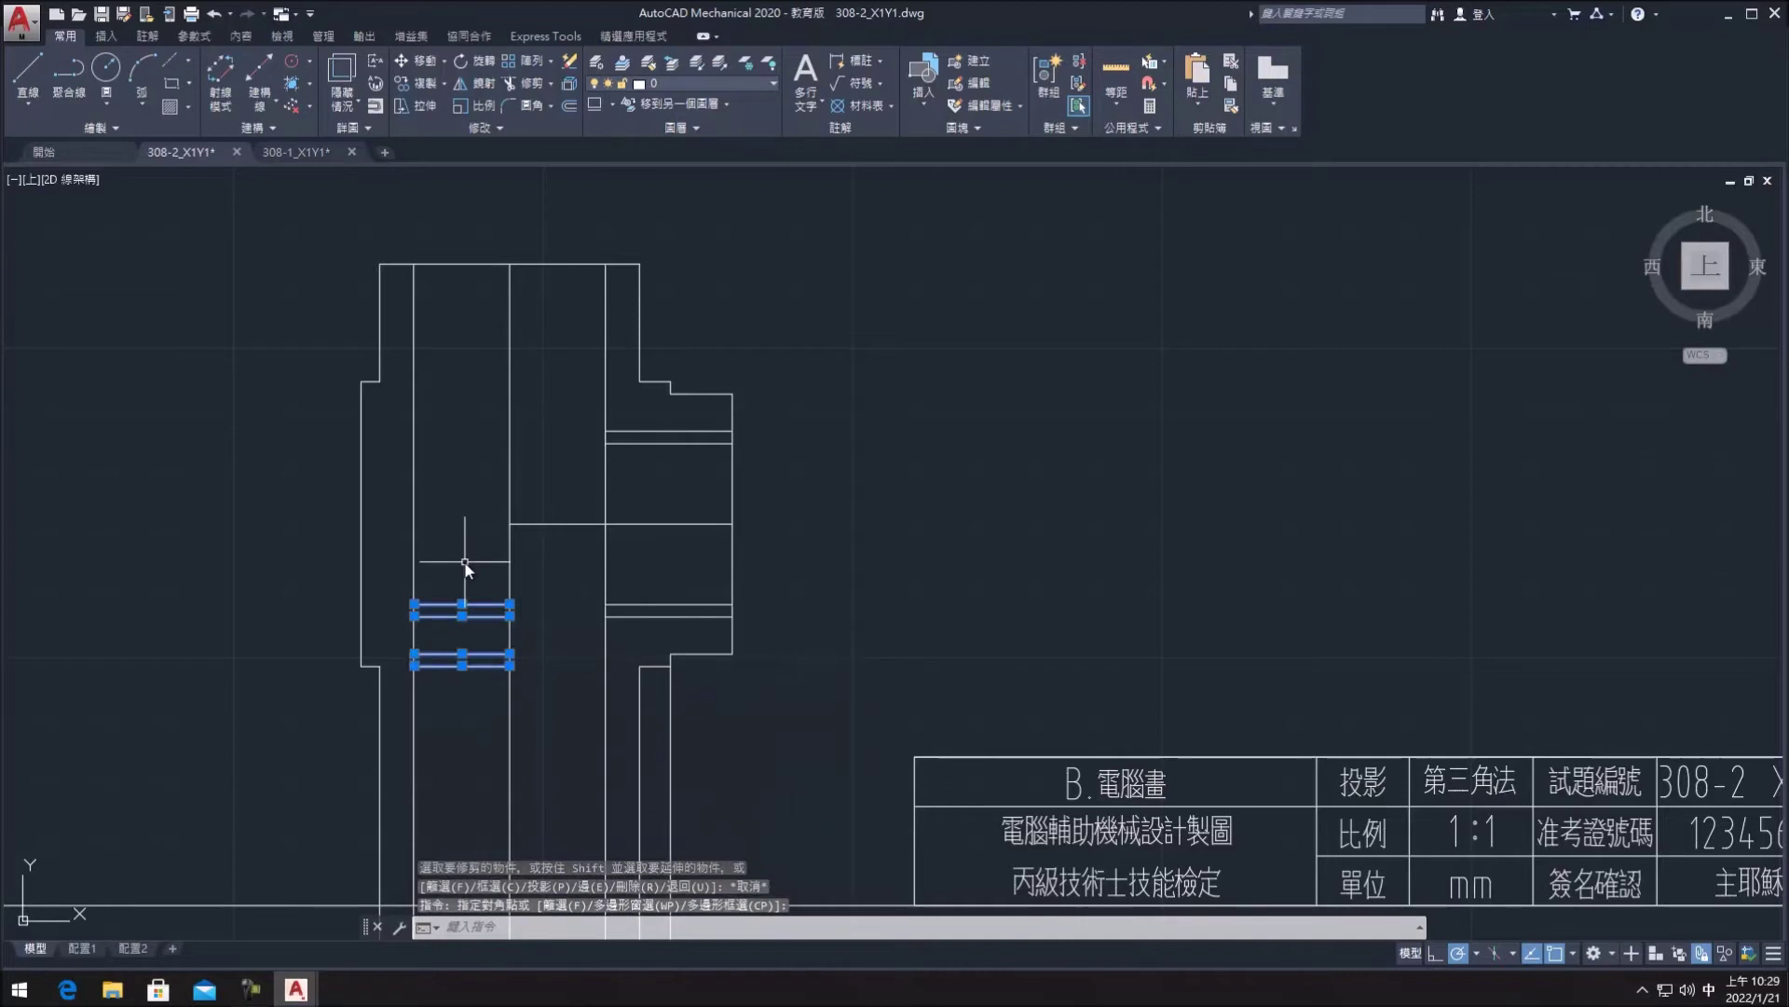
pyautogui.press('Delete')
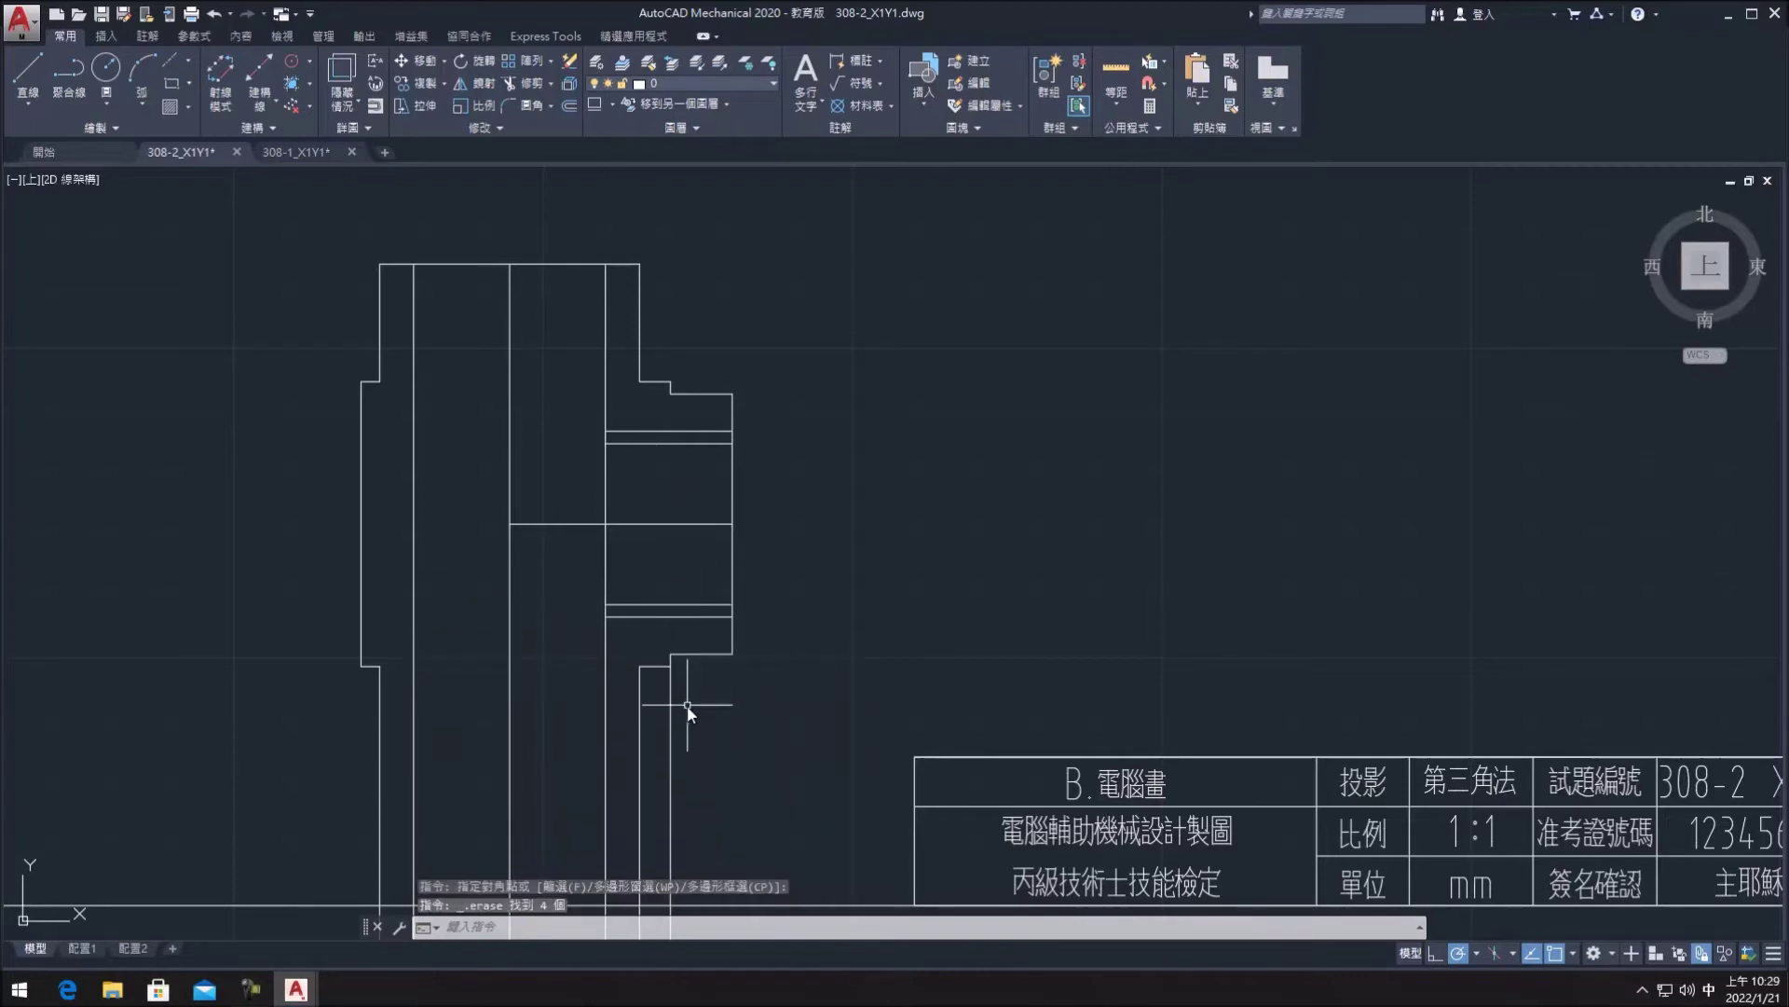
pyautogui.click(522, 83)
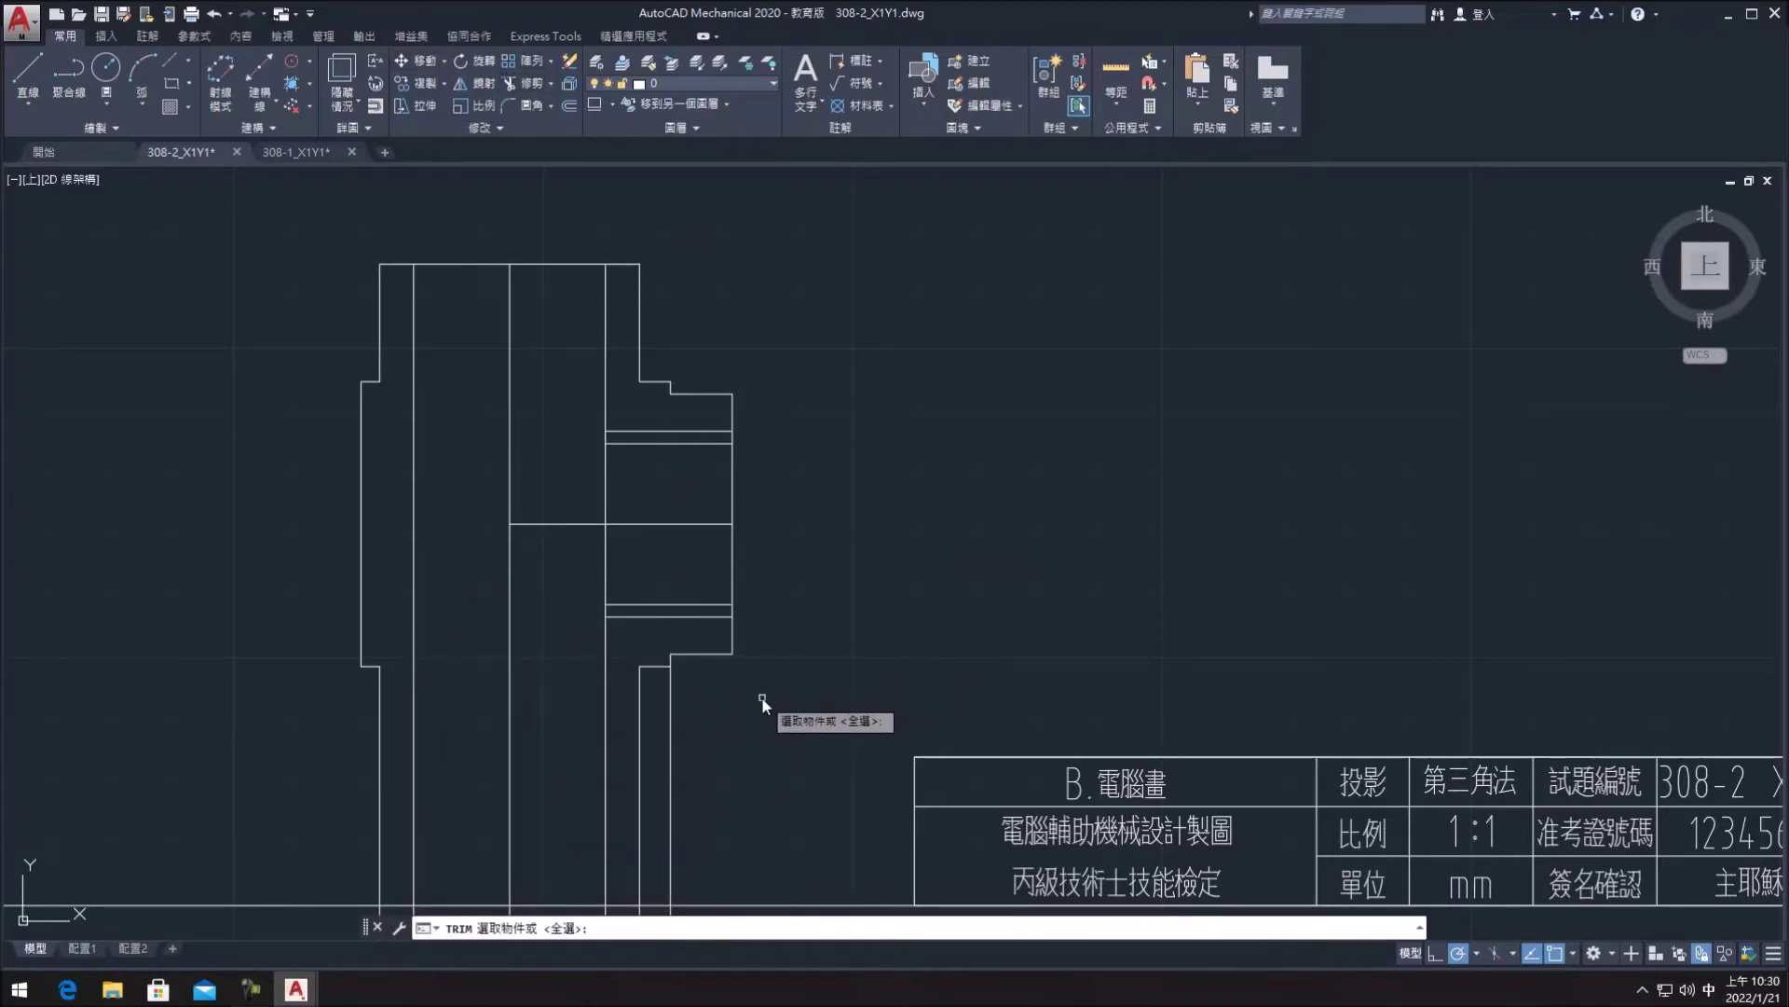
# - Delete the long projection lines above the front view
pyautogui.press('Escape')
pyautogui.scroll(-3, 857, 661)
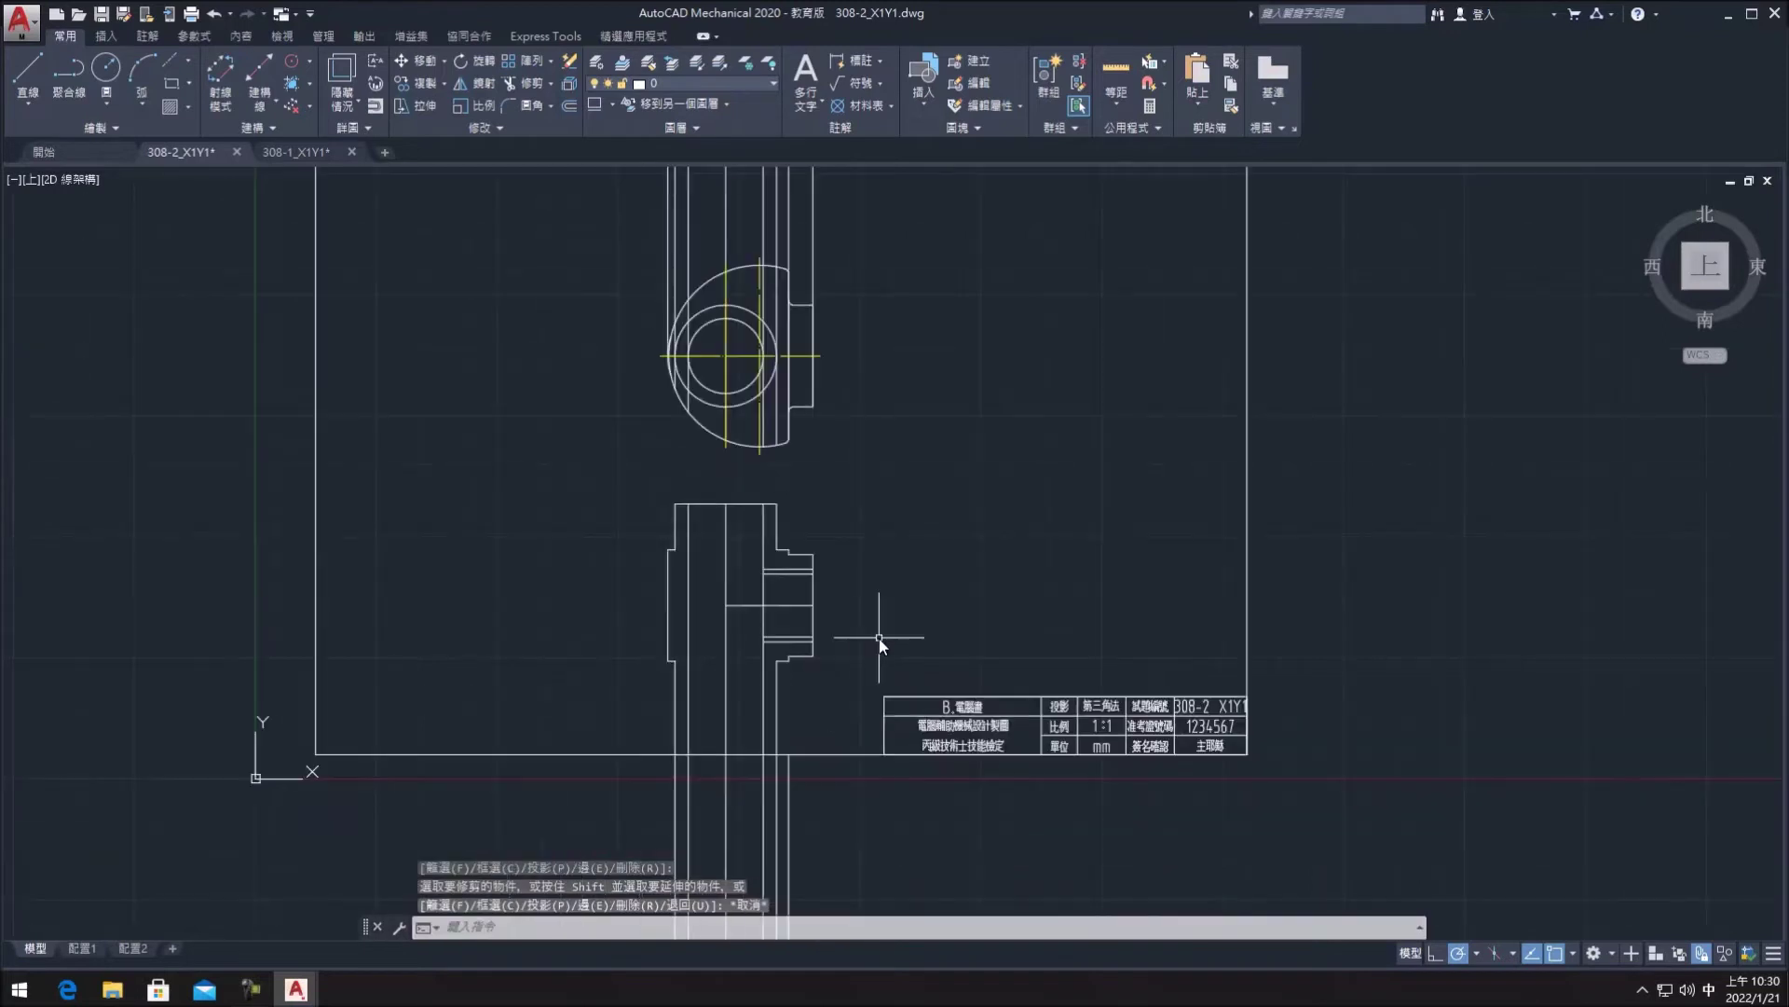
pyautogui.scroll(-2, 932, 484)
pyautogui.click(965, 370)
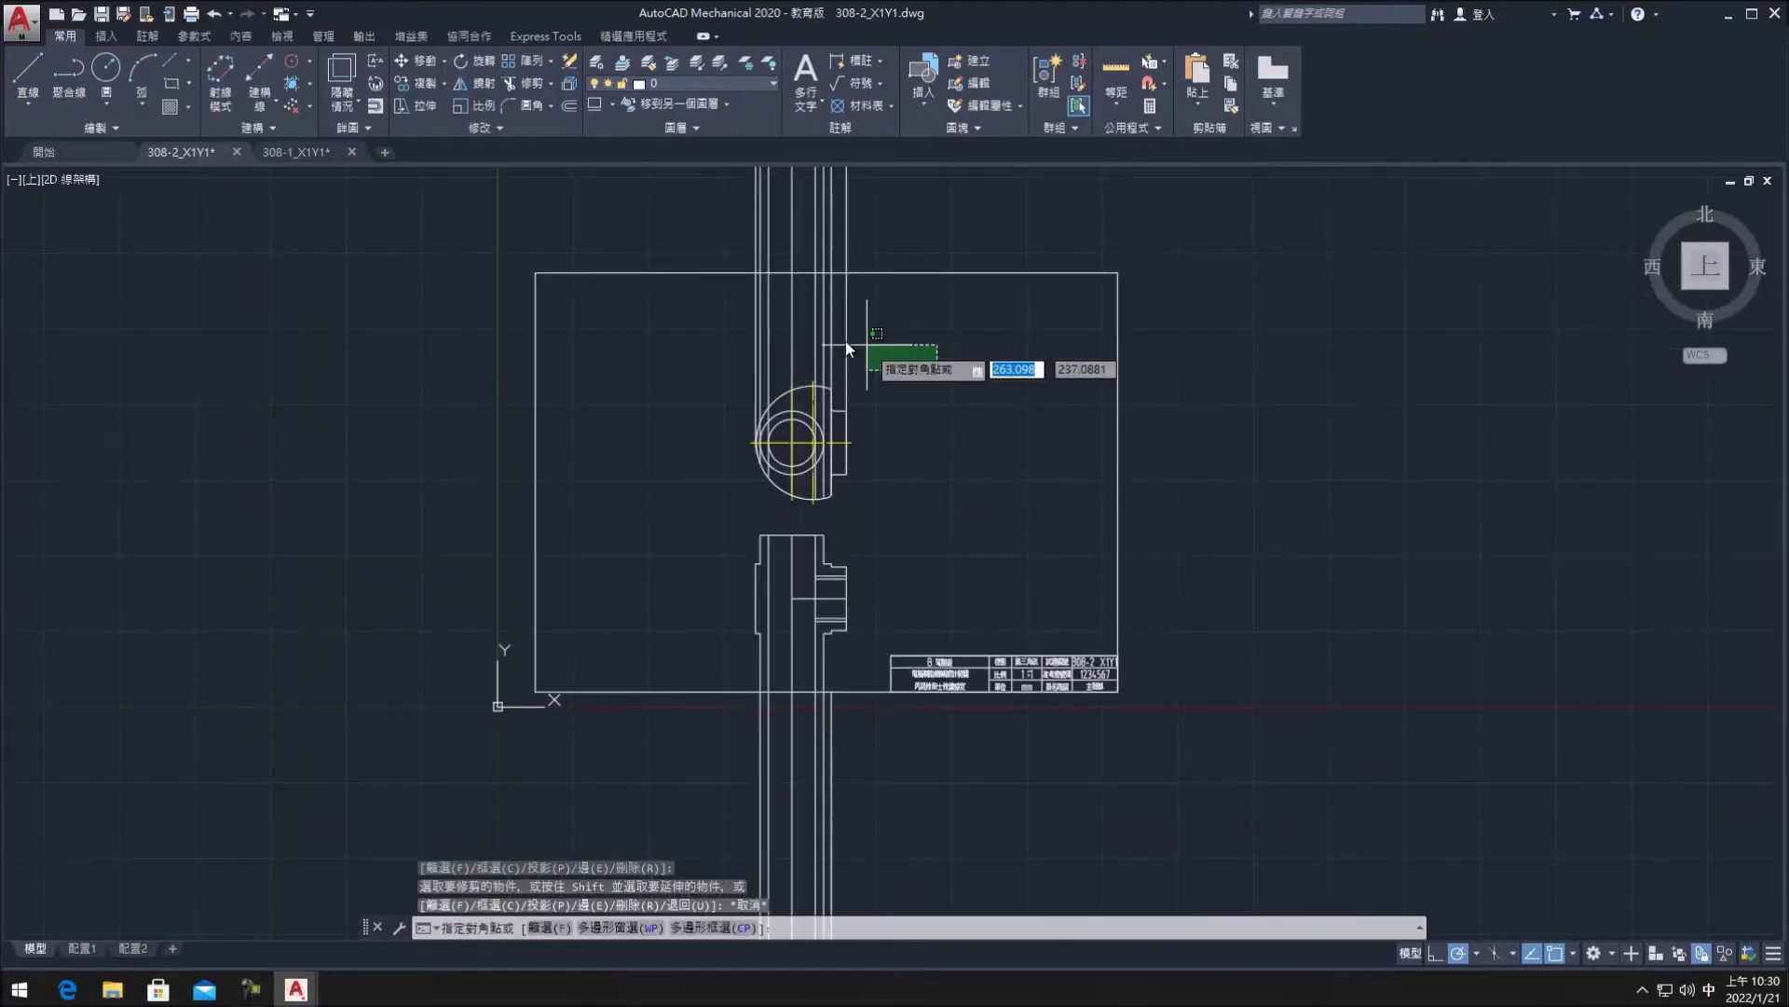
pyautogui.click(720, 327)
pyautogui.press('Delete')
pyautogui.click(911, 774)
pyautogui.click(652, 785)
pyautogui.press('Delete')
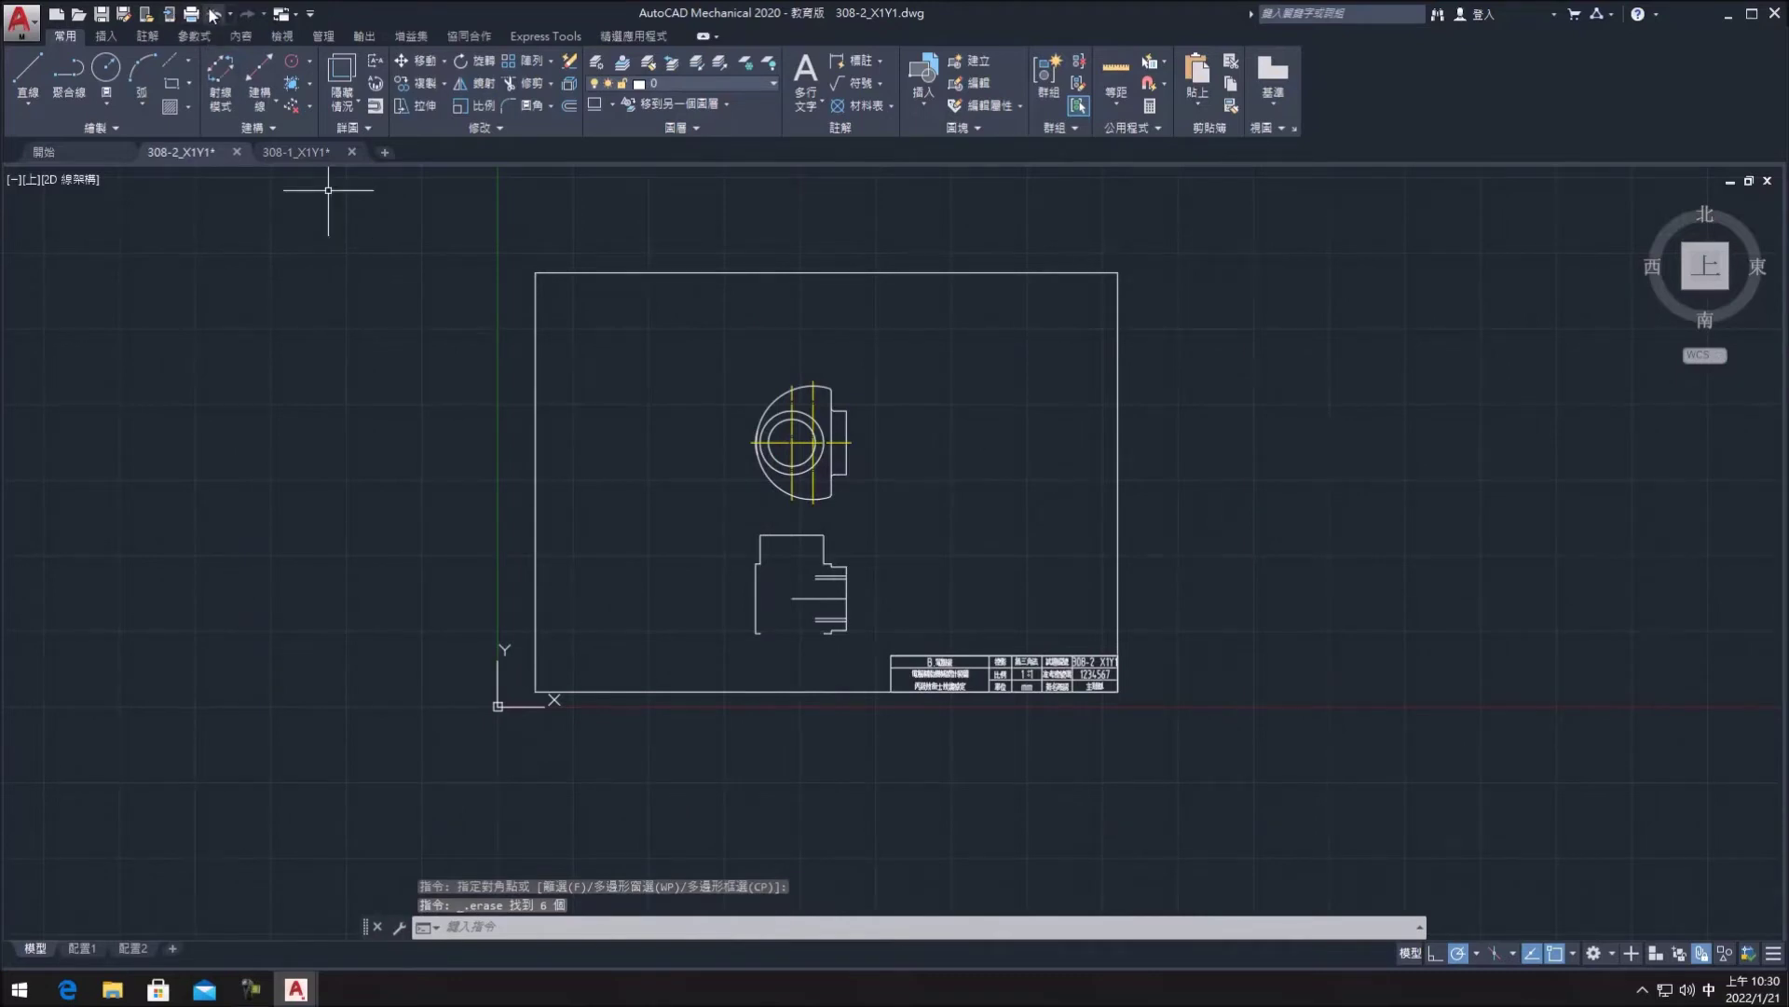
pyautogui.click(214, 14)
# - Fence-trim the vertical lines below the frame and erase the leftover line
pyautogui.click(520, 85)
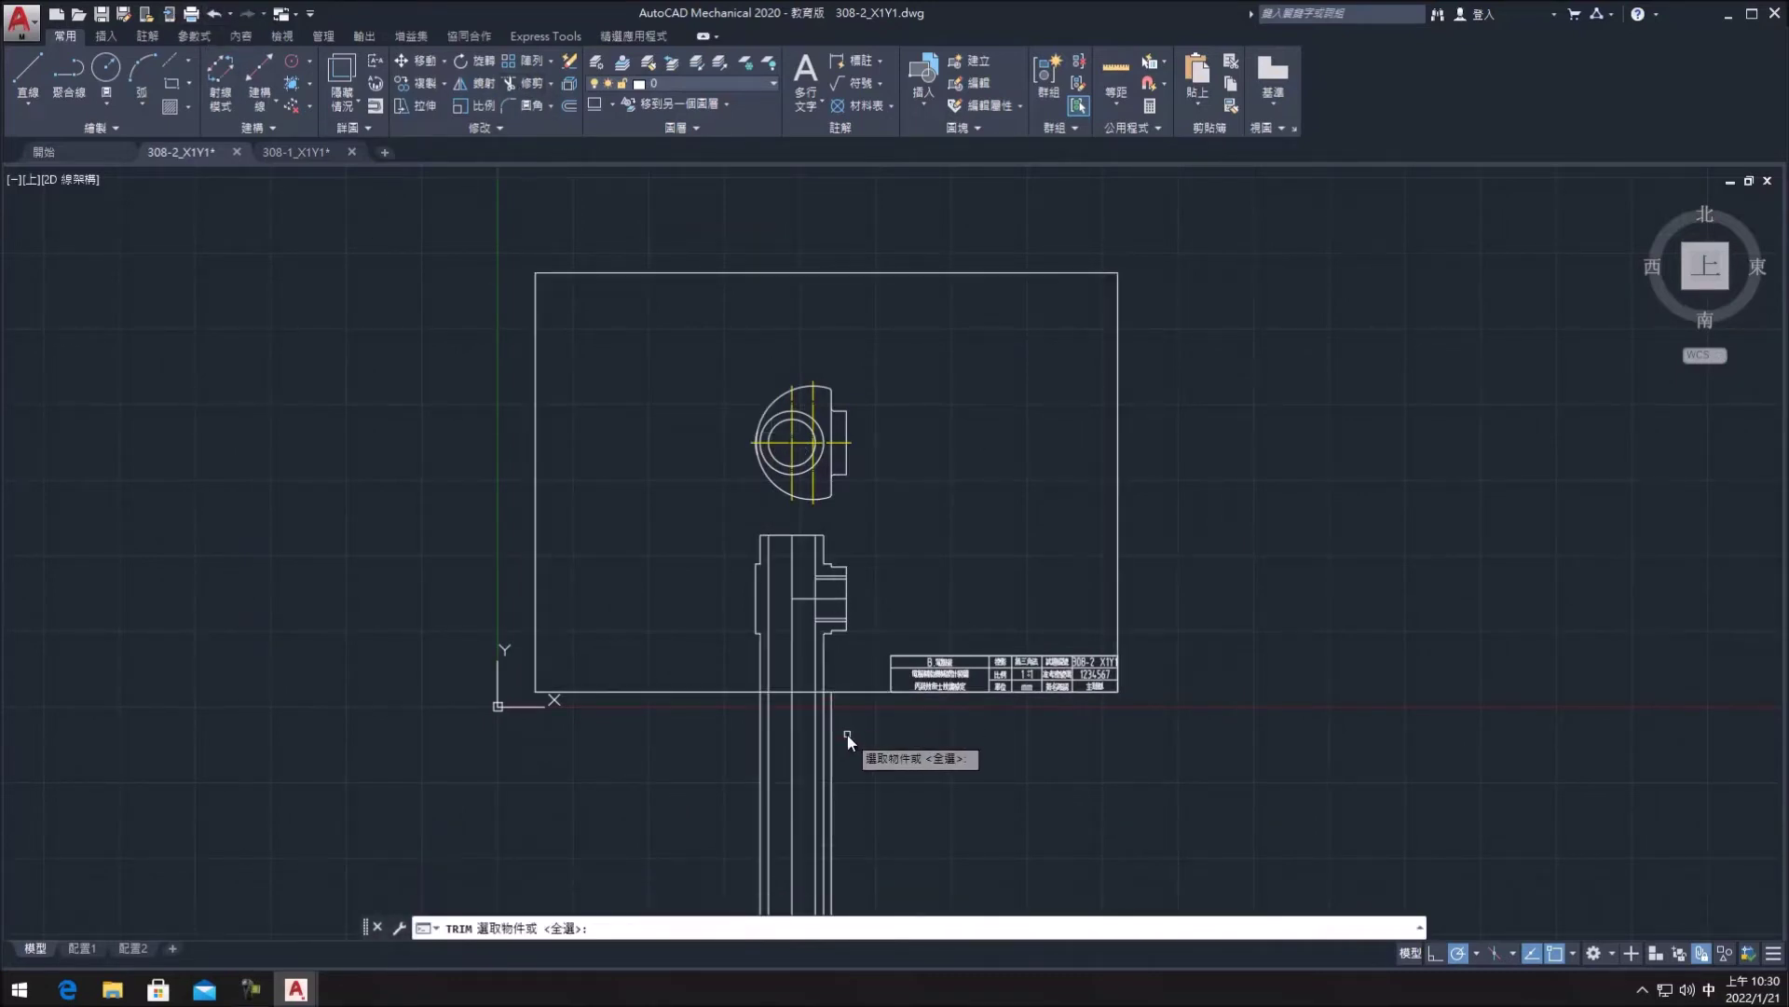
pyautogui.click(850, 734)
pyautogui.click(712, 736)
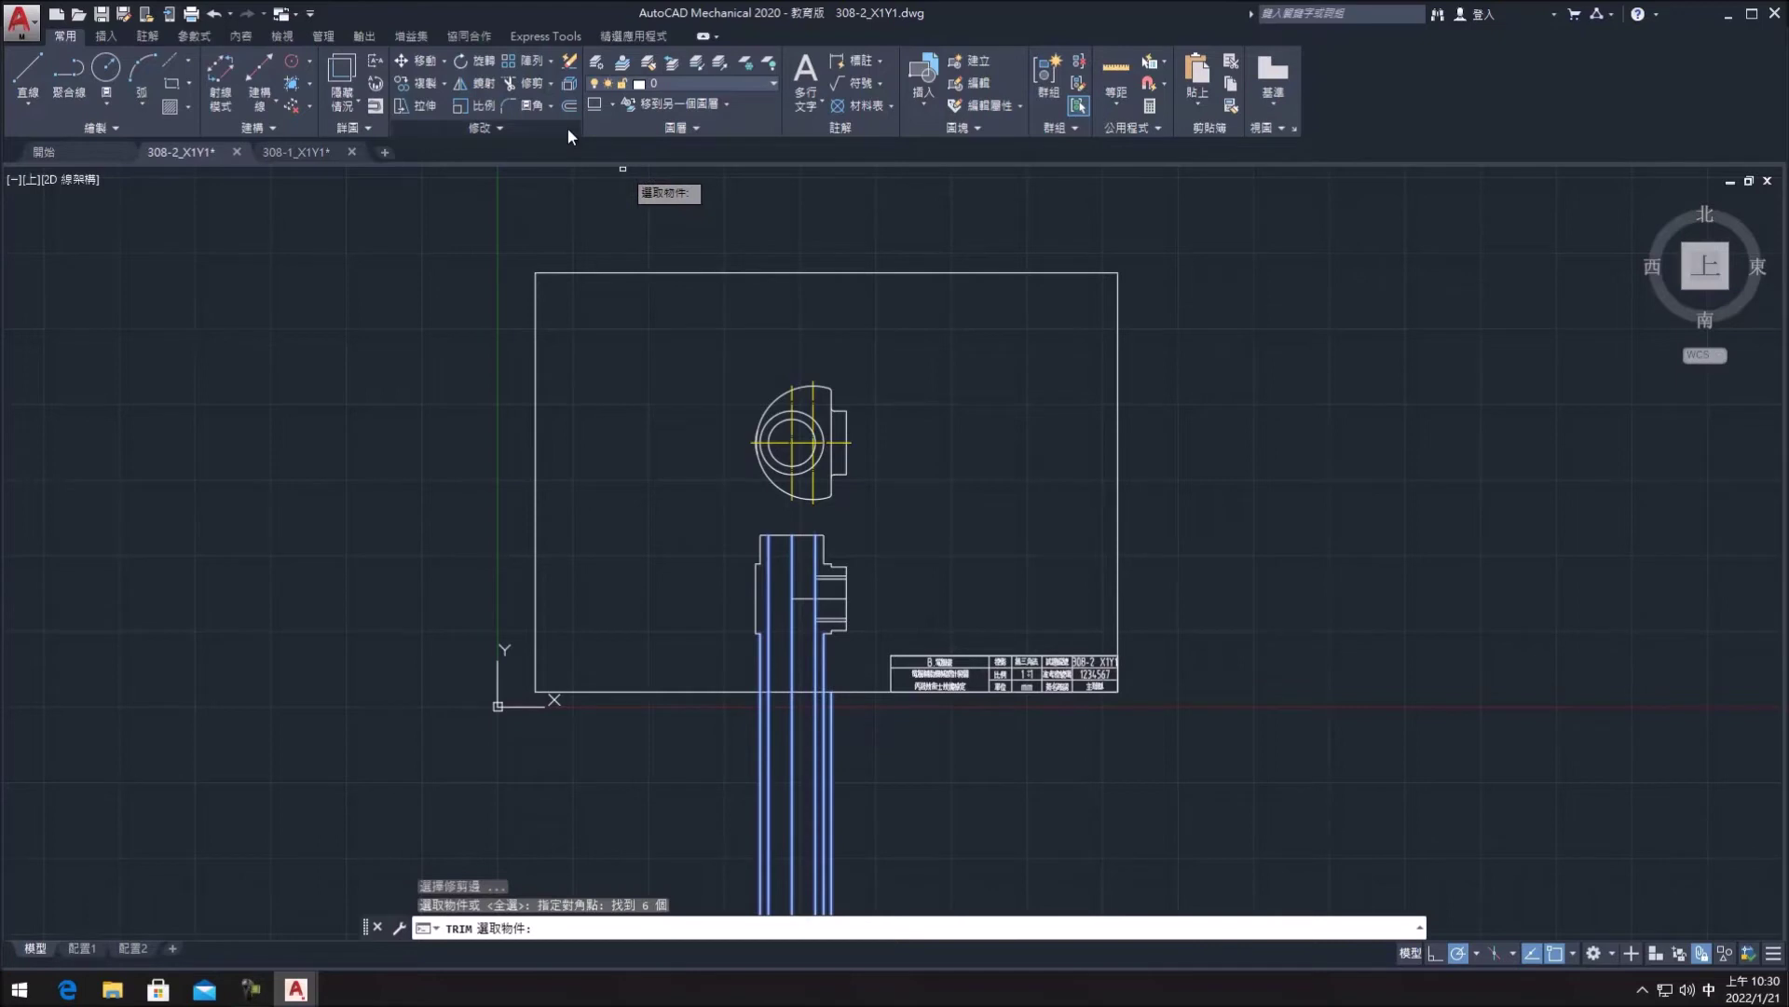
pyautogui.click(520, 86)
pyautogui.press('Return')
pyautogui.moveTo(873, 746); pyautogui.dragTo(640, 745)
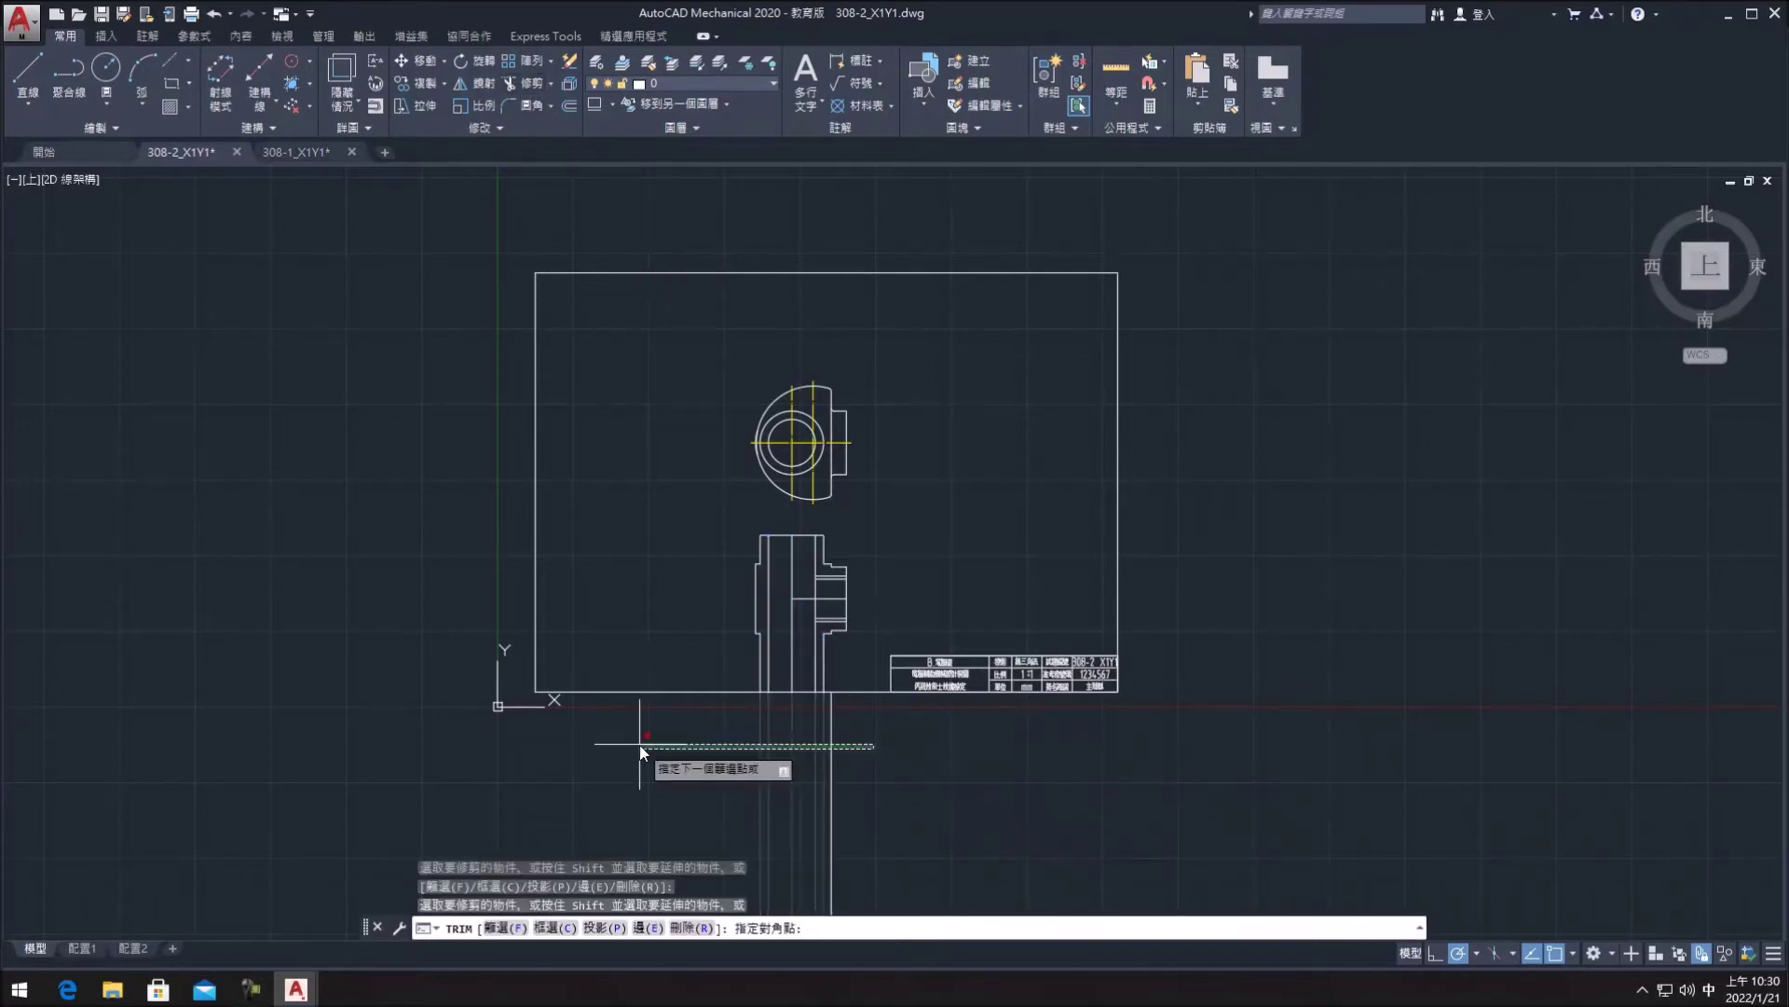
pyautogui.click(641, 746)
pyautogui.press('Escape')
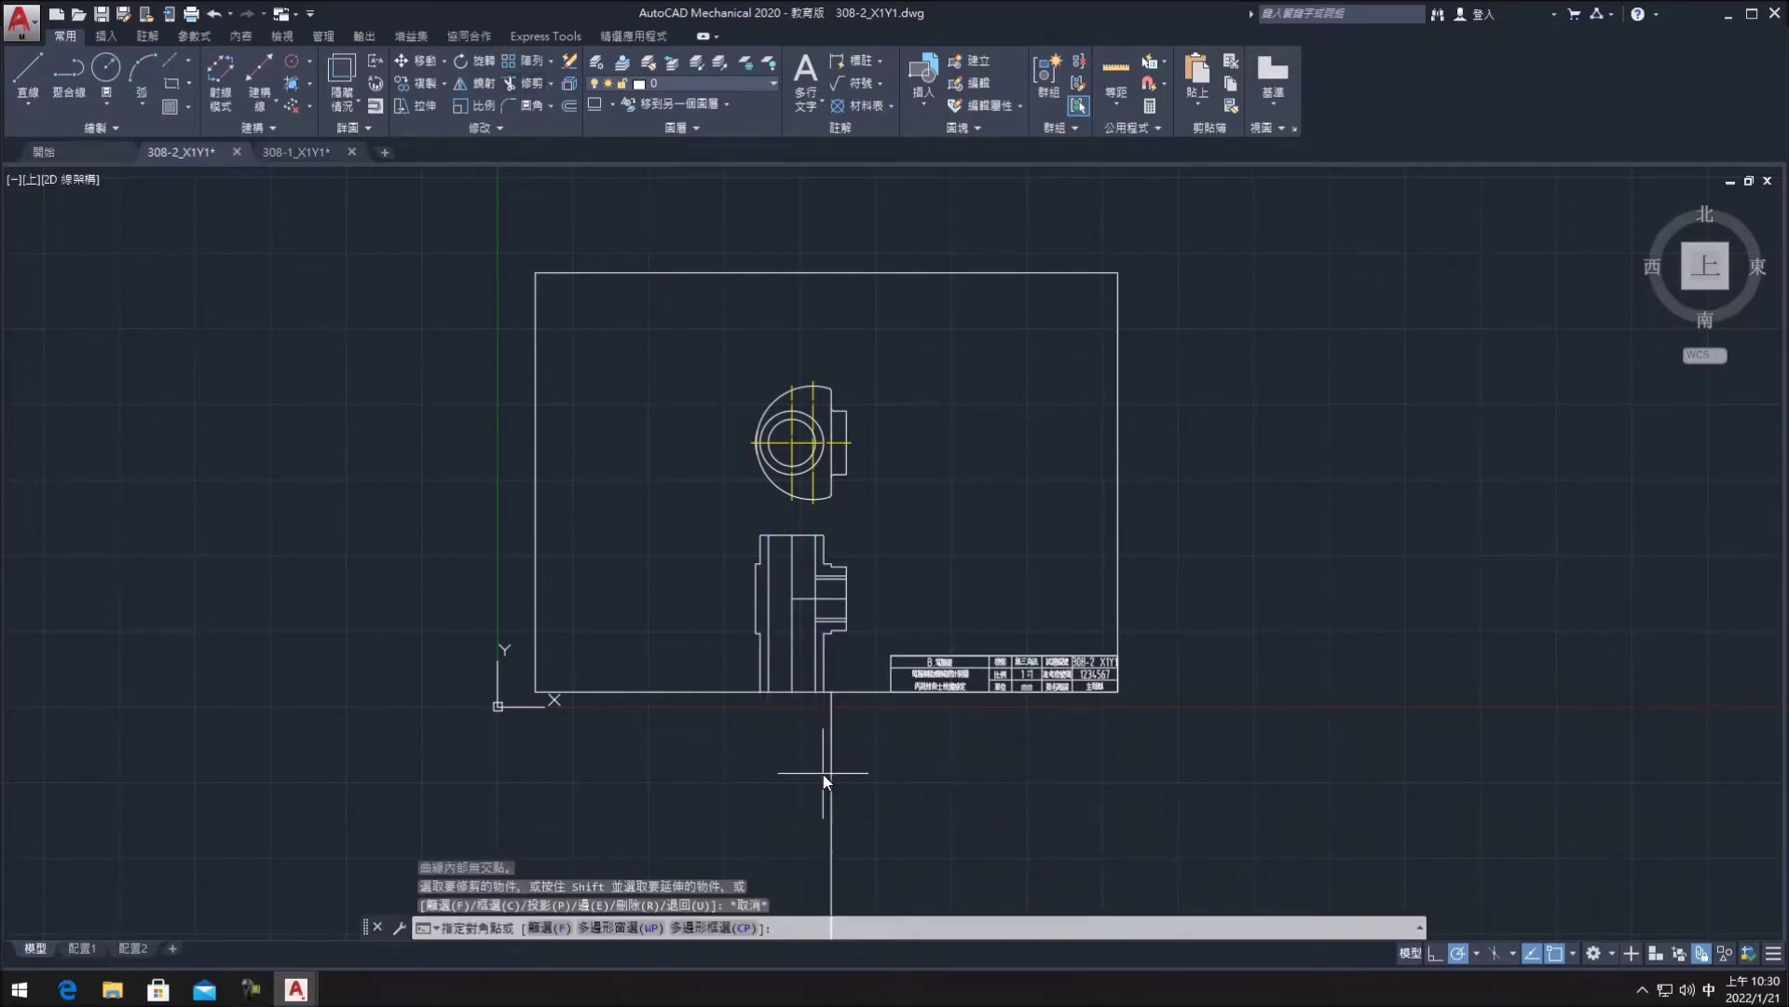
pyautogui.click(832, 817)
pyautogui.press('Delete')
# - Move both views of the part upward inside the drawing frame
pyautogui.scroll(-2, 934, 785)
pyautogui.scroll(-1, 934, 785)
pyautogui.scroll(5, 914, 766)
pyautogui.click(904, 724)
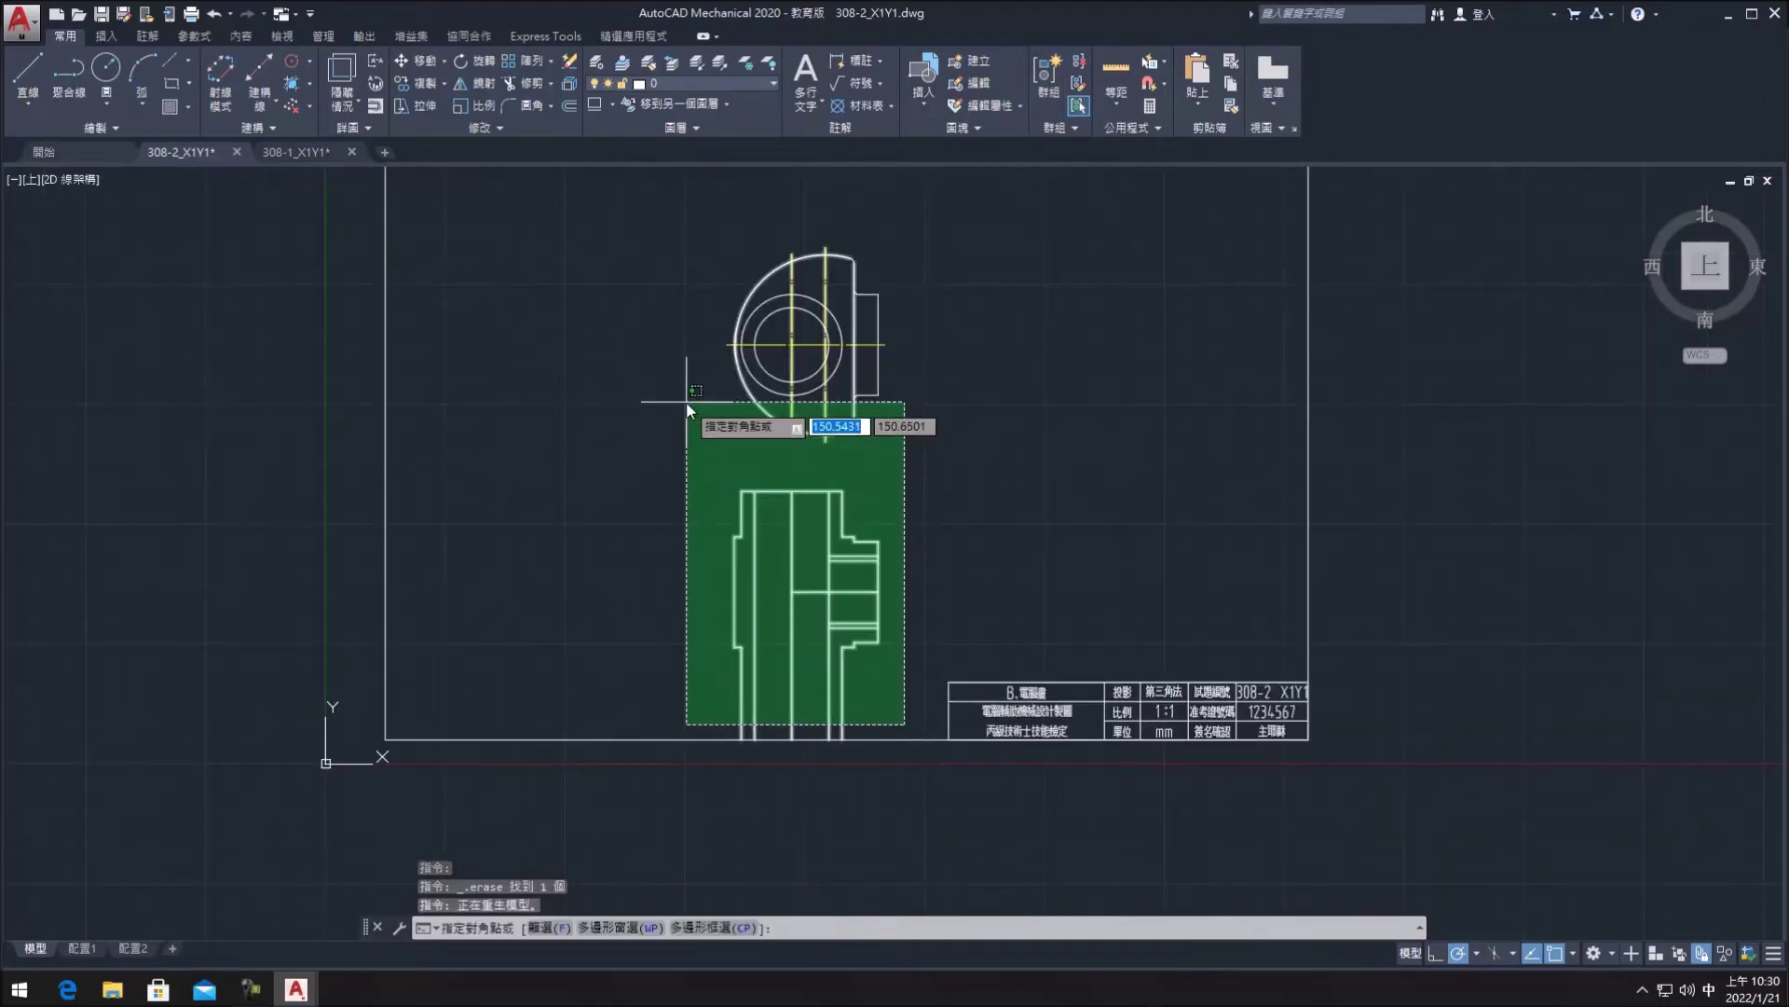
pyautogui.click(694, 219)
pyautogui.scroll(-1, 658, 451)
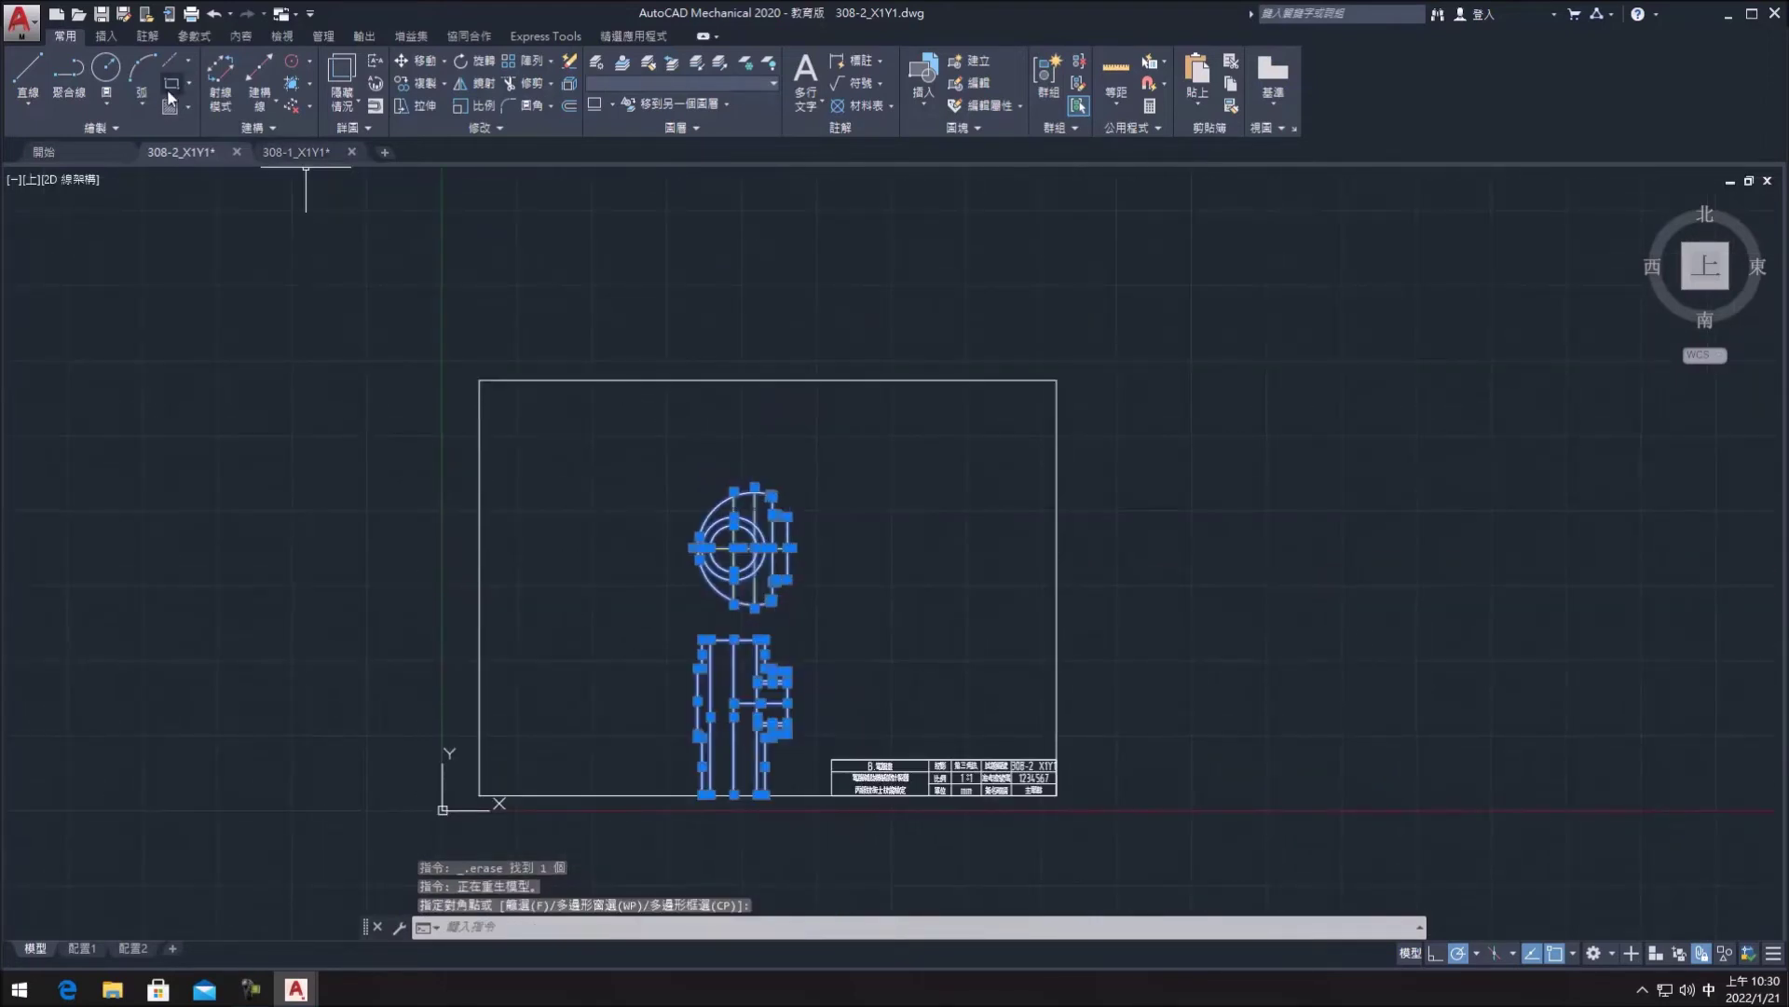
pyautogui.click(431, 58)
pyautogui.click(960, 538)
pyautogui.click(961, 458)
pyautogui.press('Escape')
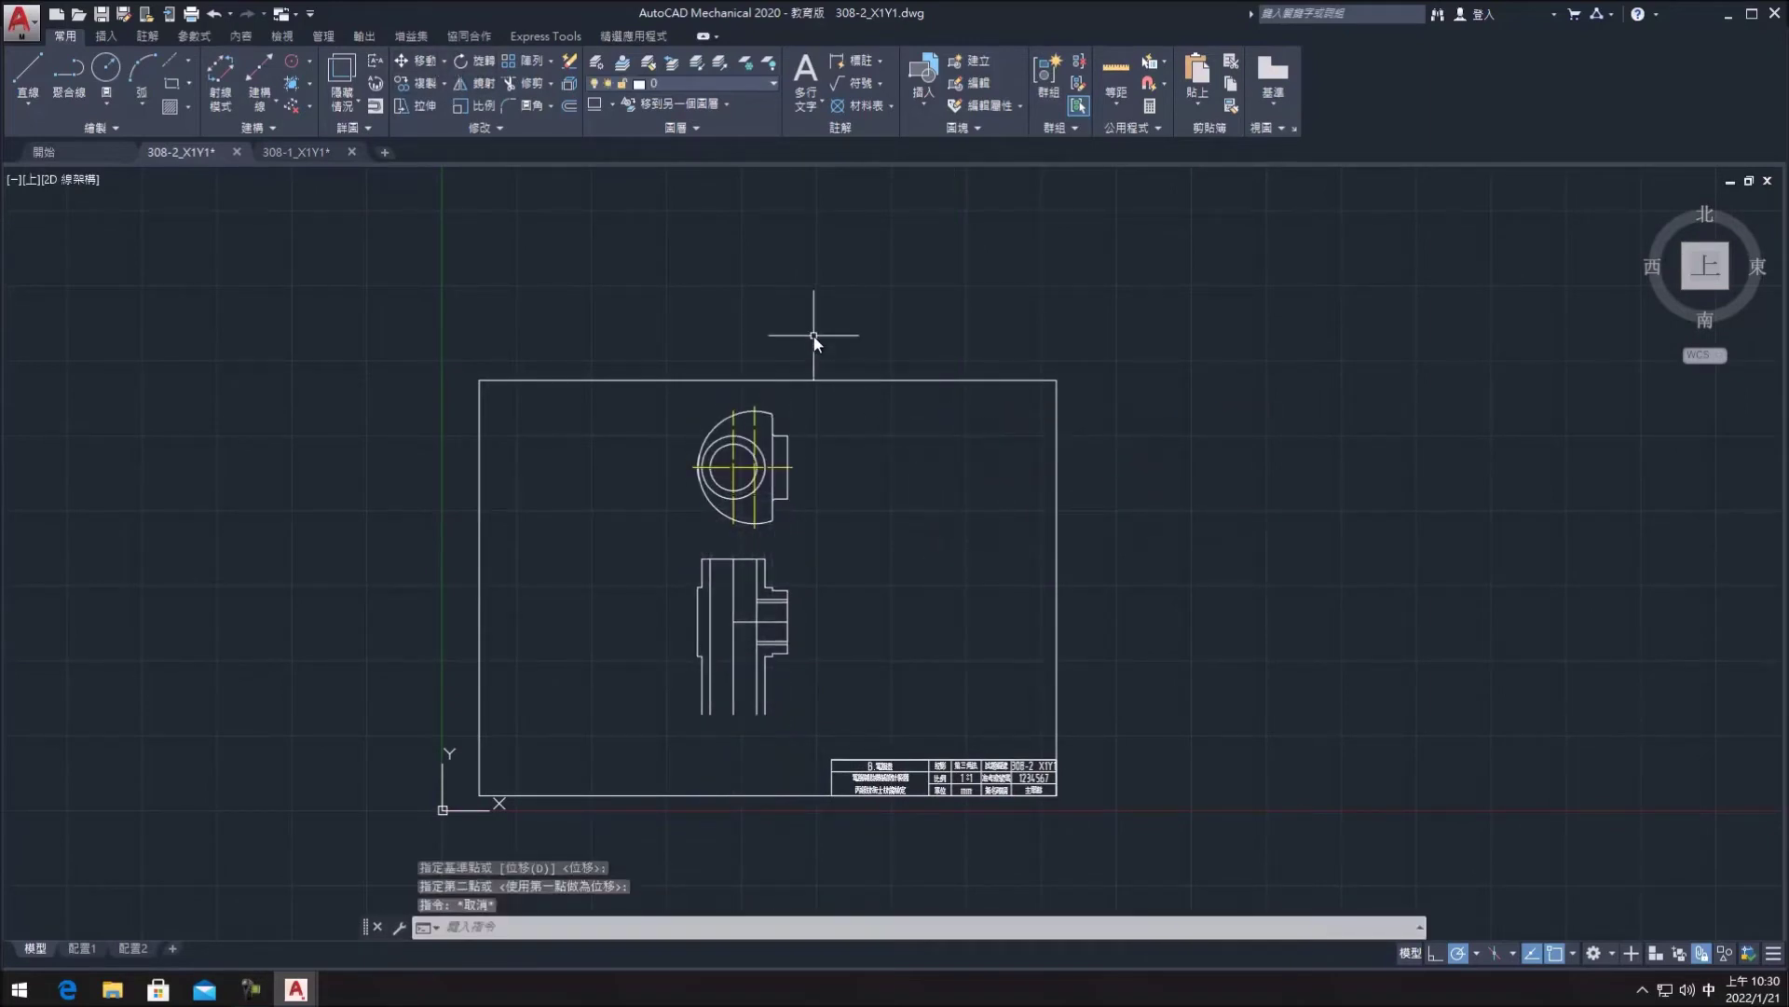
pyautogui.scroll(2, 911, 460)
pyautogui.scroll(-2, 982, 334)
pyautogui.scroll(5, 990, 371)
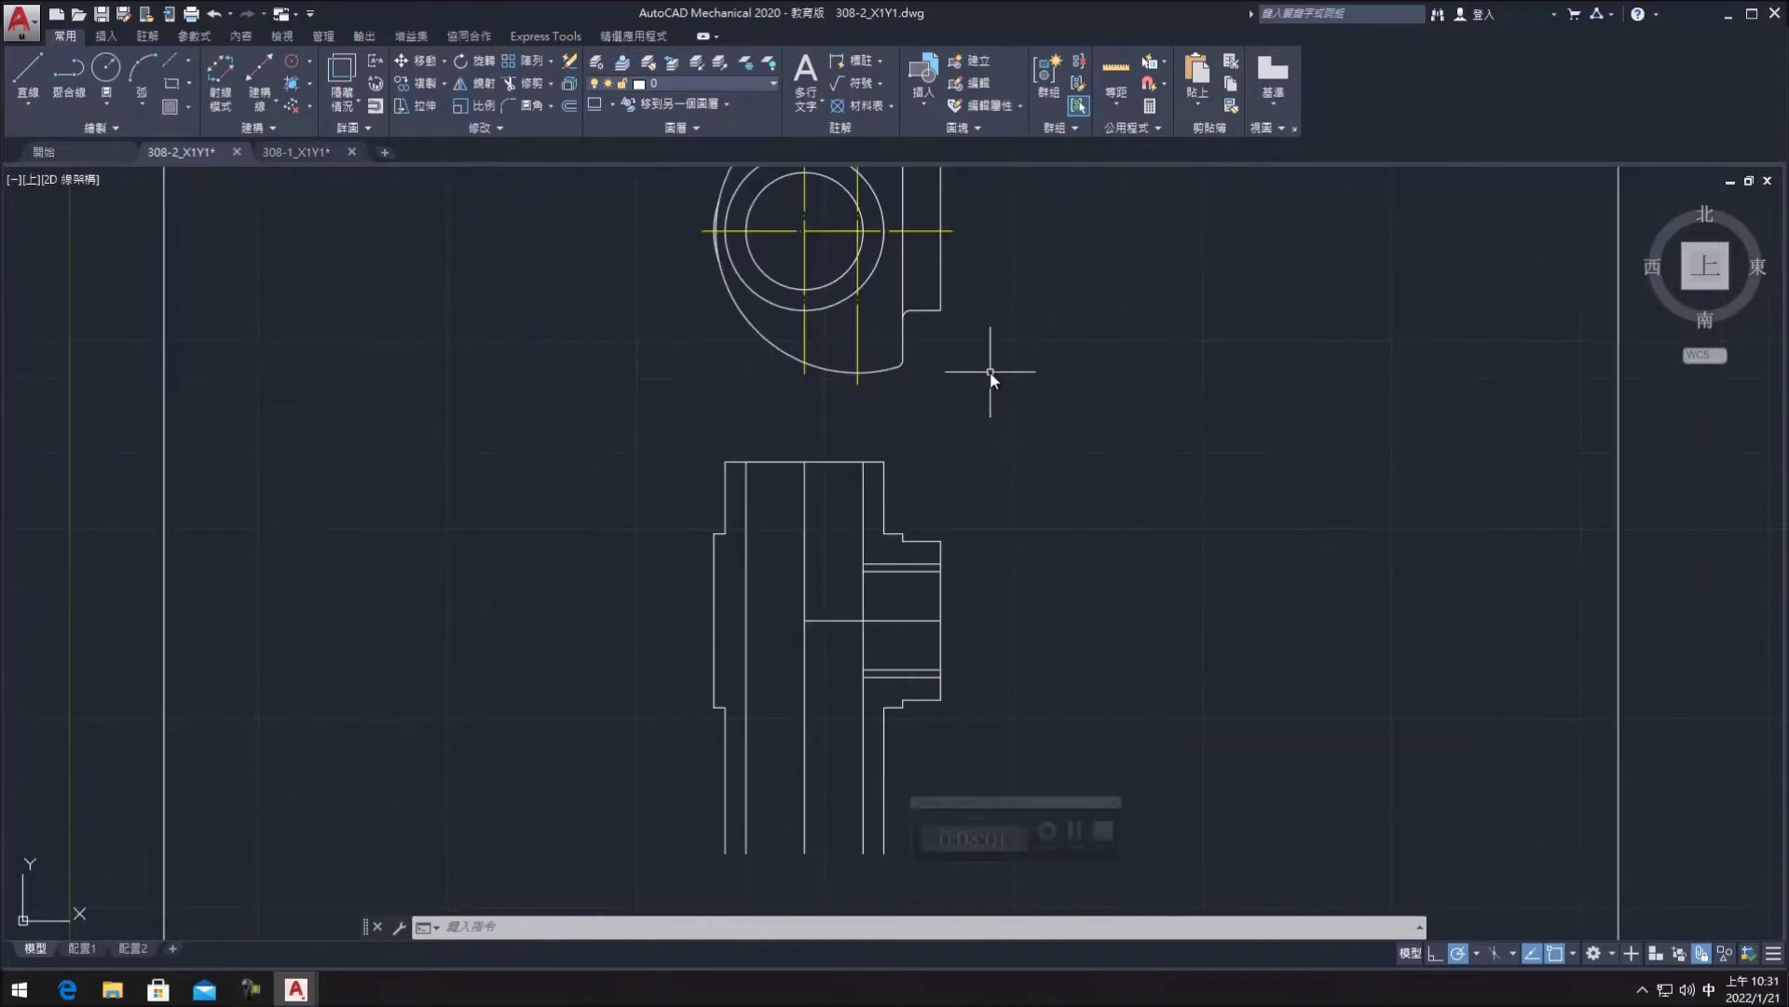
# - Offset the horizontal line 15.5 to both sides
pyautogui.click(570, 84)
pyautogui.write('15.5')
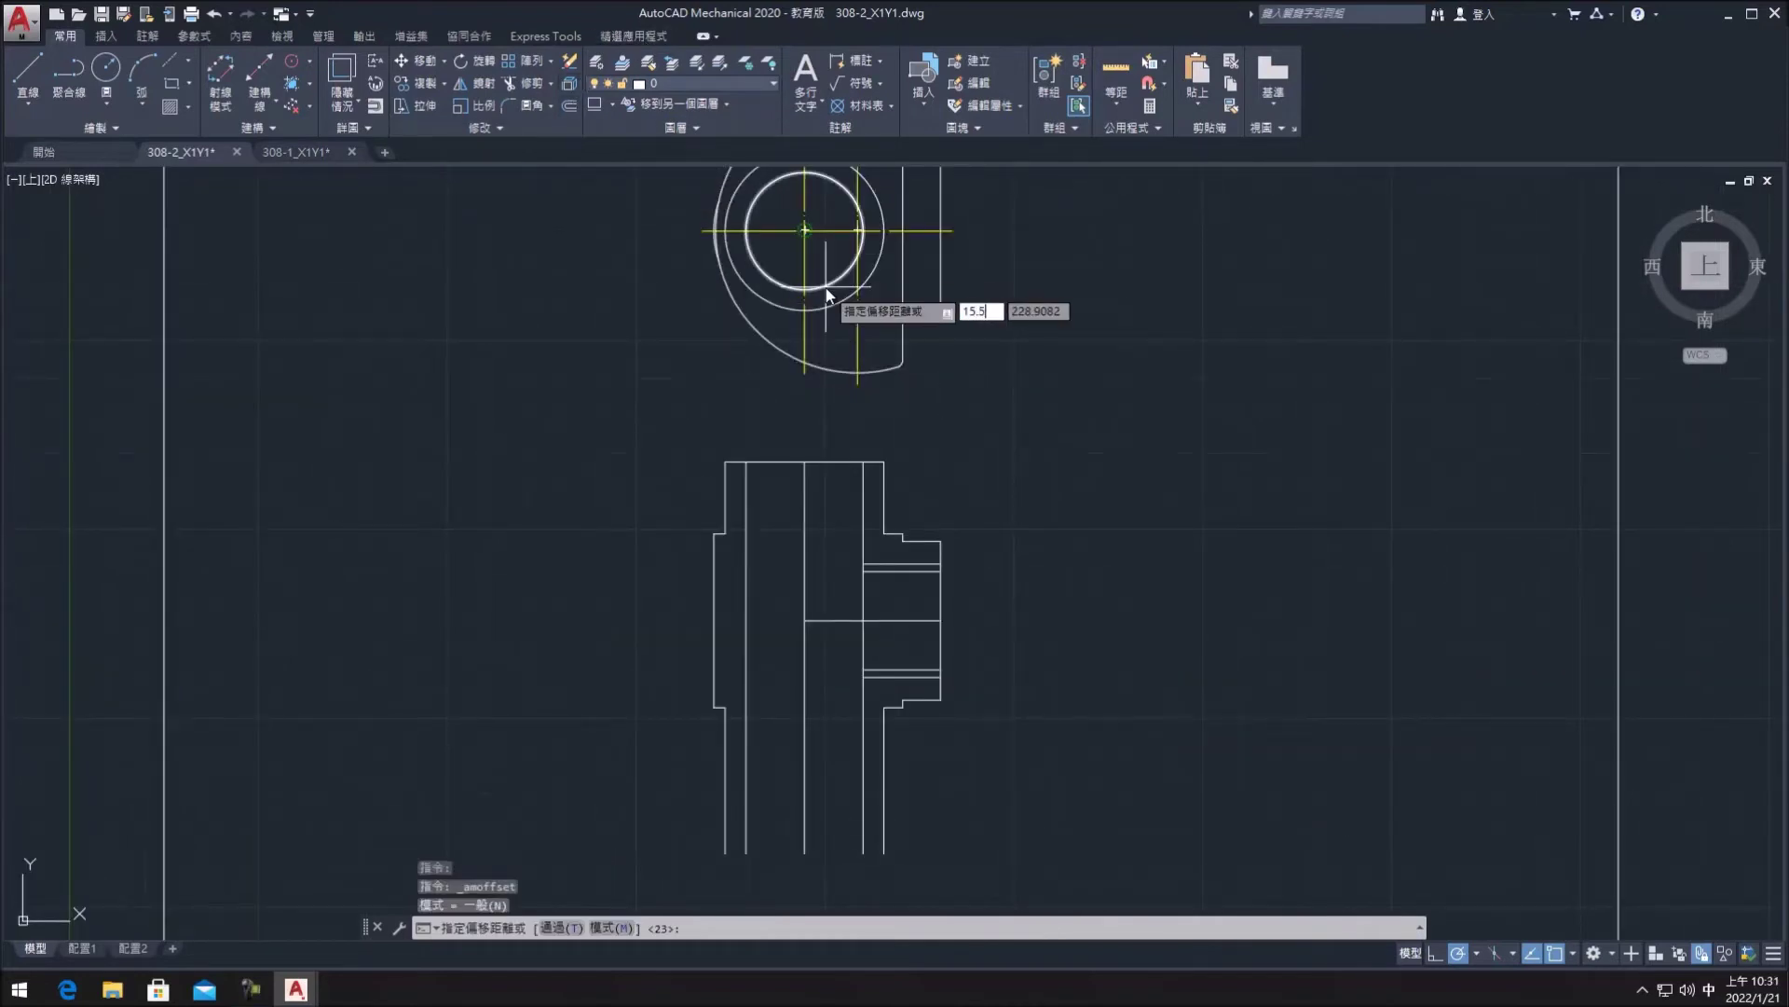
pyautogui.press('Return')
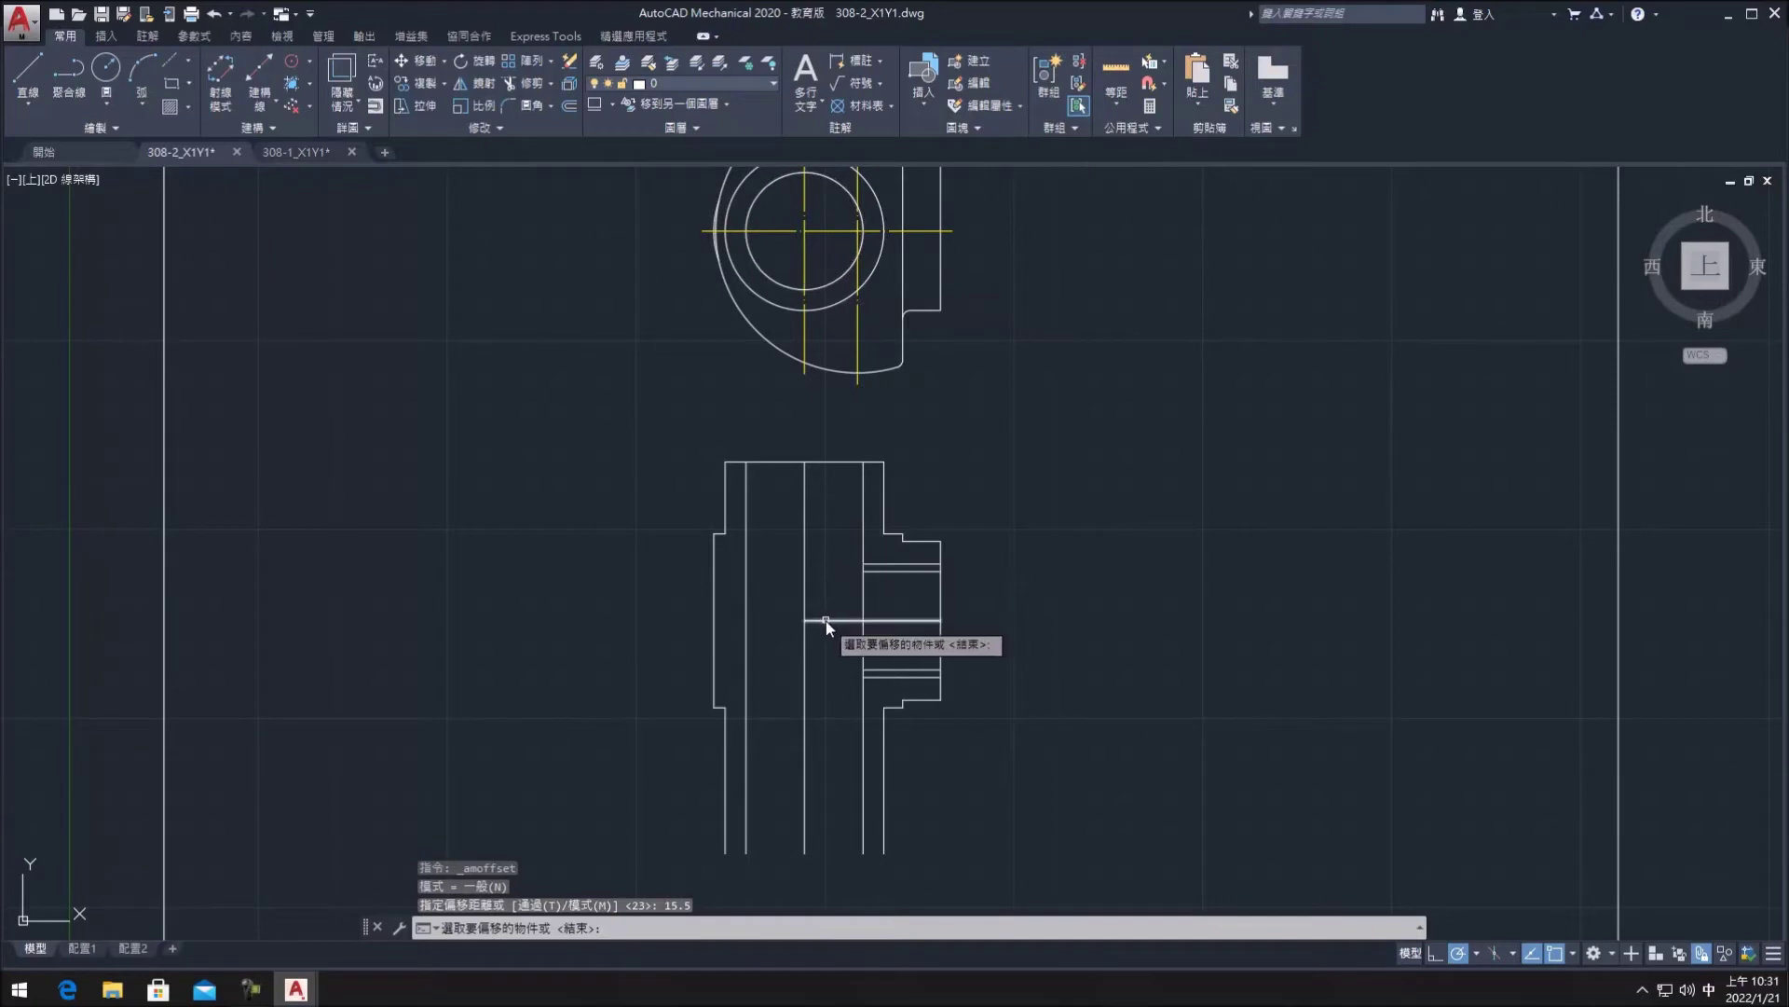
pyautogui.click(825, 620)
pyautogui.click(840, 620)
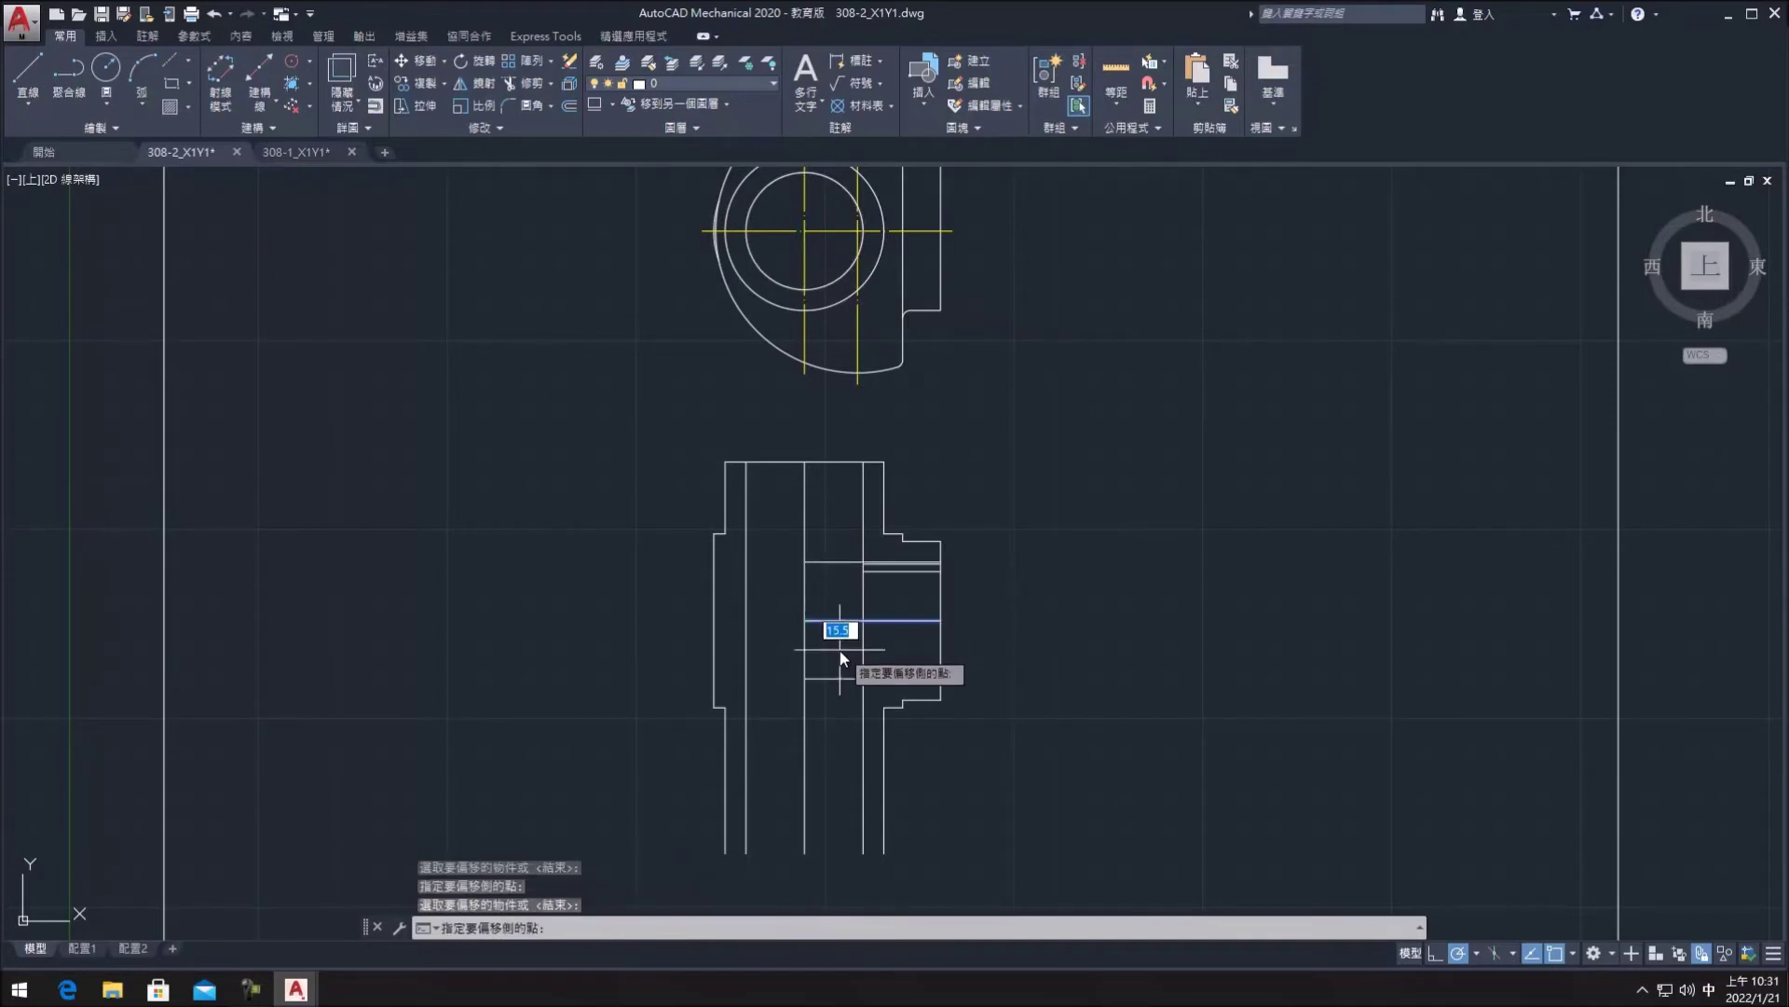
pyautogui.click(836, 652)
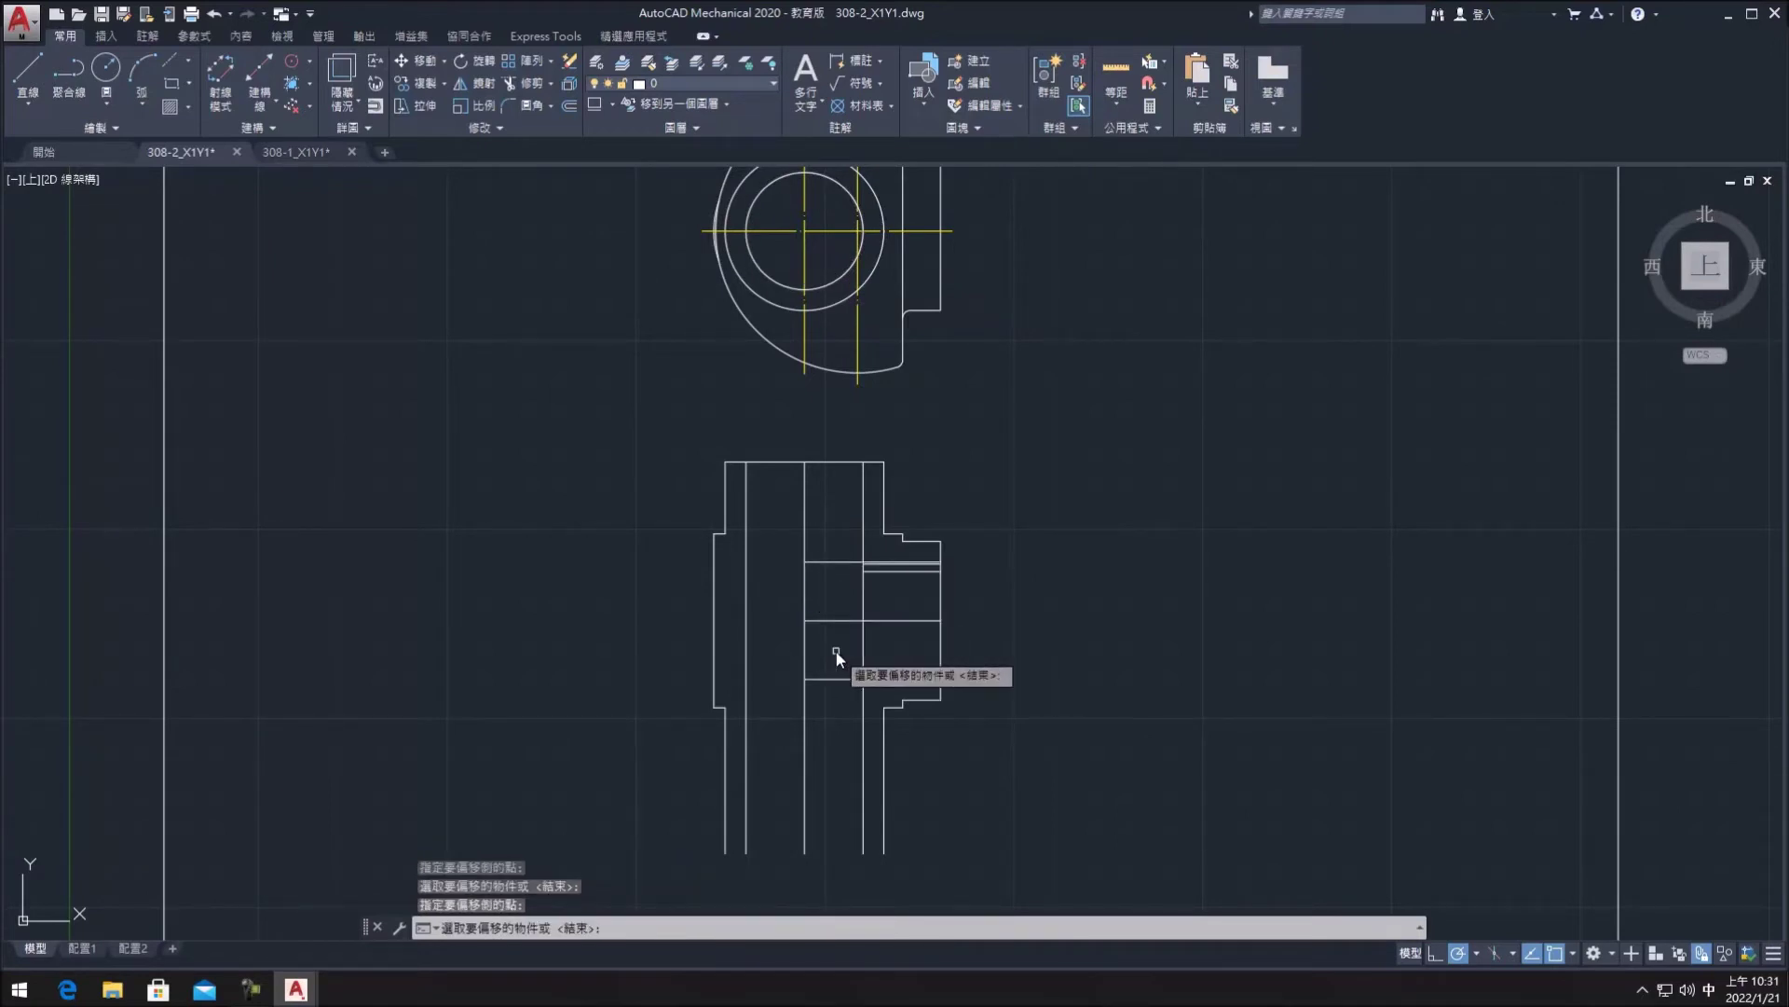
# - Offset the vertical line by 18
pyautogui.press('Return')
pyautogui.press('Return')
pyautogui.write('18')
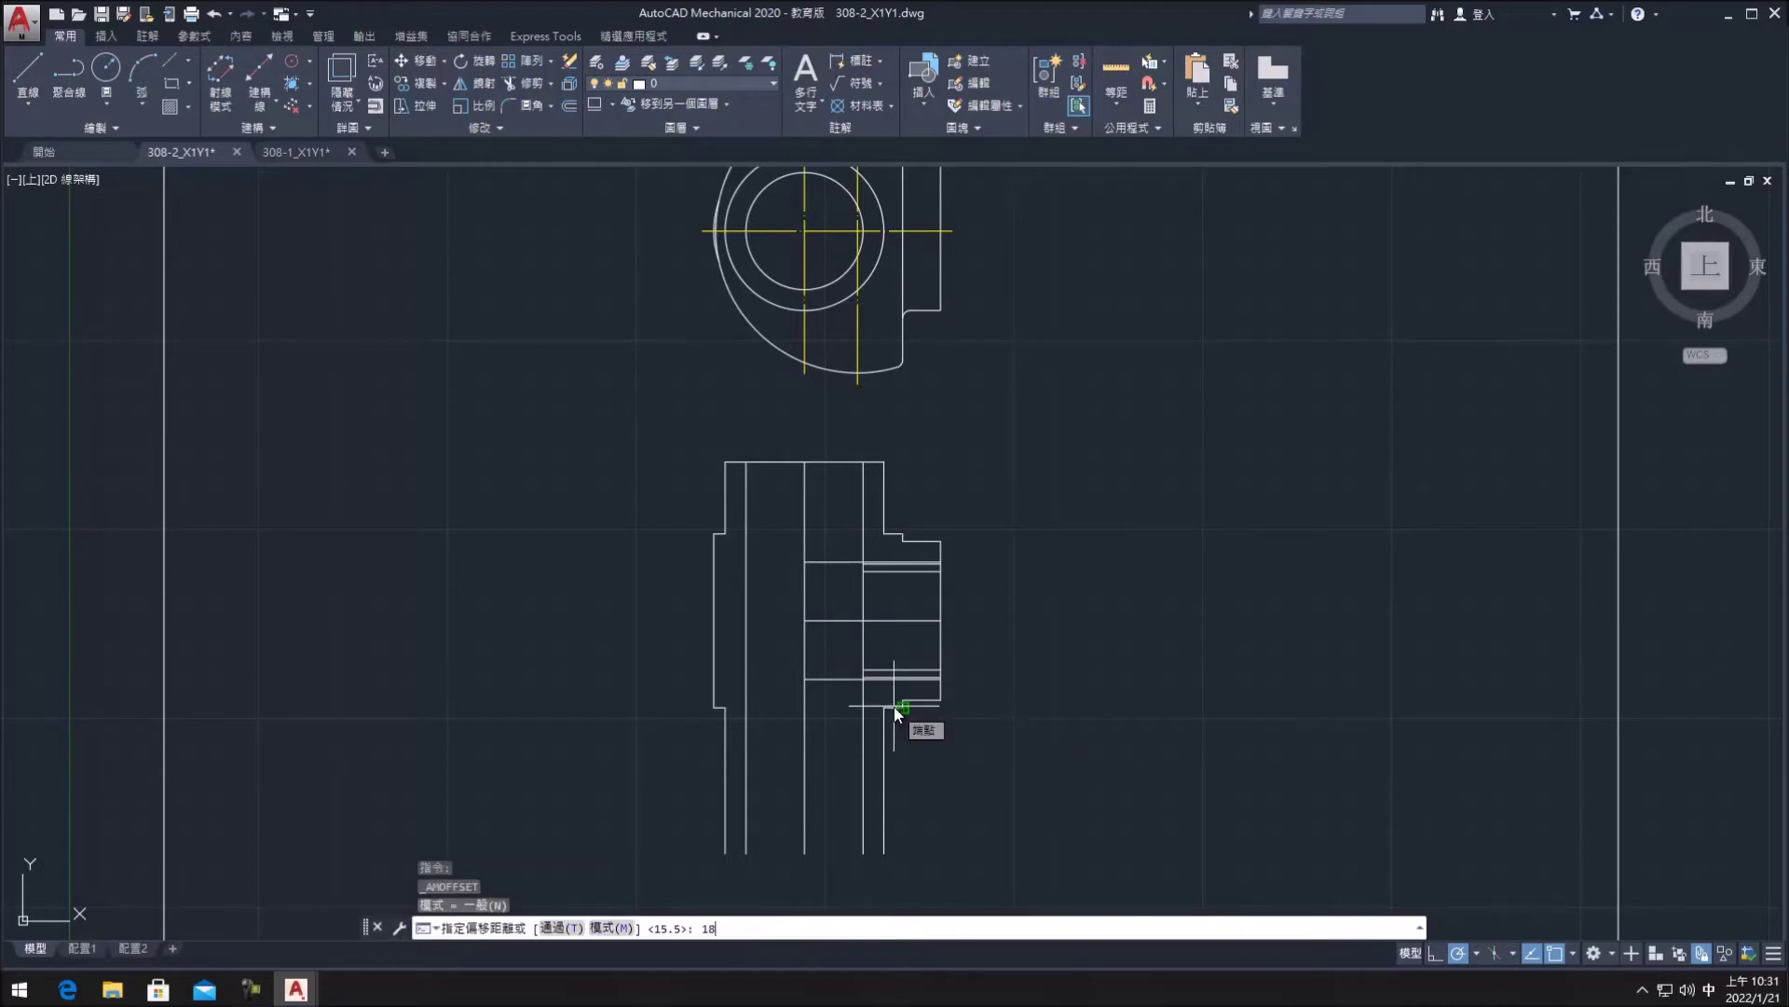
pyautogui.press('Return')
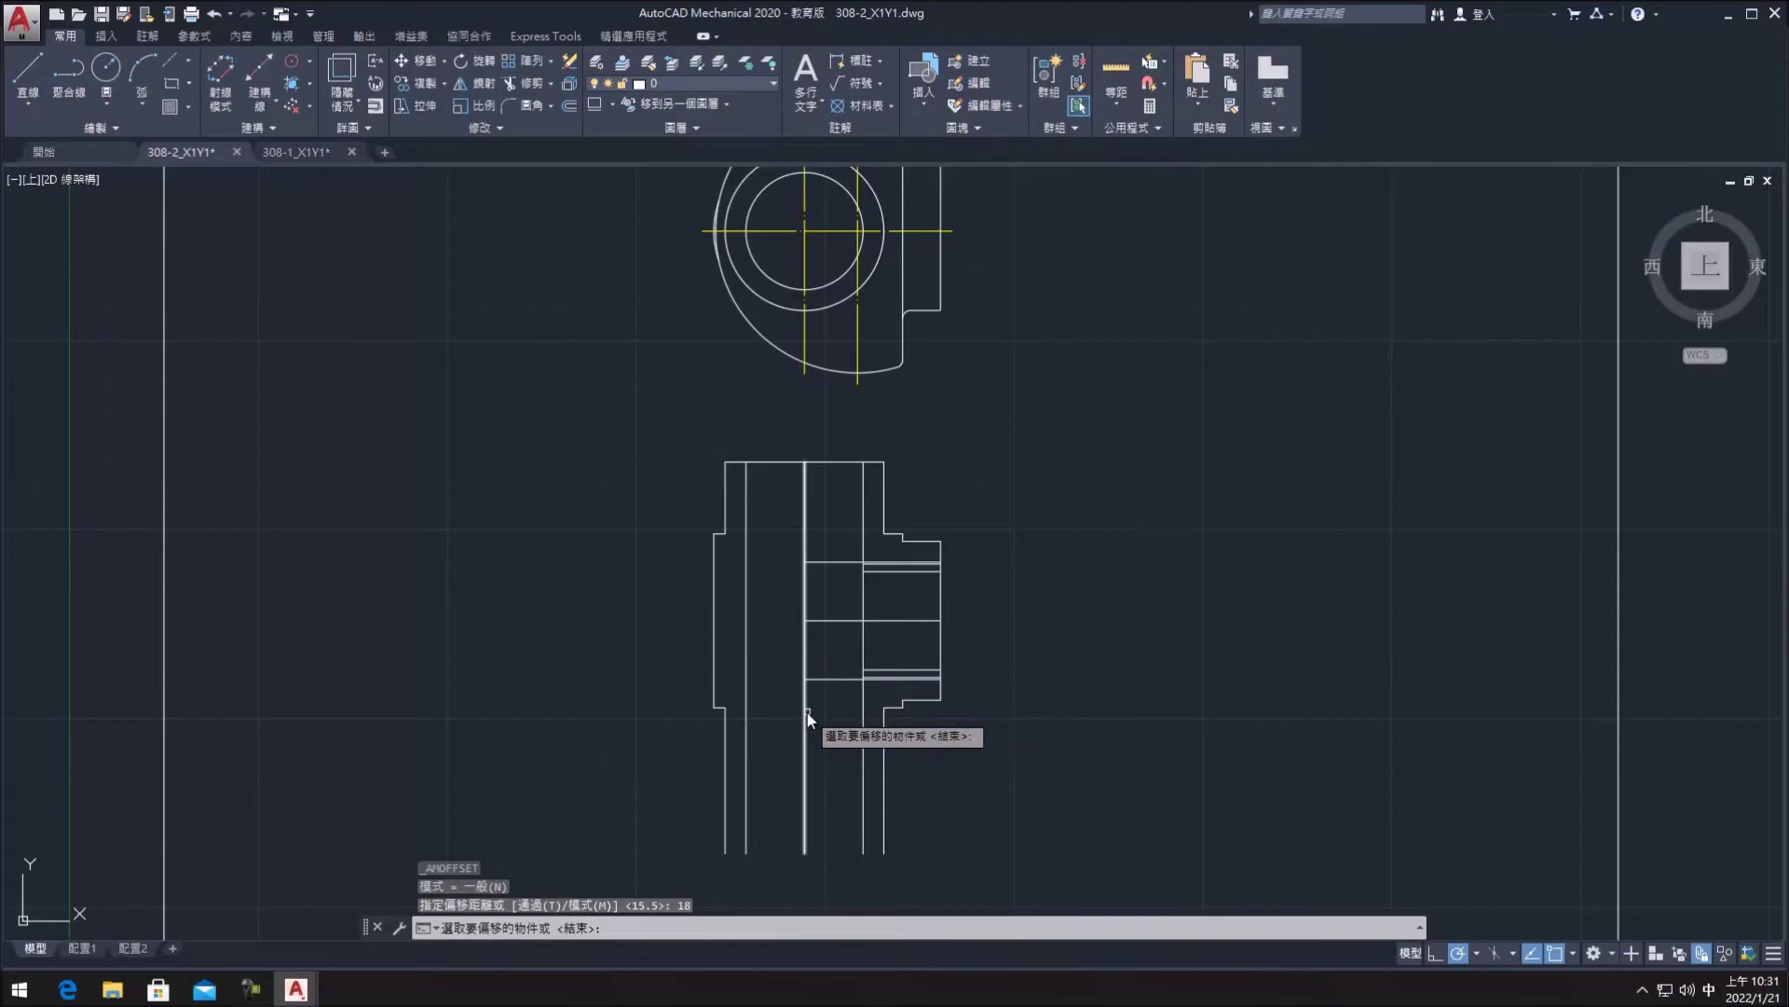
pyautogui.click(806, 712)
pyautogui.click(1191, 714)
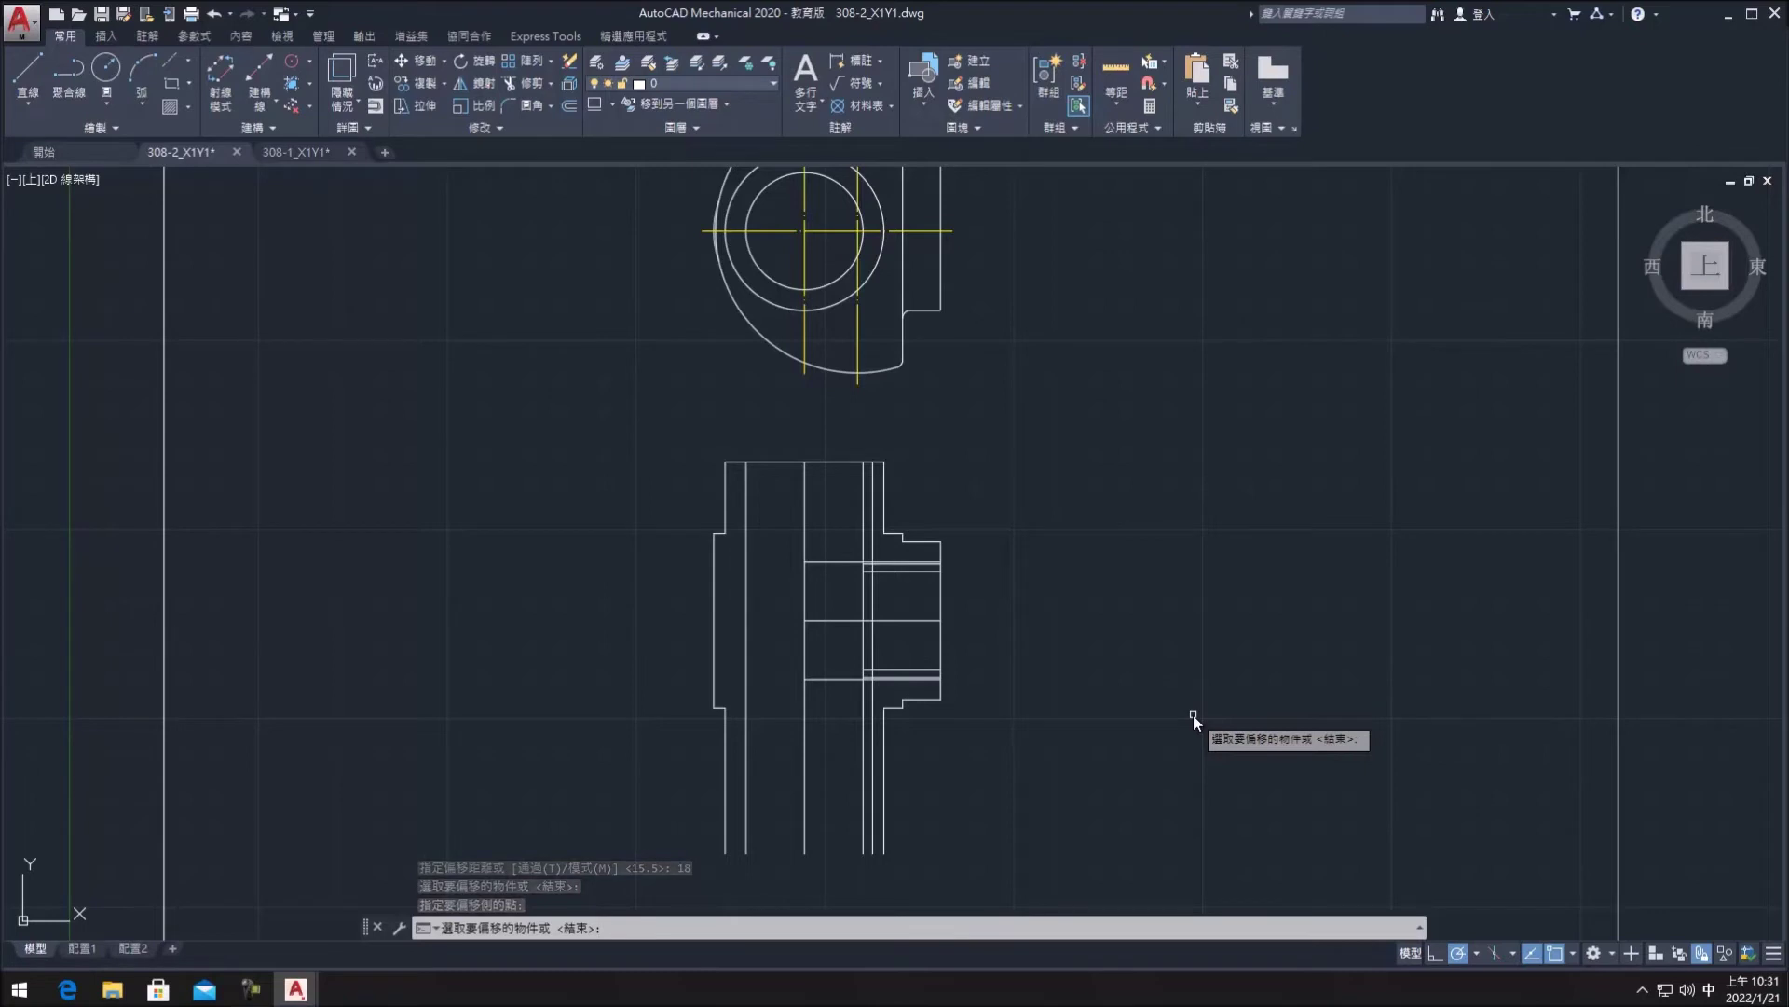
pyautogui.click(28, 73)
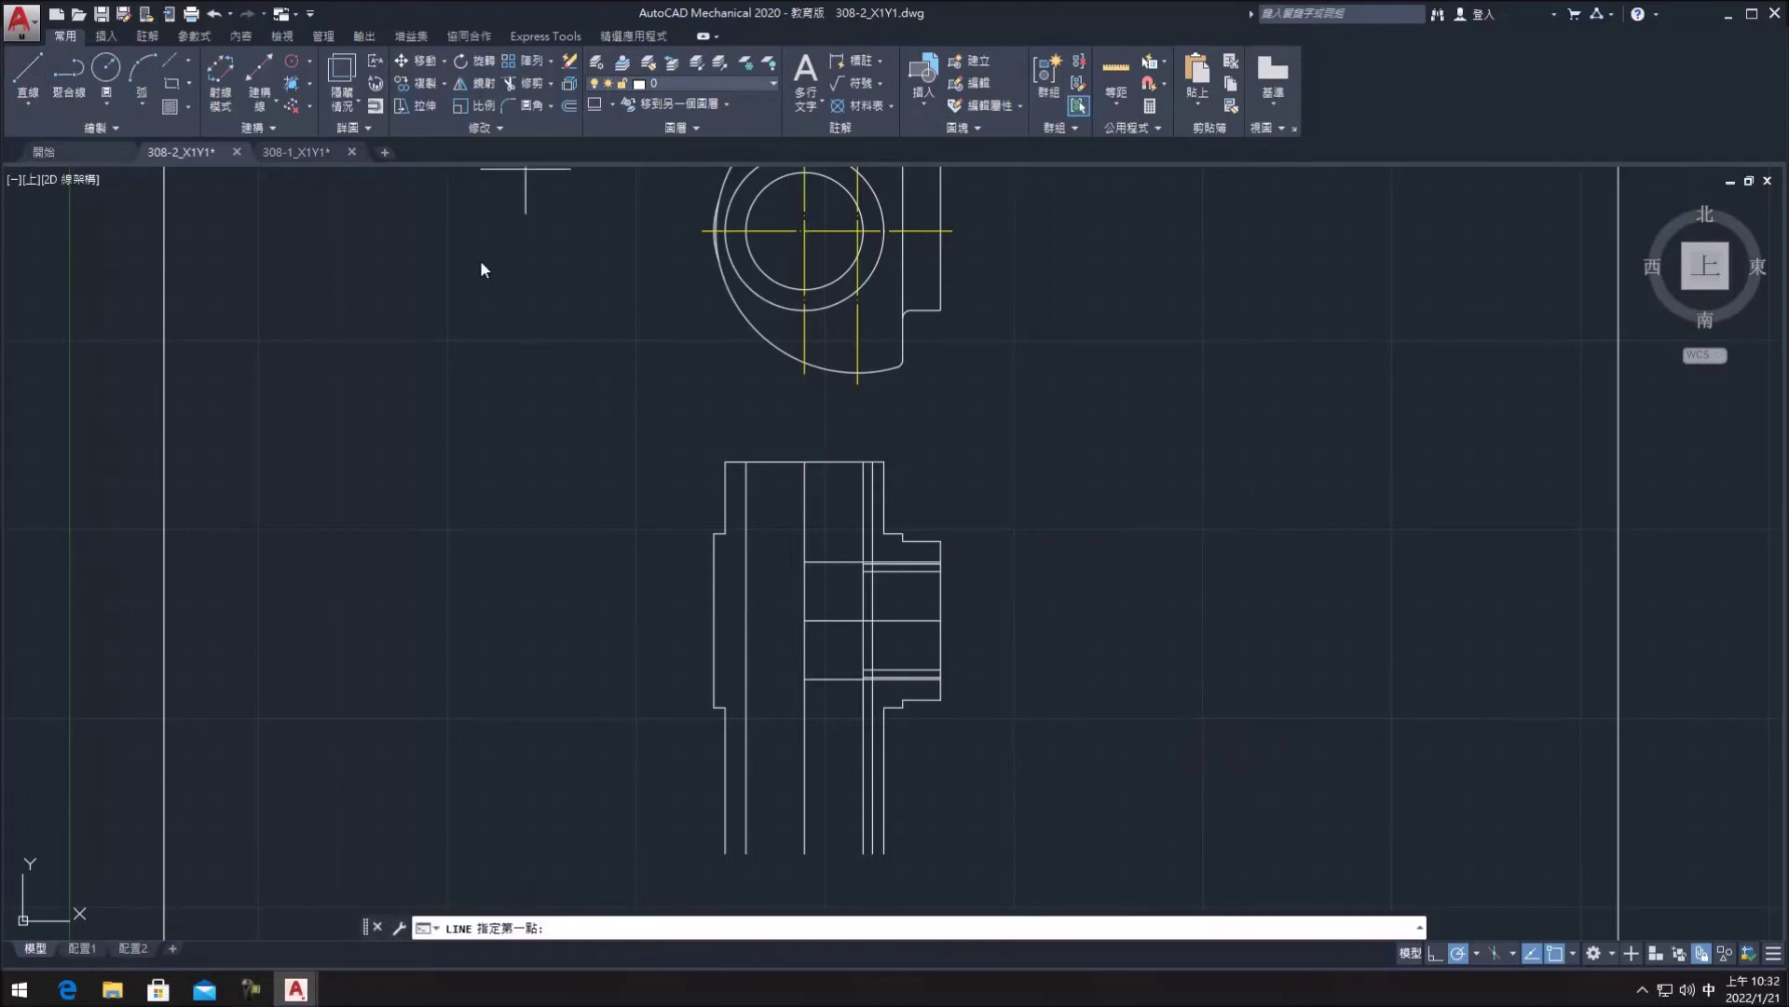
# - Draw two slanted cone lines from the offset-line intersections meeting at the apex point
pyautogui.scroll(2, 809, 522)
pyautogui.scroll(3, 931, 597)
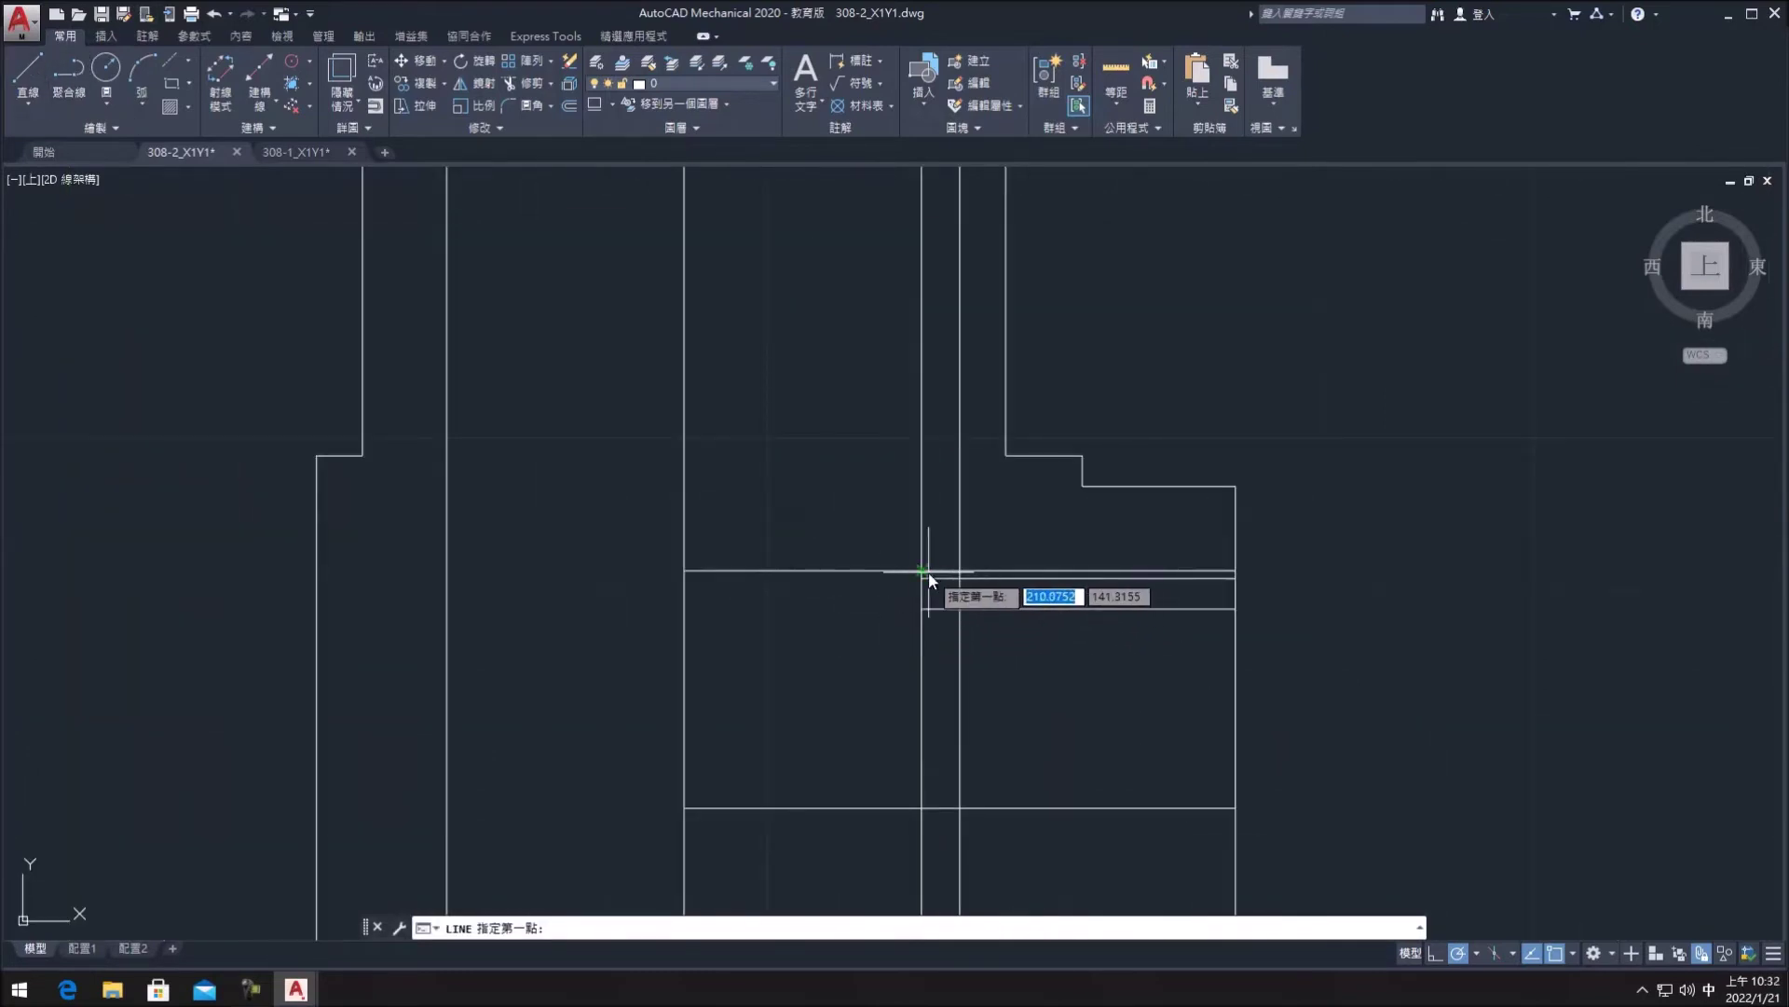
pyautogui.click(922, 571)
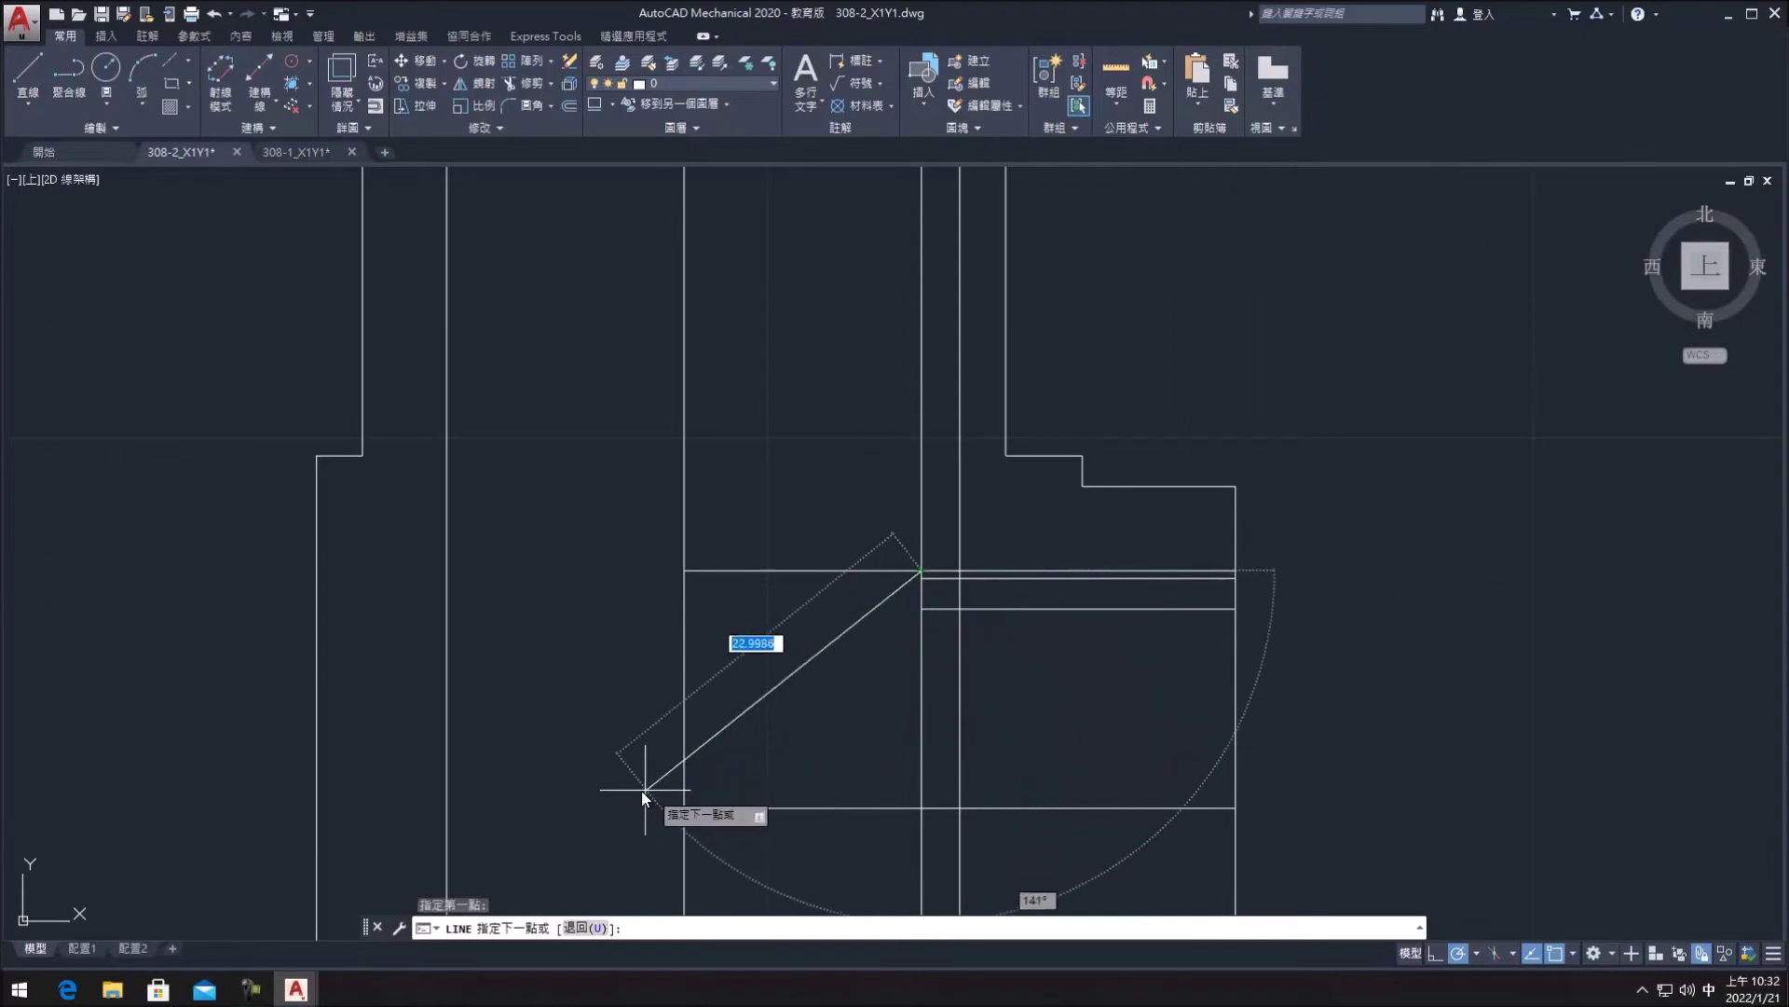
pyautogui.click(684, 808)
pyautogui.moveTo(819, 831); pyautogui.dragTo(816, 655, button='middle')
pyautogui.click(921, 870)
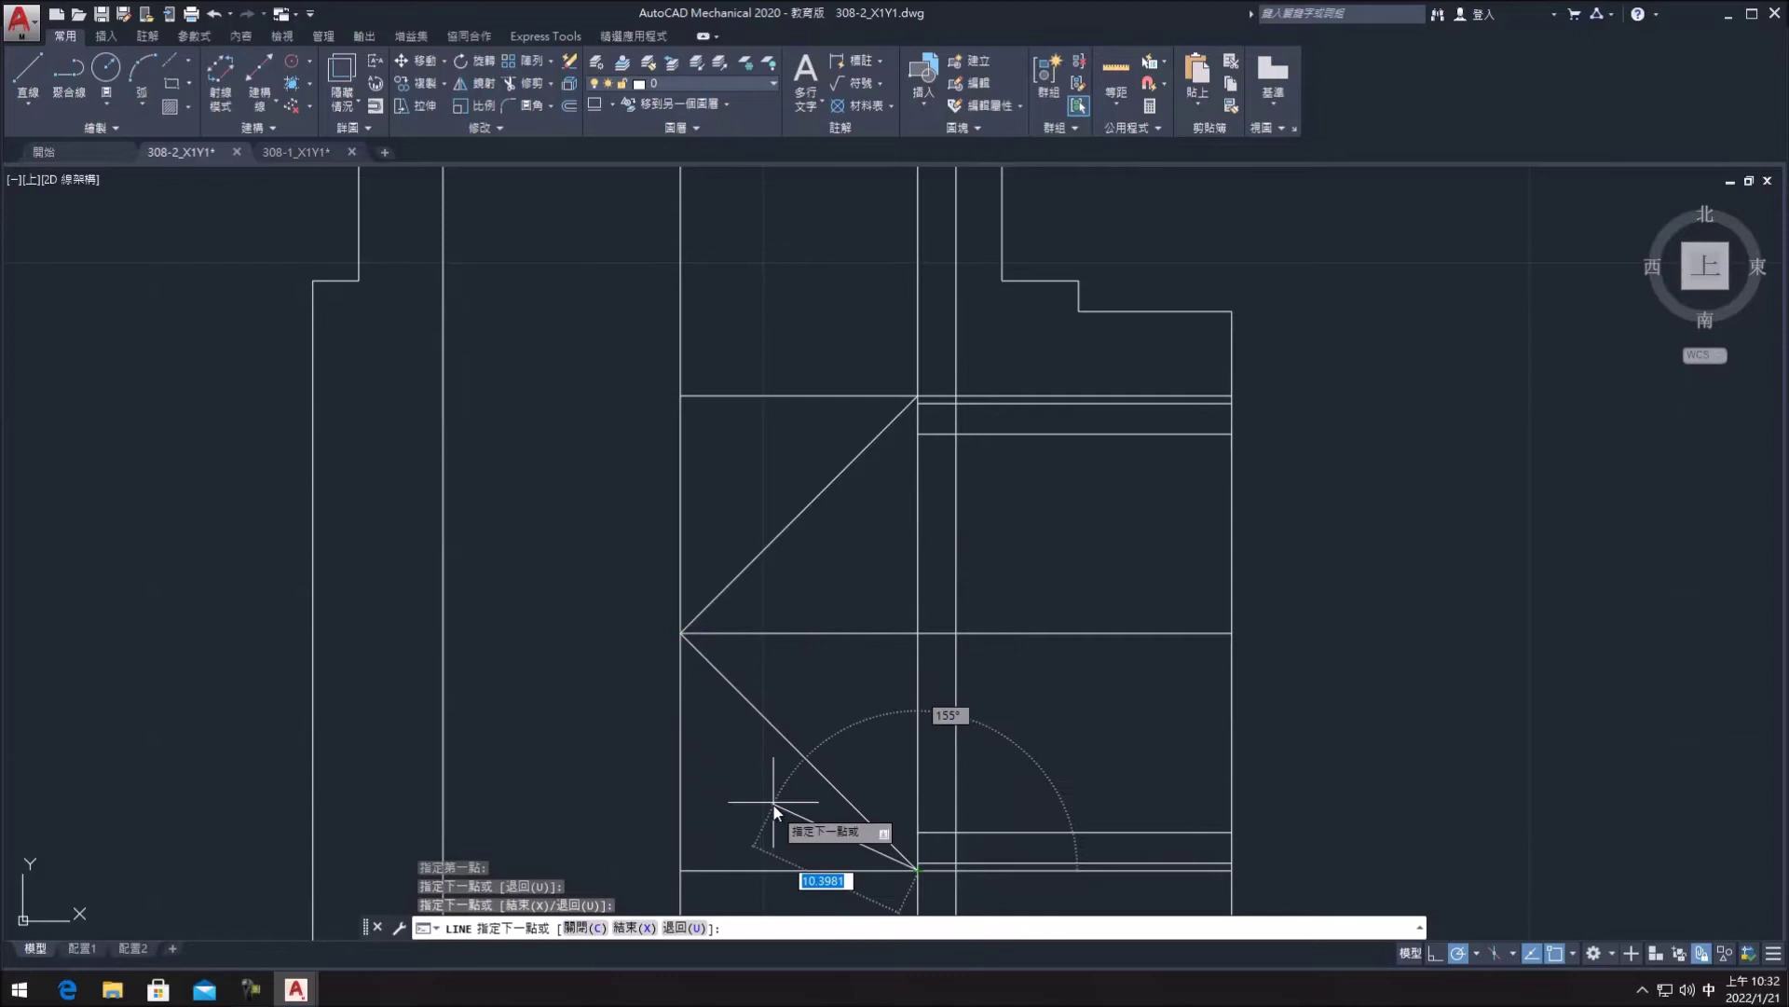
pyautogui.press('Escape')
pyautogui.scroll(-4, 774, 776)
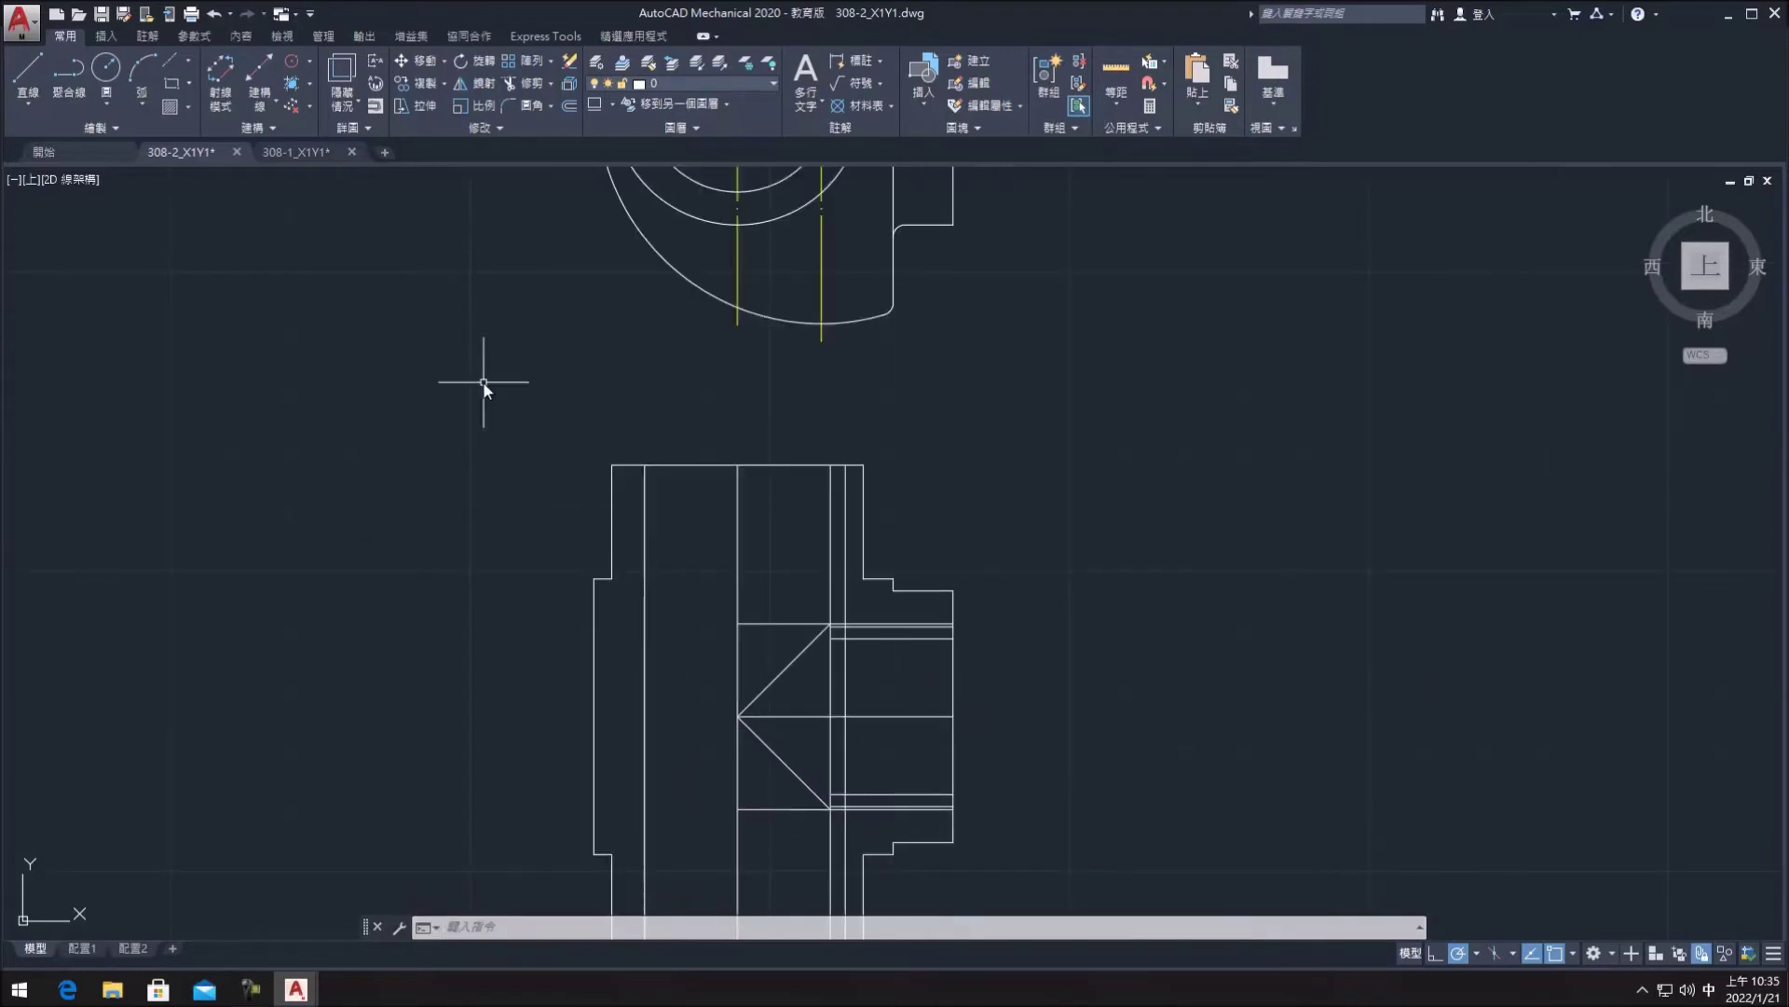
pyautogui.click(545, 100)
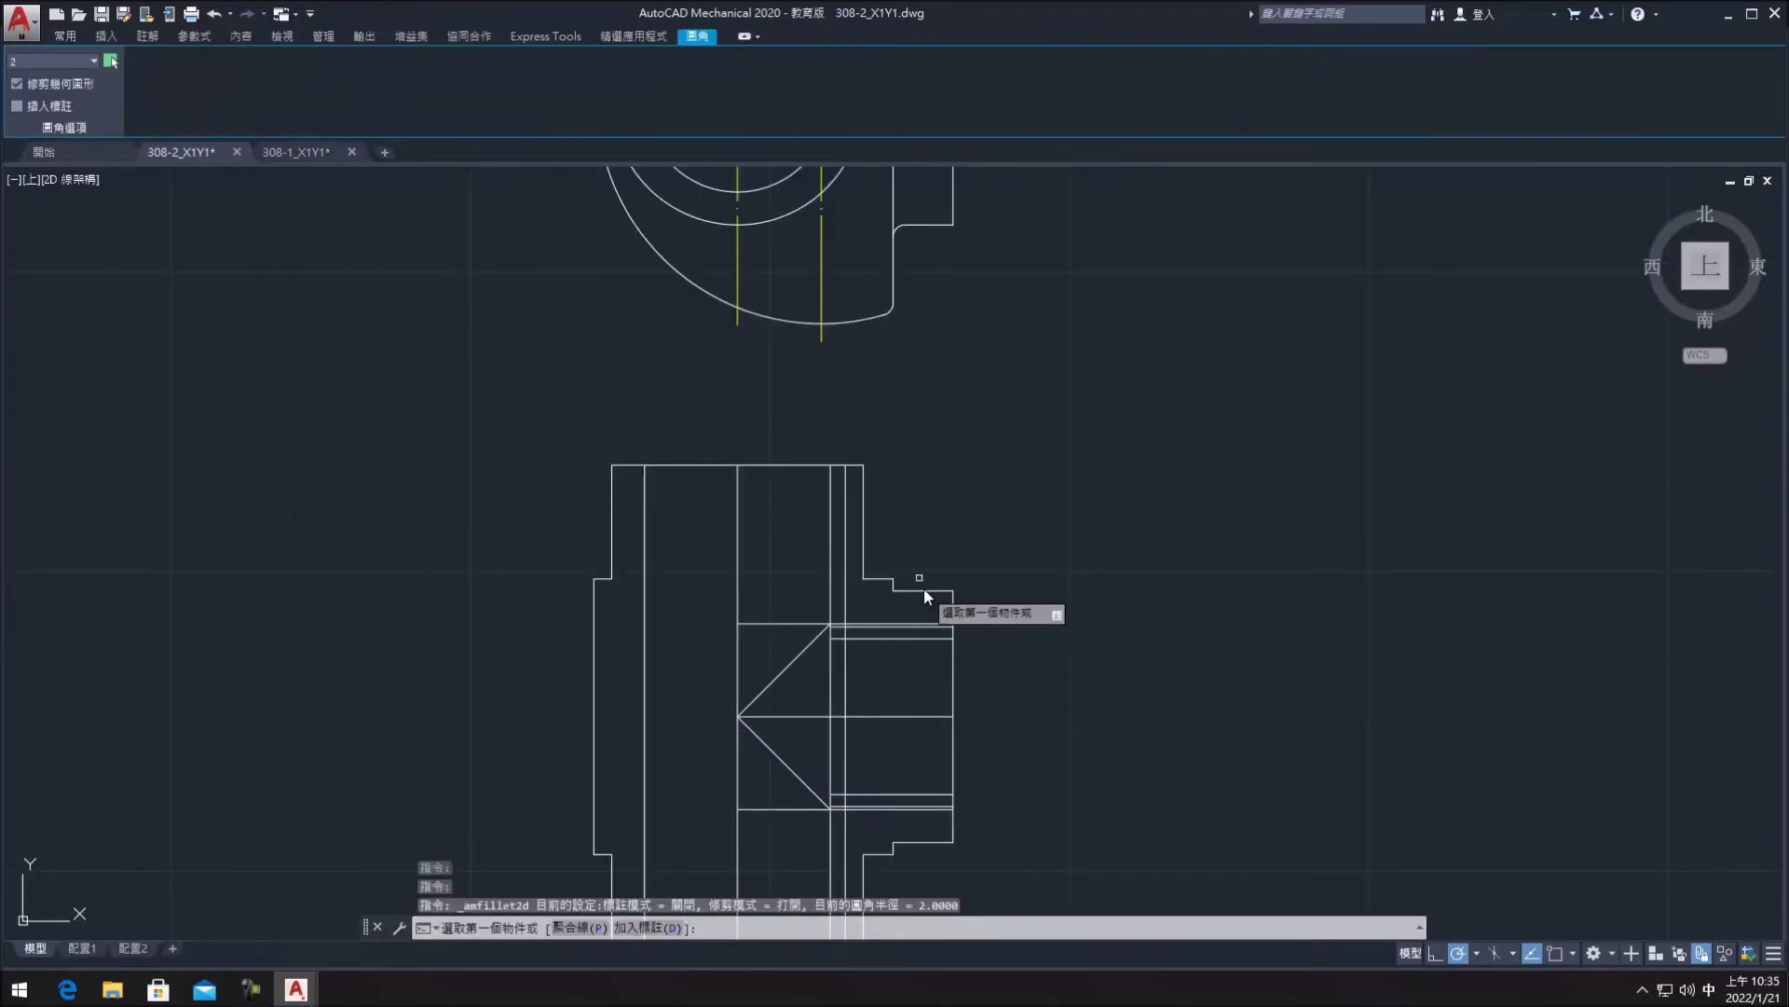
# - Fillet the upper shoulder corners on the right side with radius 2
pyautogui.scroll(2, 906, 567)
pyautogui.click(902, 606)
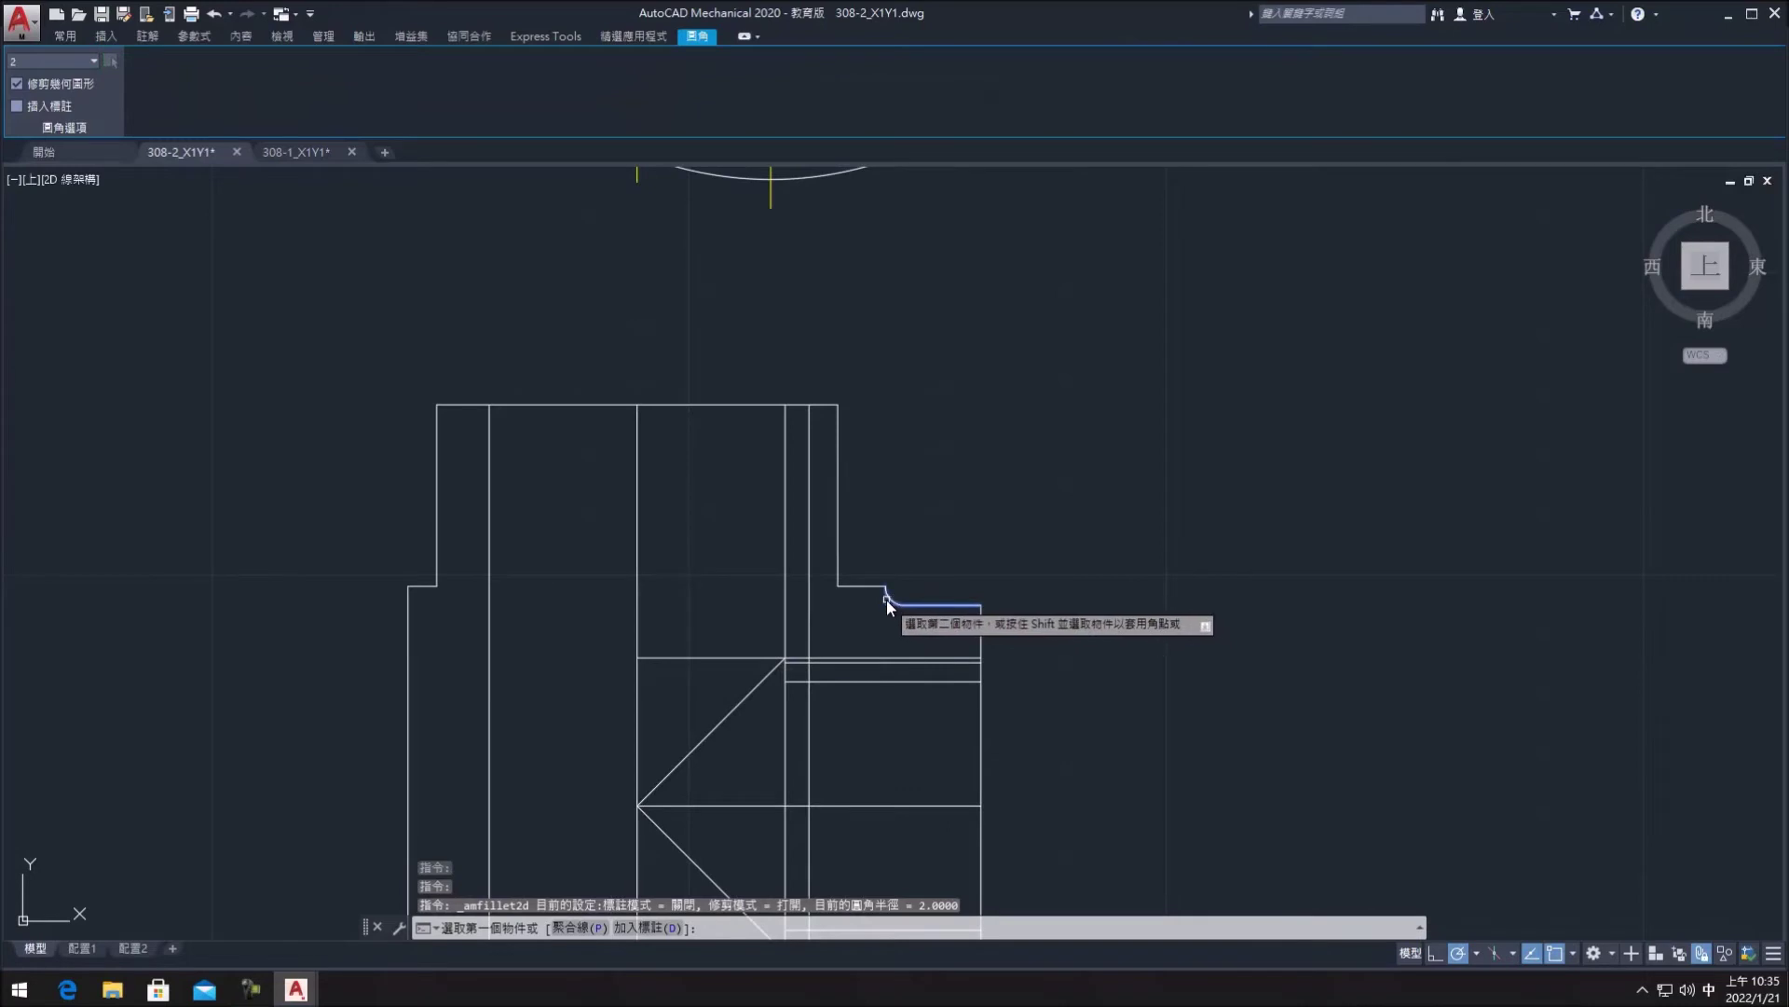
pyautogui.click(887, 600)
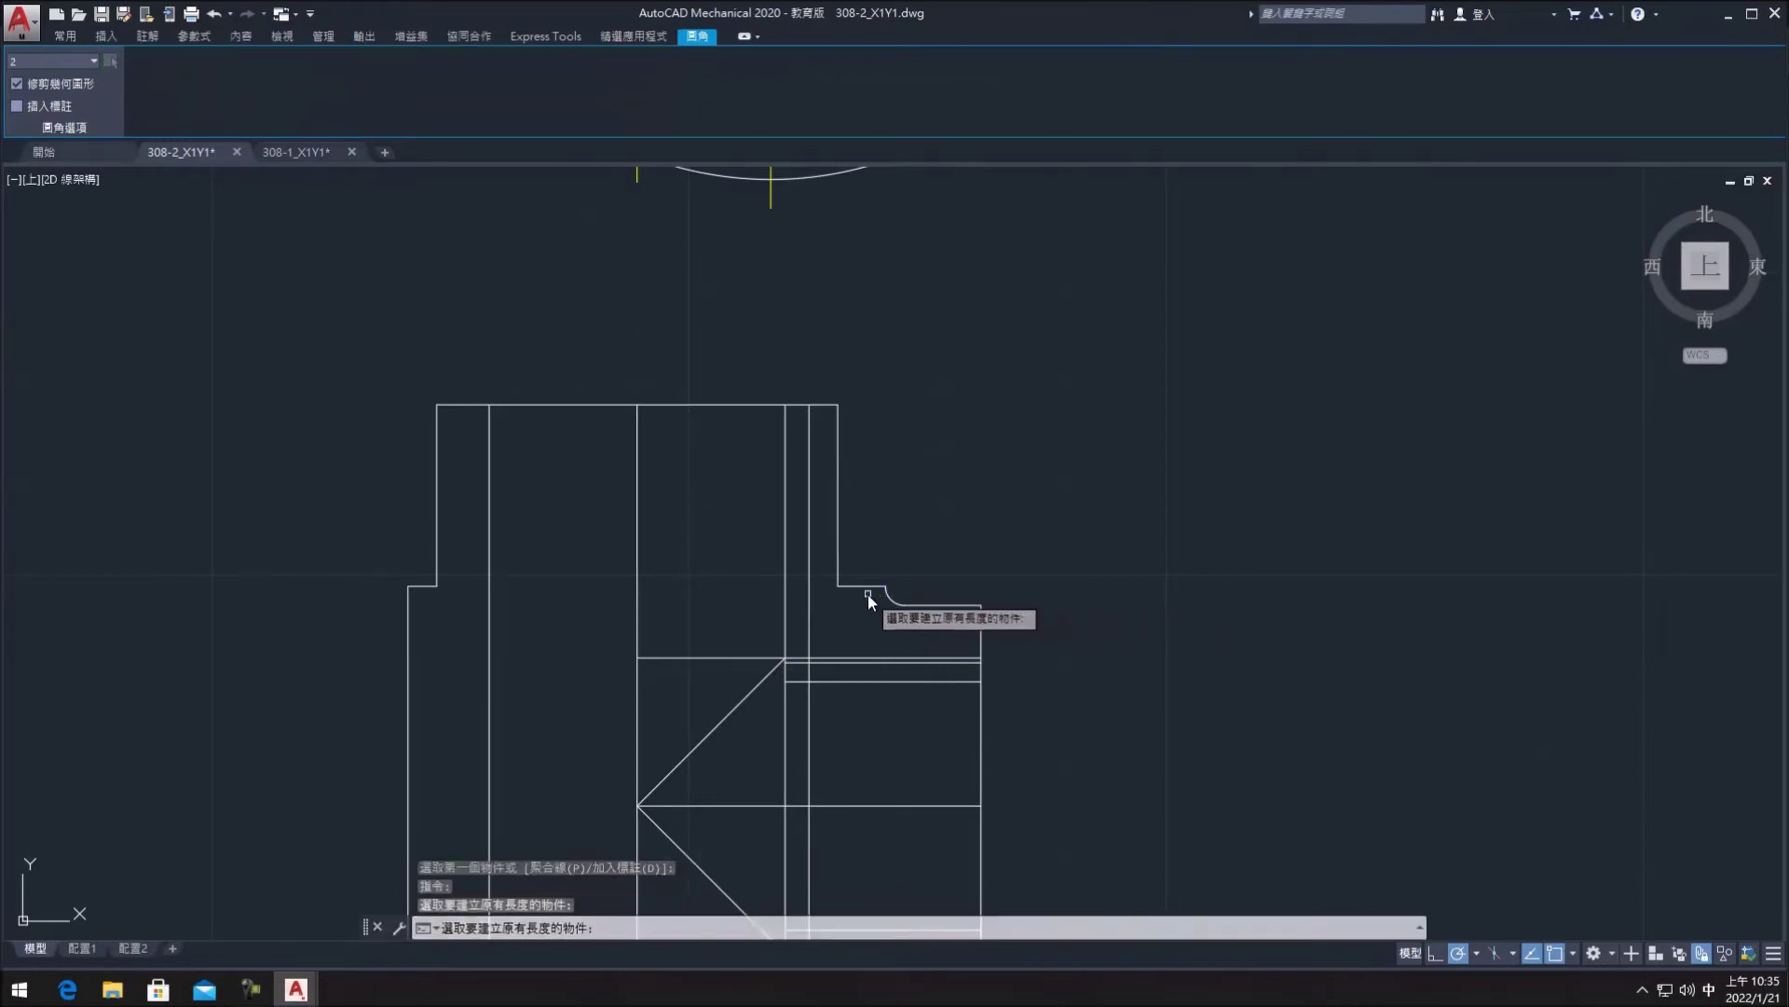
pyautogui.click(863, 584)
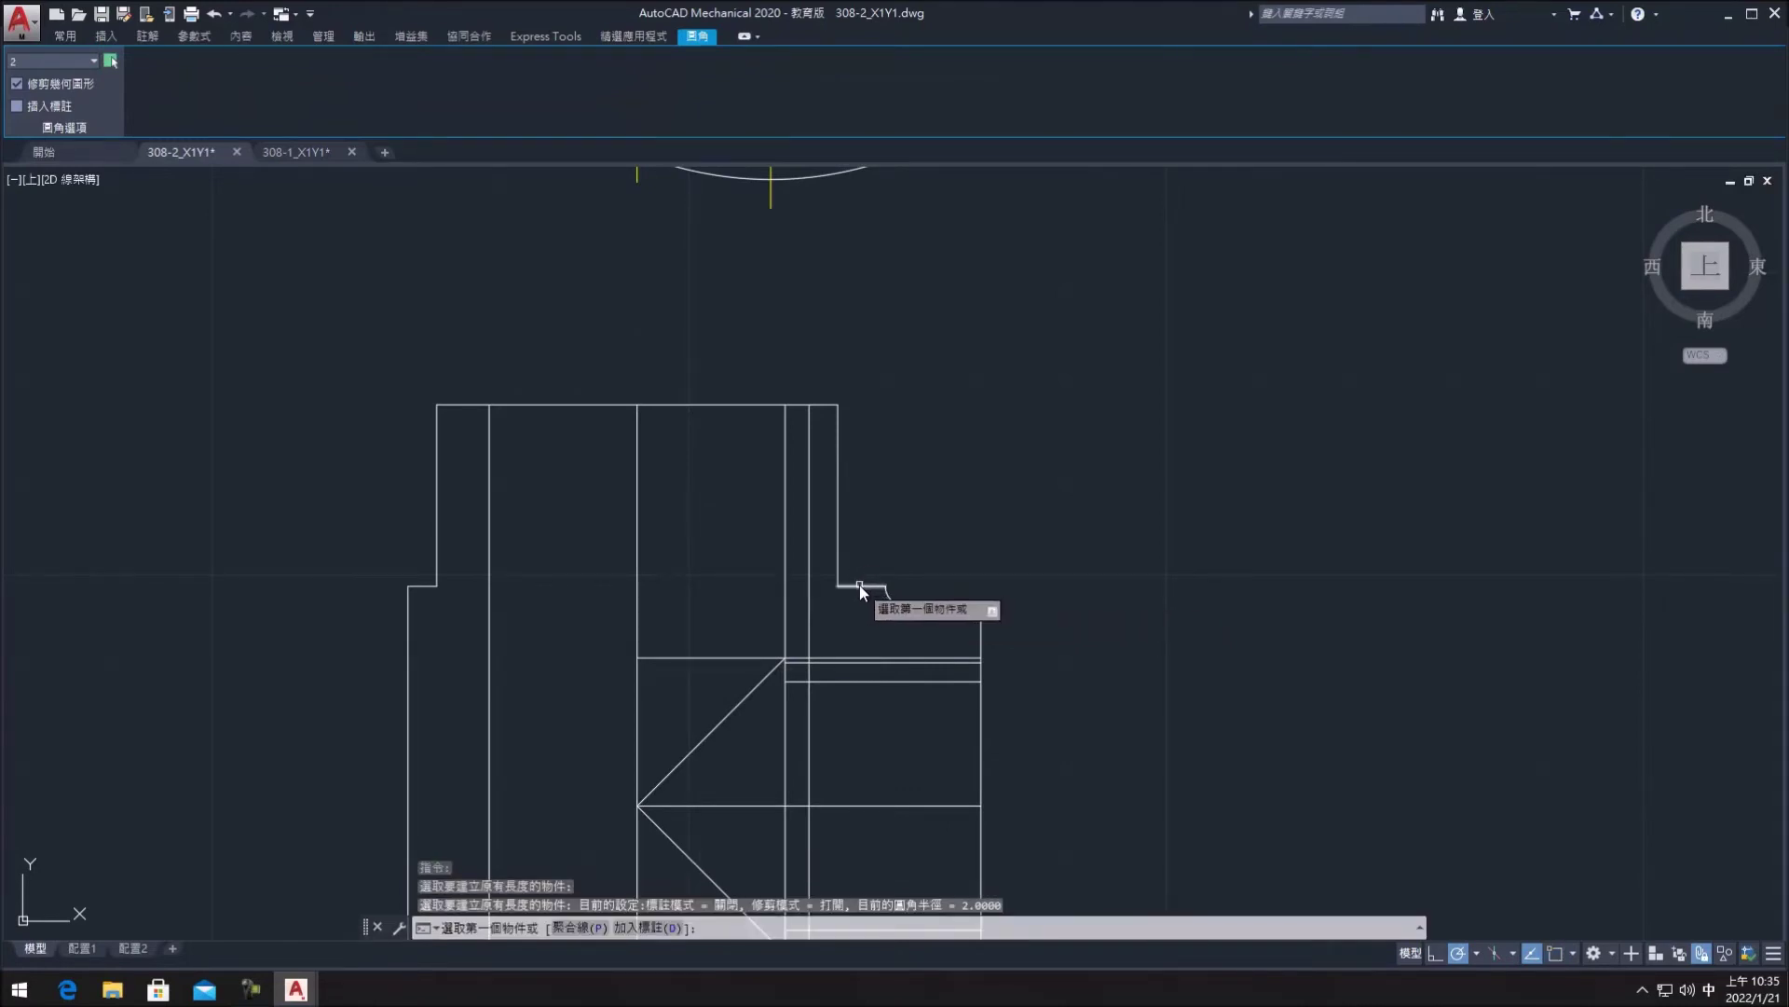
pyautogui.click(858, 585)
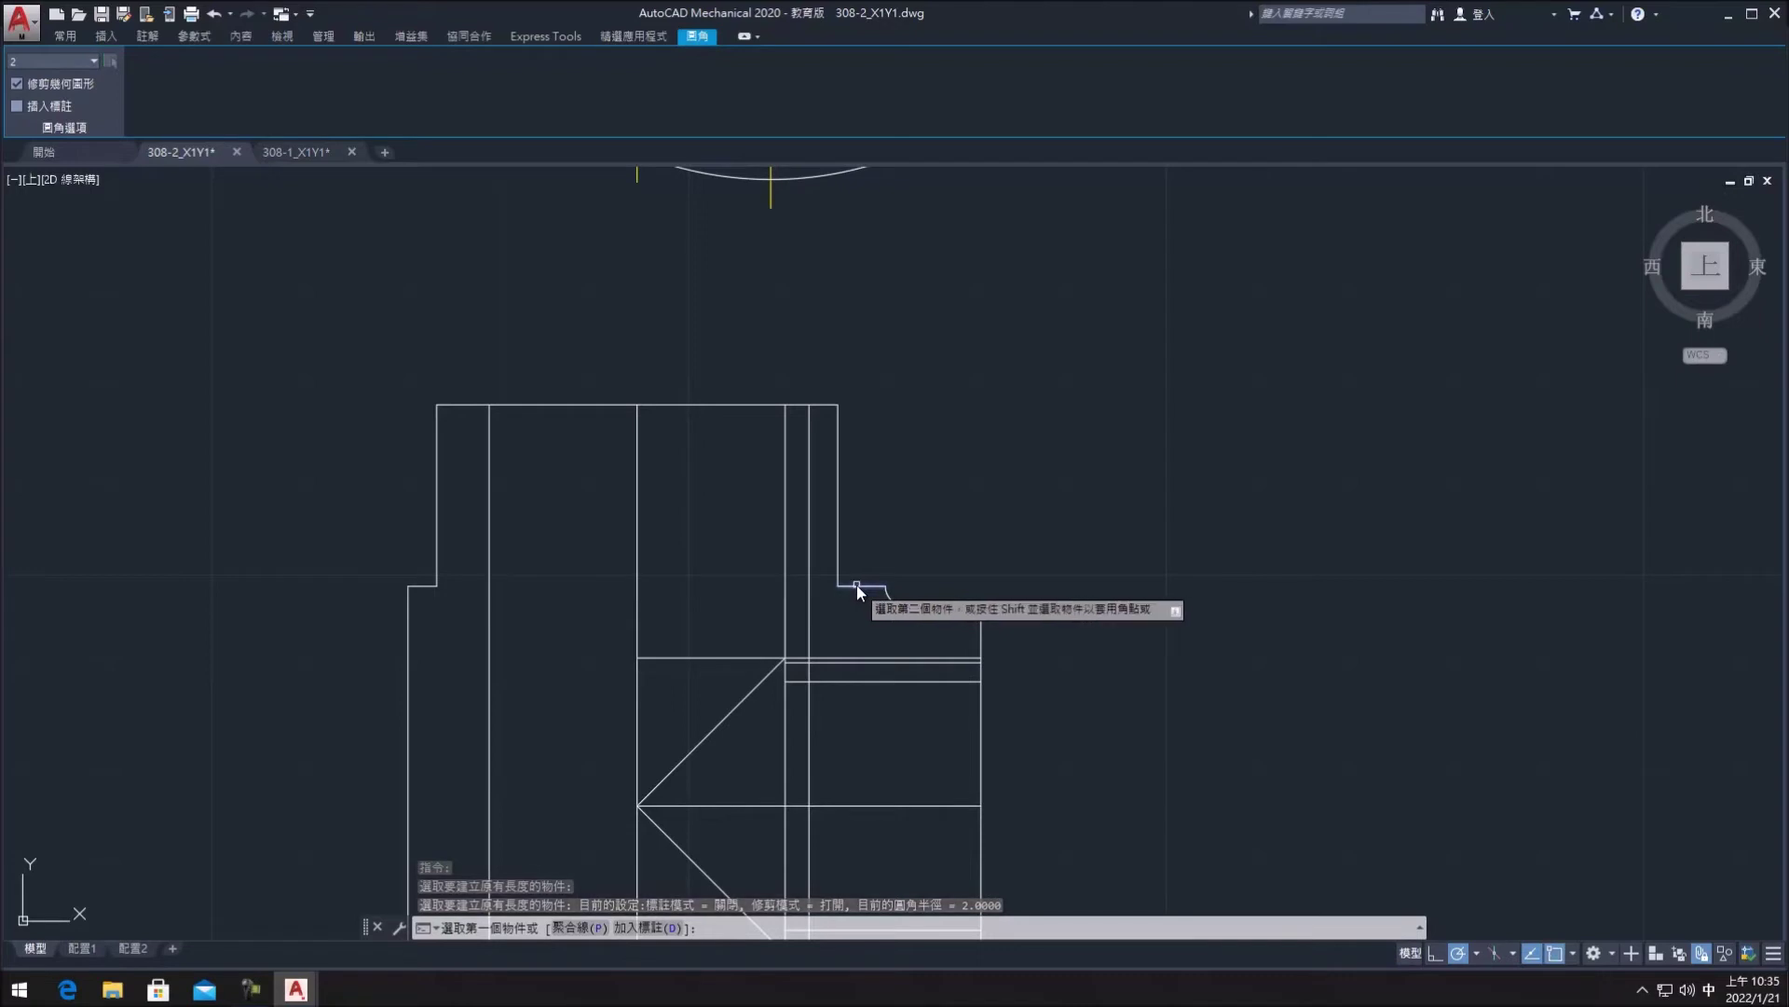
pyautogui.click(841, 578)
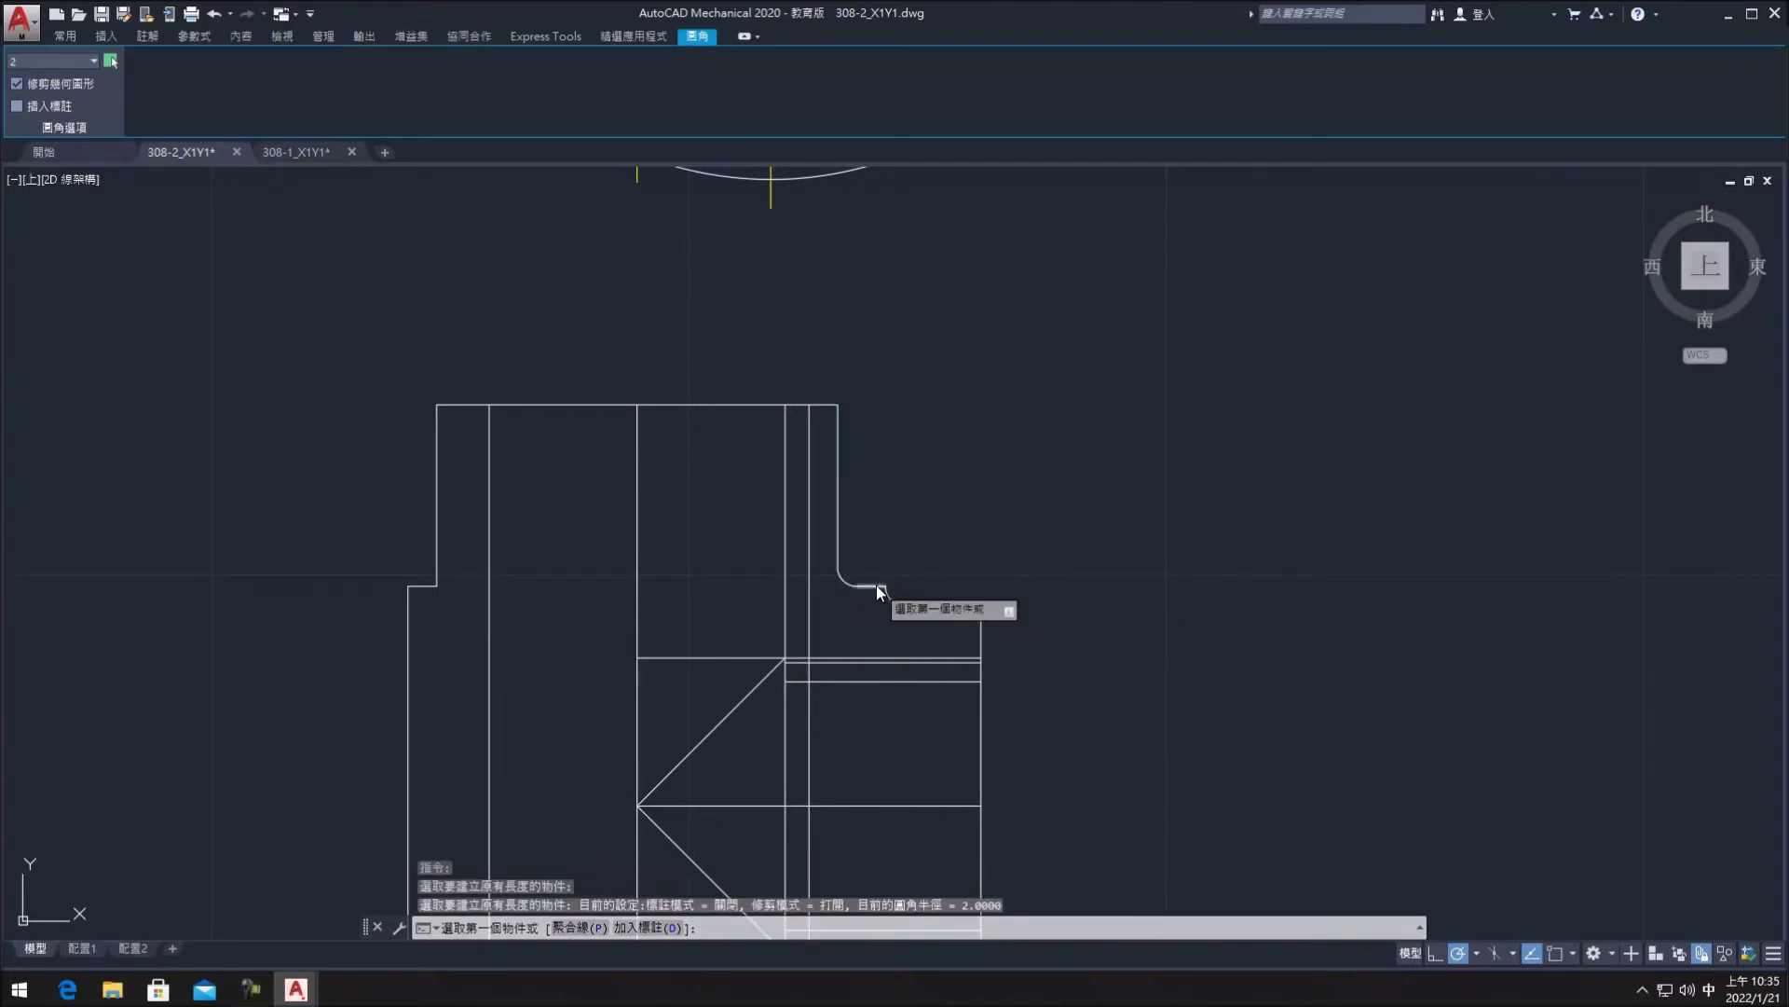
pyautogui.scroll(5, 891, 586)
pyautogui.click(844, 586)
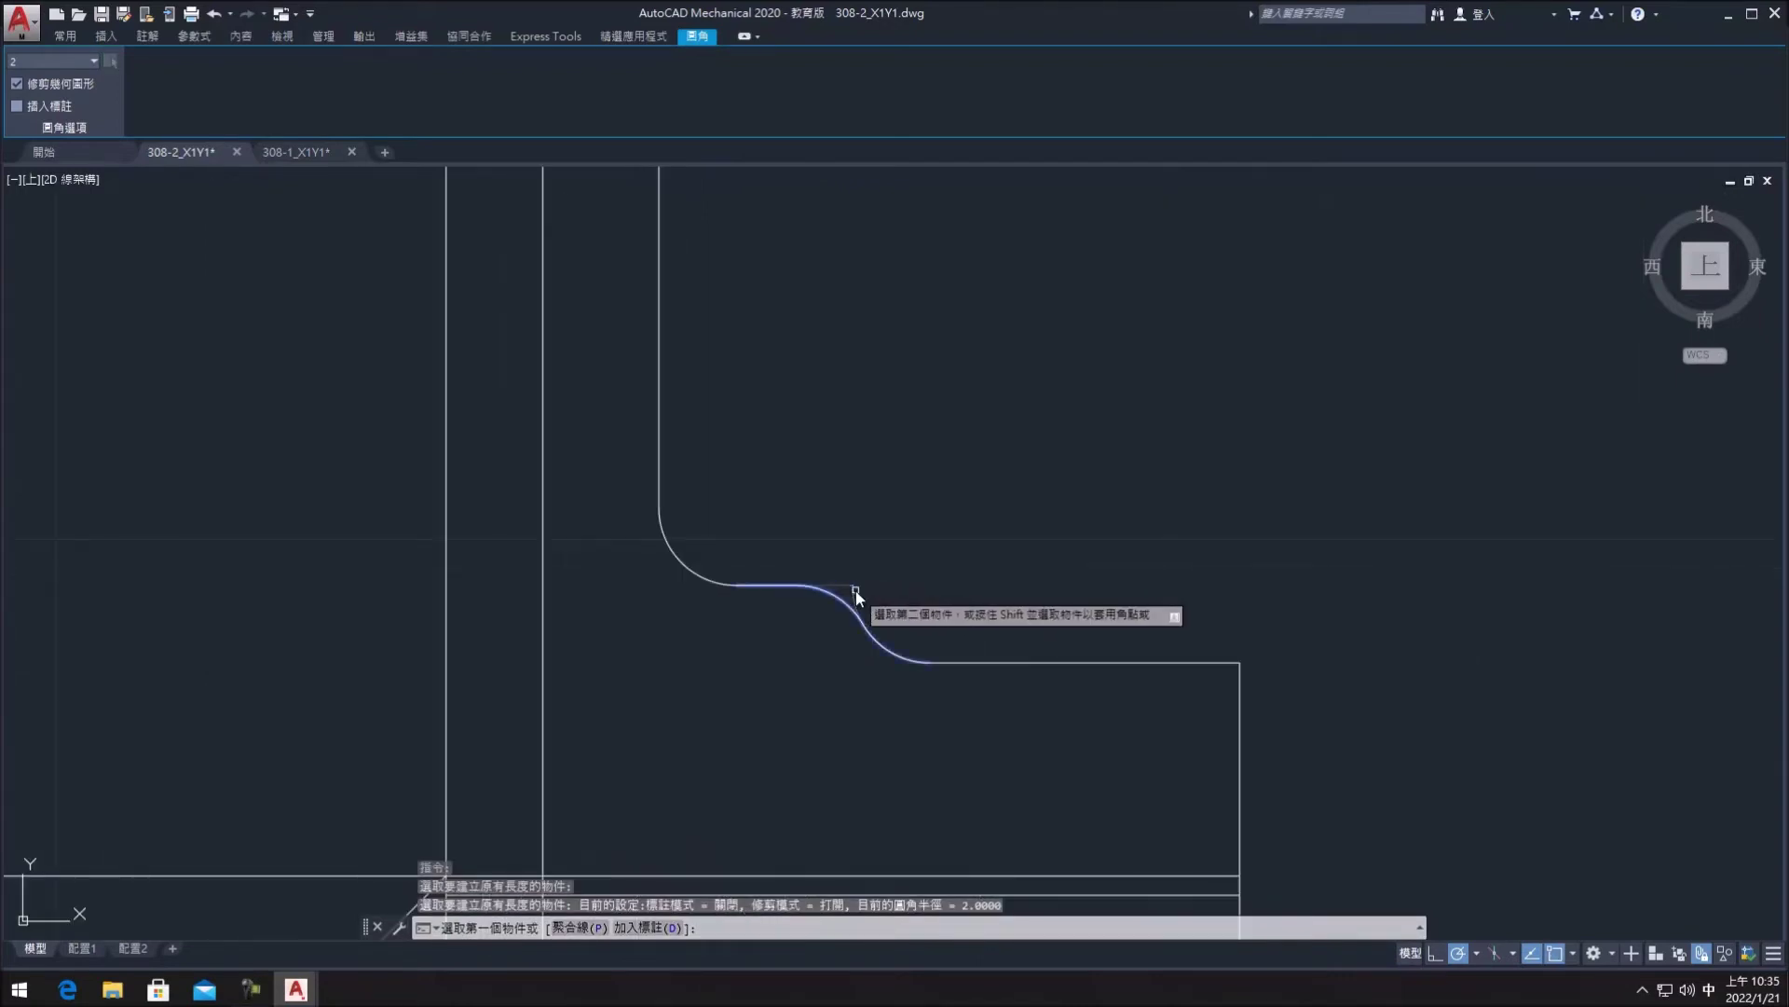
pyautogui.click(864, 629)
pyautogui.scroll(-2, 958, 630)
pyautogui.scroll(-2, 947, 541)
pyautogui.scroll(-1, 867, 420)
# - Fillet the lower shoulder corners with radius 2
pyautogui.press('Return')
pyautogui.scroll(2, 832, 673)
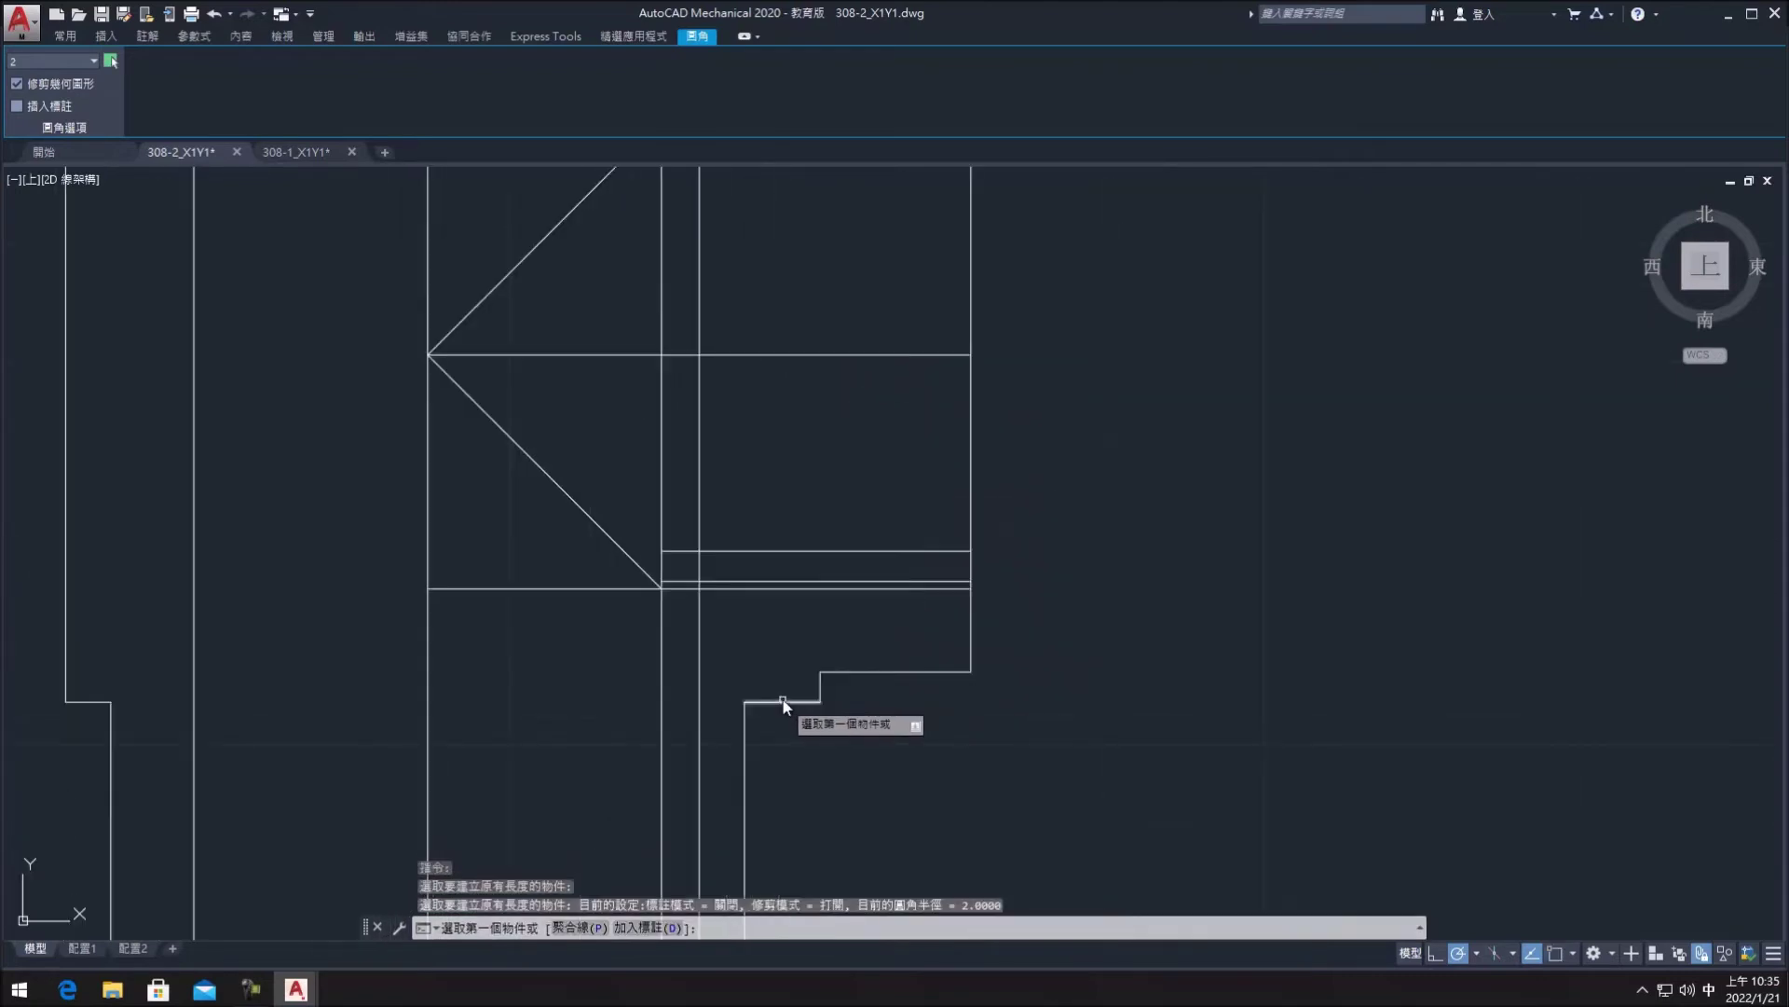
pyautogui.click(764, 703)
pyautogui.click(859, 672)
pyautogui.click(813, 695)
pyautogui.press('Return')
pyautogui.click(811, 701)
pyautogui.press('Escape')
pyautogui.scroll(-3, 831, 684)
pyautogui.scroll(-3, 932, 659)
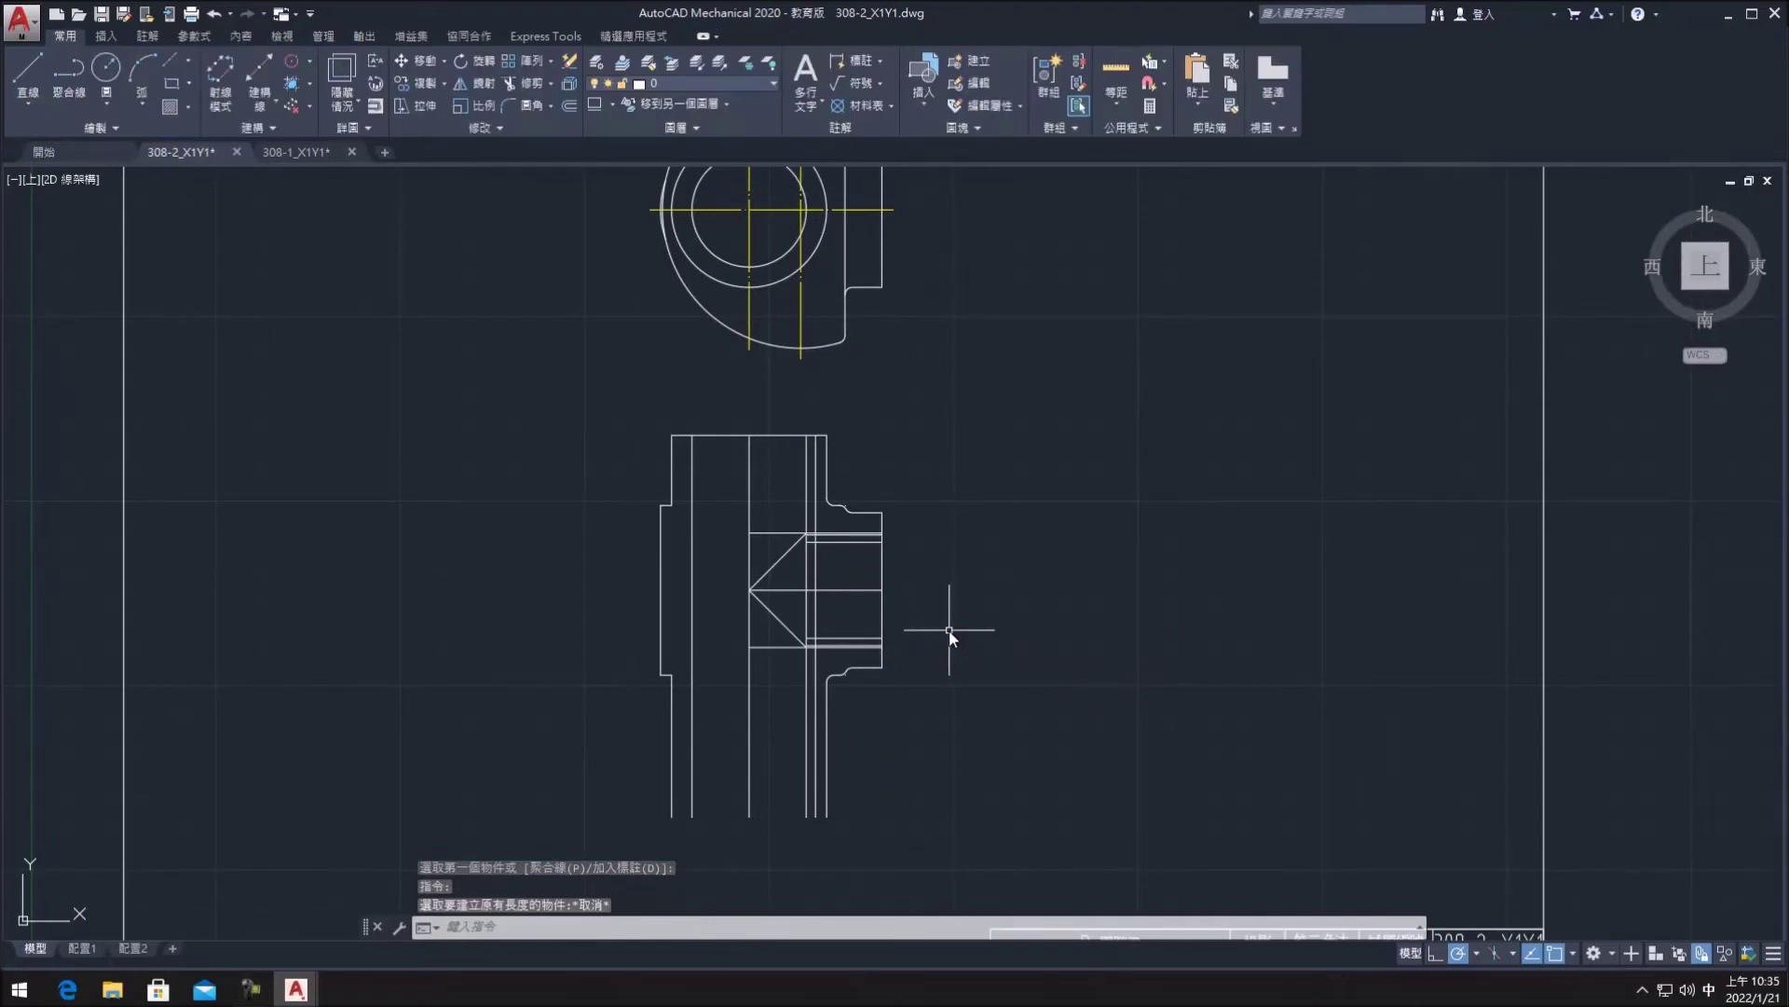
# - Select the lower horizontal line and cancel a grip stretch of its left end
pyautogui.scroll(2, 948, 634)
pyautogui.scroll(2, 895, 619)
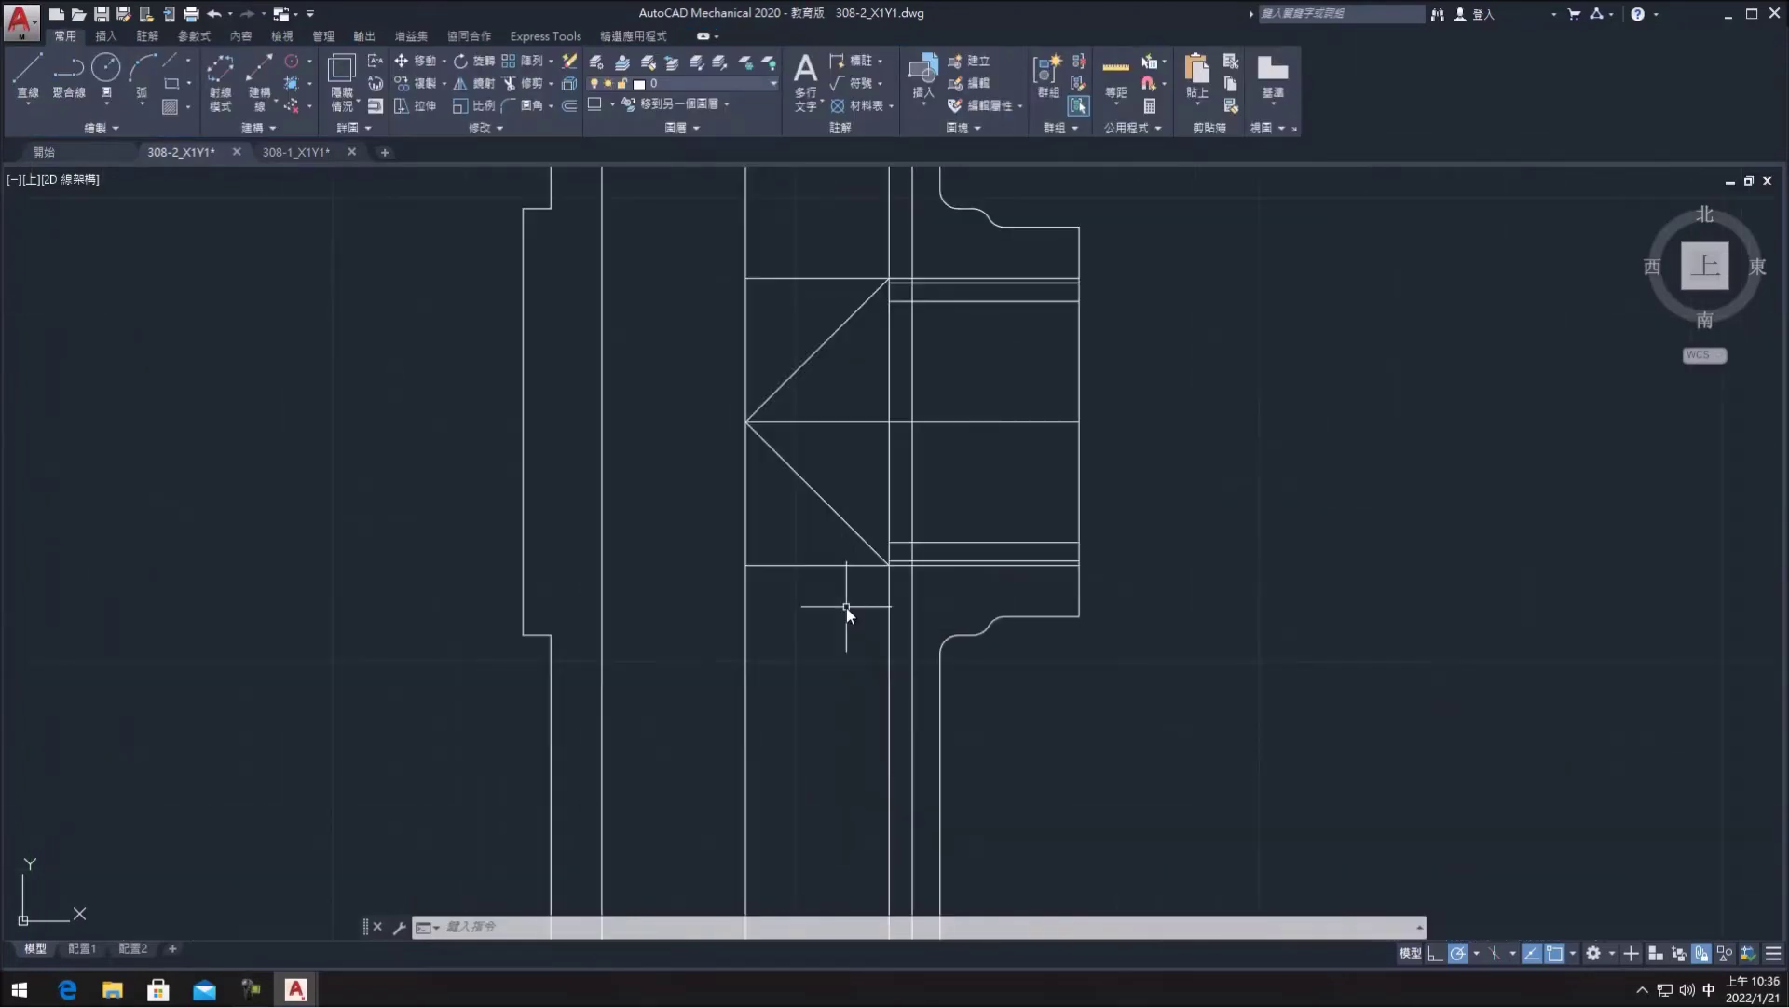
pyautogui.click(838, 566)
pyautogui.moveTo(747, 565)
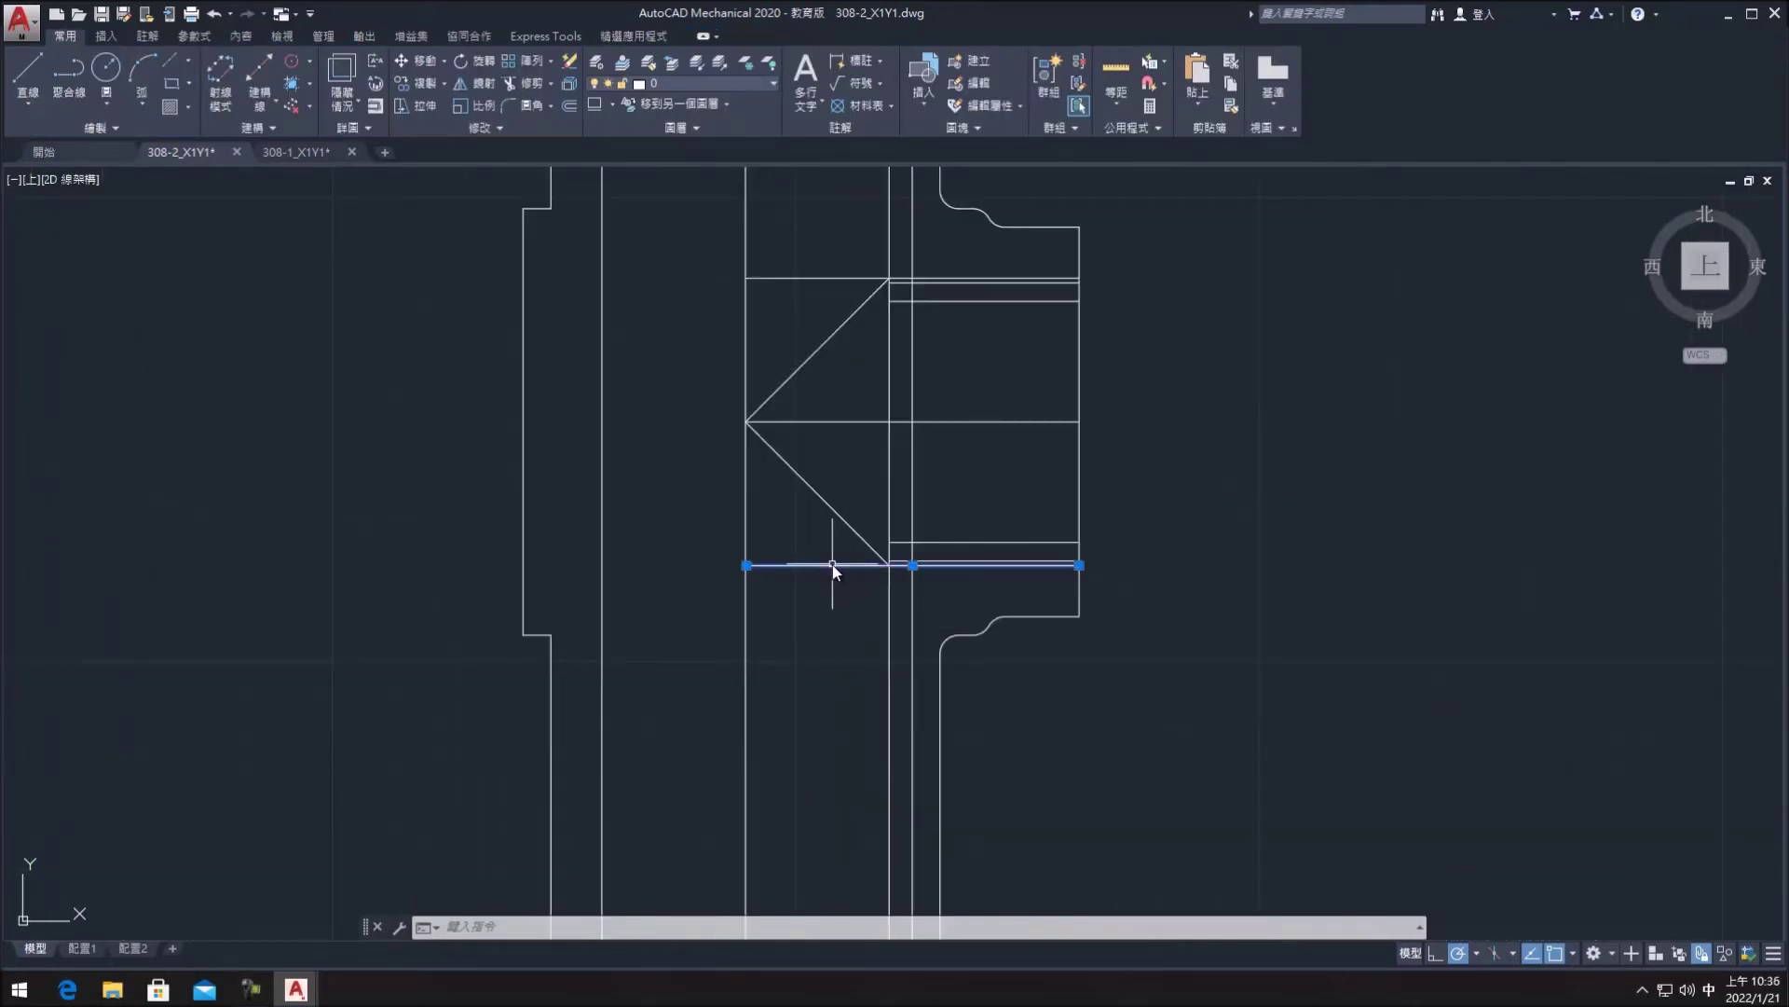
pyautogui.click(748, 566)
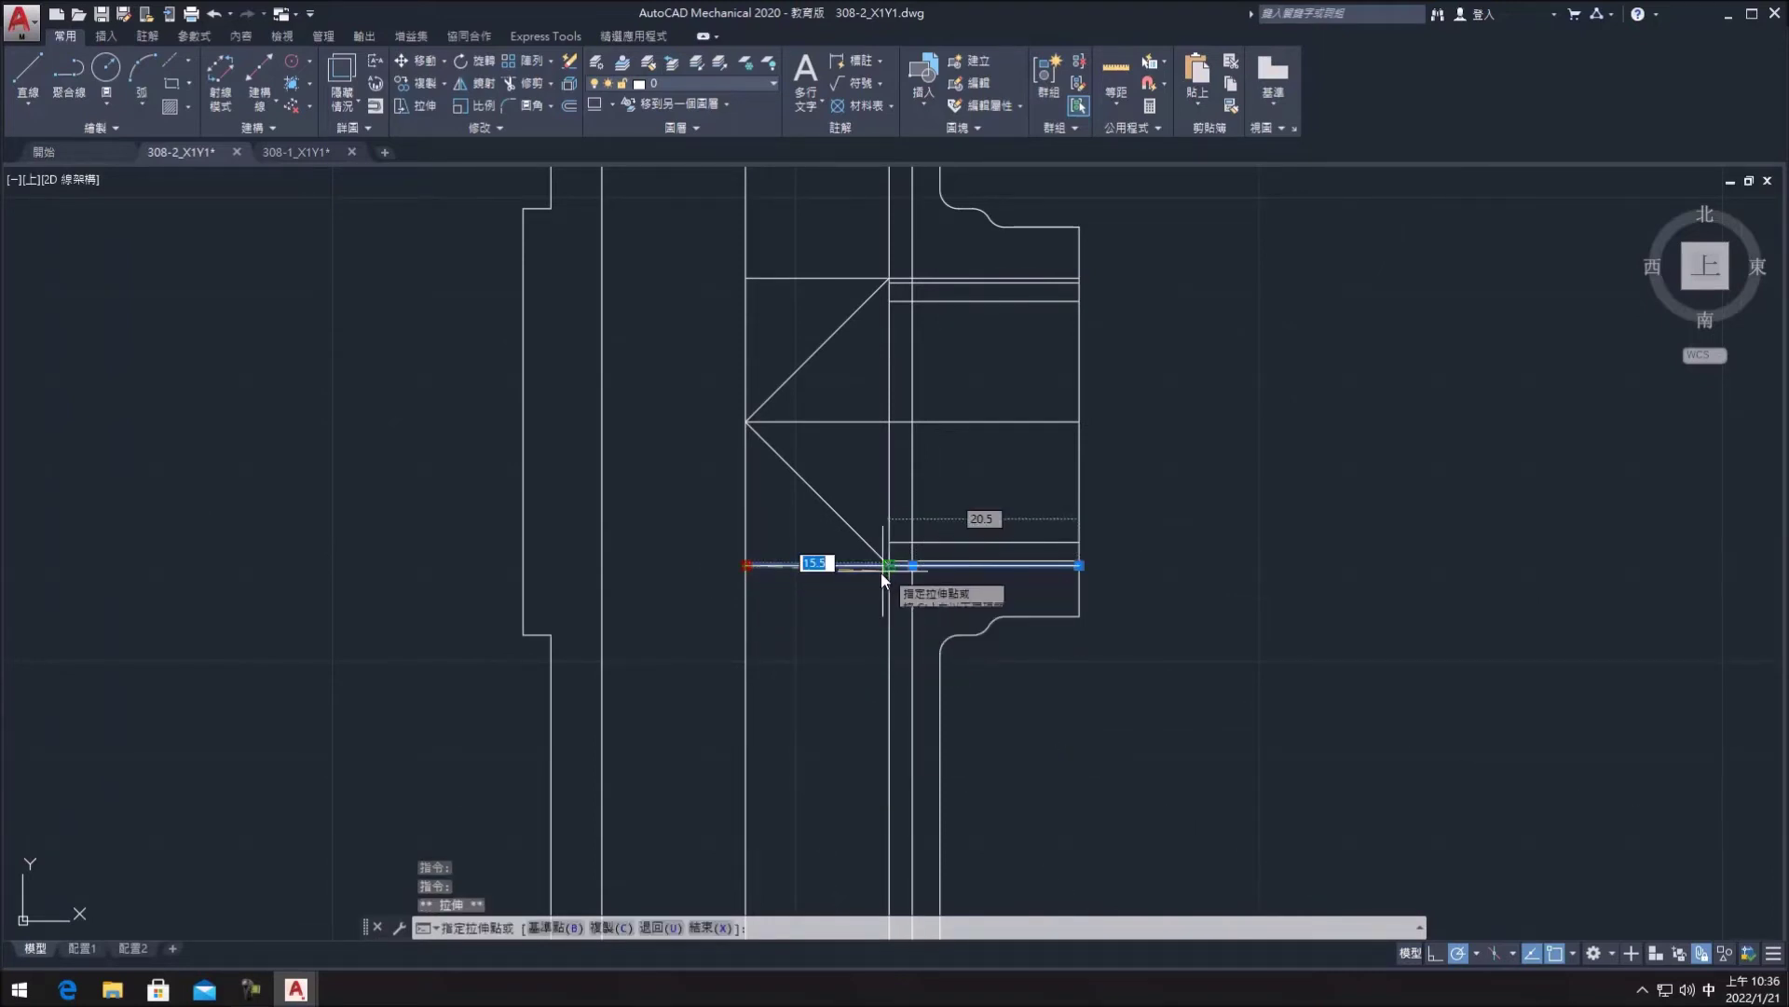
pyautogui.press('Escape')
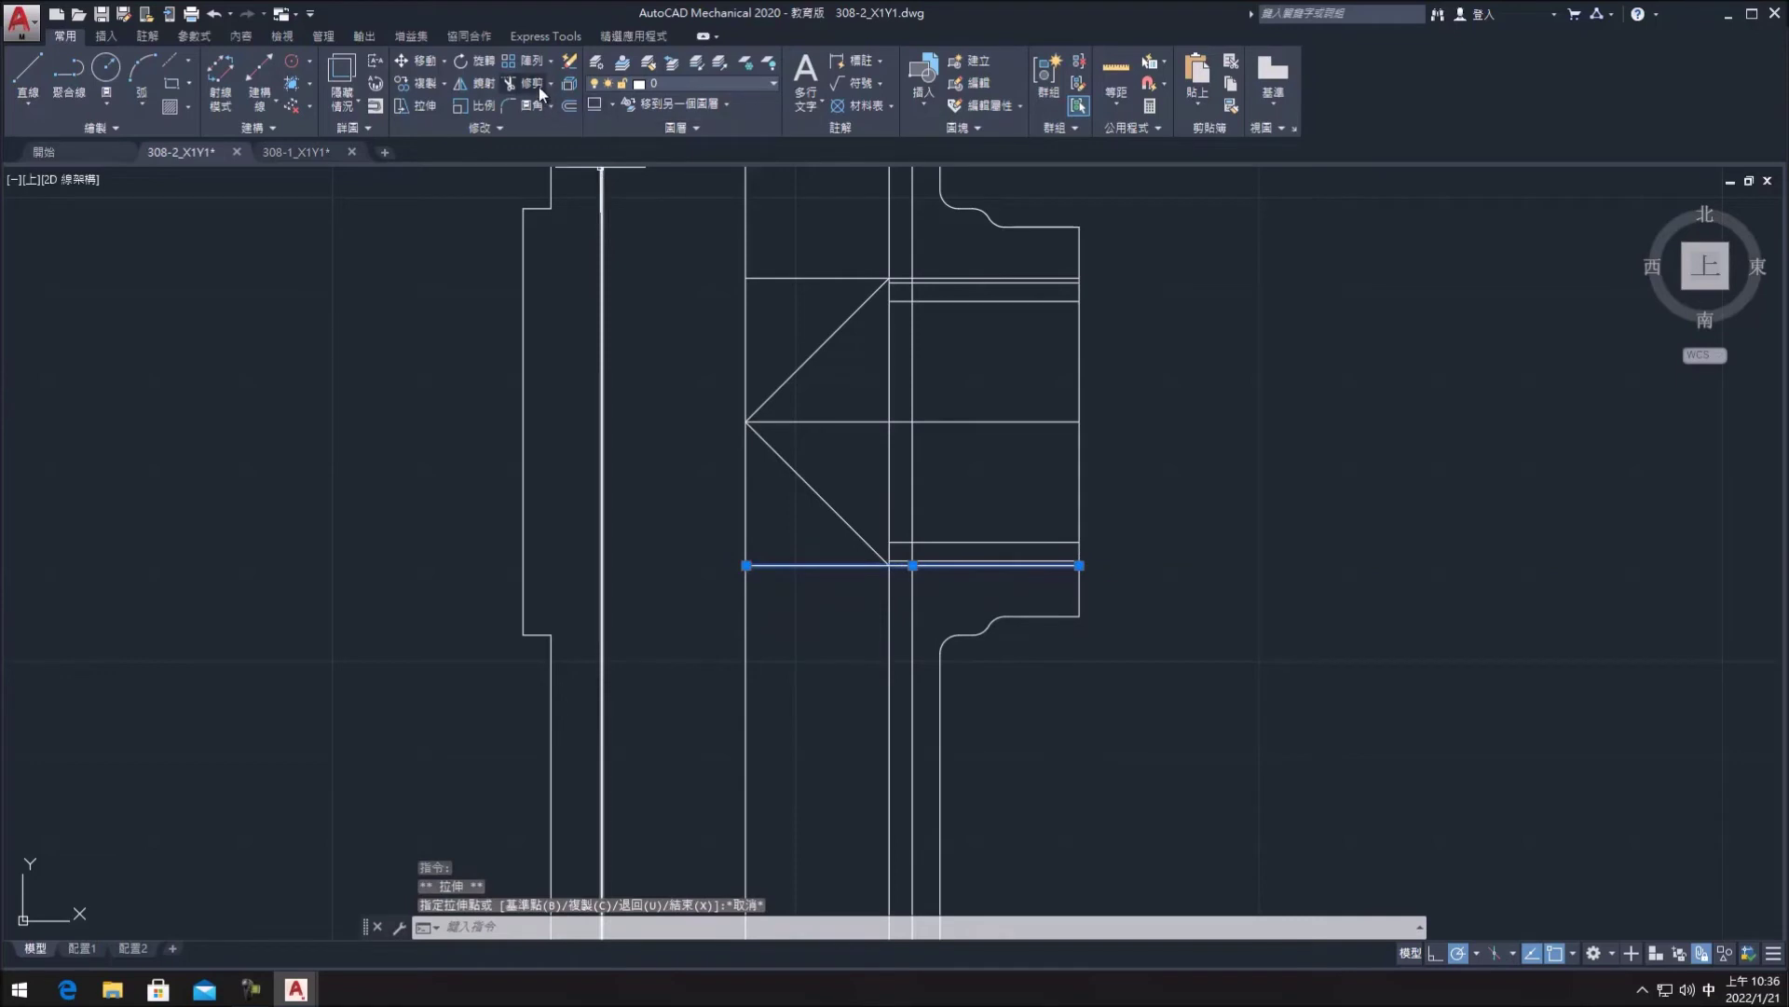
# - Trim the lower horizontal line back to the lower chamfer line's end
pyautogui.click(538, 88)
pyautogui.press('Escape')
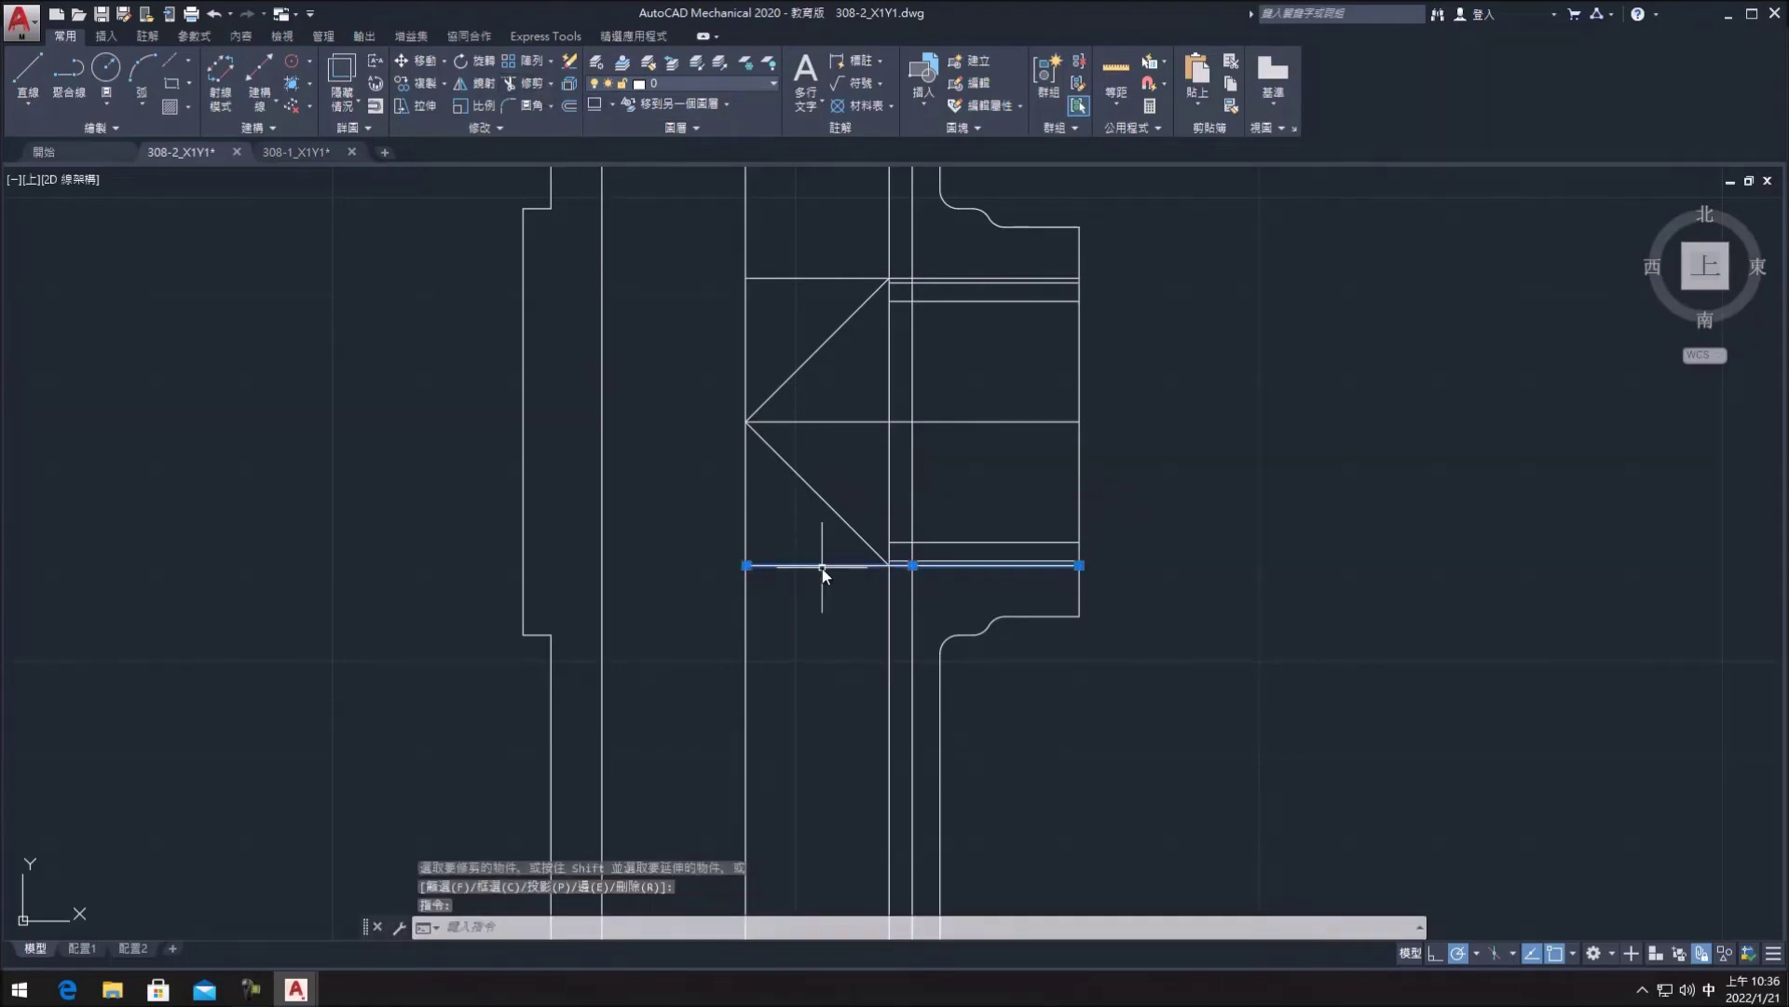
pyautogui.click(534, 91)
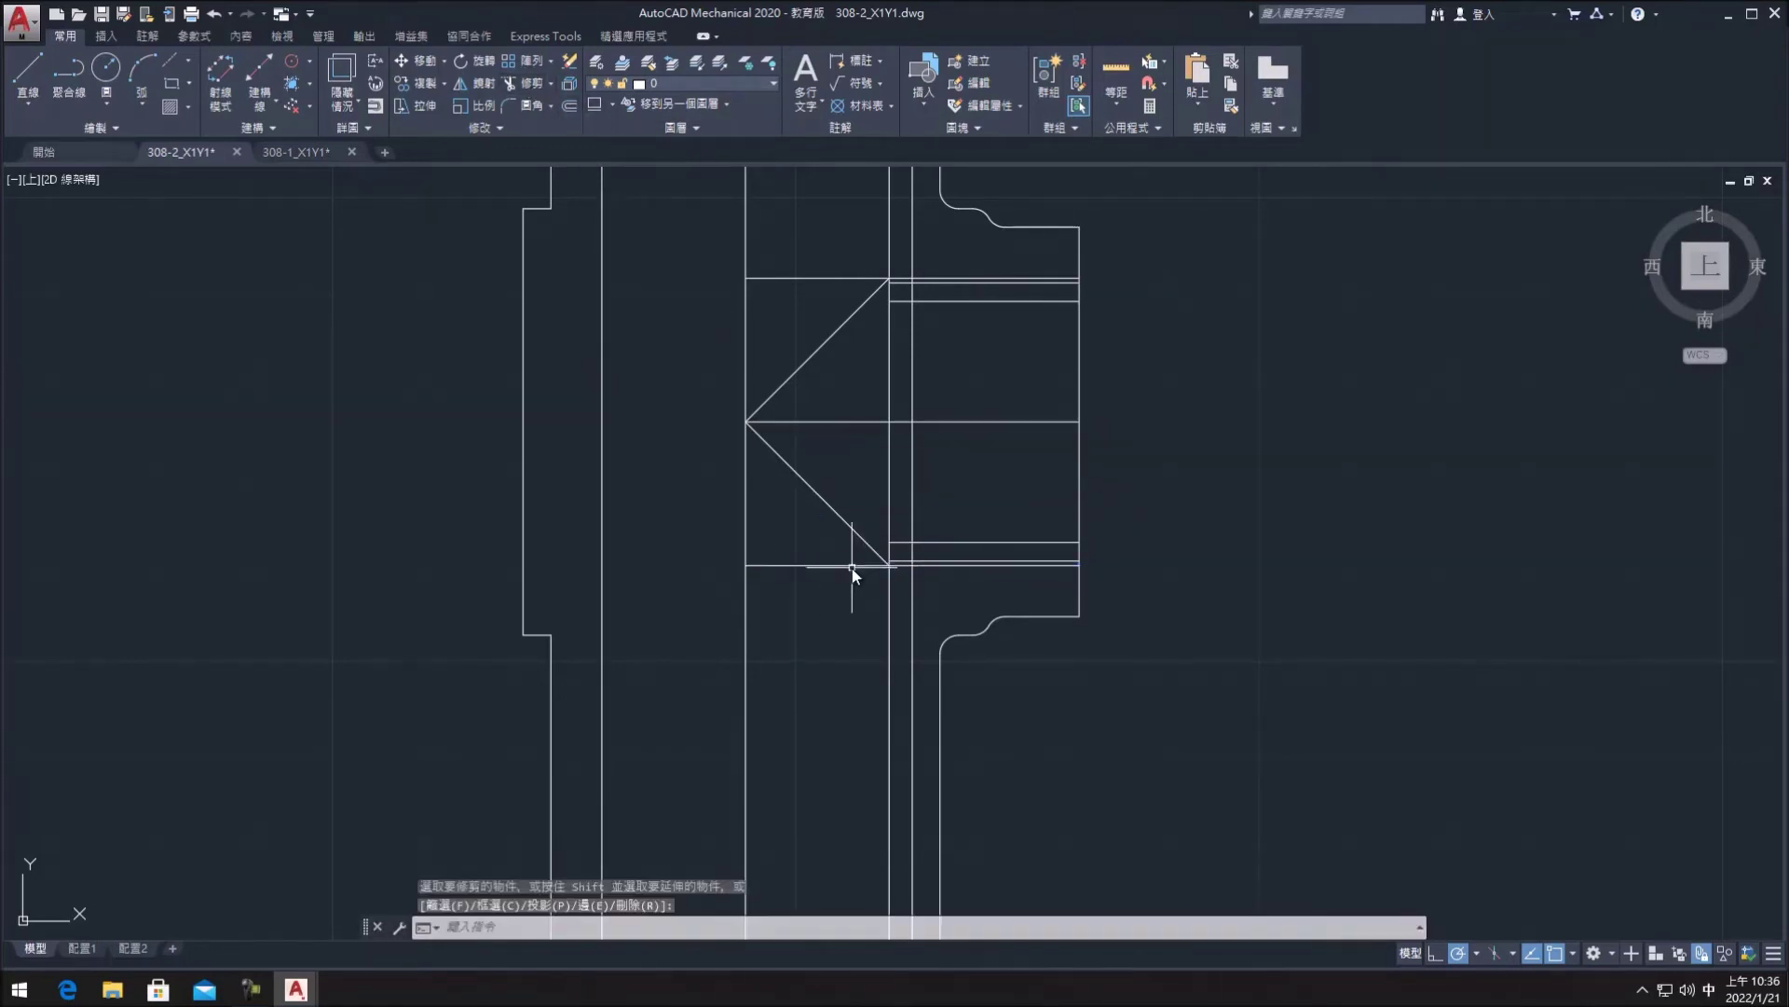
pyautogui.click(838, 565)
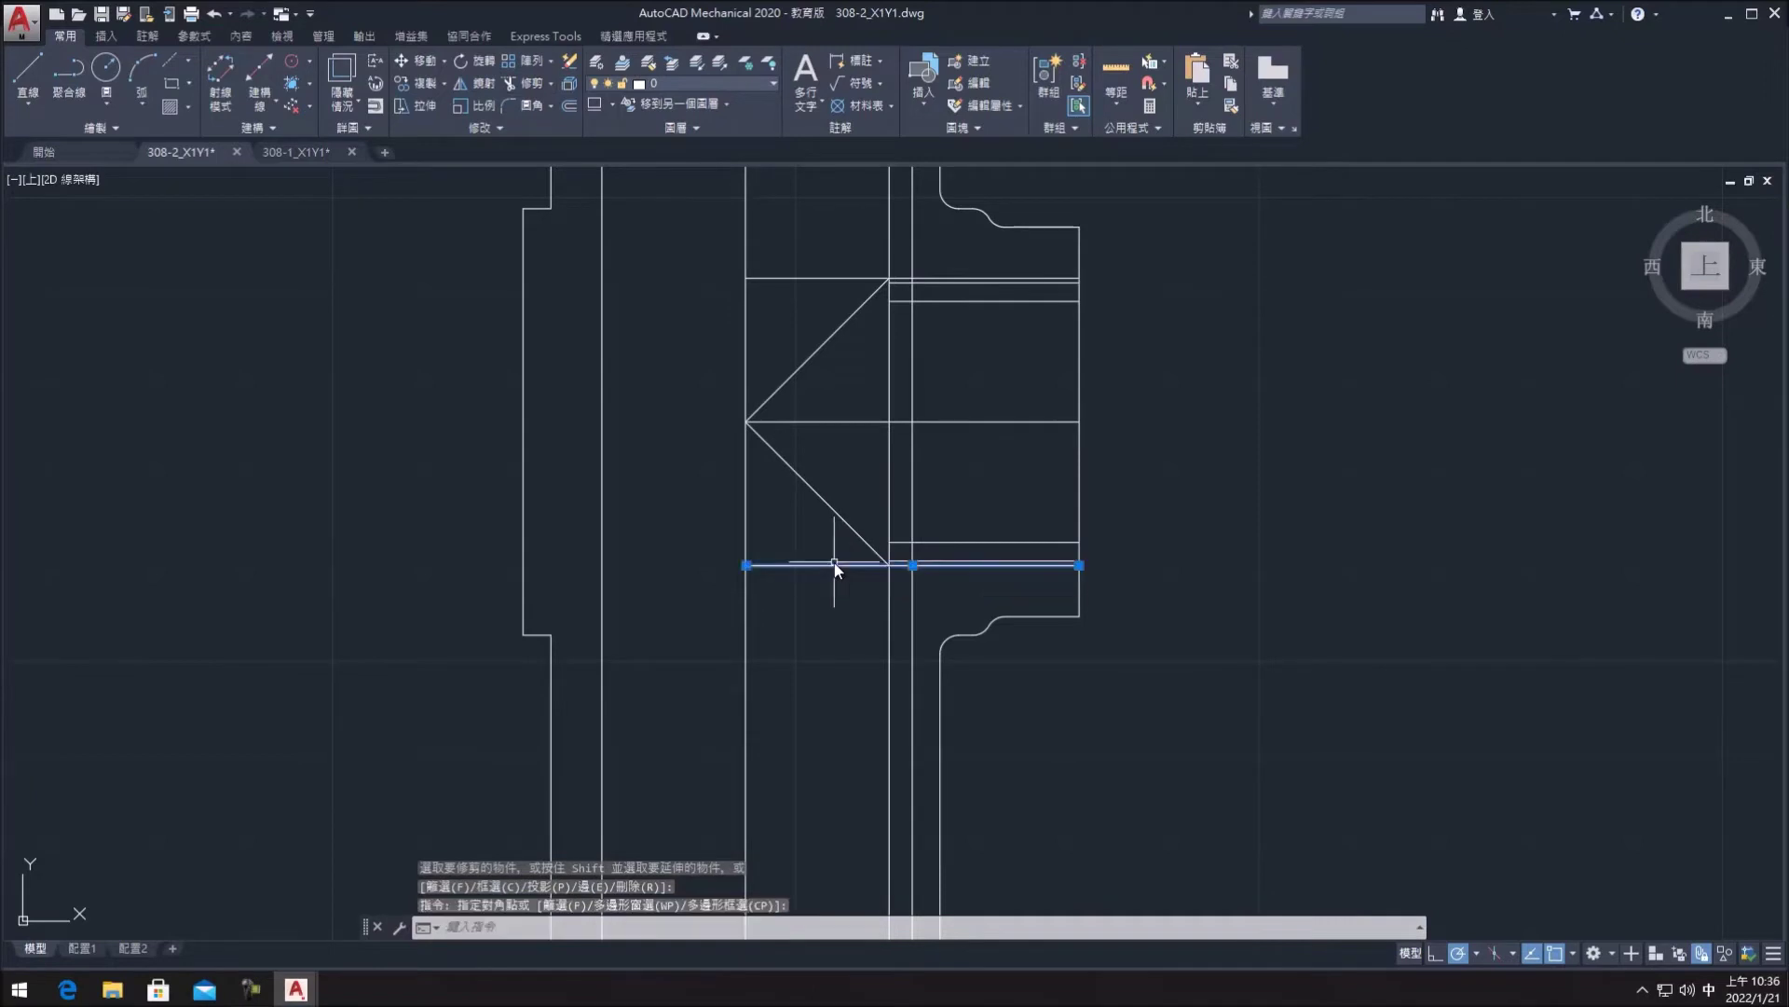
pyautogui.click(816, 565)
pyautogui.click(816, 566)
pyautogui.press('Escape')
pyautogui.click(817, 566)
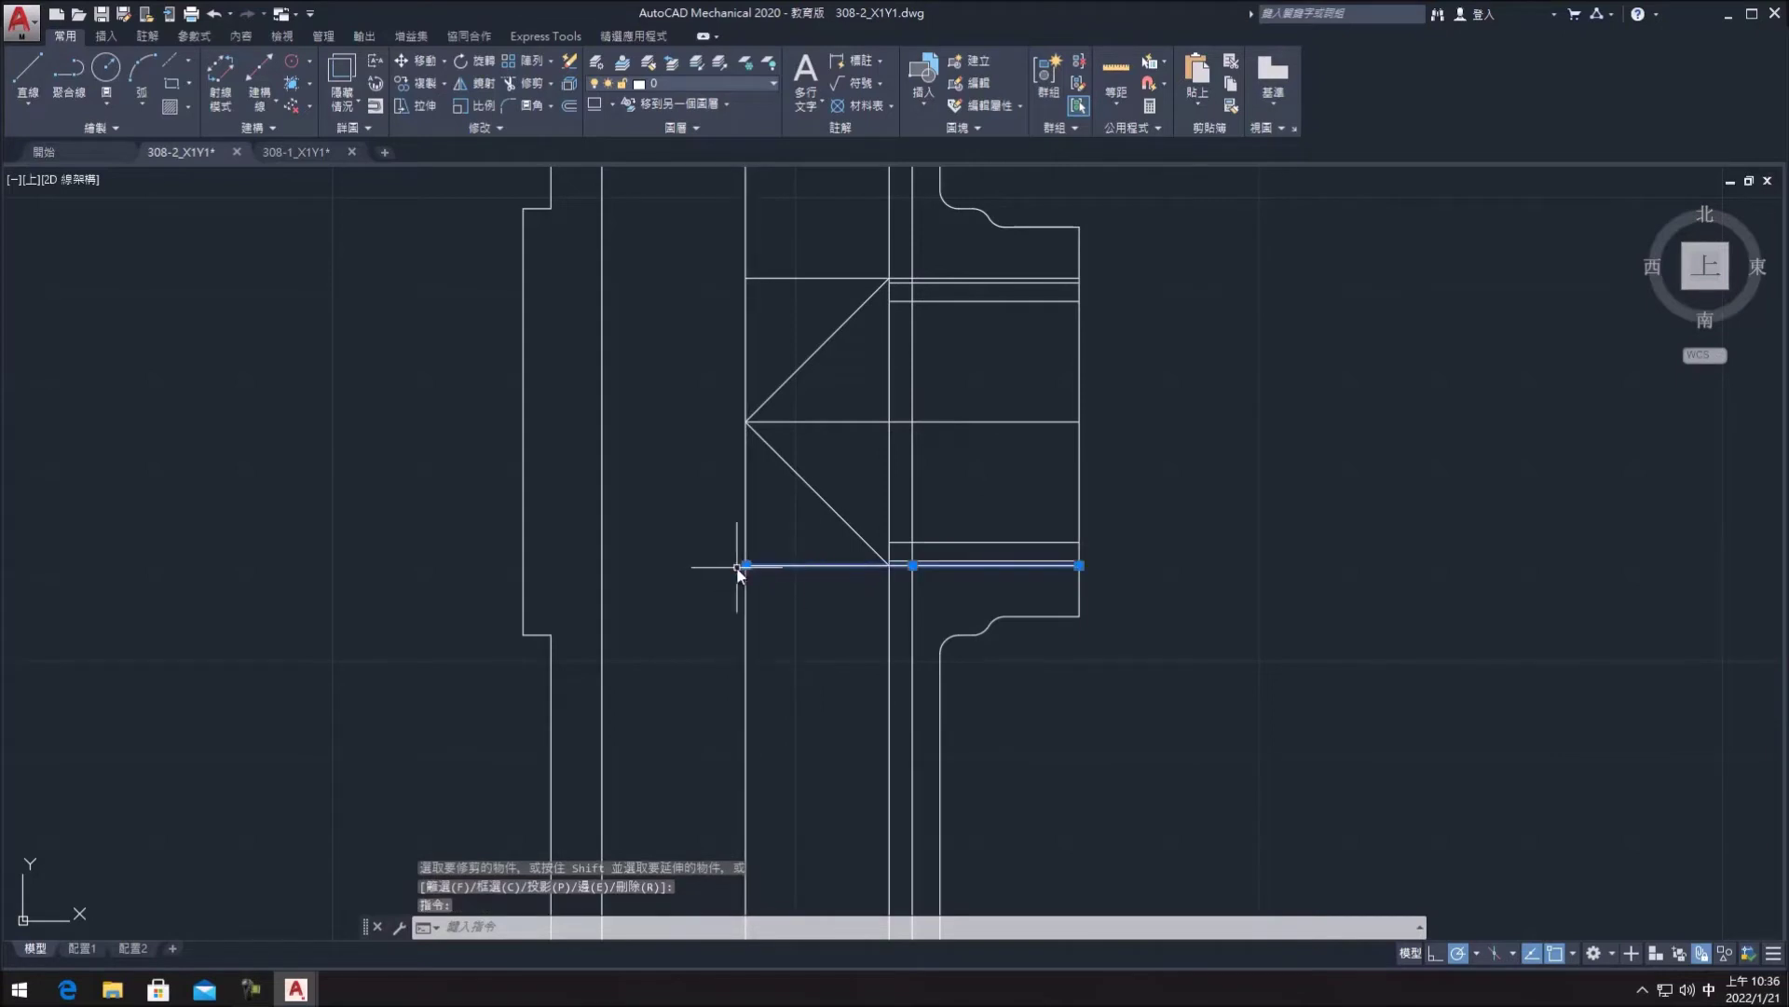
pyautogui.press('Escape')
pyautogui.click(522, 83)
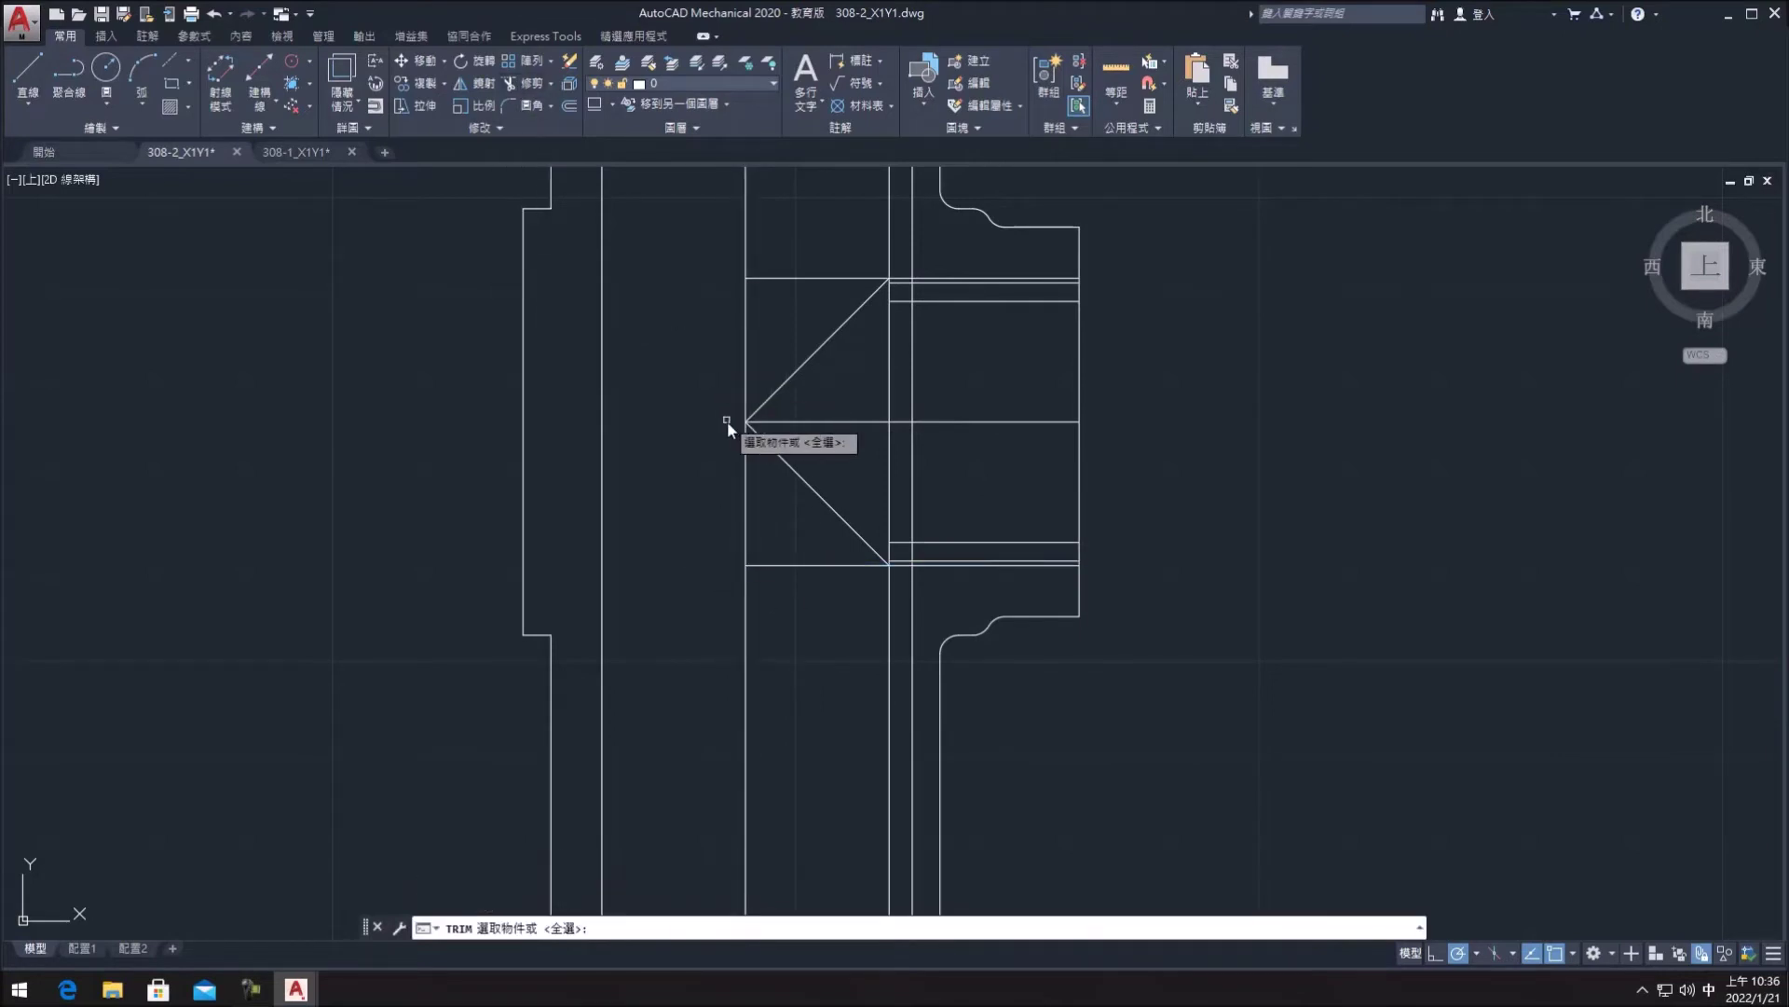
# - Trim the leftover stub at the lower chamfer, using all lines as cutting edges
pyautogui.press('Return')
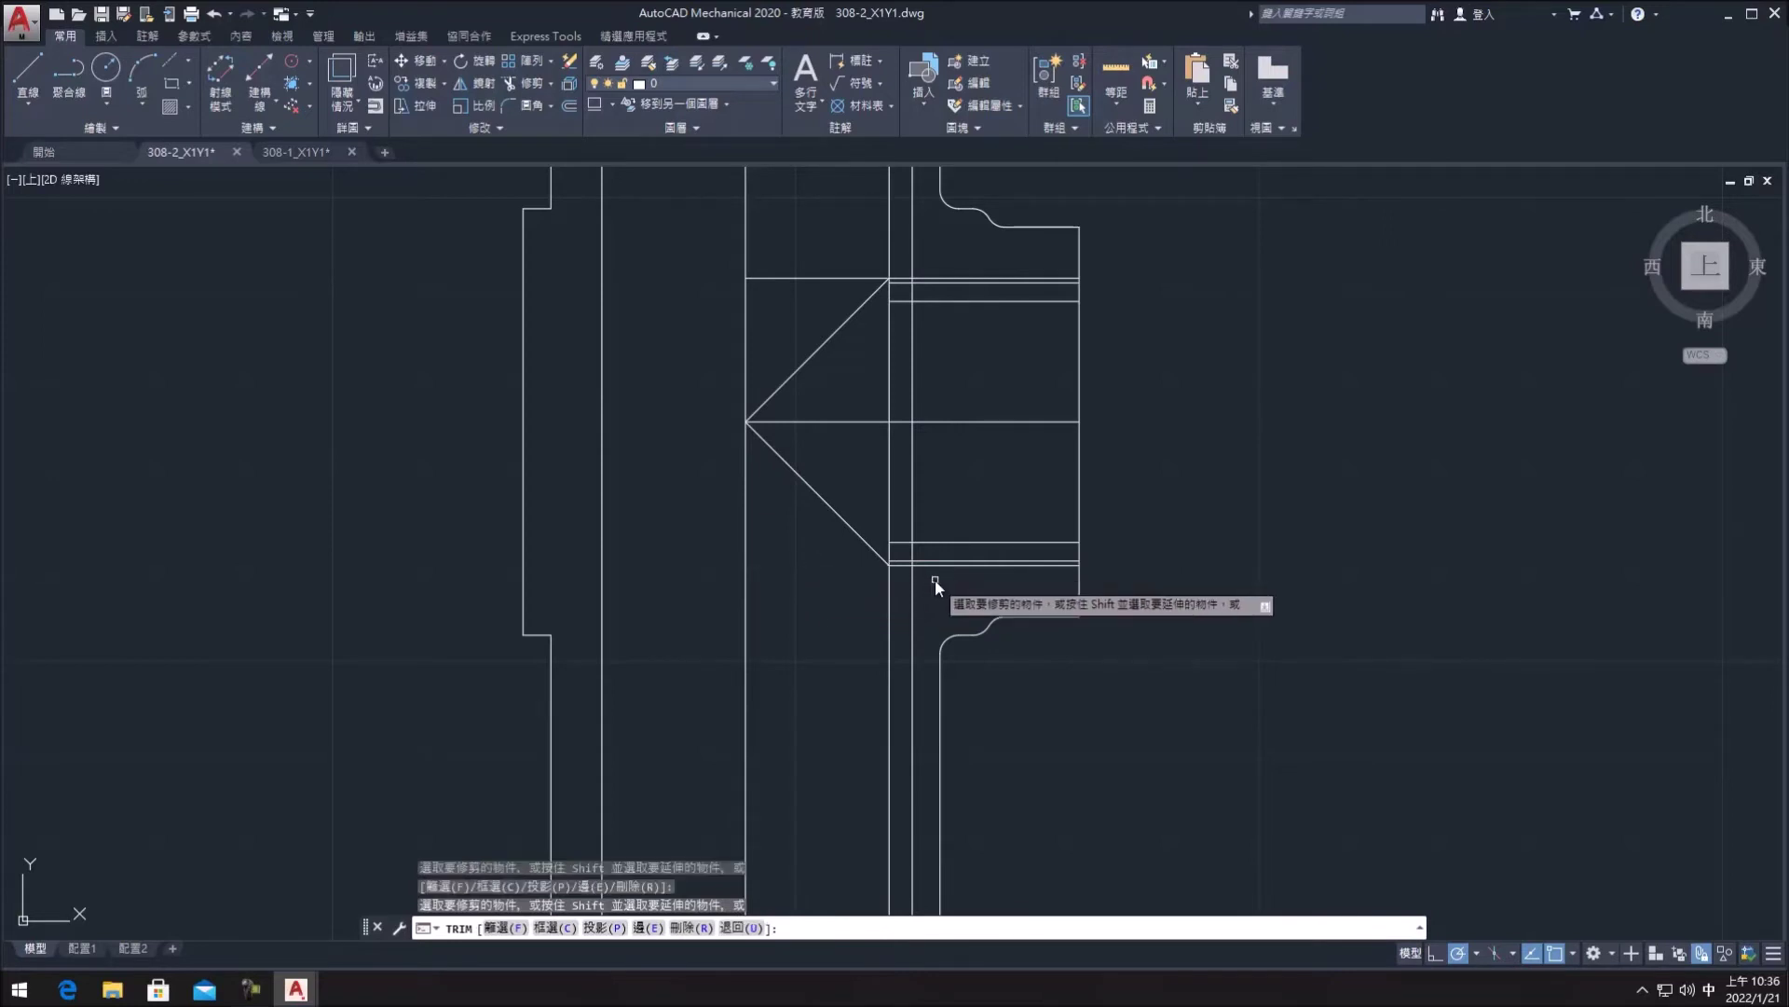
pyautogui.scroll(2, 936, 579)
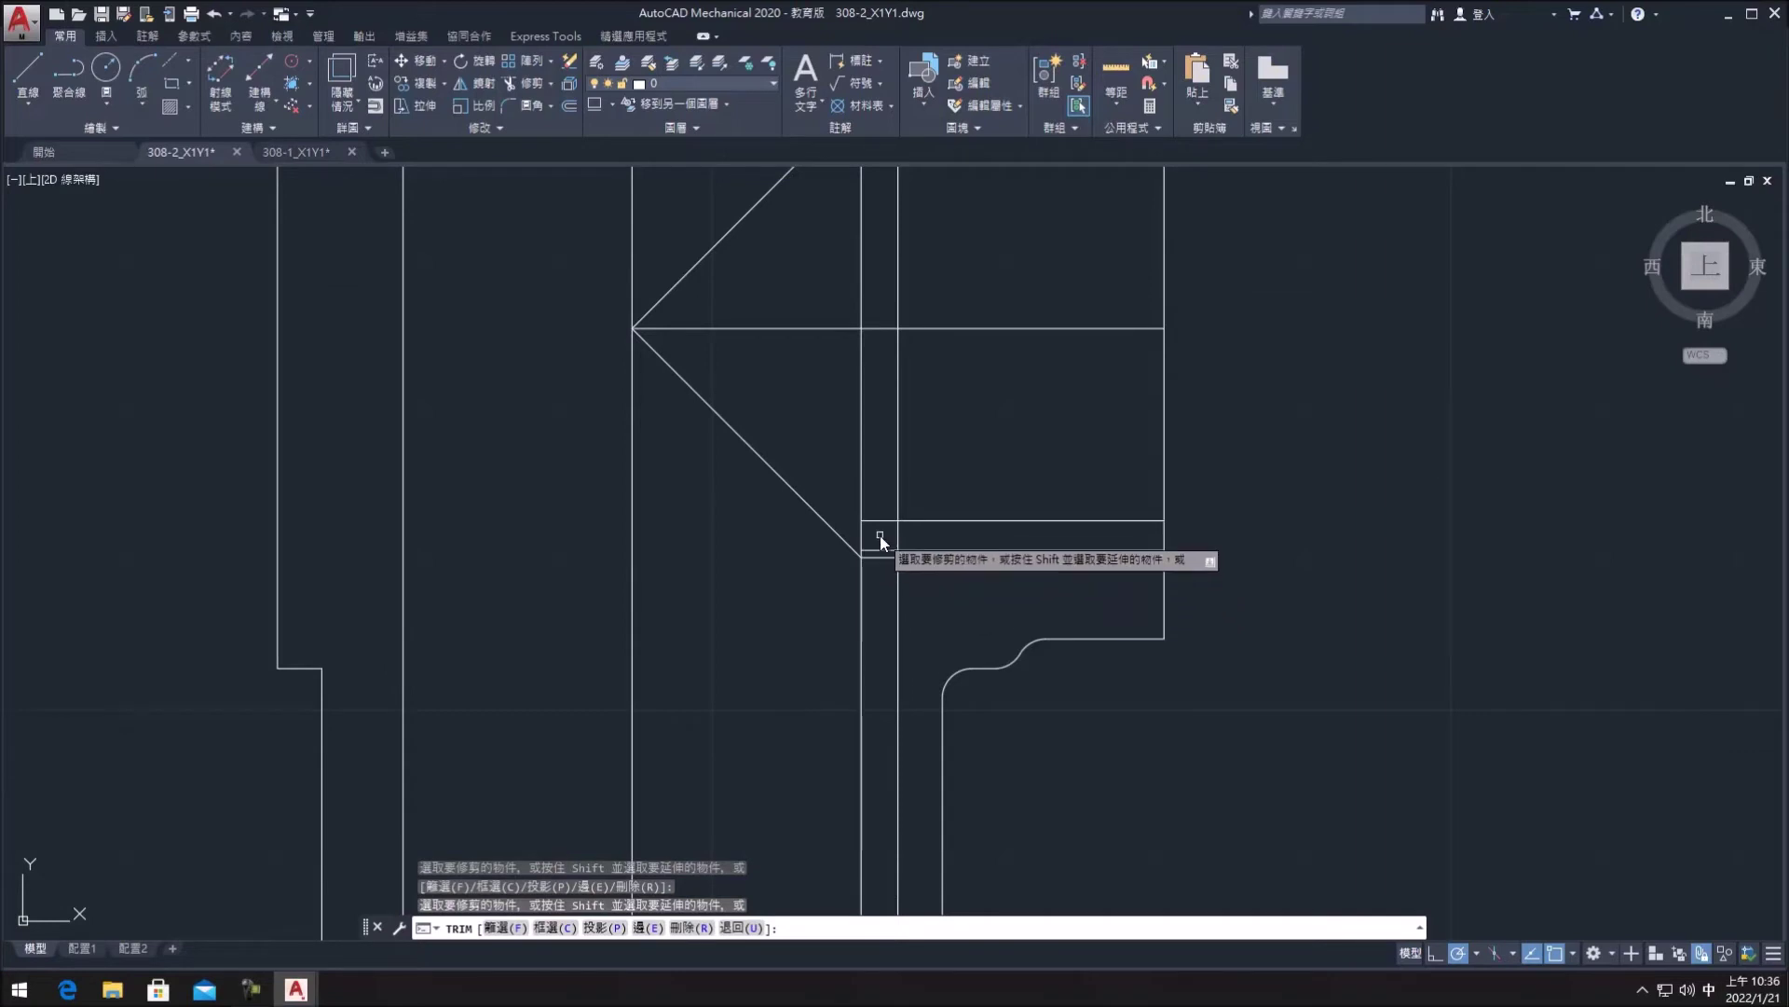
pyautogui.click(904, 552)
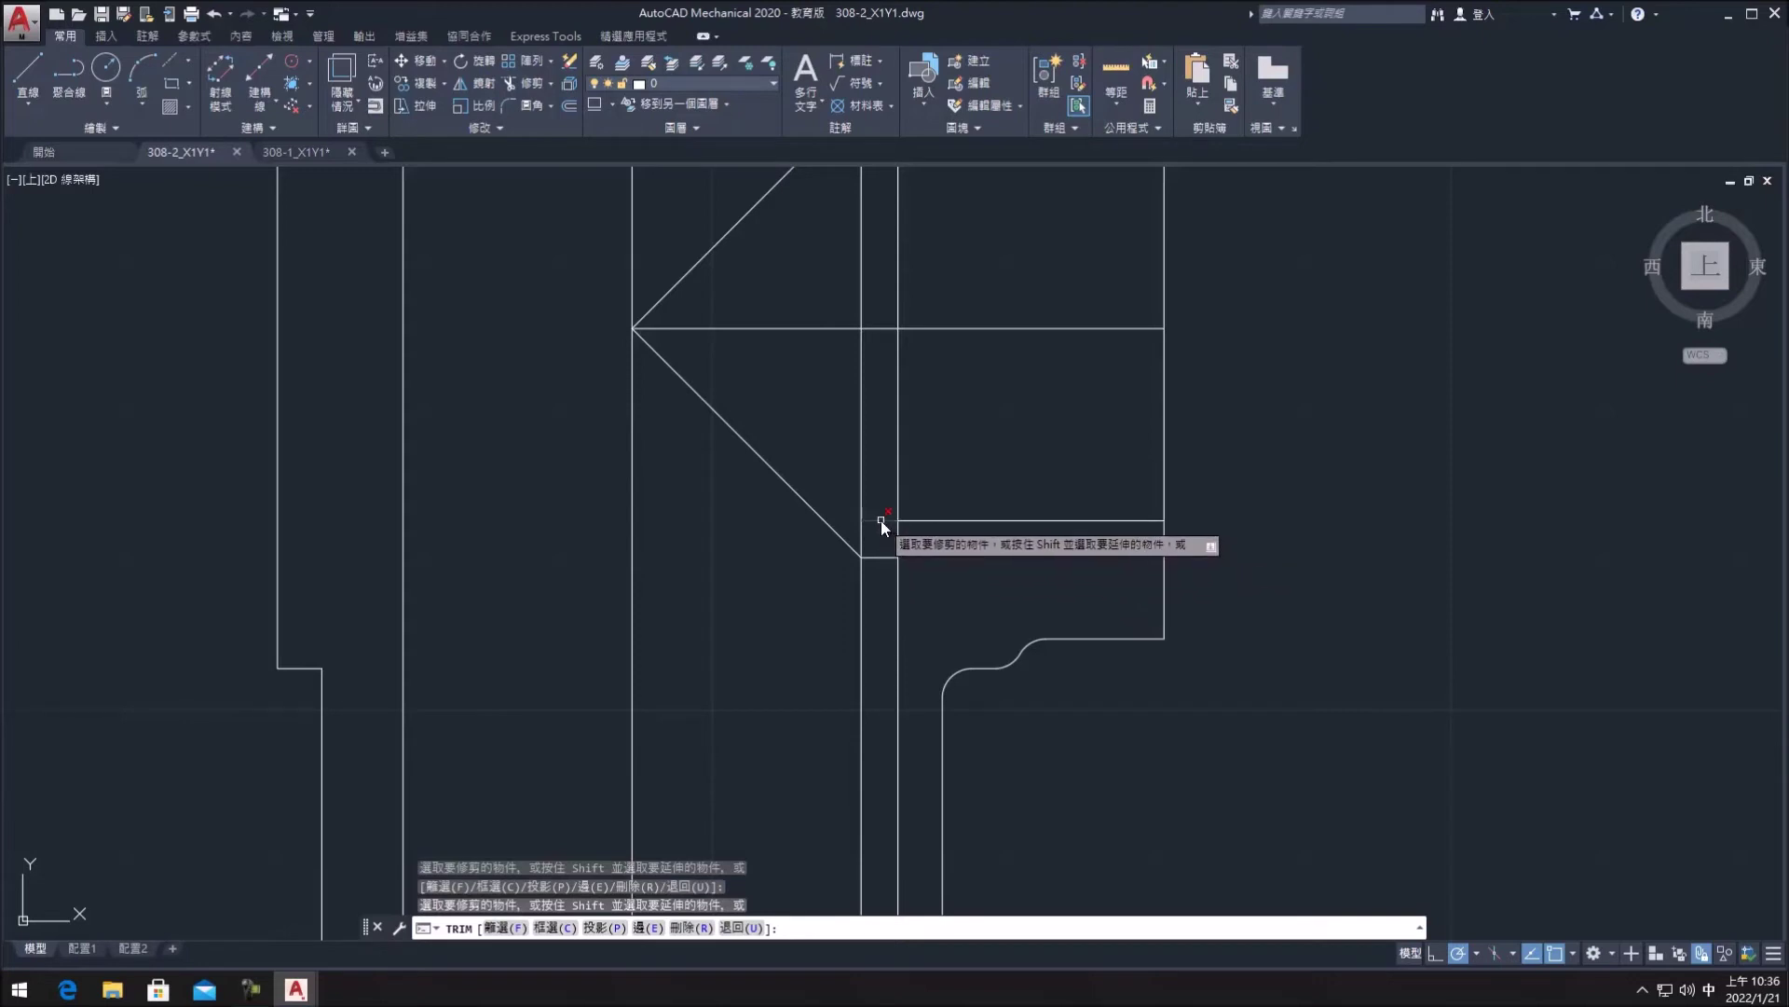
pyautogui.moveTo(881, 520); pyautogui.dragTo(874, 604, button='middle')
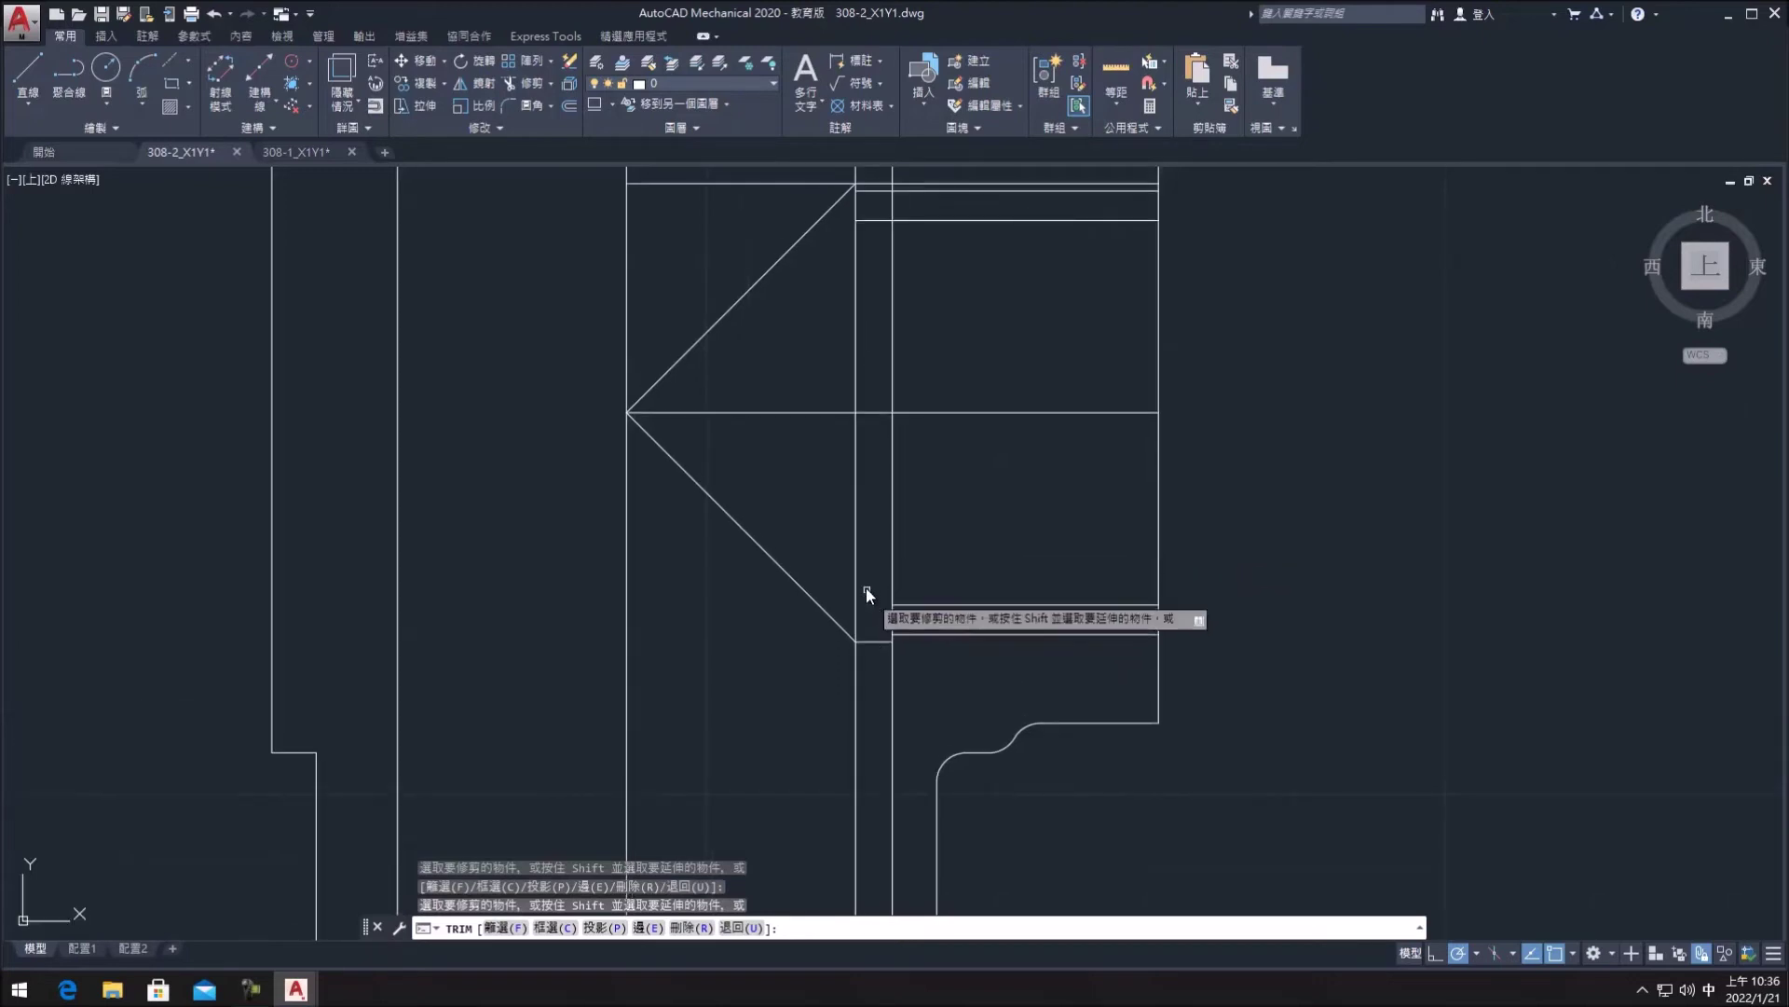
pyautogui.scroll(-2, 859, 546)
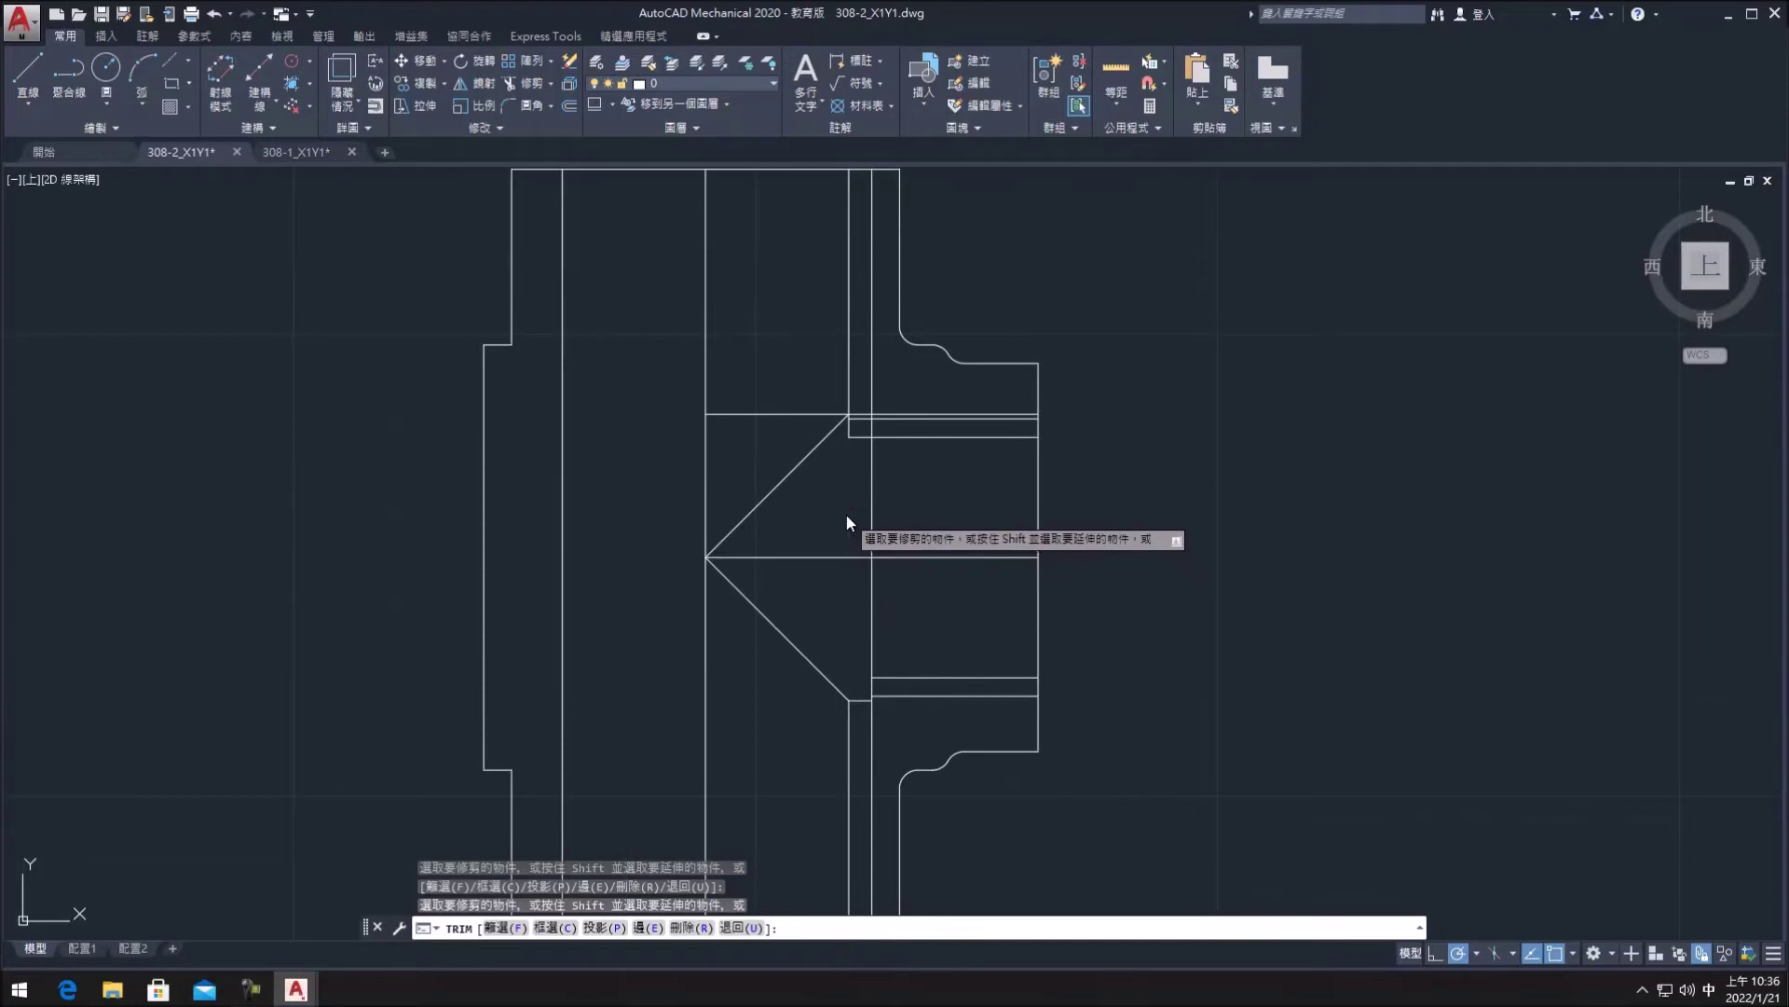
pyautogui.scroll(2, 850, 355)
pyautogui.scroll(2, 846, 338)
# - Trim the stubs and extra horizontal segments around the upper chamfer
pyautogui.click(846, 332)
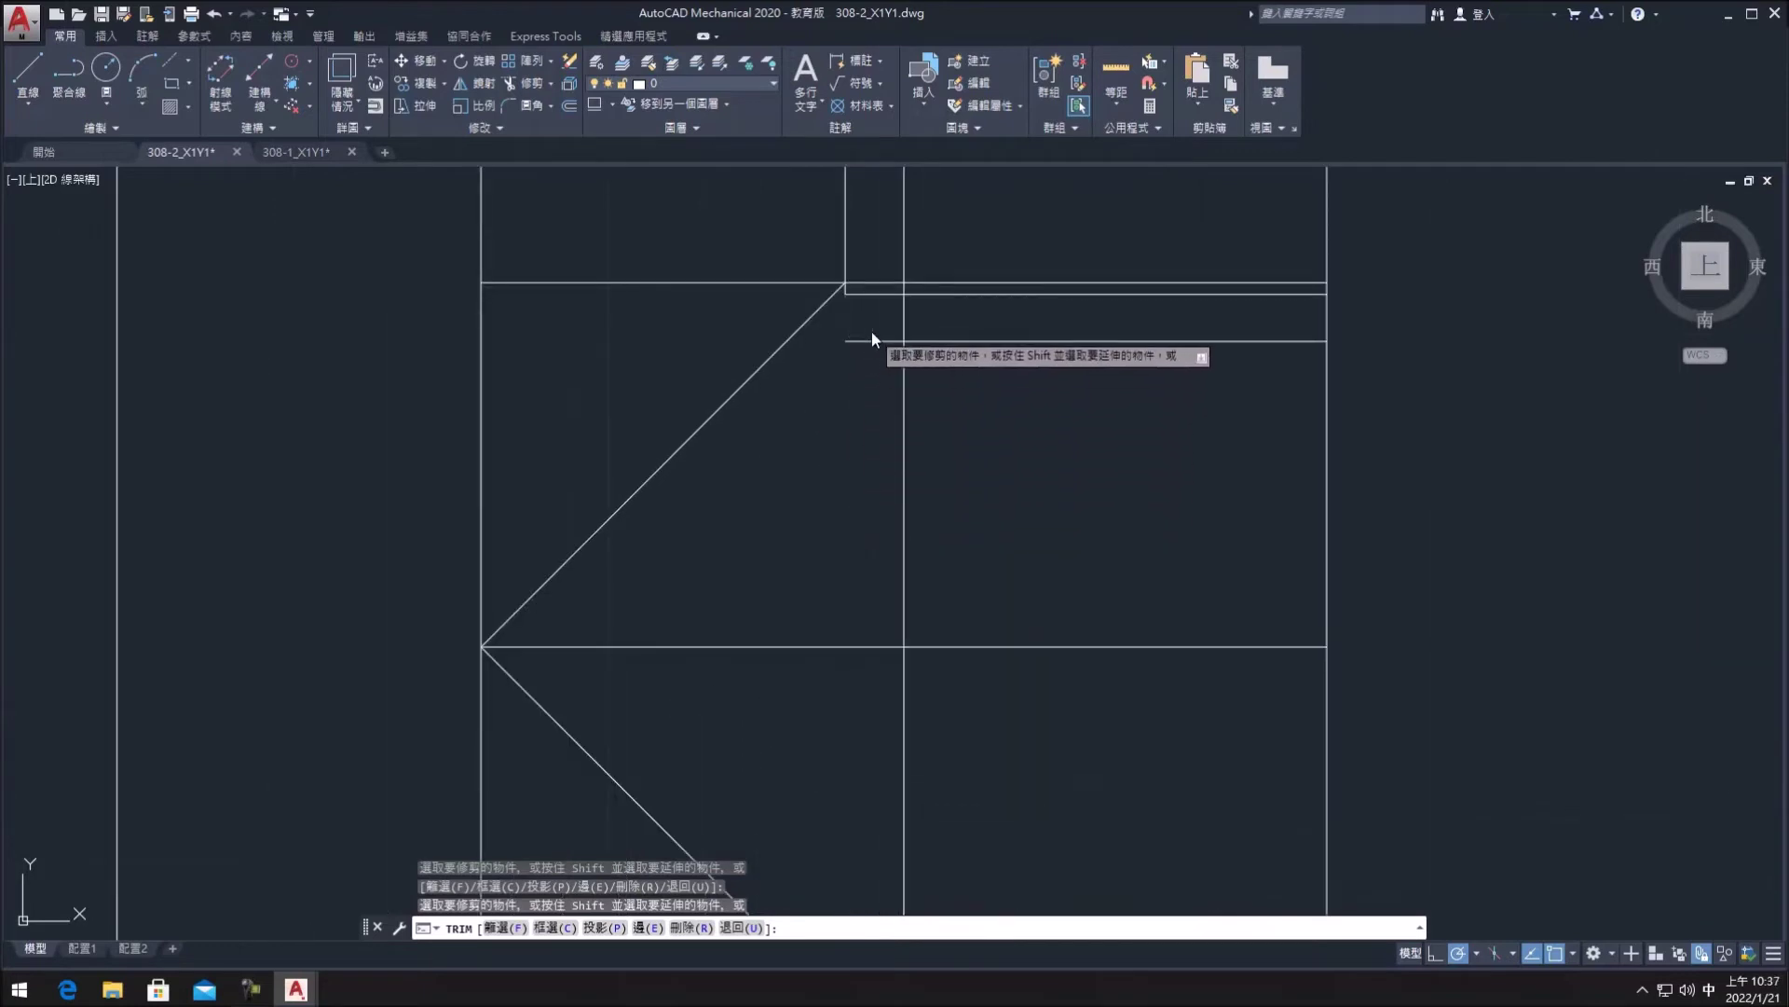
pyautogui.click(843, 294)
pyautogui.click(777, 282)
pyautogui.moveTo(881, 350); pyautogui.dragTo(913, 439, button='middle')
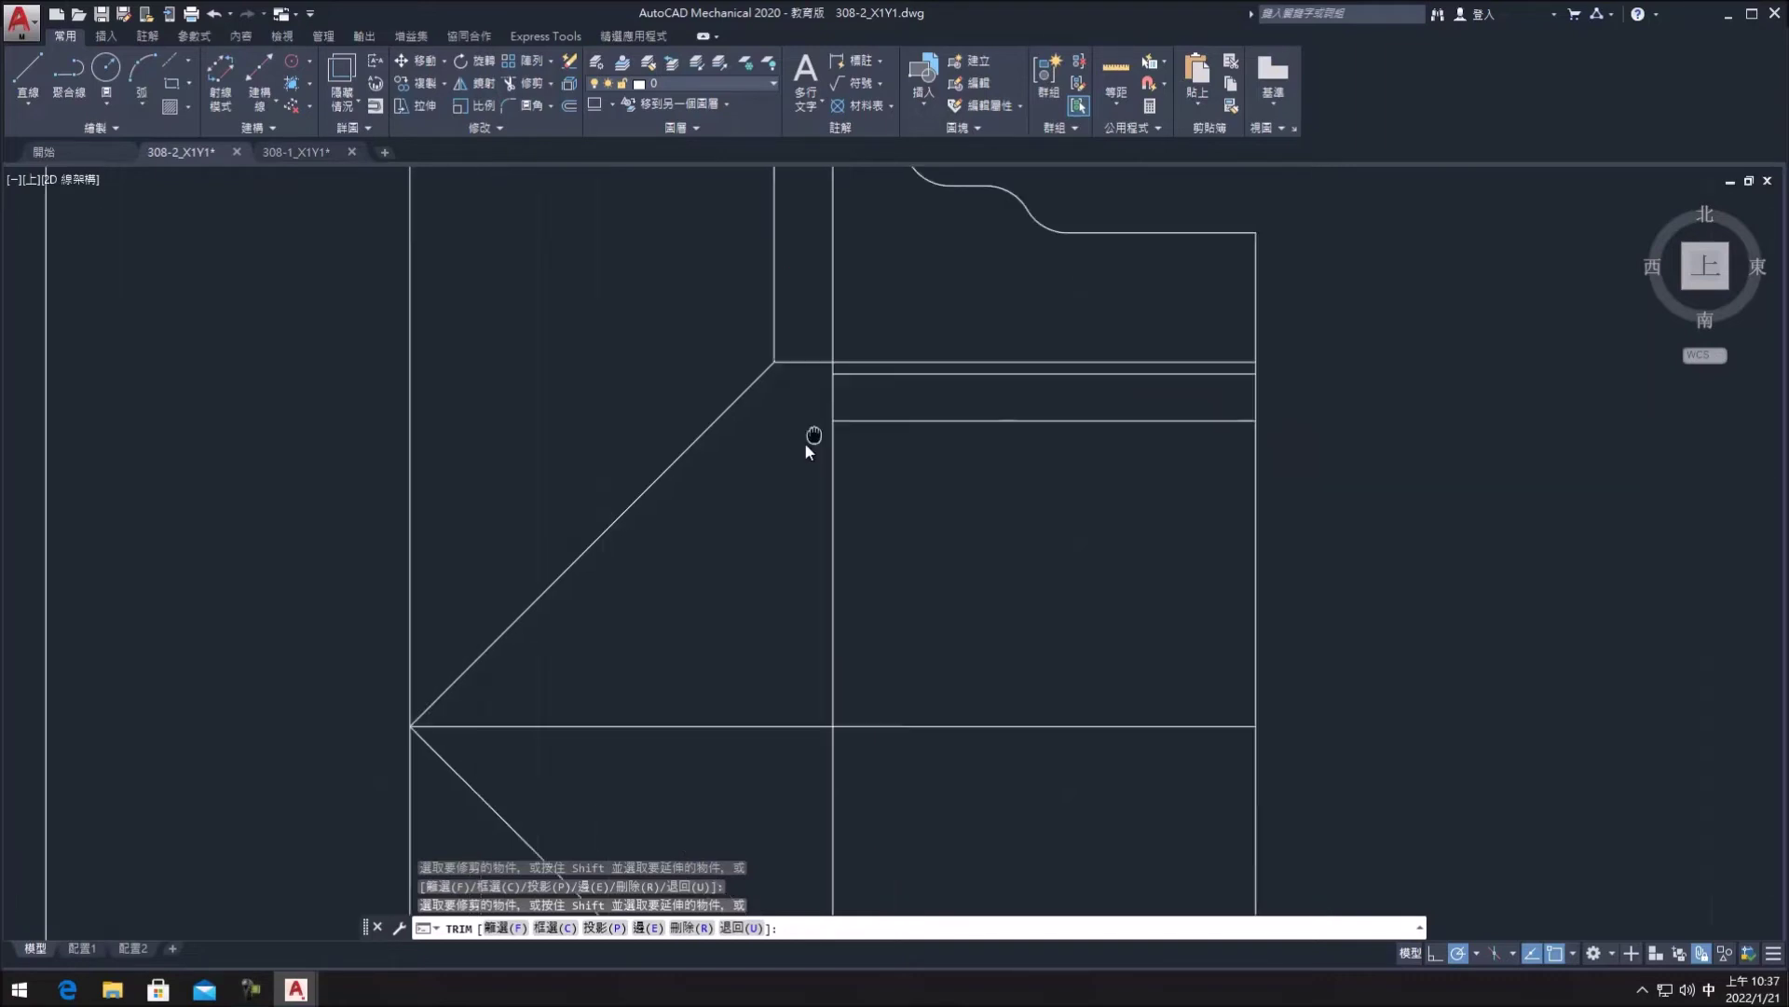
pyautogui.click(913, 439)
pyautogui.scroll(-4, 909, 440)
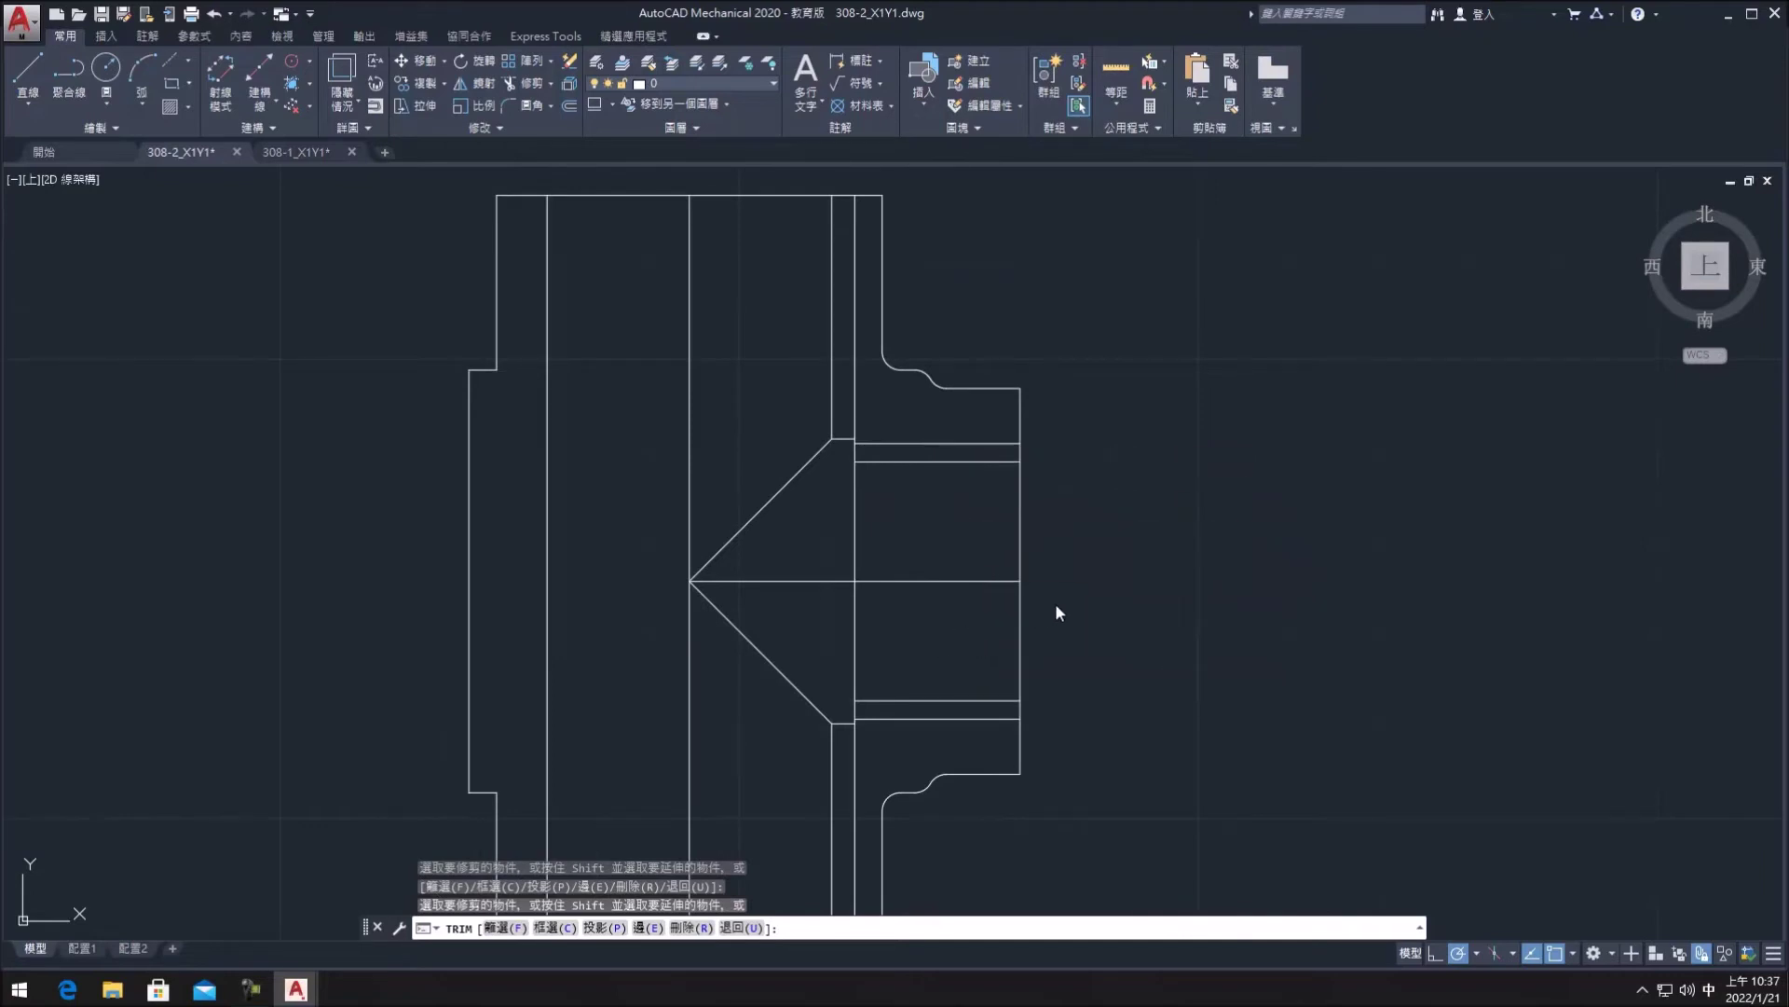
pyautogui.press('Escape')
pyautogui.scroll(-2, 1056, 612)
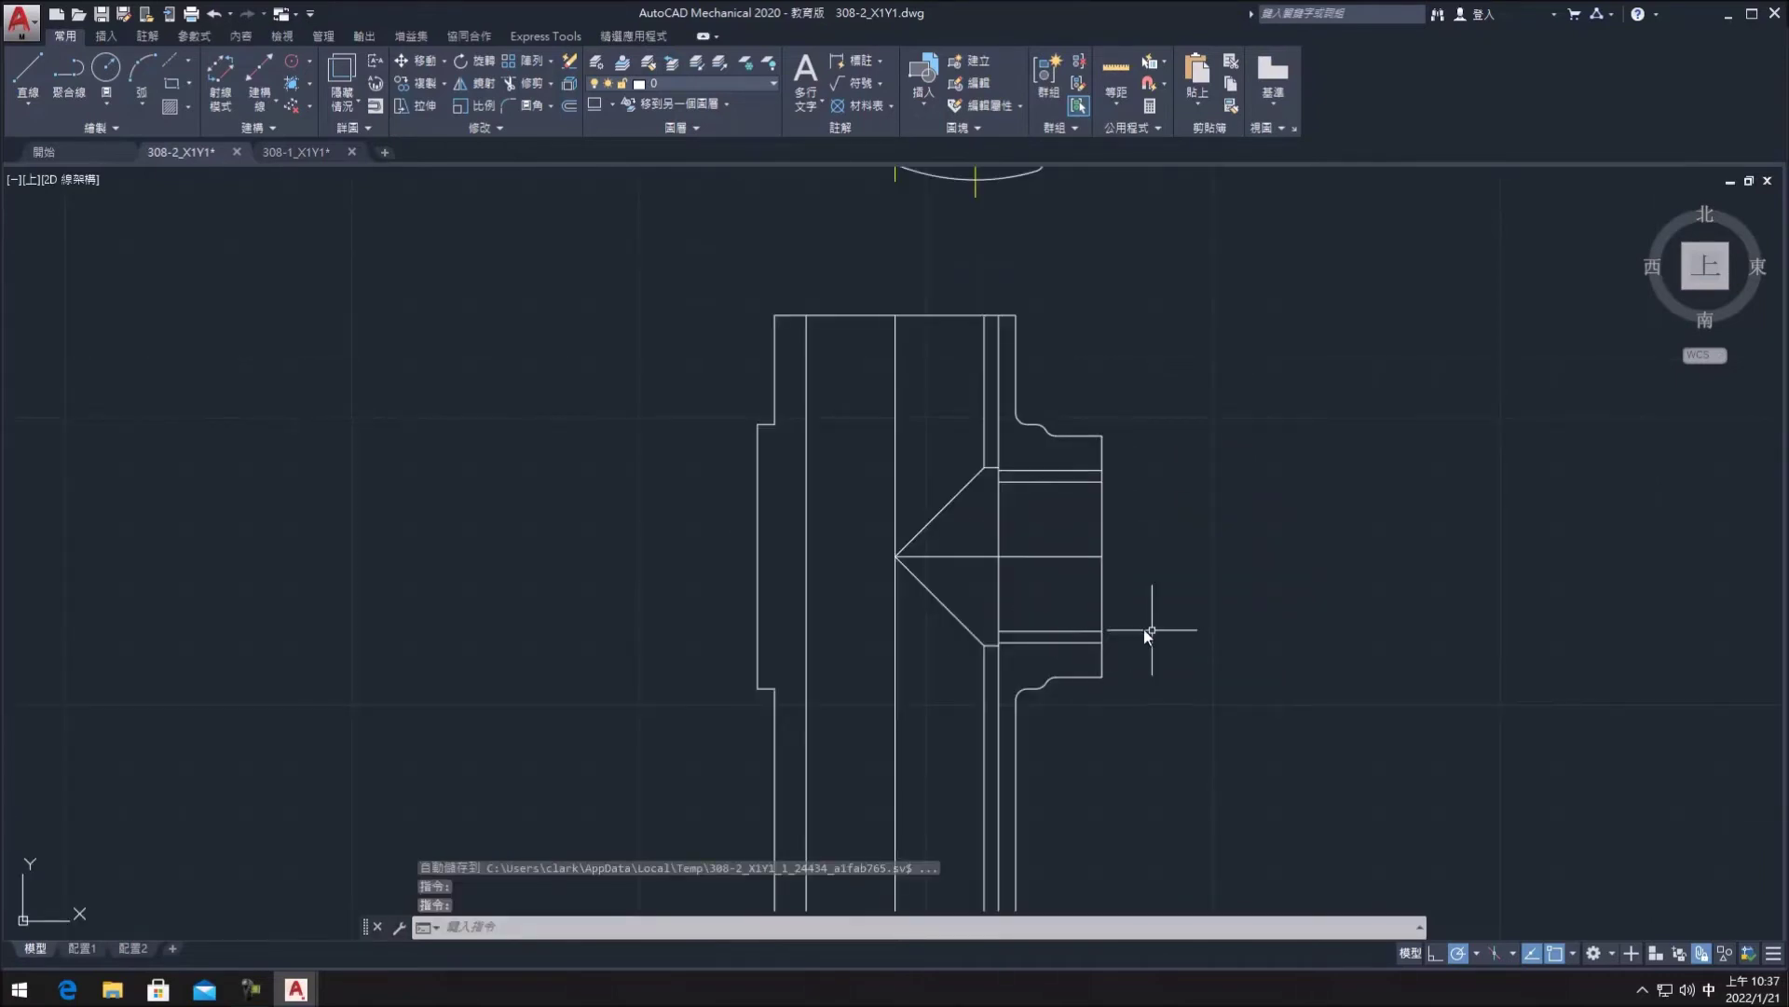
# - Fillet the upper left shoulder corner of the boss with radius 2
pyautogui.click(570, 103)
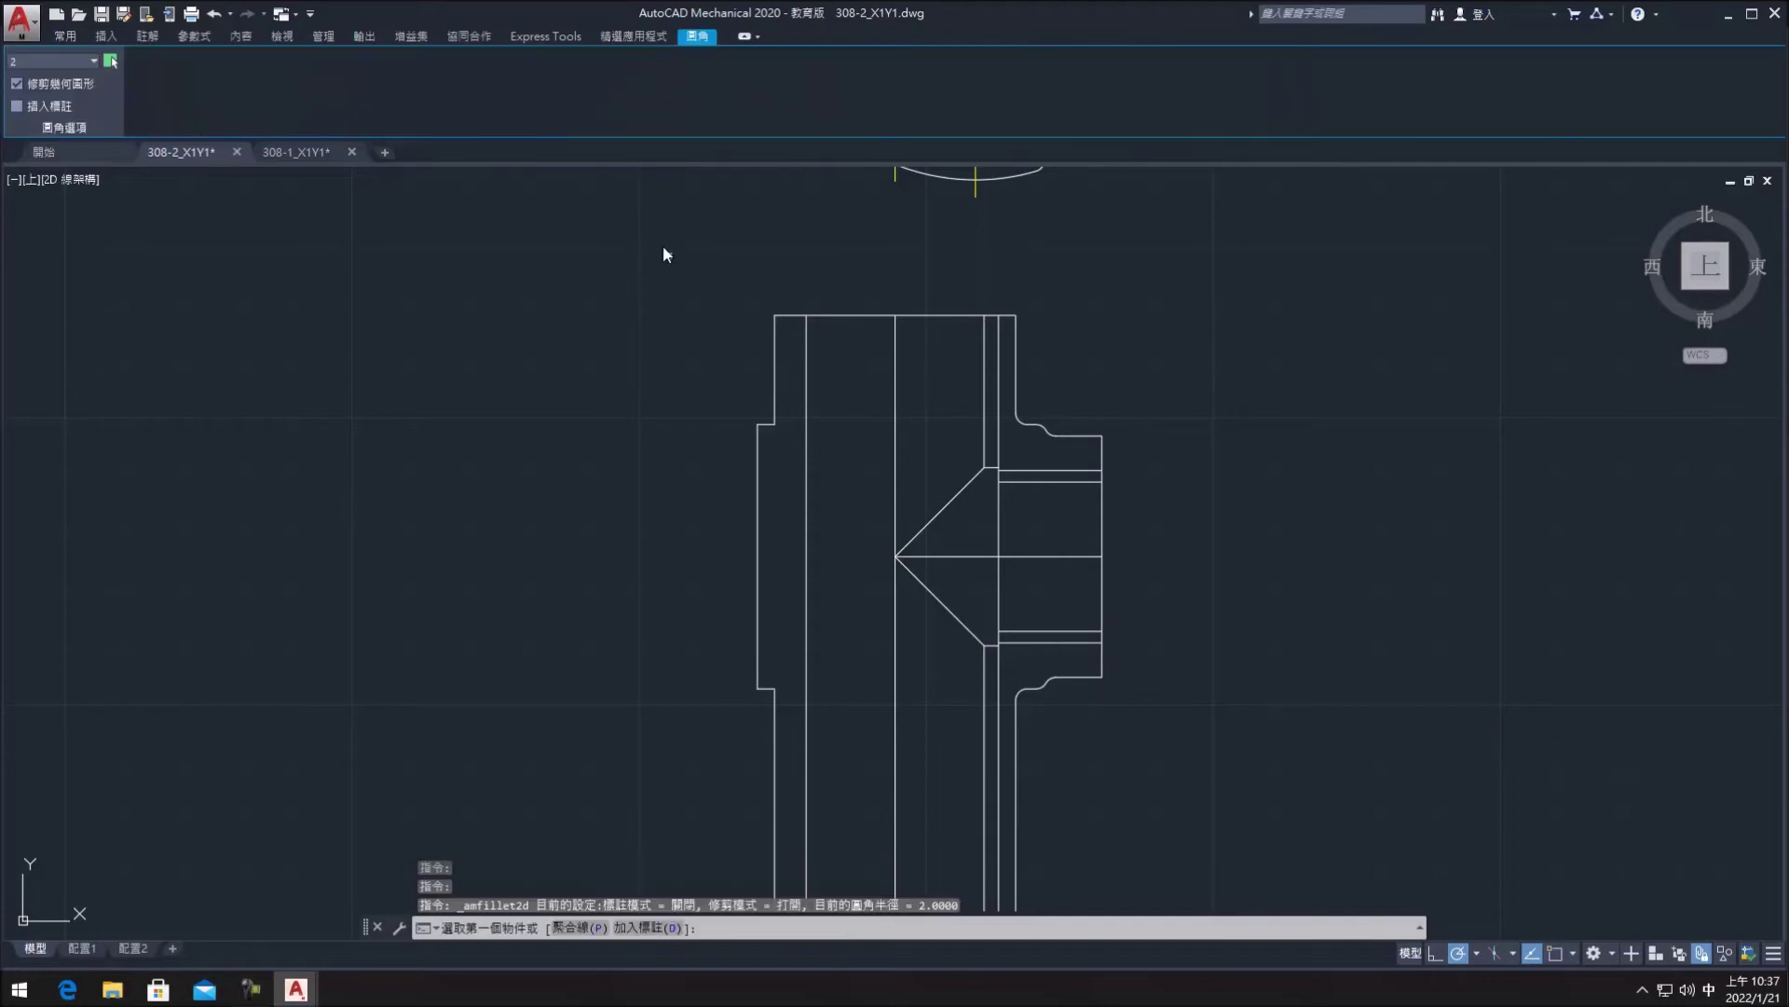
pyautogui.click(760, 434)
pyautogui.click(769, 427)
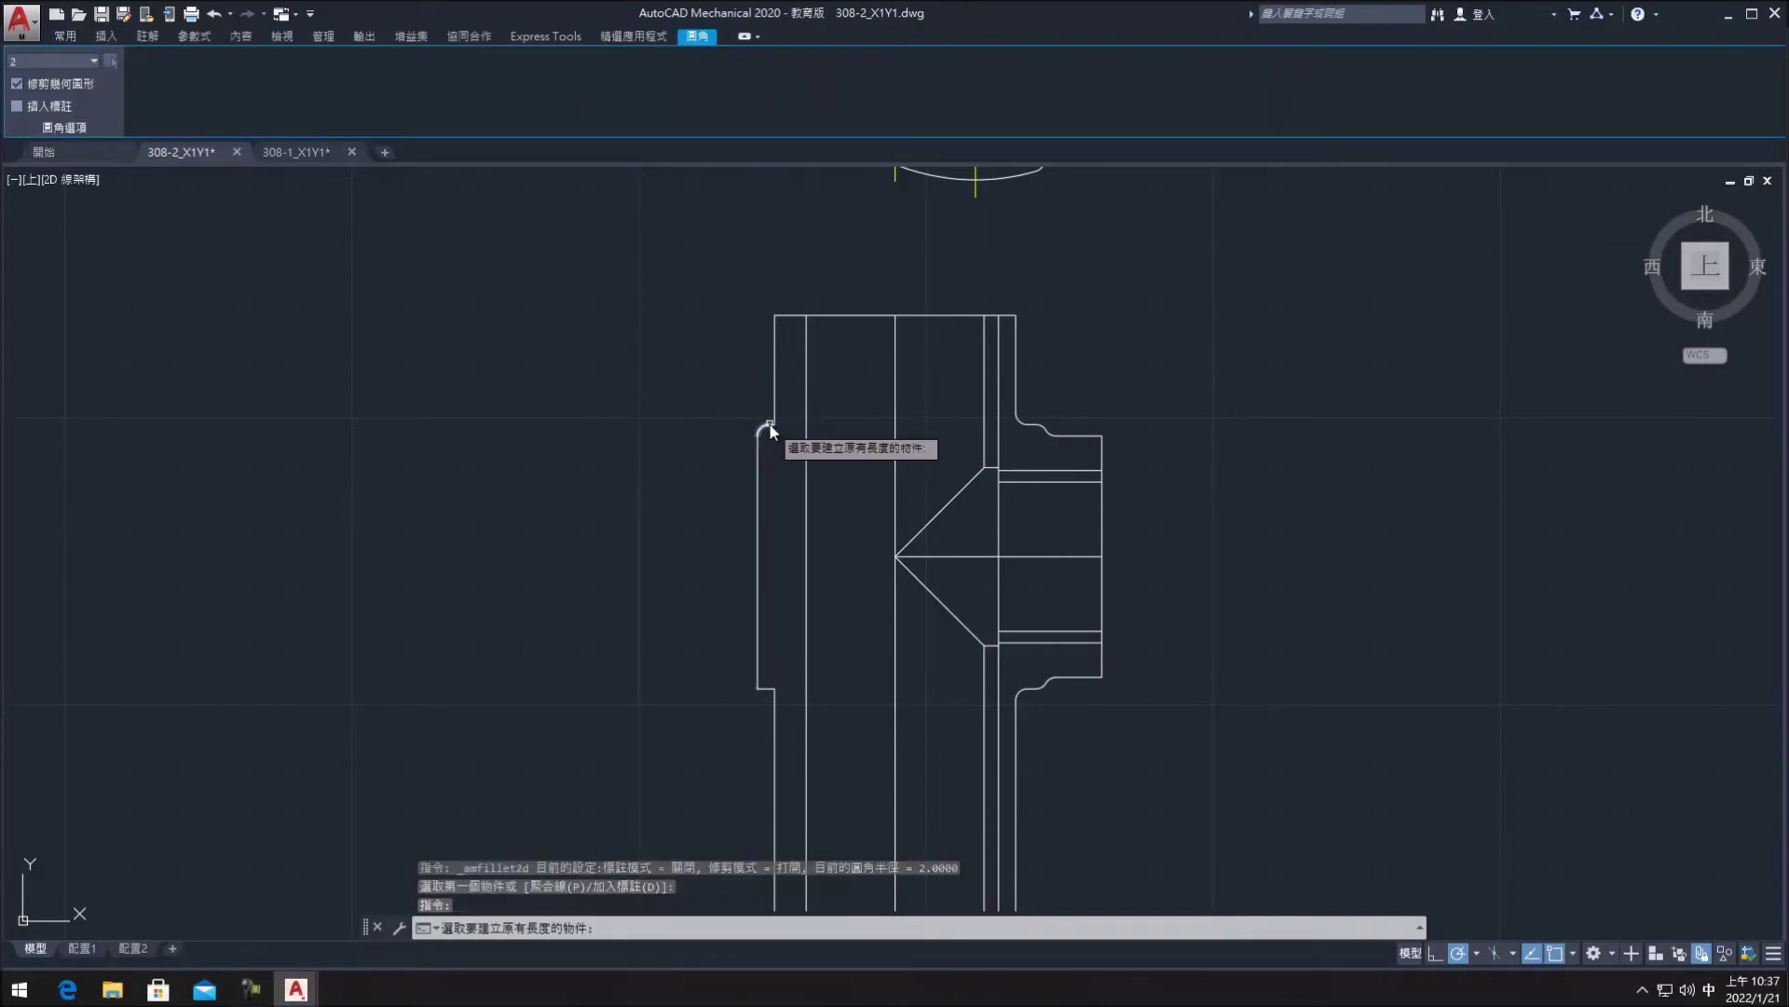
pyautogui.scroll(5, 772, 429)
pyautogui.click(745, 430)
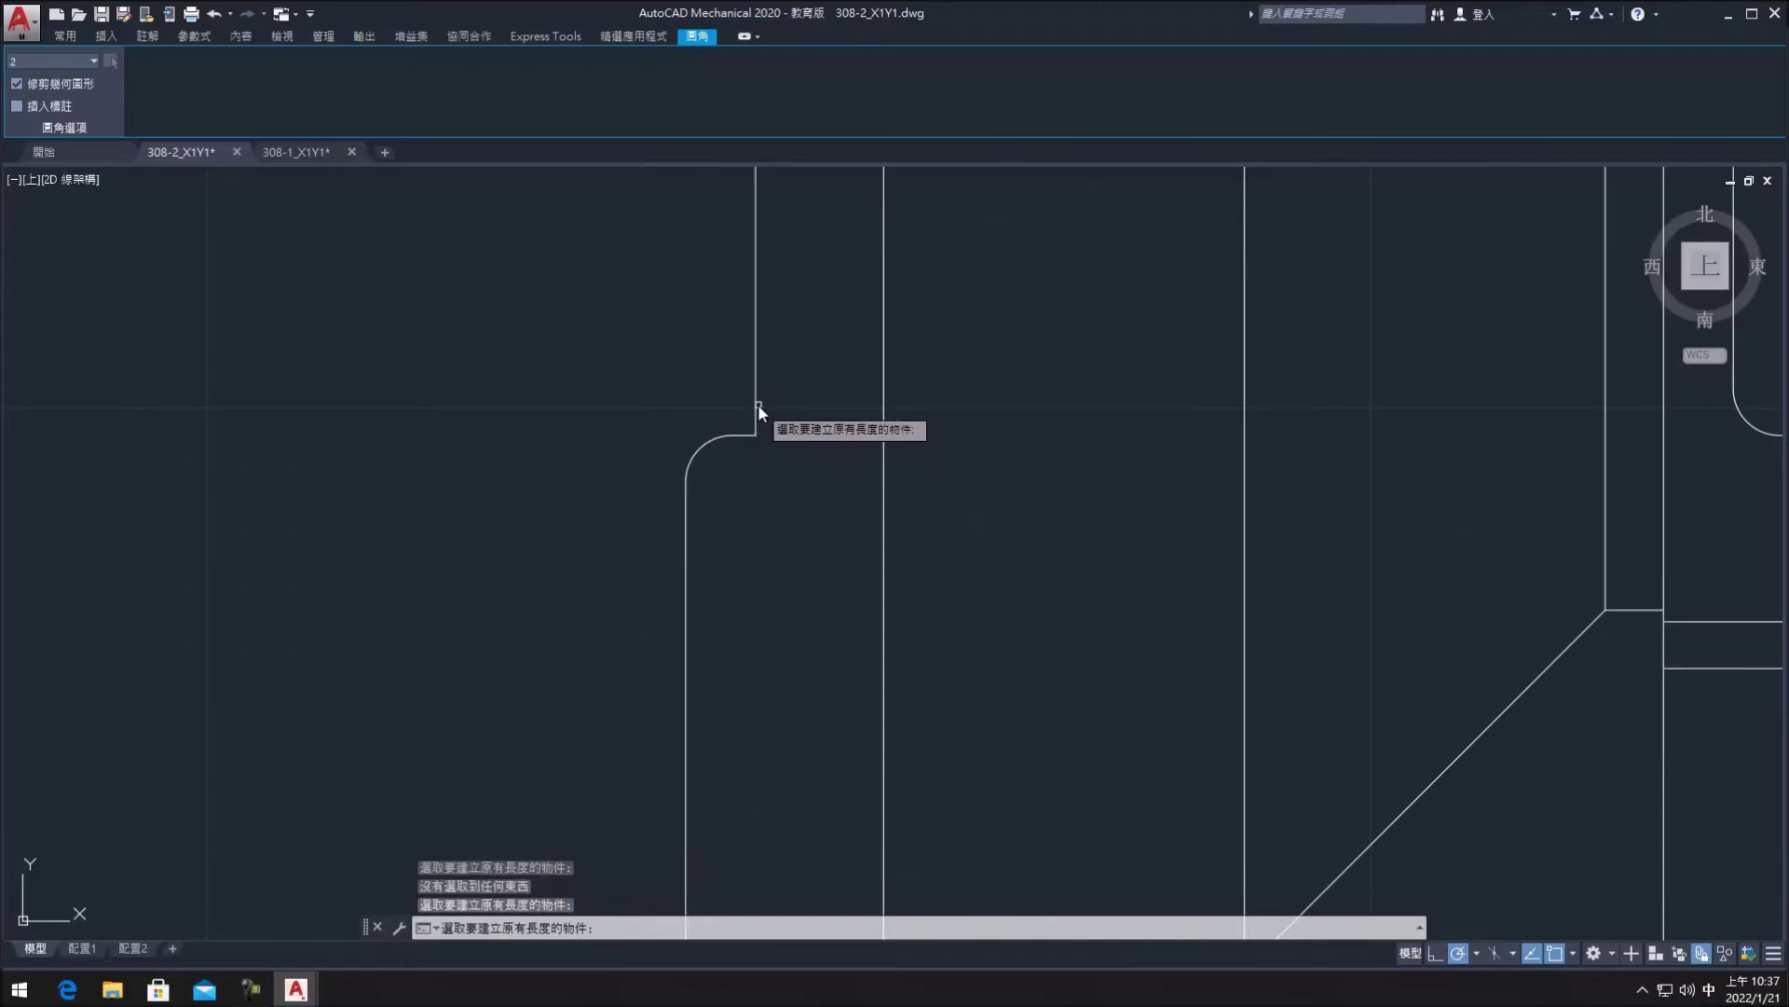
# - Fillet the lower left shoulder corner with radius 2
pyautogui.press('Return')
pyautogui.click(754, 404)
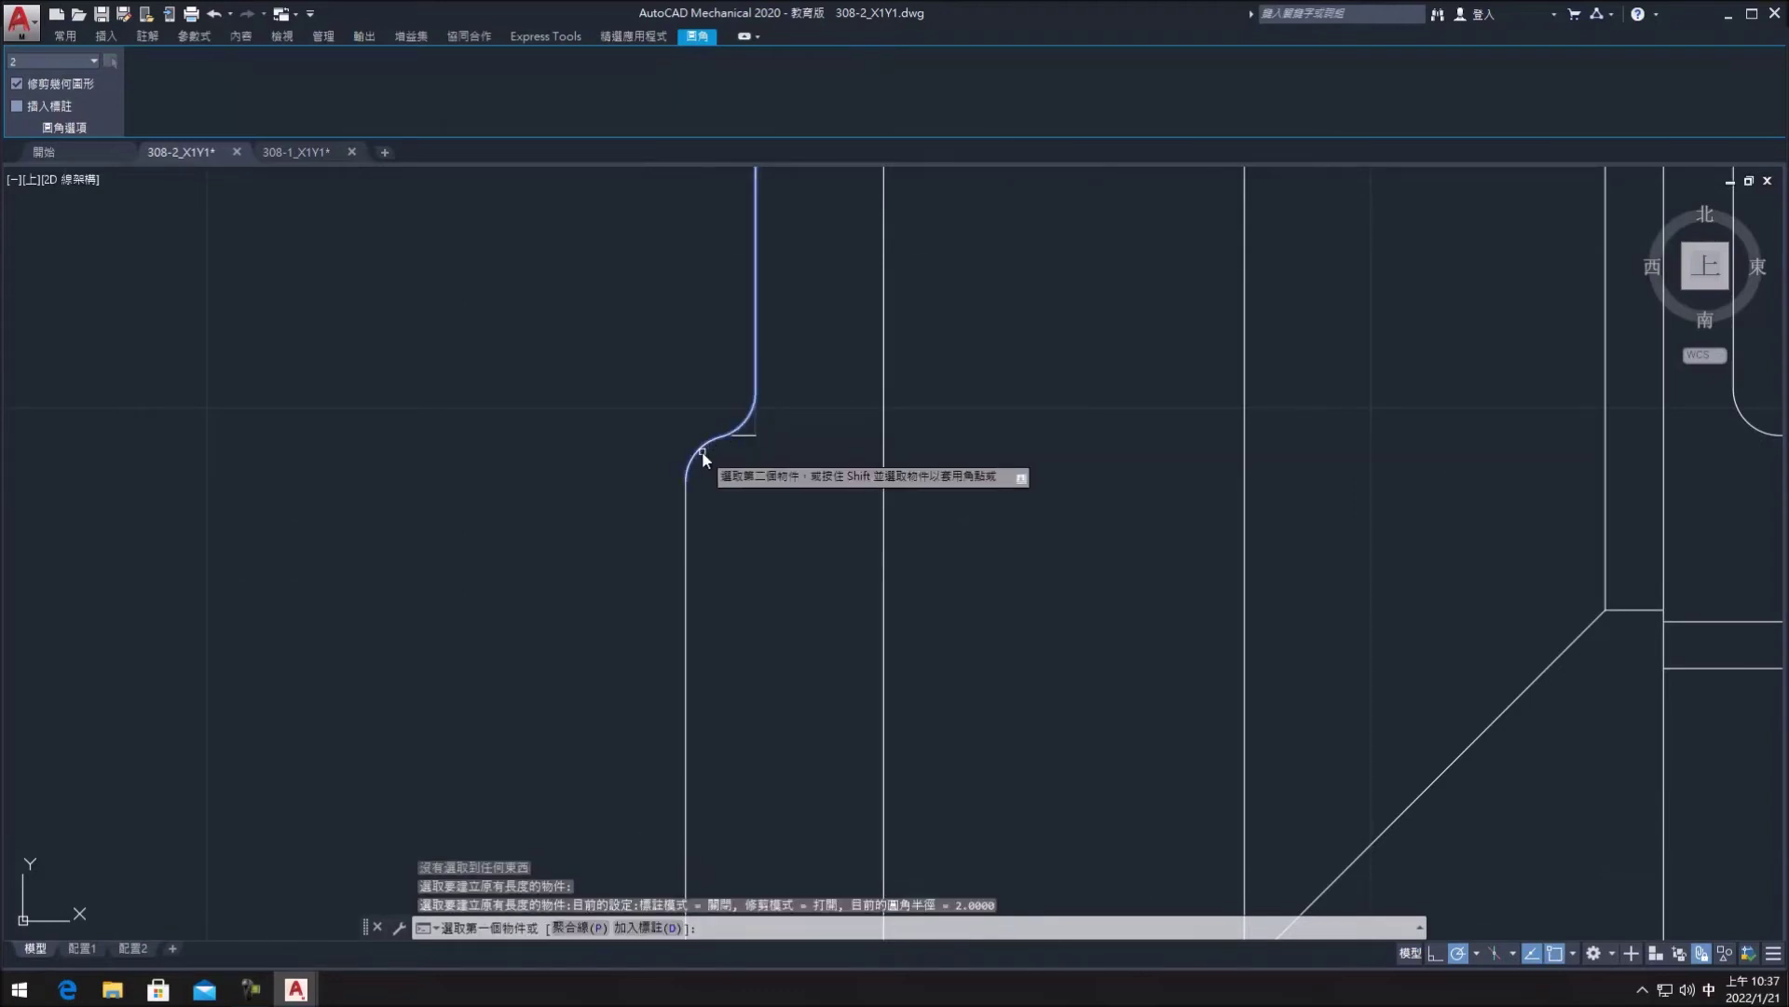
pyautogui.click(700, 447)
pyautogui.scroll(-4, 736, 521)
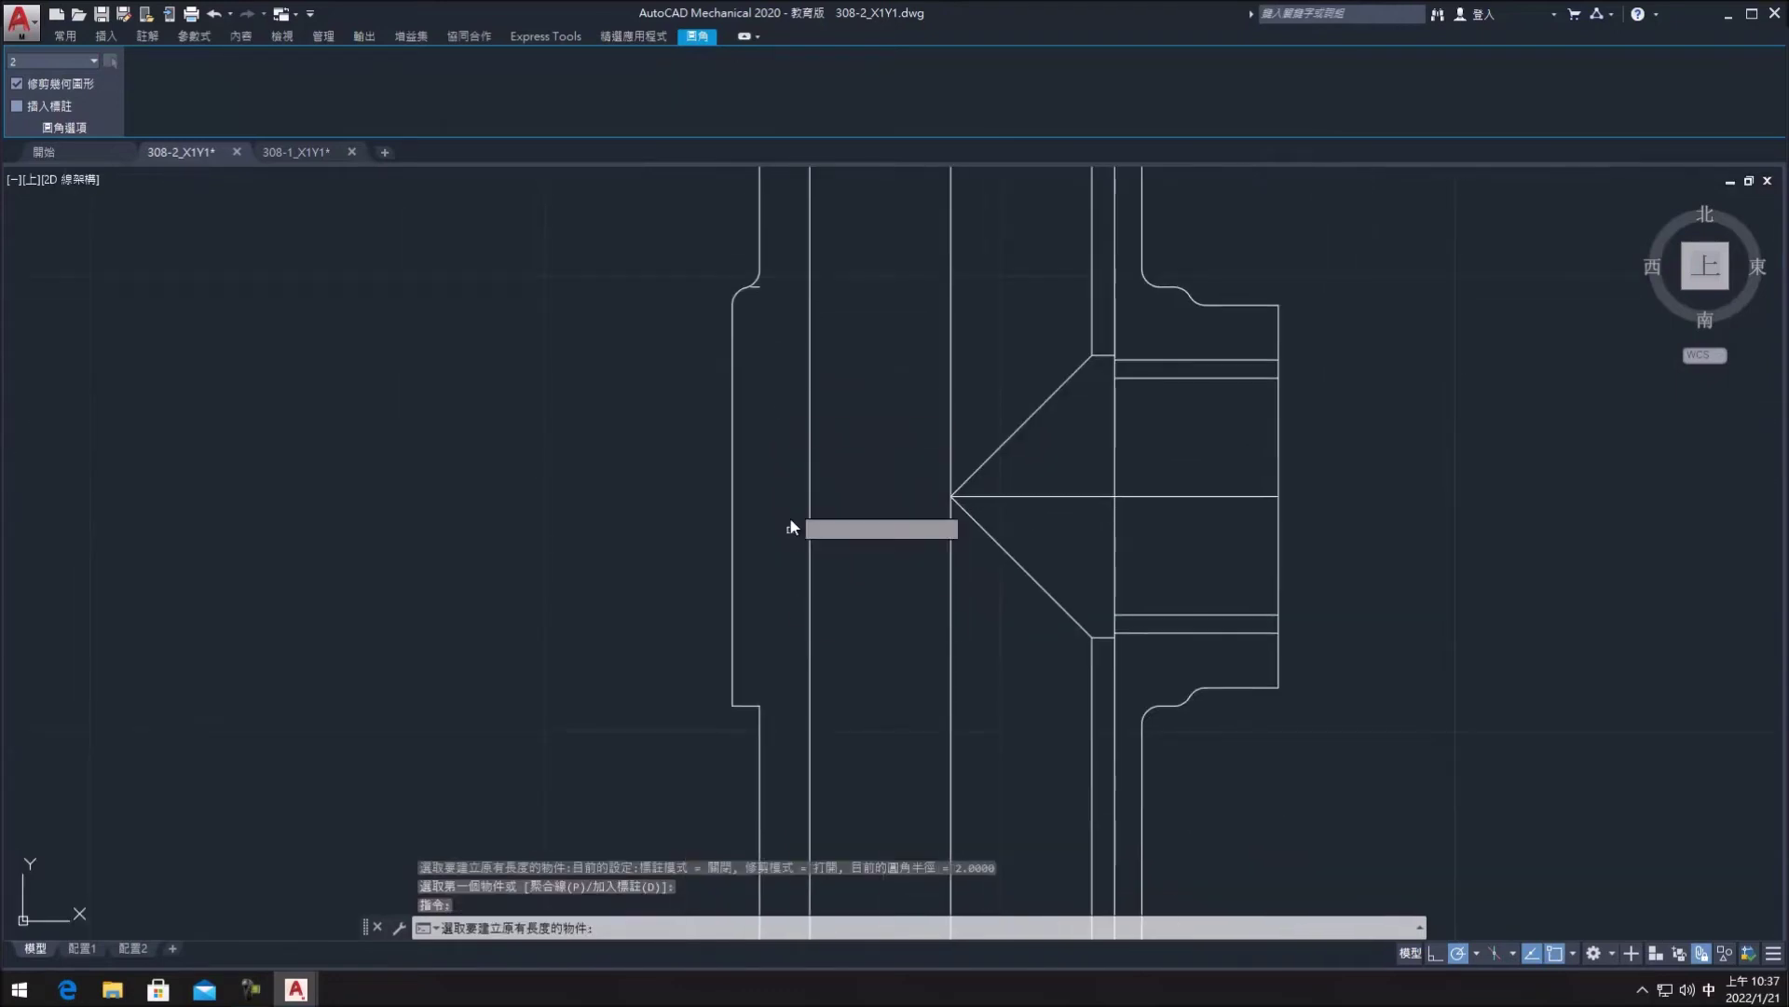
pyautogui.click(729, 678)
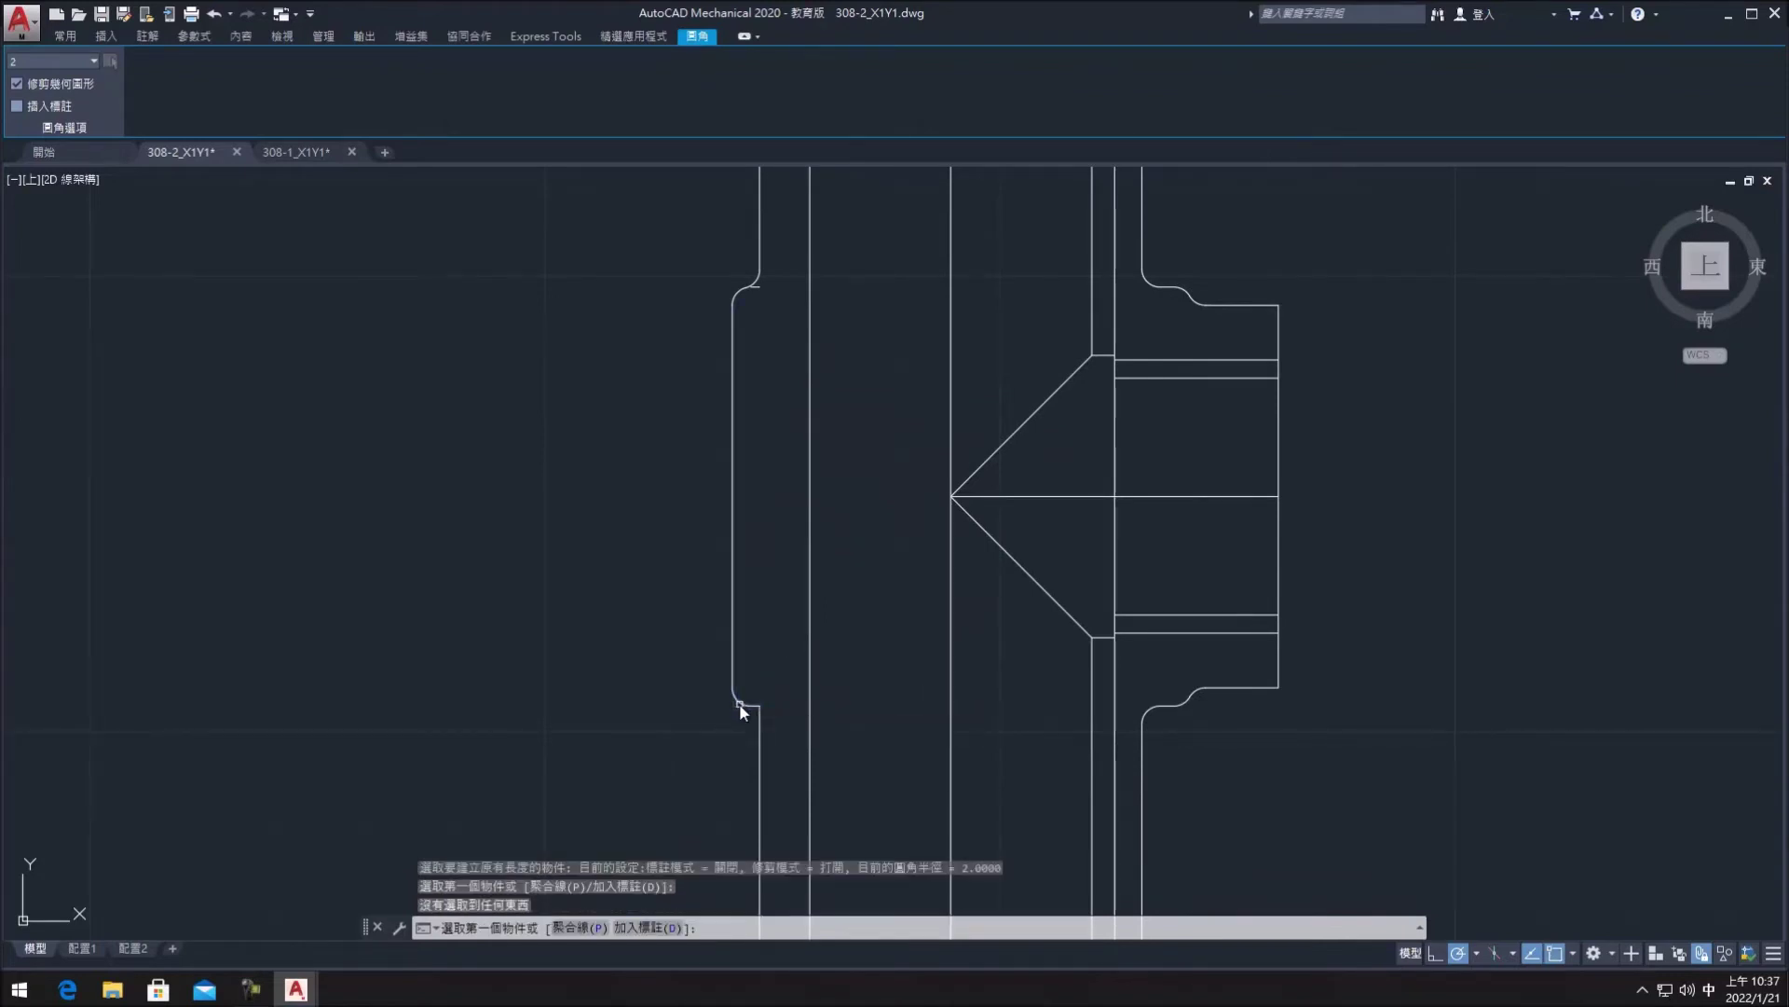
pyautogui.click(762, 725)
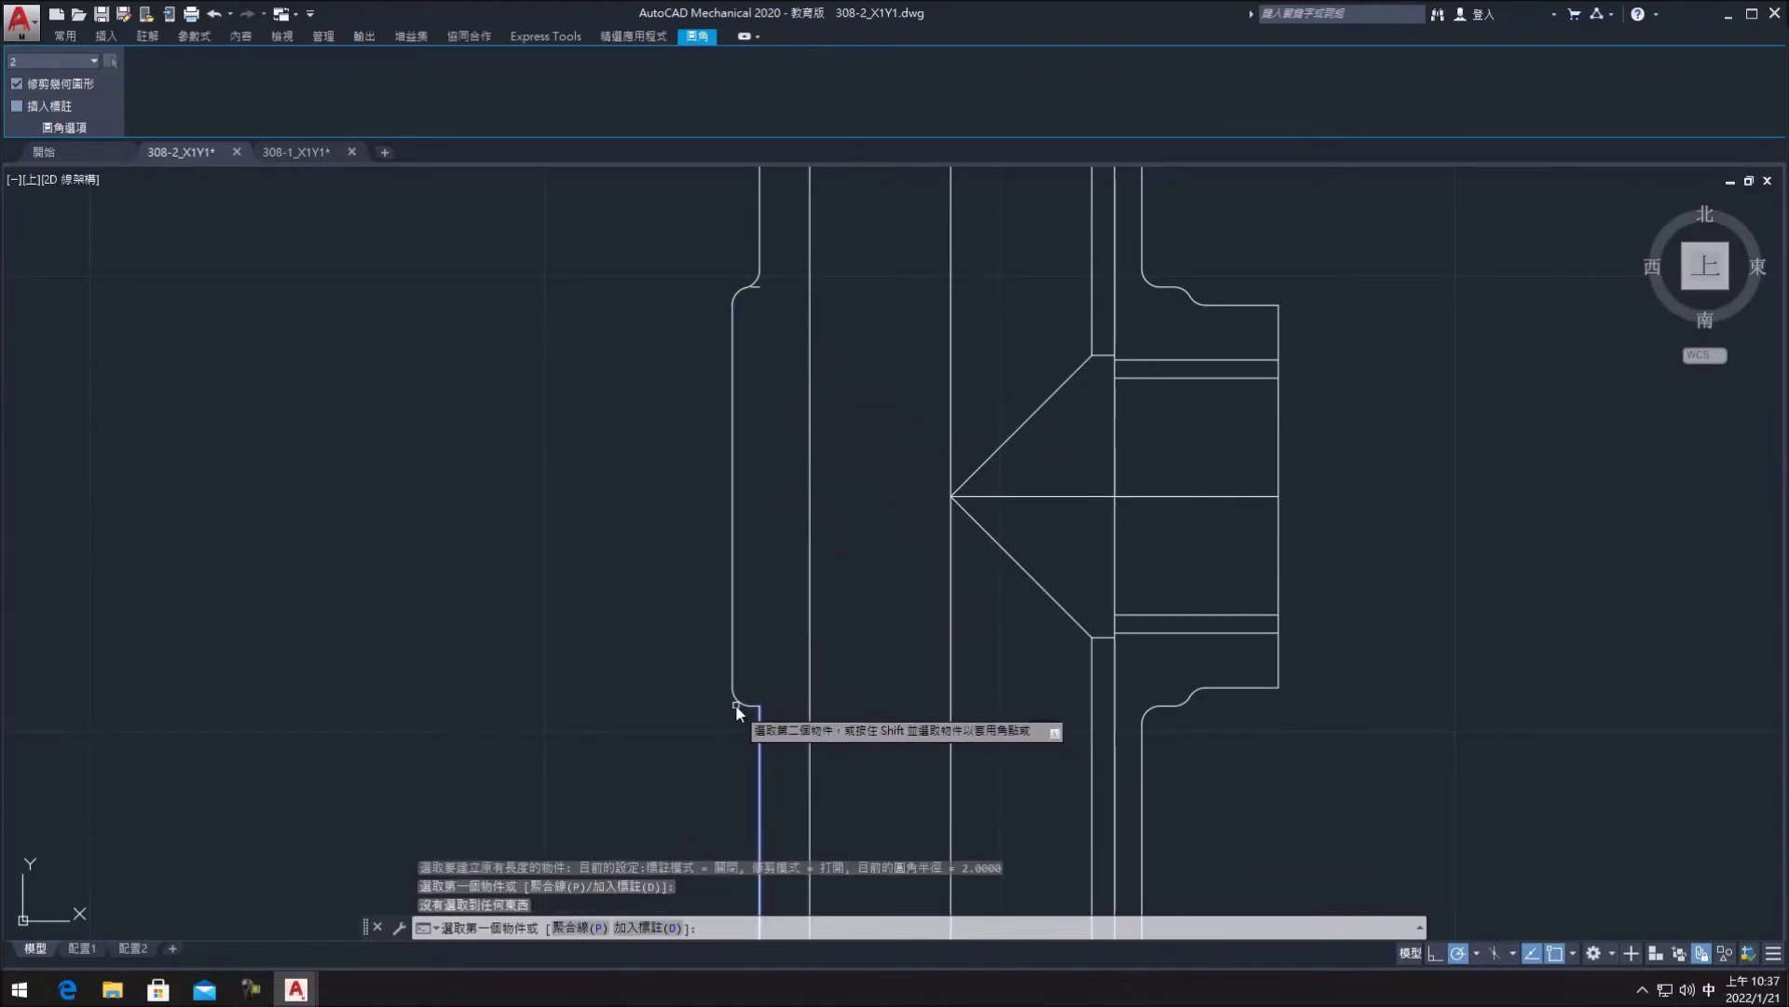
# - Erase the stray small corner arc, then bring the whole boss back into view
pyautogui.press('Escape')
pyautogui.click(735, 701)
pyautogui.press('Delete')
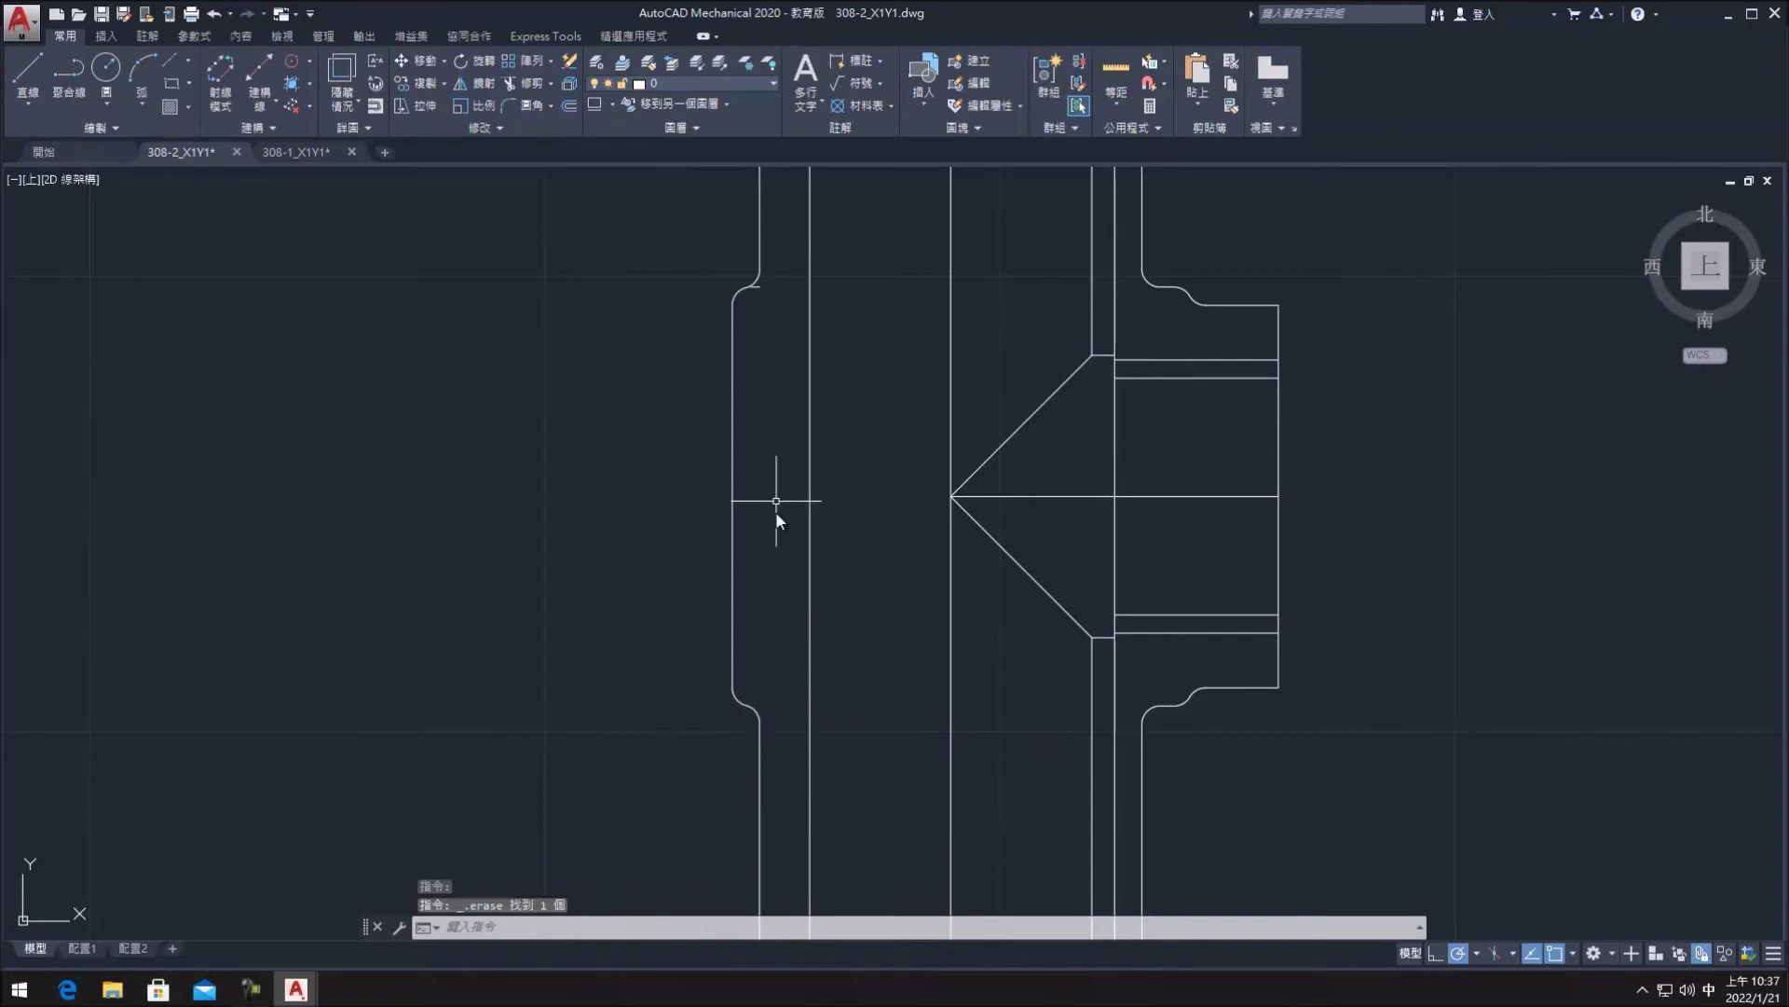
pyautogui.scroll(-2, 785, 427)
pyautogui.moveTo(785, 439); pyautogui.dragTo(735, 451, button='middle')
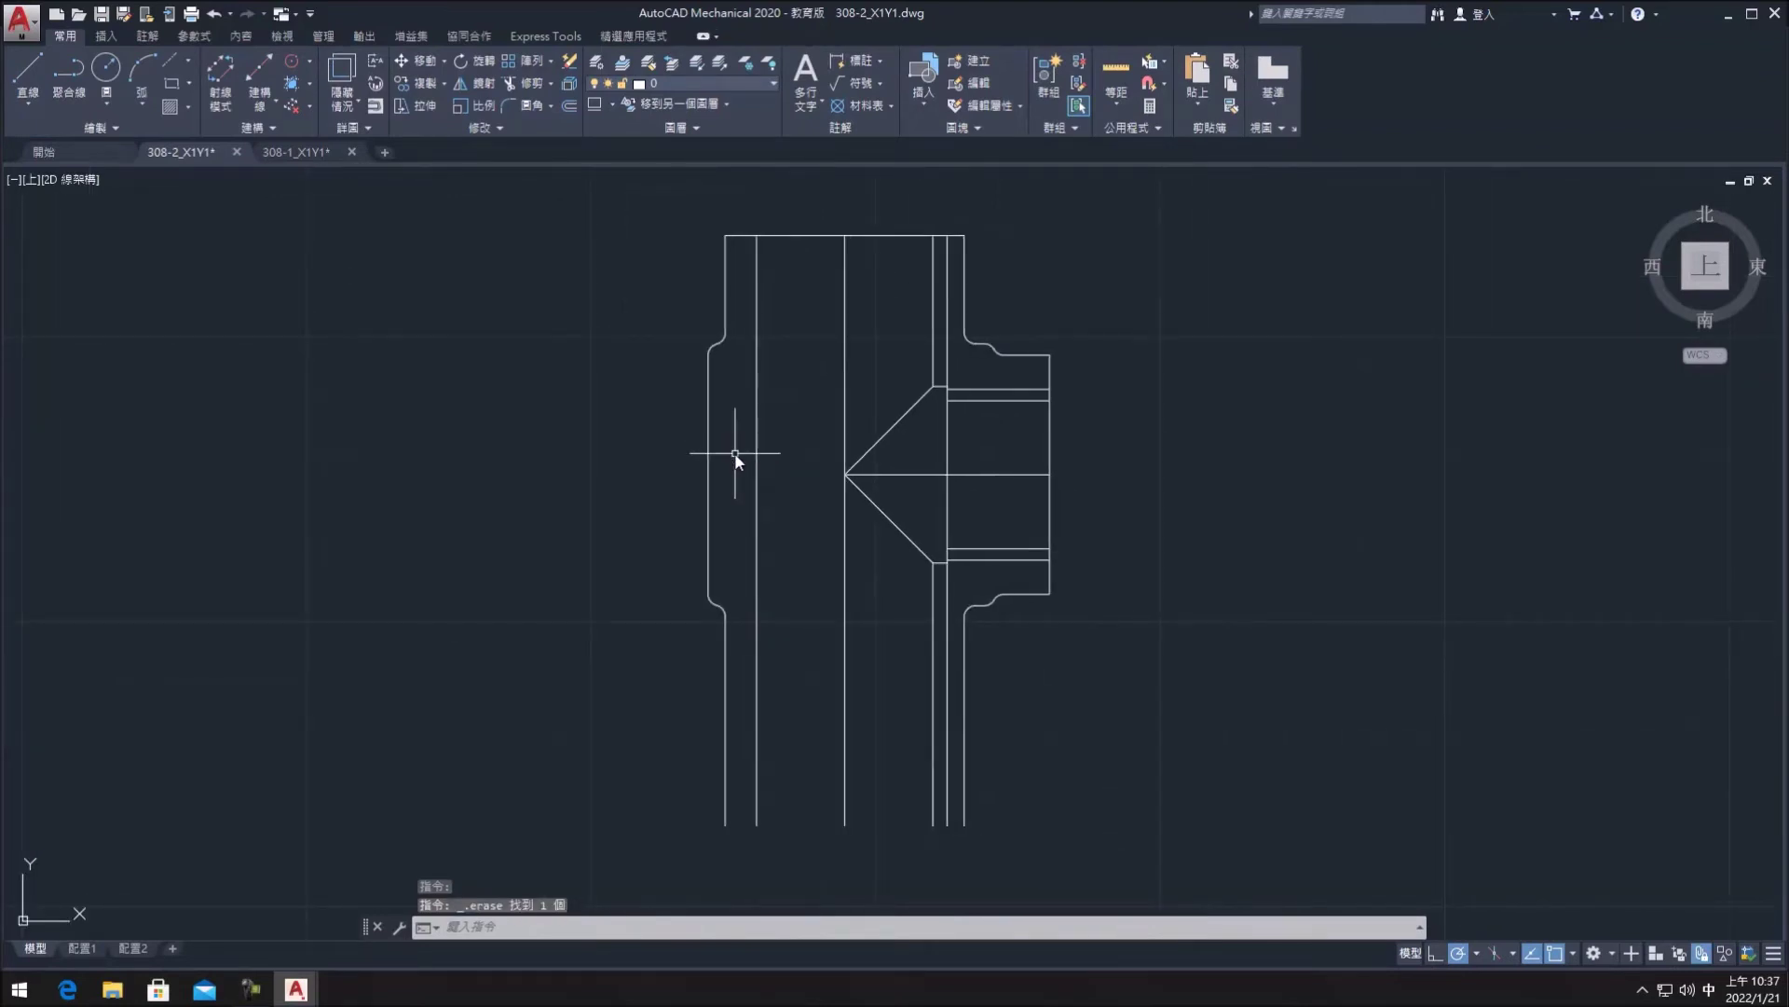
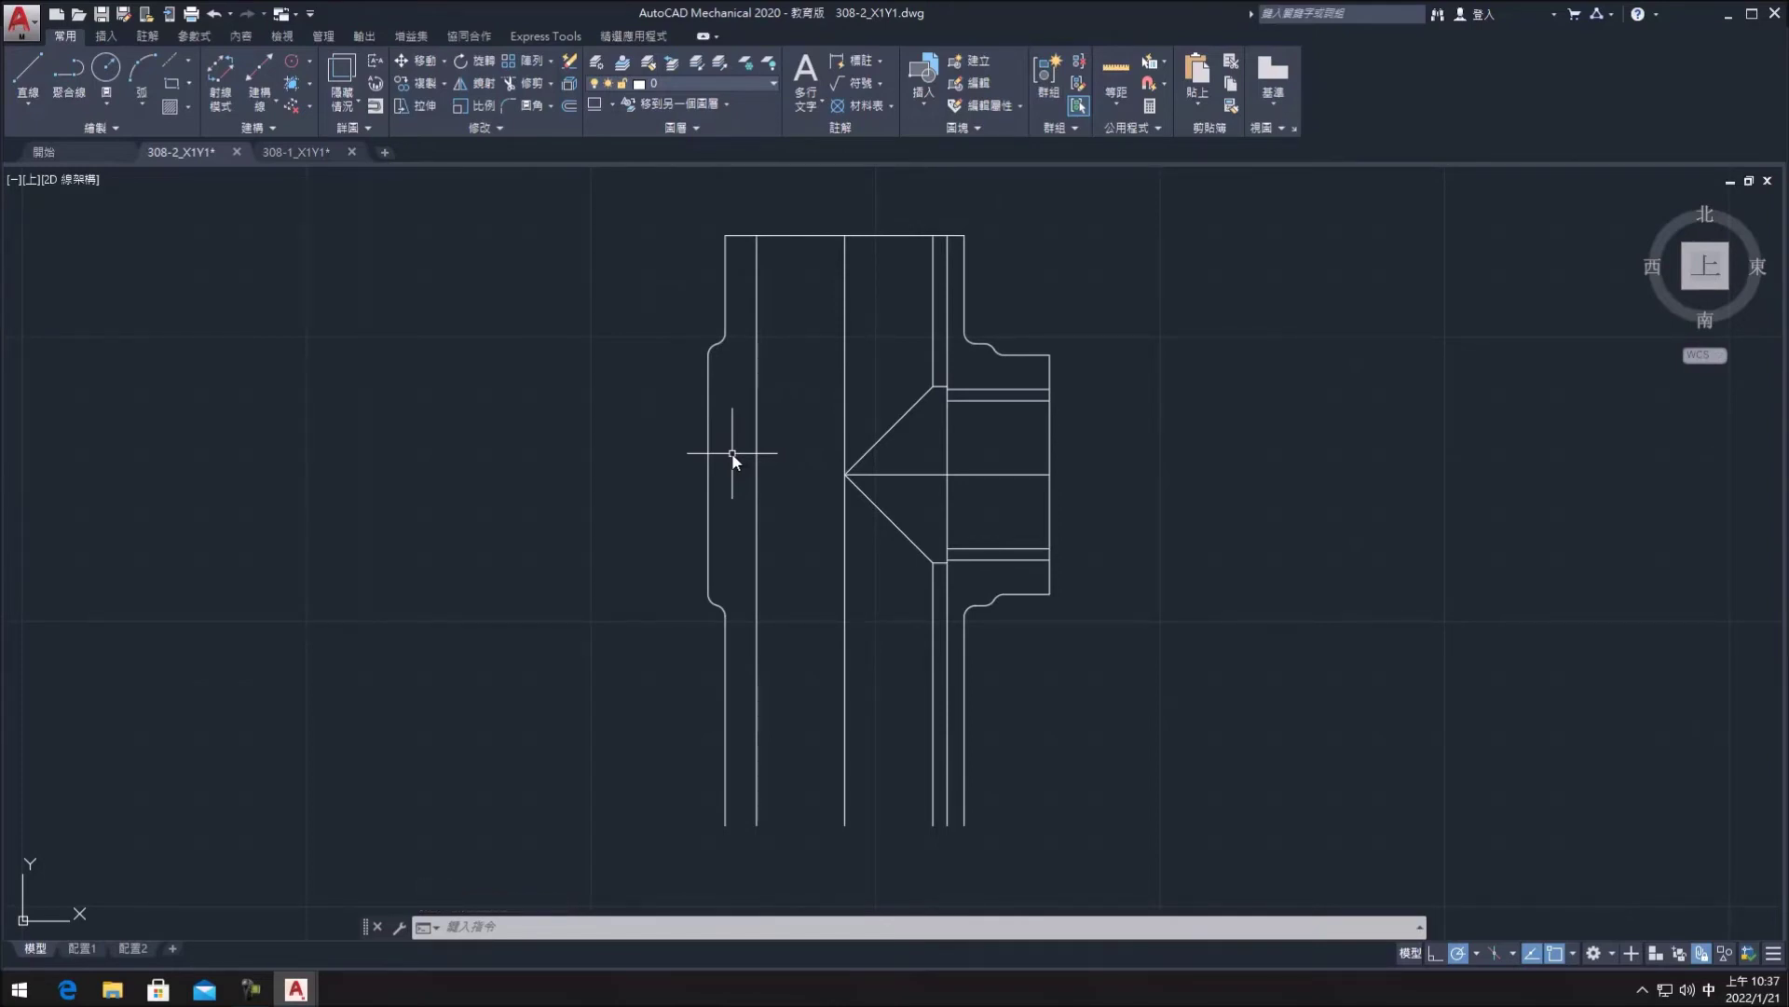
# - Trim the leftover top piece and lower vertical piece beside the branch boss
pyautogui.scroll(2, 954, 366)
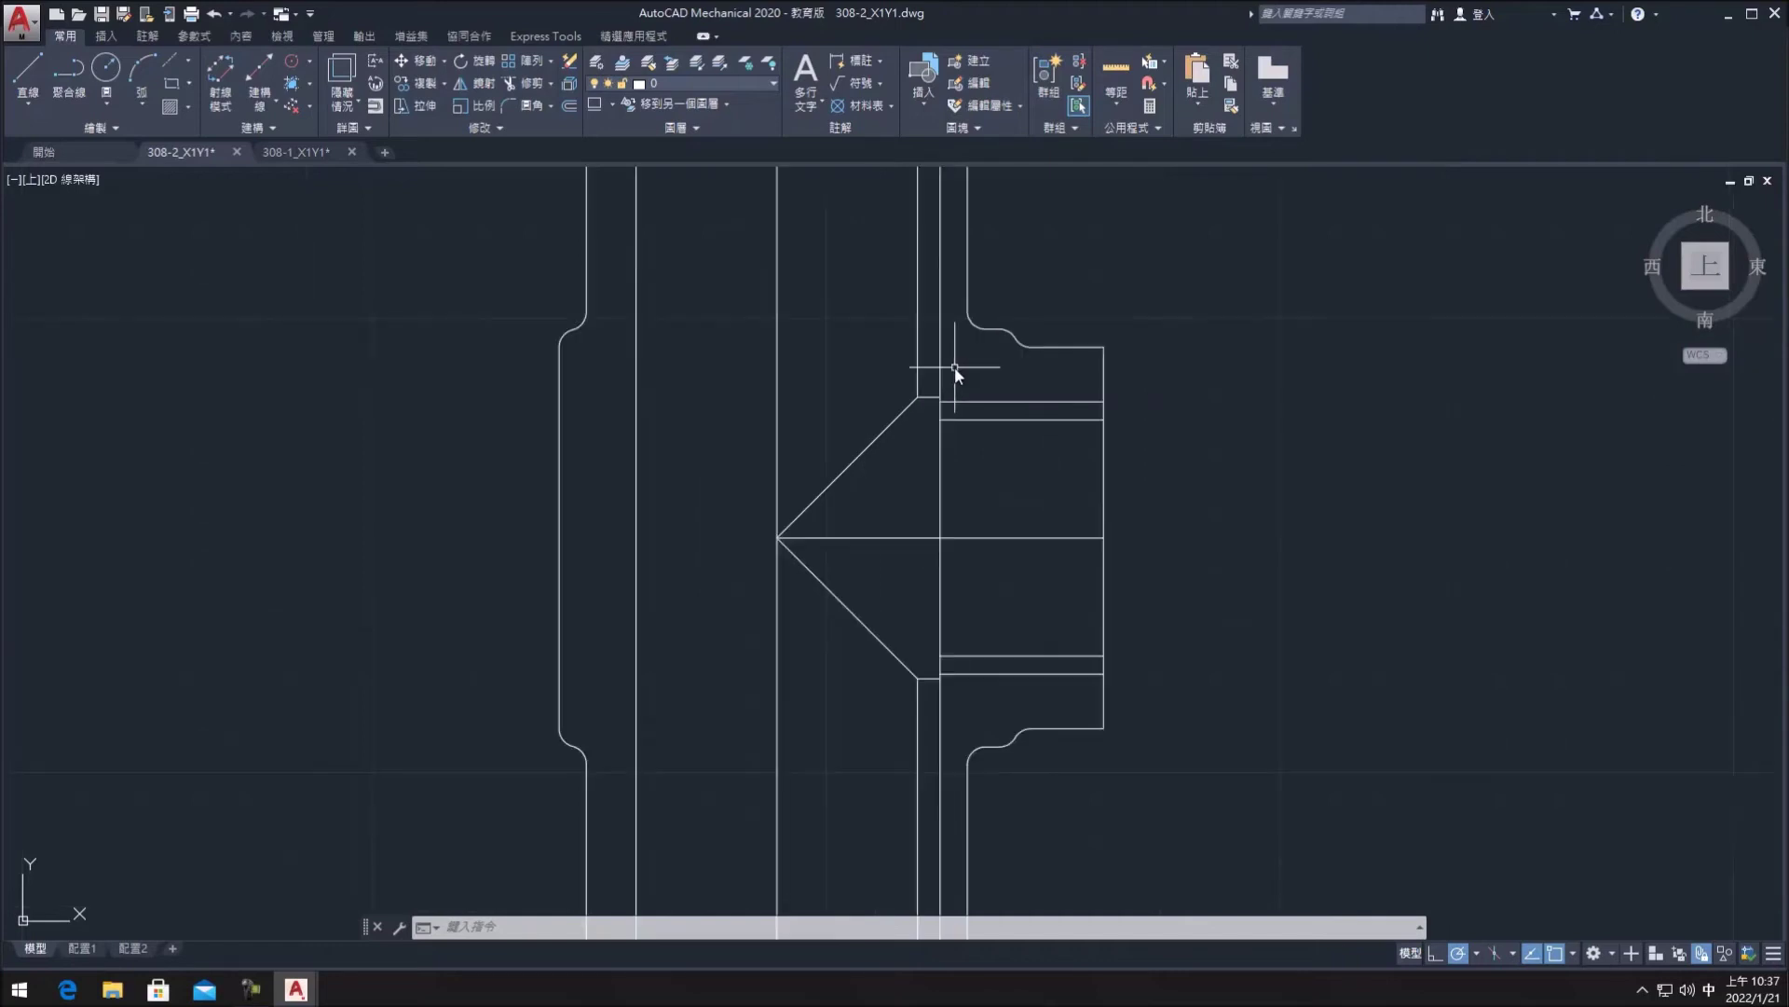
pyautogui.click(535, 80)
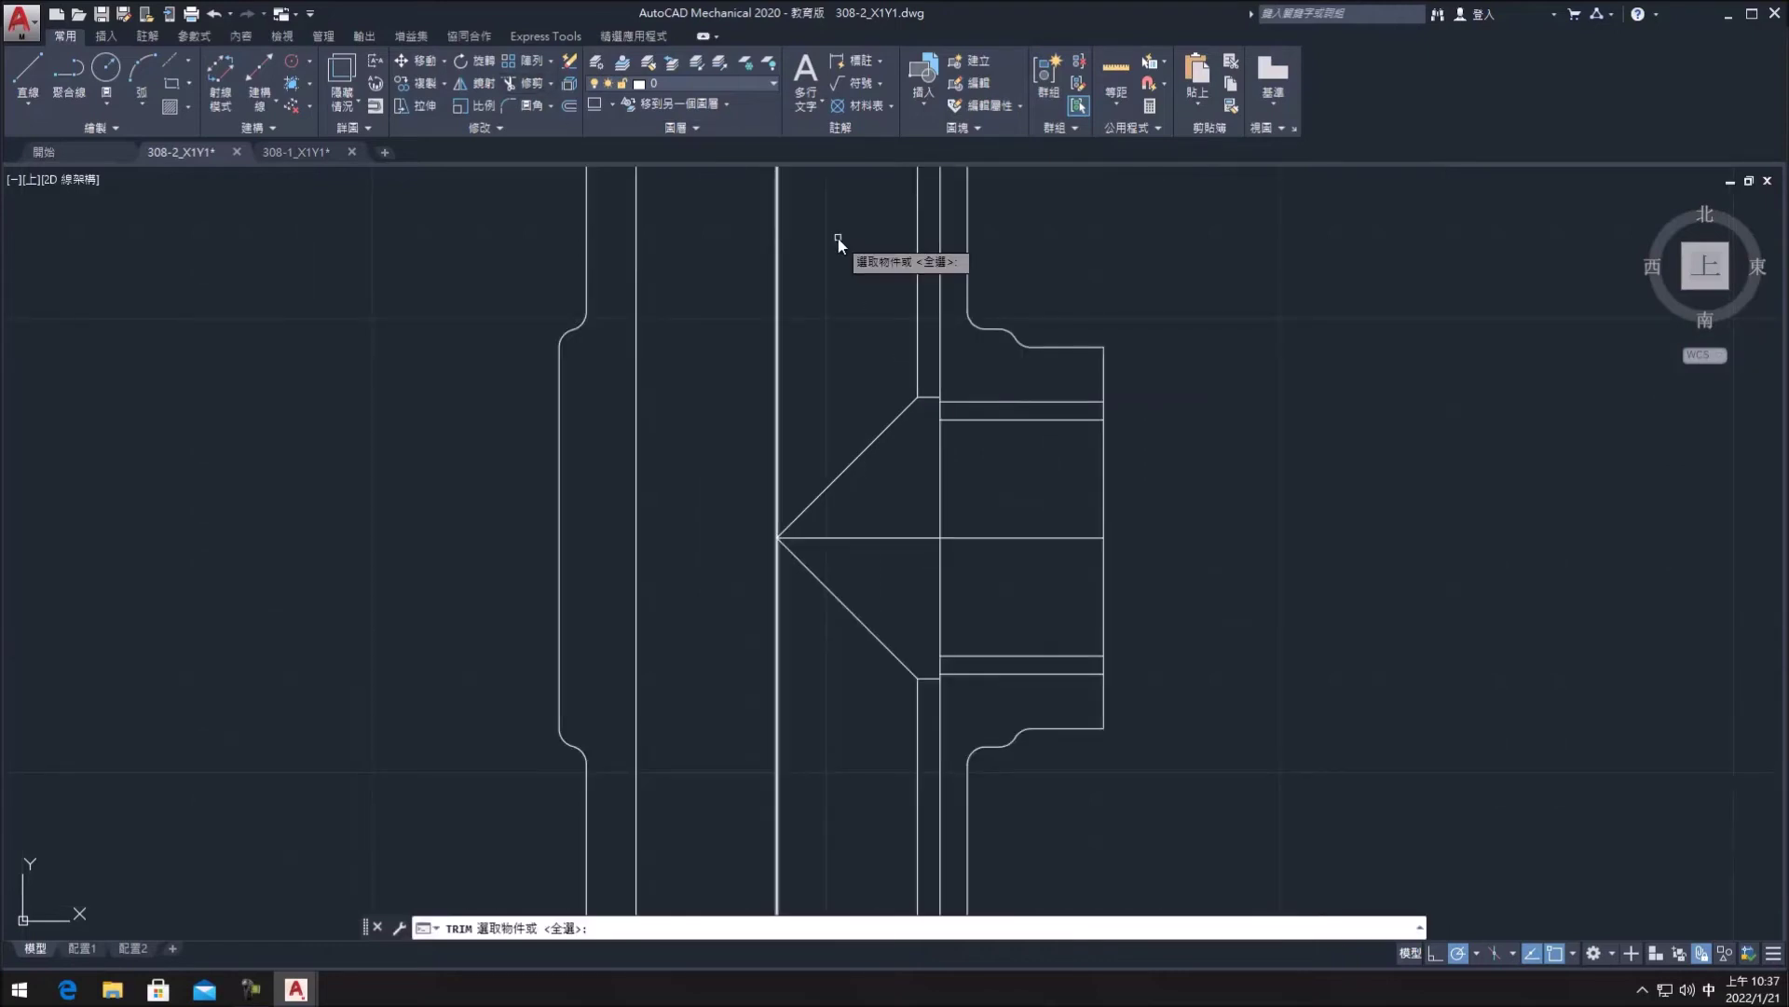
pyautogui.scroll(-4, 840, 240)
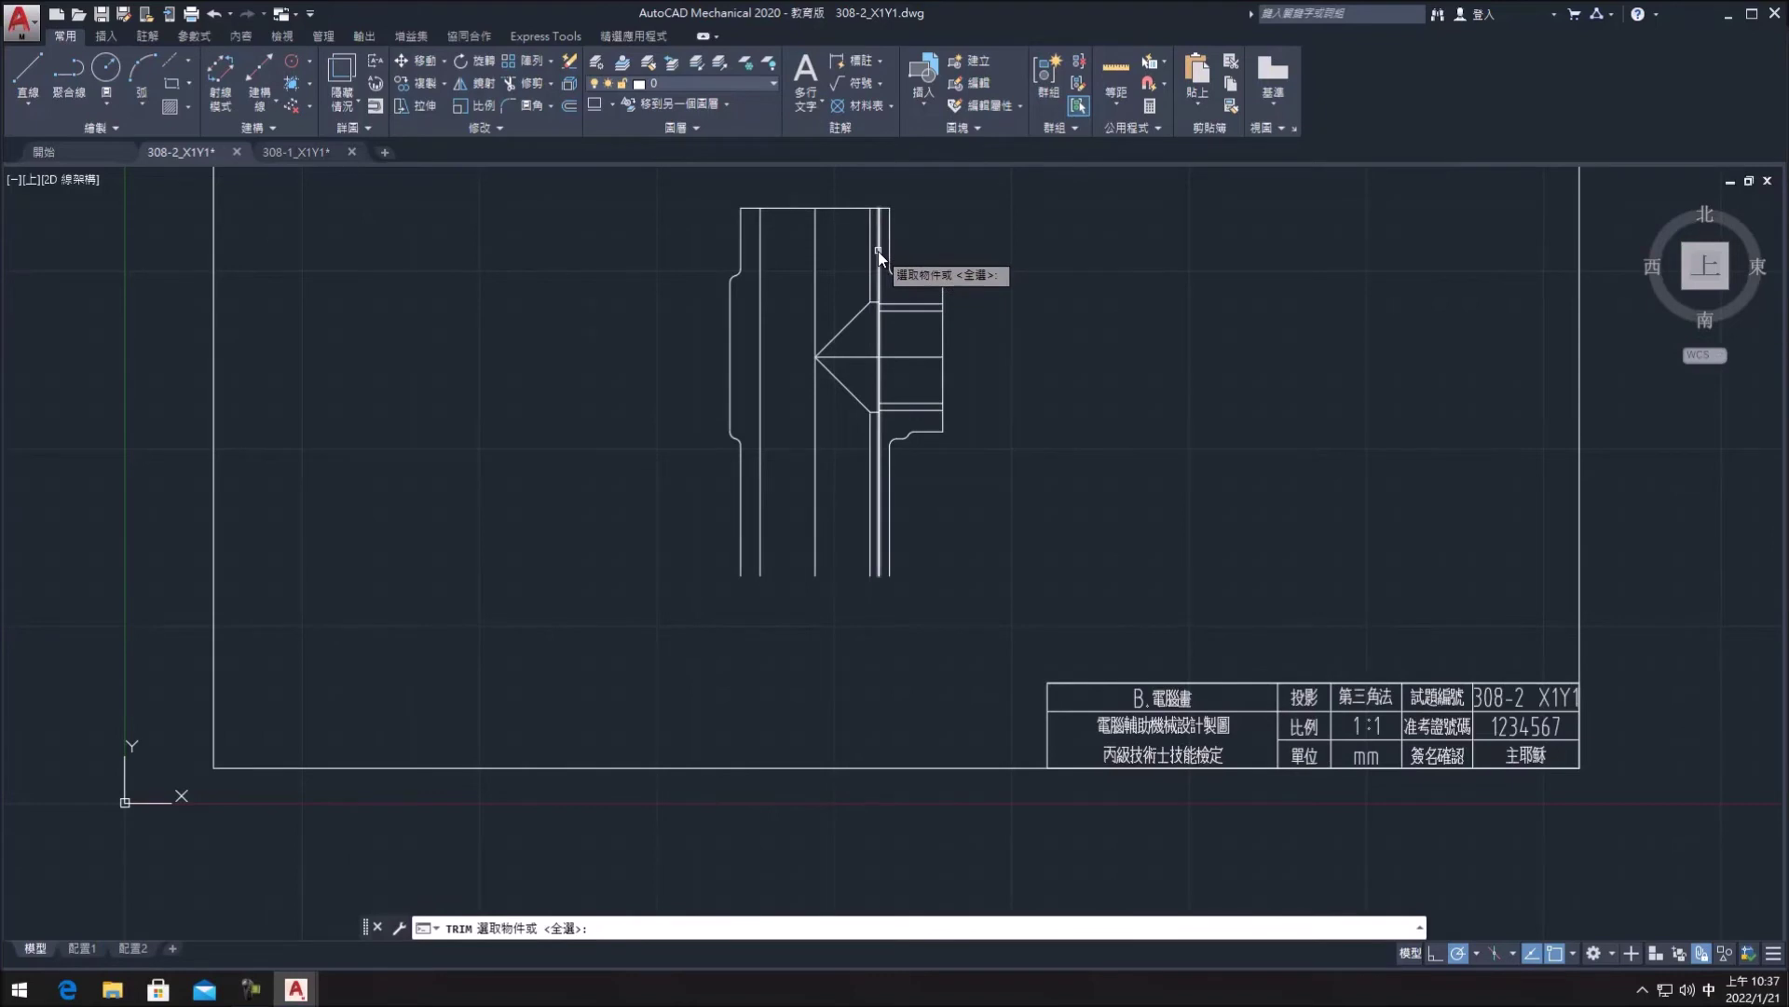
pyautogui.press('Return')
pyautogui.click(880, 261)
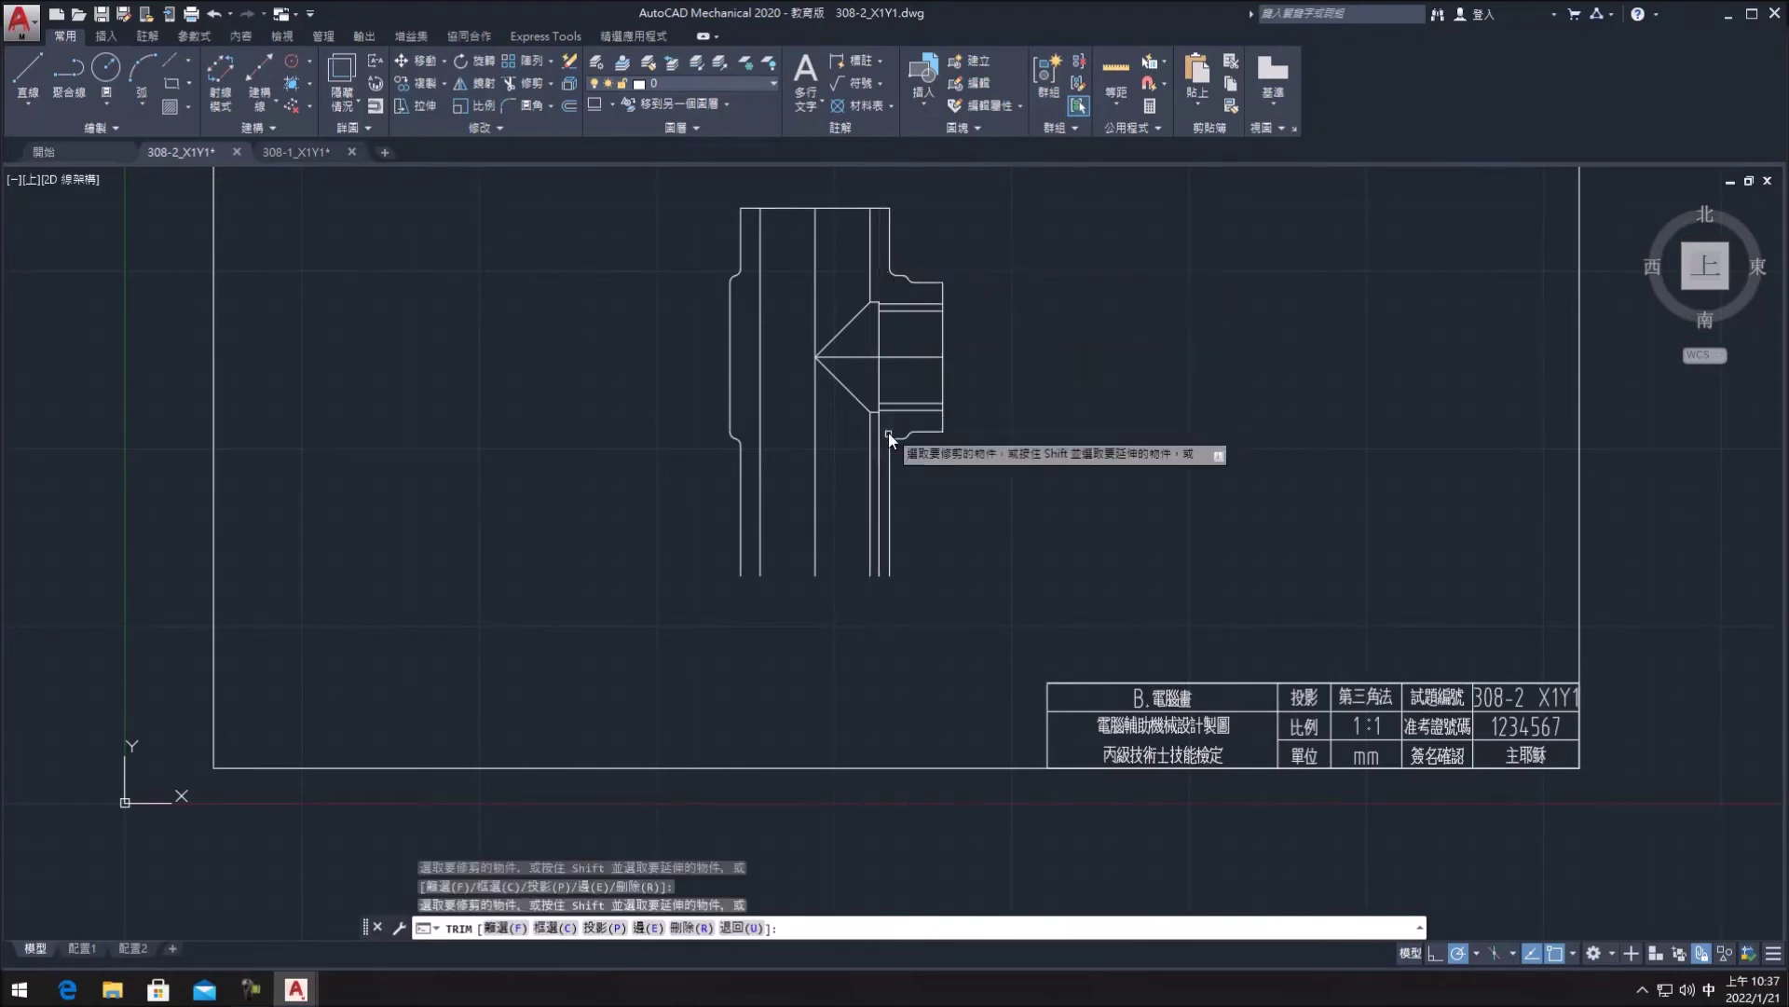
pyautogui.click(878, 451)
pyautogui.press('Escape')
pyautogui.scroll(2, 932, 449)
pyautogui.scroll(1, 982, 634)
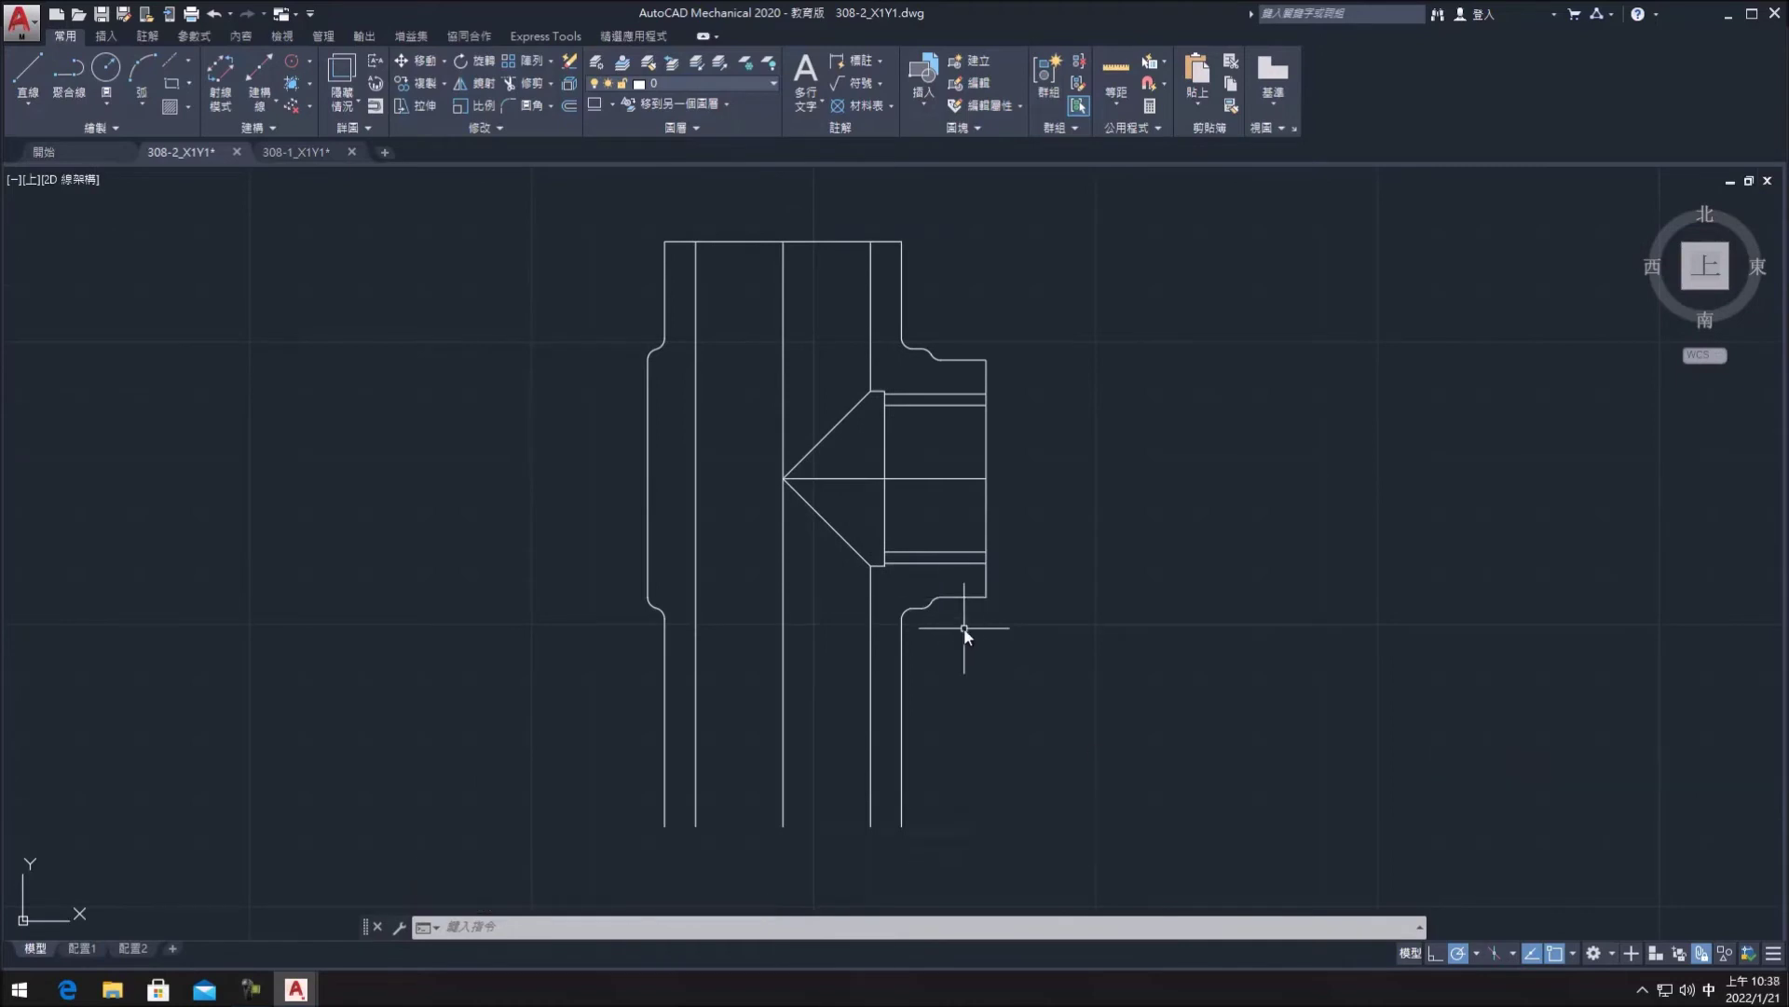
# - Offset the top line 103 downward to form the bottom edge
pyautogui.click(563, 107)
pyautogui.write('18>: ')
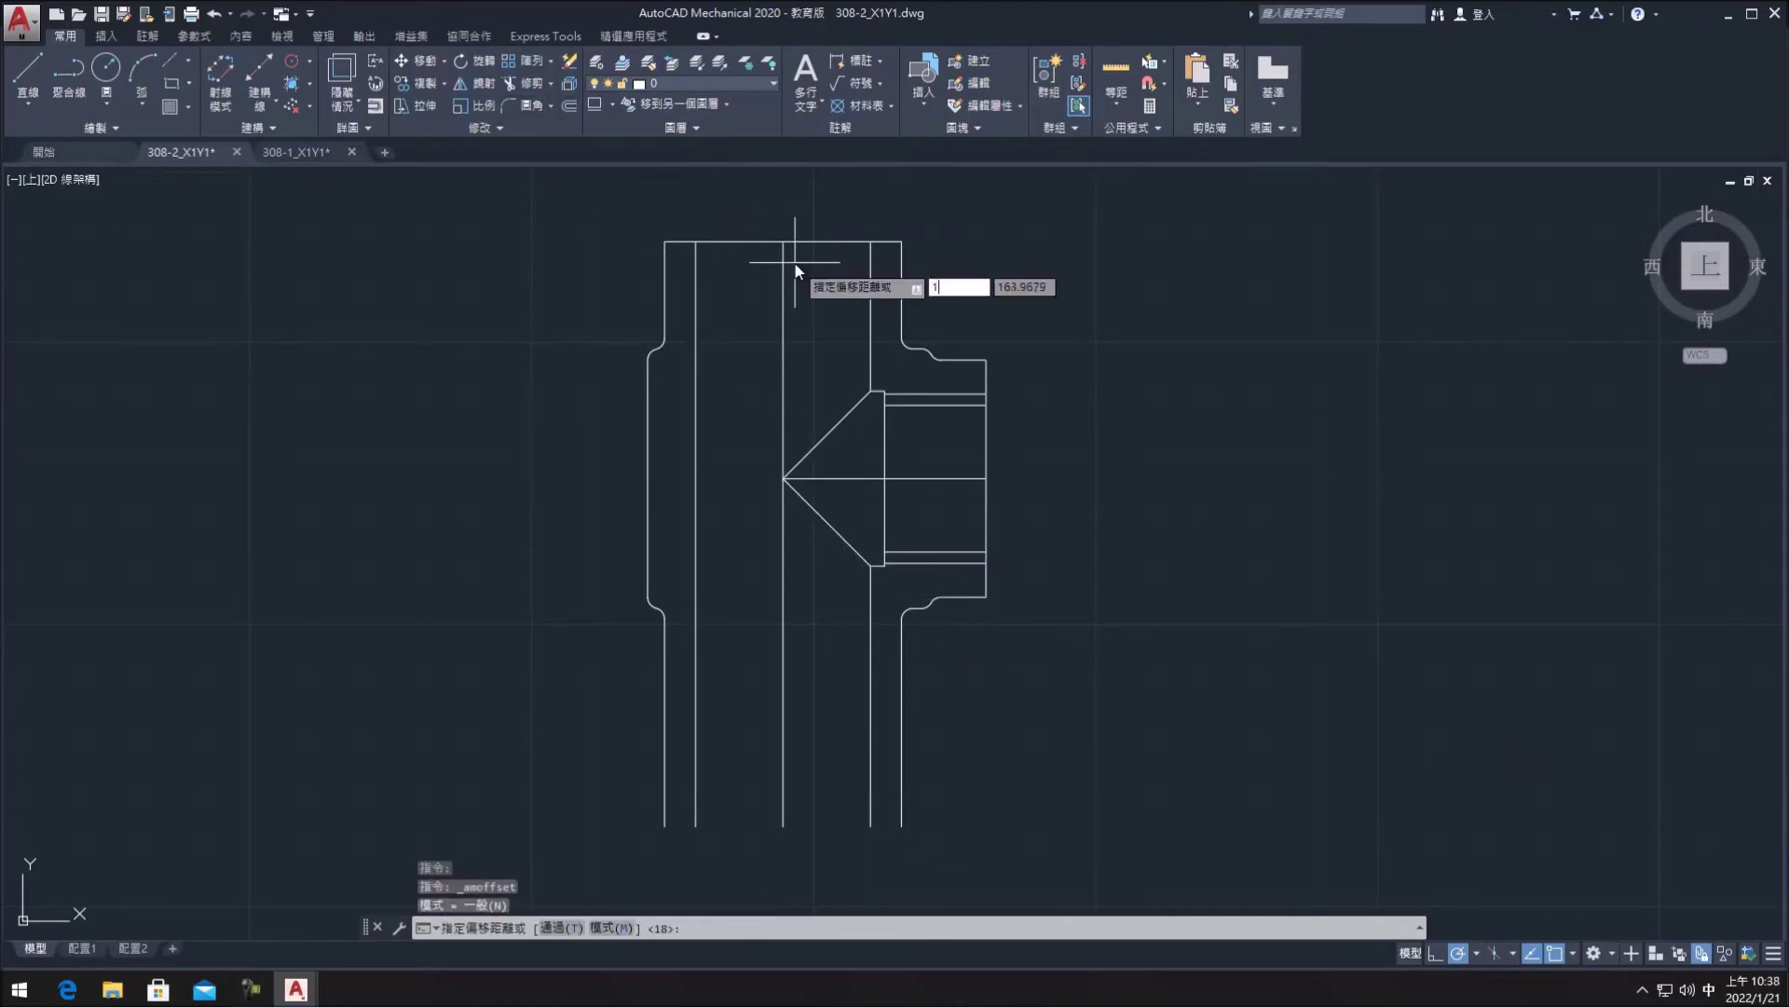
pyautogui.write('103')
pyautogui.press('Return')
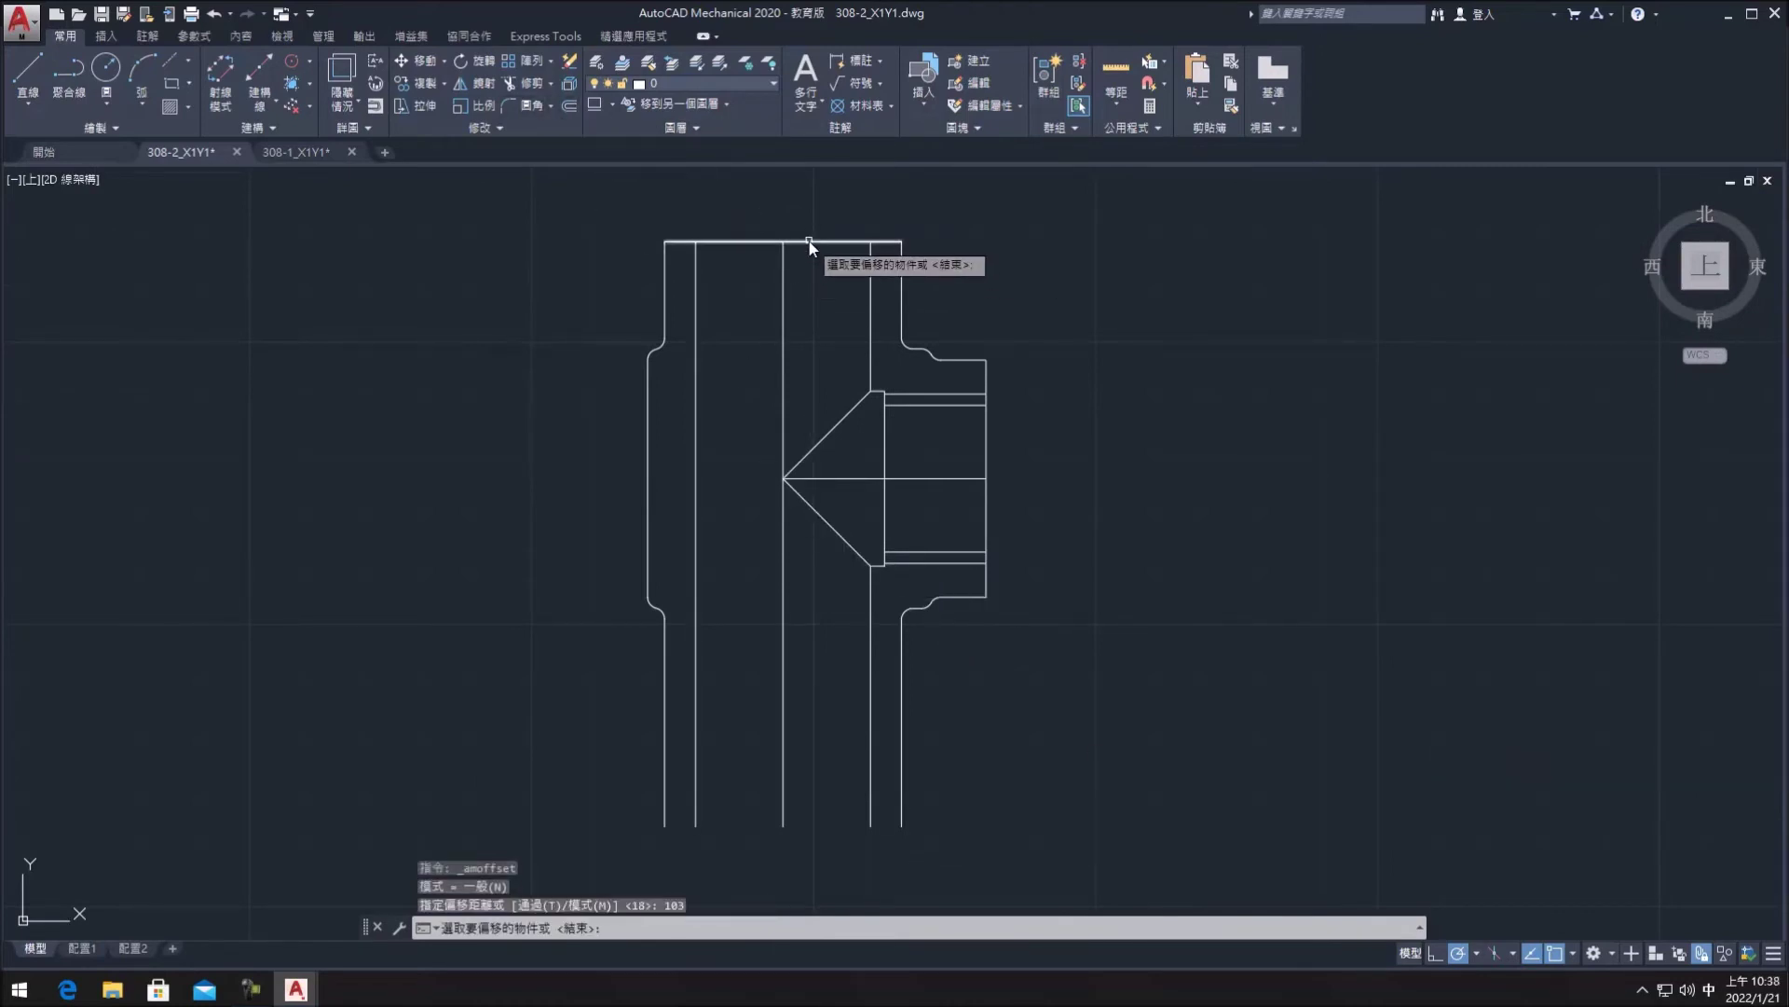
pyautogui.click(801, 242)
pyautogui.click(1031, 684)
pyautogui.click(783, 653)
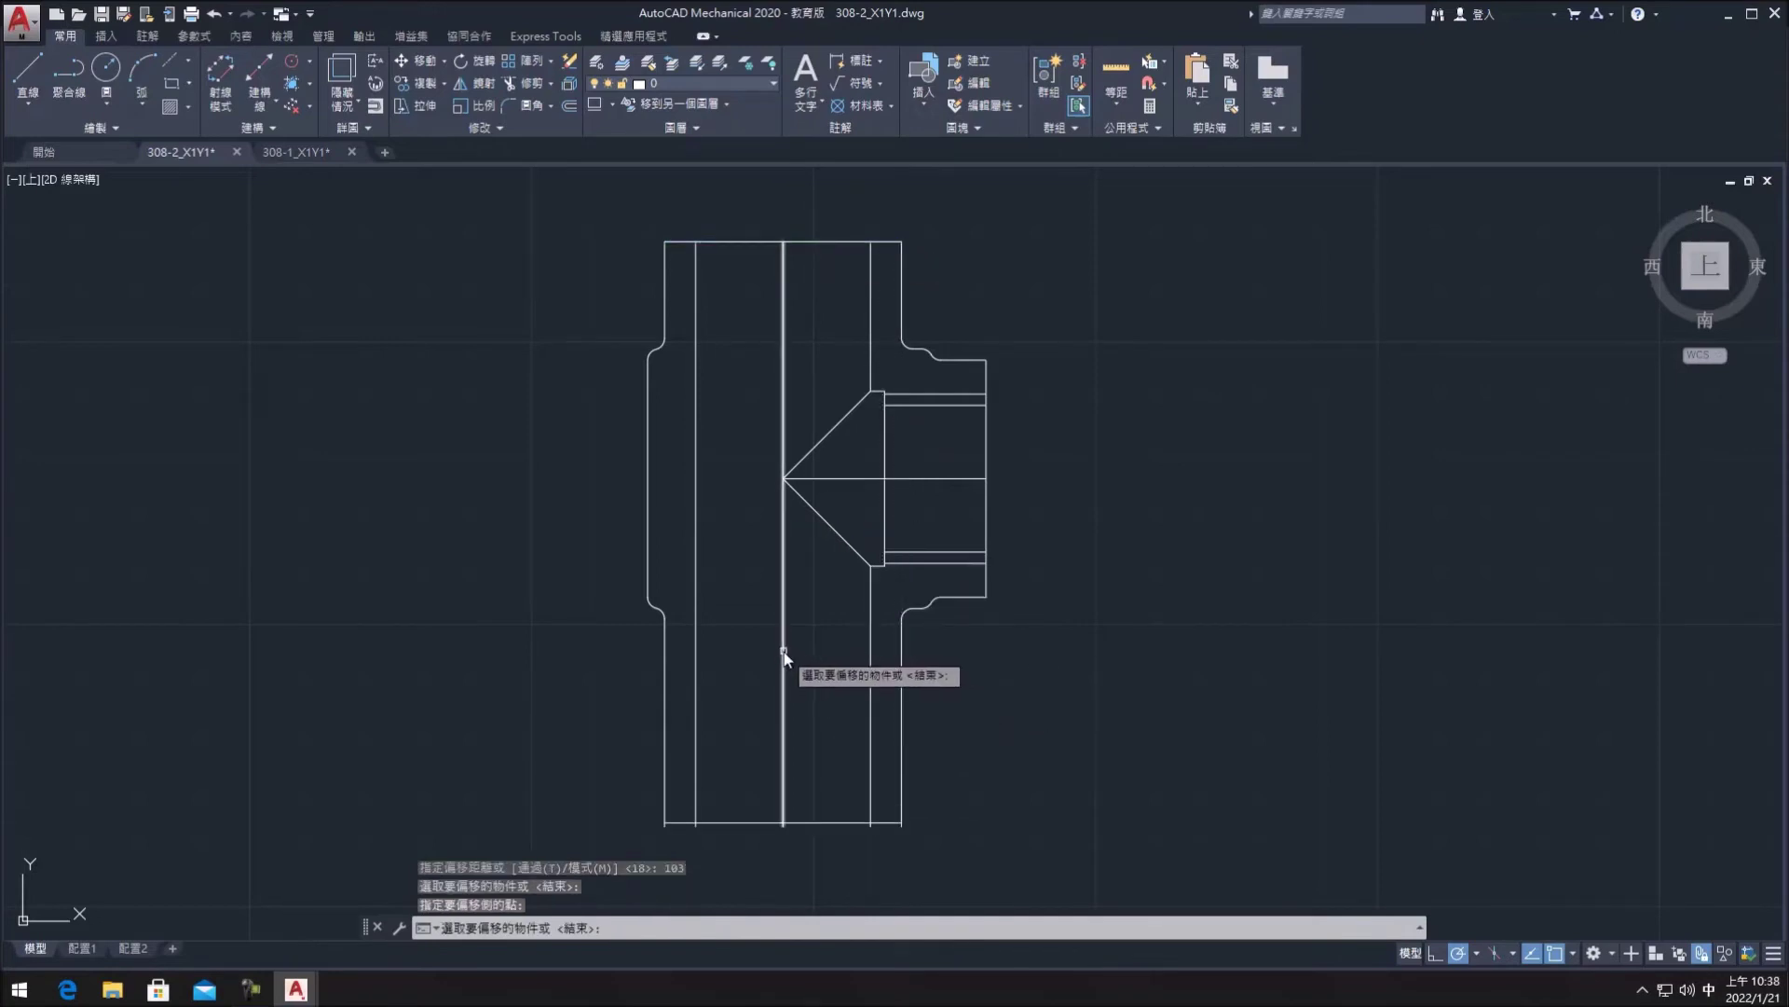
pyautogui.press('Escape')
# - Drag the middle vertical line's top end down, leaving a short stub near the bottom
pyautogui.click(783, 659)
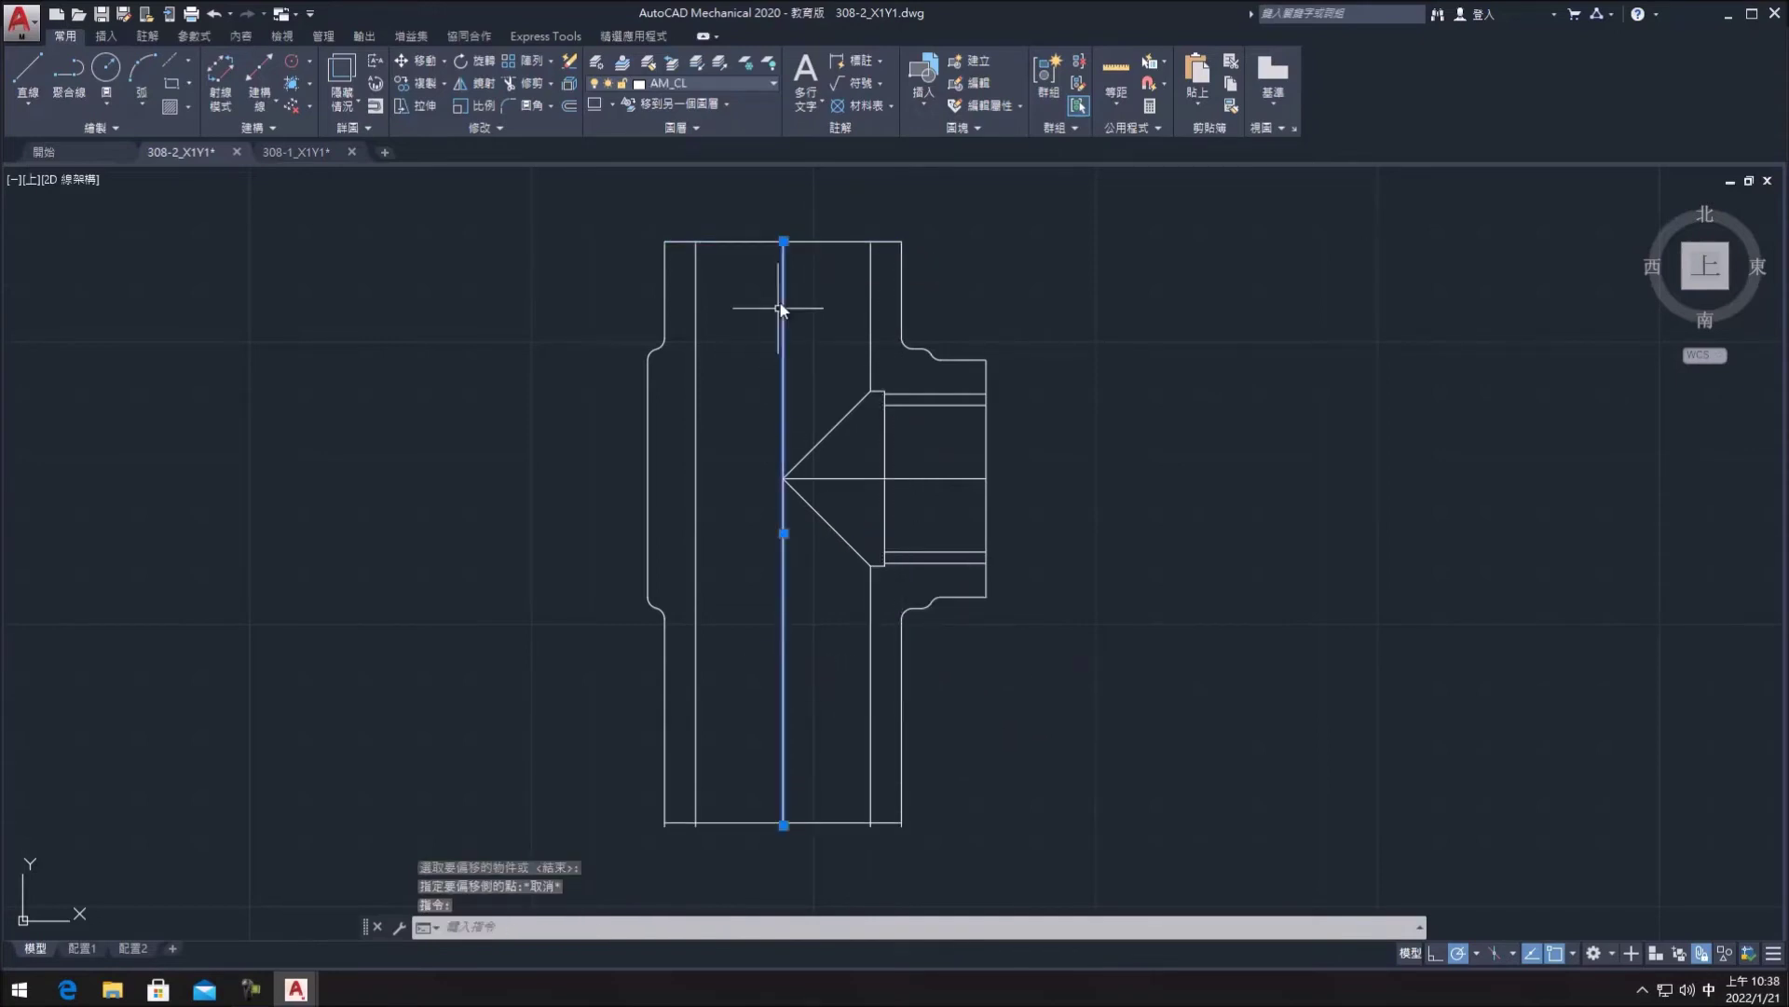
pyautogui.click(784, 242)
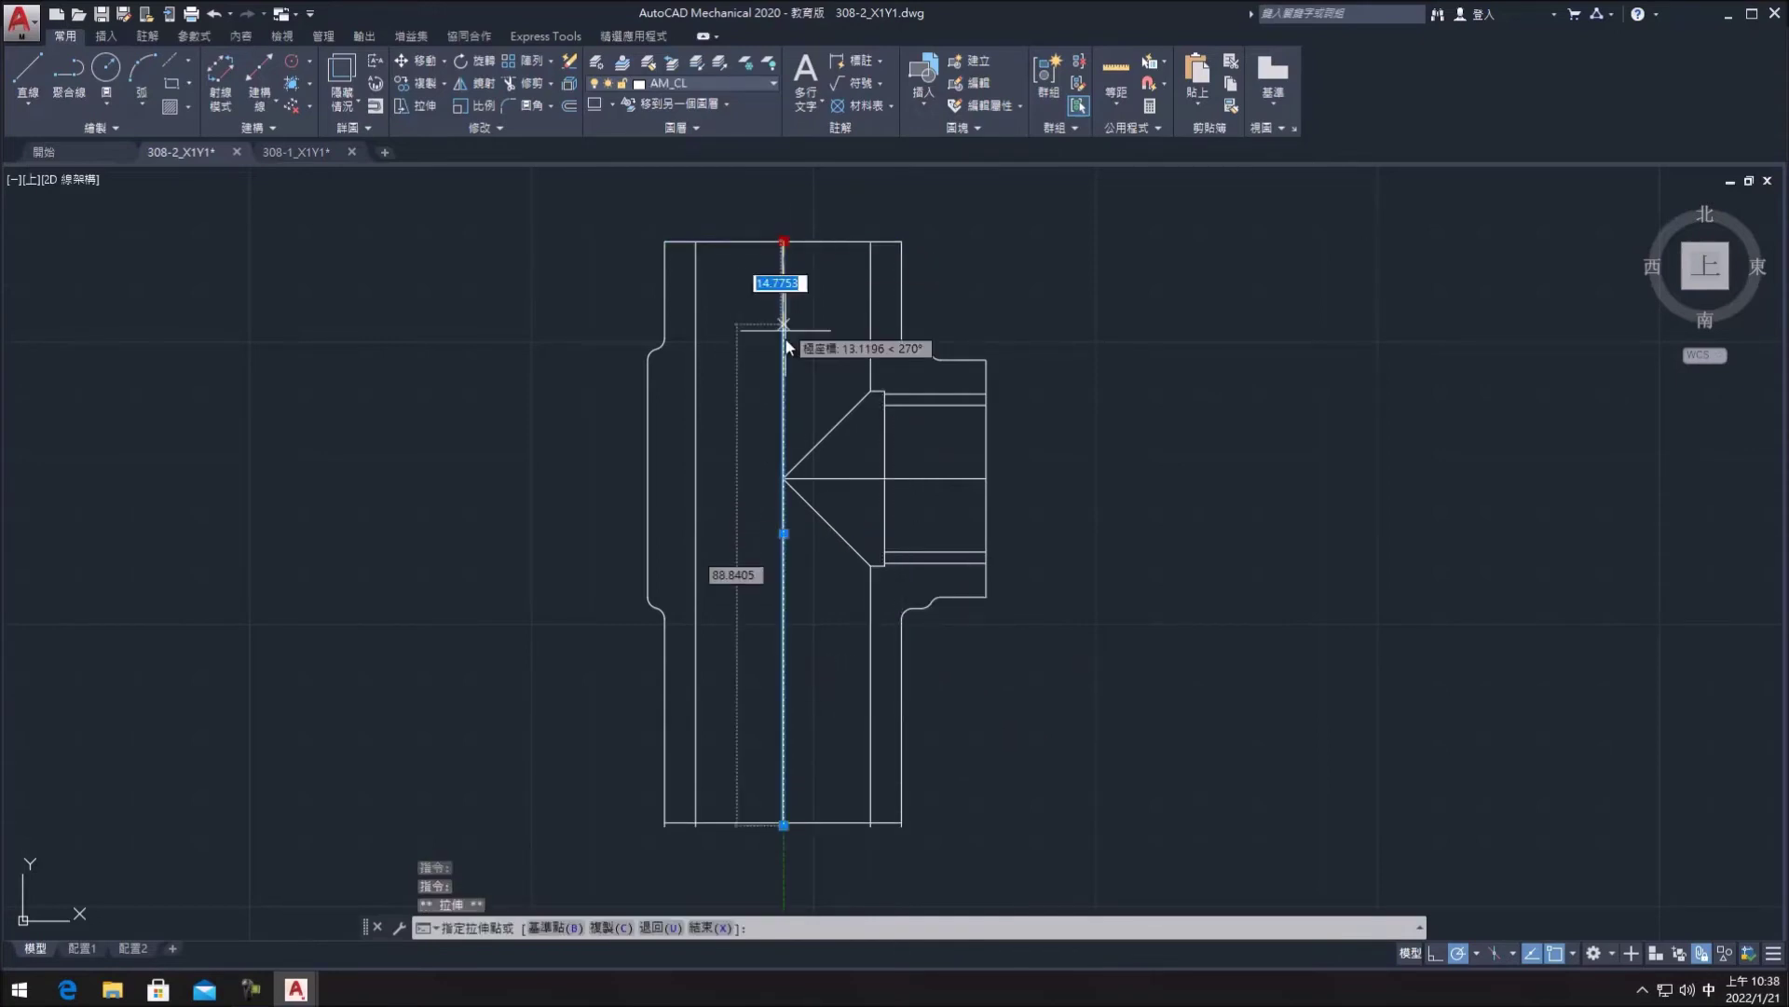
pyautogui.click(782, 683)
pyautogui.press('Escape')
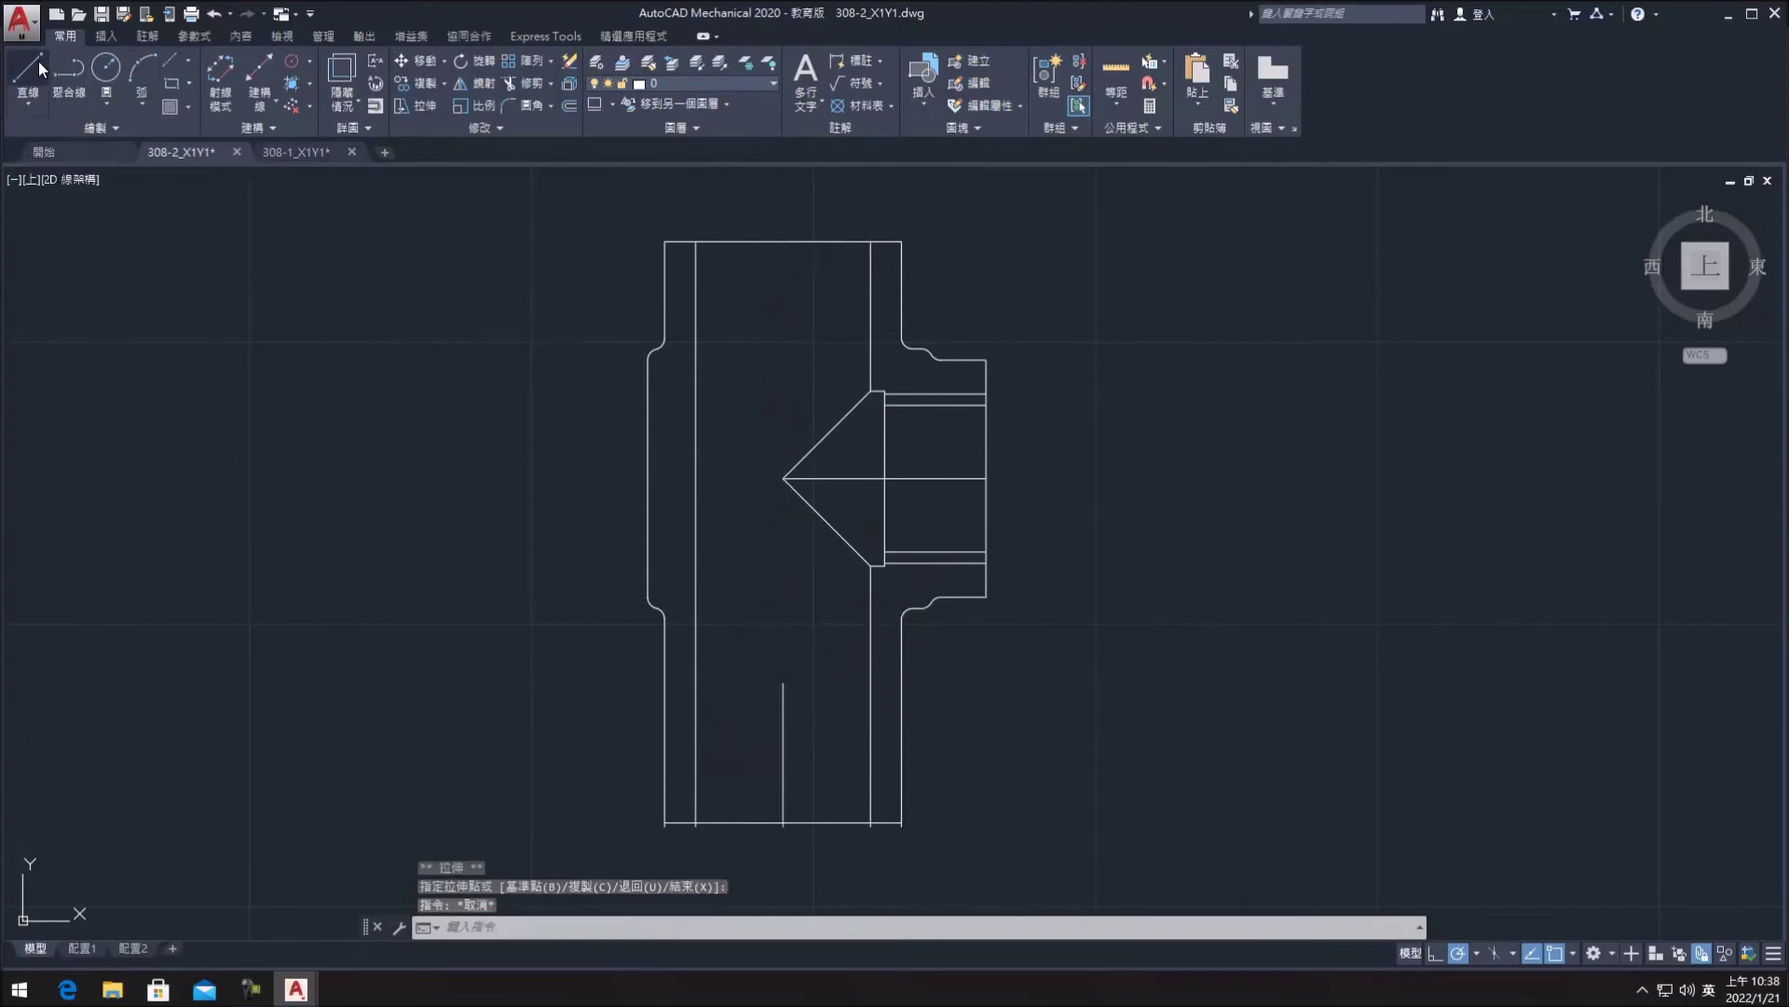
pyautogui.click(37, 60)
pyautogui.press('Escape')
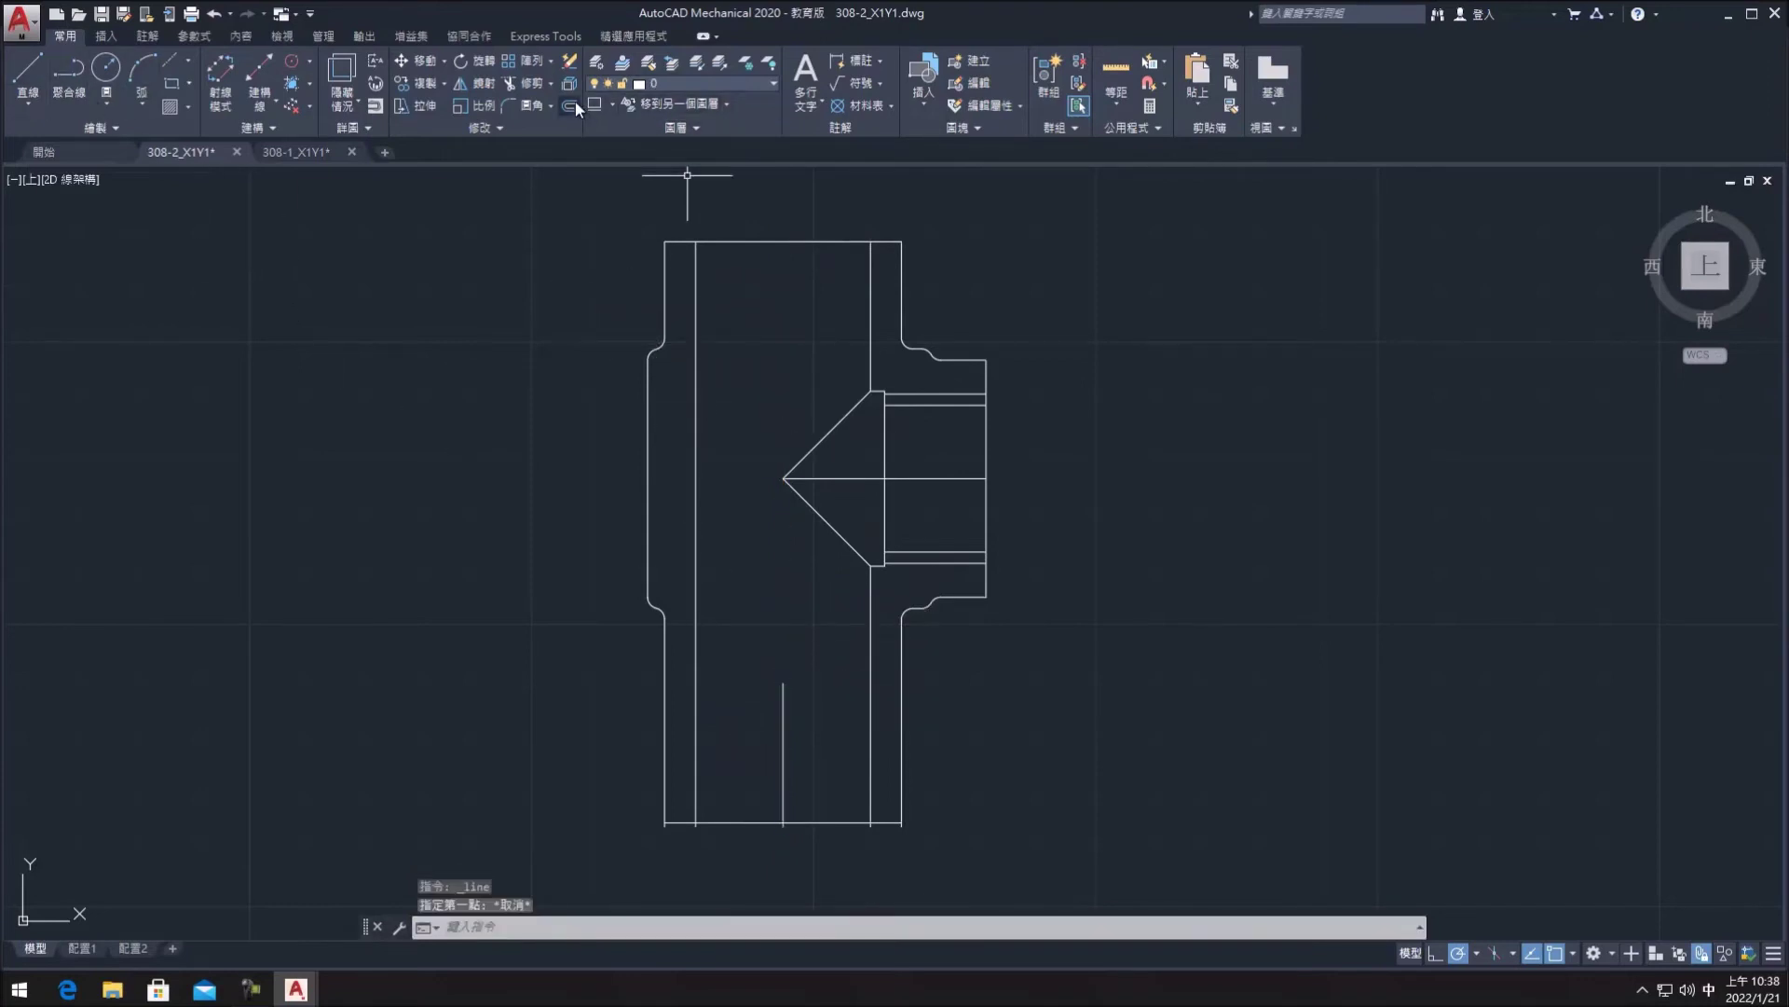
pyautogui.click(576, 105)
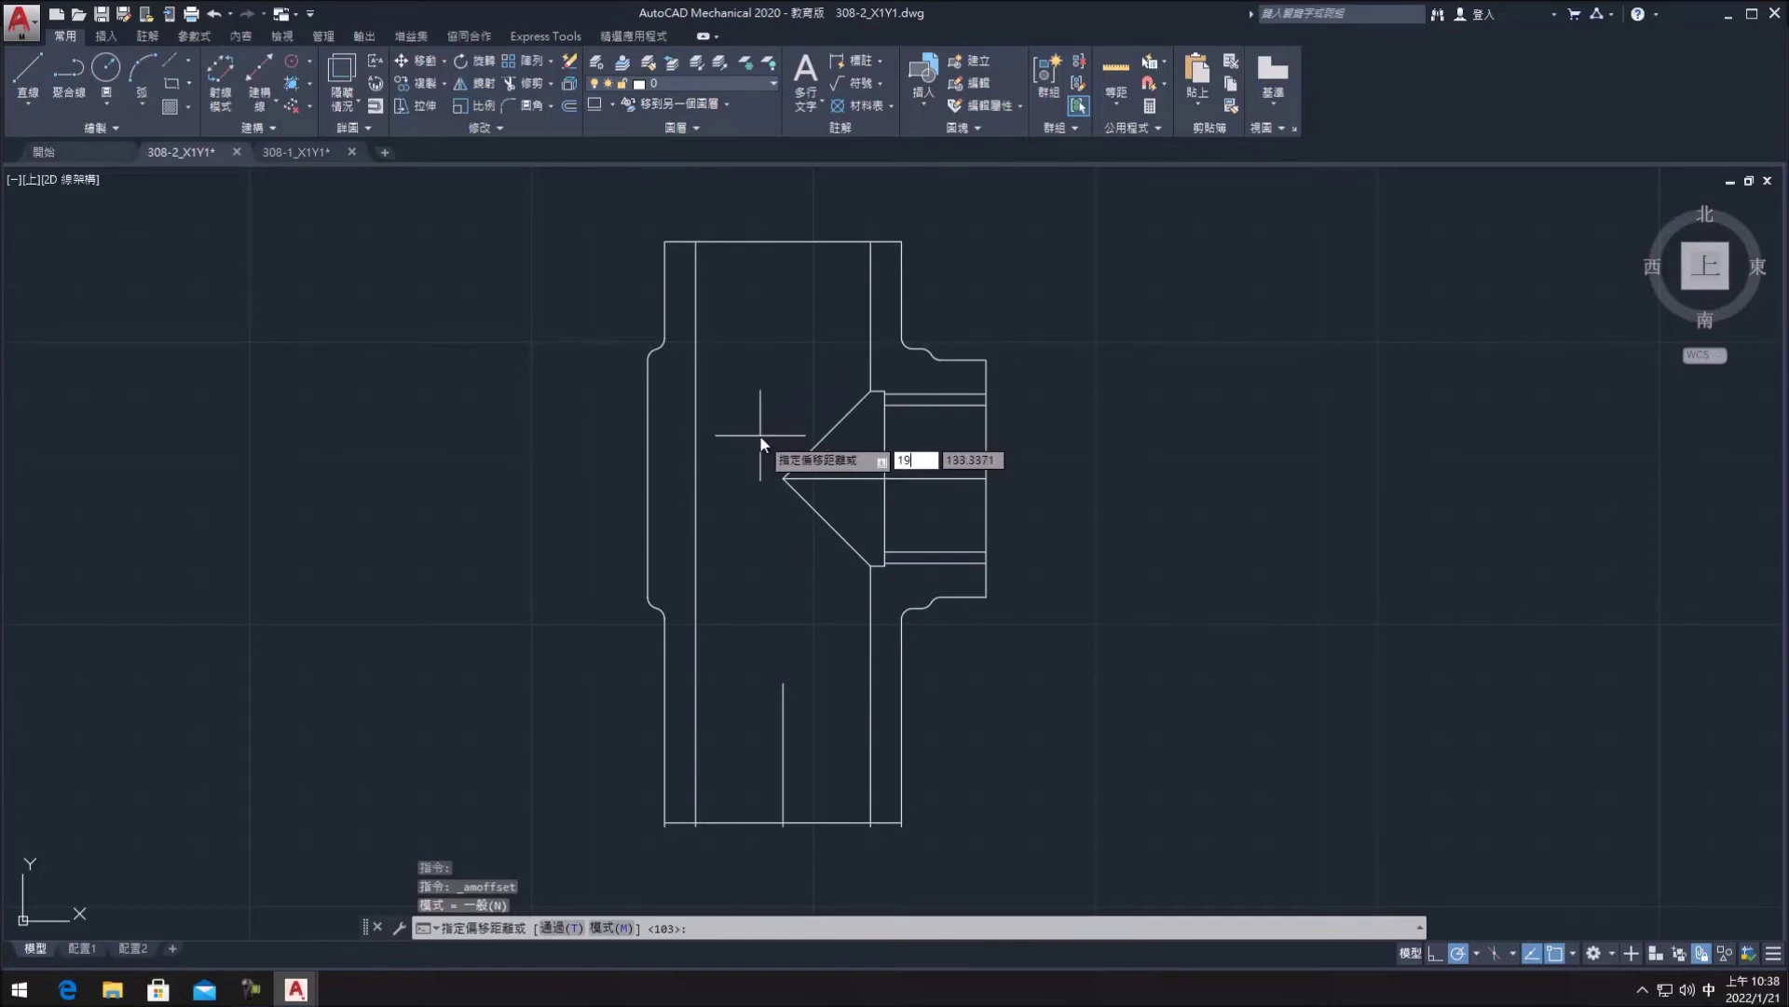
# - Offset the centre stub 19 to each side
pyautogui.press('Return')
pyautogui.click(781, 744)
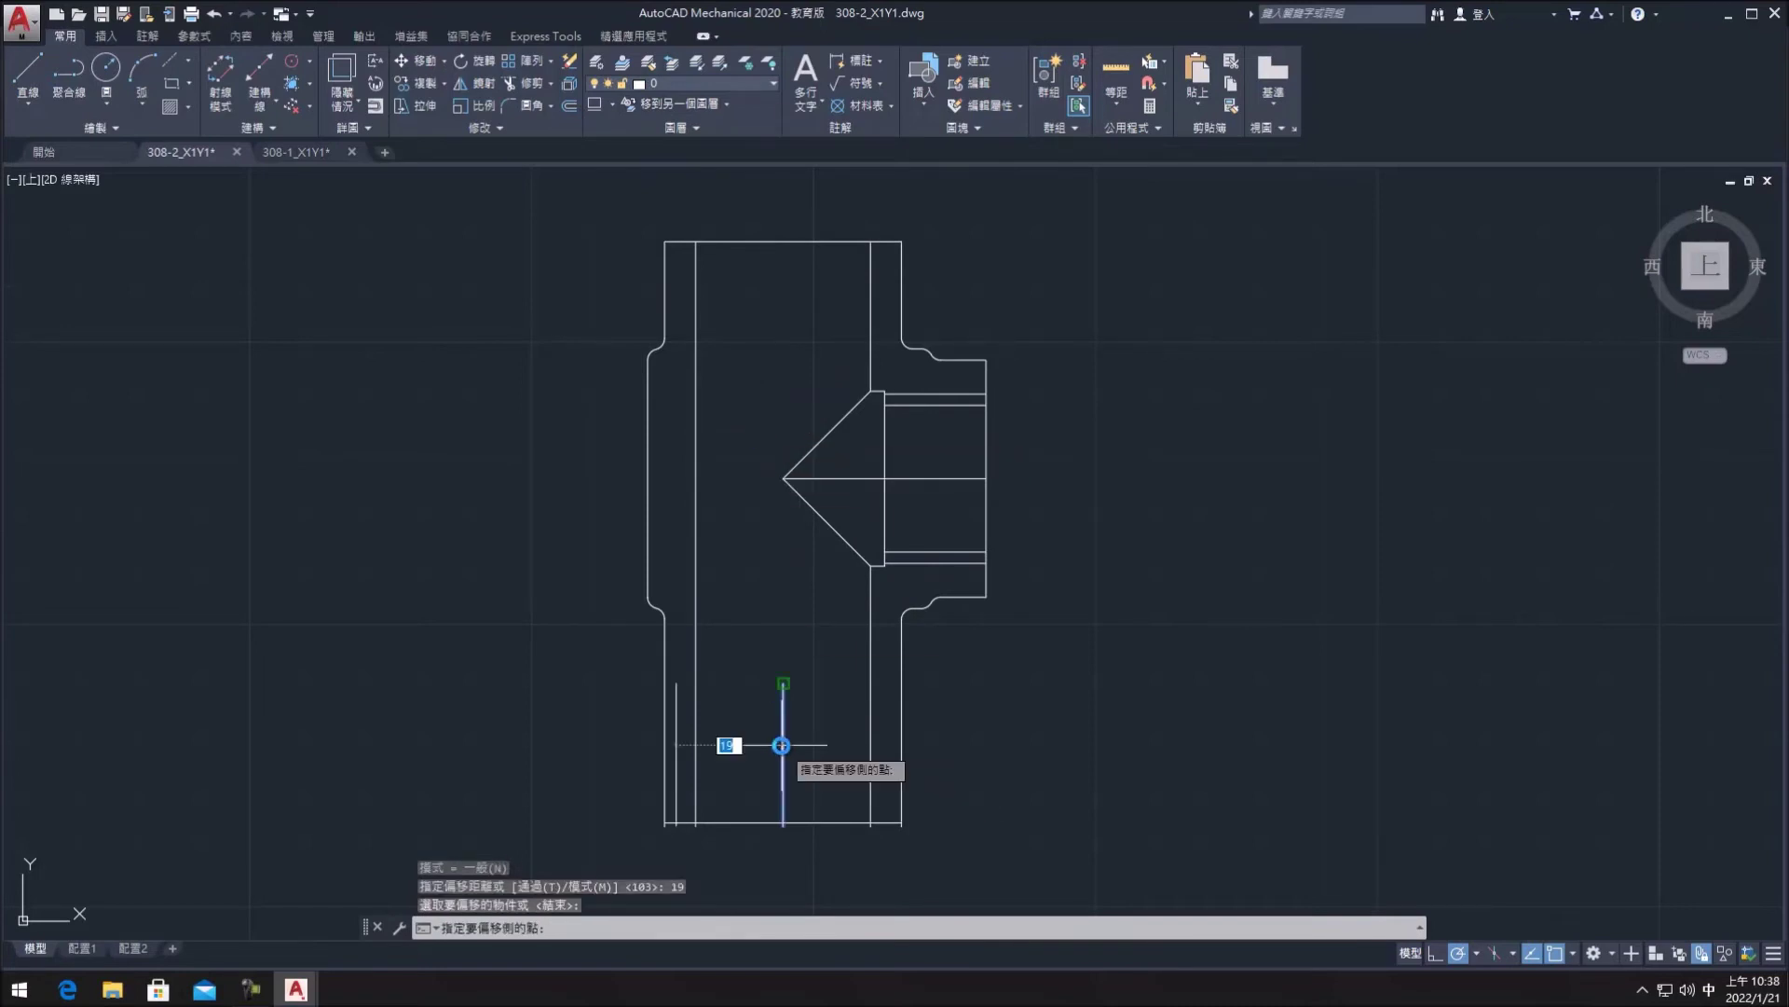
pyautogui.click(782, 755)
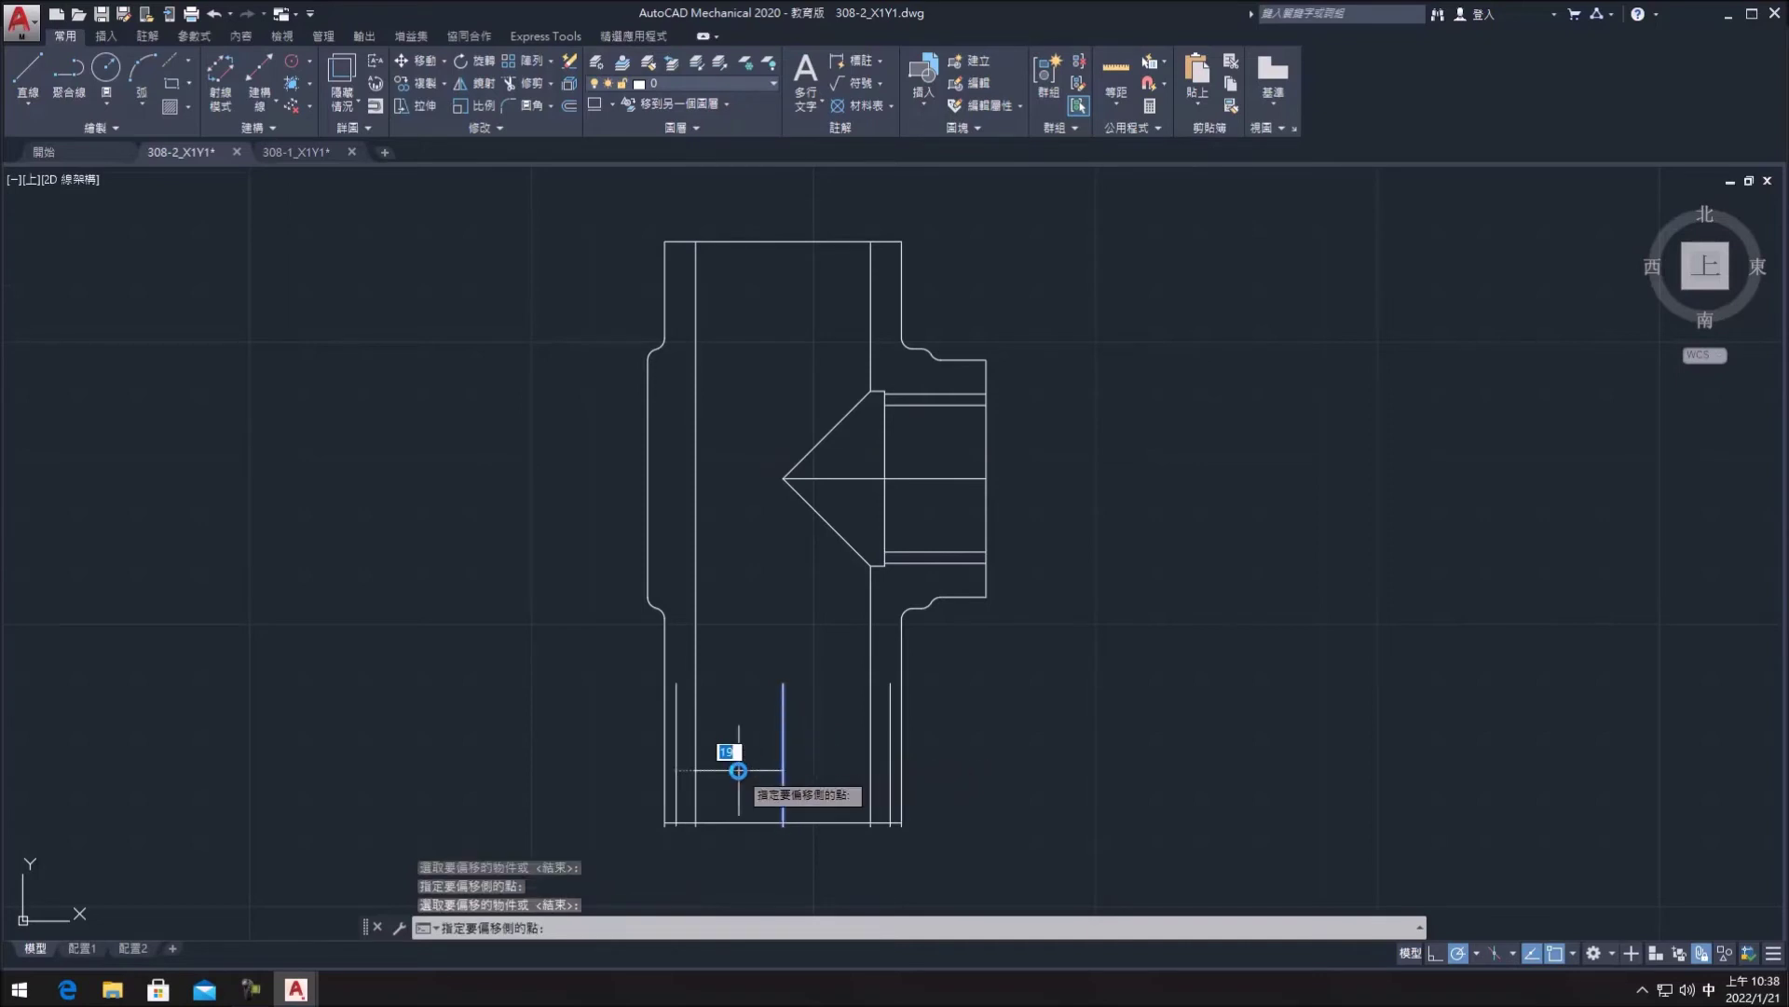
pyautogui.click(739, 770)
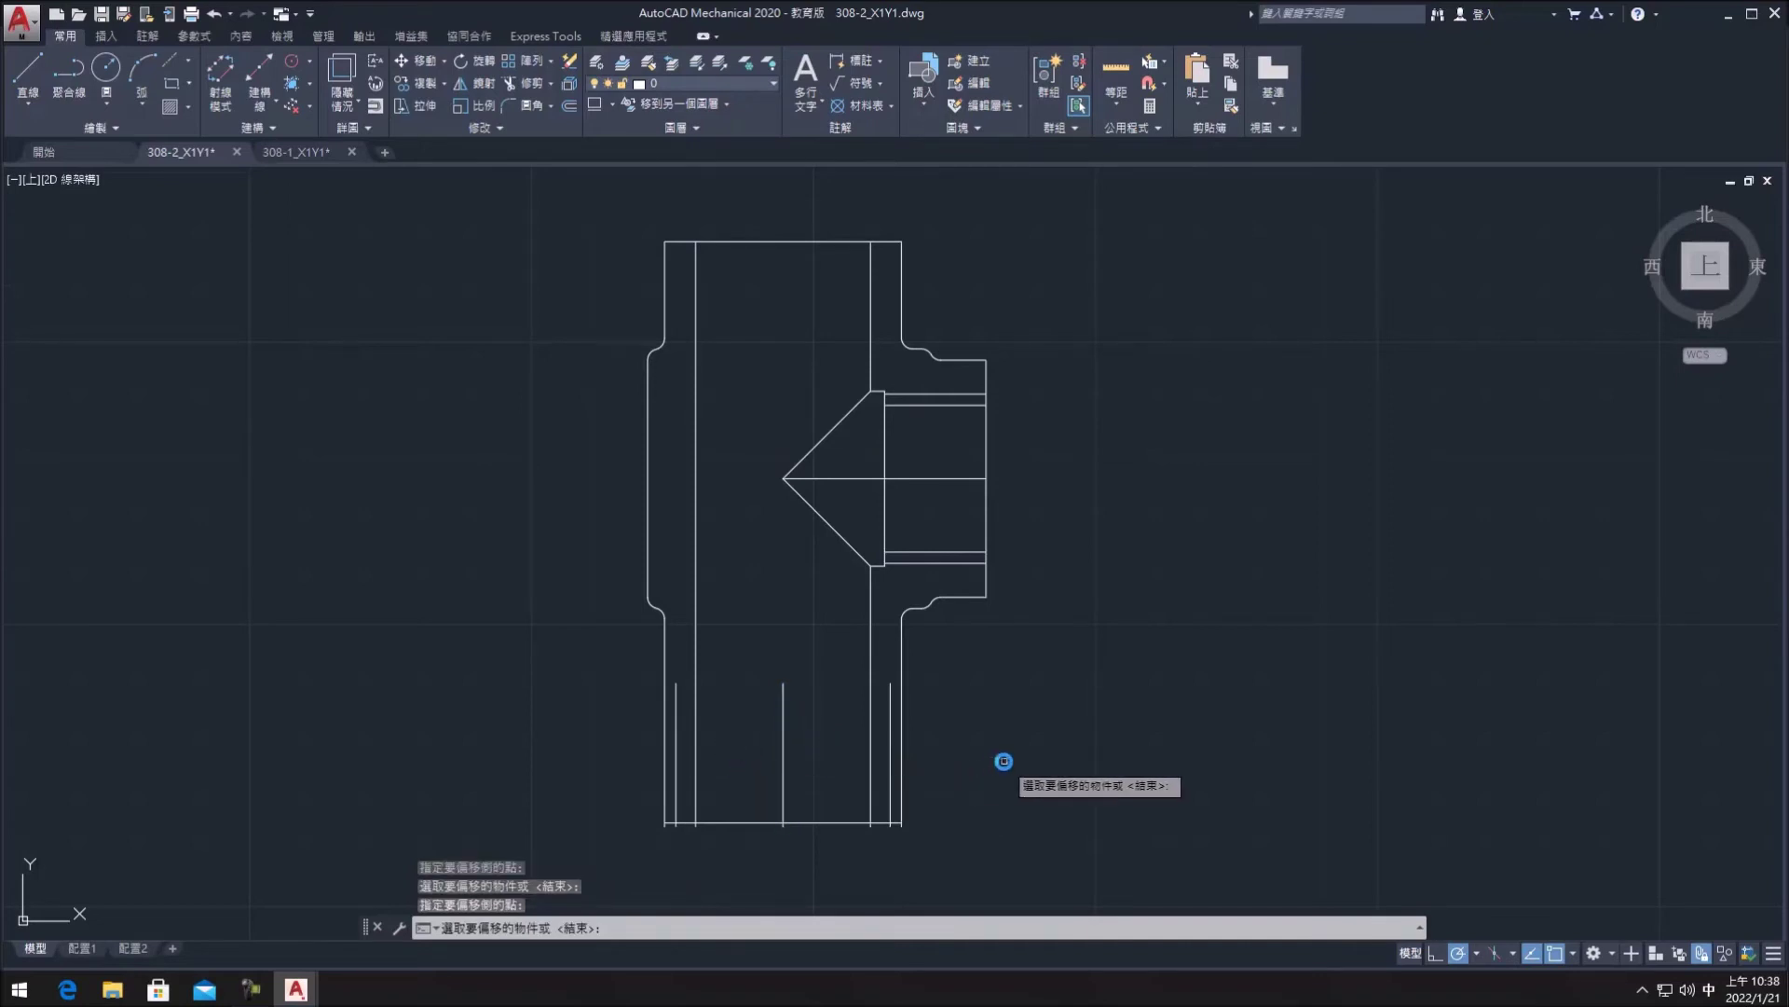
pyautogui.press('Return')
# - Offset the centre stub 24 to each side
pyautogui.press('Return')
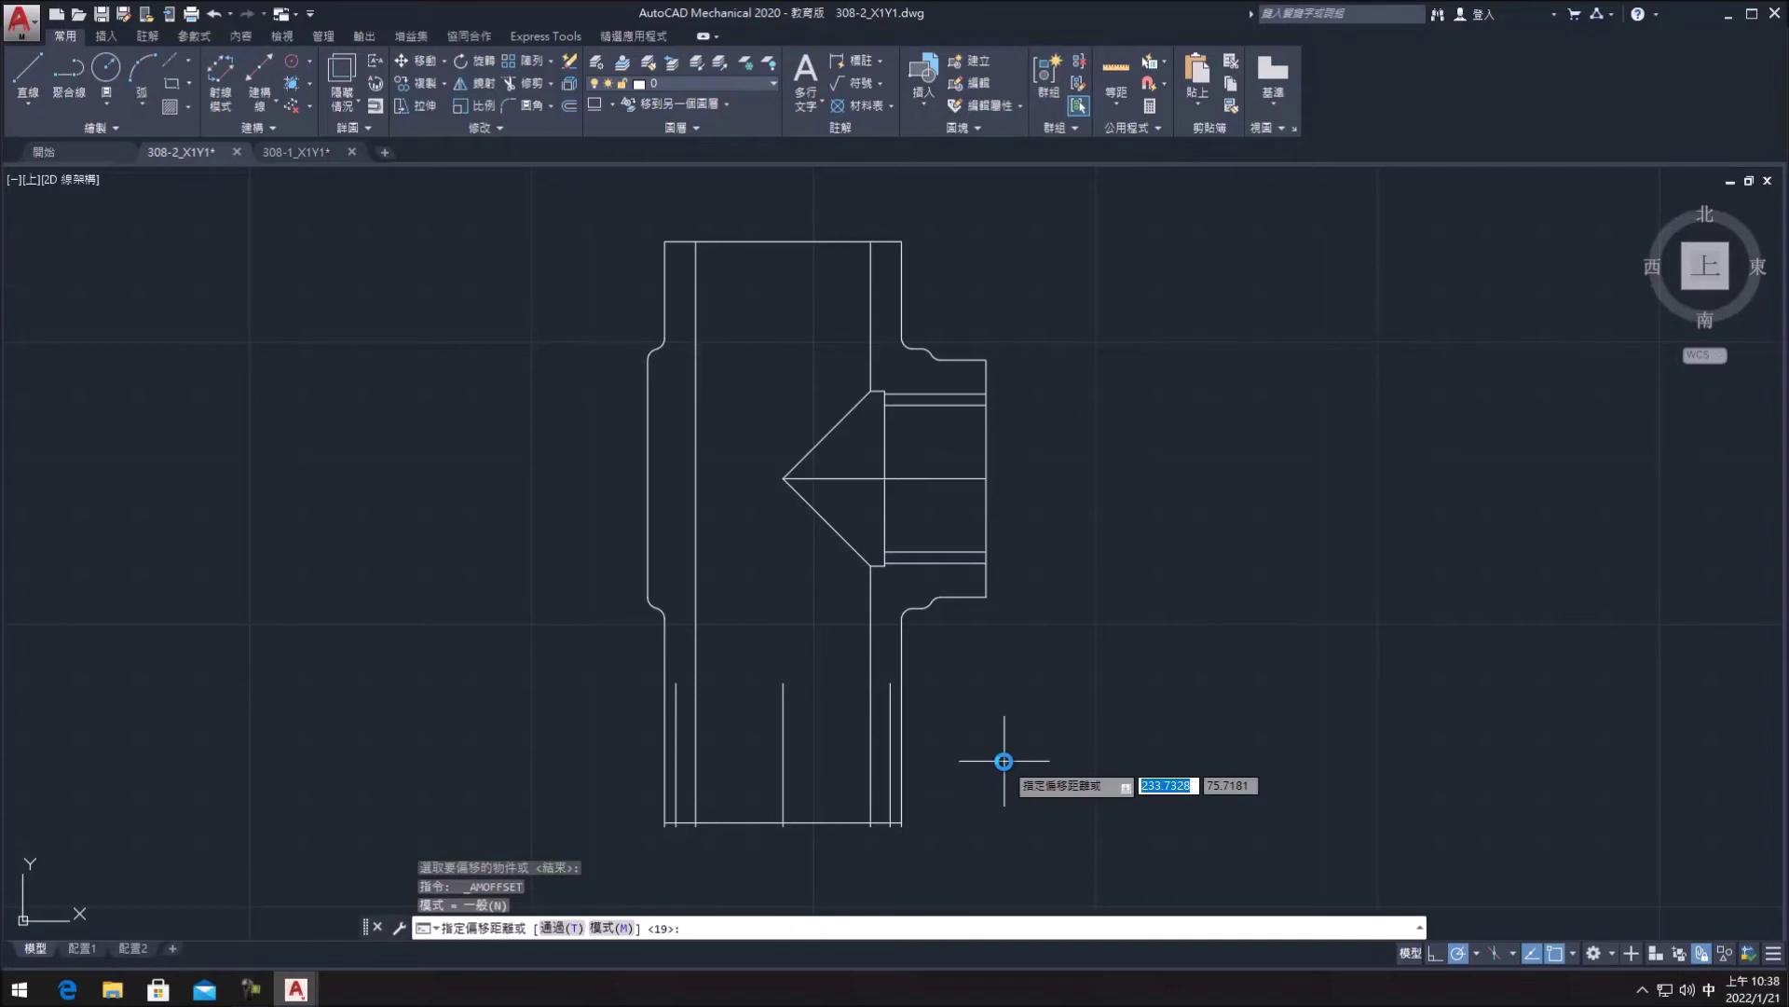
pyautogui.write('24')
pyautogui.press('Return')
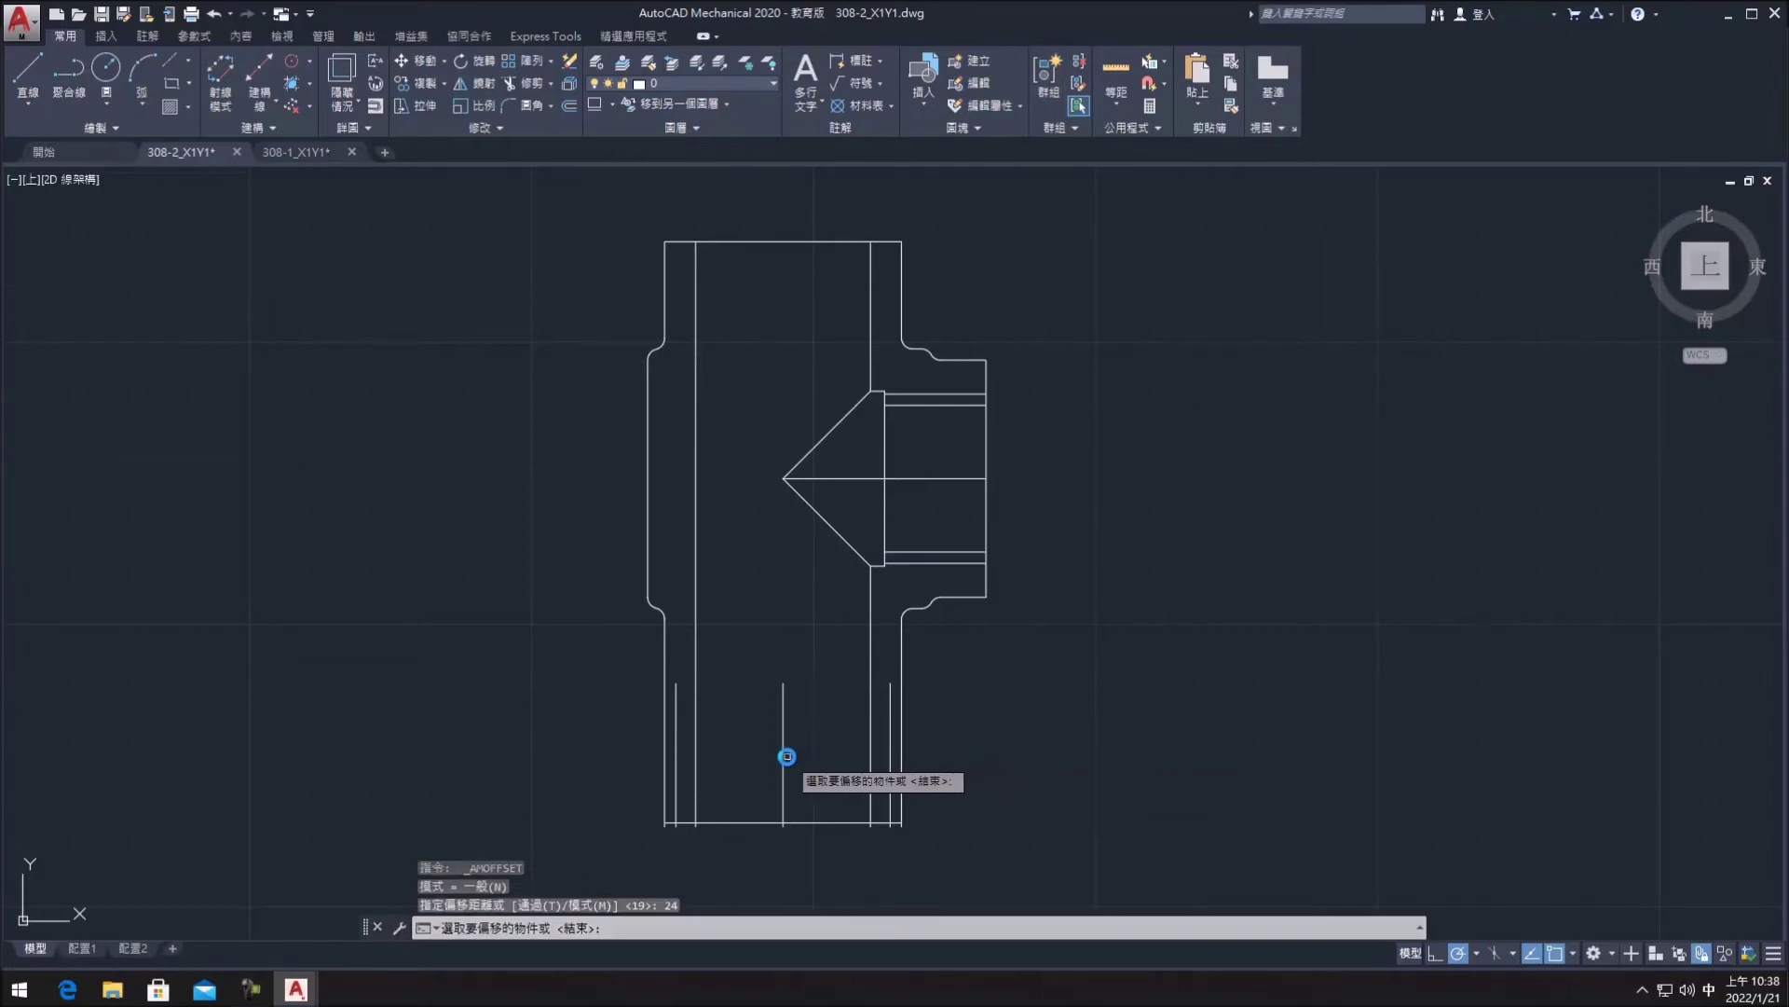
pyautogui.click(783, 754)
pyautogui.click(858, 739)
pyautogui.click(781, 747)
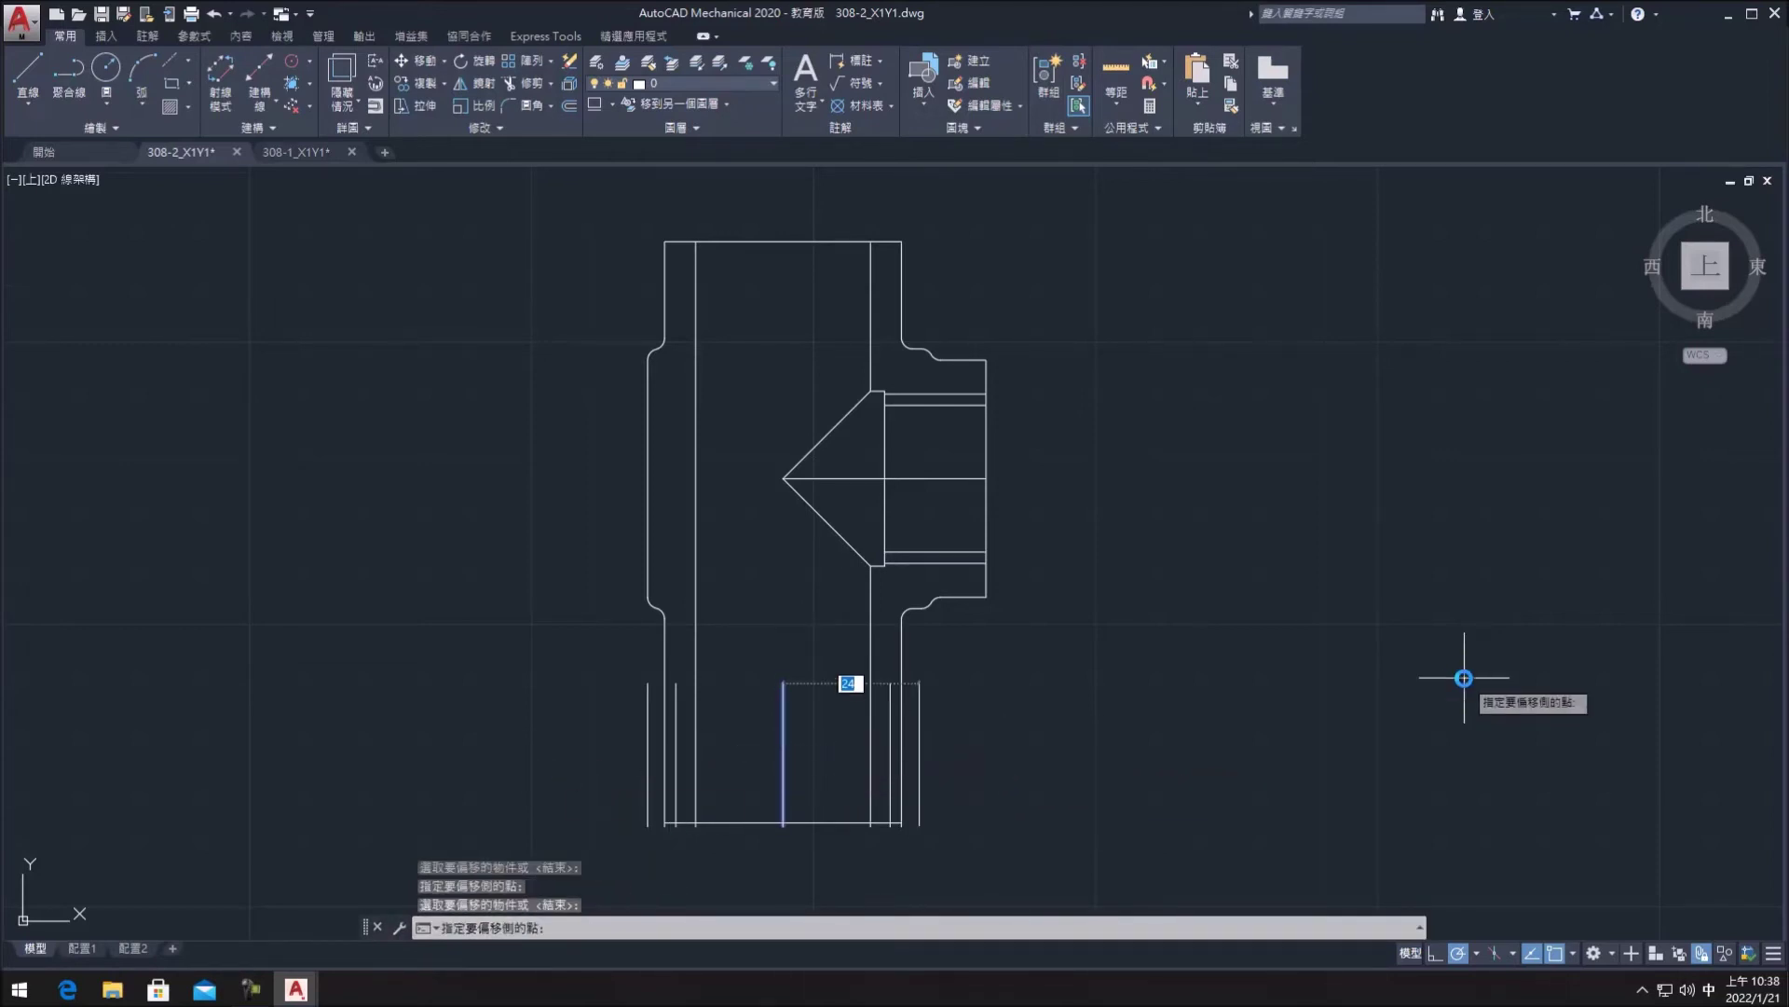
pyautogui.click(1339, 705)
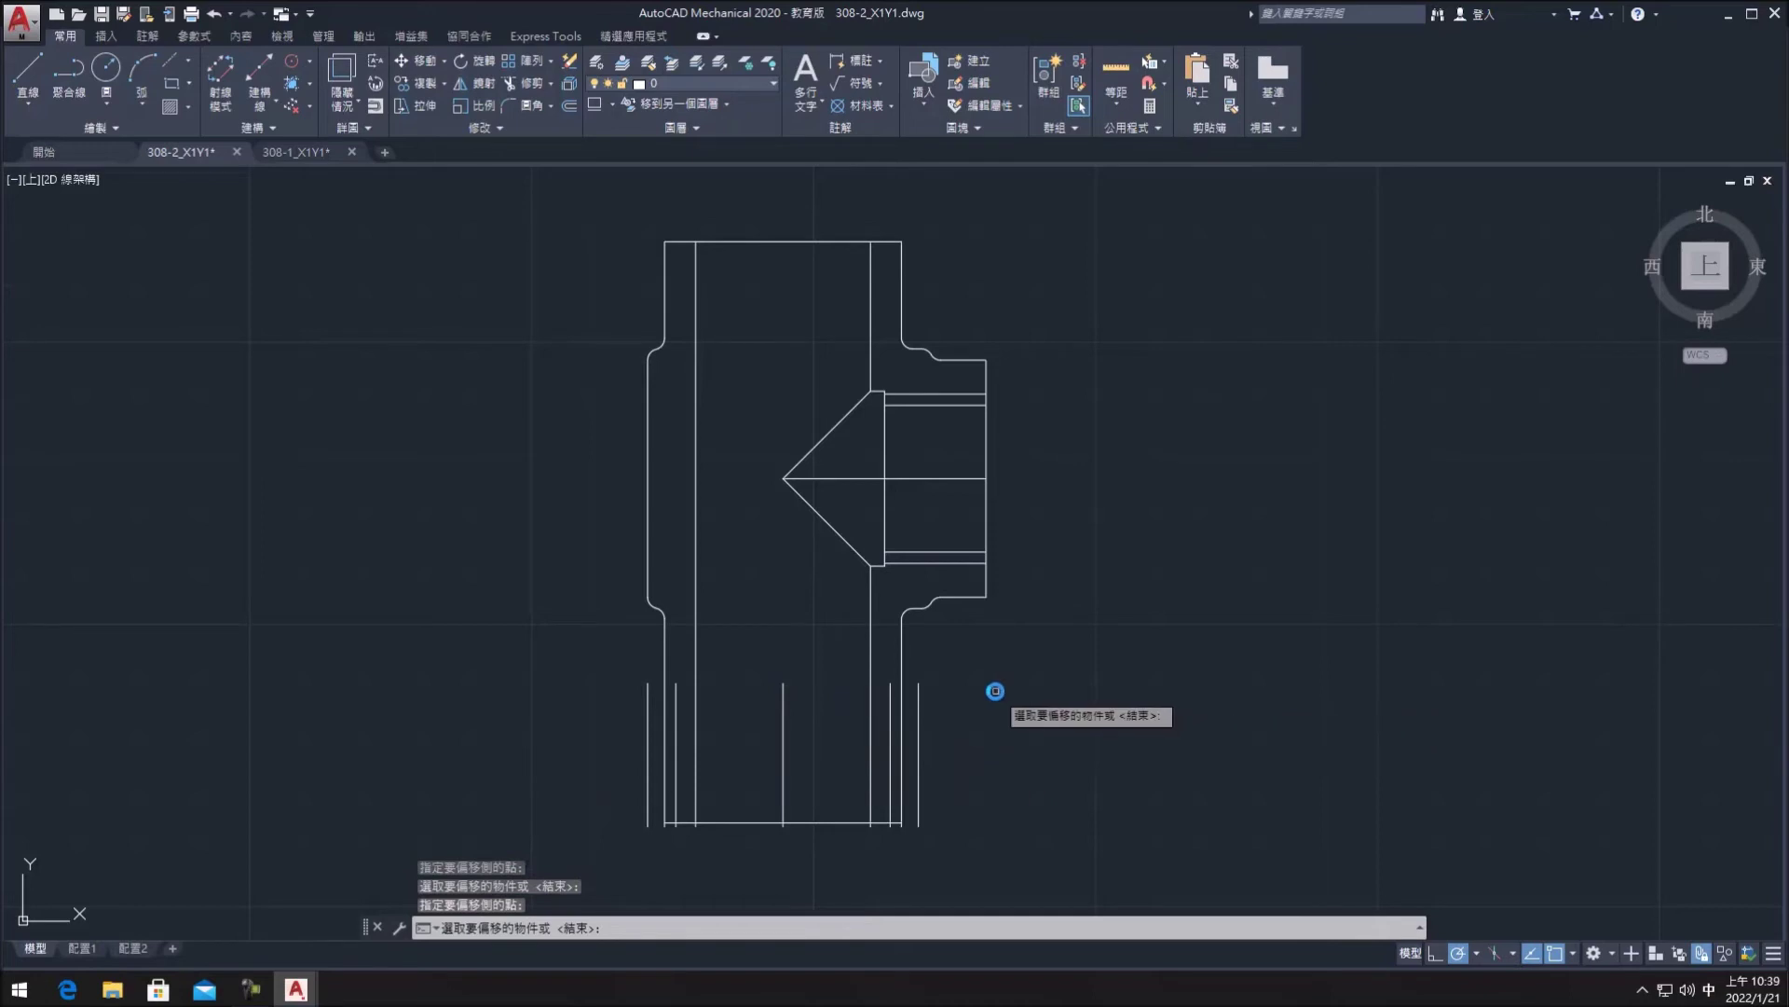
pyautogui.press('Return')
pyautogui.press('Return')
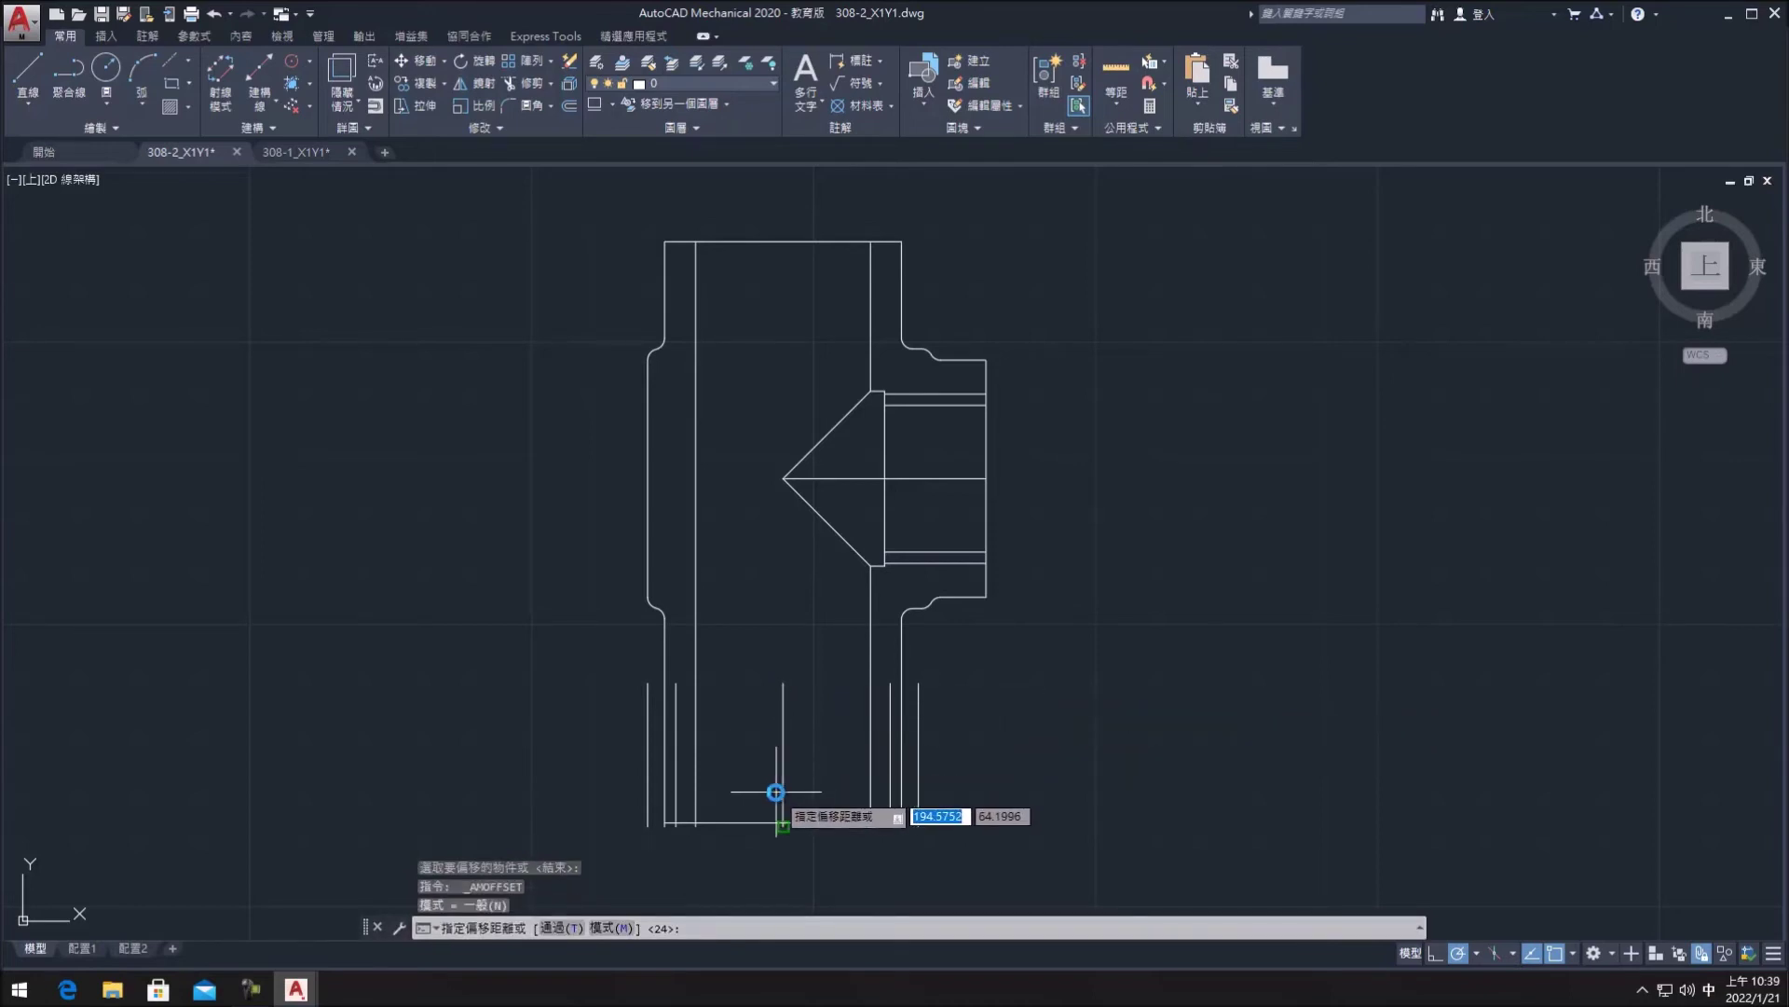
# - Offset the centre stub 17.65 to both sides after a rejected first entry
pyautogui.write('35.3/2')
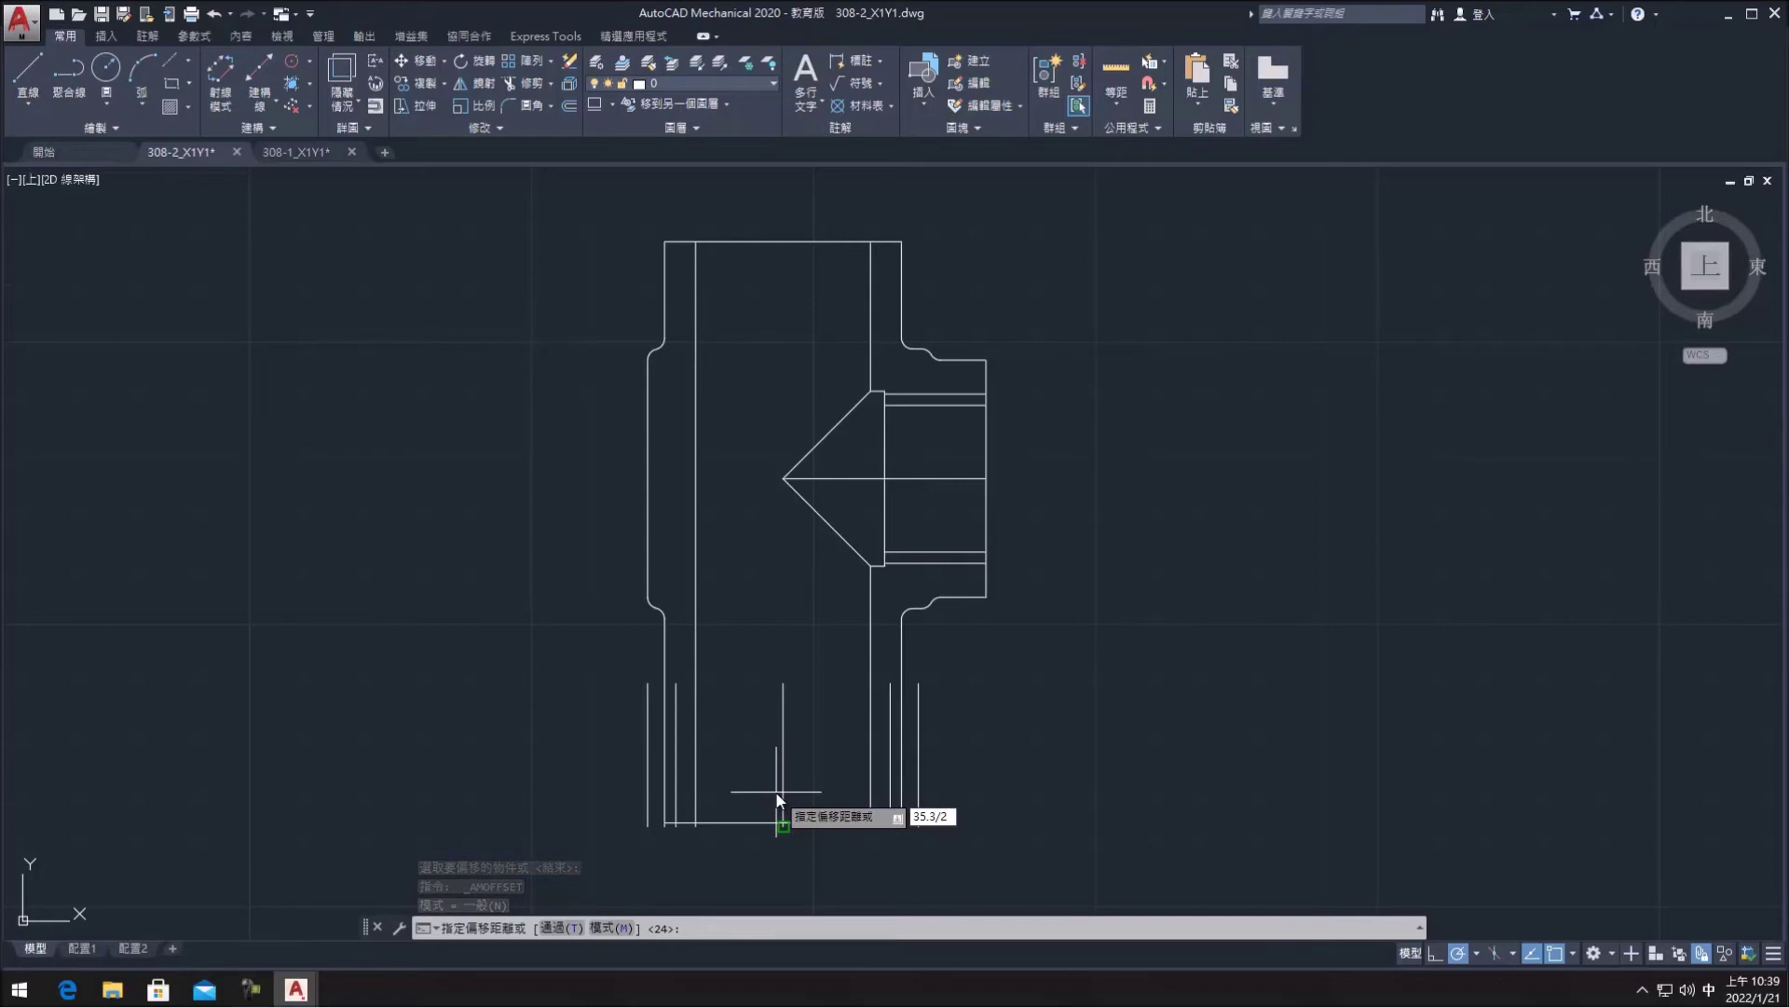
pyautogui.press('Return')
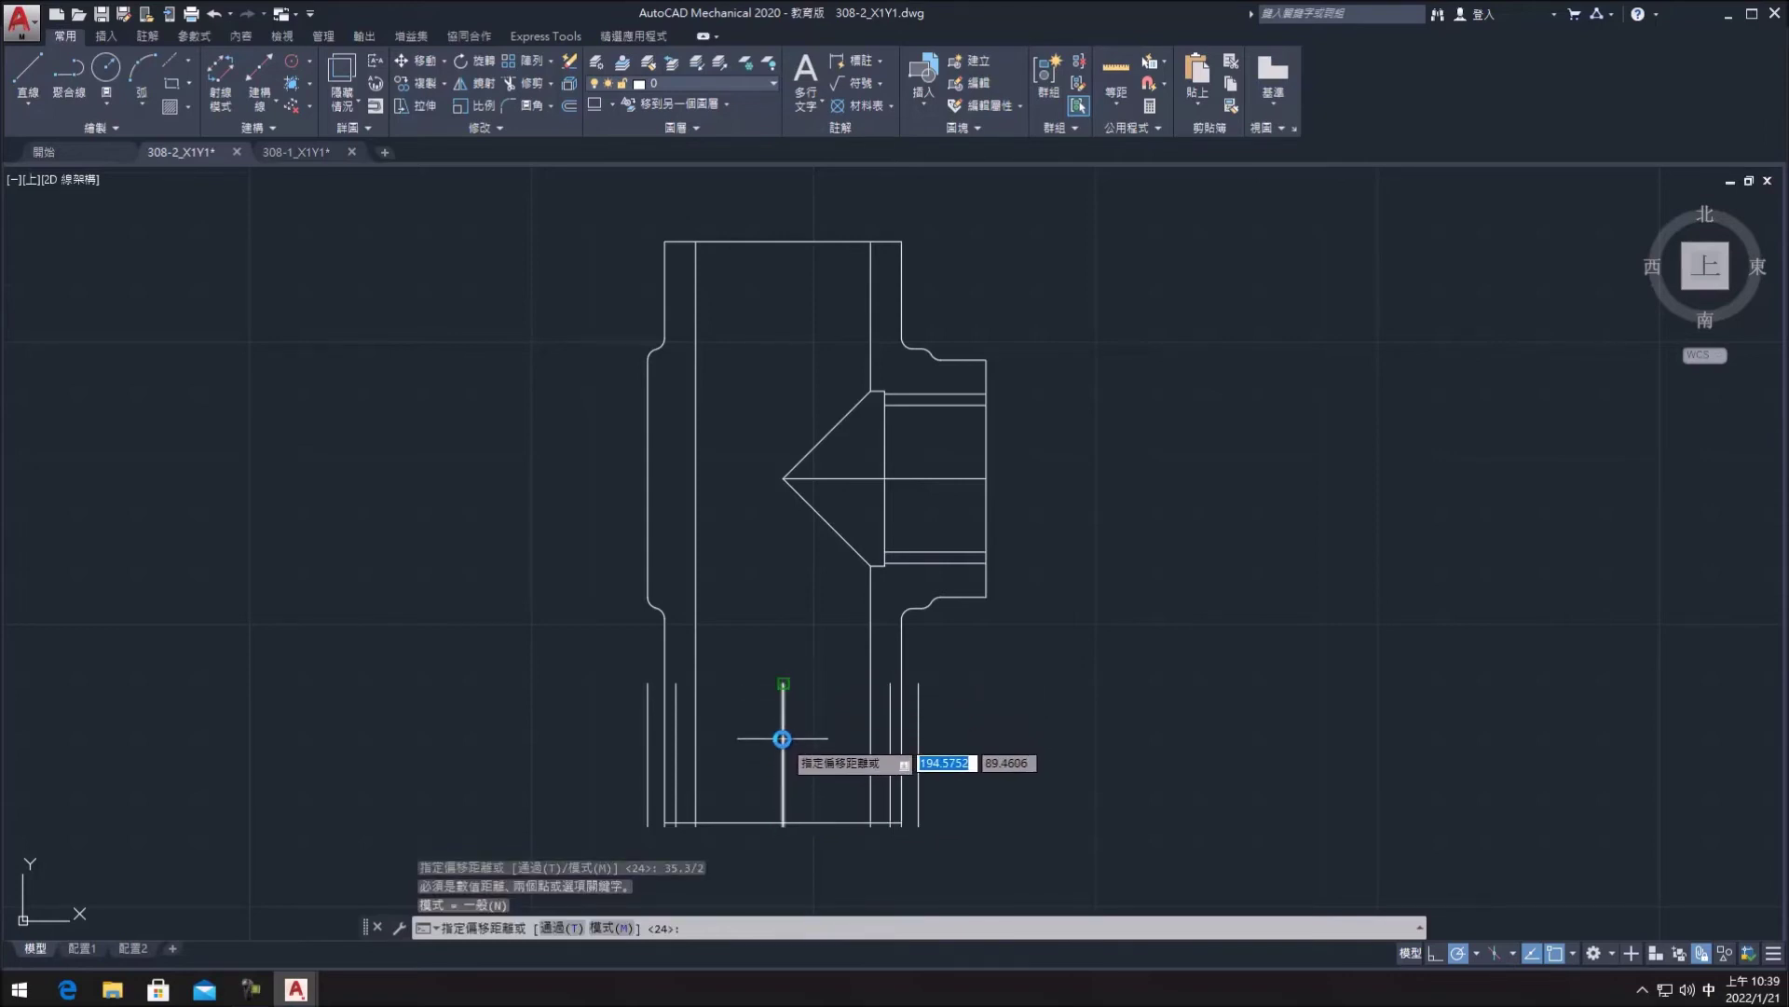
pyautogui.press('Escape')
pyautogui.click(569, 106)
pyautogui.write('17.65')
pyautogui.press('Return')
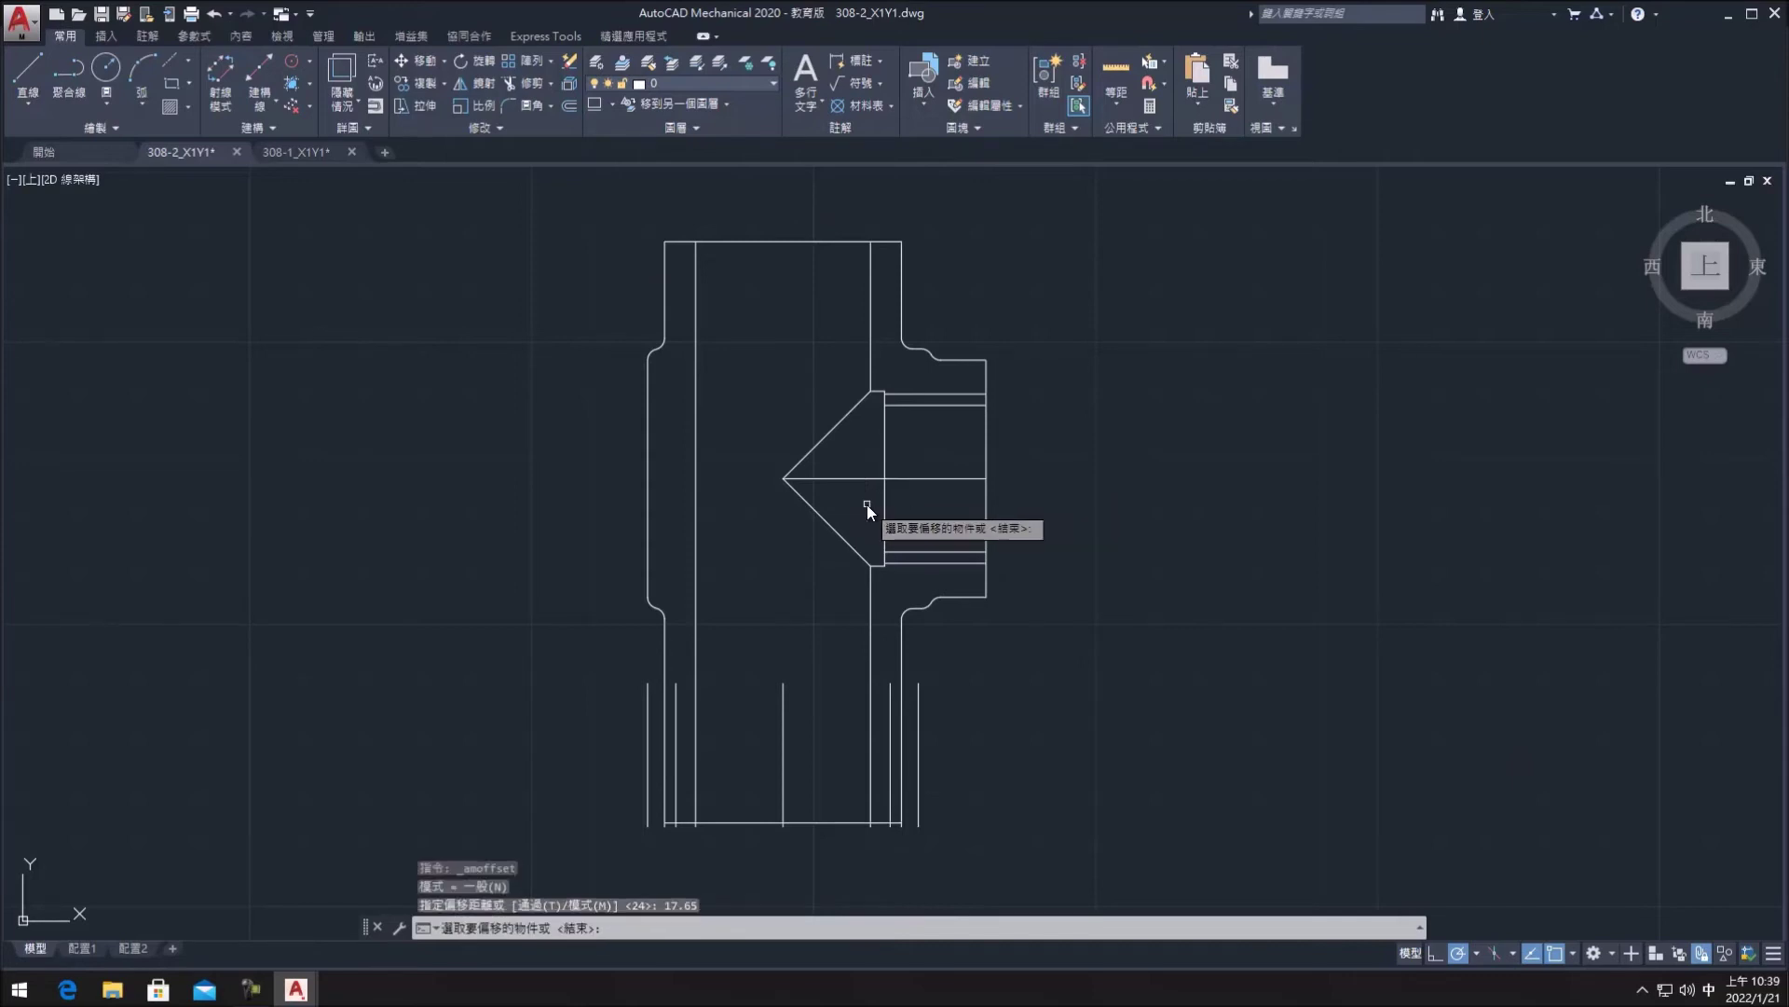
pyautogui.click(783, 741)
pyautogui.click(783, 741)
pyautogui.click(848, 745)
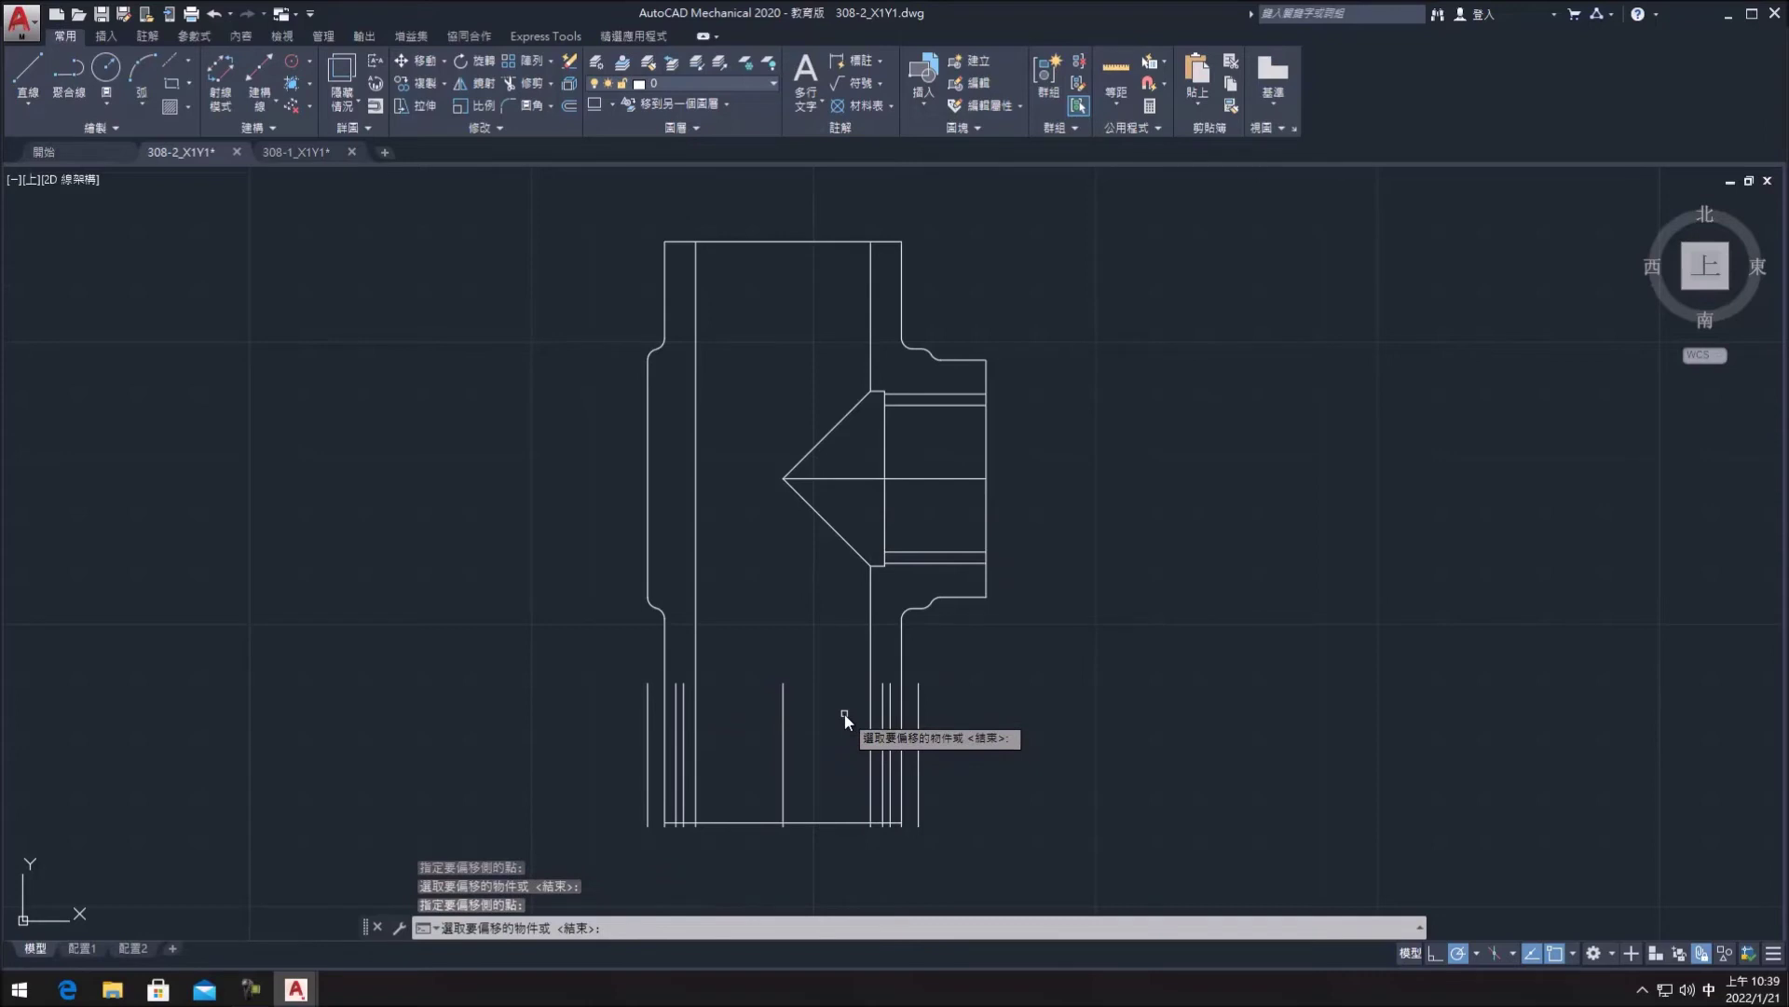
pyautogui.press('Return')
pyautogui.press('Return')
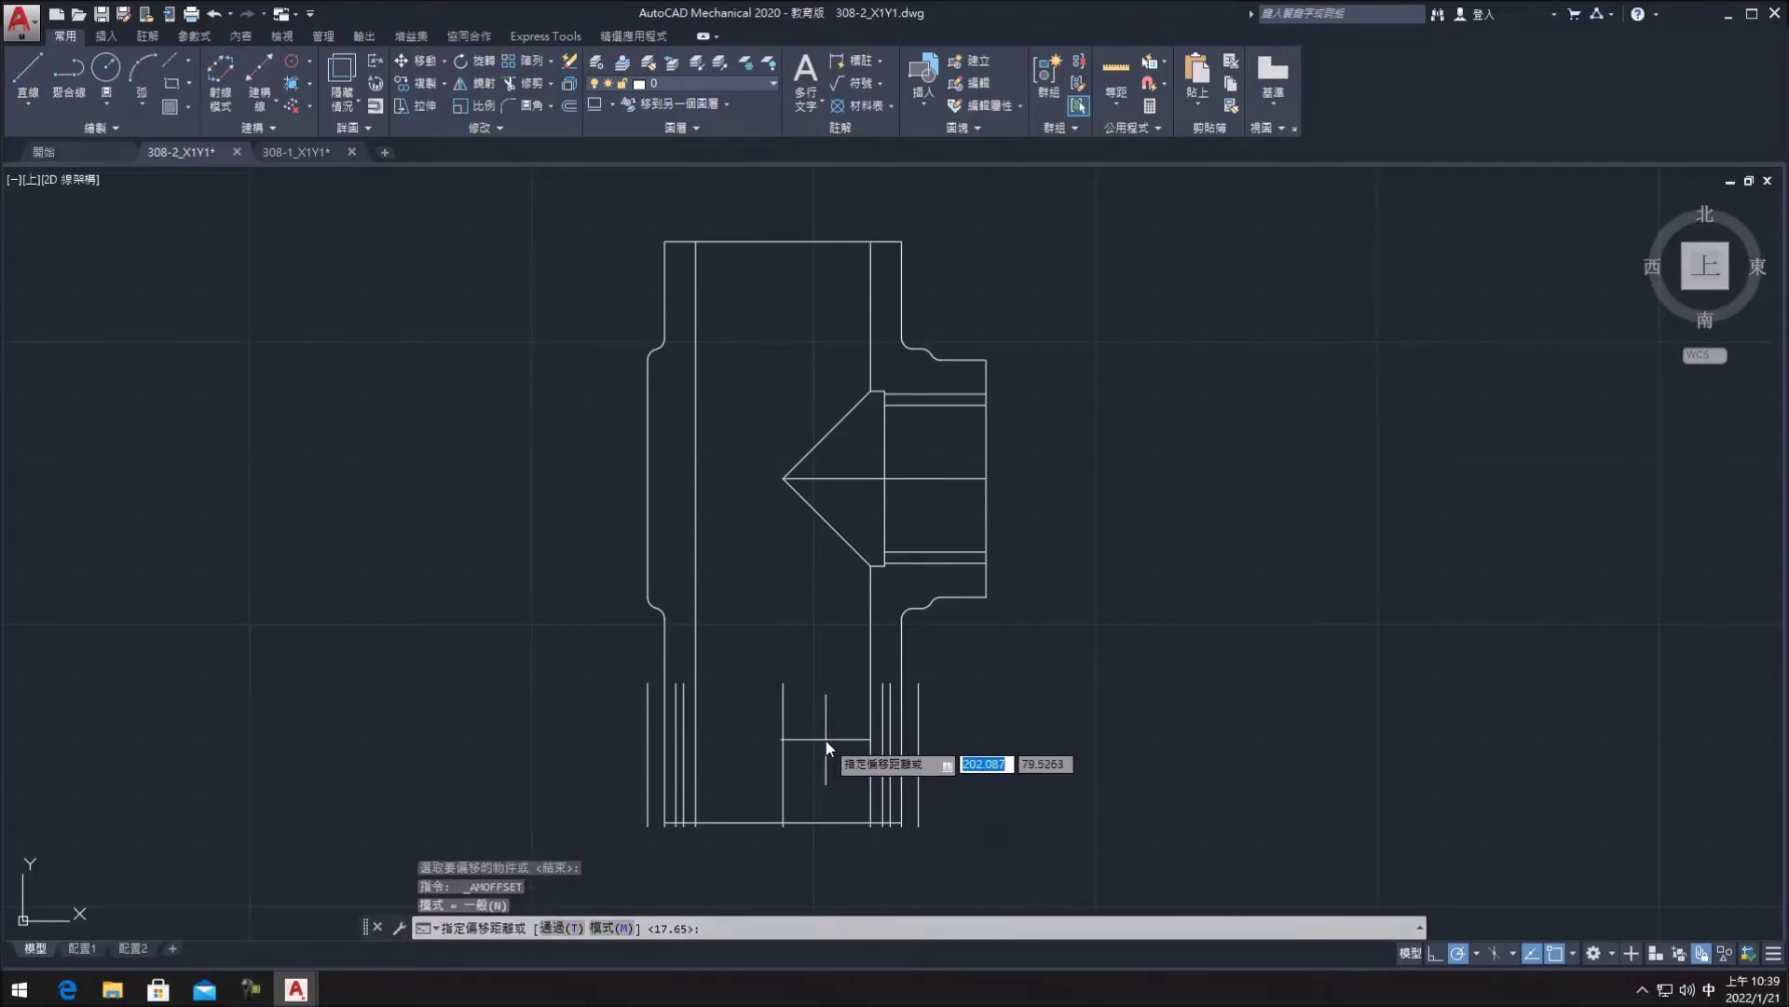
# - Offset the bottom edge 18 upward
pyautogui.write('18')
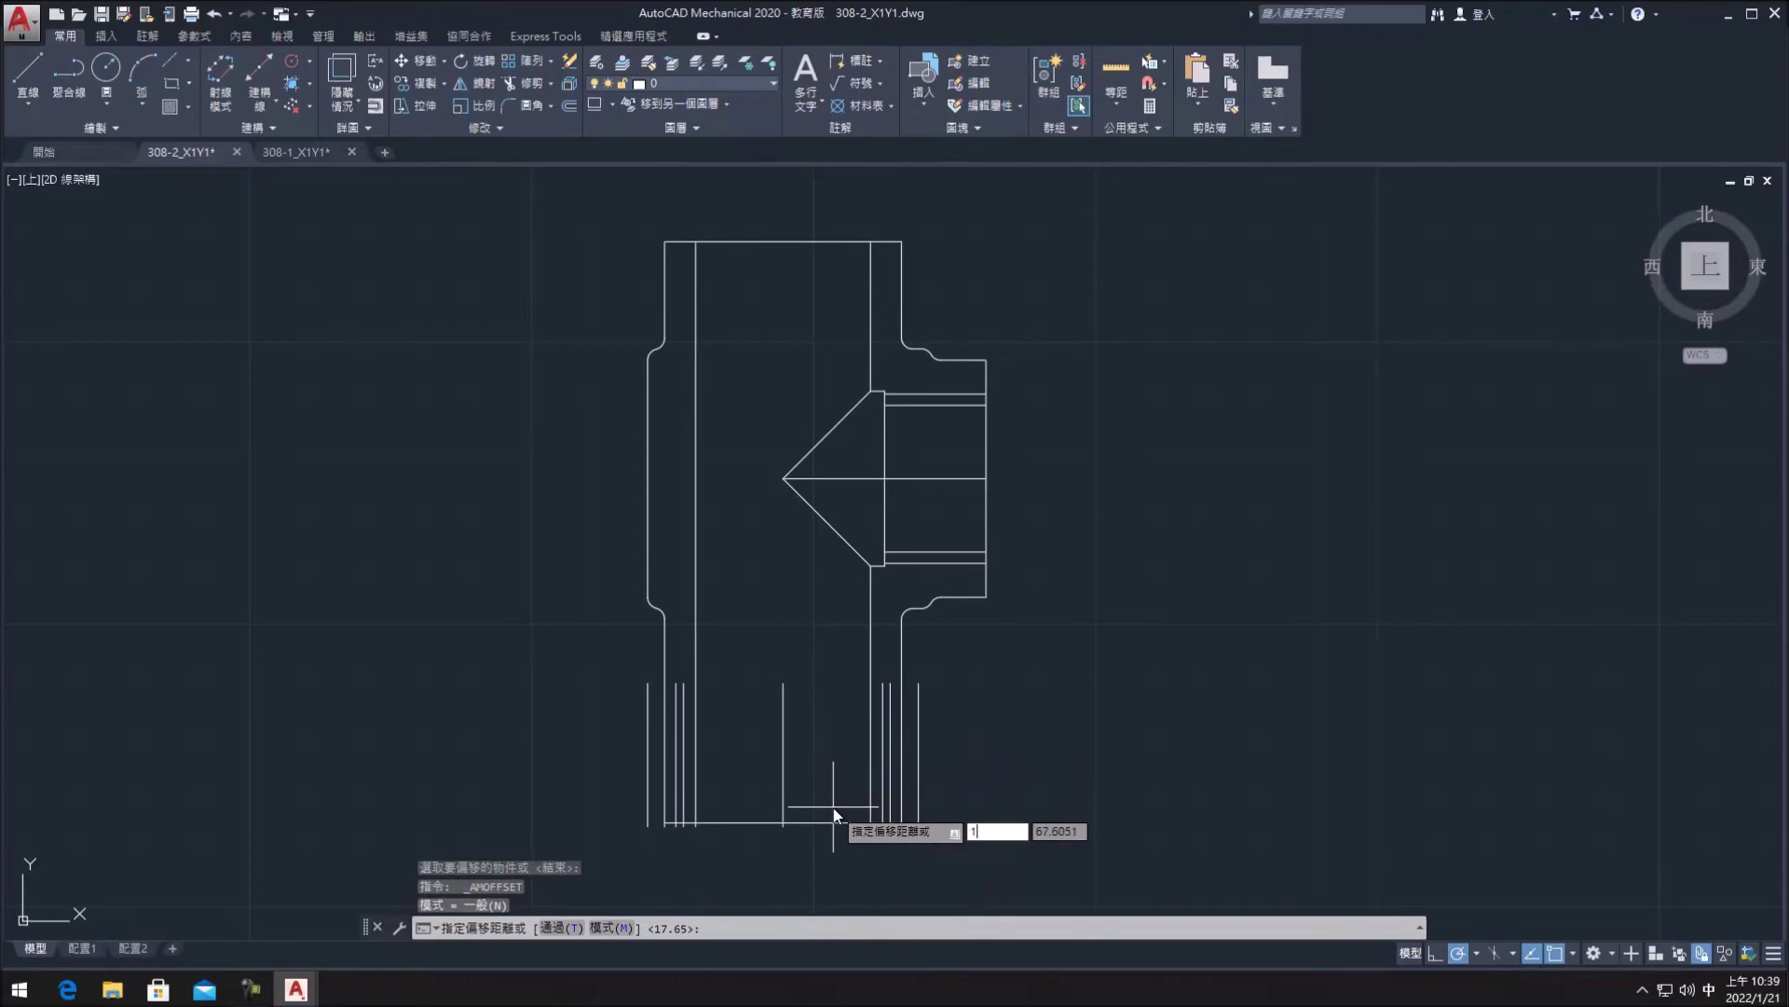
pyautogui.press('Return')
pyautogui.click(821, 819)
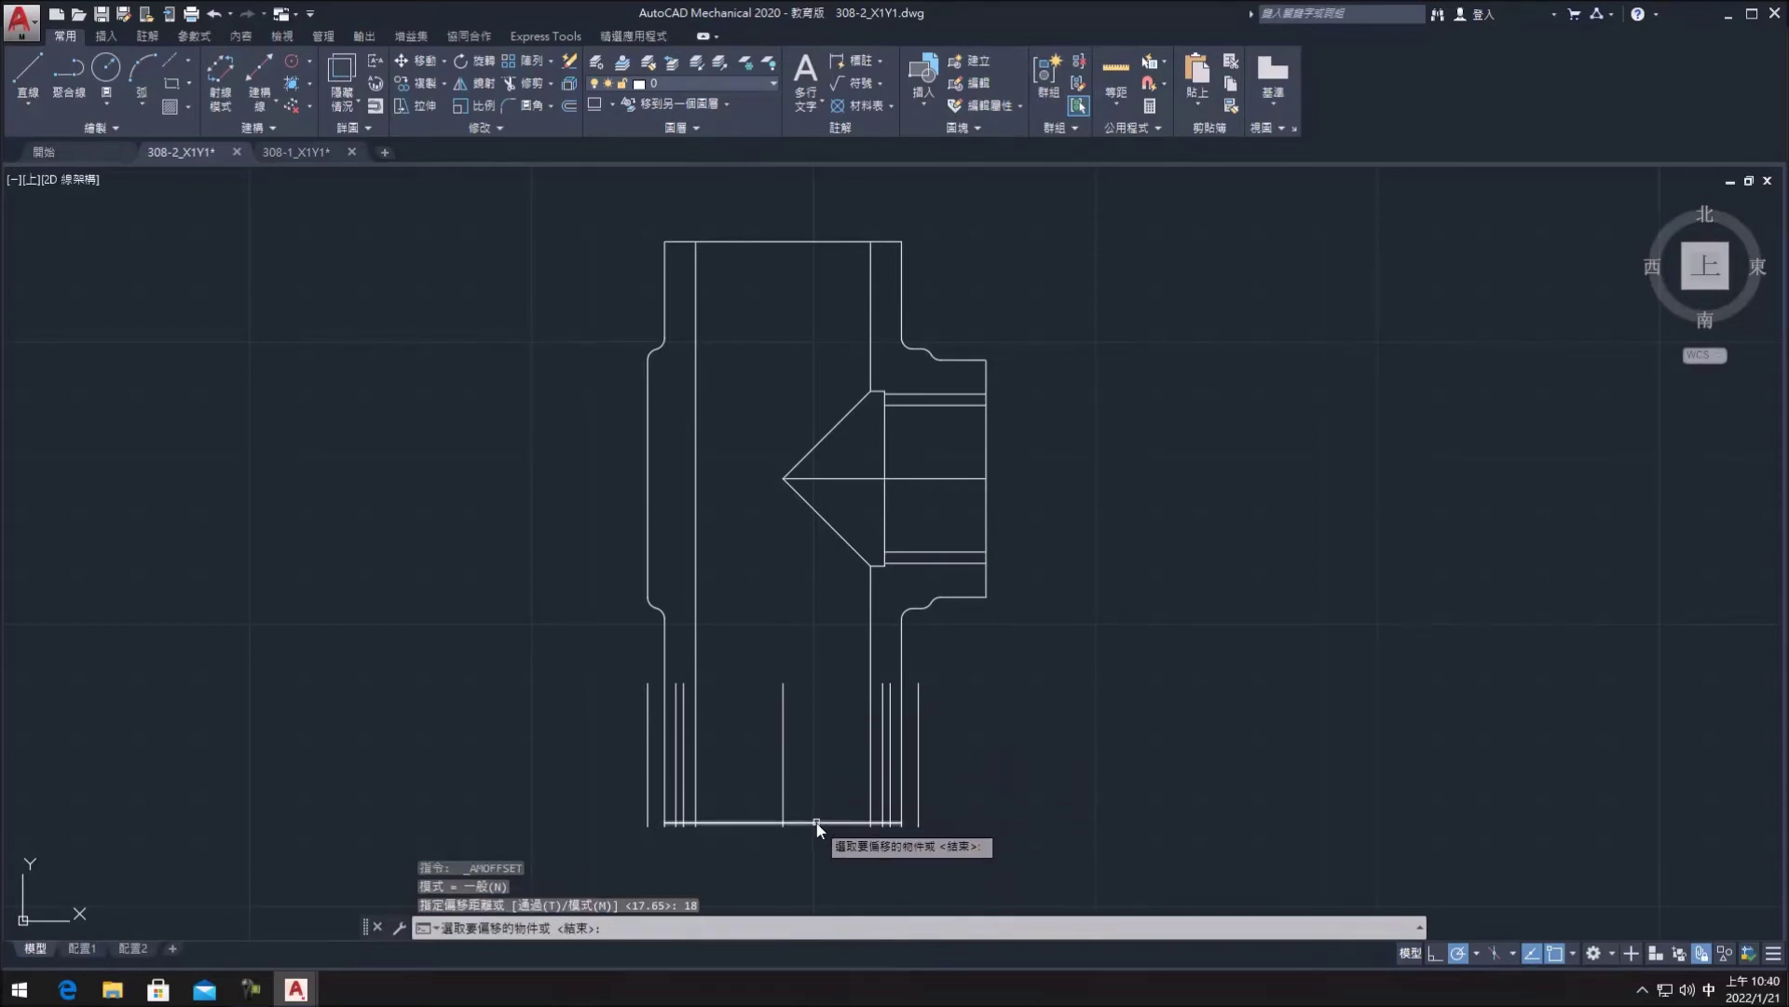
pyautogui.click(819, 745)
pyautogui.press('Return')
pyautogui.press('Return')
# - Offset that new line 10 upward and 4 downward
pyautogui.write('10')
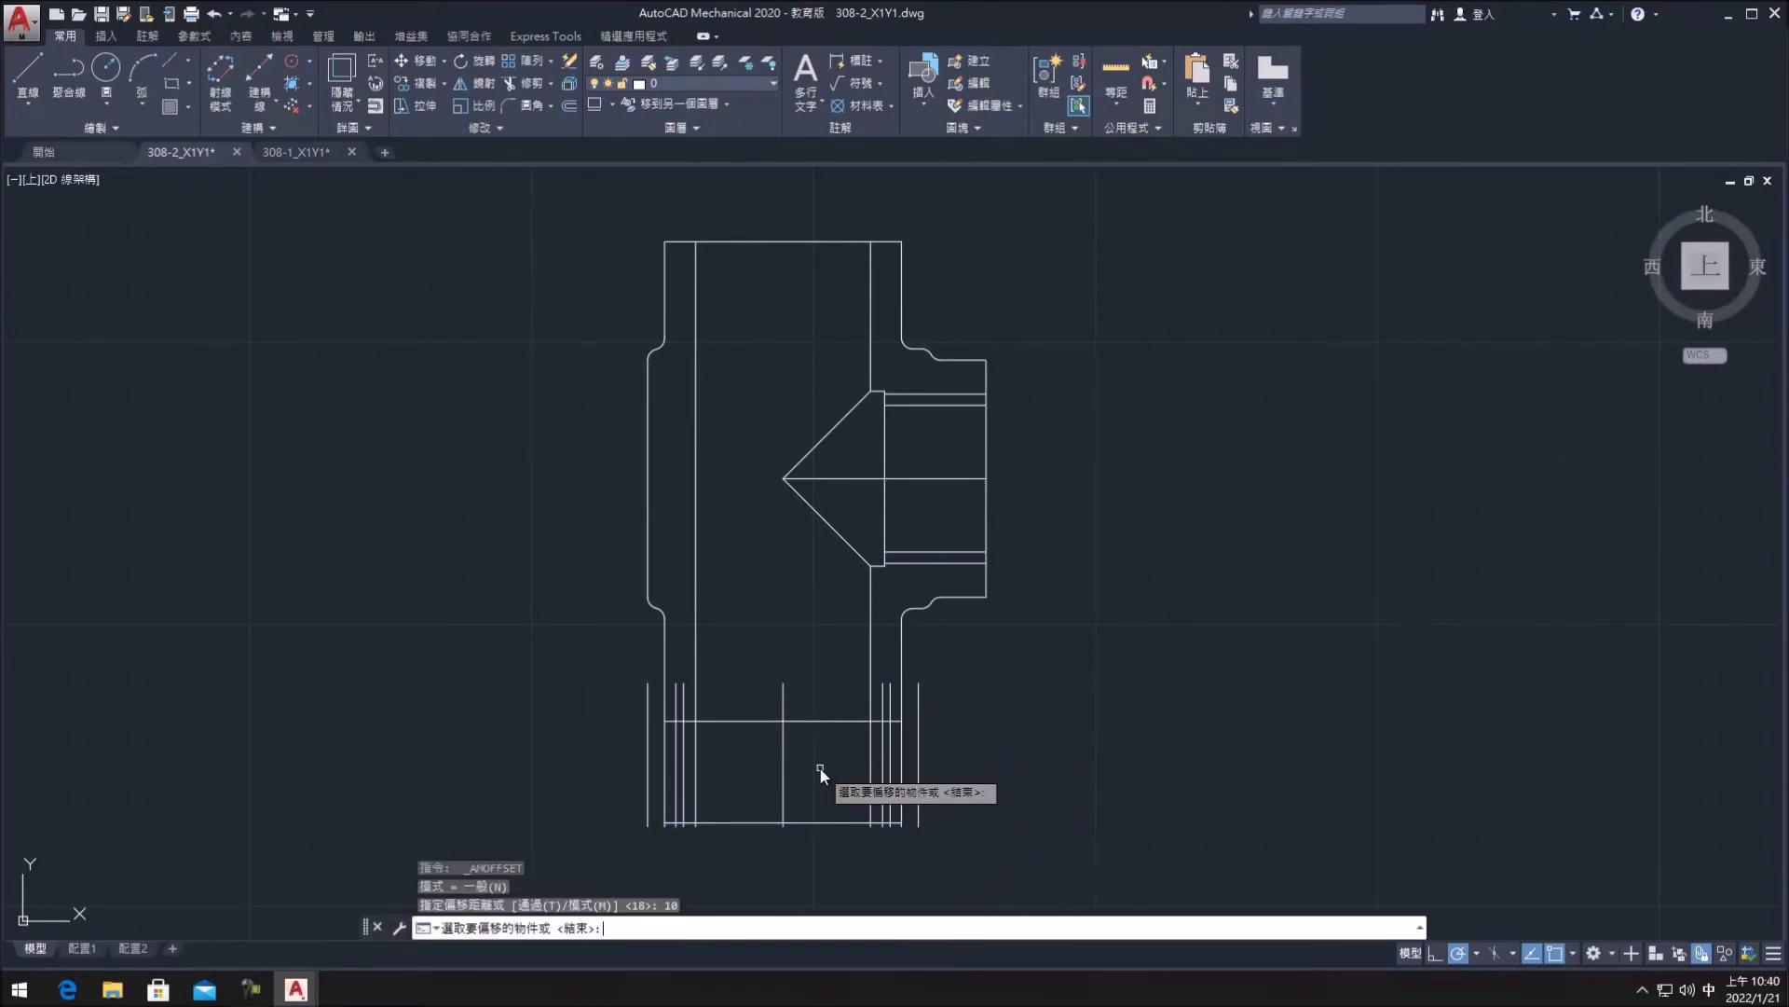
pyautogui.press('Return')
pyautogui.click(807, 724)
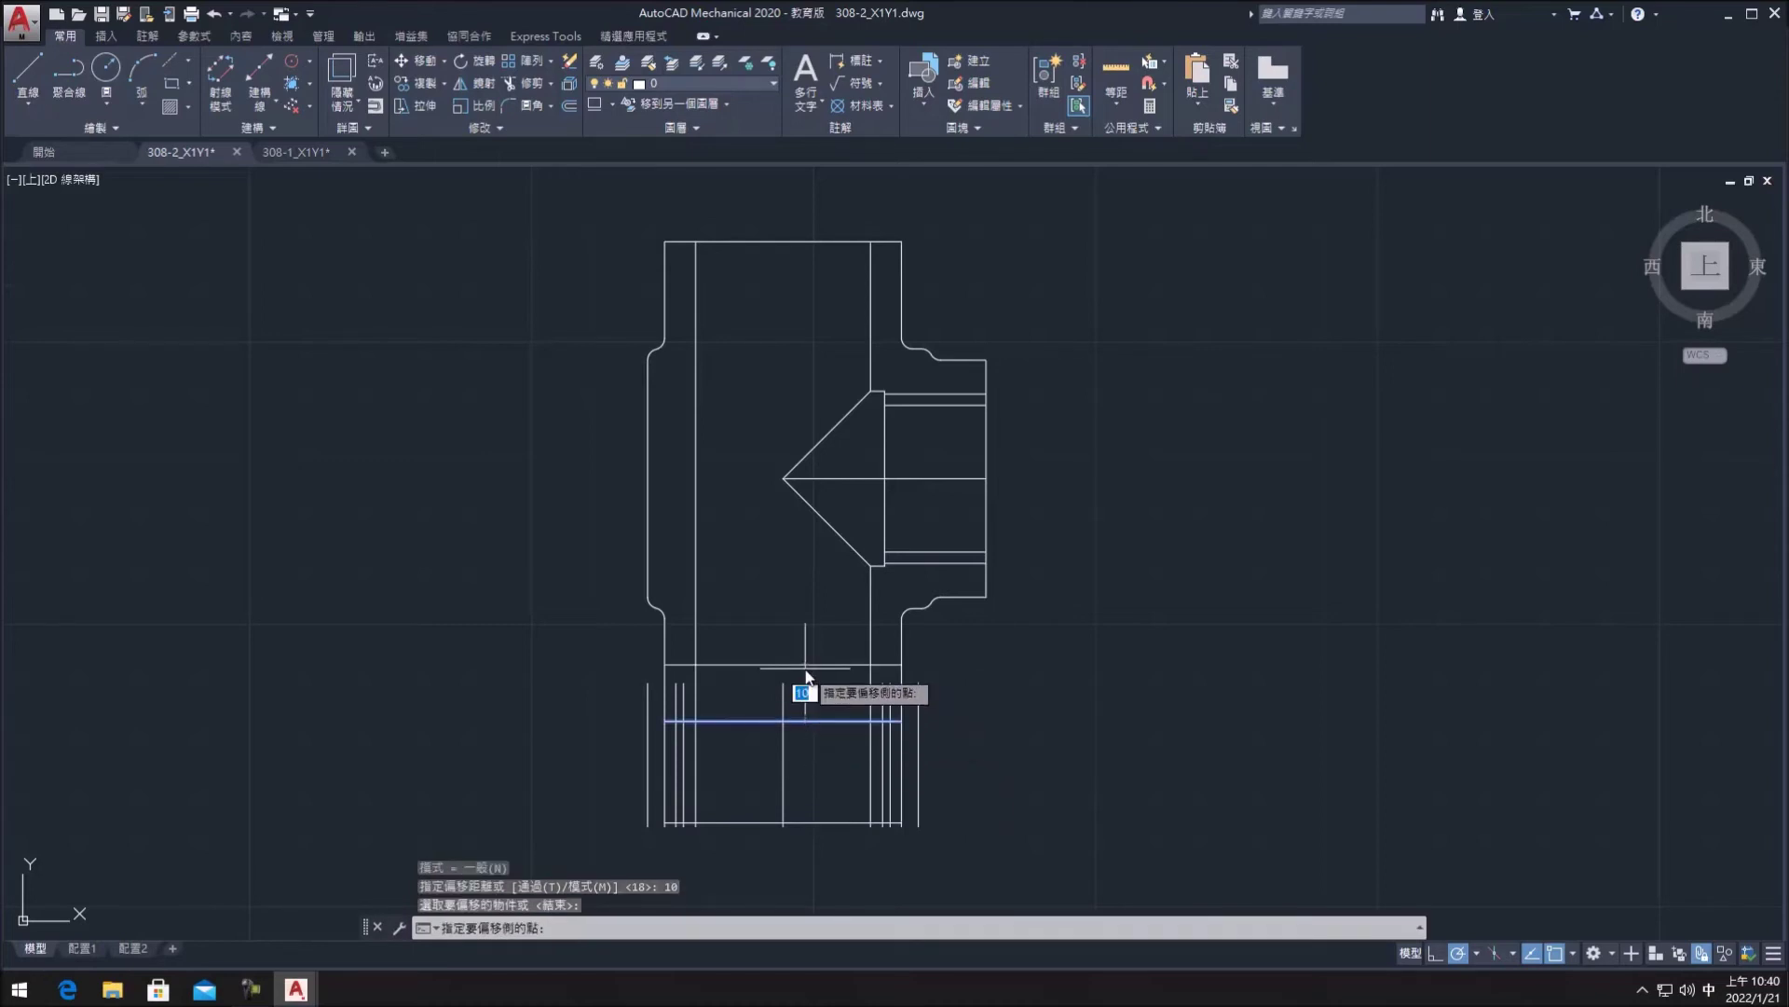
pyautogui.click(807, 672)
pyautogui.press('Return')
pyautogui.press('Return')
pyautogui.write('4')
pyautogui.press('Return')
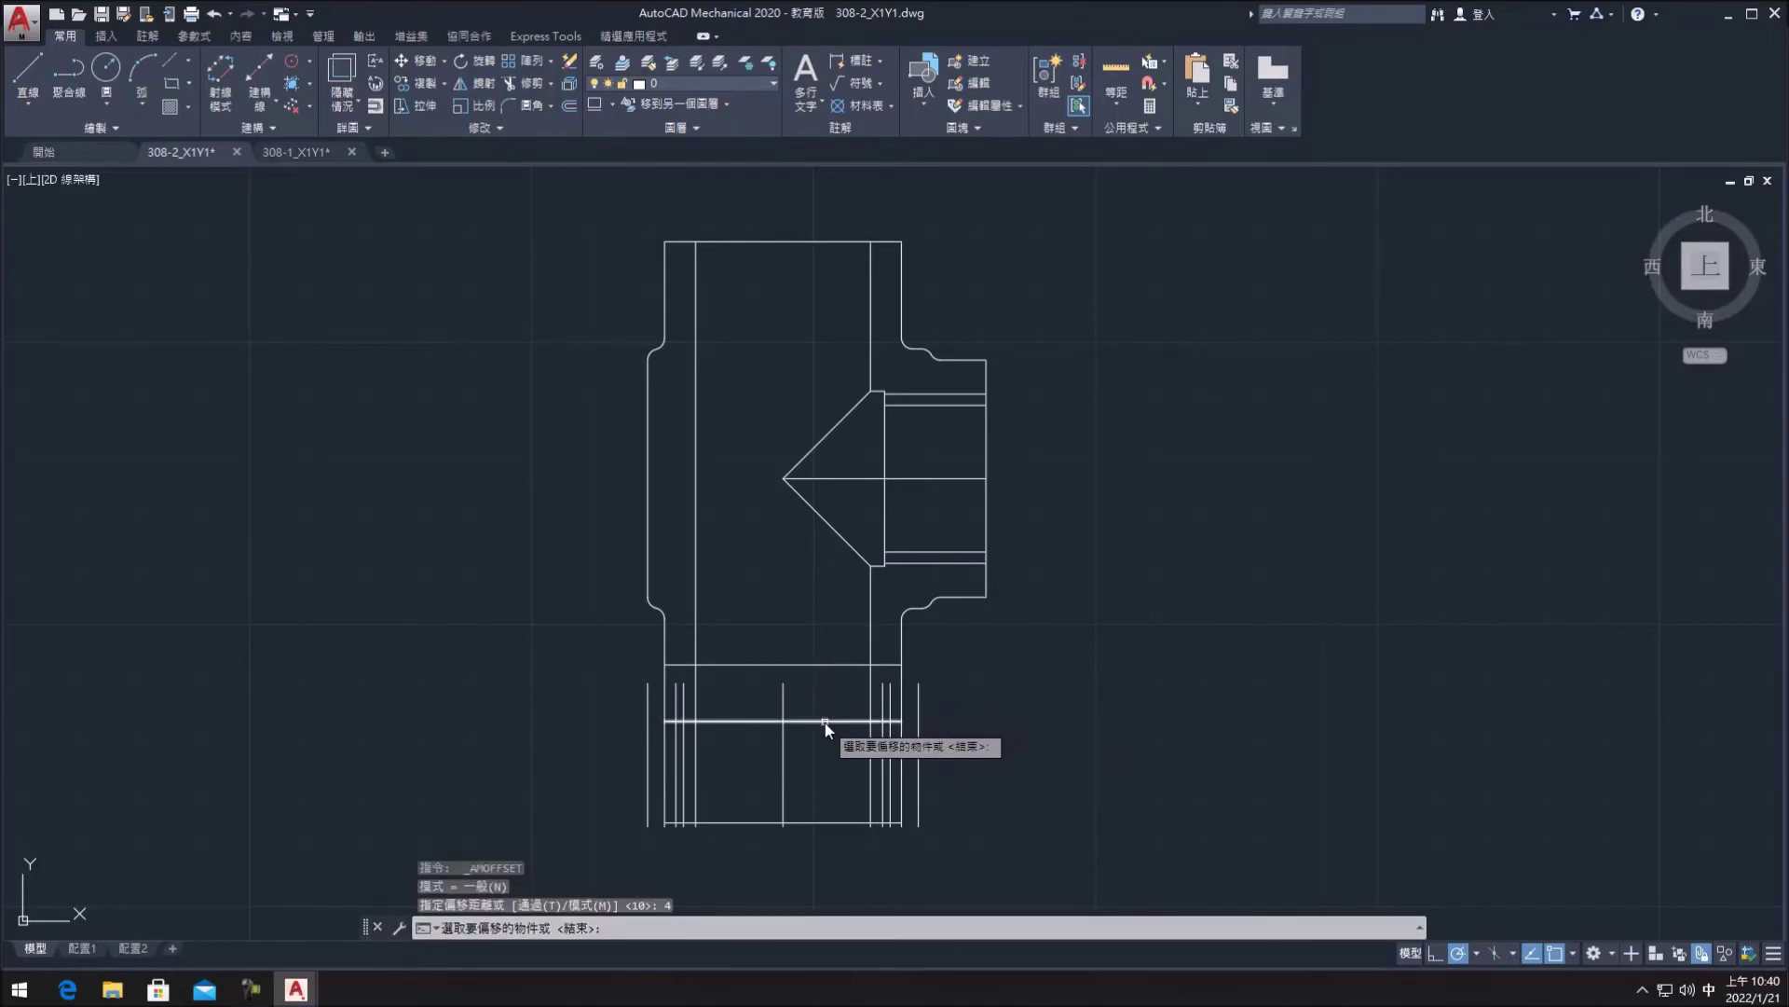
pyautogui.click(825, 723)
pyautogui.press('Return')
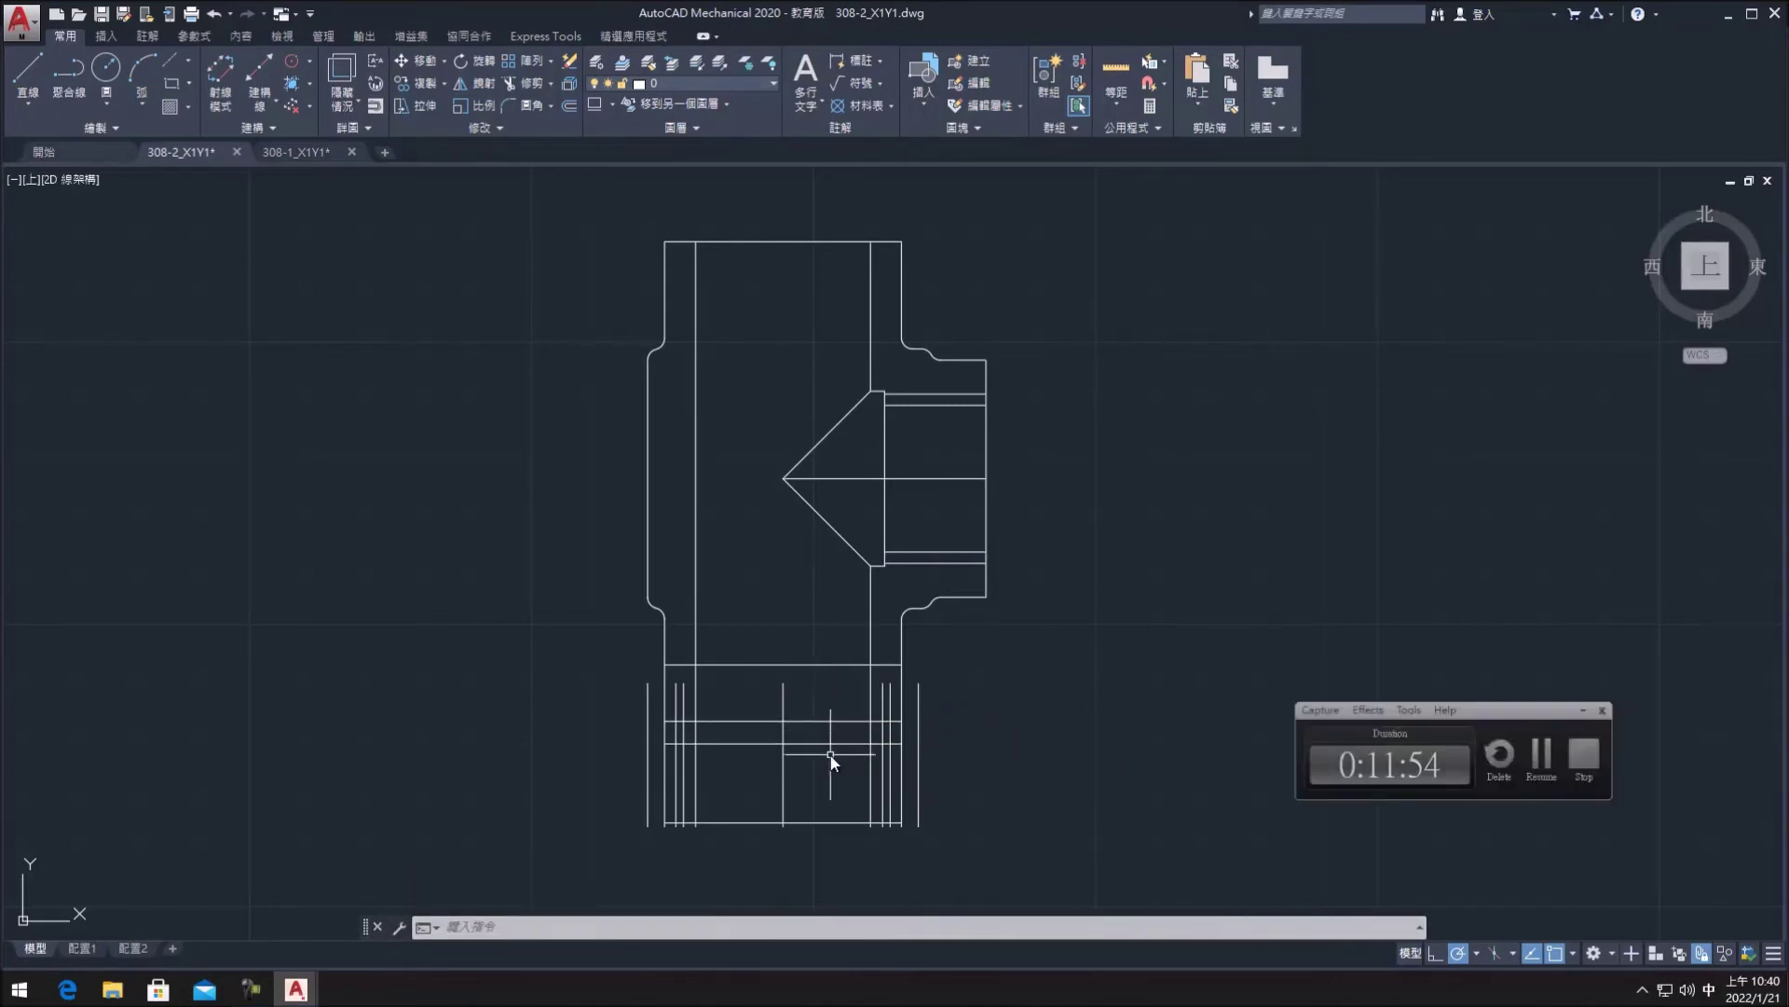
pyautogui.scroll(2, 835, 787)
# - Stretch the bottom line and the two new horizontal lines outward past both sides
pyautogui.click(815, 846)
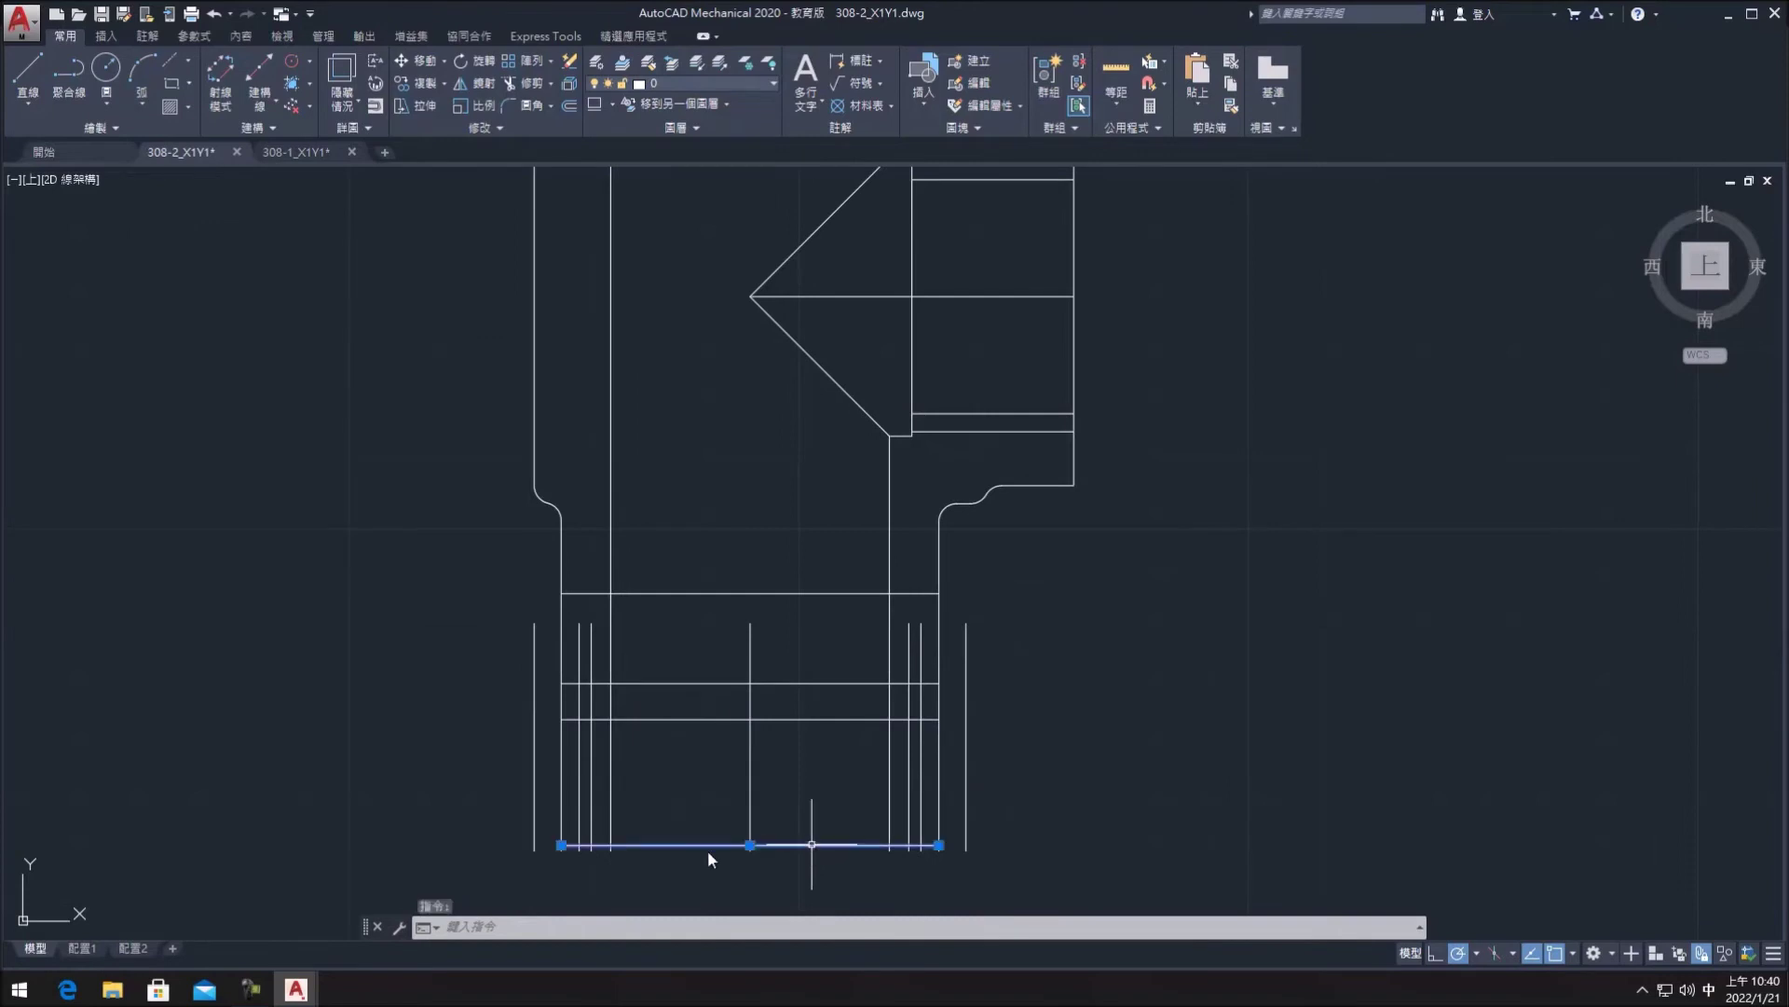
pyautogui.click(561, 845)
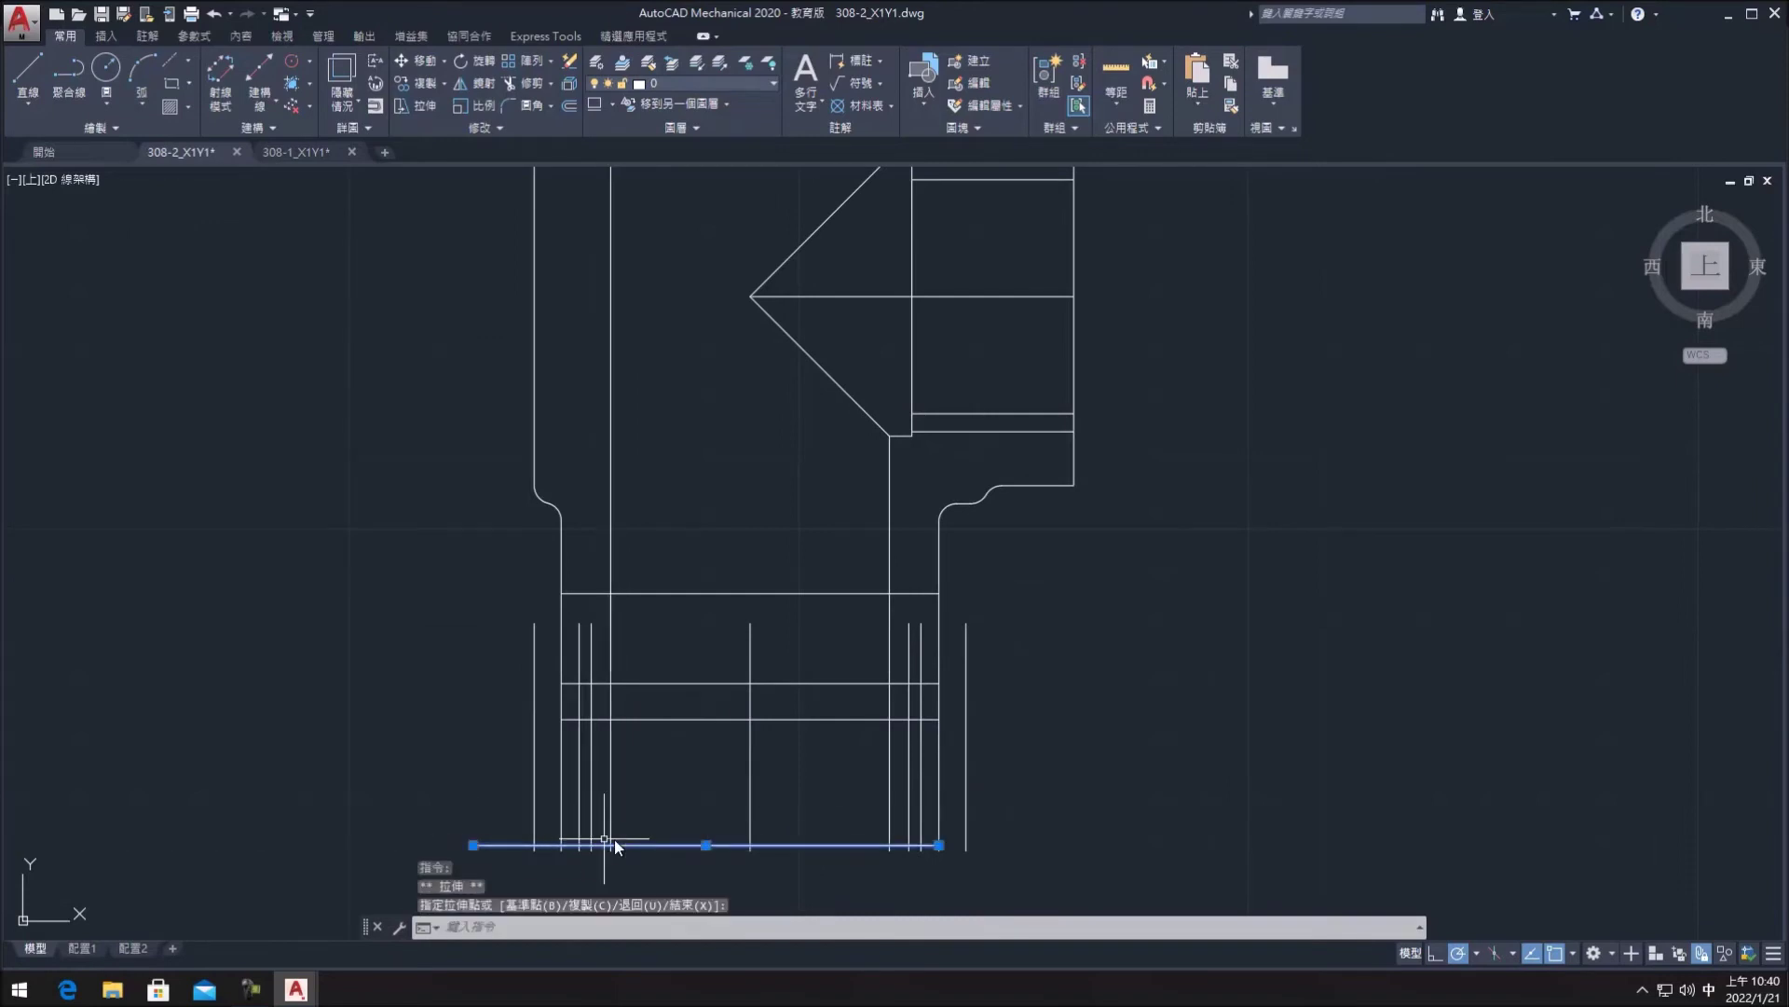
pyautogui.click(997, 838)
pyautogui.click(836, 719)
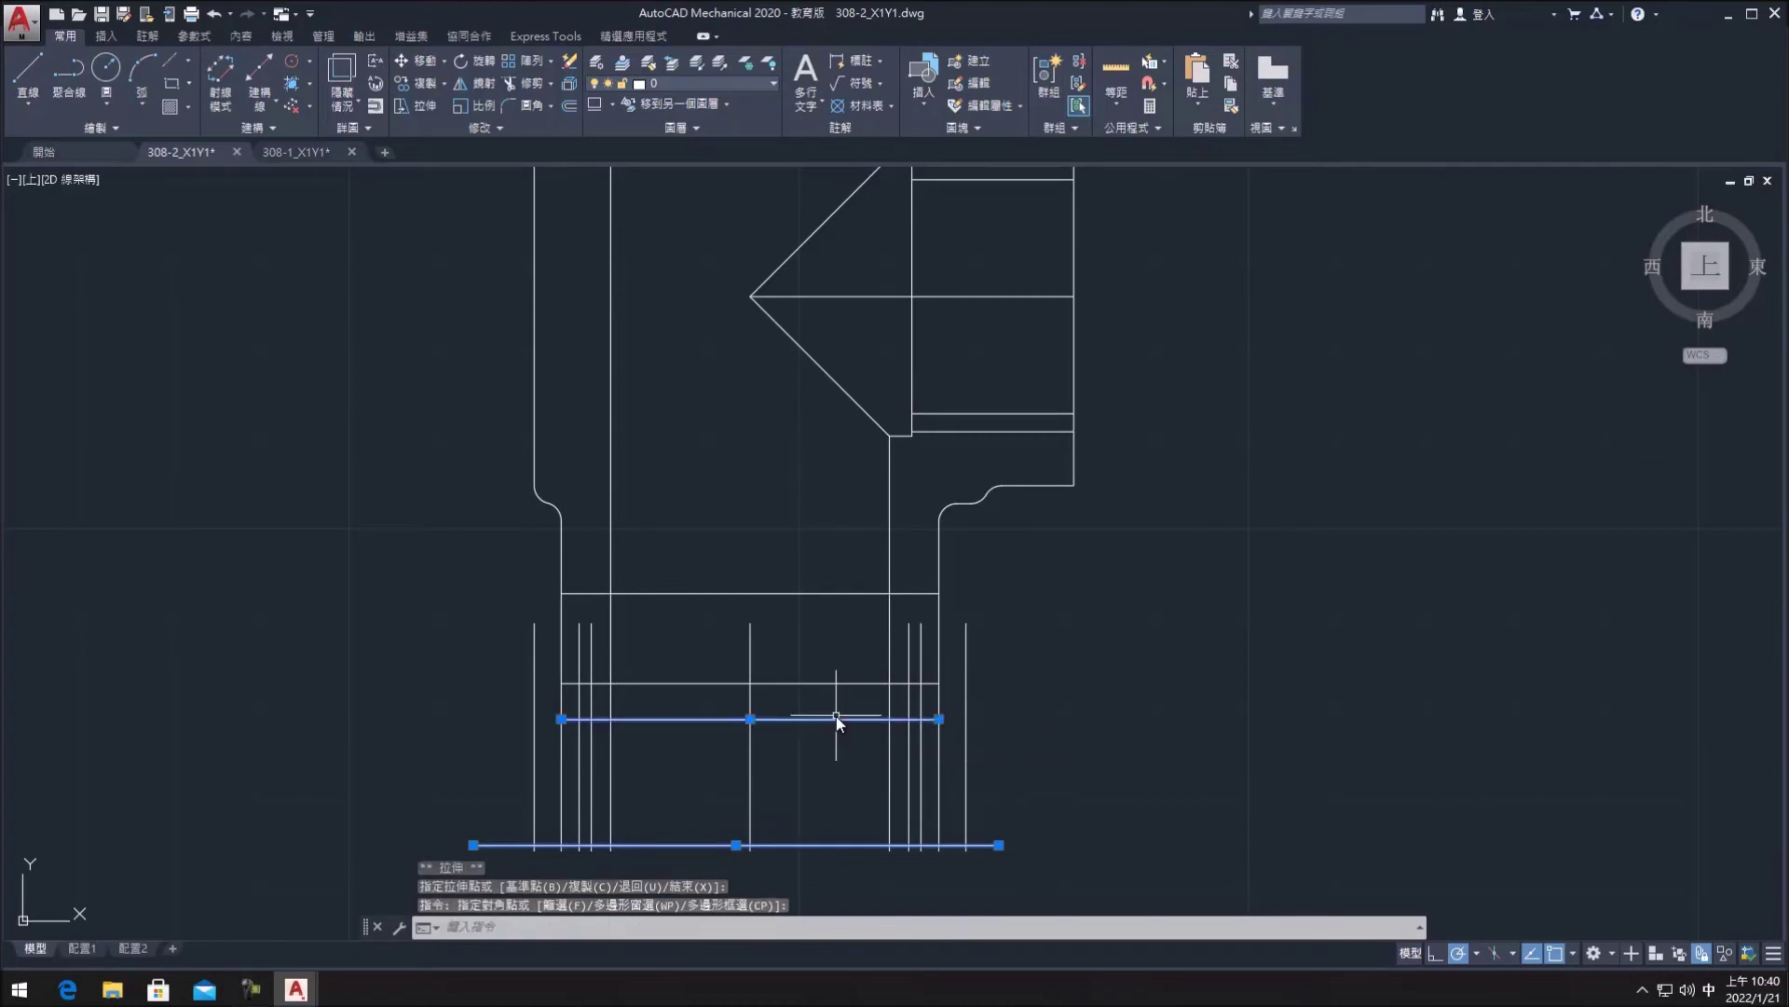
pyautogui.click(939, 719)
pyautogui.click(1031, 718)
pyautogui.click(874, 684)
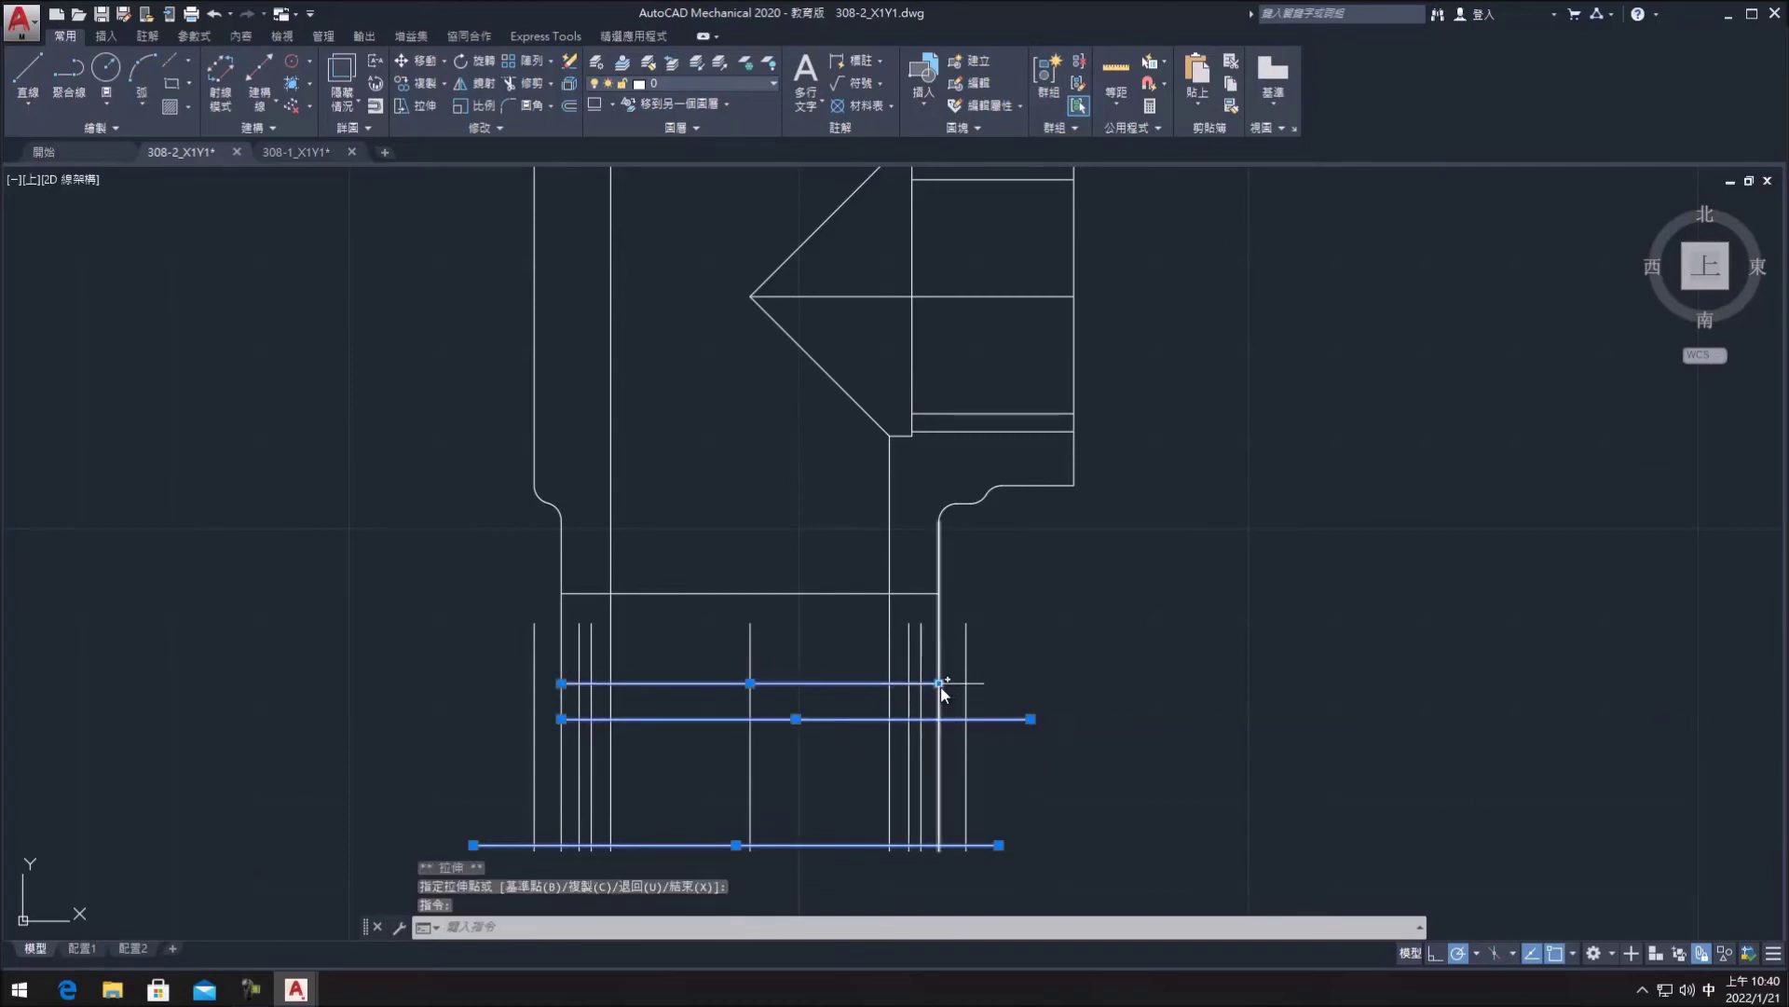
pyautogui.click(938, 684)
pyautogui.click(1016, 683)
pyautogui.click(561, 719)
pyautogui.click(467, 718)
pyautogui.click(562, 683)
pyautogui.click(456, 683)
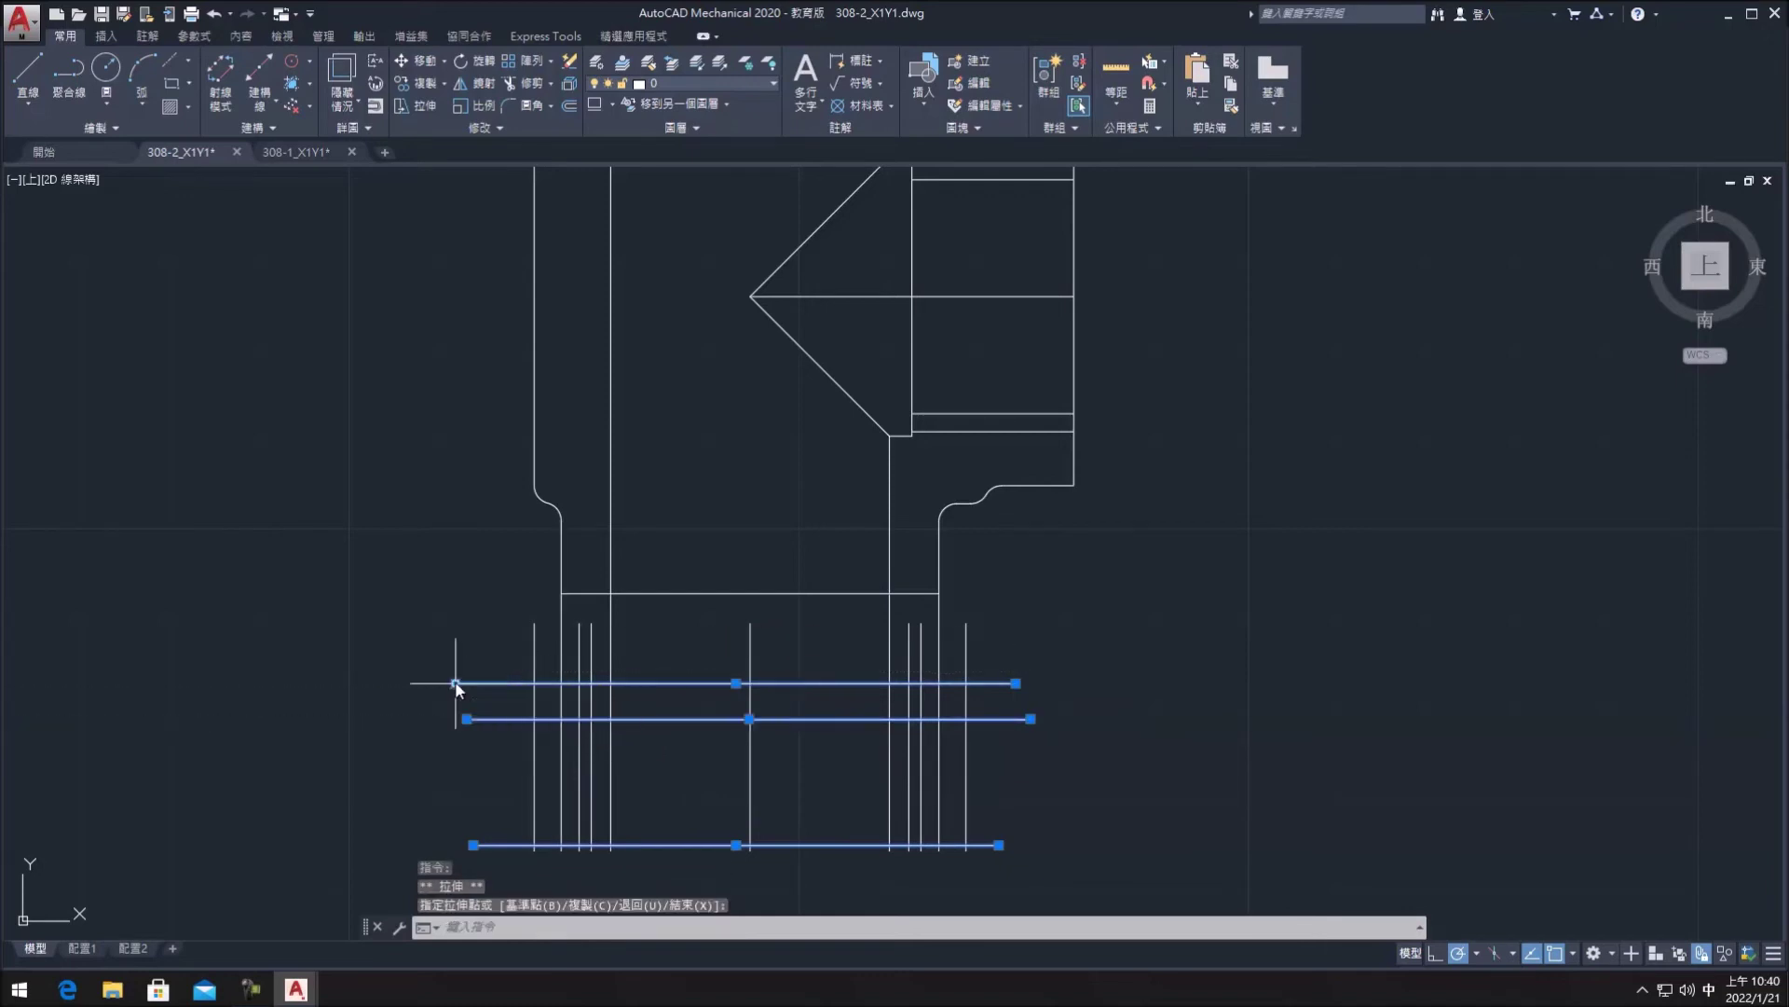
# - Extend the left and right vertical lines upward toward the body
pyautogui.click(533, 636)
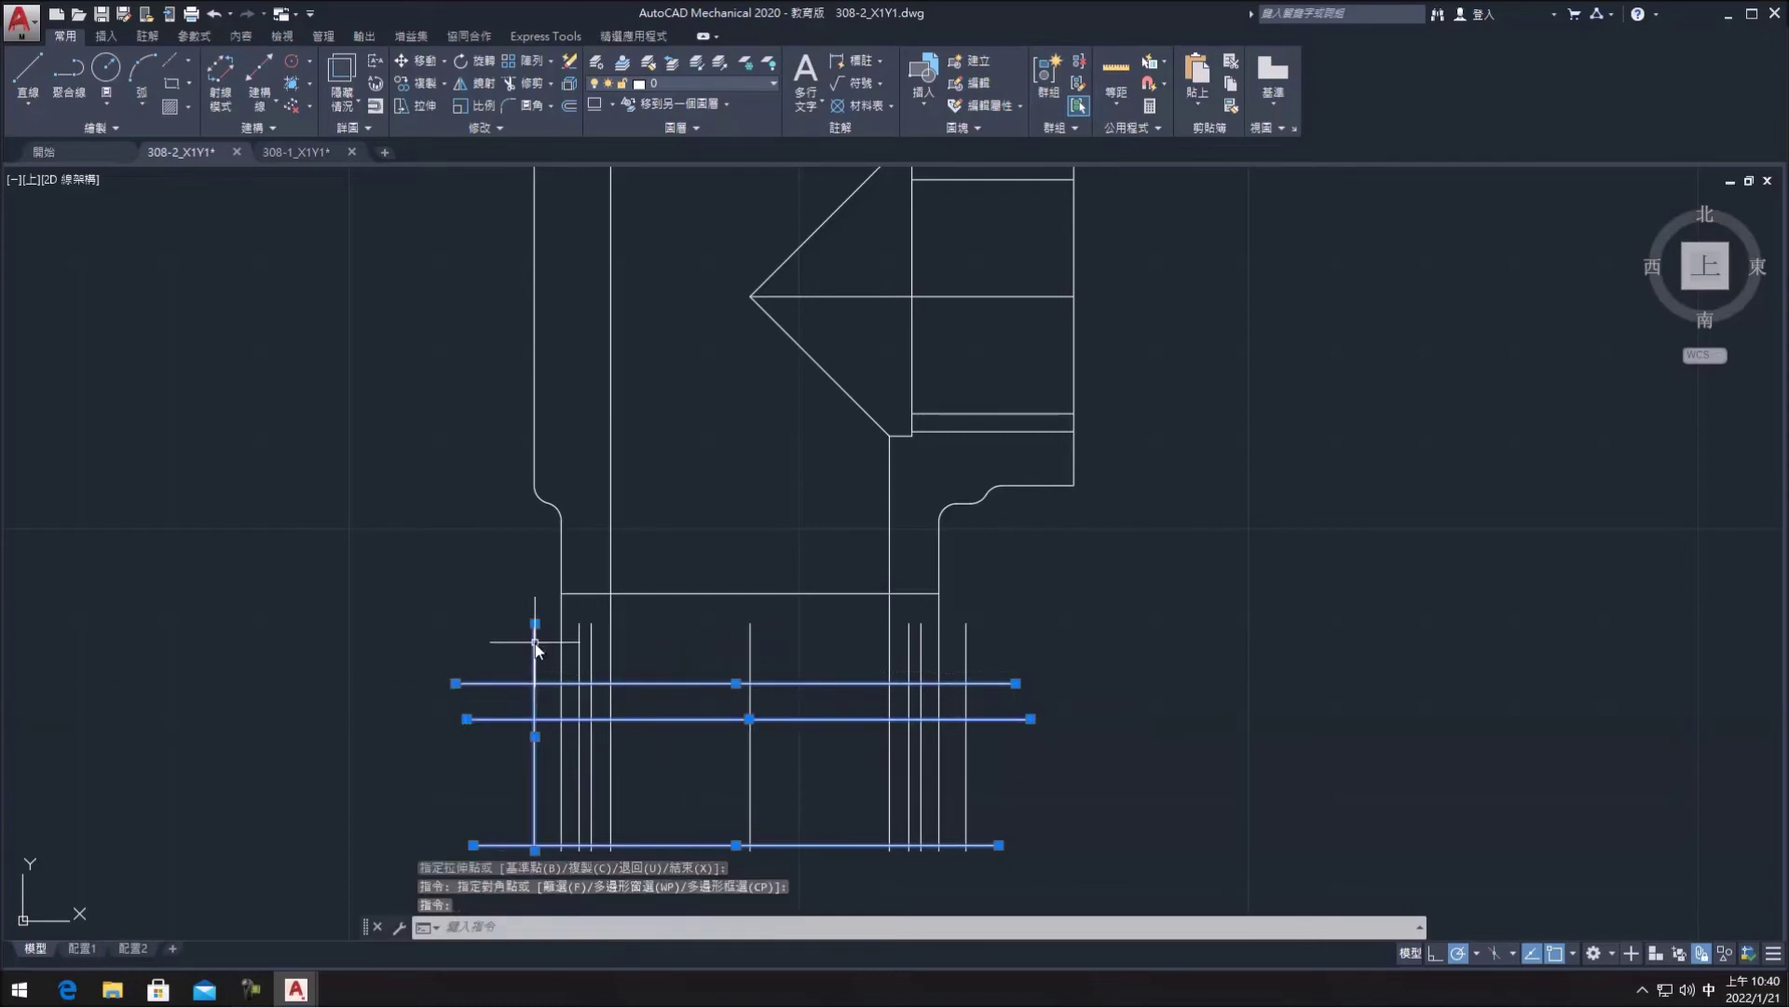
pyautogui.click(534, 584)
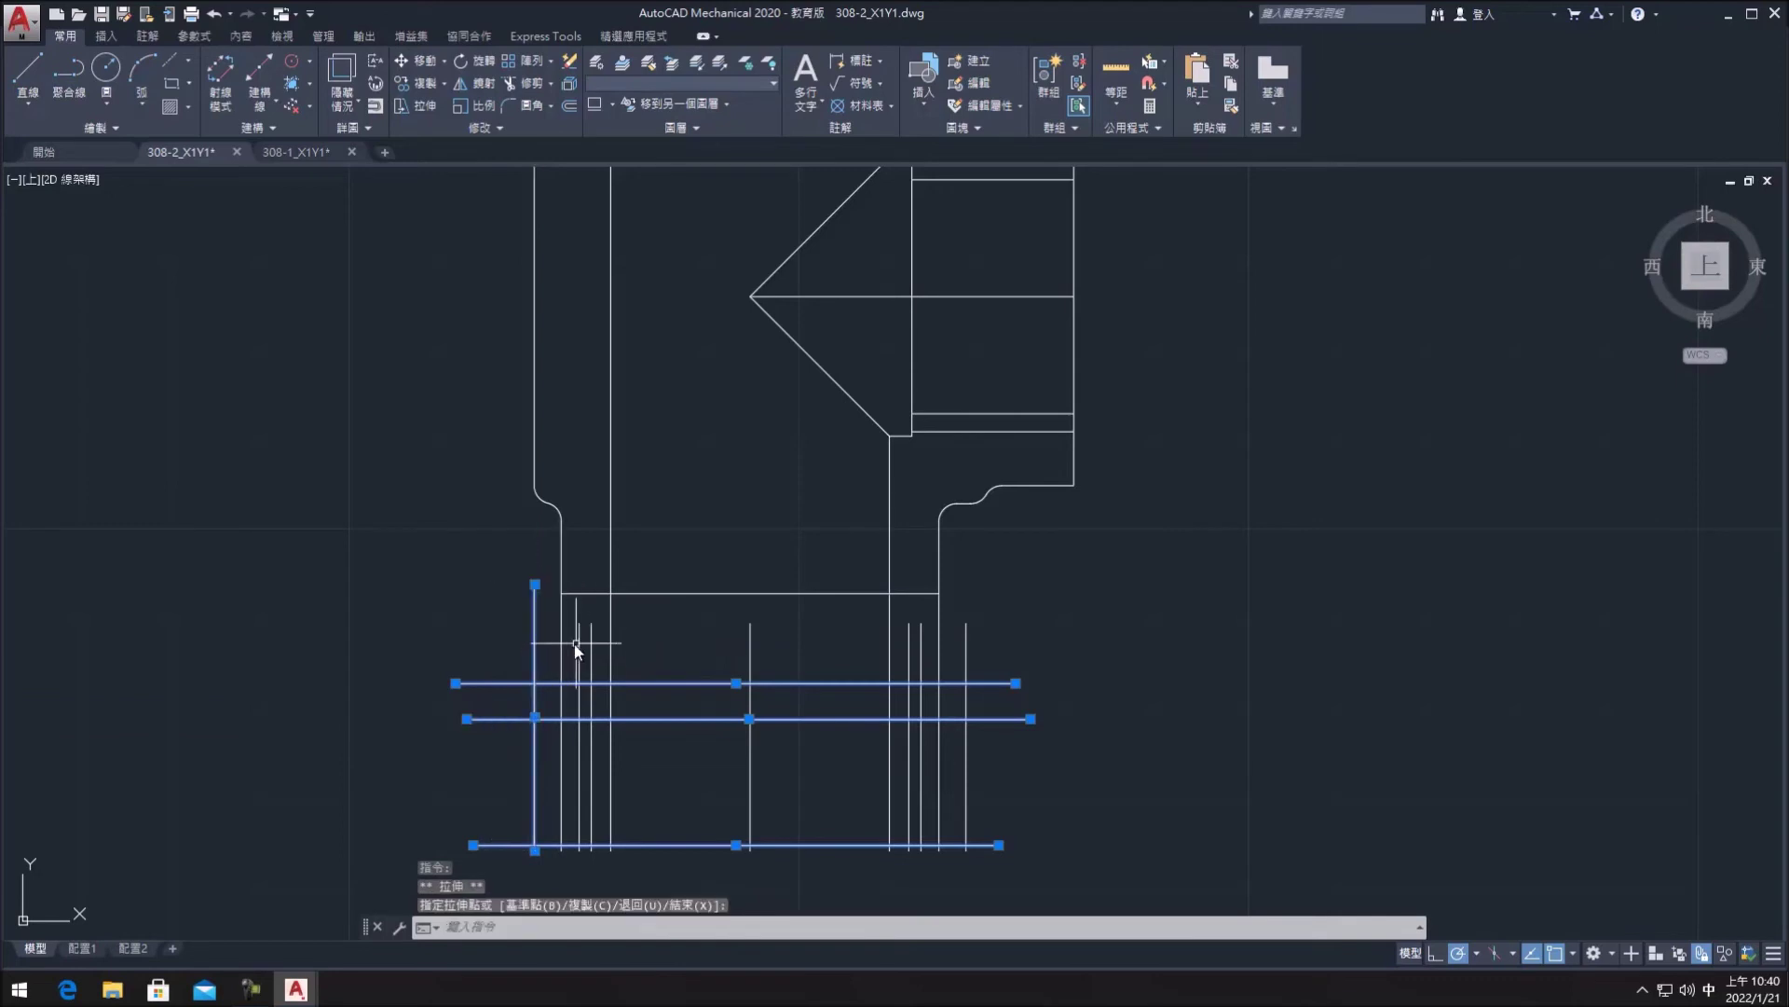
pyautogui.click(578, 645)
pyautogui.click(578, 596)
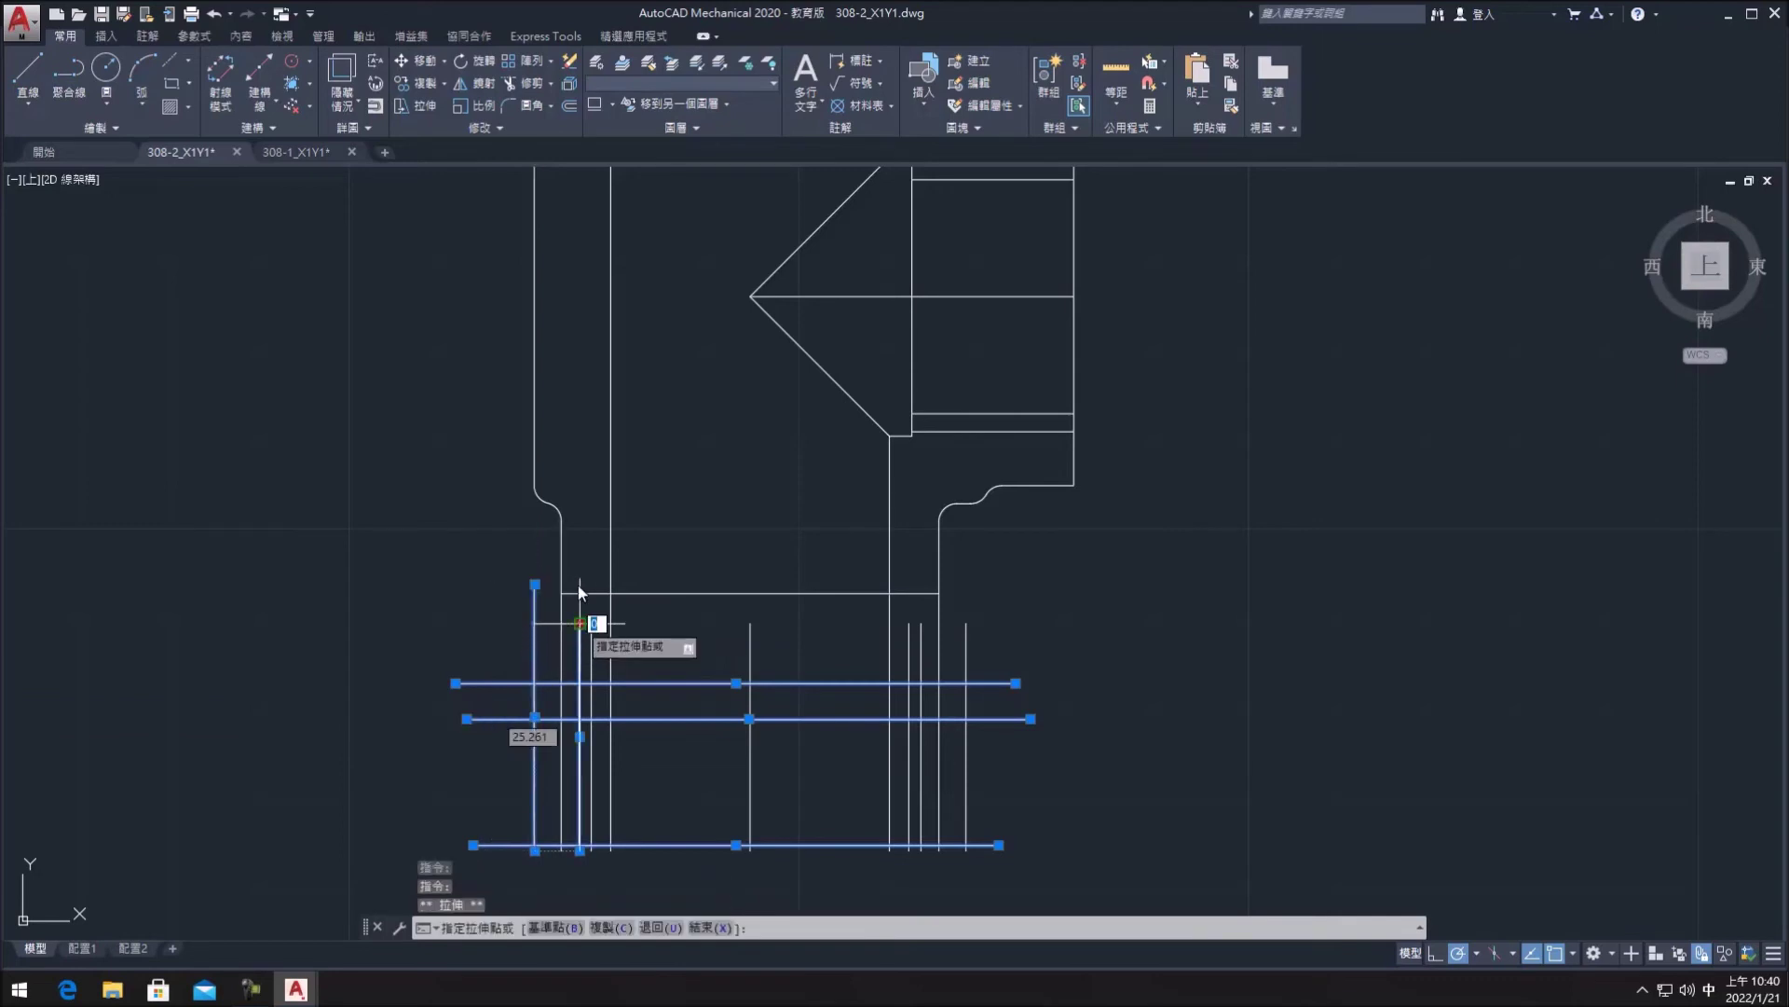
pyautogui.click(594, 634)
pyautogui.click(594, 583)
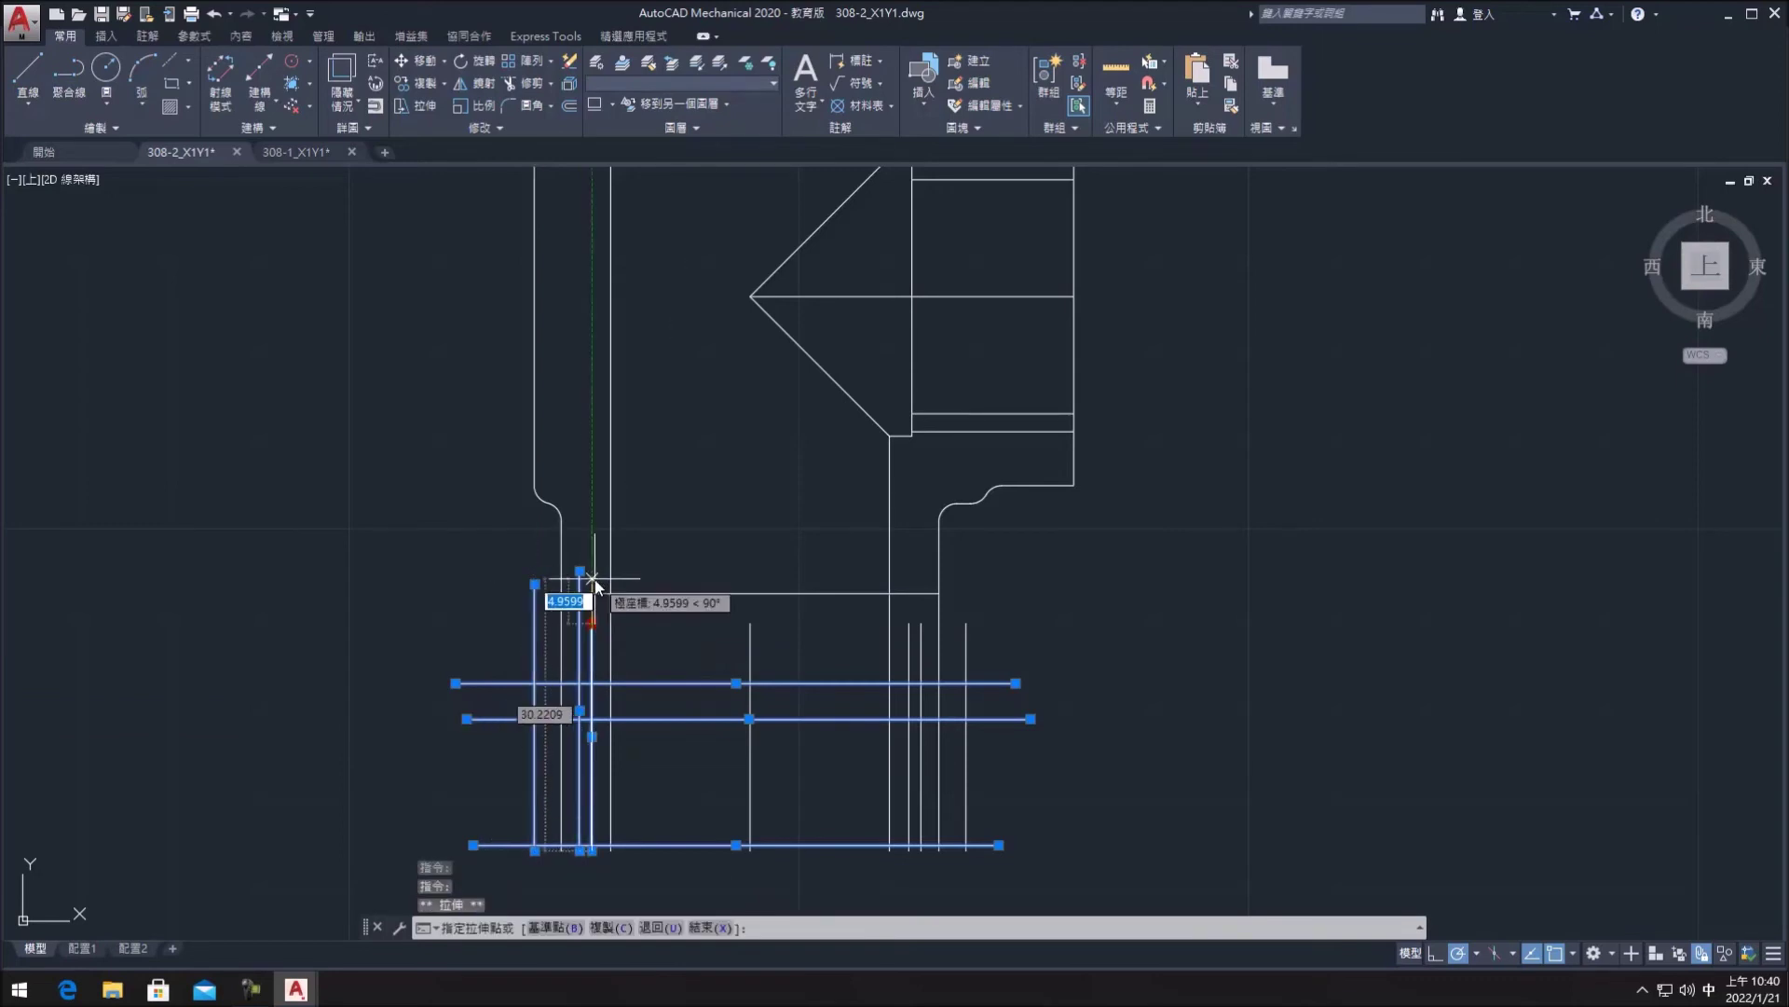
pyautogui.click(909, 652)
pyautogui.click(908, 593)
pyautogui.click(922, 627)
pyautogui.click(921, 622)
pyautogui.click(920, 569)
pyautogui.click(966, 605)
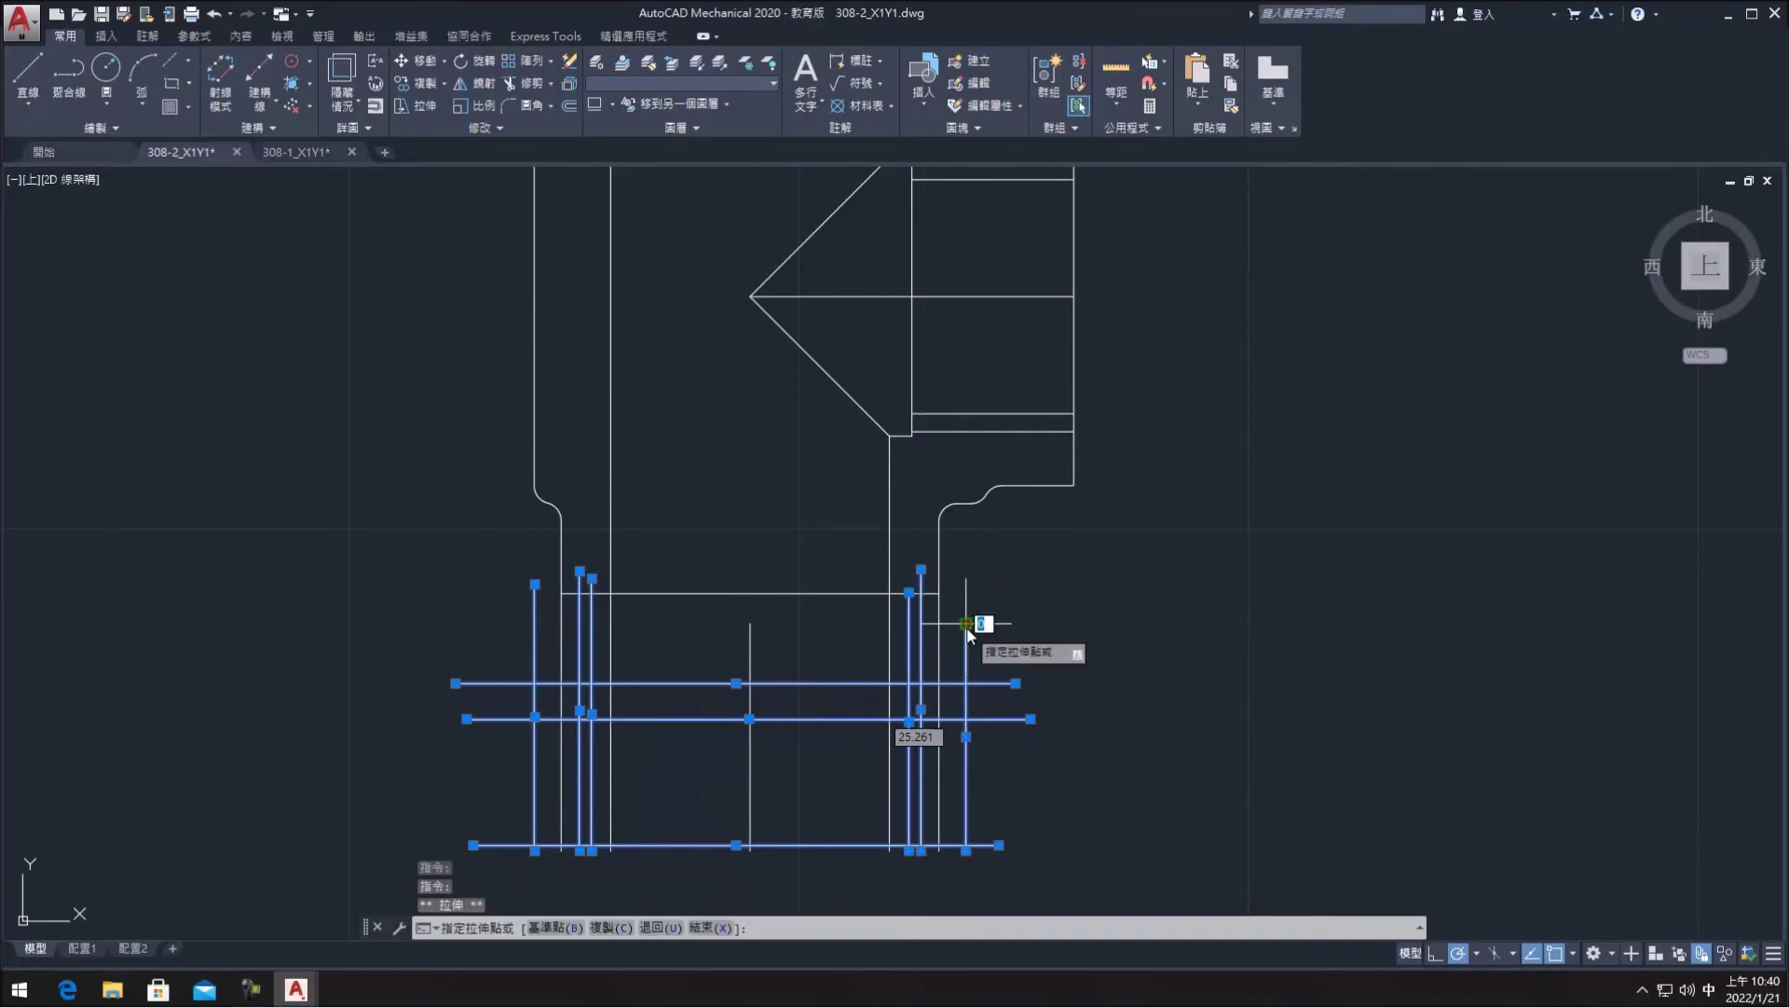
pyautogui.press('Escape')
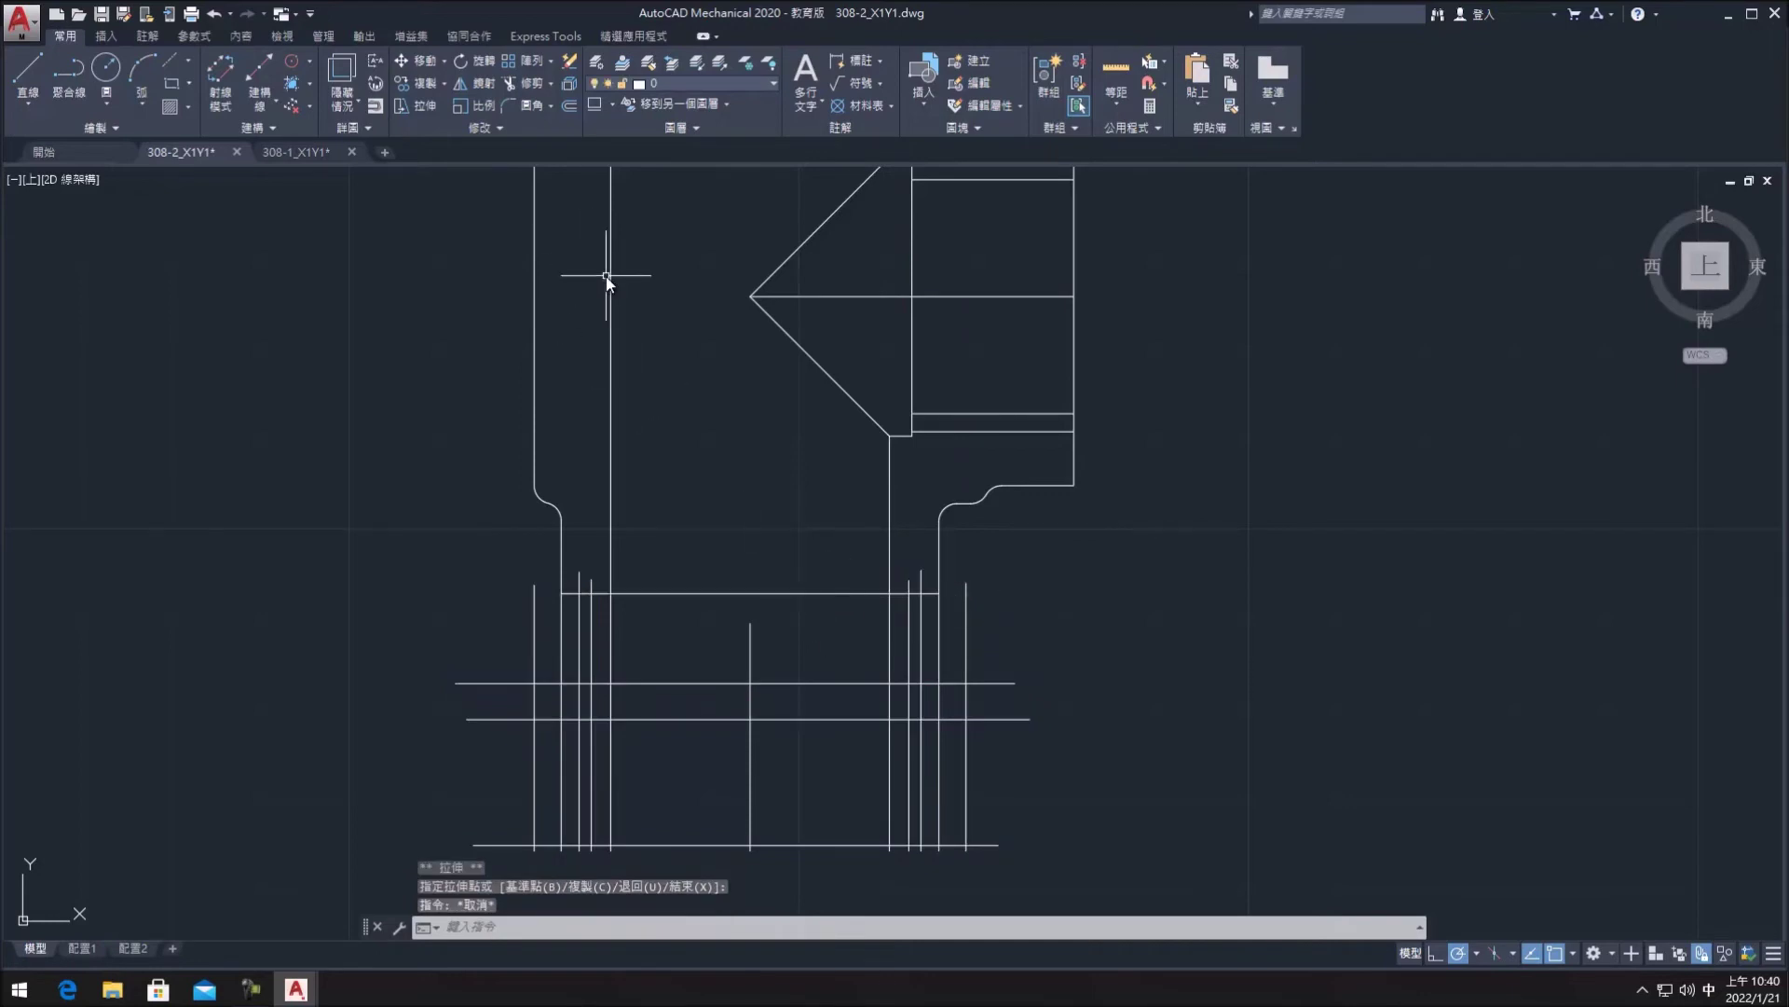
pyautogui.click(535, 81)
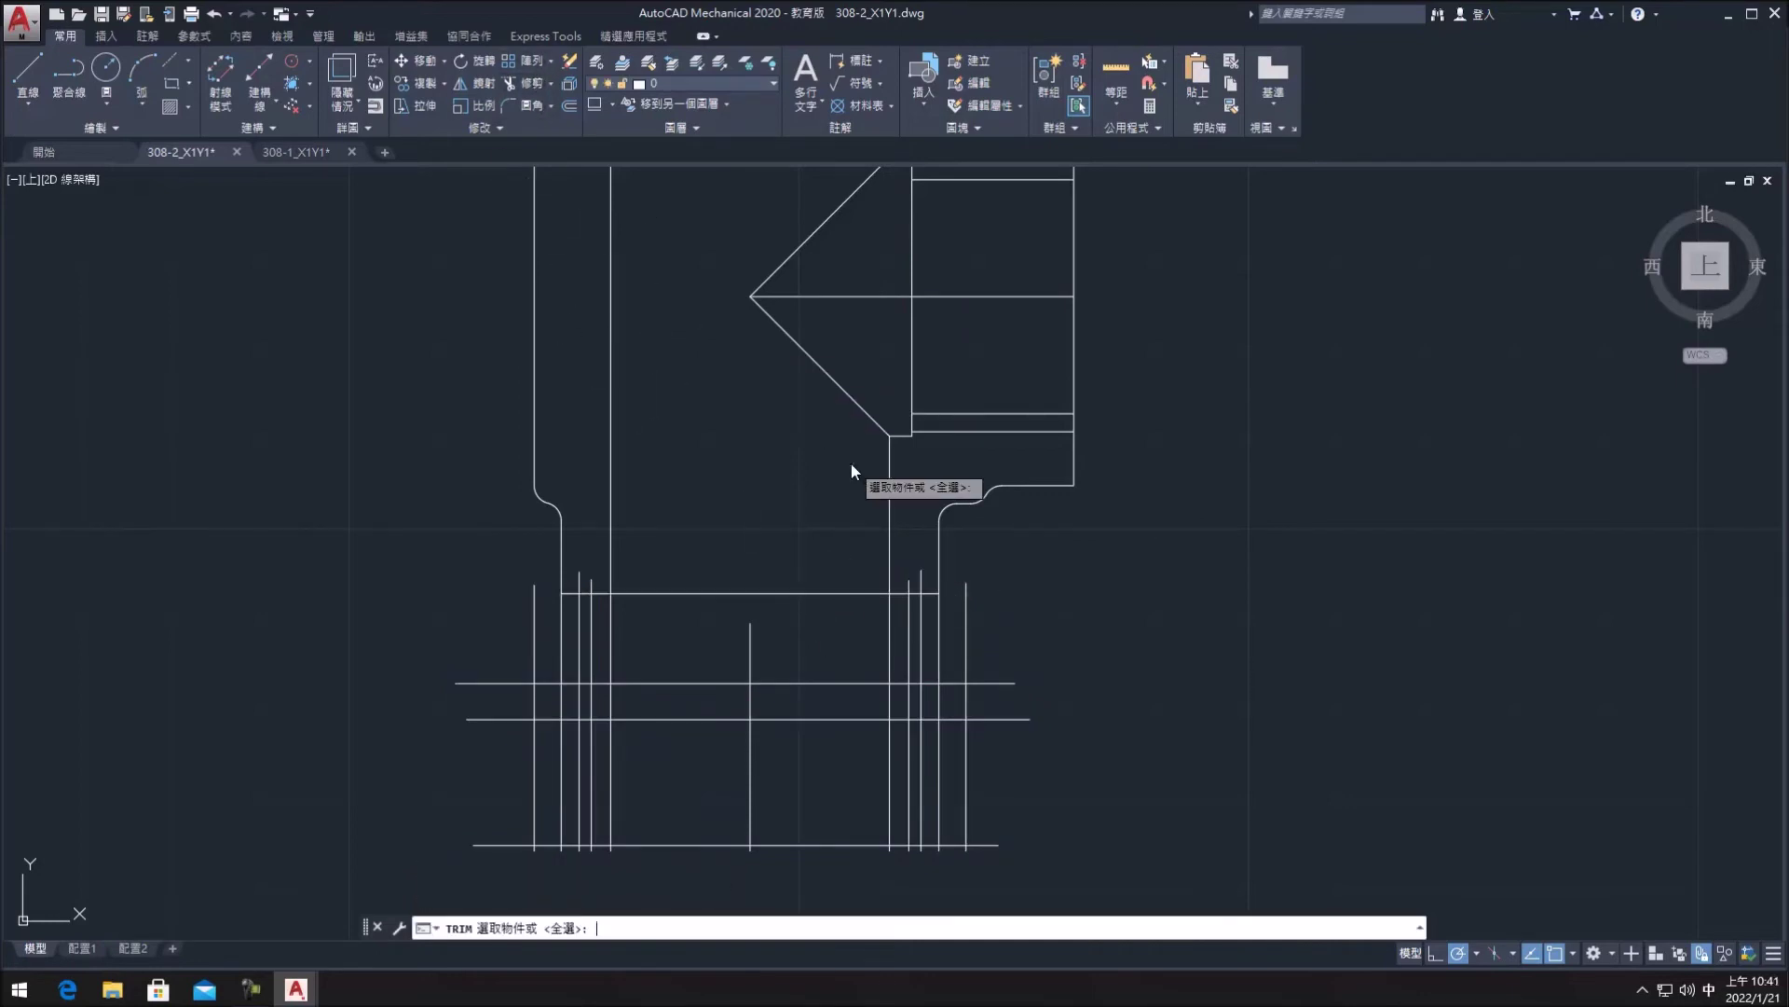
# - Trim the middle spans, centre cross, left ends and bottom extras of the lower view
pyautogui.click(865, 607)
pyautogui.click(851, 732)
pyautogui.click(688, 638)
pyautogui.click(485, 632)
pyautogui.moveTo(485, 678); pyautogui.dragTo(462, 567, button='middle')
pyautogui.click(497, 739)
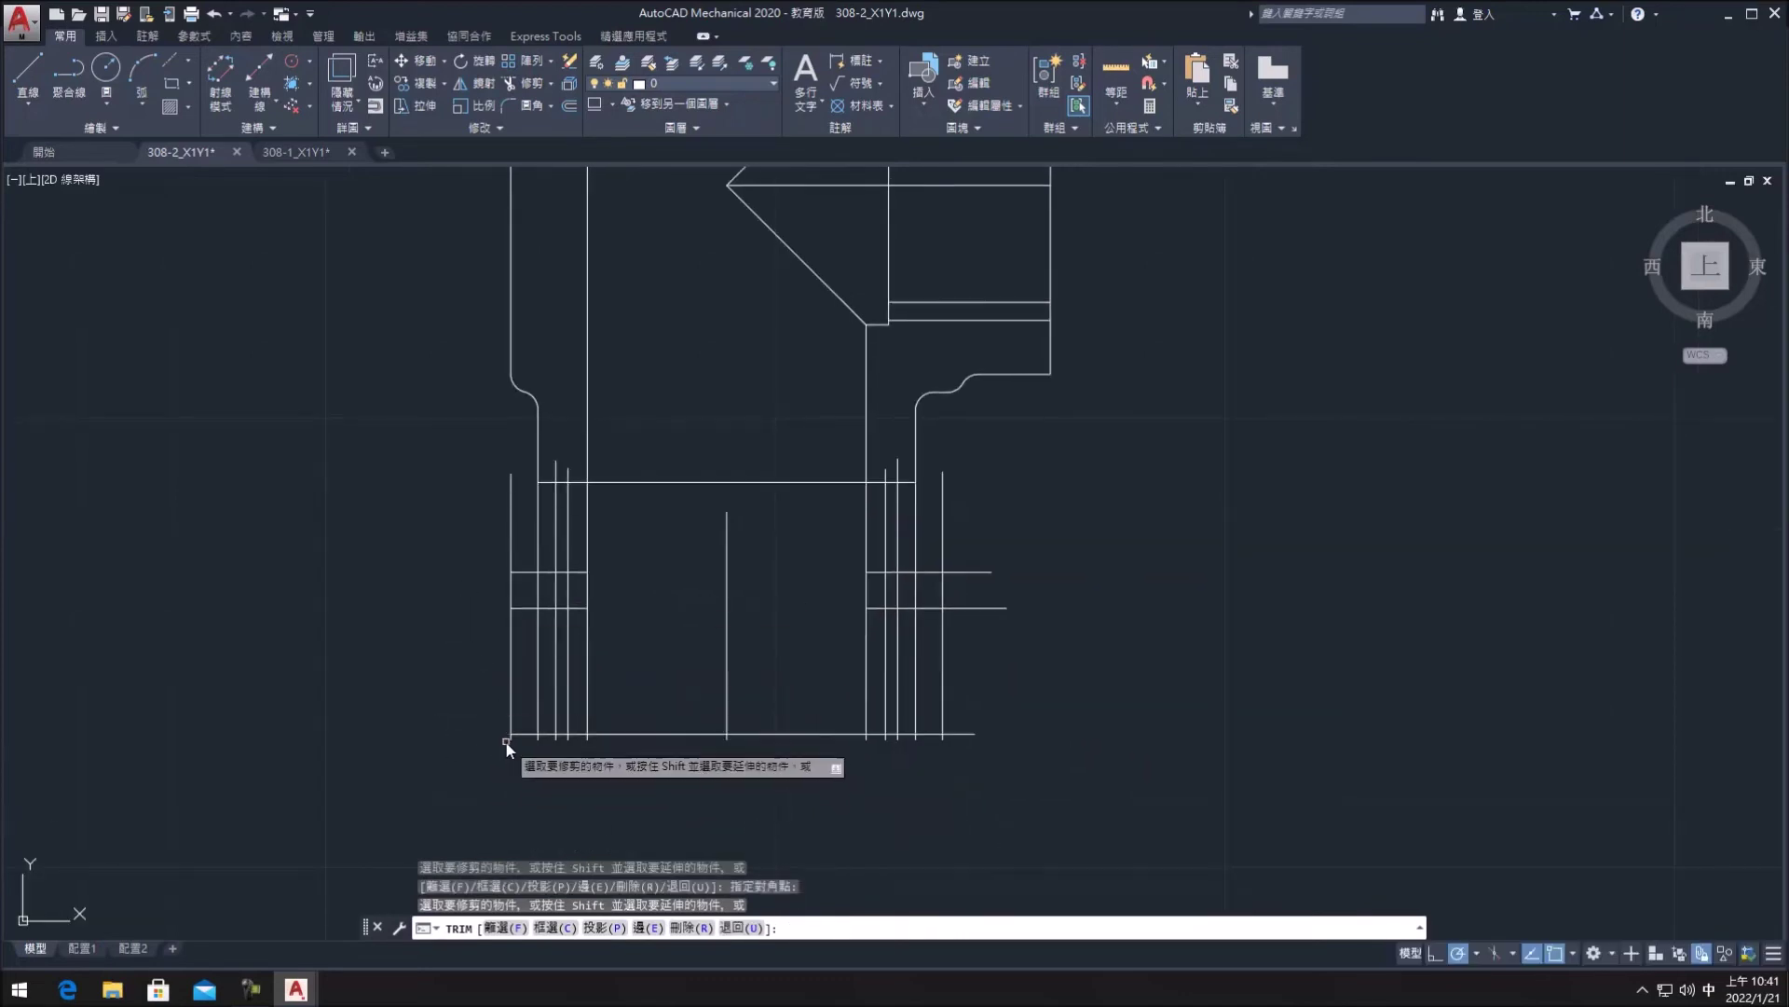
pyautogui.click(1024, 735)
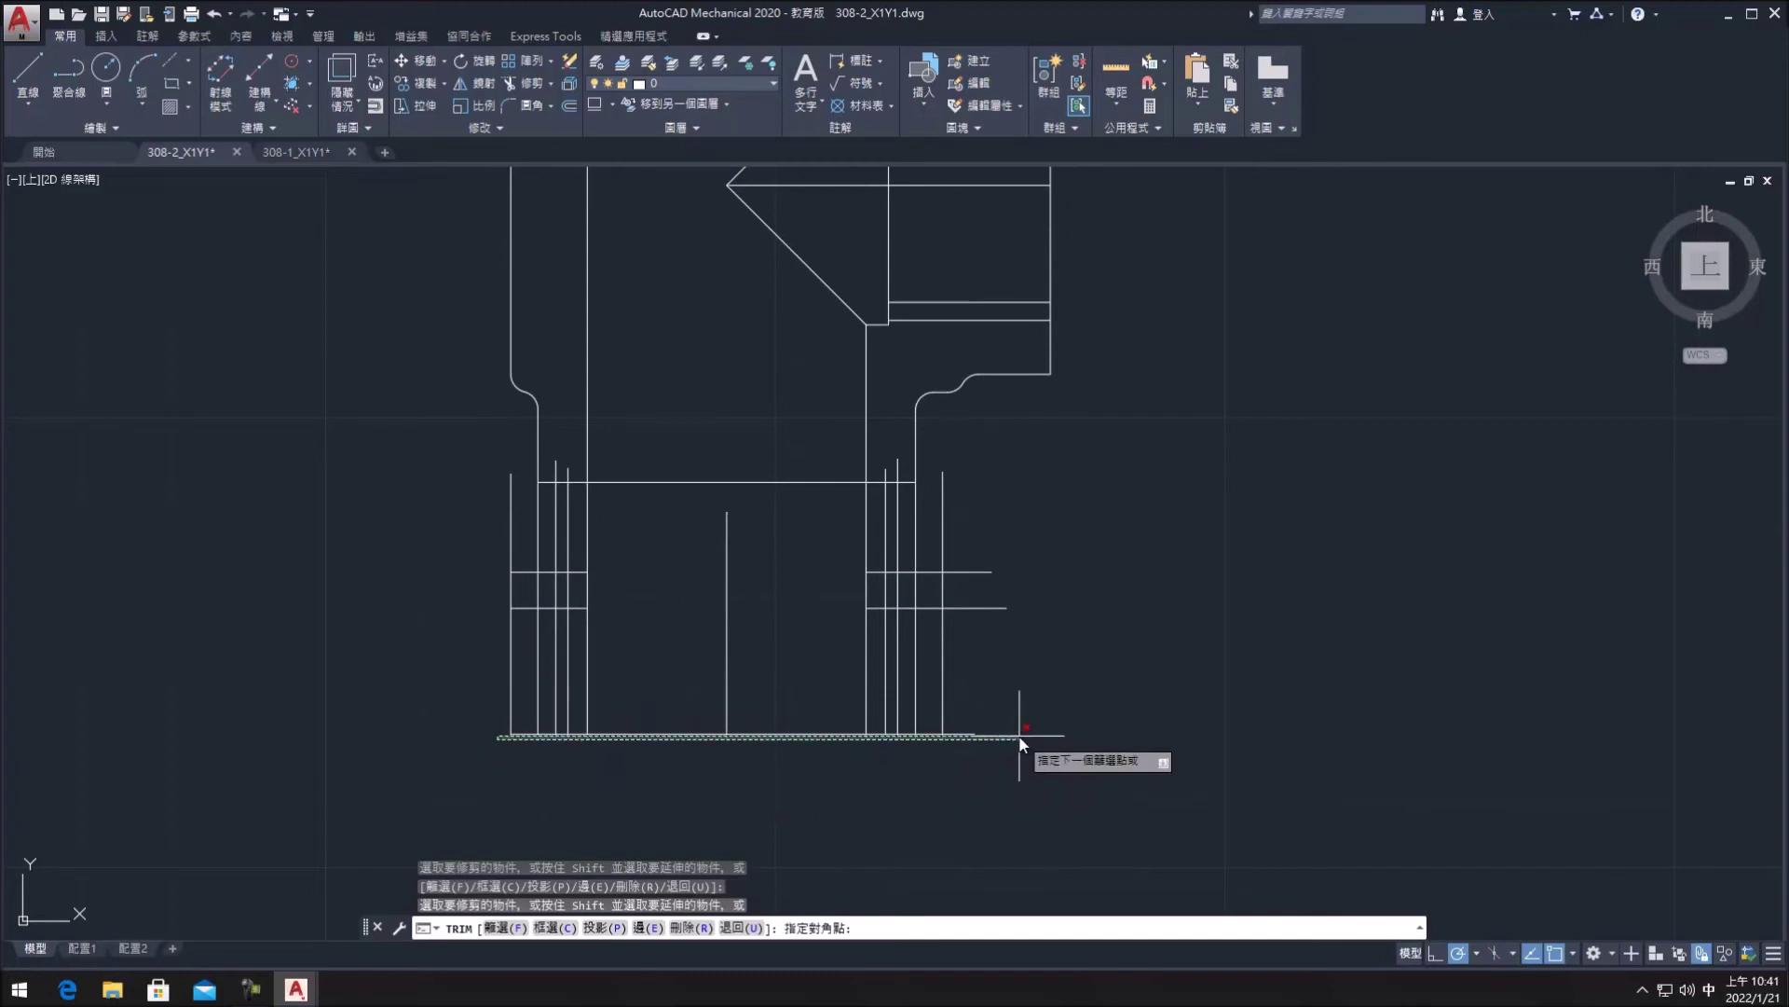
# - Trim the right overhangs back to the outline and the left horizontal pieces inside the step
pyautogui.click(1002, 560)
pyautogui.click(974, 657)
pyautogui.click(986, 719)
pyautogui.click(960, 766)
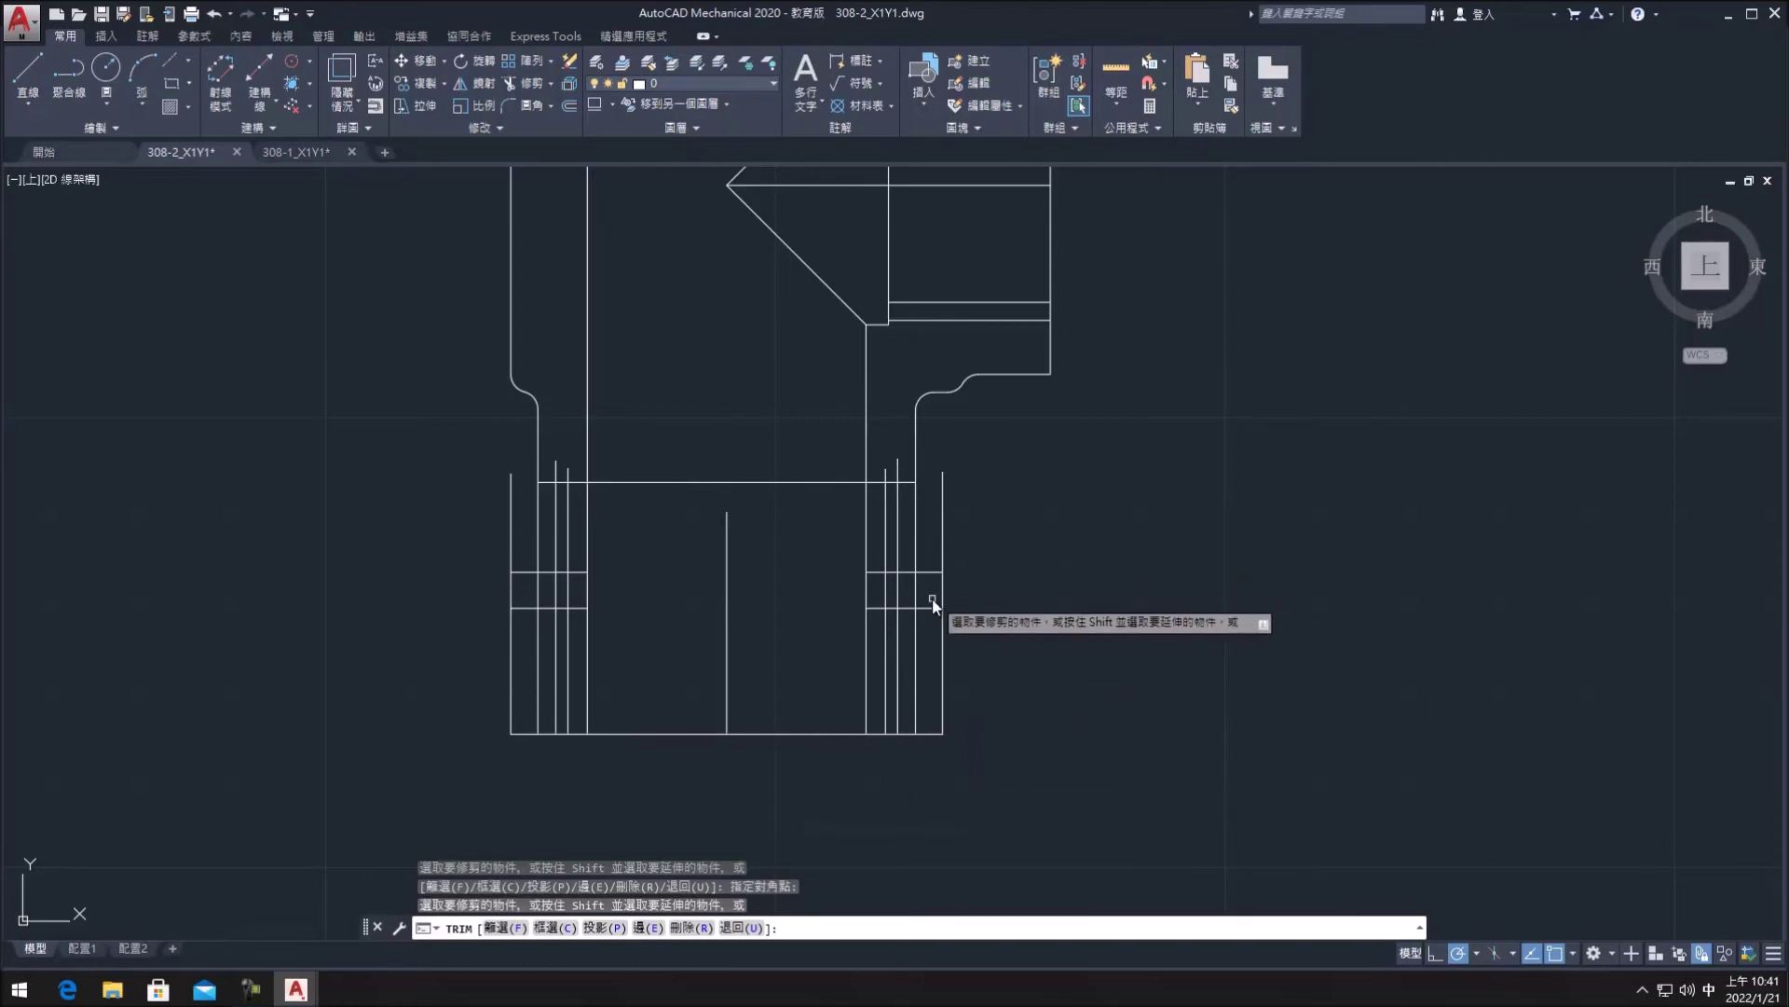
pyautogui.click(883, 621)
pyautogui.click(882, 557)
pyautogui.click(574, 619)
pyautogui.click(579, 559)
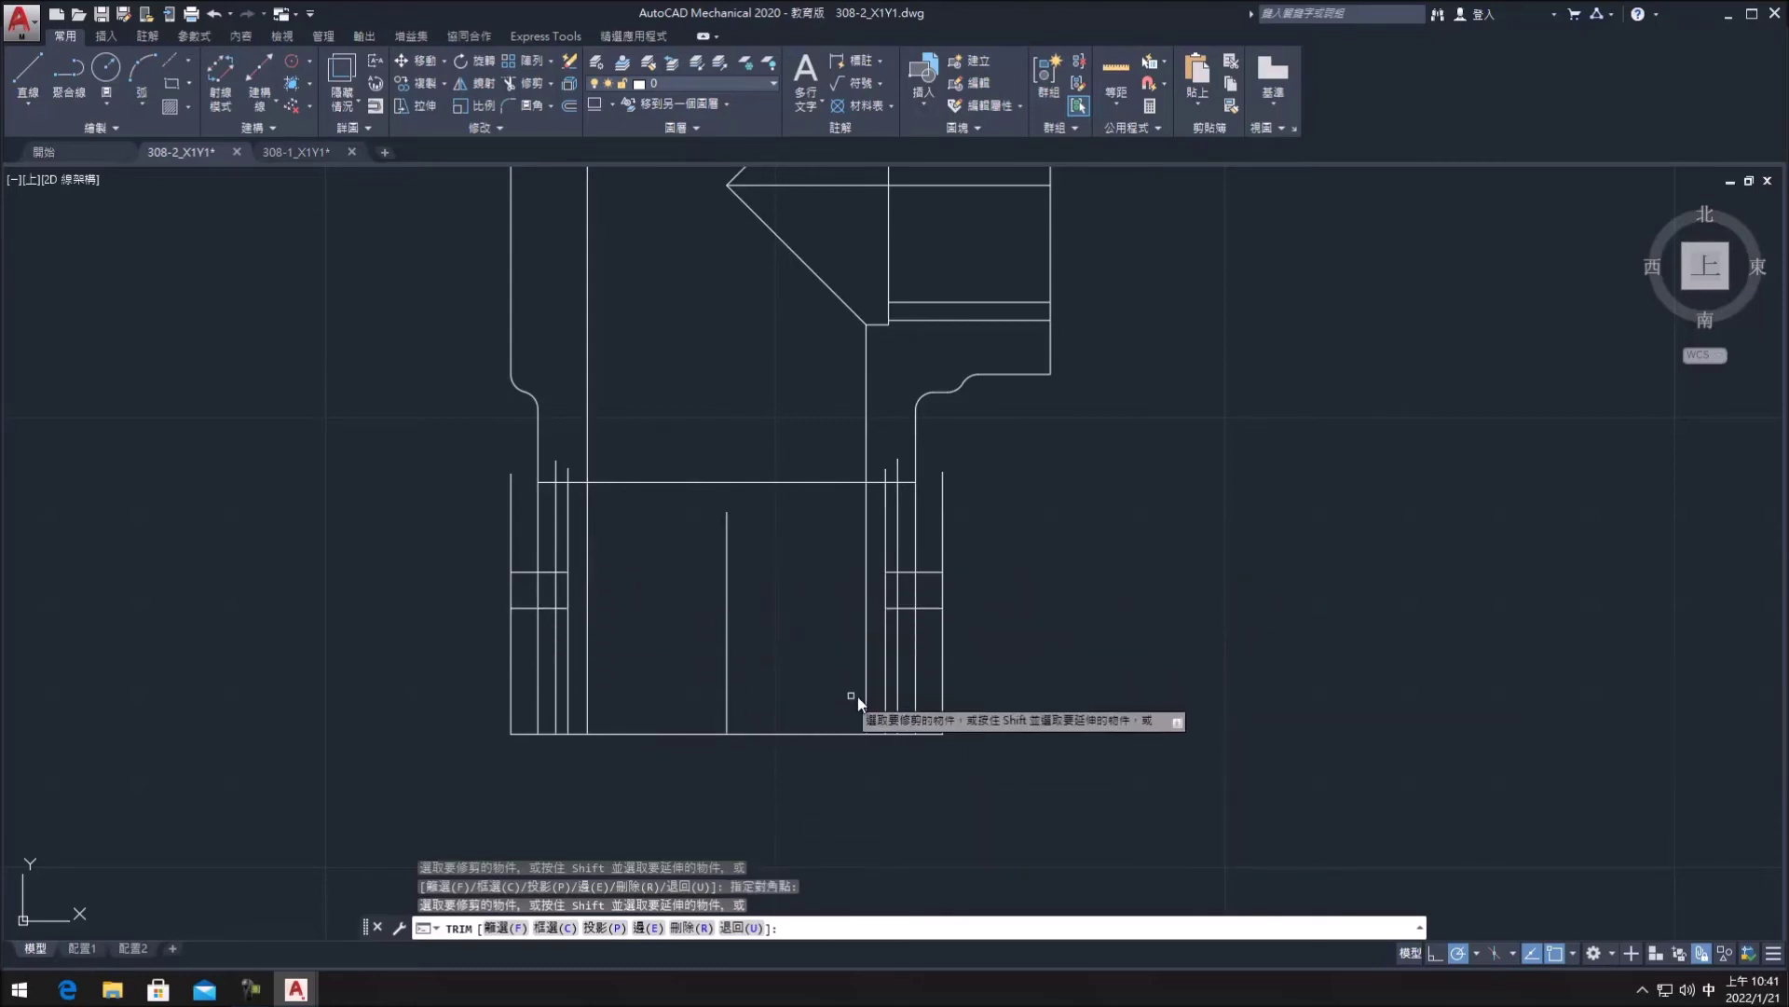
# - Shape the right stepped notch by trimming the inner and outer right lines
pyautogui.click(888, 648)
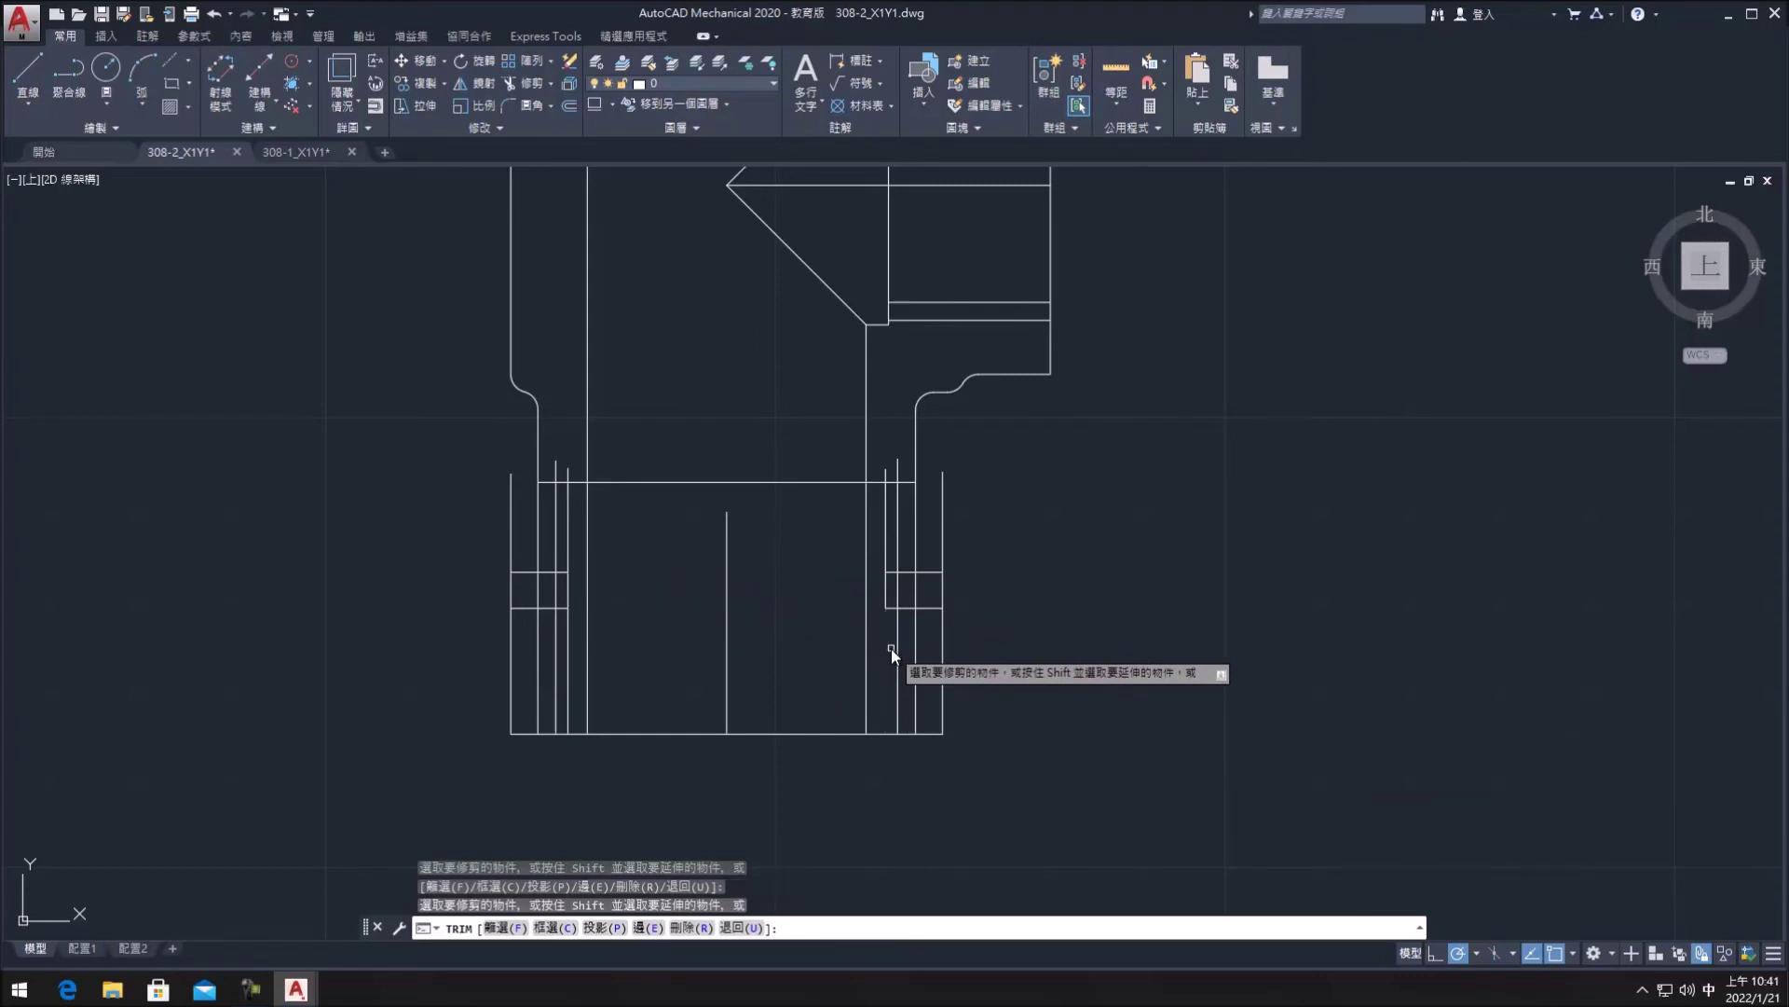
pyautogui.click(943, 634)
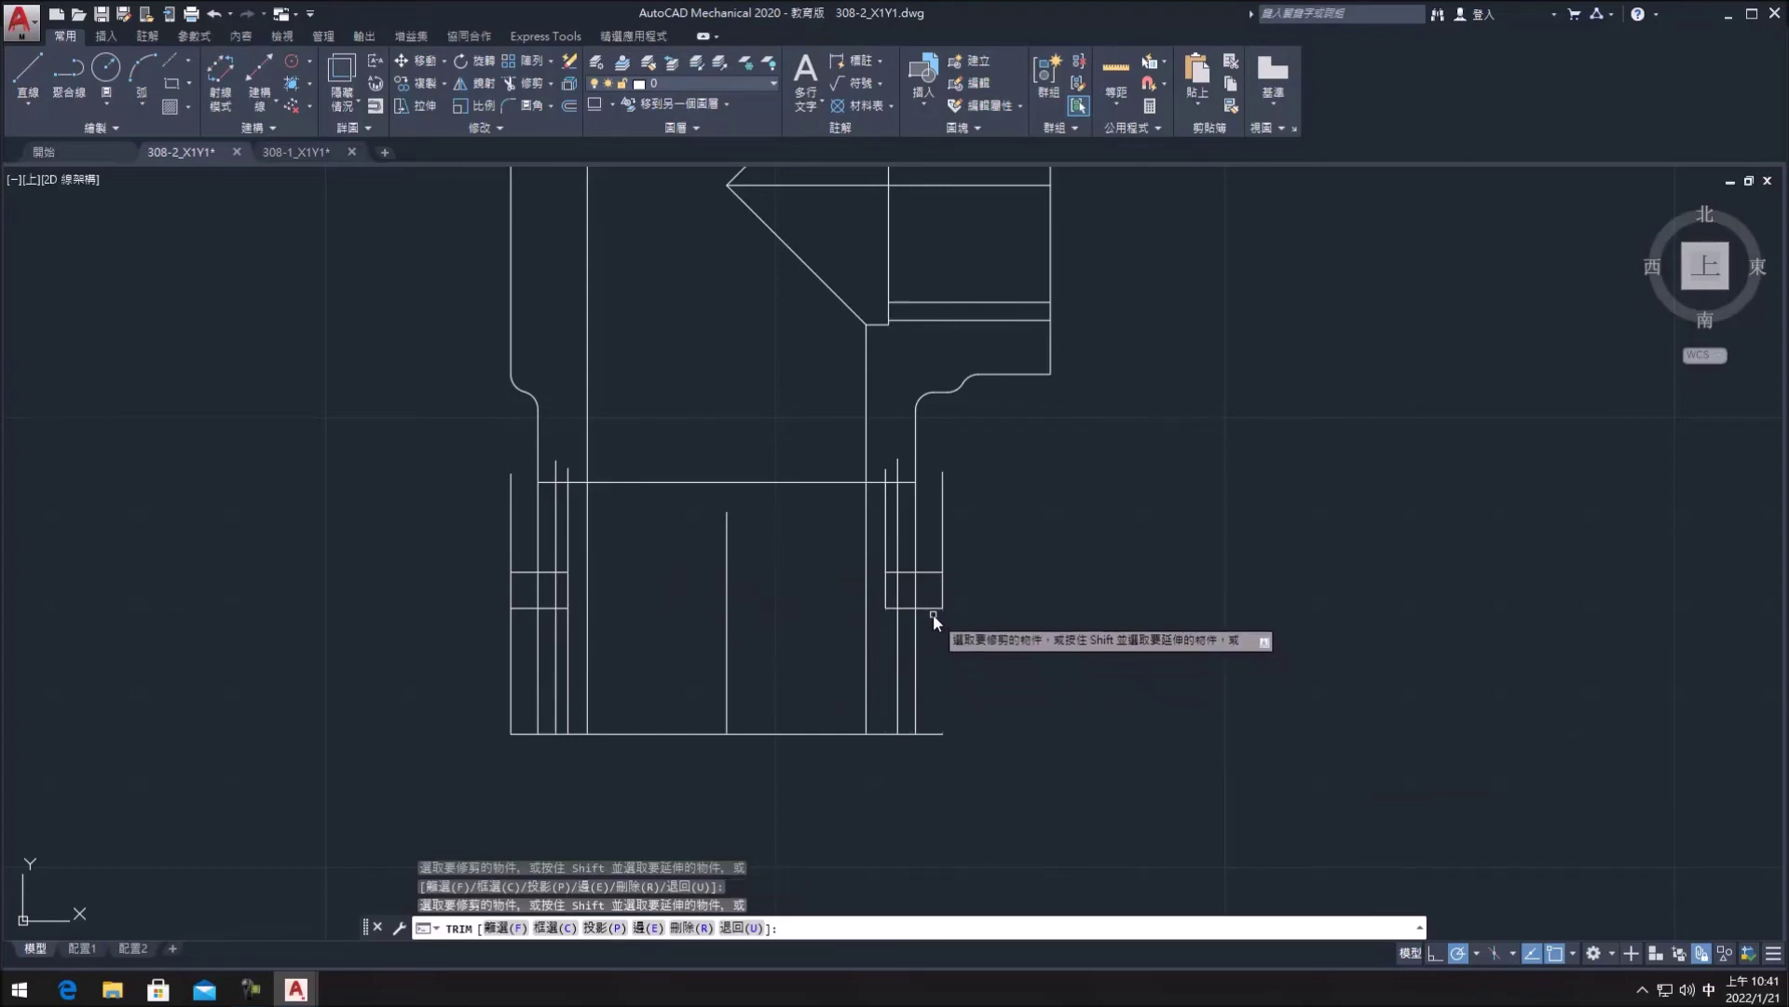
pyautogui.click(936, 733)
pyautogui.click(934, 596)
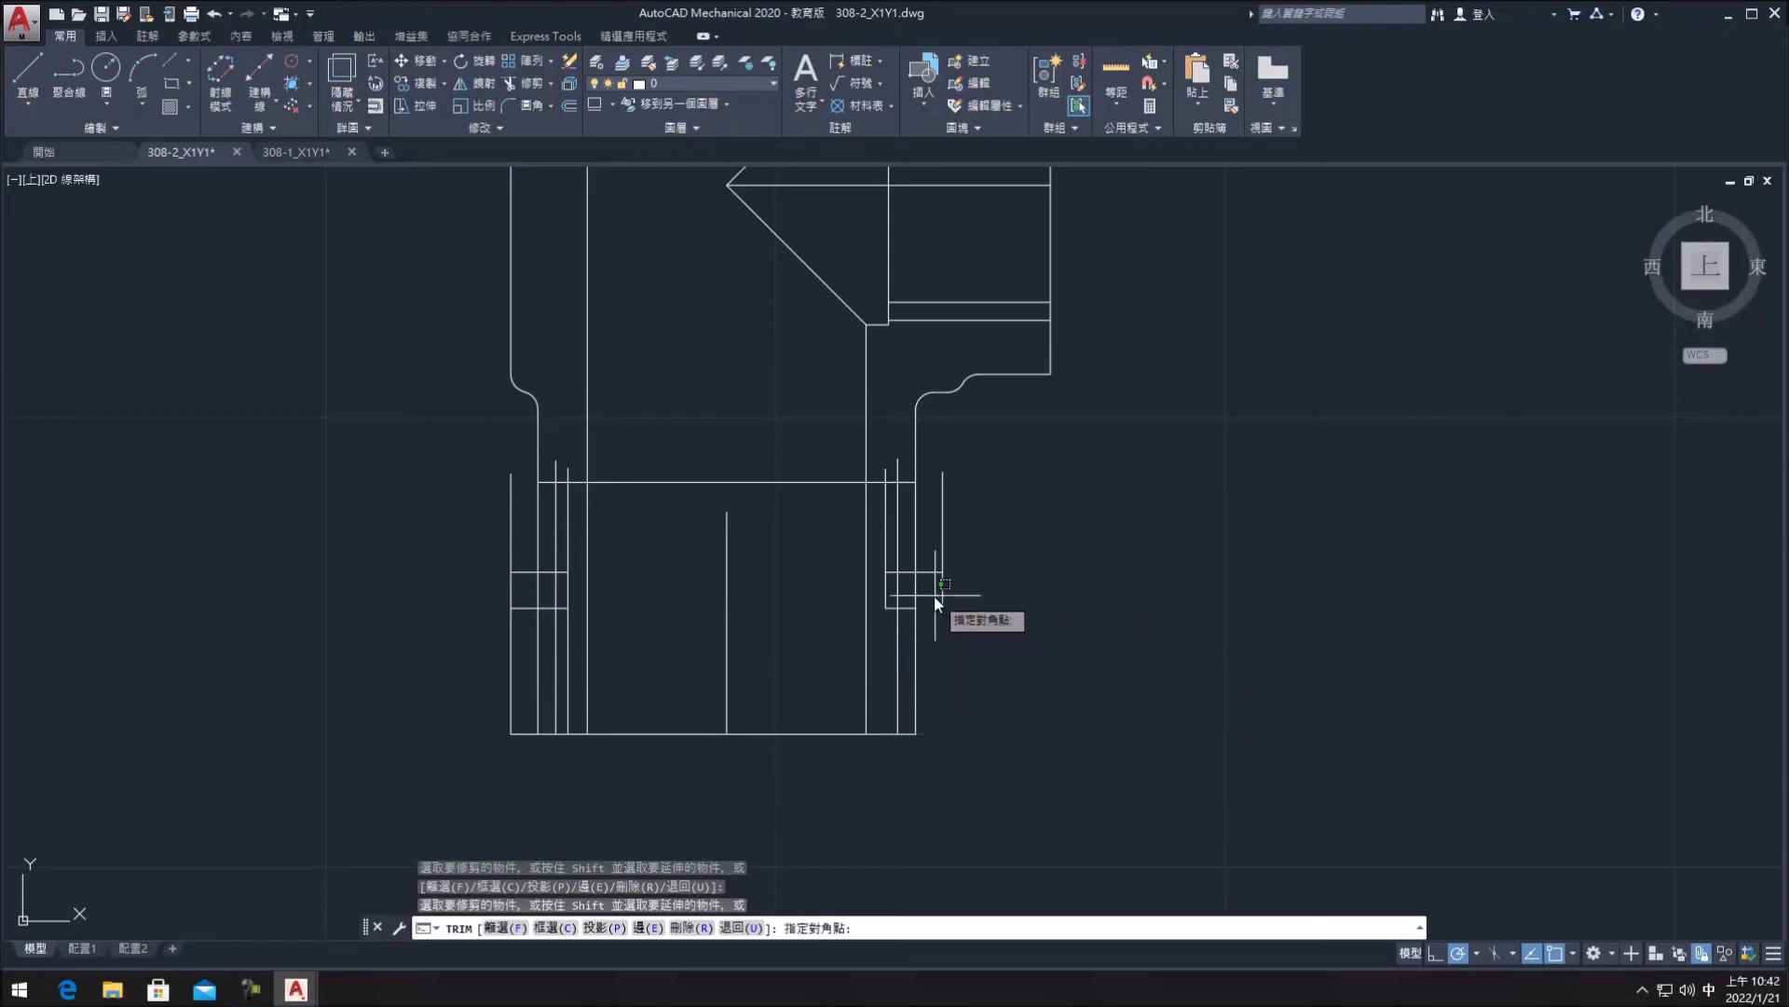
pyautogui.click(891, 591)
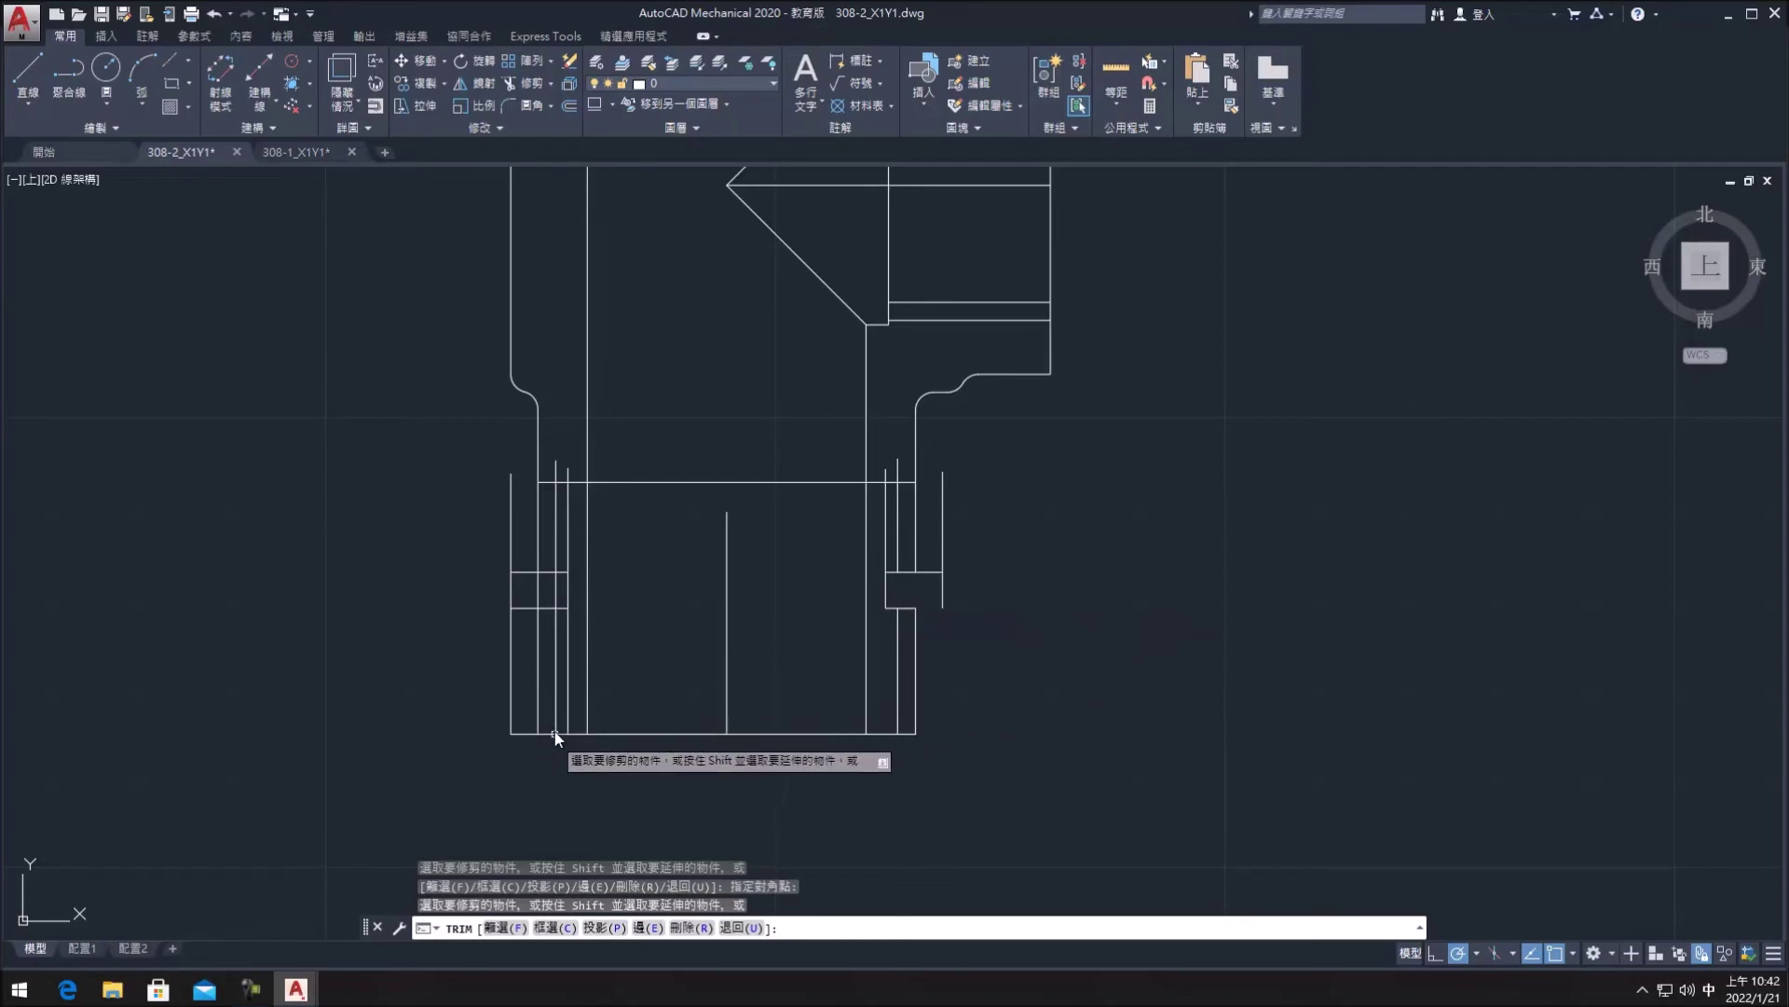
# - Shape the left stepped notch by trimming the left vertical line and short pieces
pyautogui.click(570, 623)
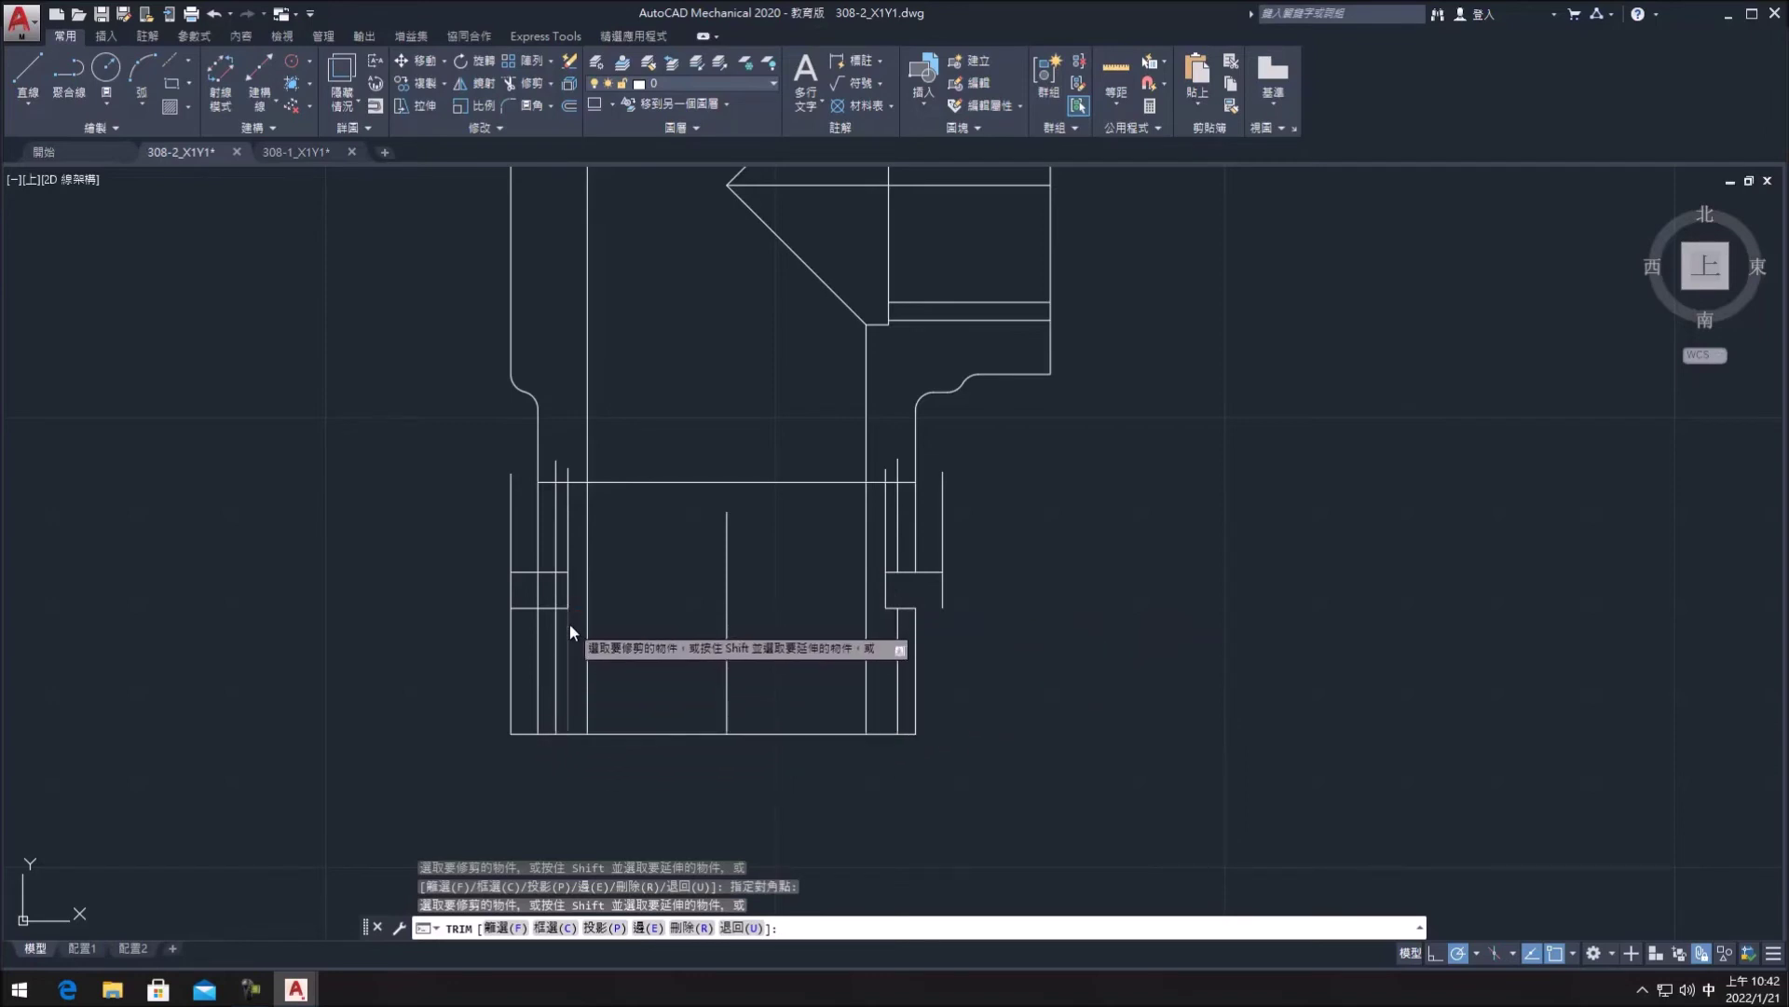
pyautogui.click(569, 473)
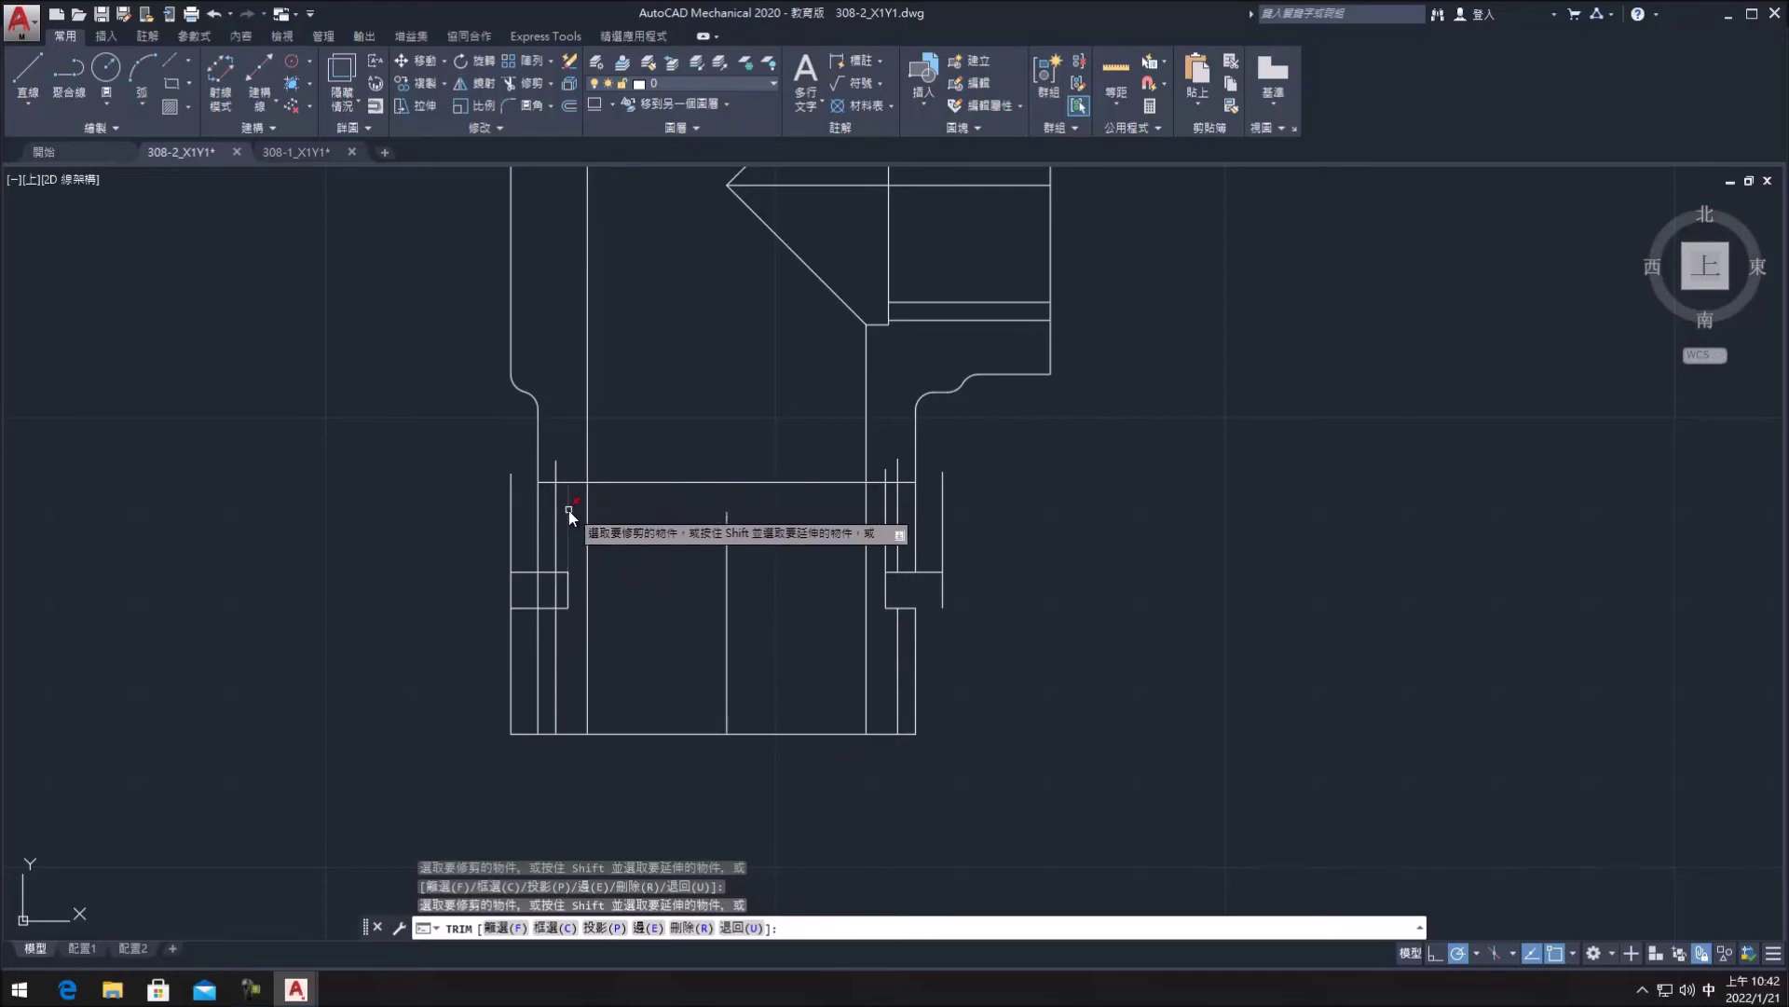
pyautogui.click(560, 591)
pyautogui.click(496, 591)
pyautogui.click(524, 607)
pyautogui.click(522, 733)
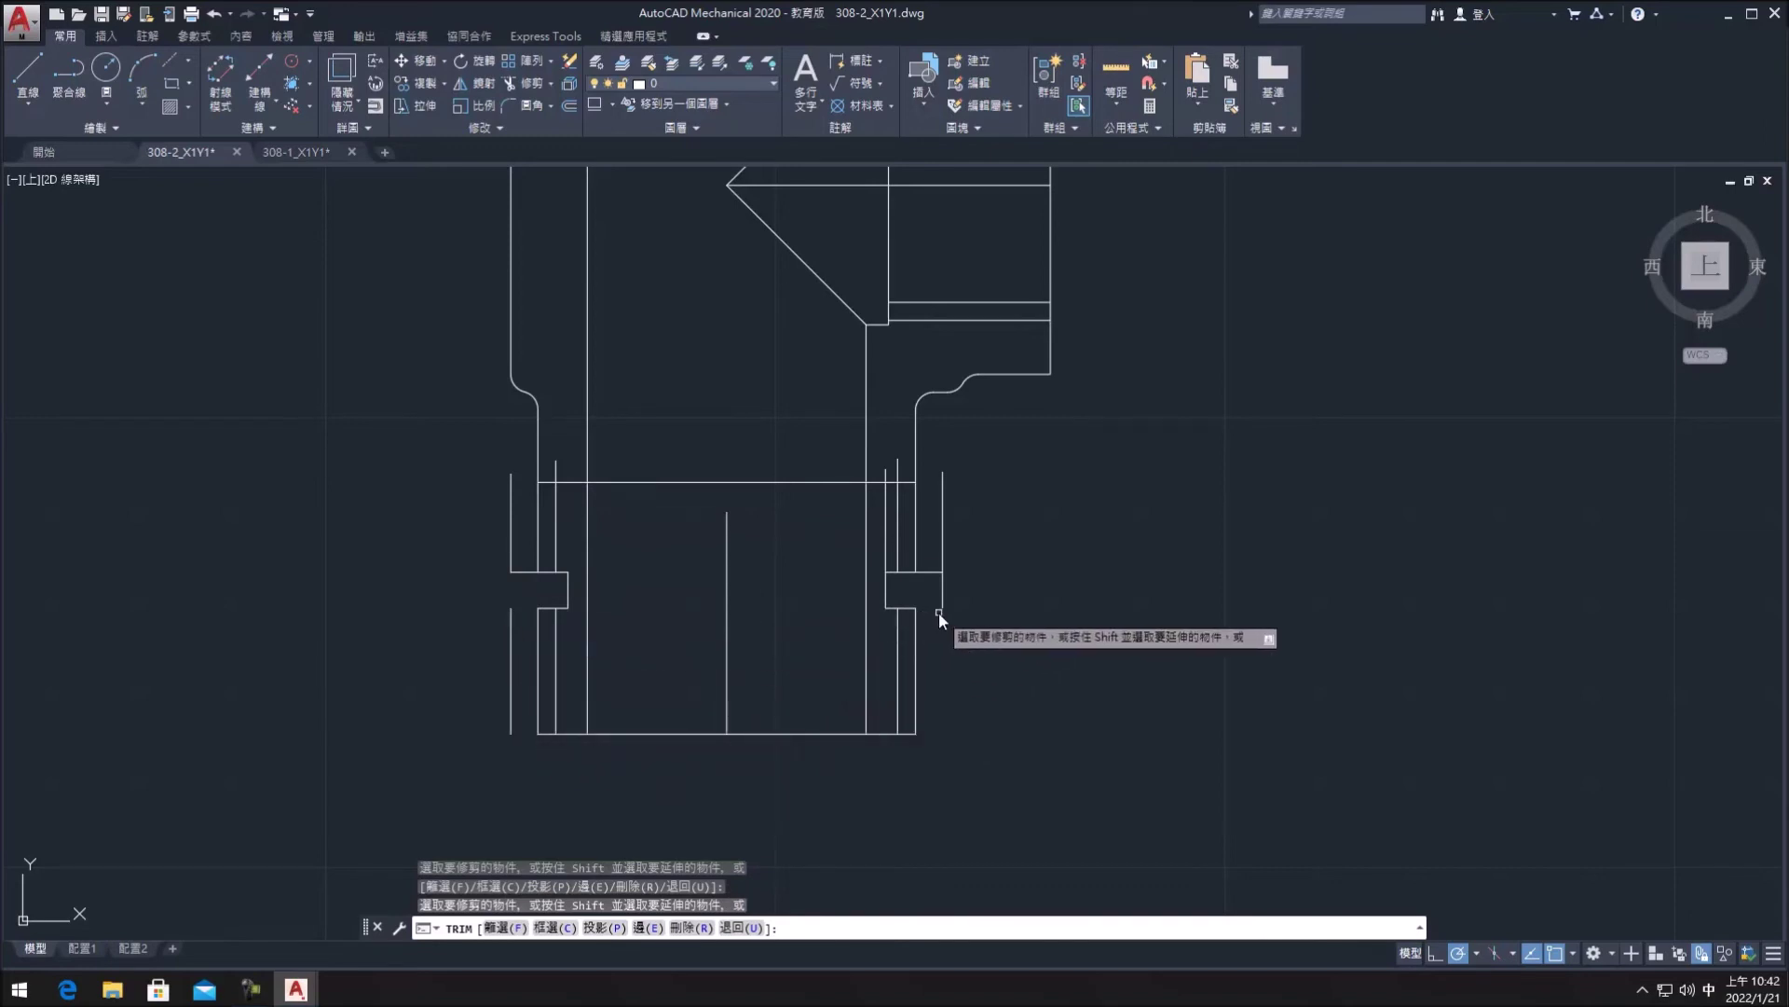
# - Stretch the upper horizontal line's ends out to both outer walls
pyautogui.press('Escape')
pyautogui.press('Escape')
pyautogui.click(753, 483)
pyautogui.click(538, 482)
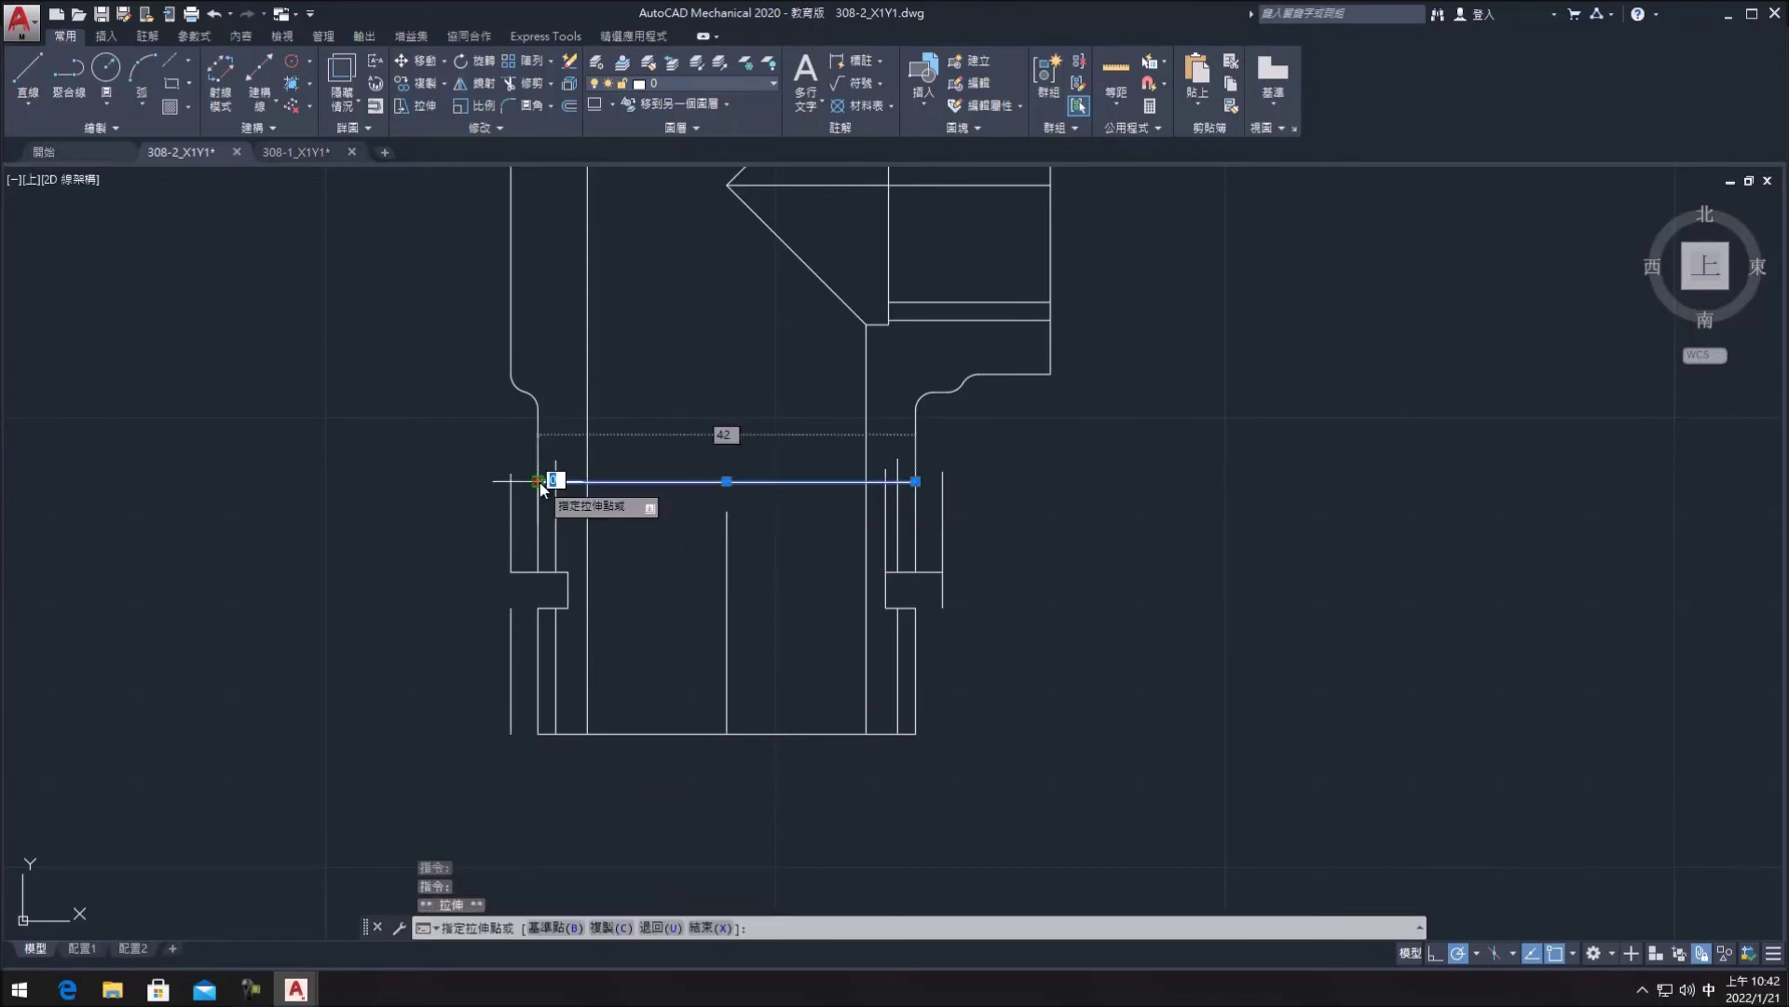
pyautogui.click(512, 482)
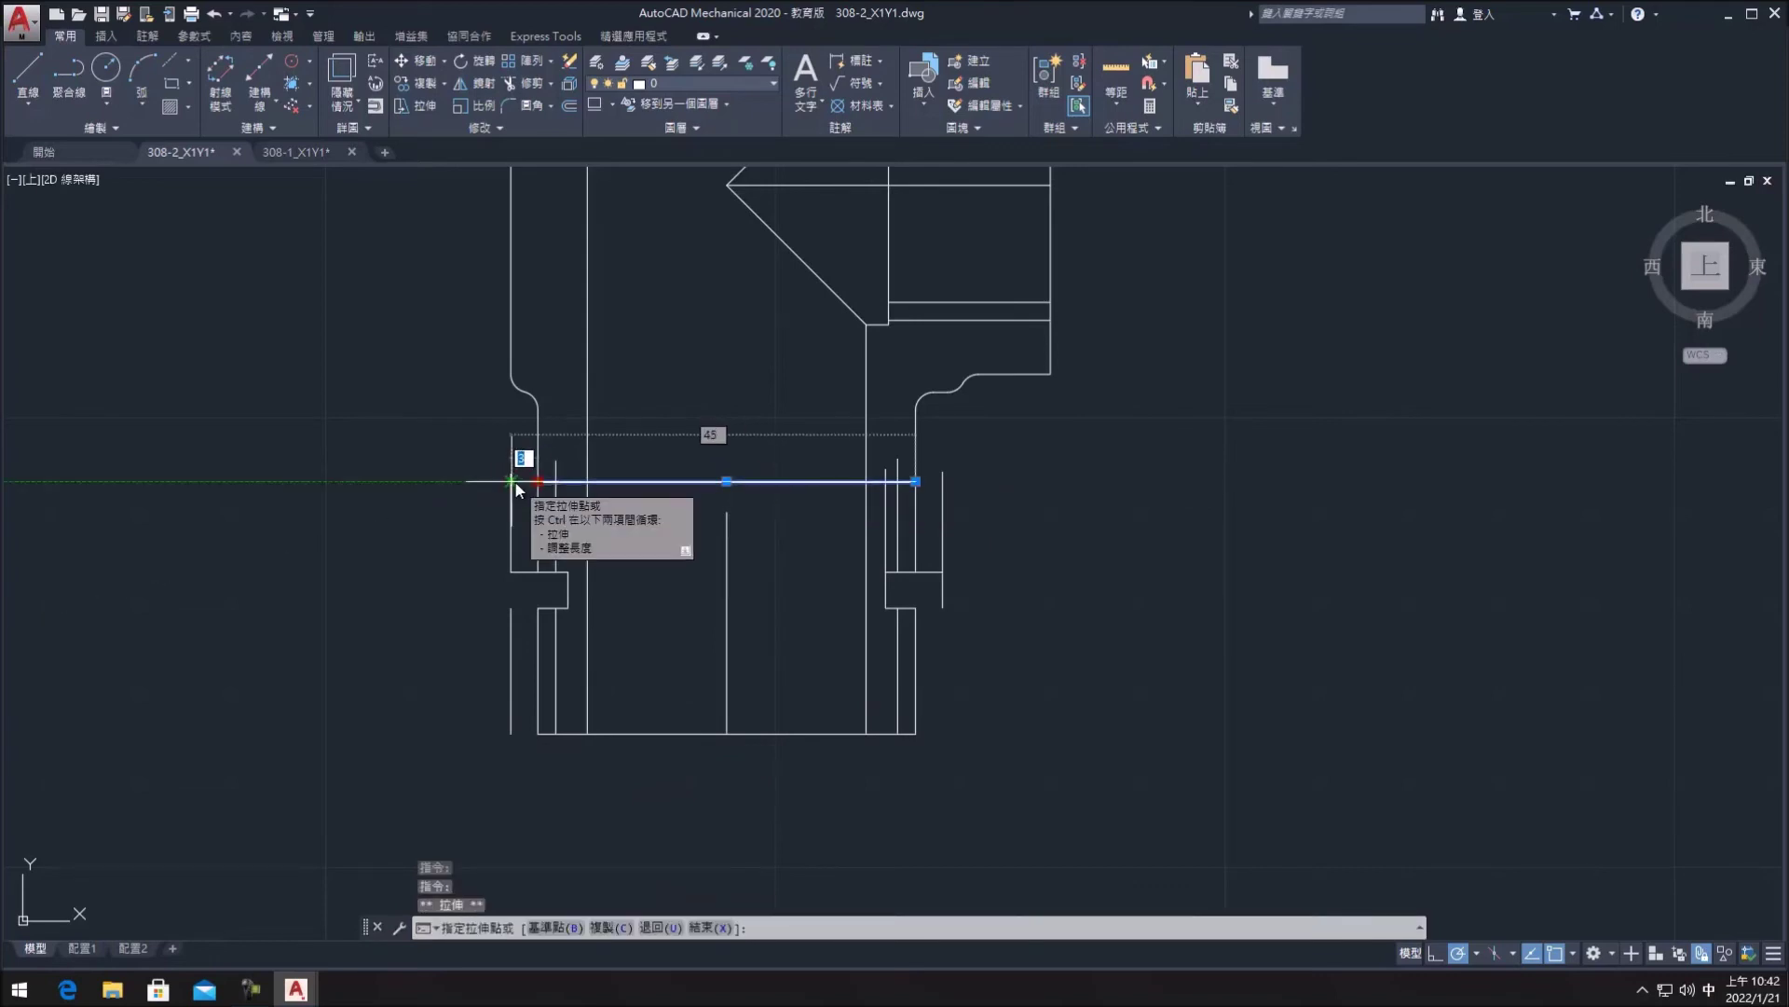
pyautogui.click(944, 483)
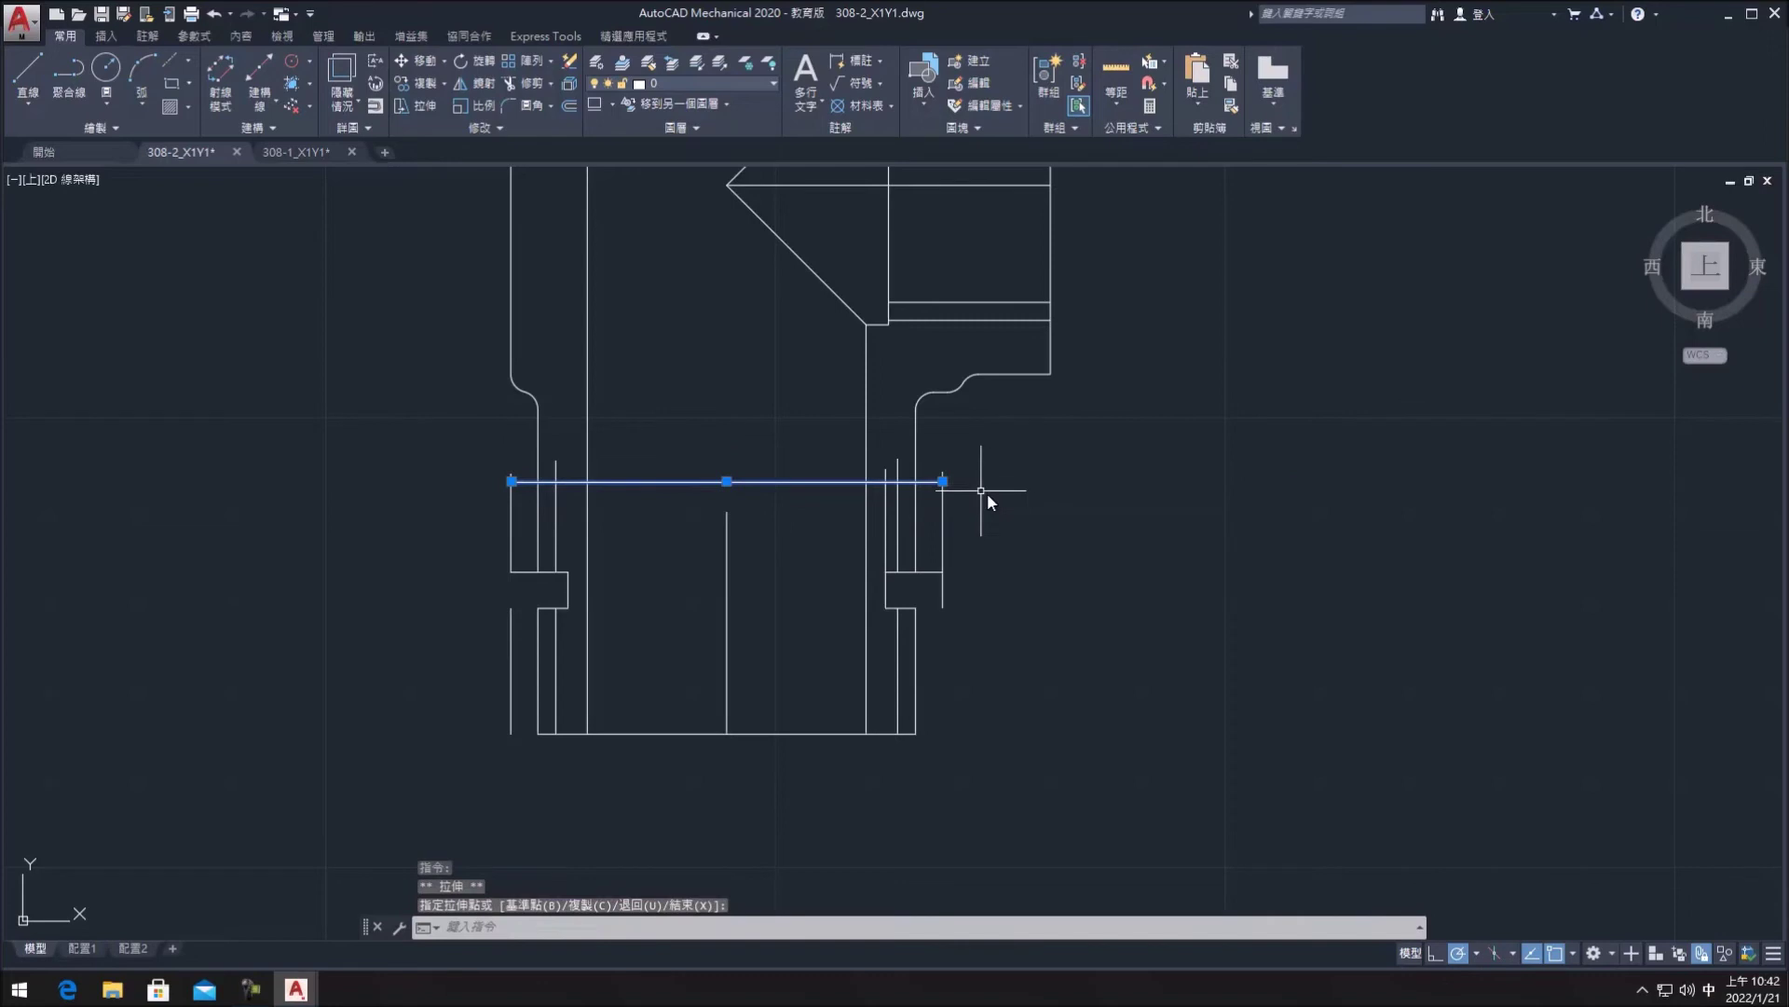
# - Delete the leftover short vertical line on the right side
pyautogui.click(541, 82)
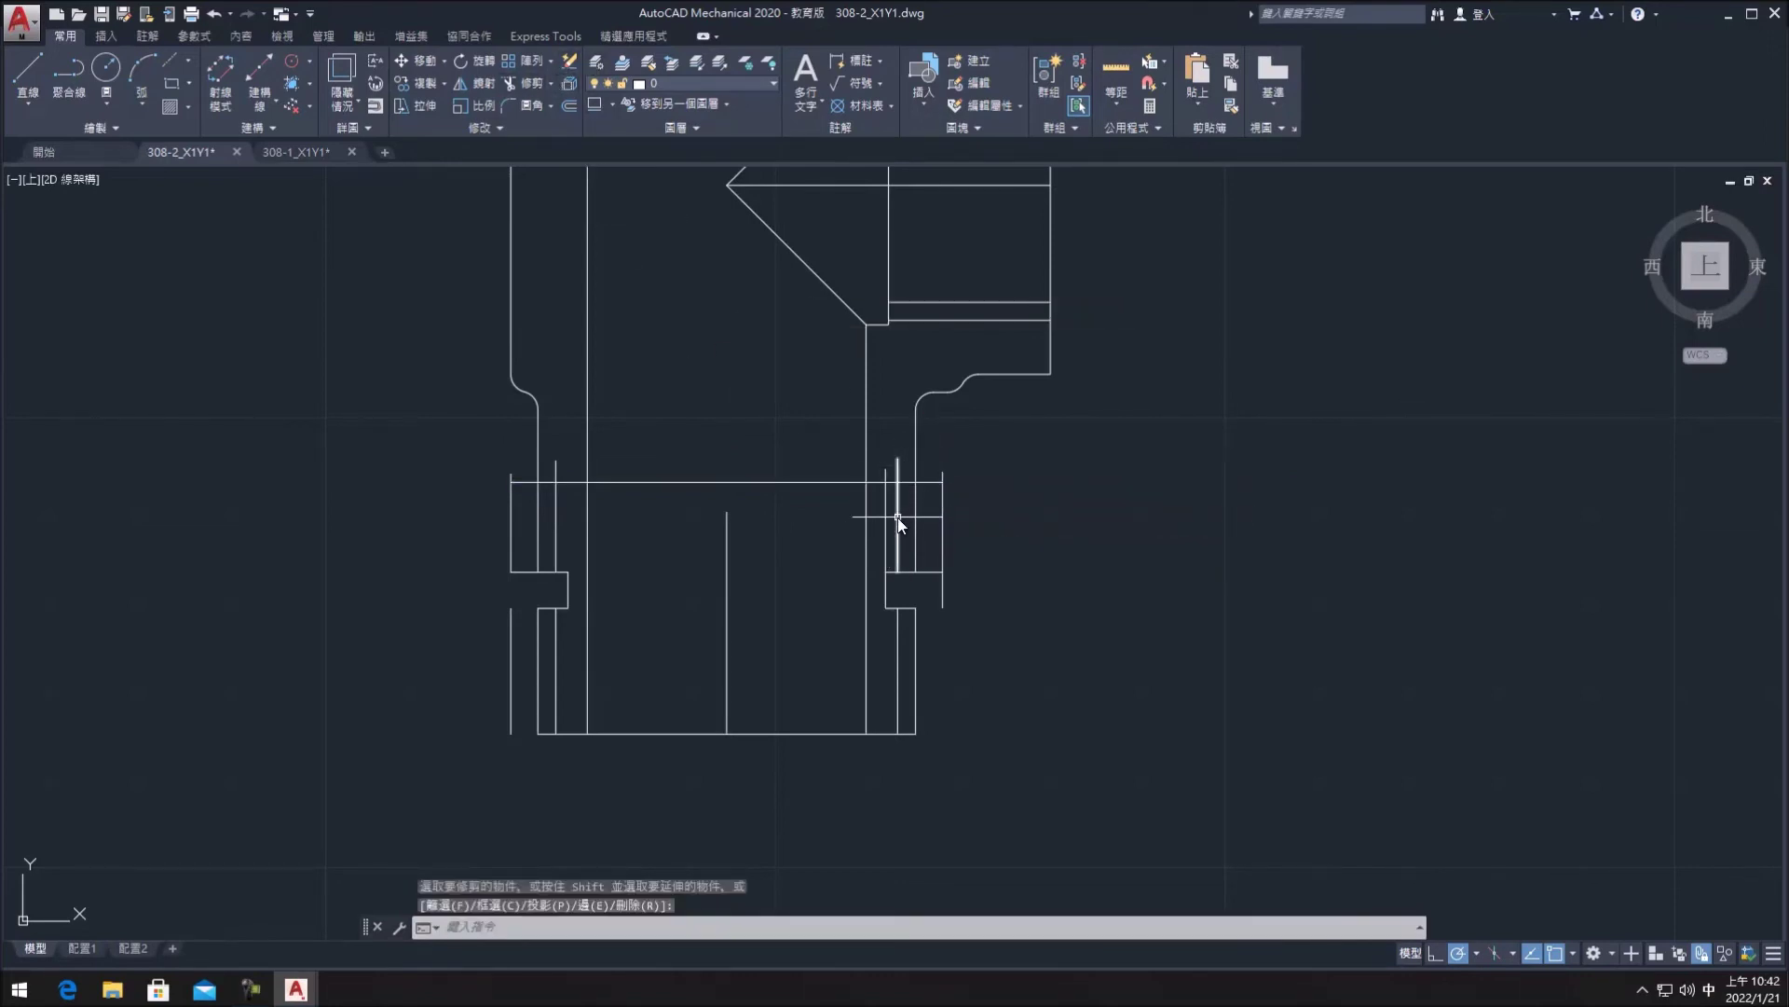
pyautogui.press('Escape')
pyautogui.click(904, 524)
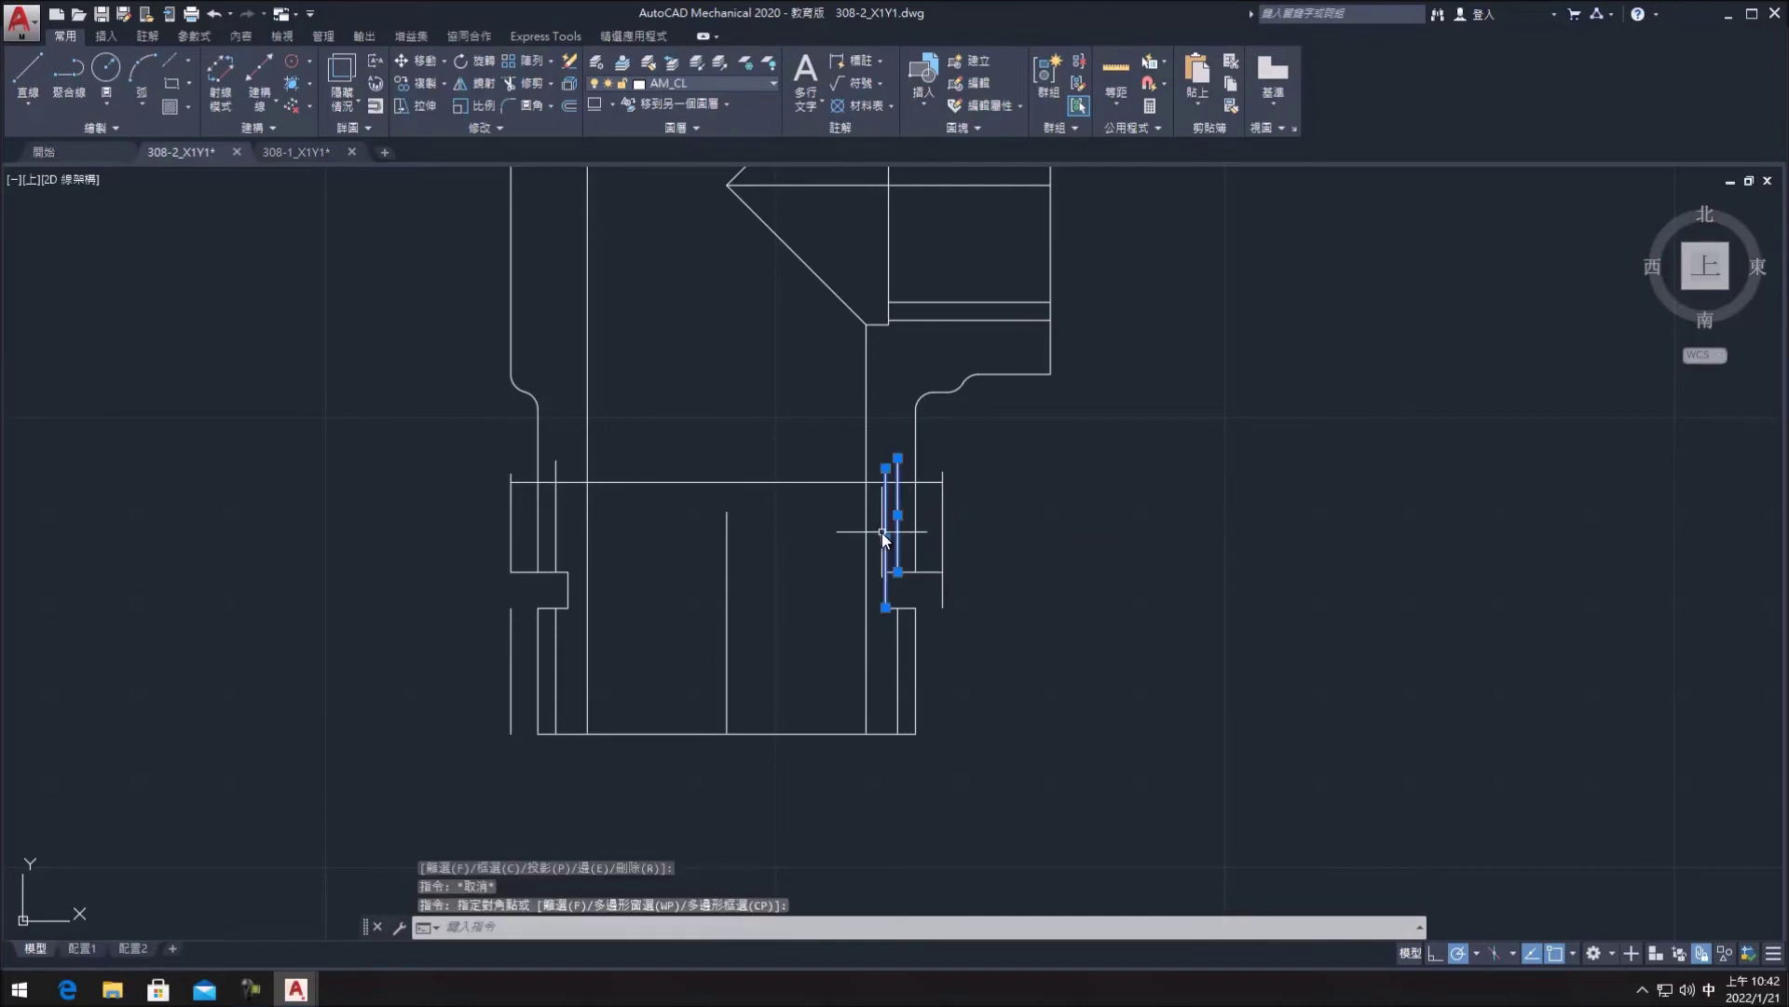
pyautogui.press('Escape')
pyautogui.click(539, 83)
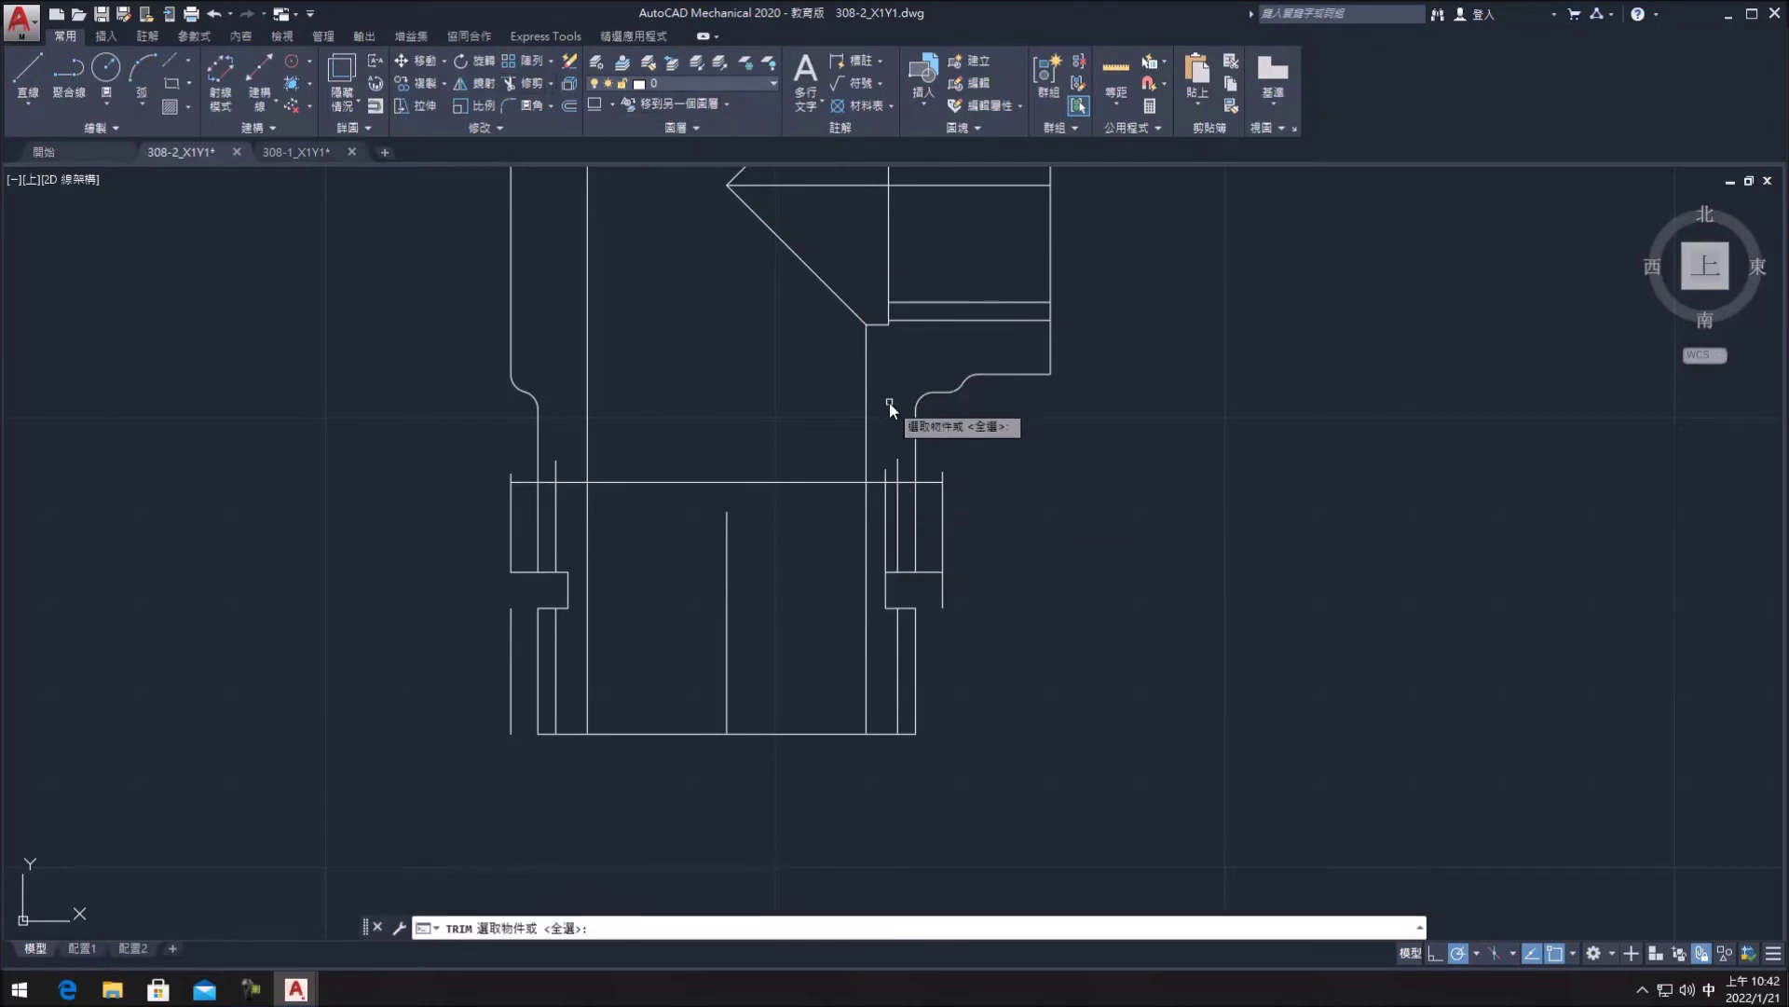
pyautogui.press('Return')
pyautogui.press('Escape')
pyautogui.click(898, 507)
pyautogui.click(889, 472)
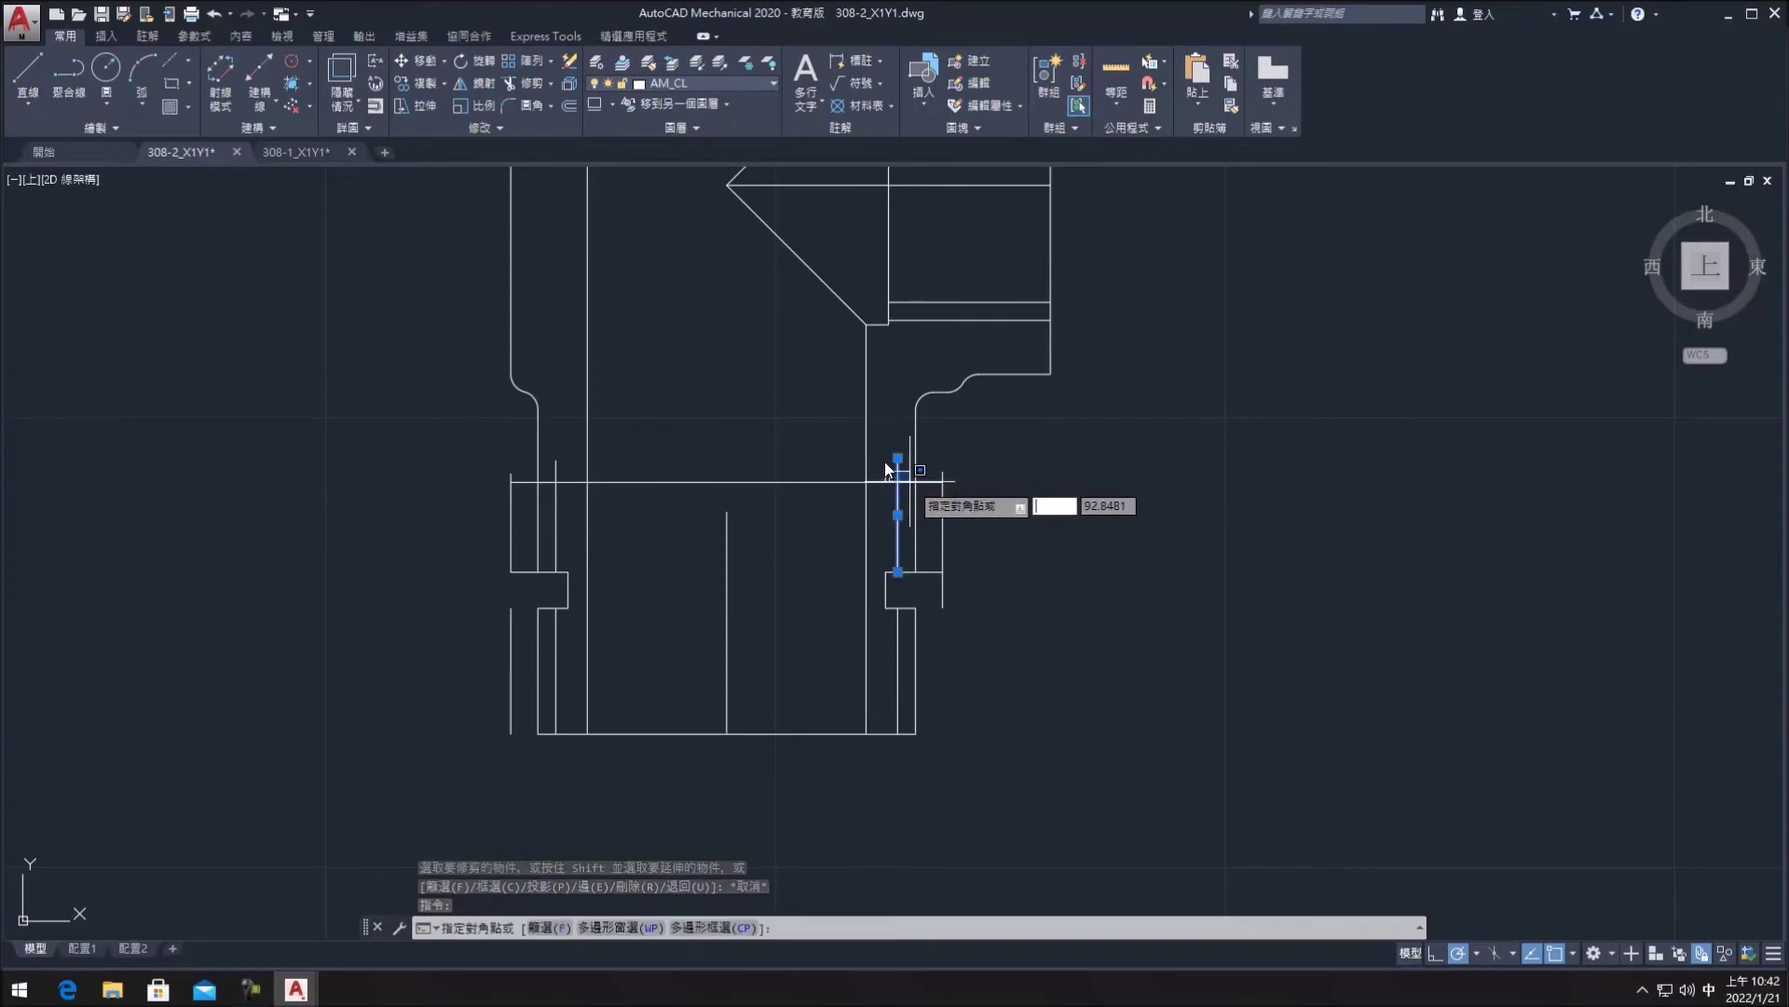
pyautogui.press('Escape')
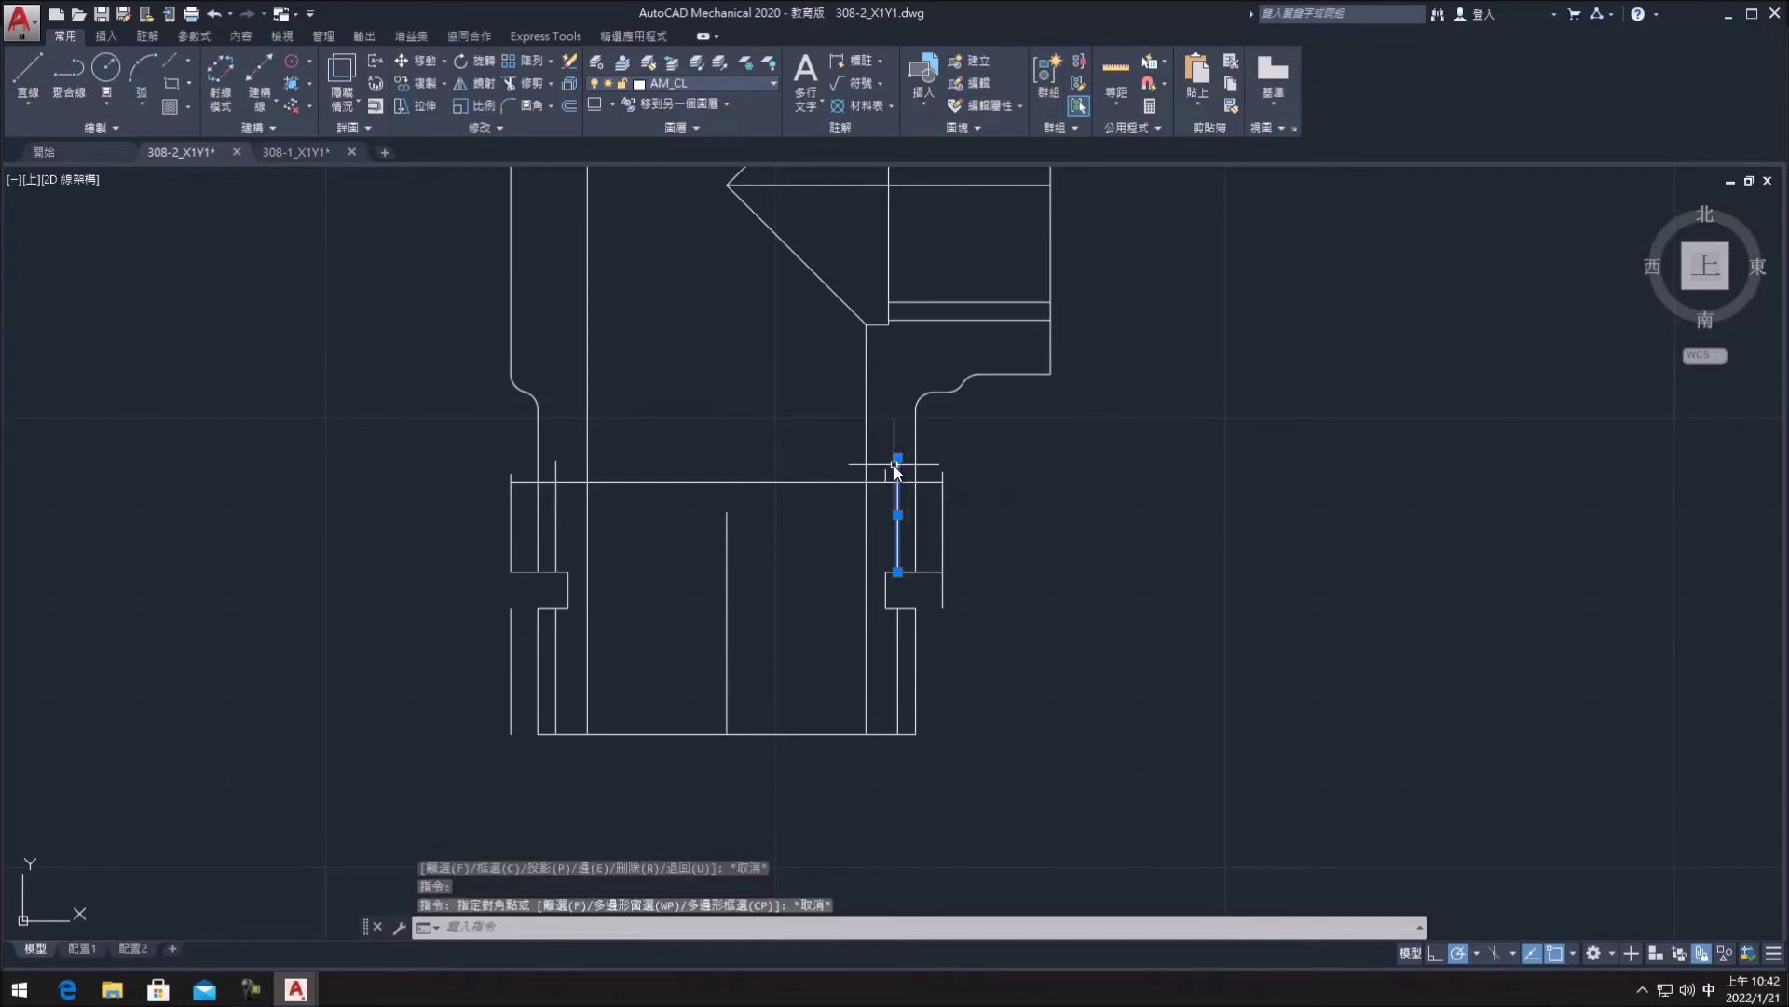
pyautogui.press('Delete')
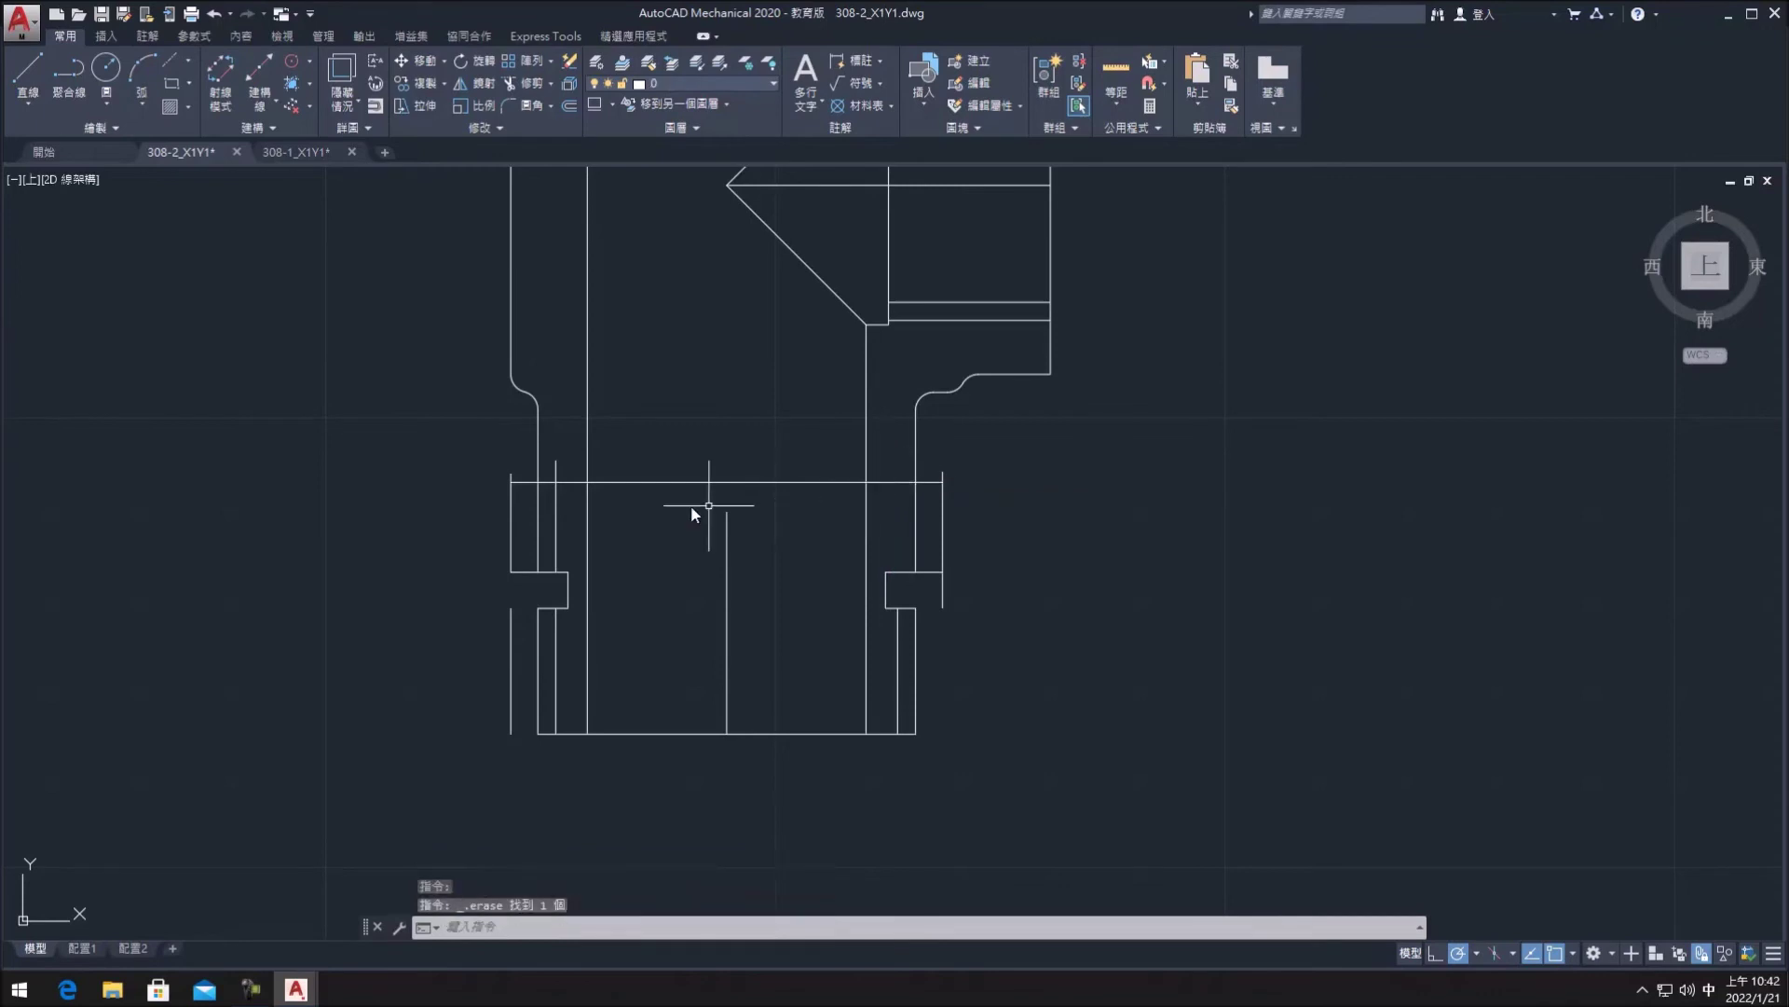
# - Window-select and delete the leftover lower-left lines
pyautogui.click(508, 665)
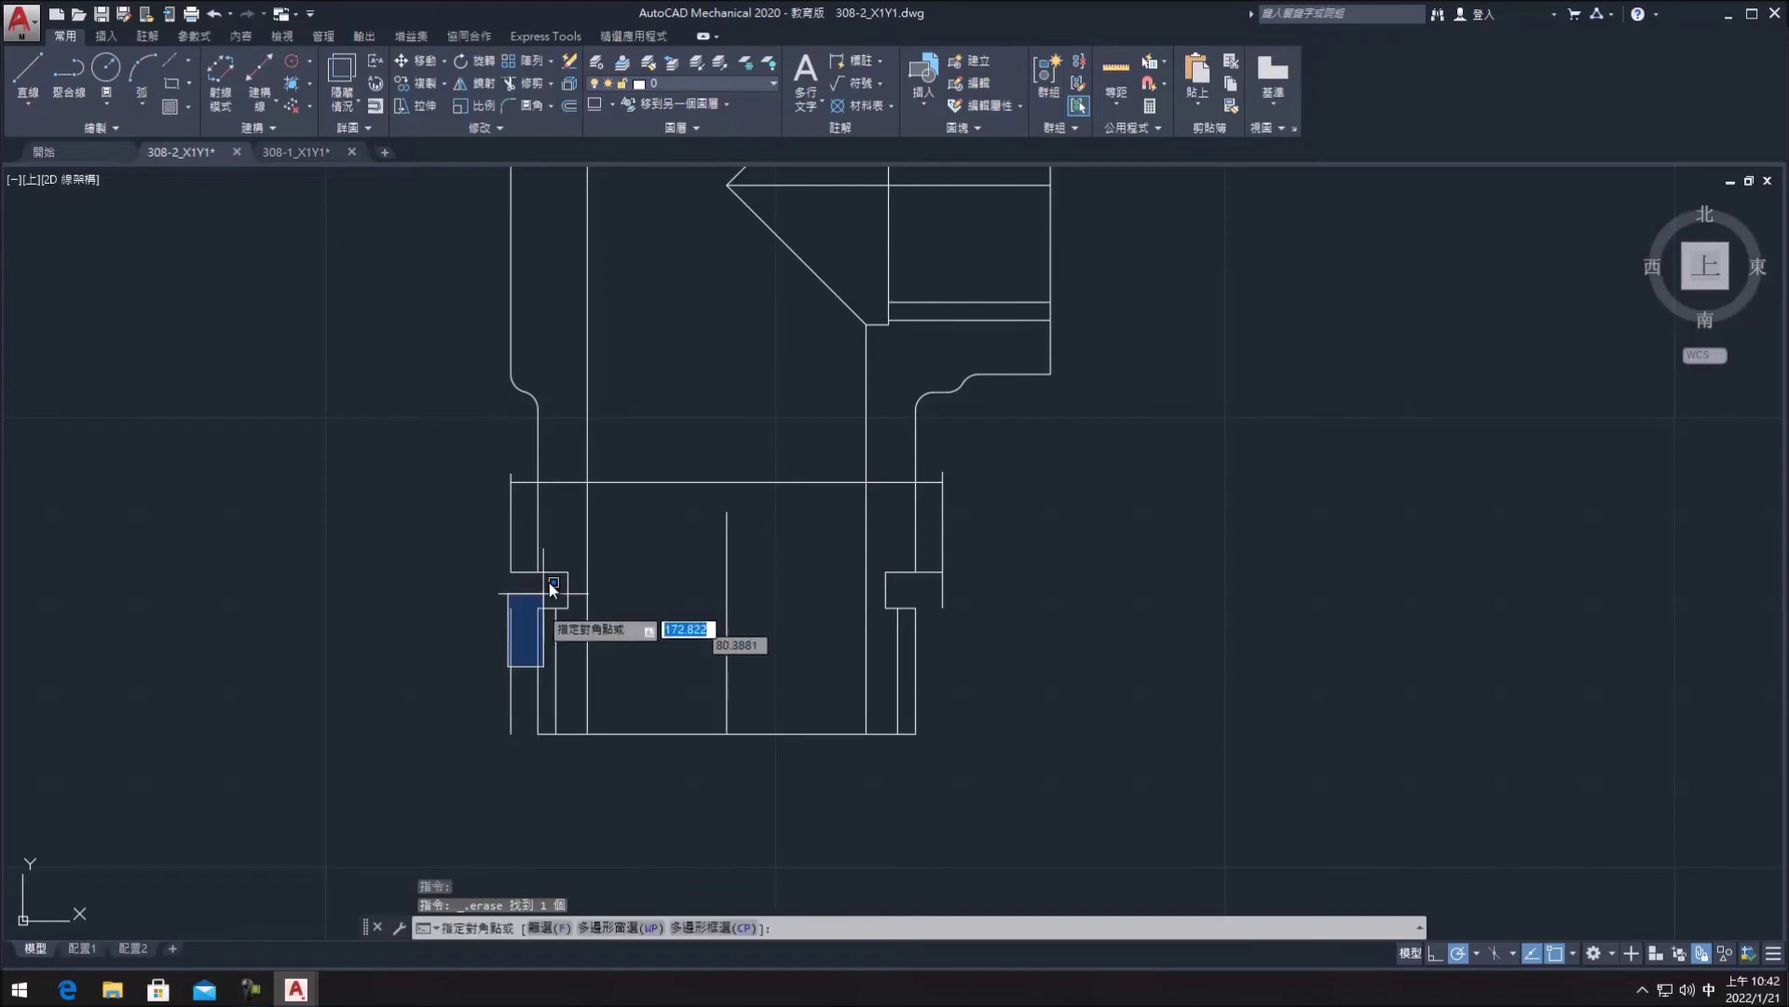
pyautogui.click(481, 621)
pyautogui.press('Delete')
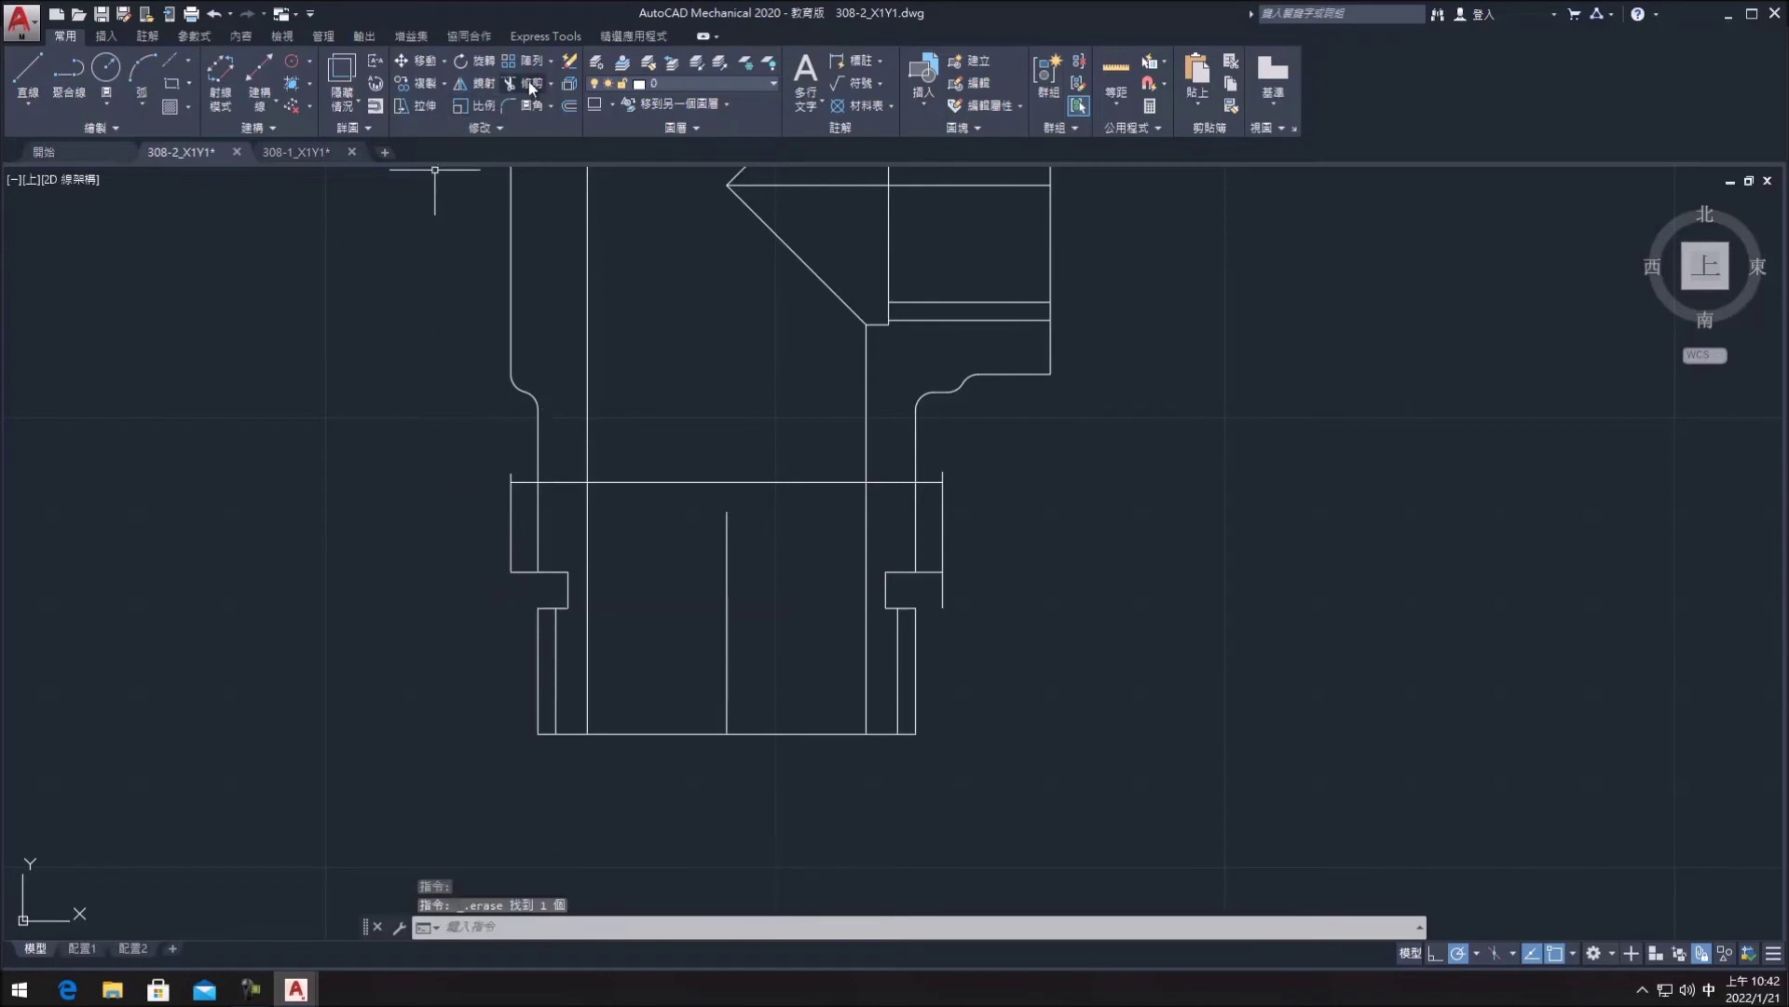
# - Trim the stub, the vertical segment and the rectangle's top edges into the pipe outline
pyautogui.click(528, 81)
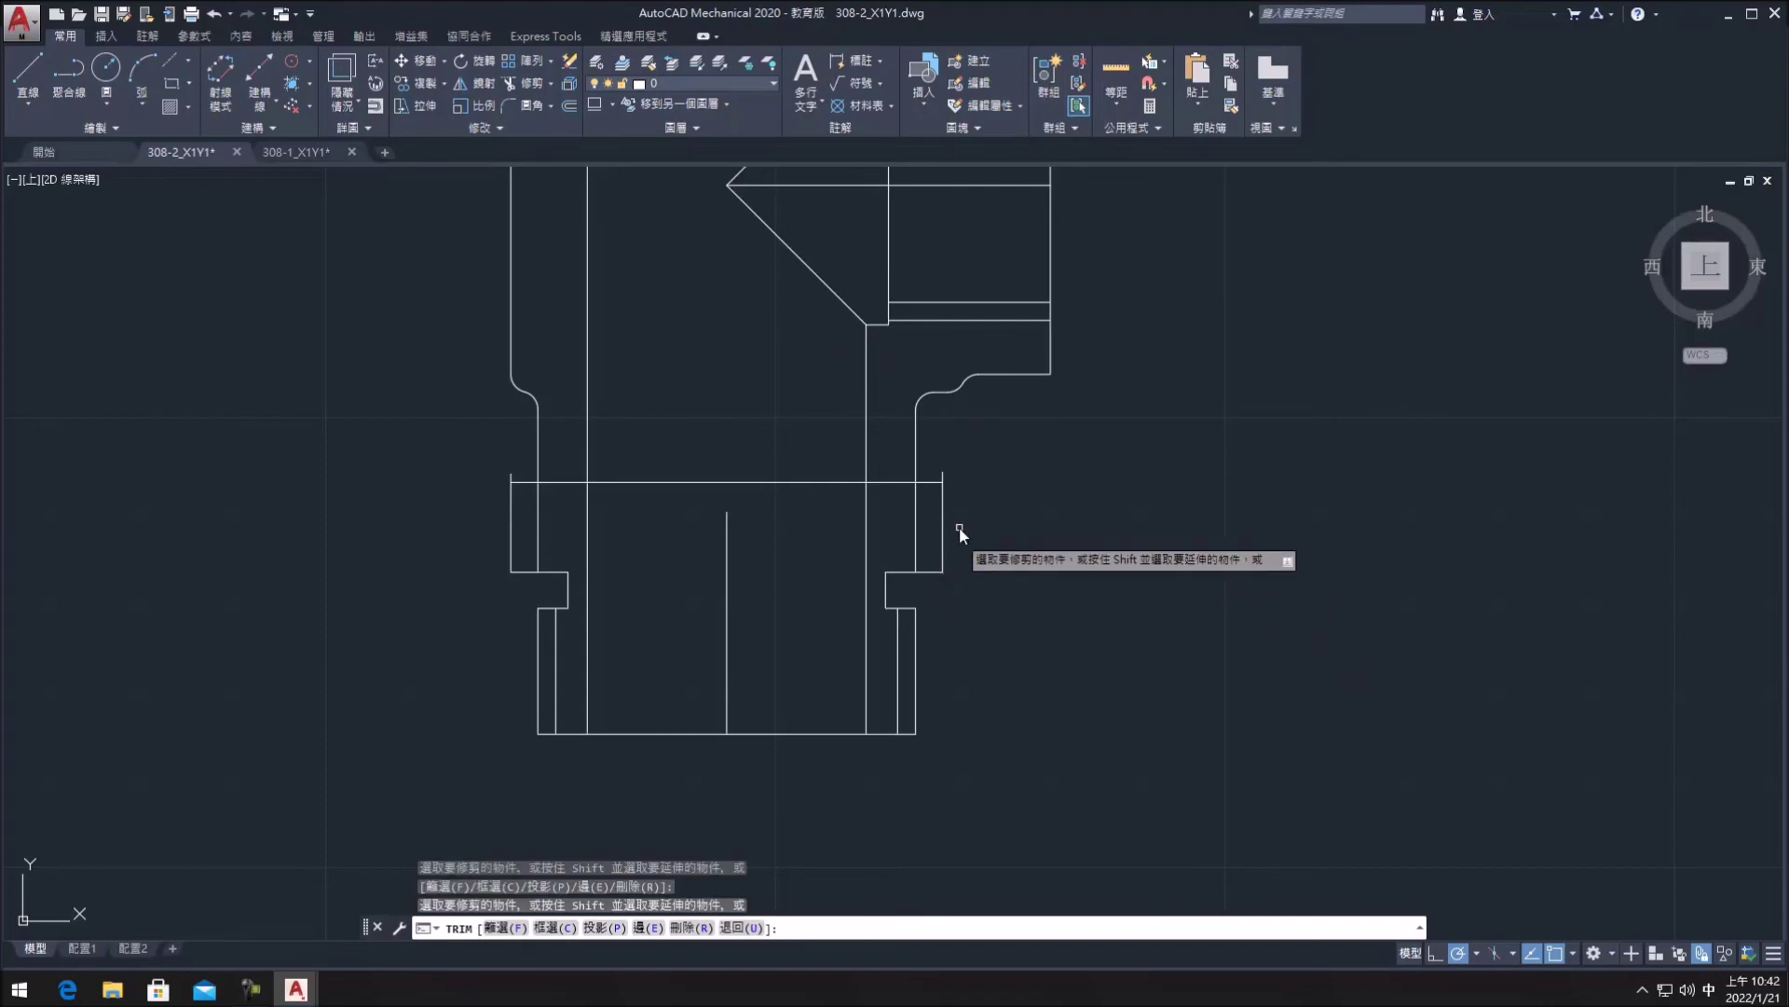
pyautogui.click(943, 474)
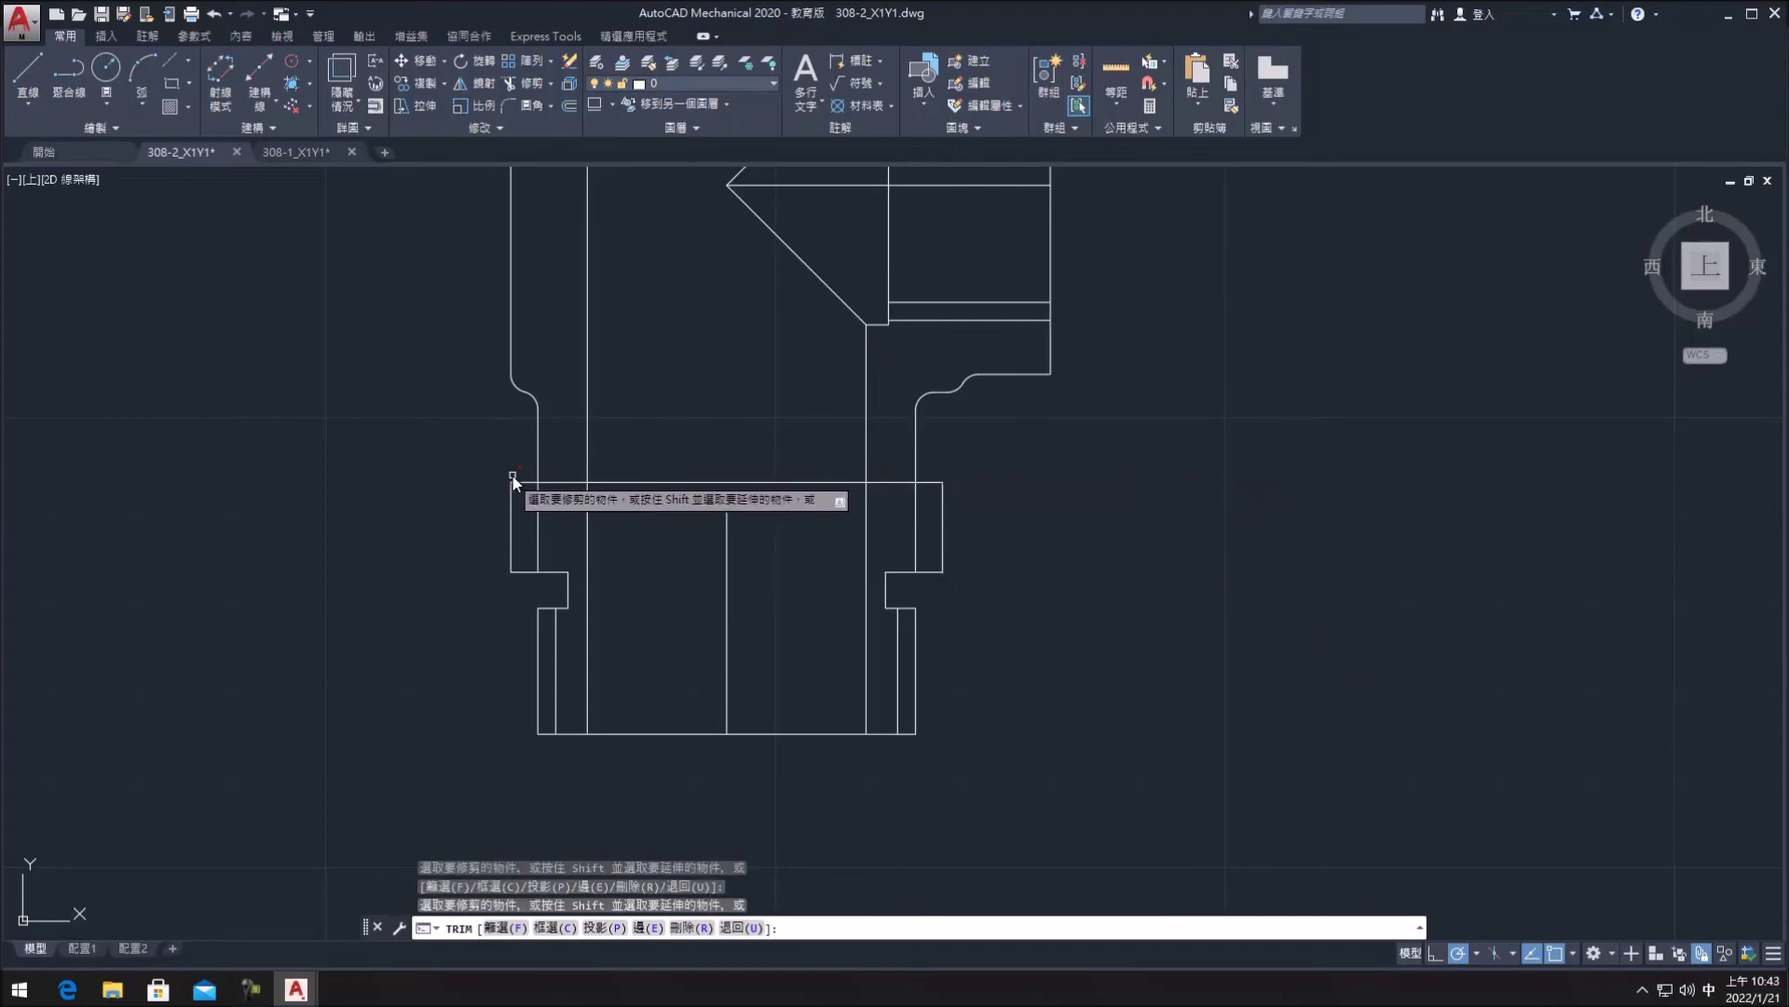
pyautogui.press('Escape')
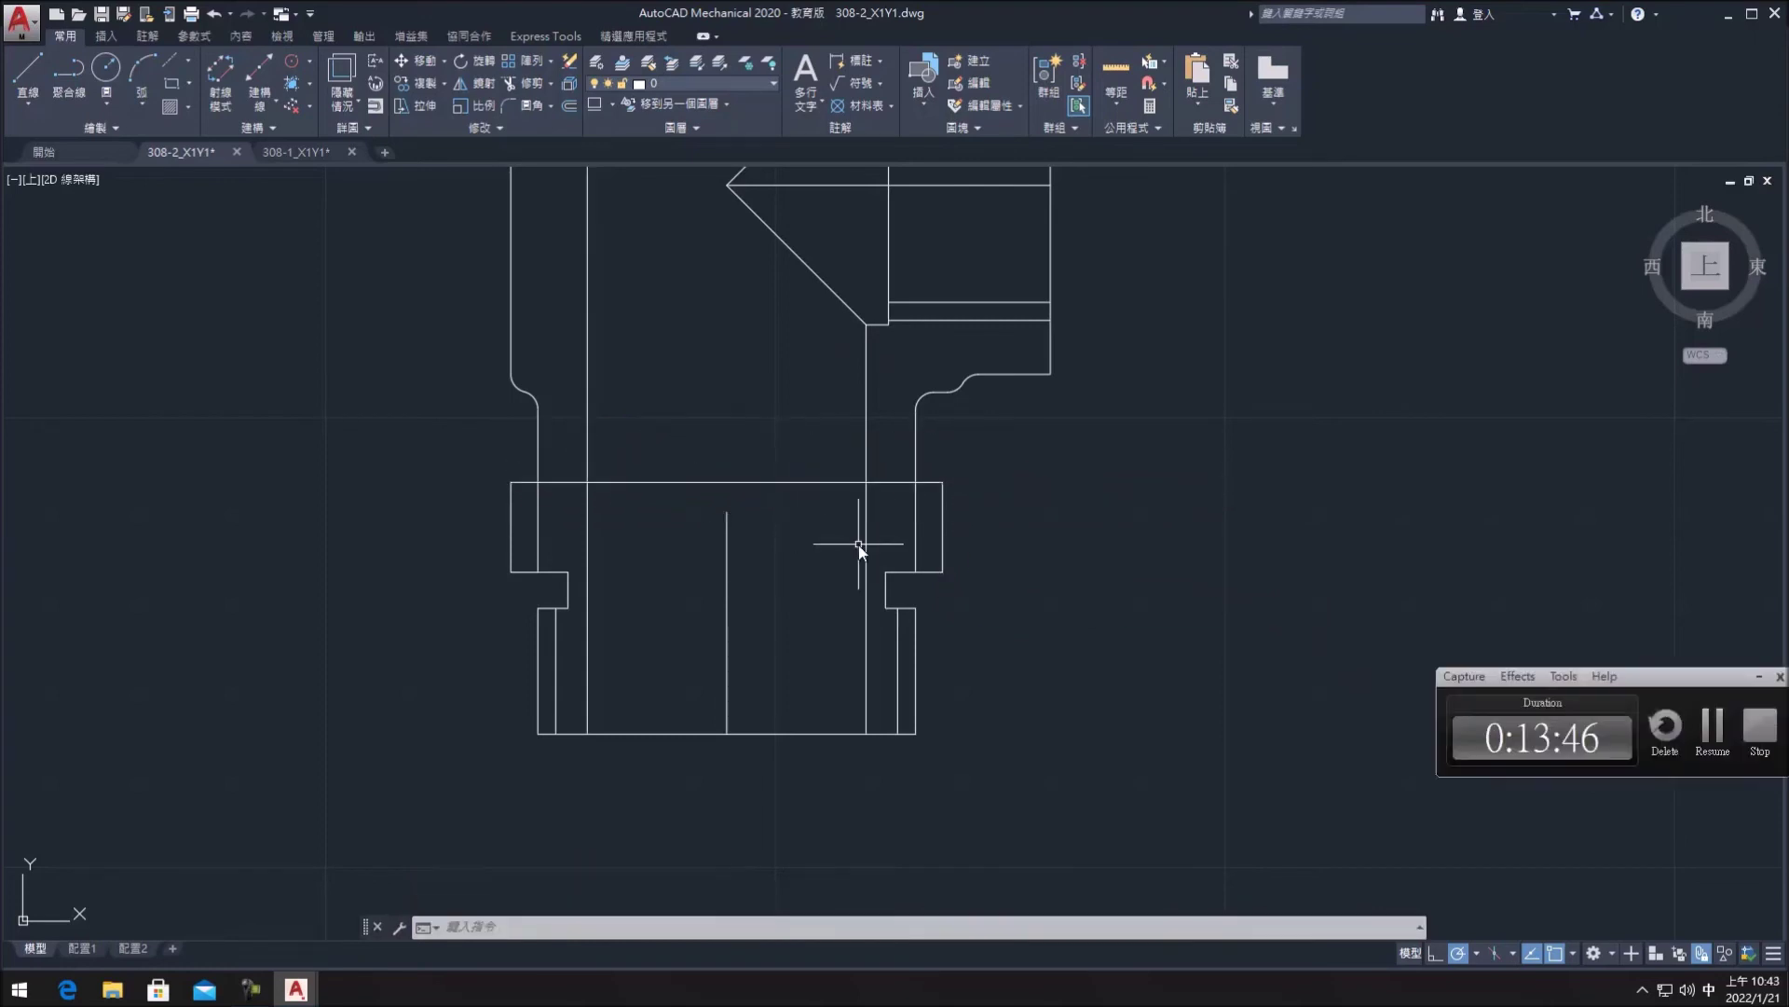
pyautogui.click(537, 84)
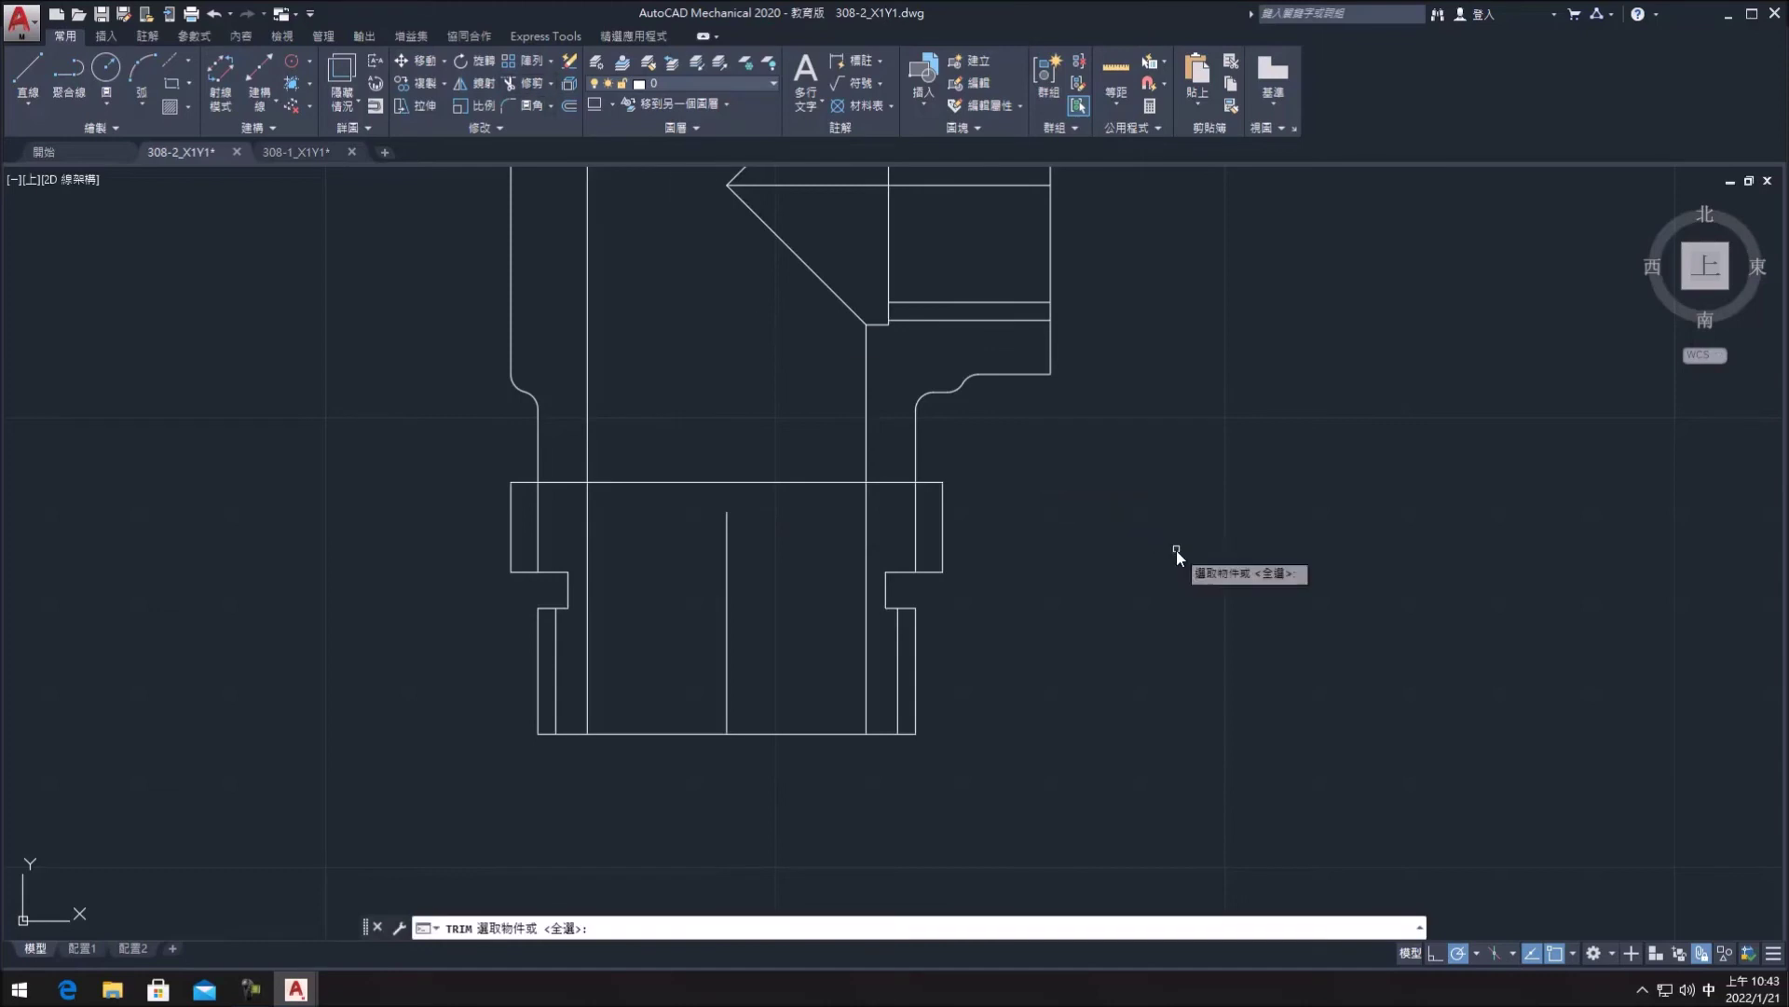
pyautogui.click(915, 533)
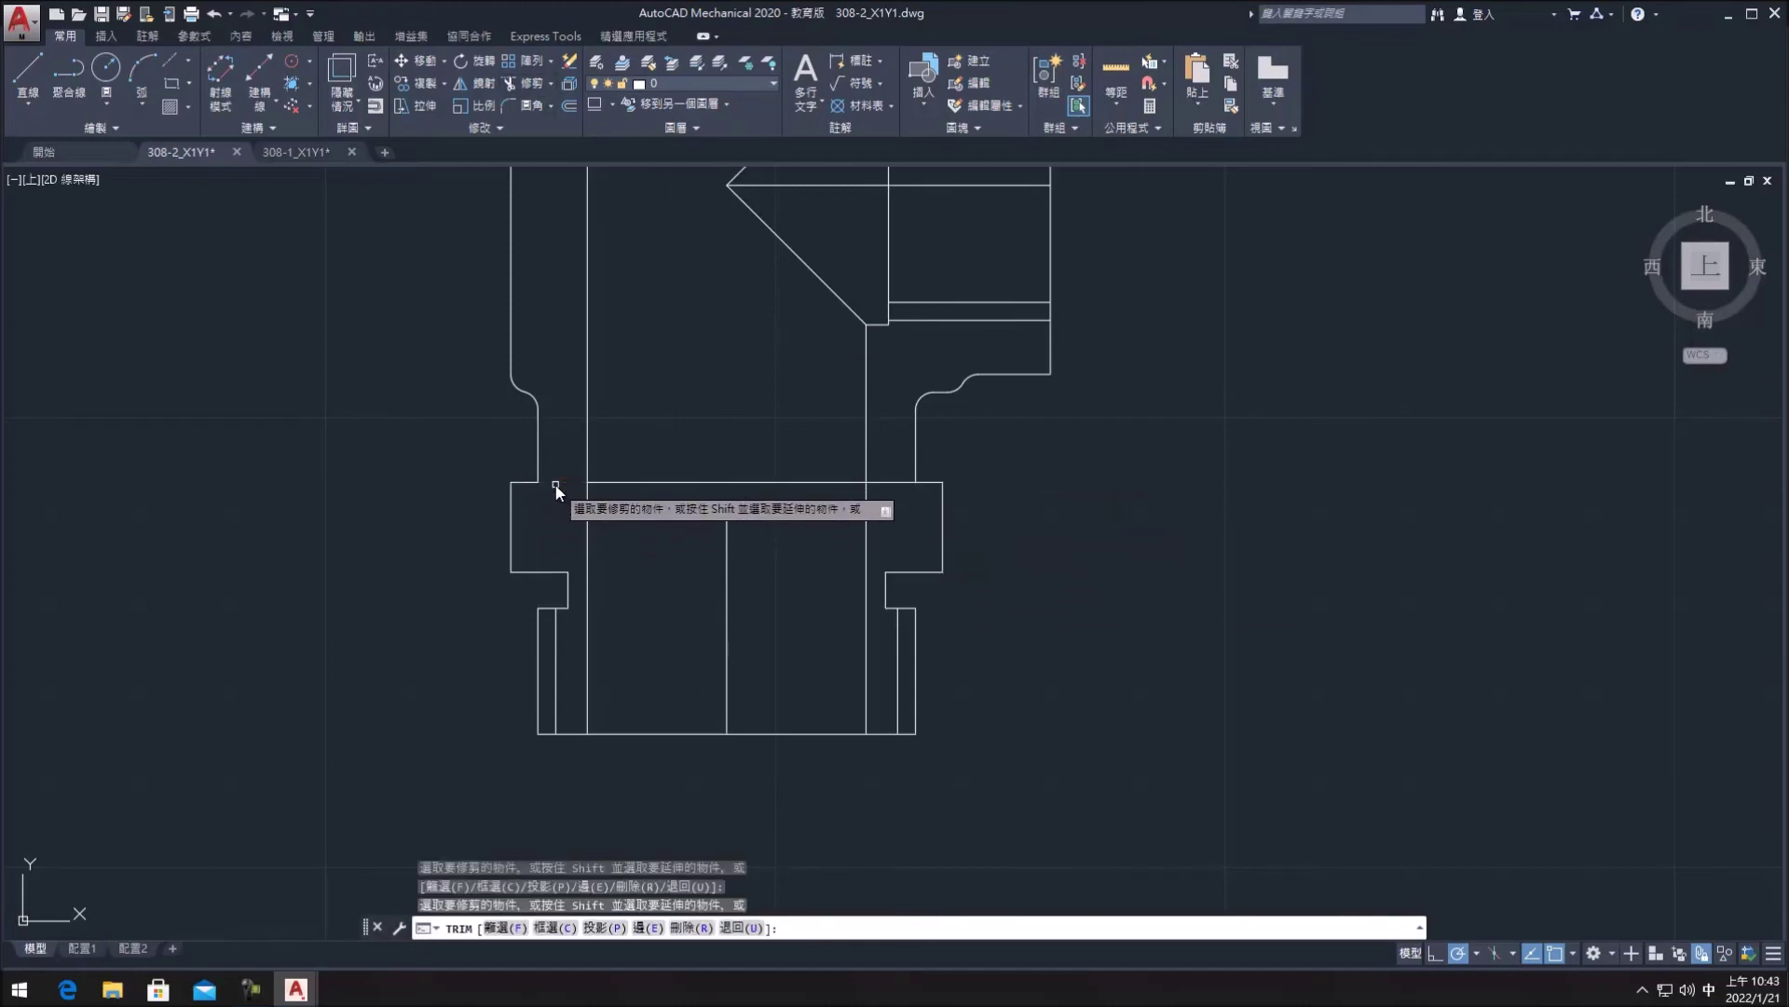
pyautogui.click(555, 482)
pyautogui.click(879, 481)
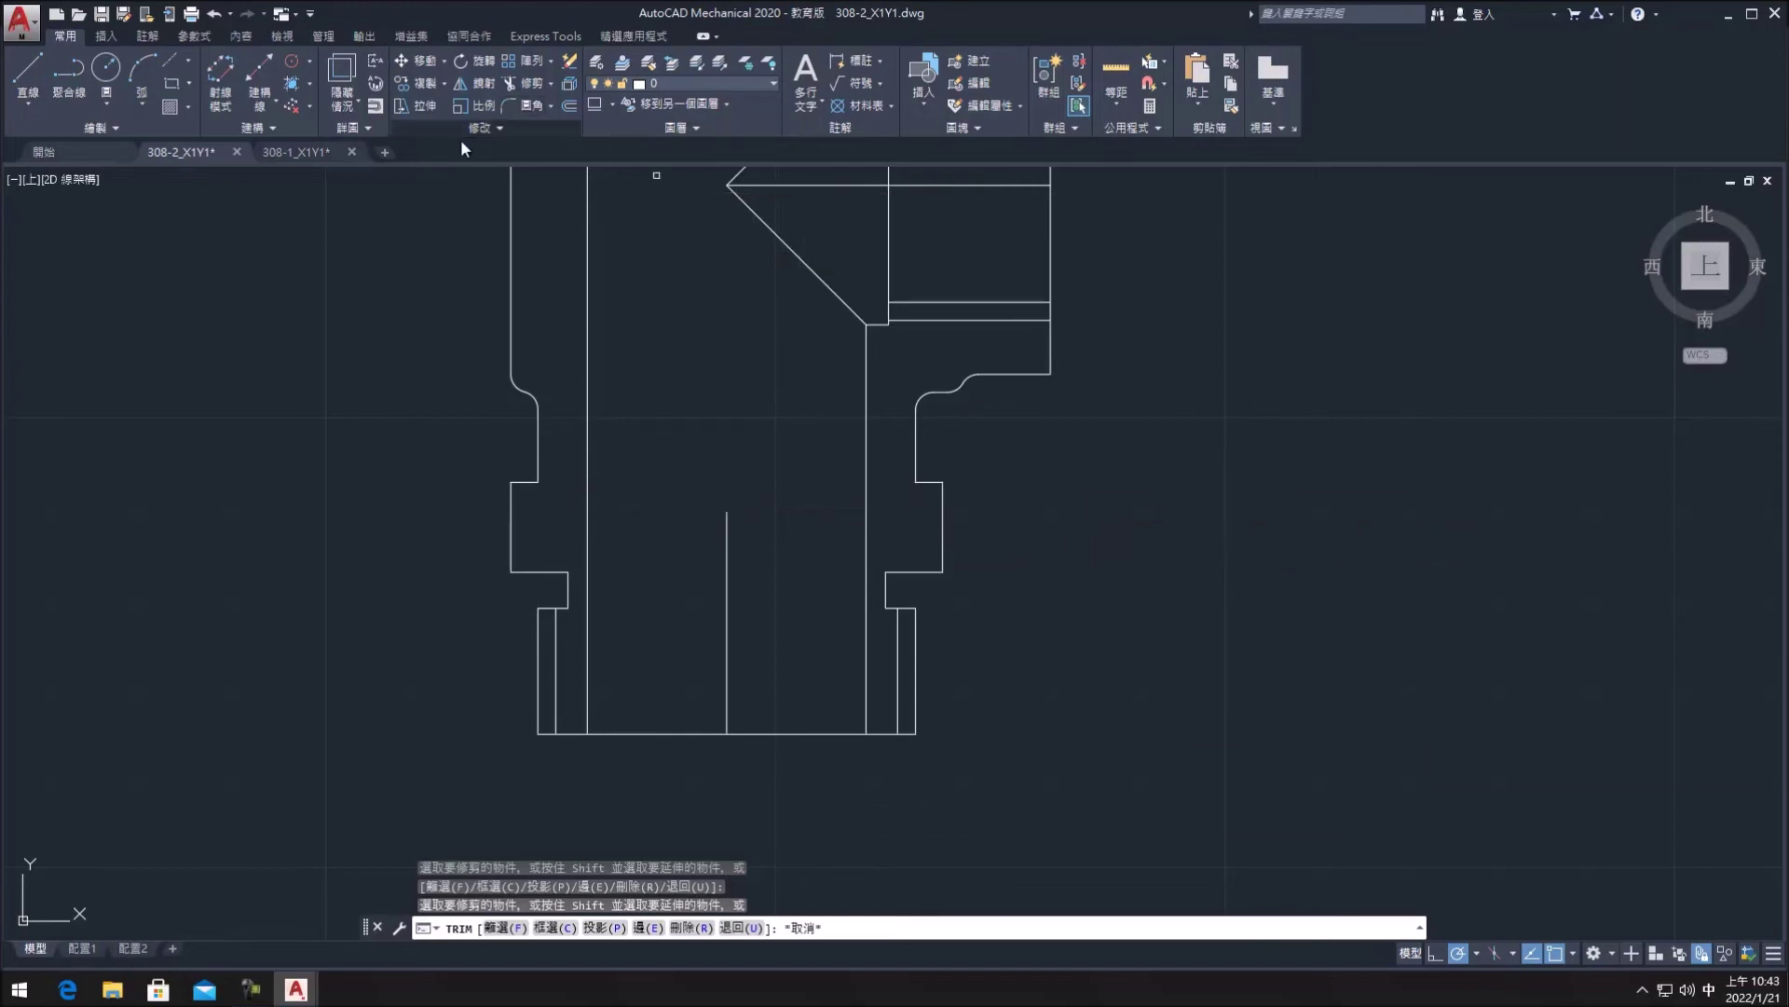
# - Fillet the boss's upper-left and upper-right corners with AMFILLET2D
pyautogui.click(500, 108)
pyautogui.click(519, 482)
pyautogui.press('Return')
pyautogui.click(926, 483)
pyautogui.press('Escape')
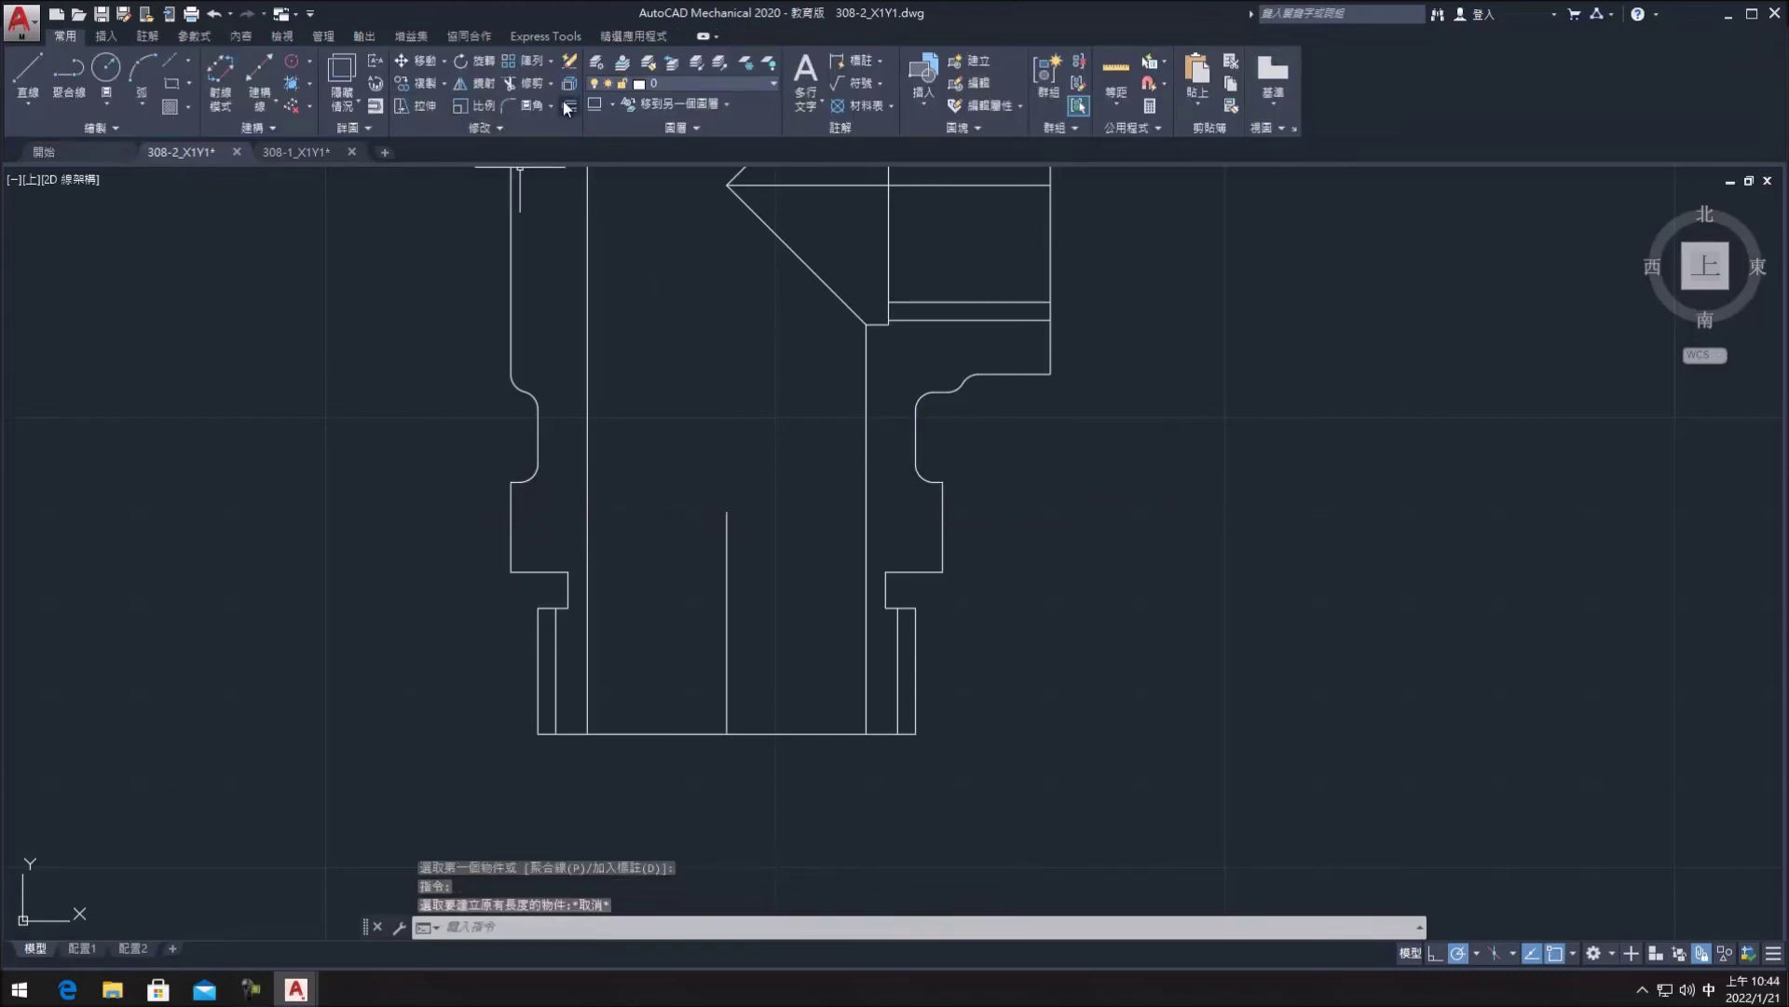
pyautogui.click(552, 102)
# - Chamfer the lower-left and lower-right outer corners of the pipe's bottom end by 1 unit
pyautogui.click(525, 174)
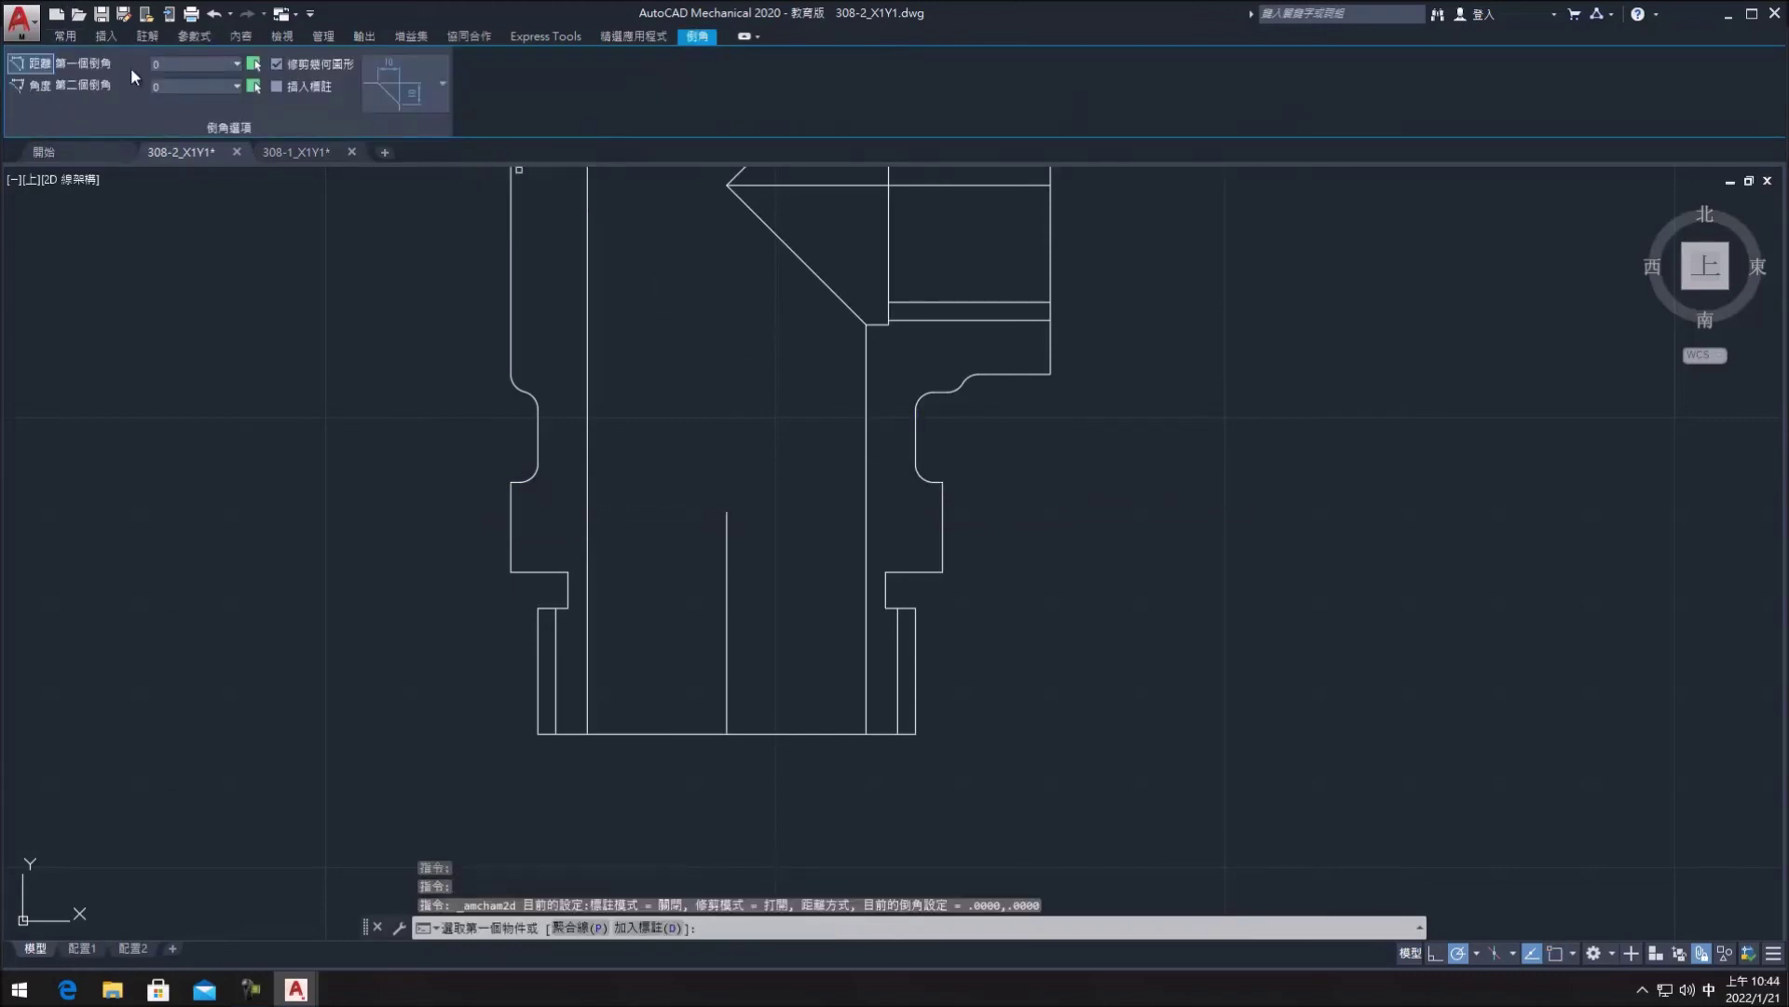
pyautogui.click(546, 703)
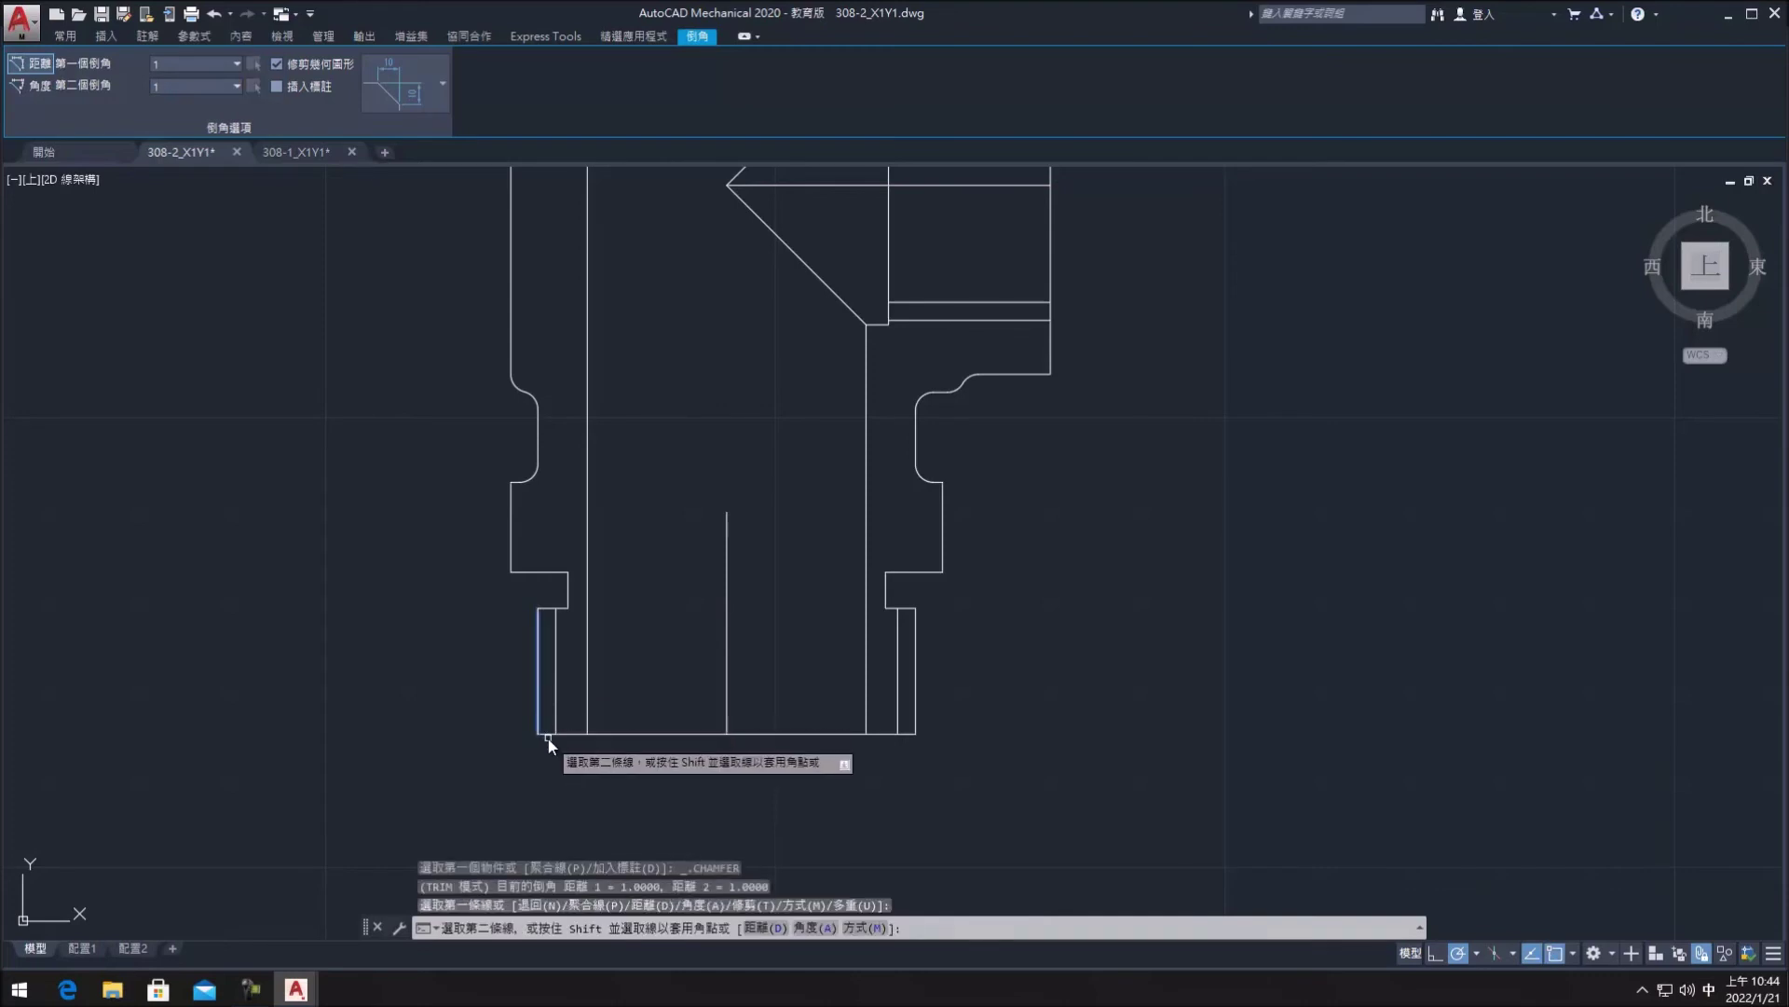
pyautogui.click(587, 734)
pyautogui.click(910, 734)
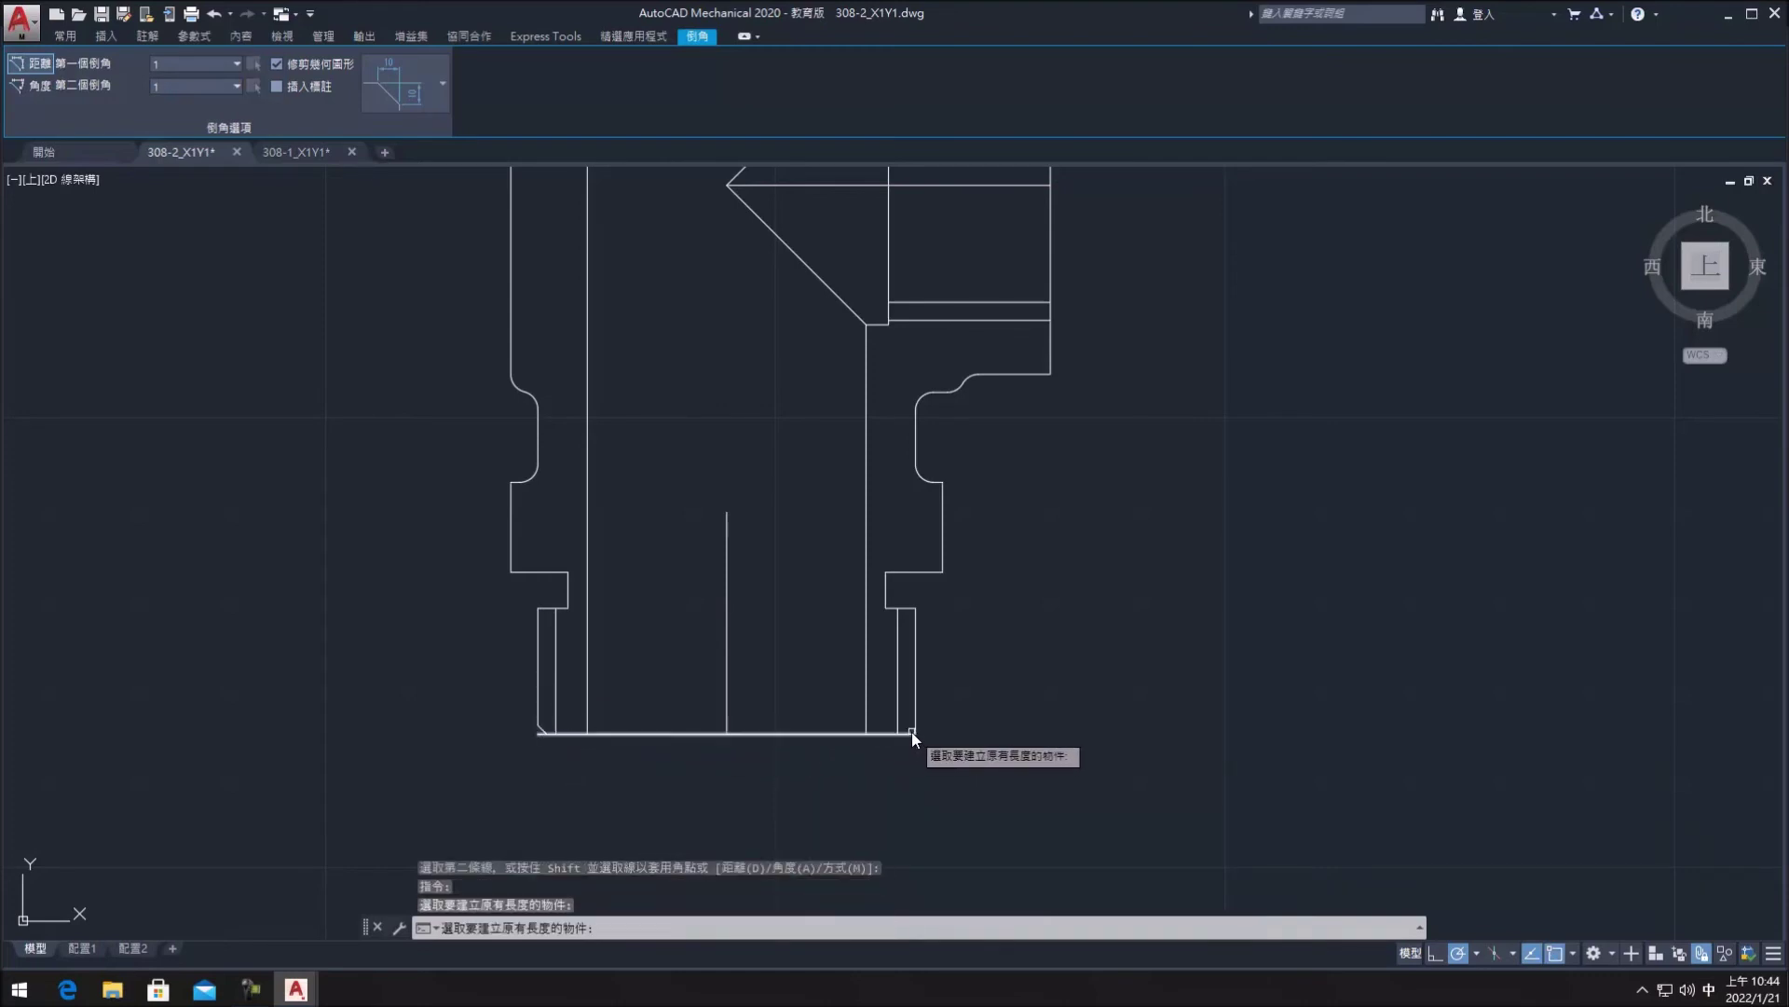
pyautogui.click(908, 736)
pyautogui.press('Escape')
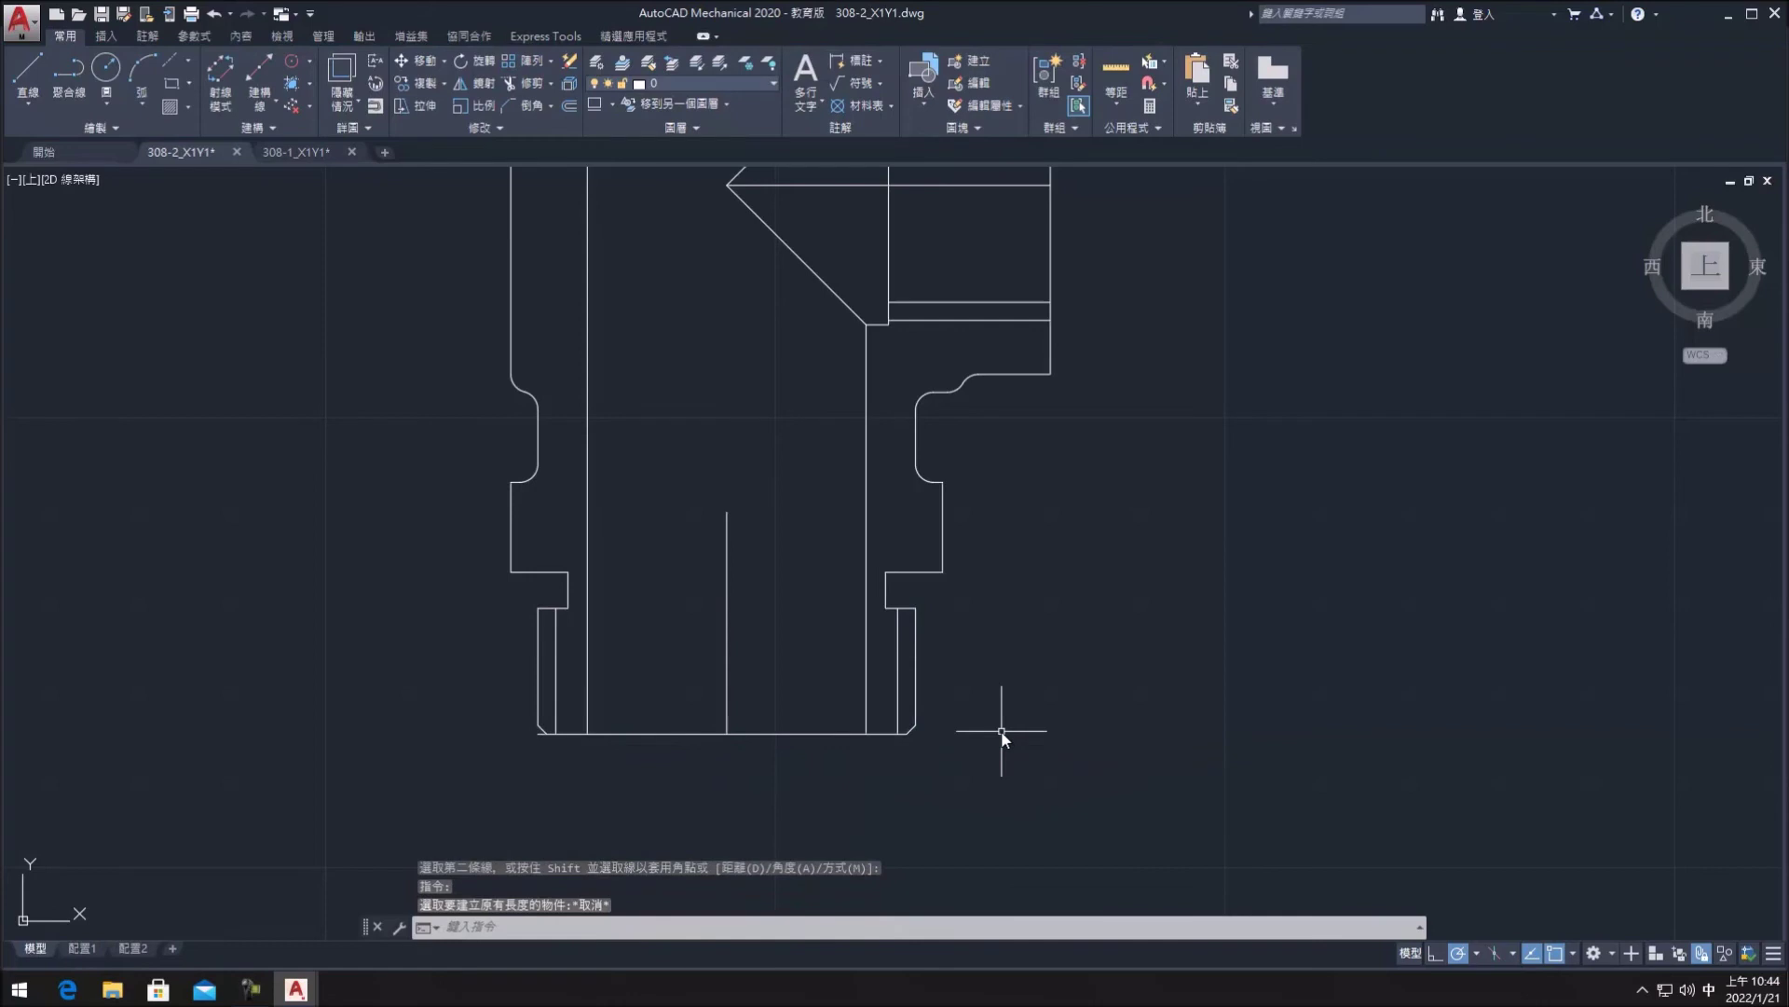
pyautogui.click(900, 684)
# - Move both thread lines and the branch's two horizontal lines to the yellow layer
pyautogui.click(887, 701)
pyautogui.click(910, 701)
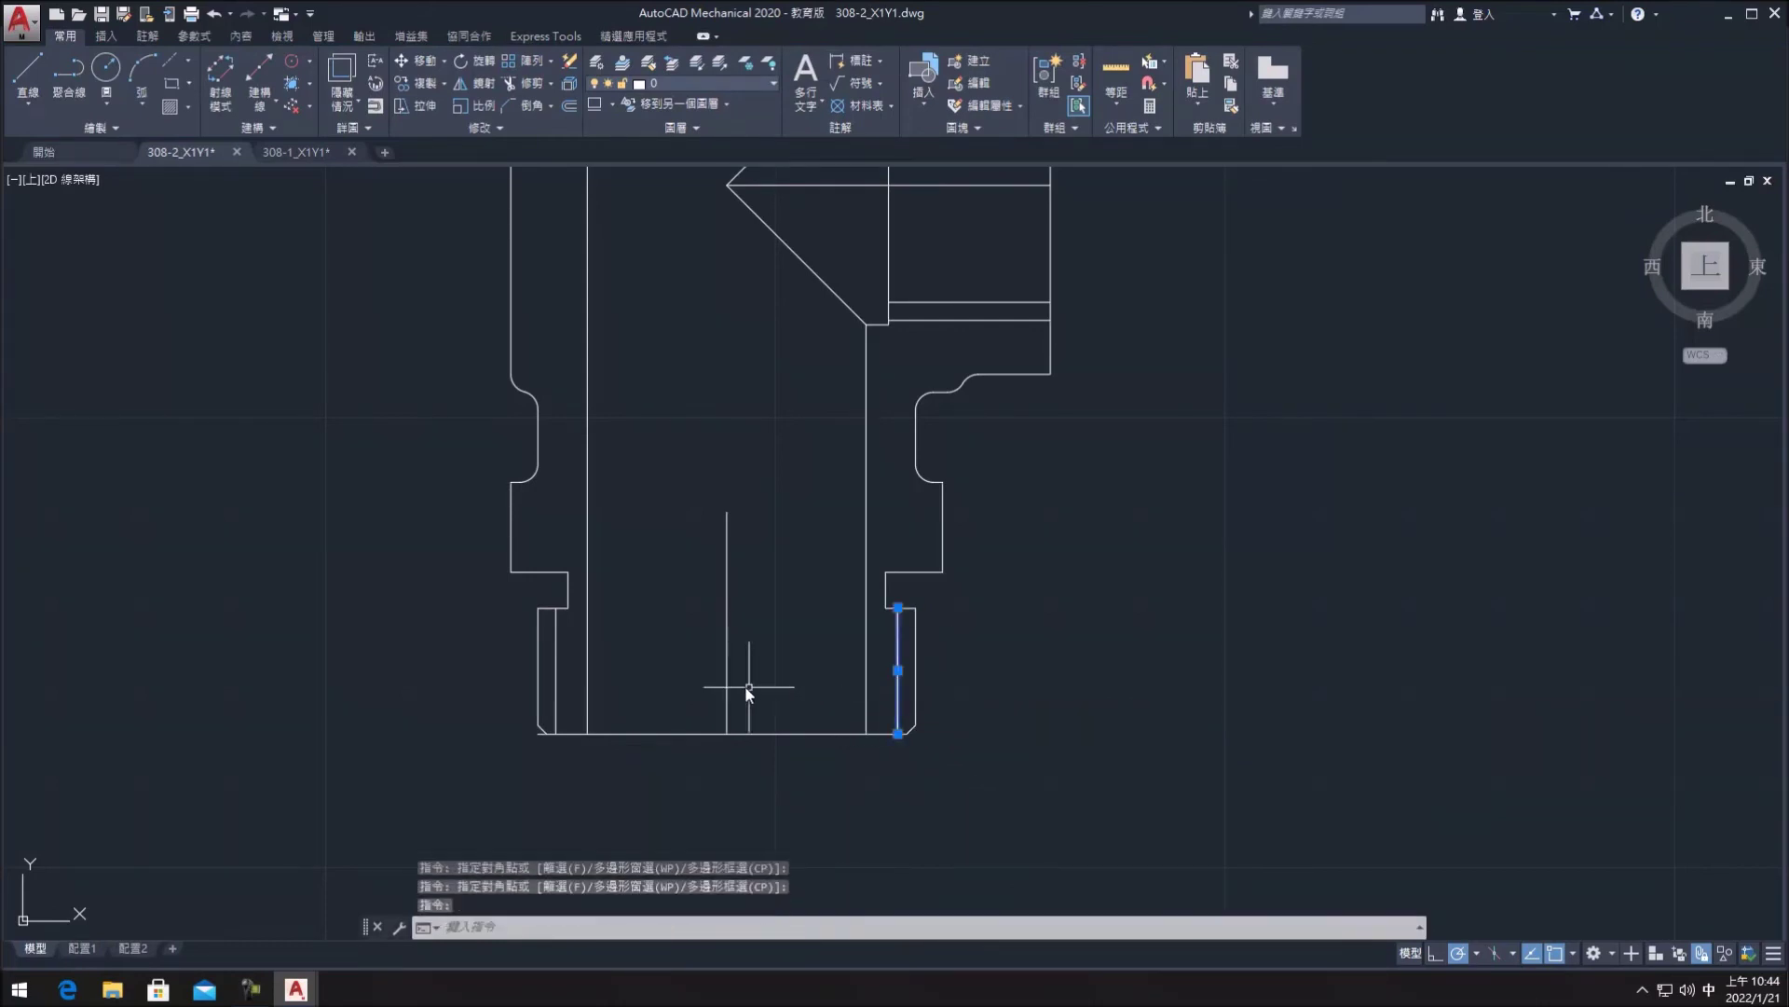
pyautogui.click(557, 671)
pyautogui.moveTo(906, 444); pyautogui.dragTo(863, 619, button='middle')
pyautogui.scroll(-2, 877, 427)
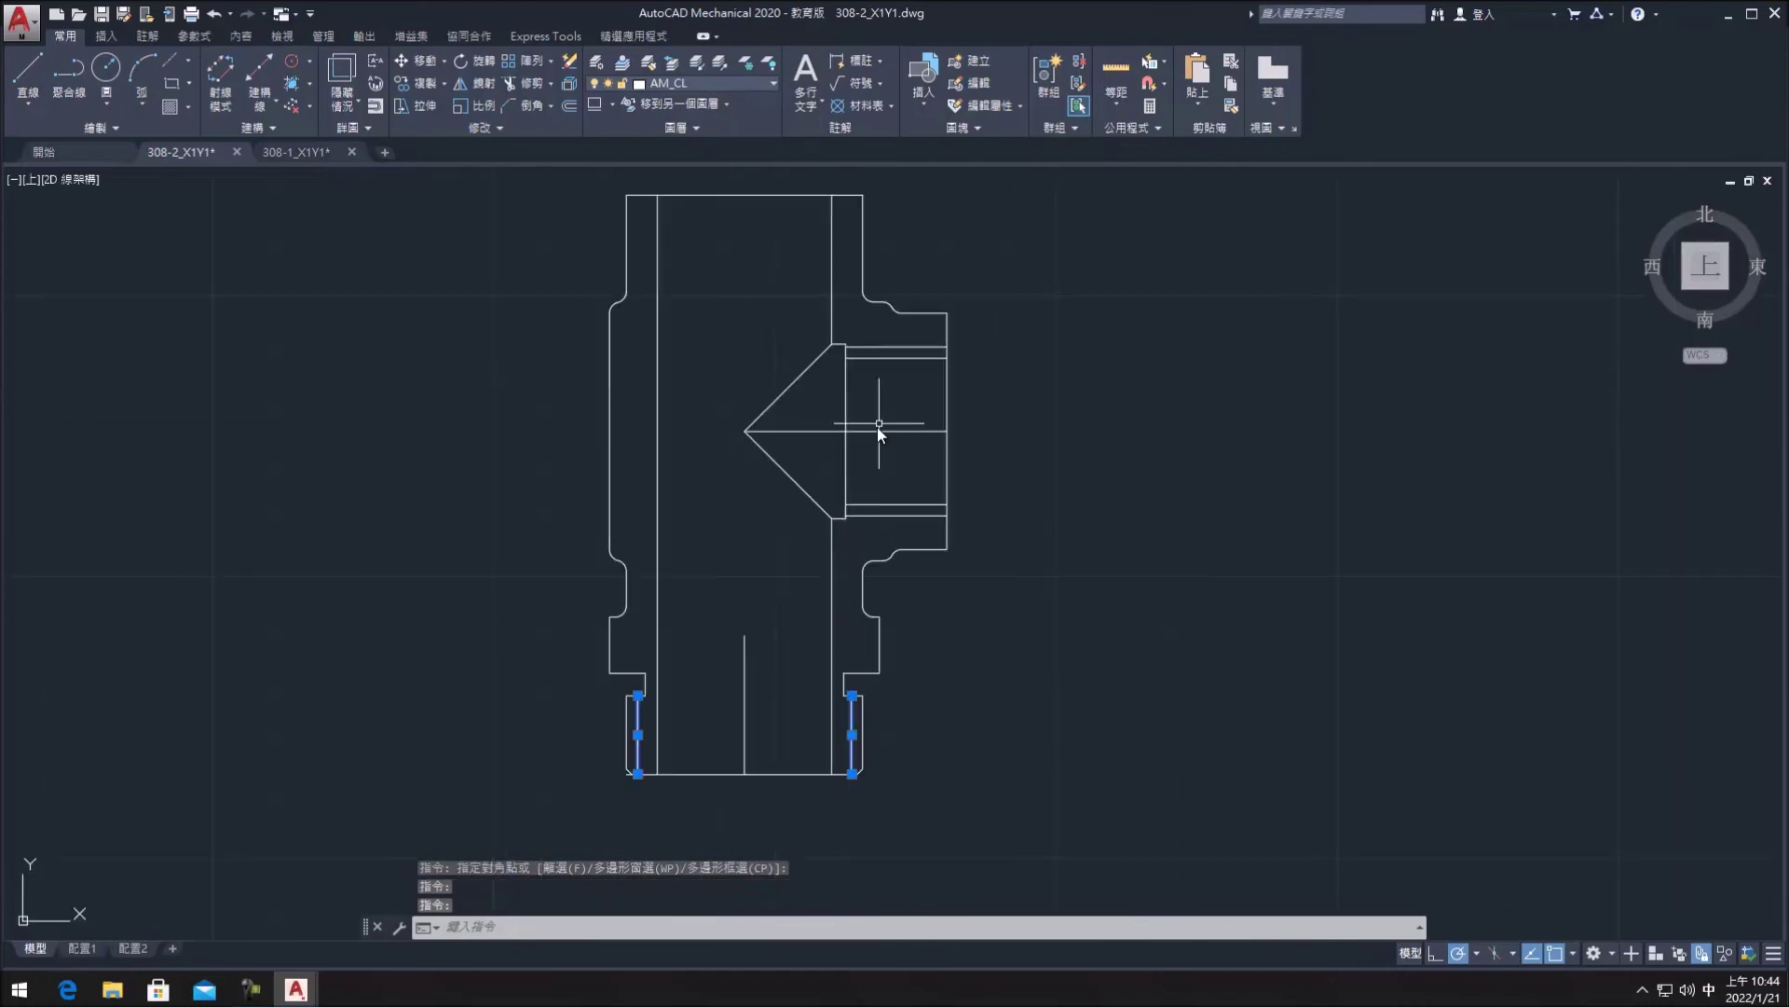
pyautogui.click(890, 514)
pyautogui.click(892, 348)
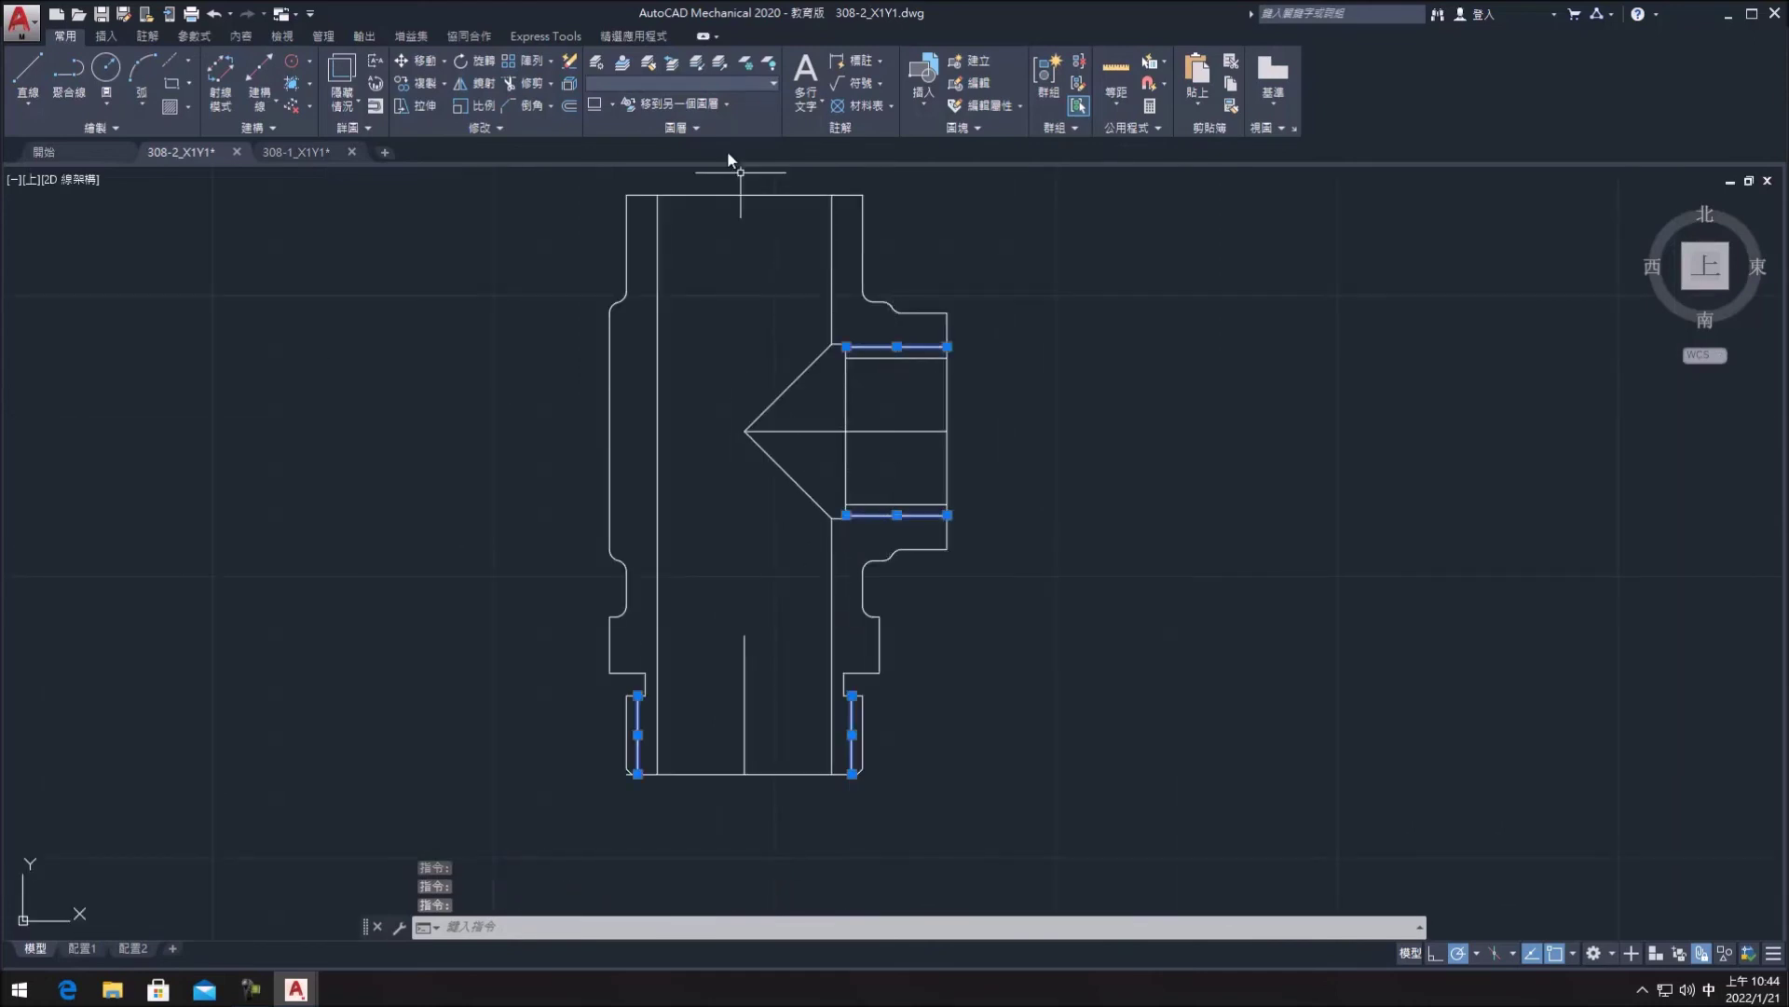
pyautogui.click(725, 80)
pyautogui.click(690, 366)
pyautogui.press('Escape')
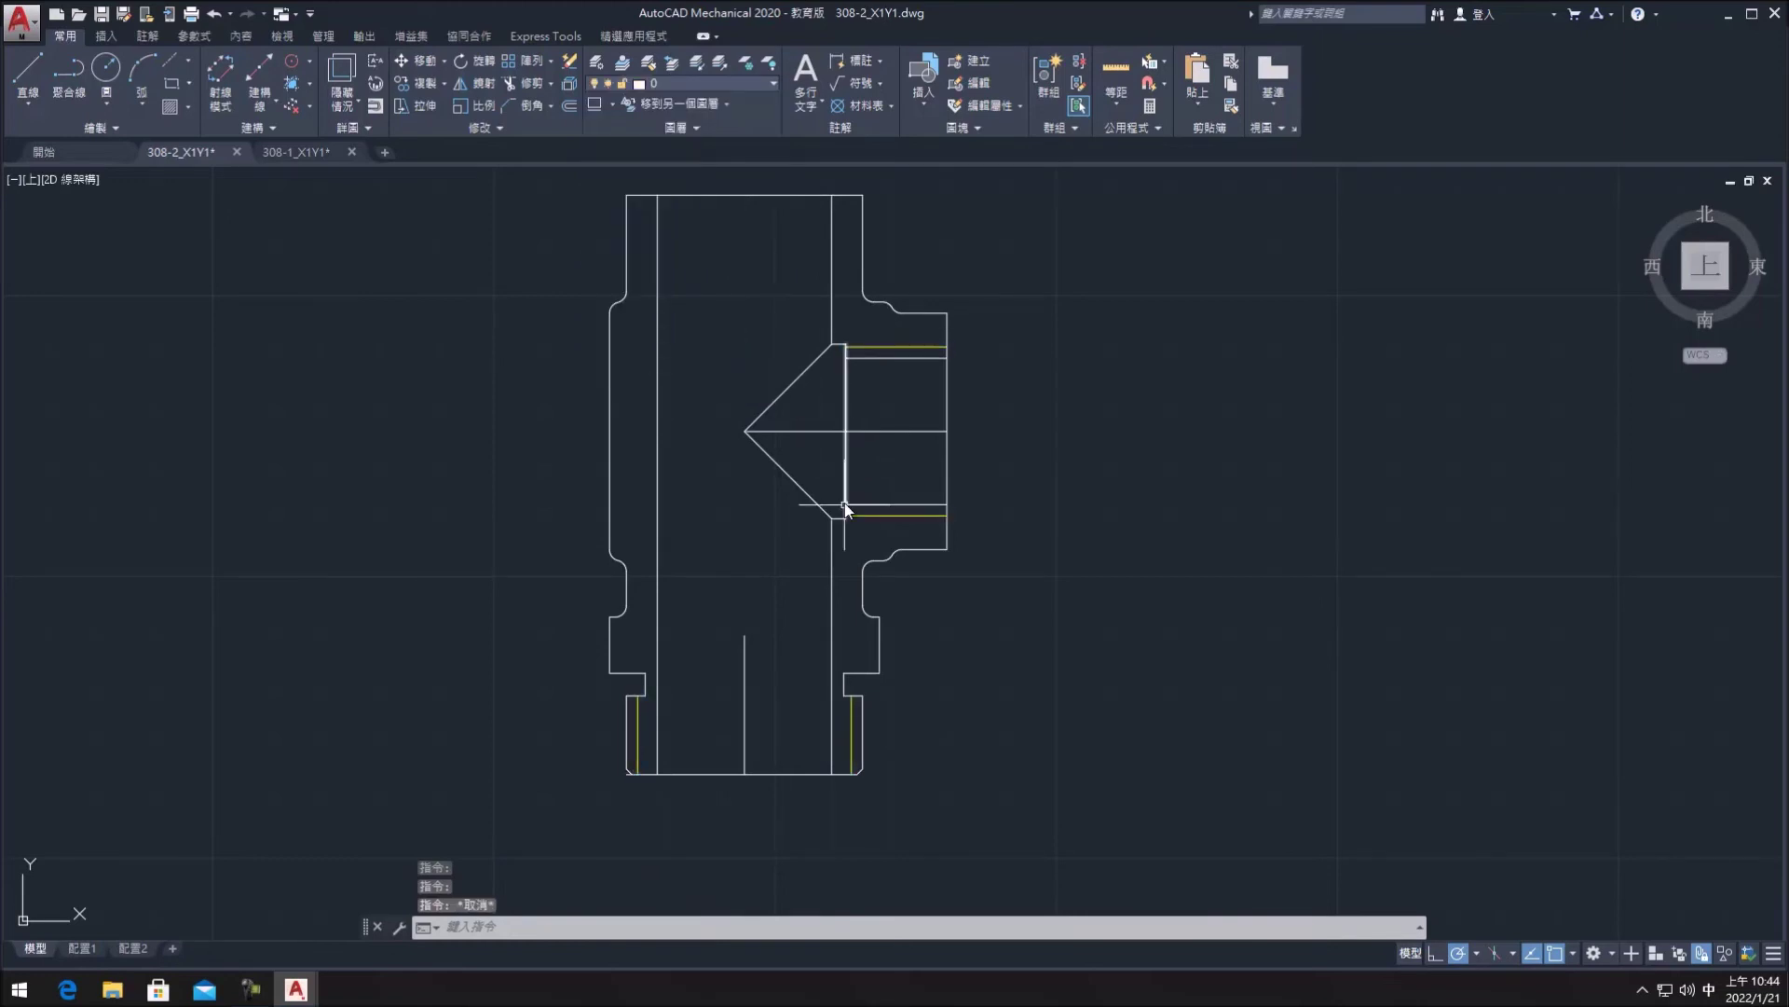
# - Select the lower-left chamfer line and the bottom line's left endpoint, then cancel
pyautogui.scroll(2, 619, 759)
pyautogui.click(623, 772)
pyautogui.scroll(5, 622, 774)
pyautogui.press('Escape')
pyautogui.click(615, 721)
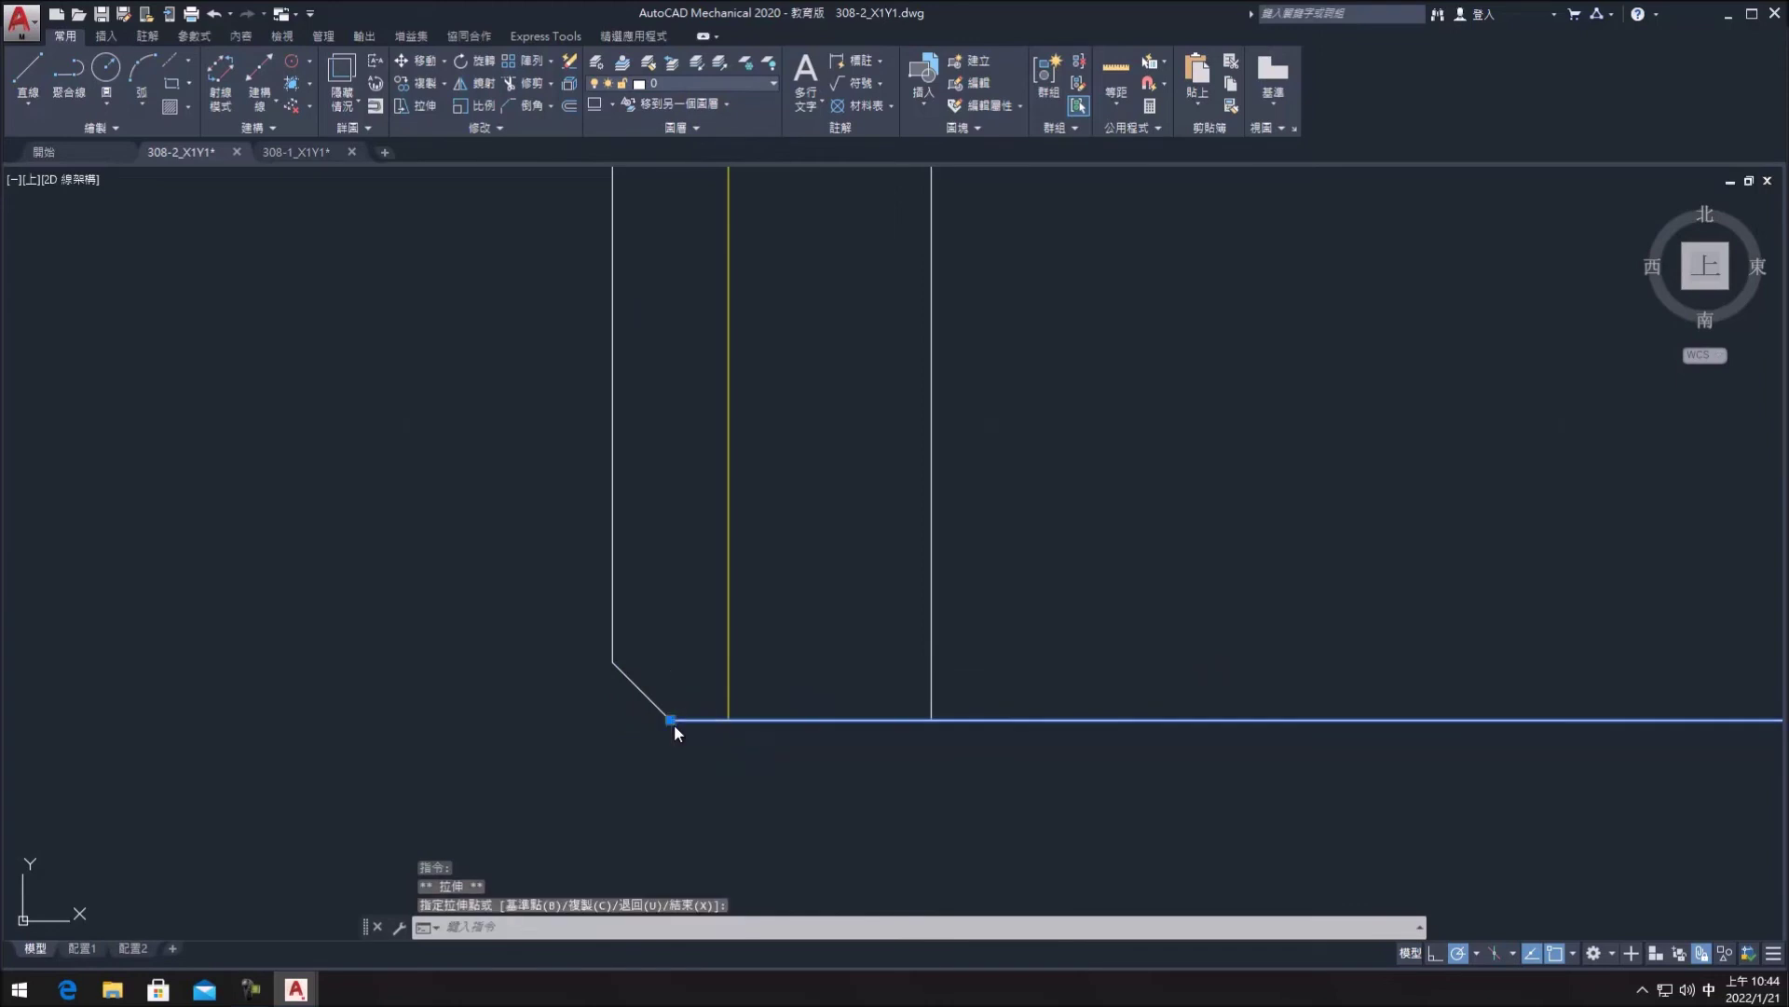
pyautogui.press('Escape')
# - Grab the middle vertical centreline's endpoint to stretch it, then cancel
pyautogui.scroll(-5, 838, 745)
pyautogui.moveTo(909, 759); pyautogui.dragTo(825, 713, button='middle')
pyautogui.scroll(-1, 839, 652)
pyautogui.click(900, 578)
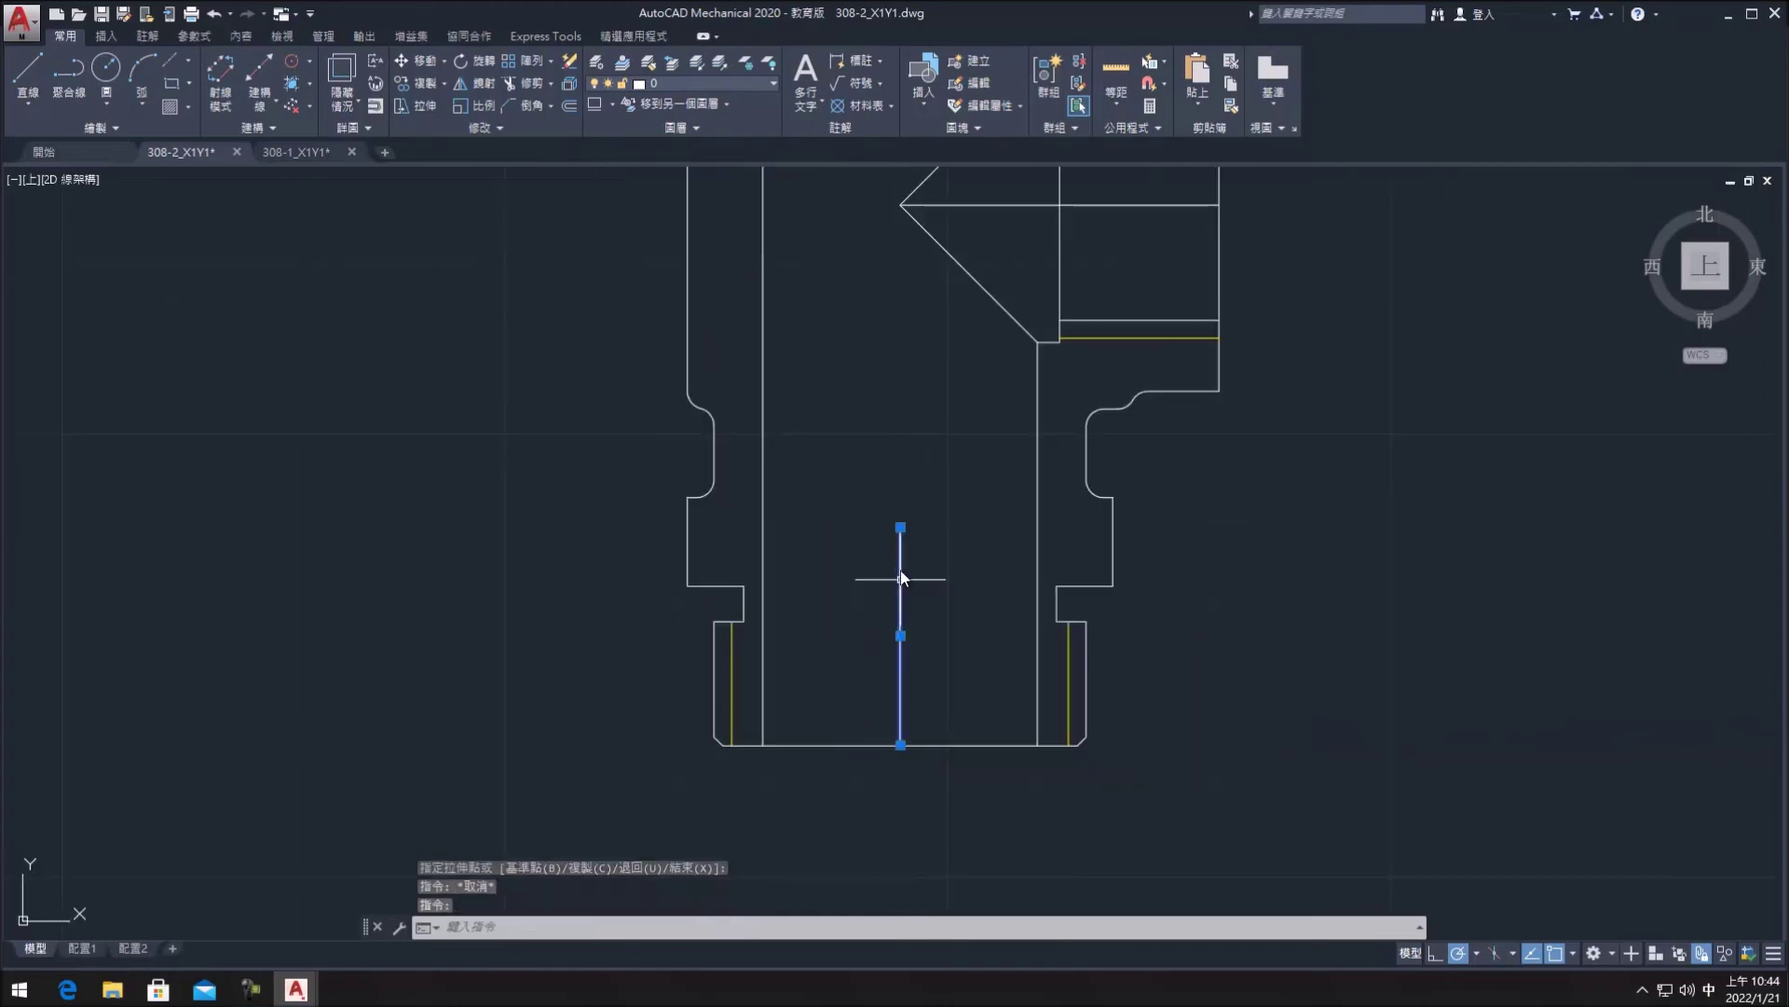
pyautogui.click(900, 528)
pyautogui.scroll(-5, 885, 466)
pyautogui.scroll(2, 878, 363)
pyautogui.press('Escape')
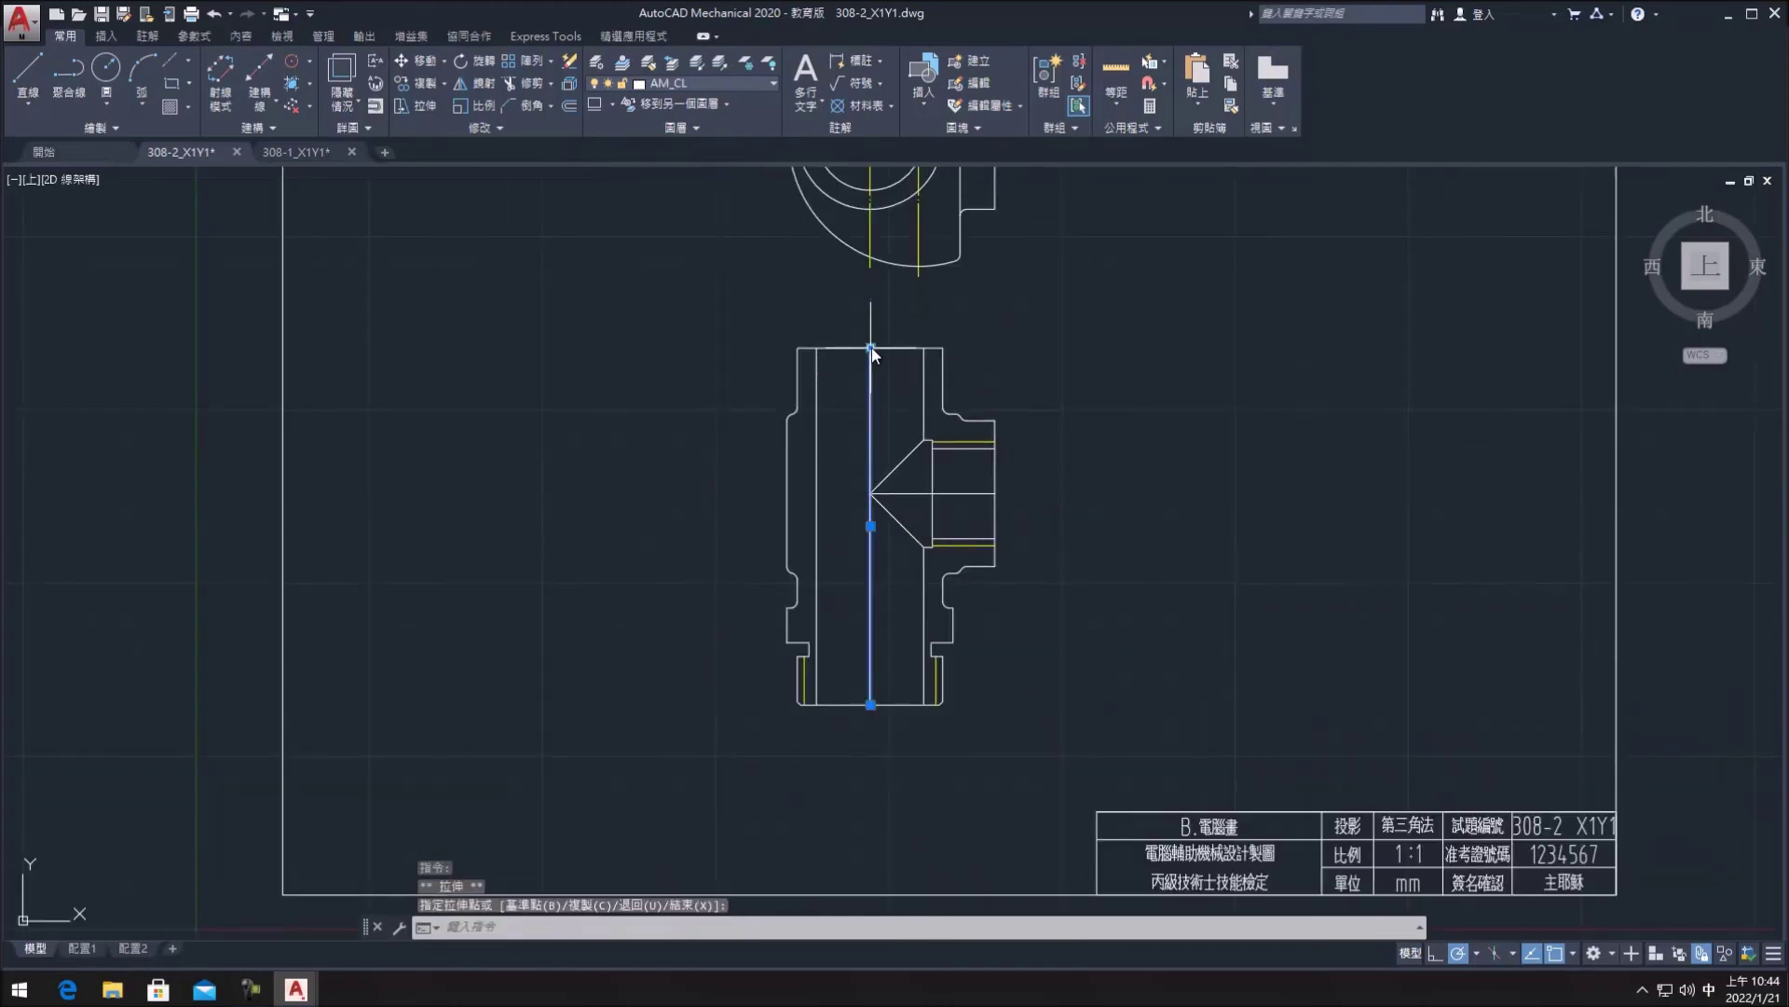
# - Lengthen both ends of the vertical centreline and the branch centreline by 3 units
pyautogui.click(480, 128)
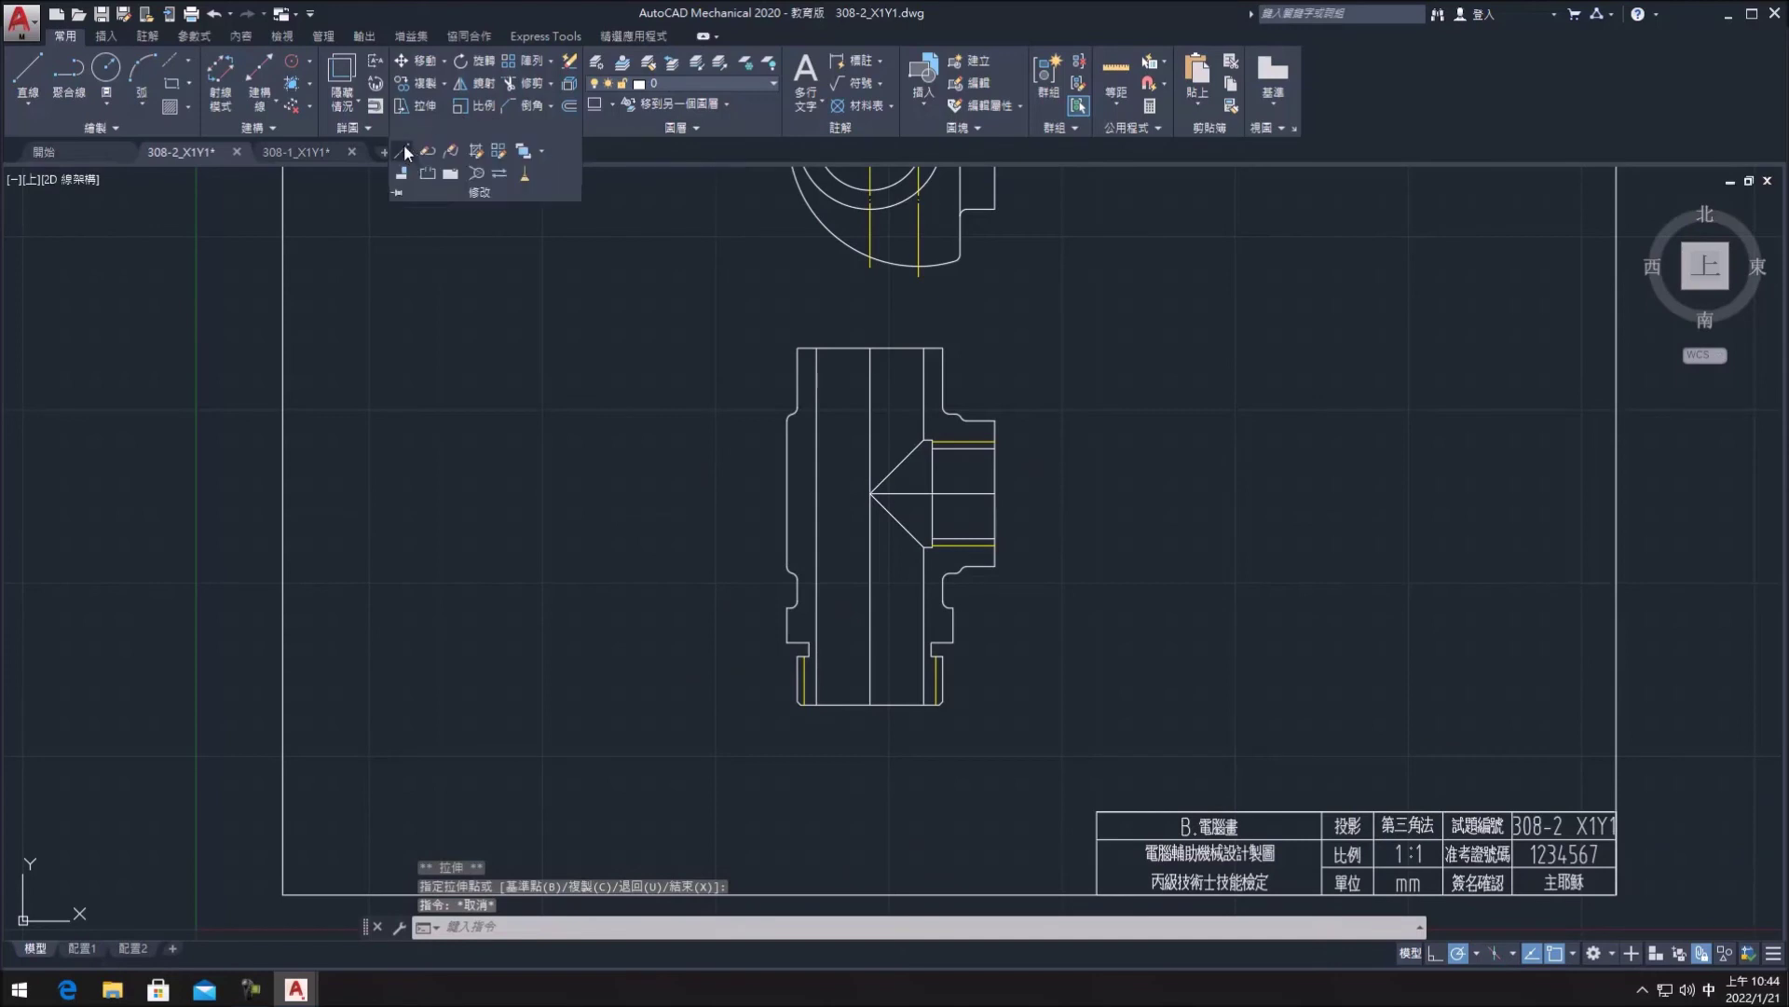
pyautogui.click(402, 150)
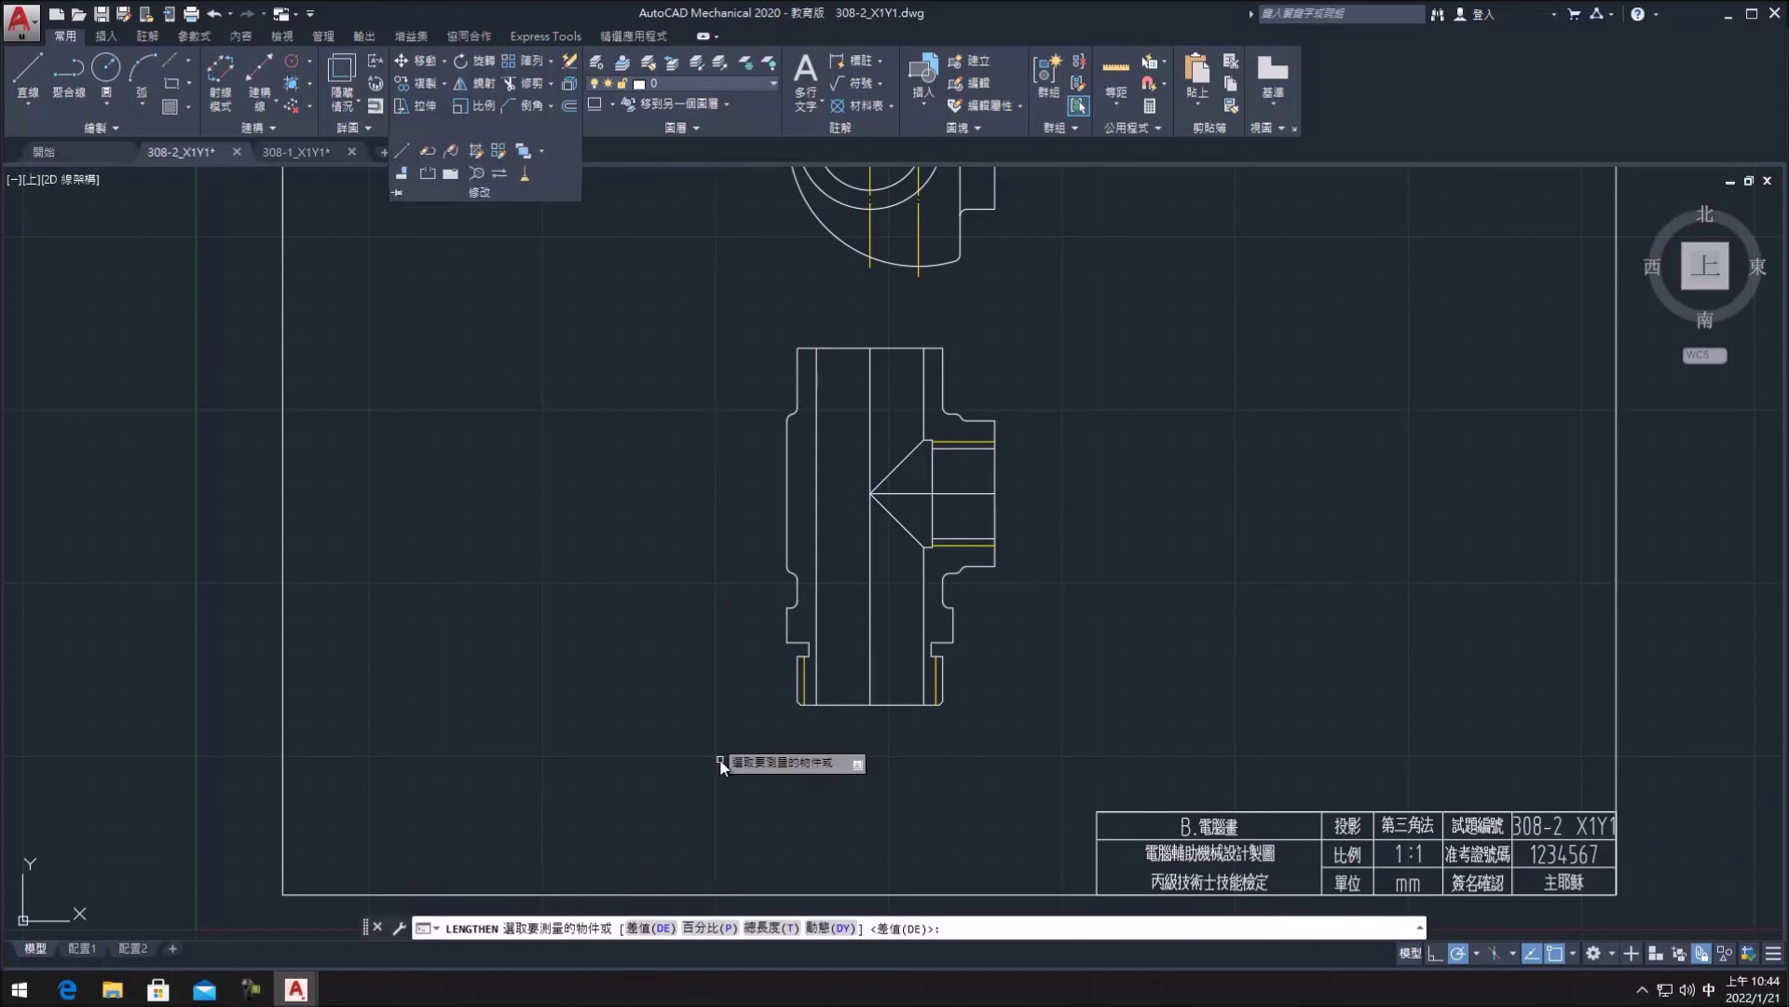
pyautogui.click(644, 929)
pyautogui.press('Return')
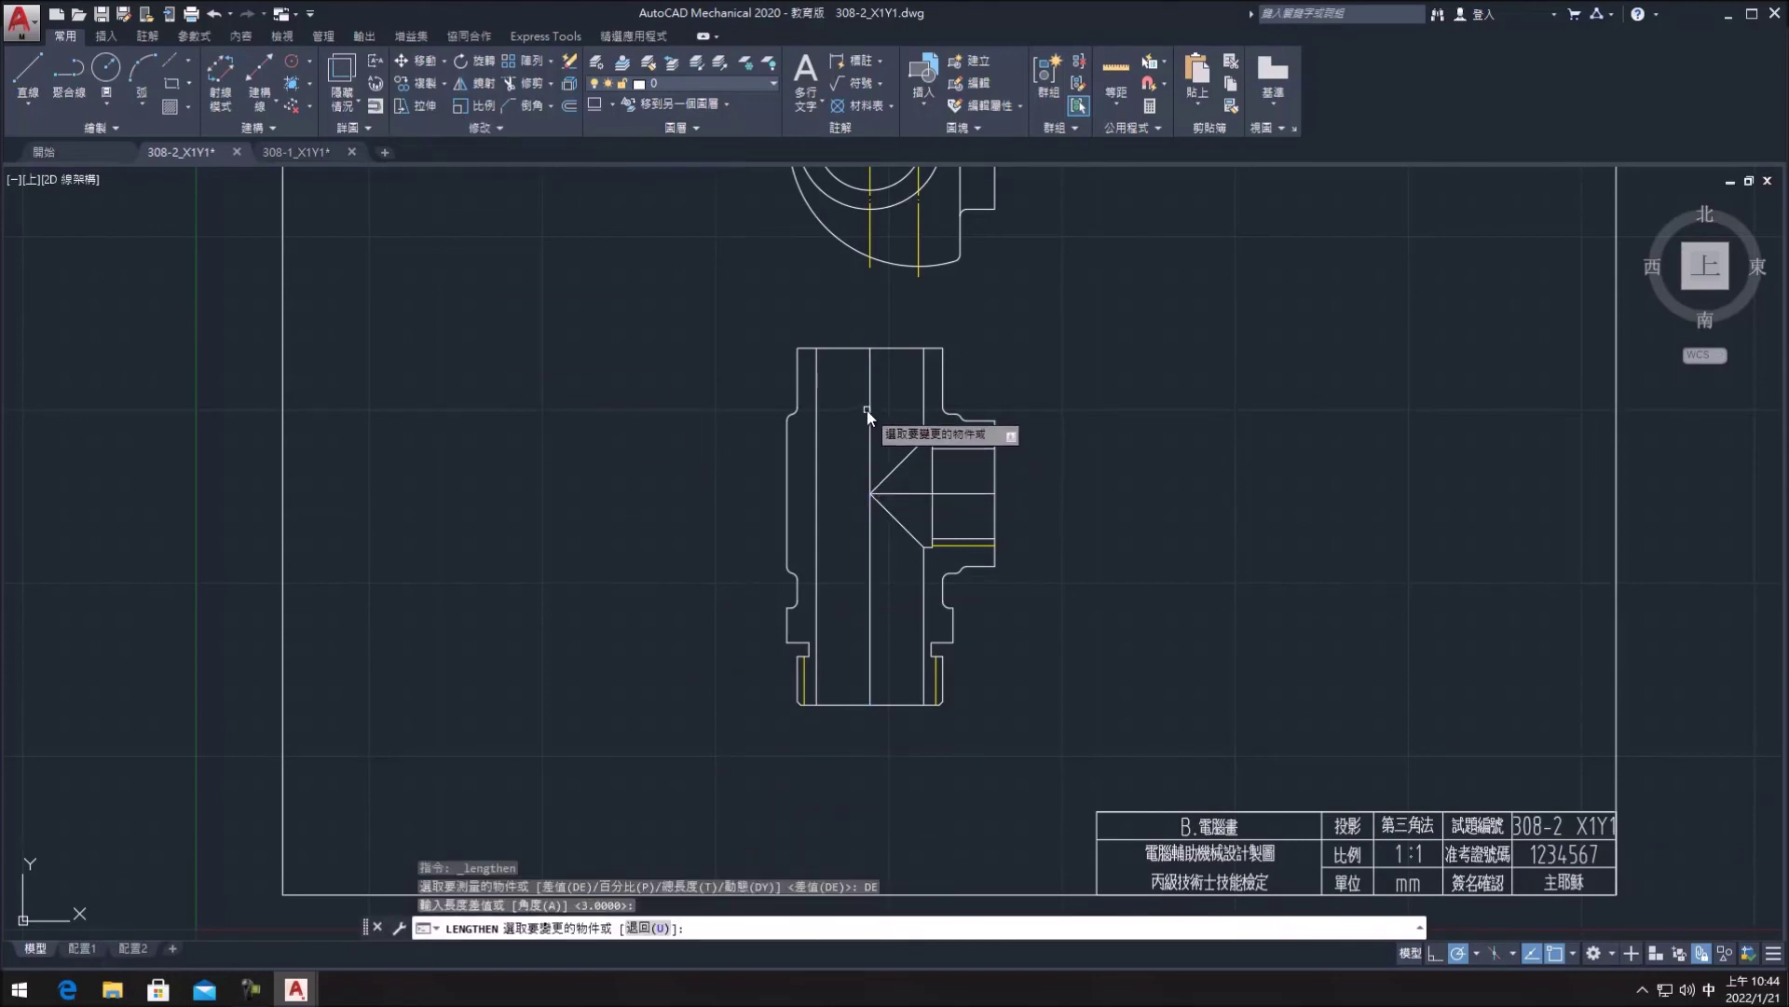
pyautogui.click(867, 410)
pyautogui.click(863, 598)
pyautogui.click(921, 494)
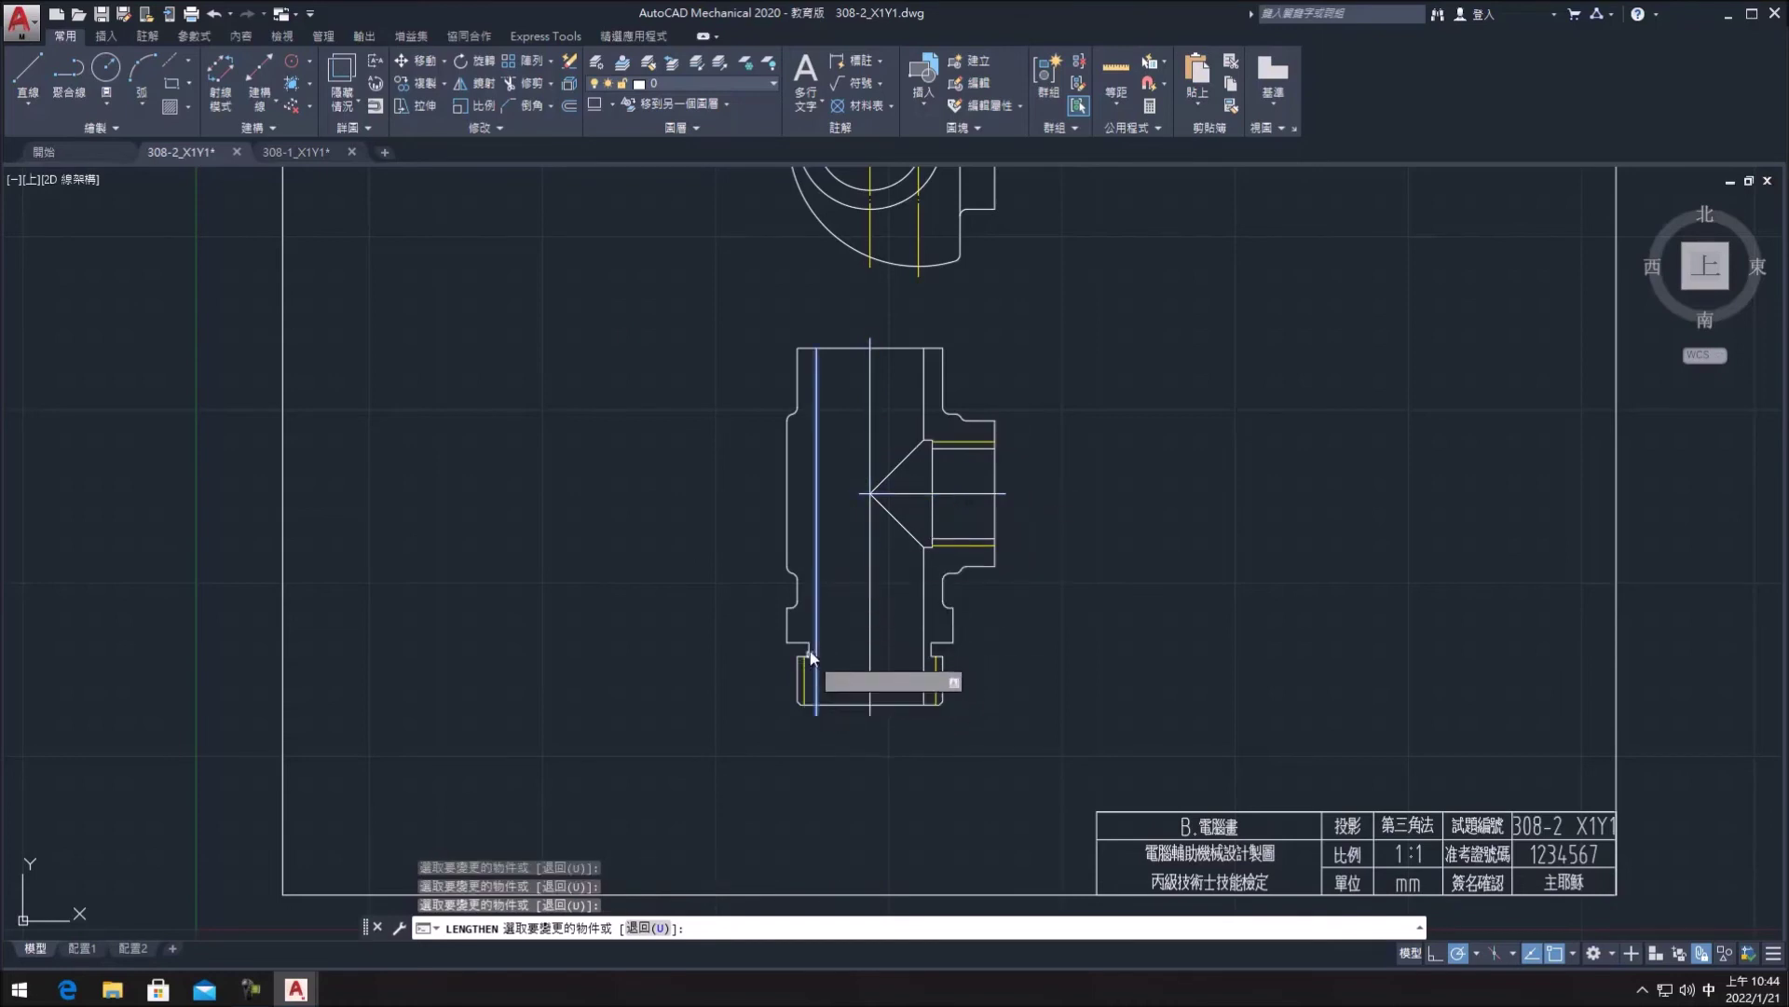
pyautogui.press('Escape')
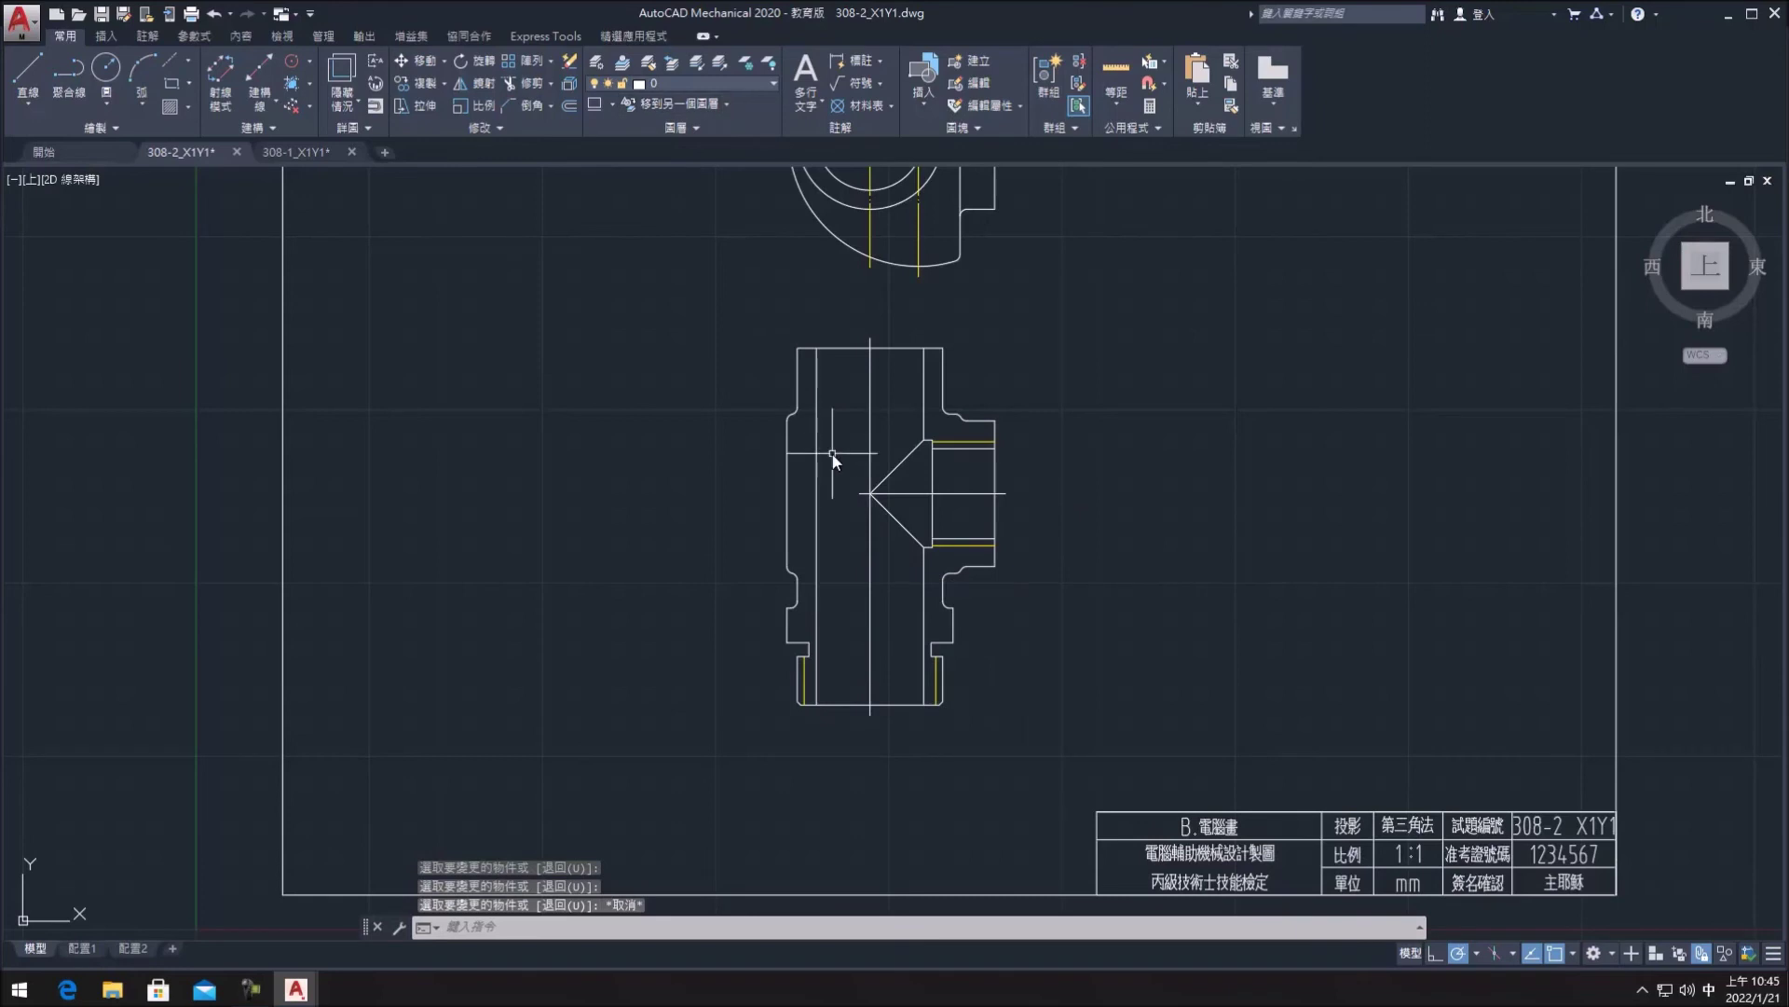
# - Put the tee's vertical and horizontal centrelines on layer C20
pyautogui.click(867, 456)
pyautogui.click(869, 446)
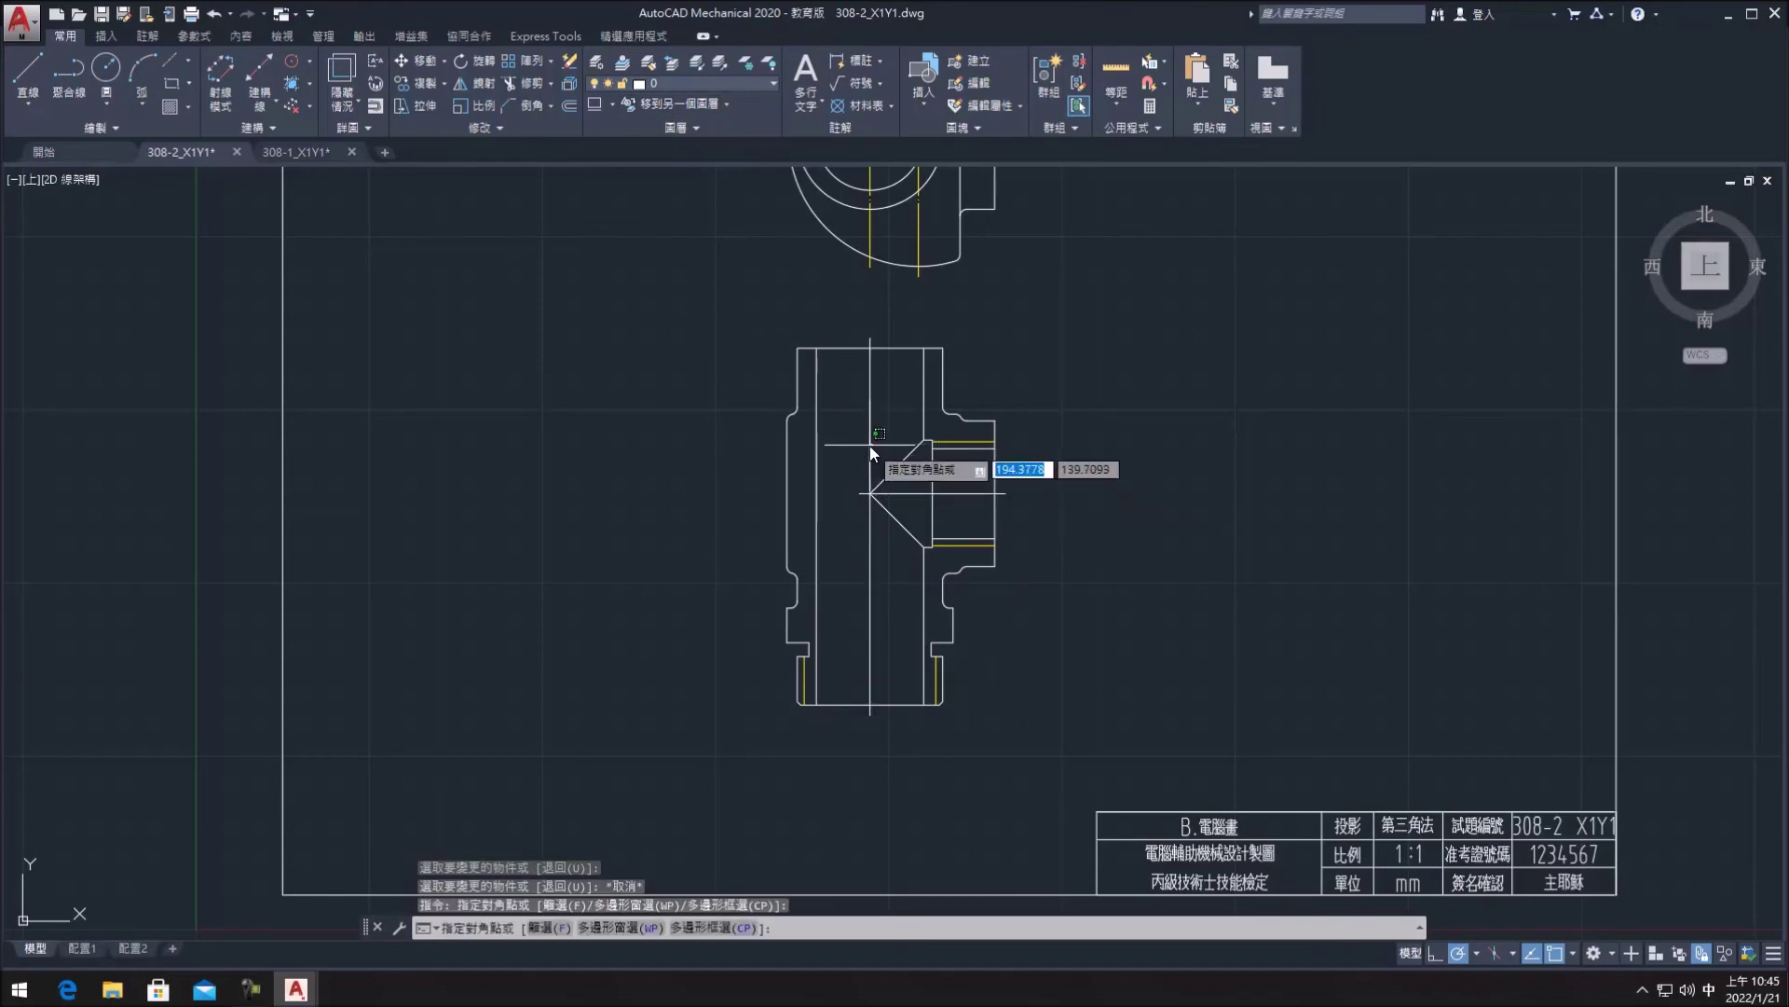
pyautogui.click(926, 501)
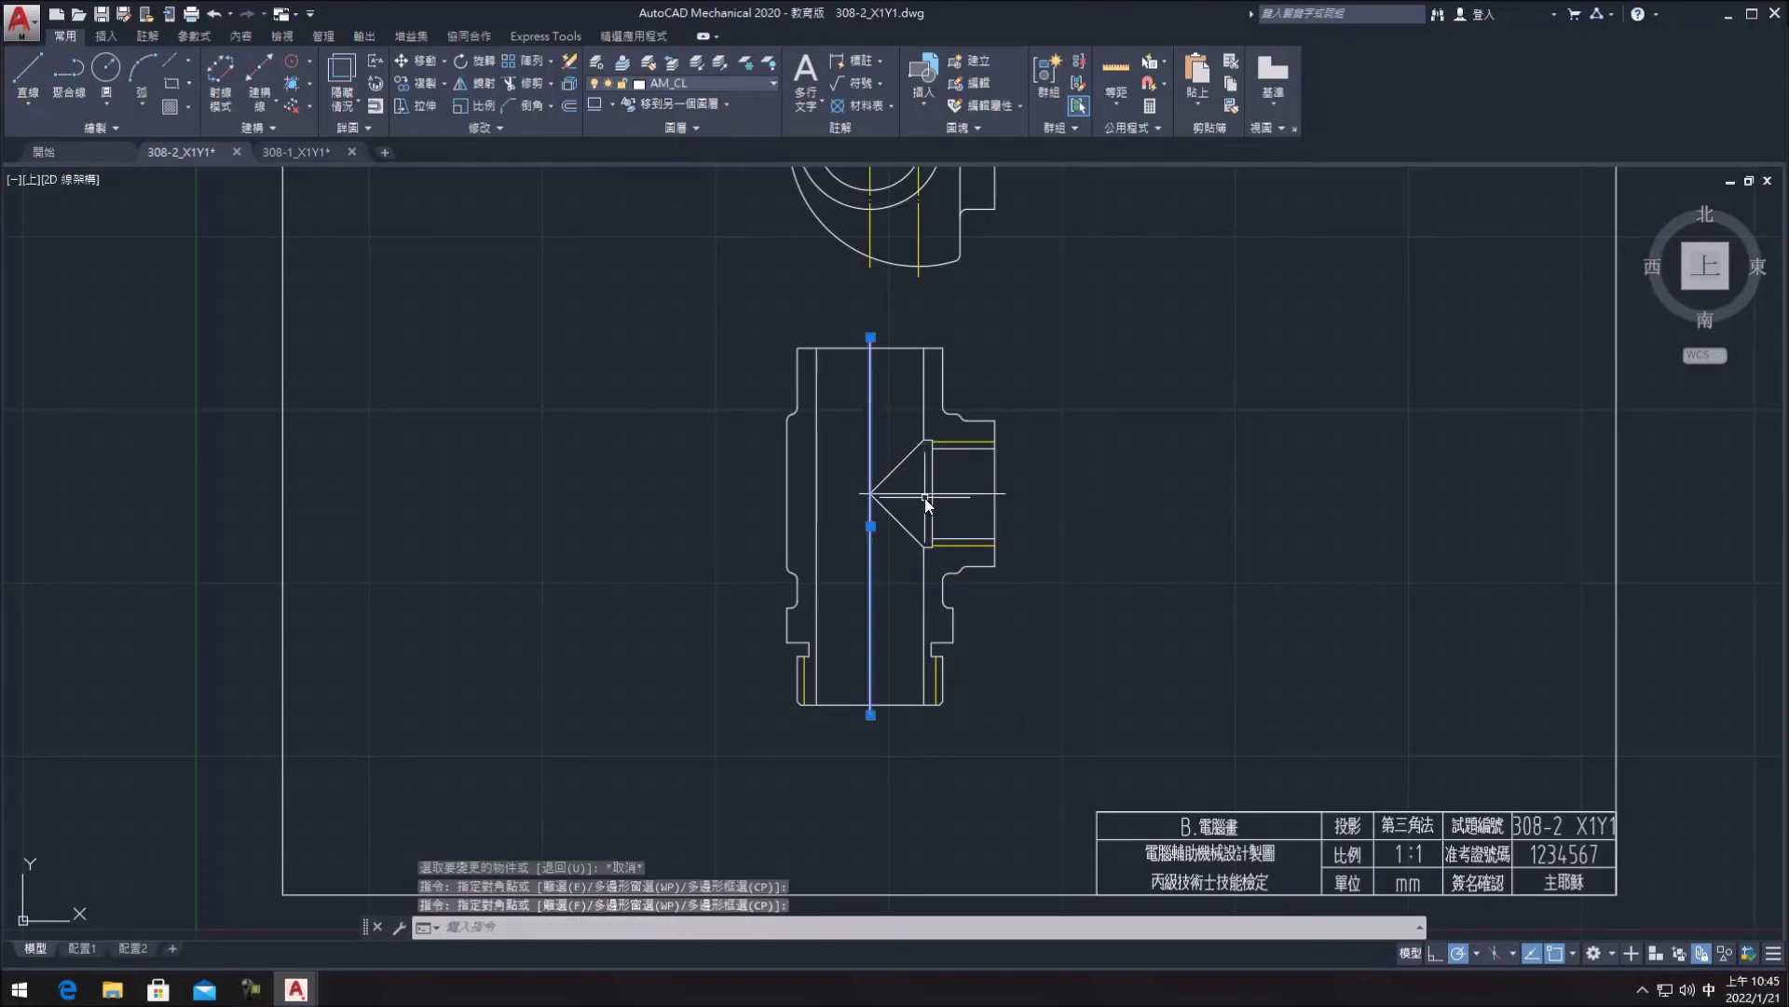
pyautogui.click(735, 83)
pyautogui.click(694, 250)
pyautogui.press('Escape')
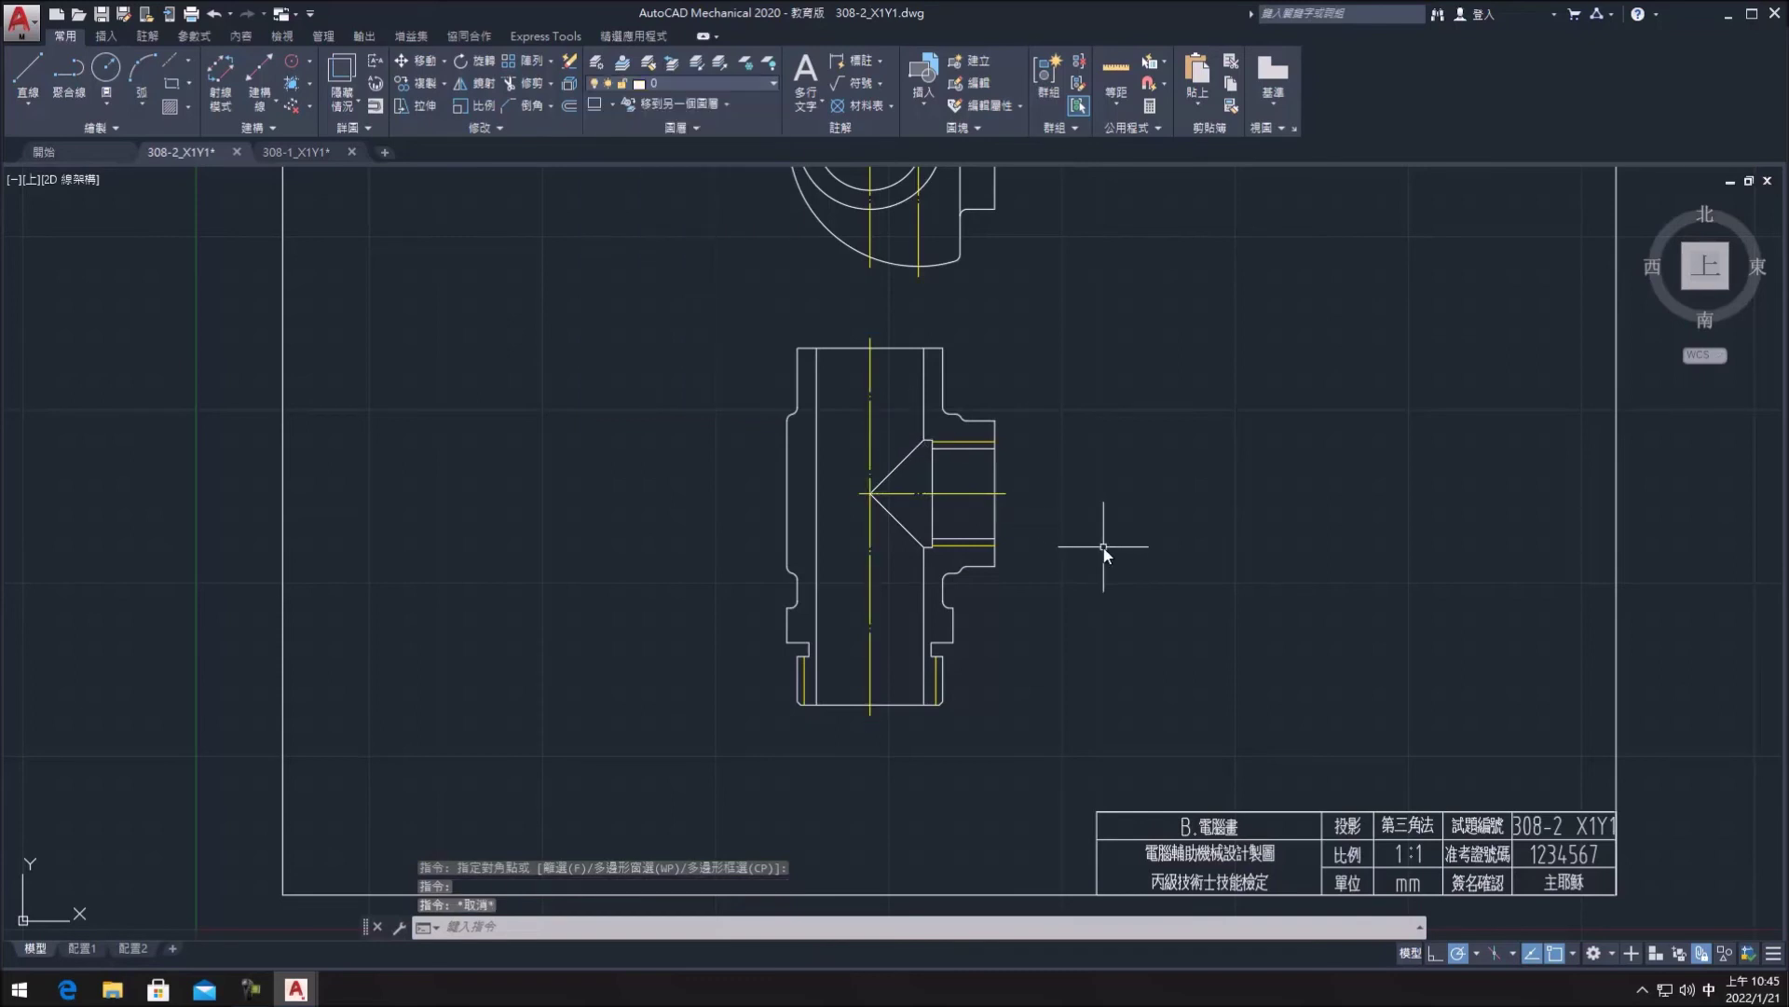
# - Choose a diagonal hatch pattern from the Hatch dropdown
pyautogui.click(671, 81)
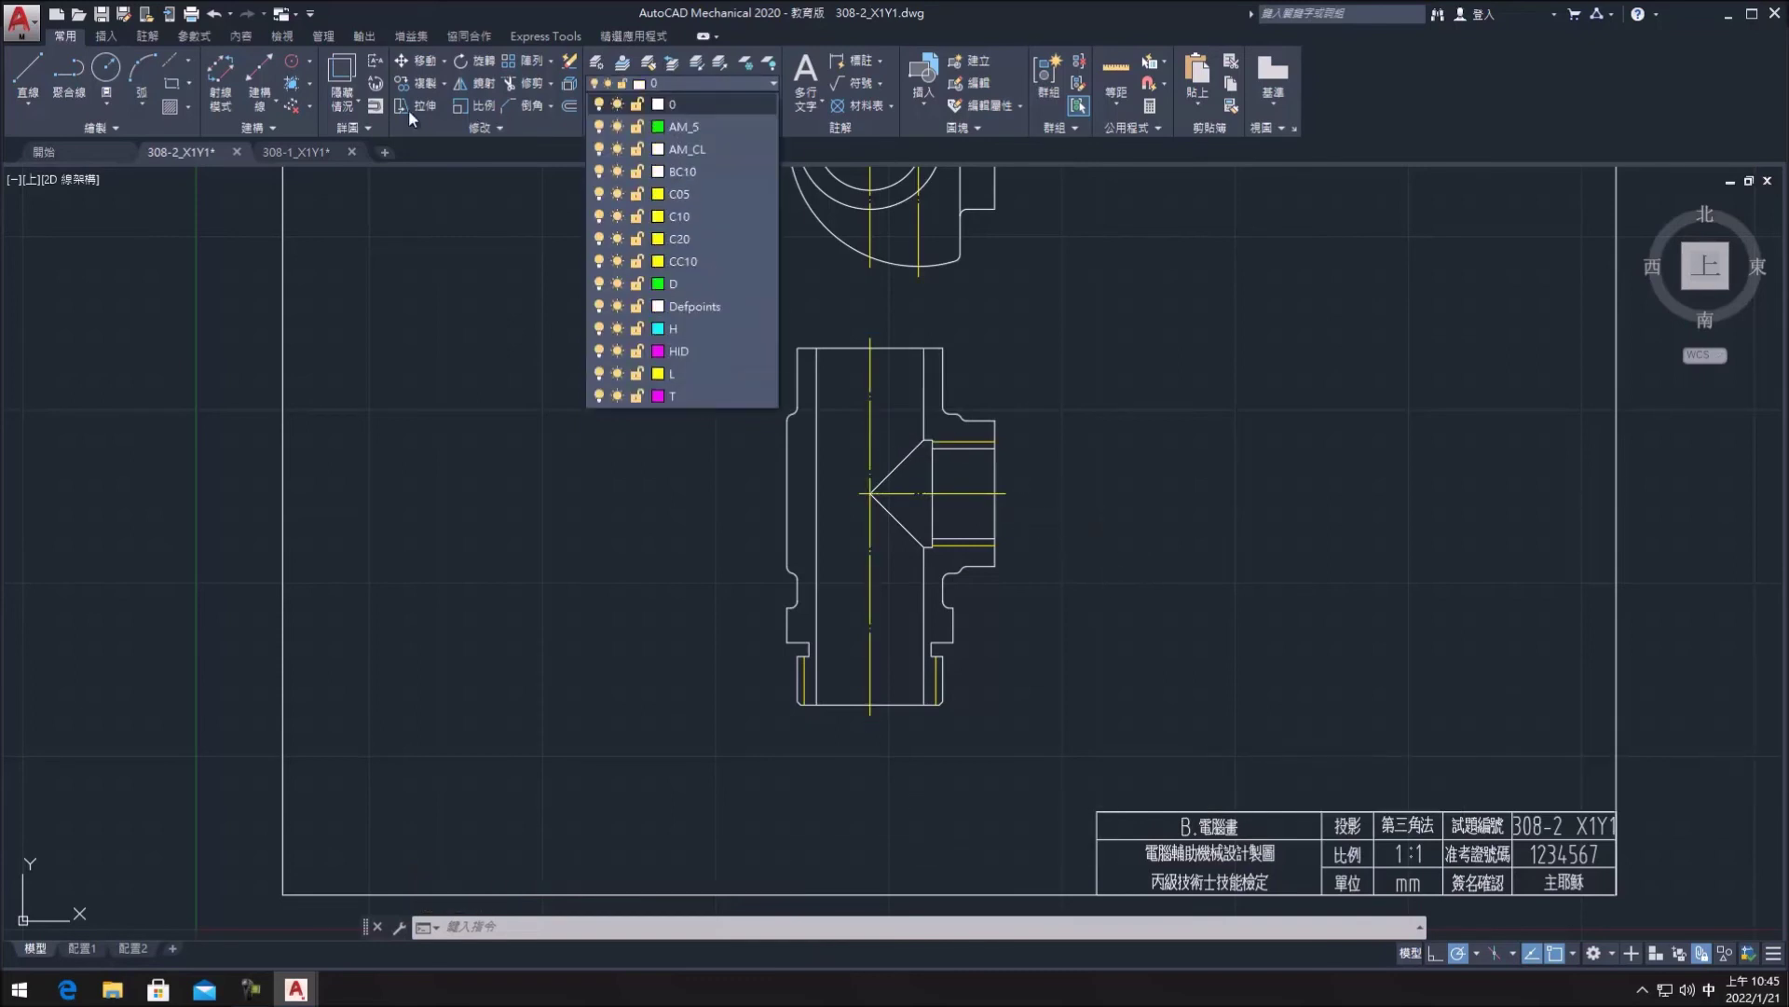
pyautogui.click(183, 108)
pyautogui.click(183, 108)
pyautogui.click(270, 399)
# - Hatch the tee's left wall and the narrow strips at the lower-left and lower-right ends
pyautogui.scroll(4, 820, 419)
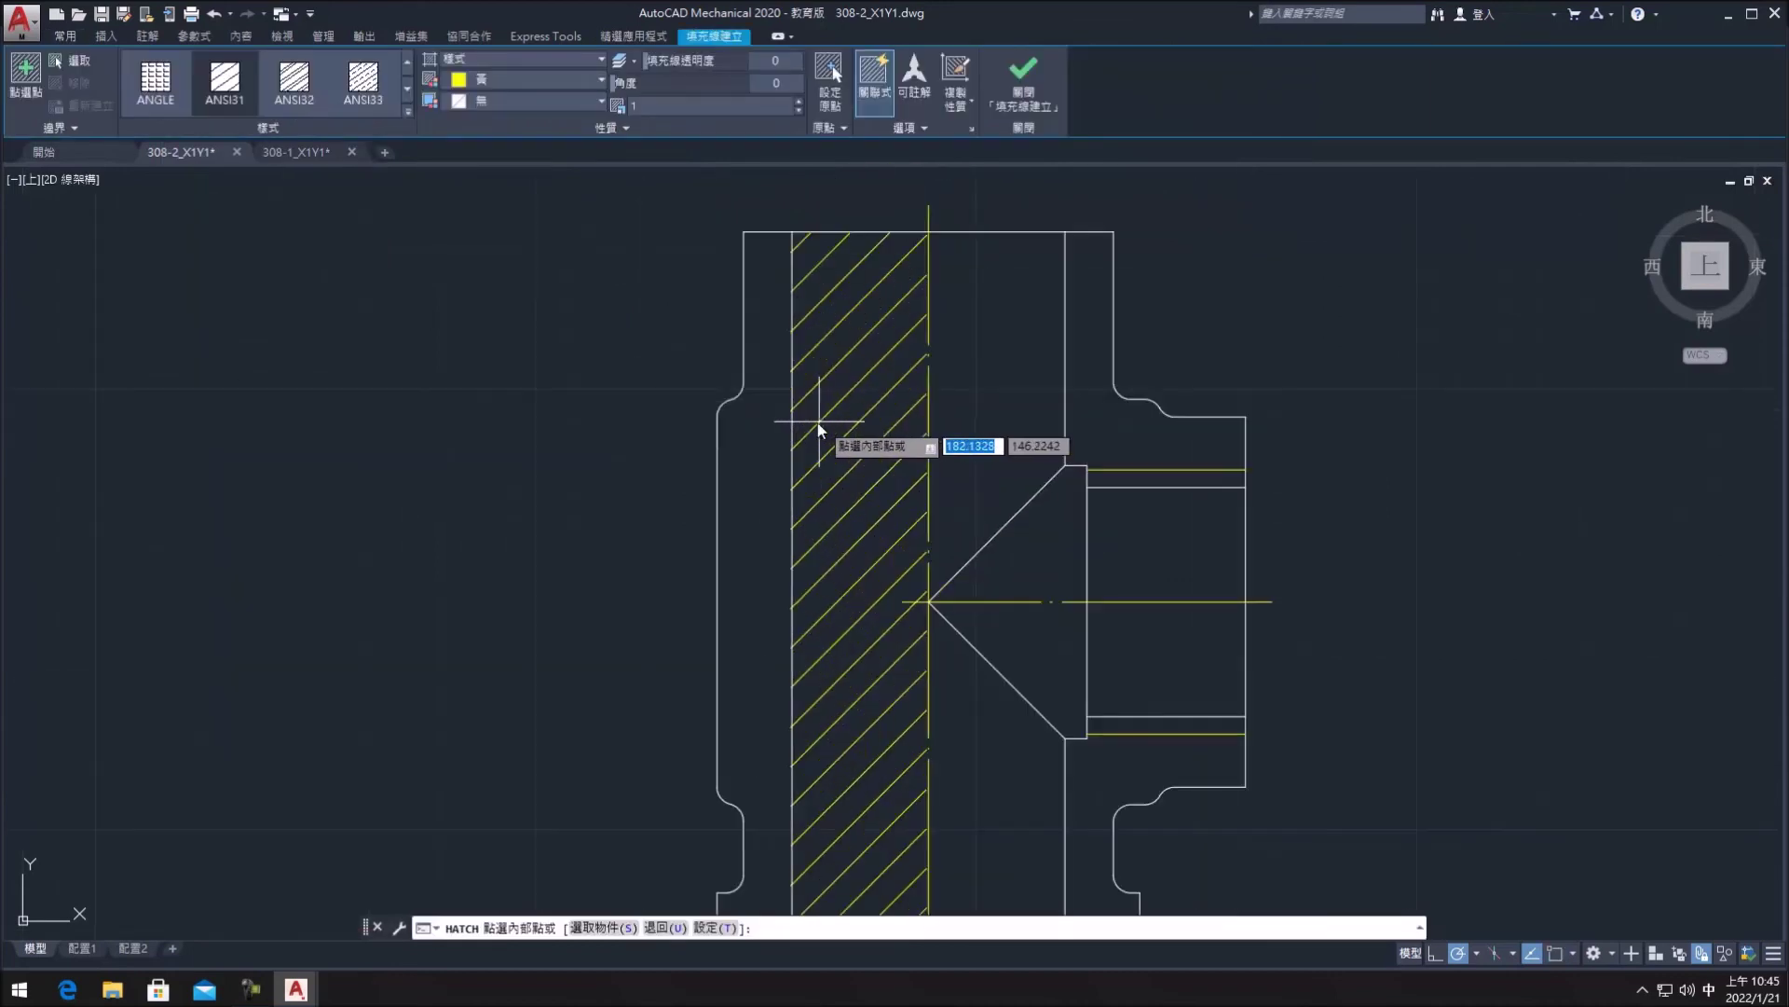
pyautogui.click(757, 473)
pyautogui.scroll(-3, 760, 522)
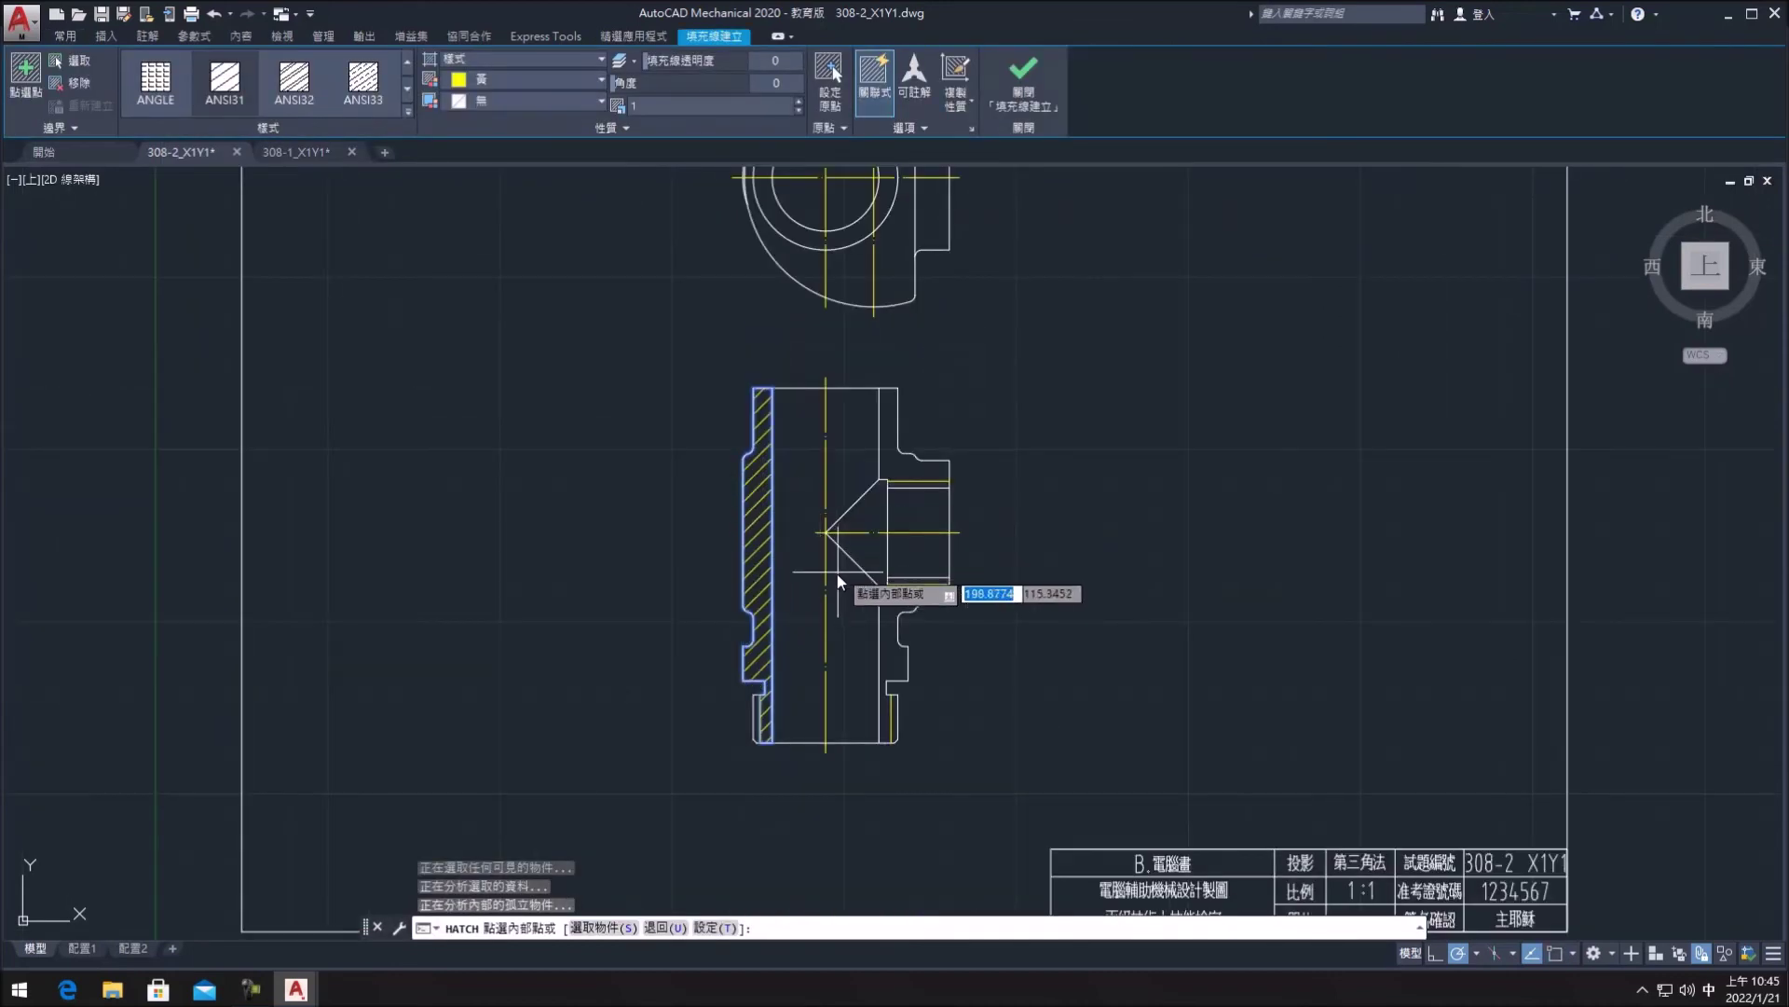
pyautogui.scroll(3, 776, 784)
pyautogui.moveTo(775, 785); pyautogui.dragTo(764, 652, button='middle')
pyautogui.scroll(2, 713, 643)
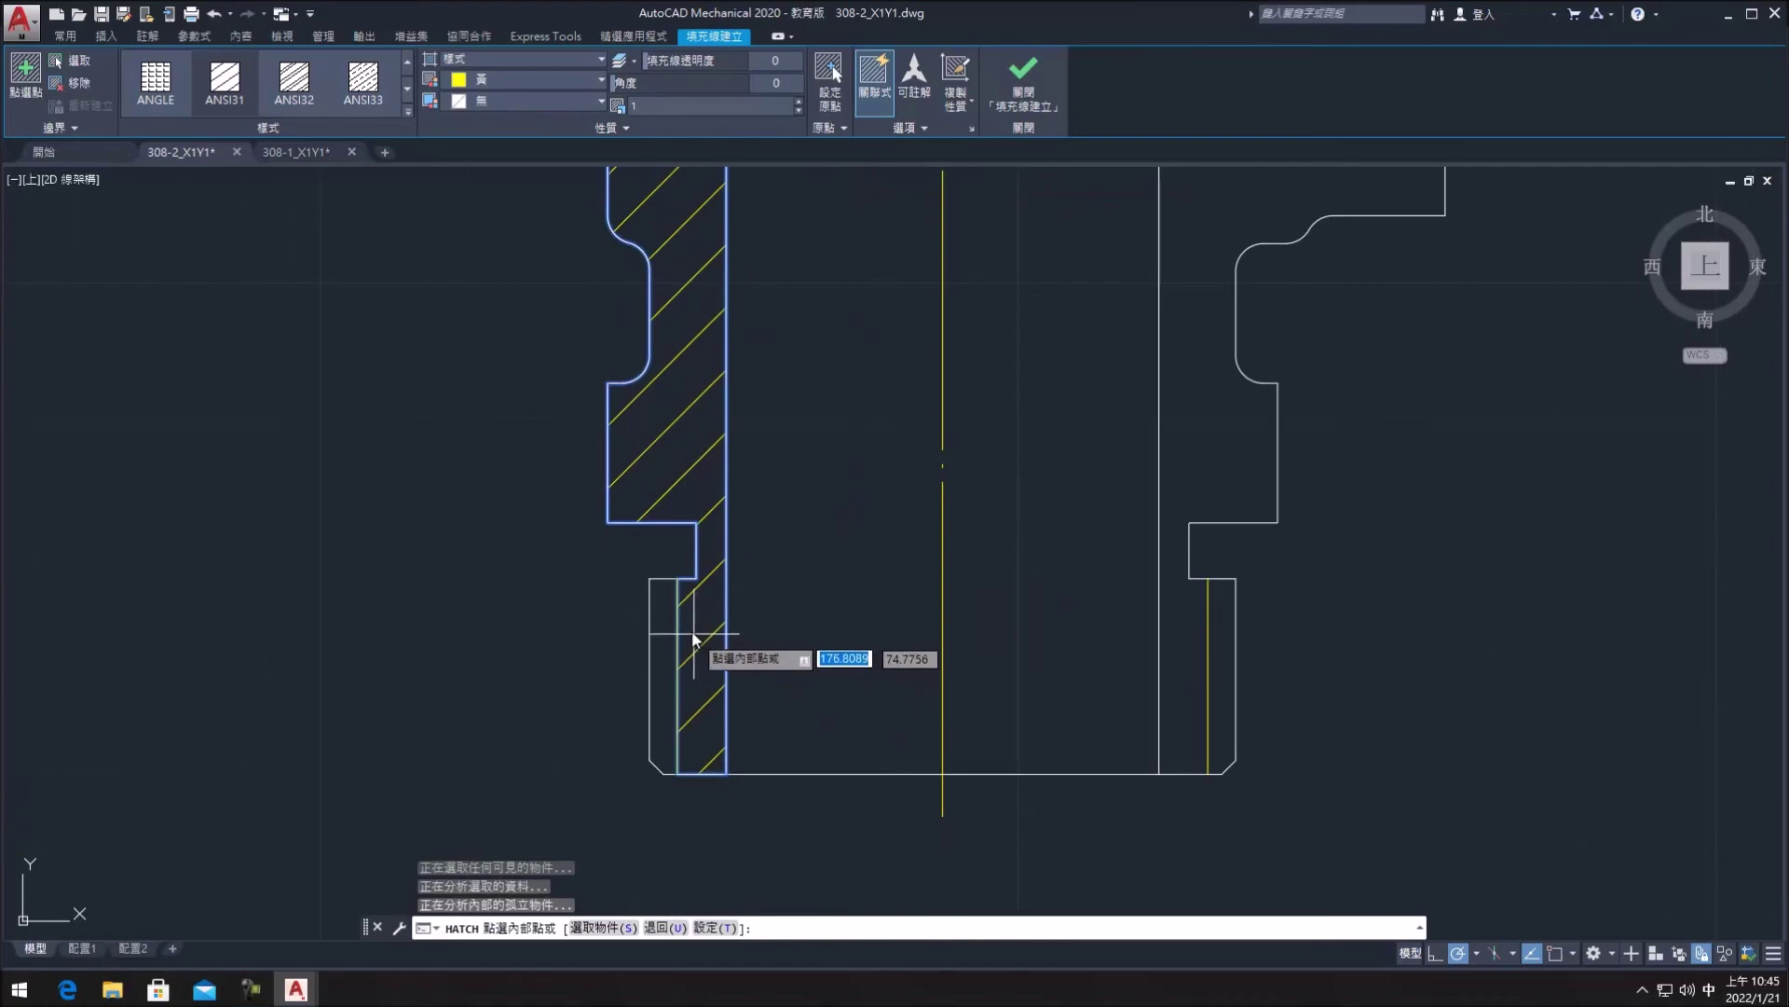
pyautogui.click(662, 643)
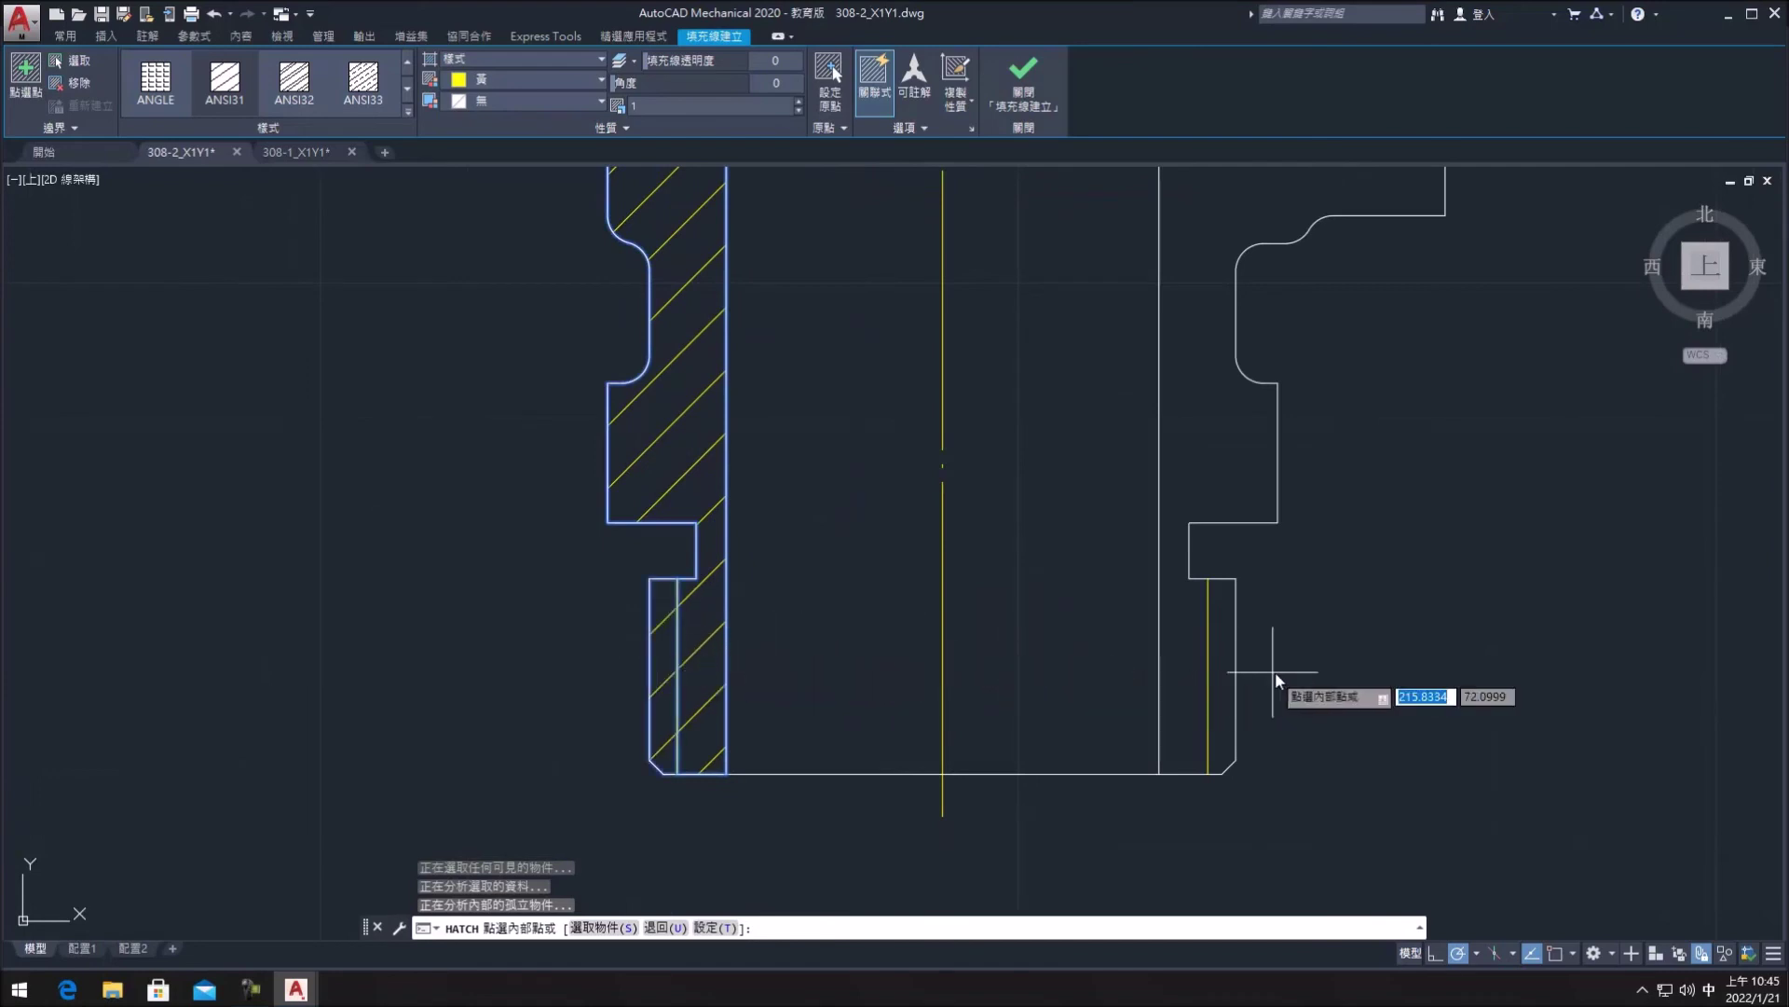
pyautogui.click(1223, 679)
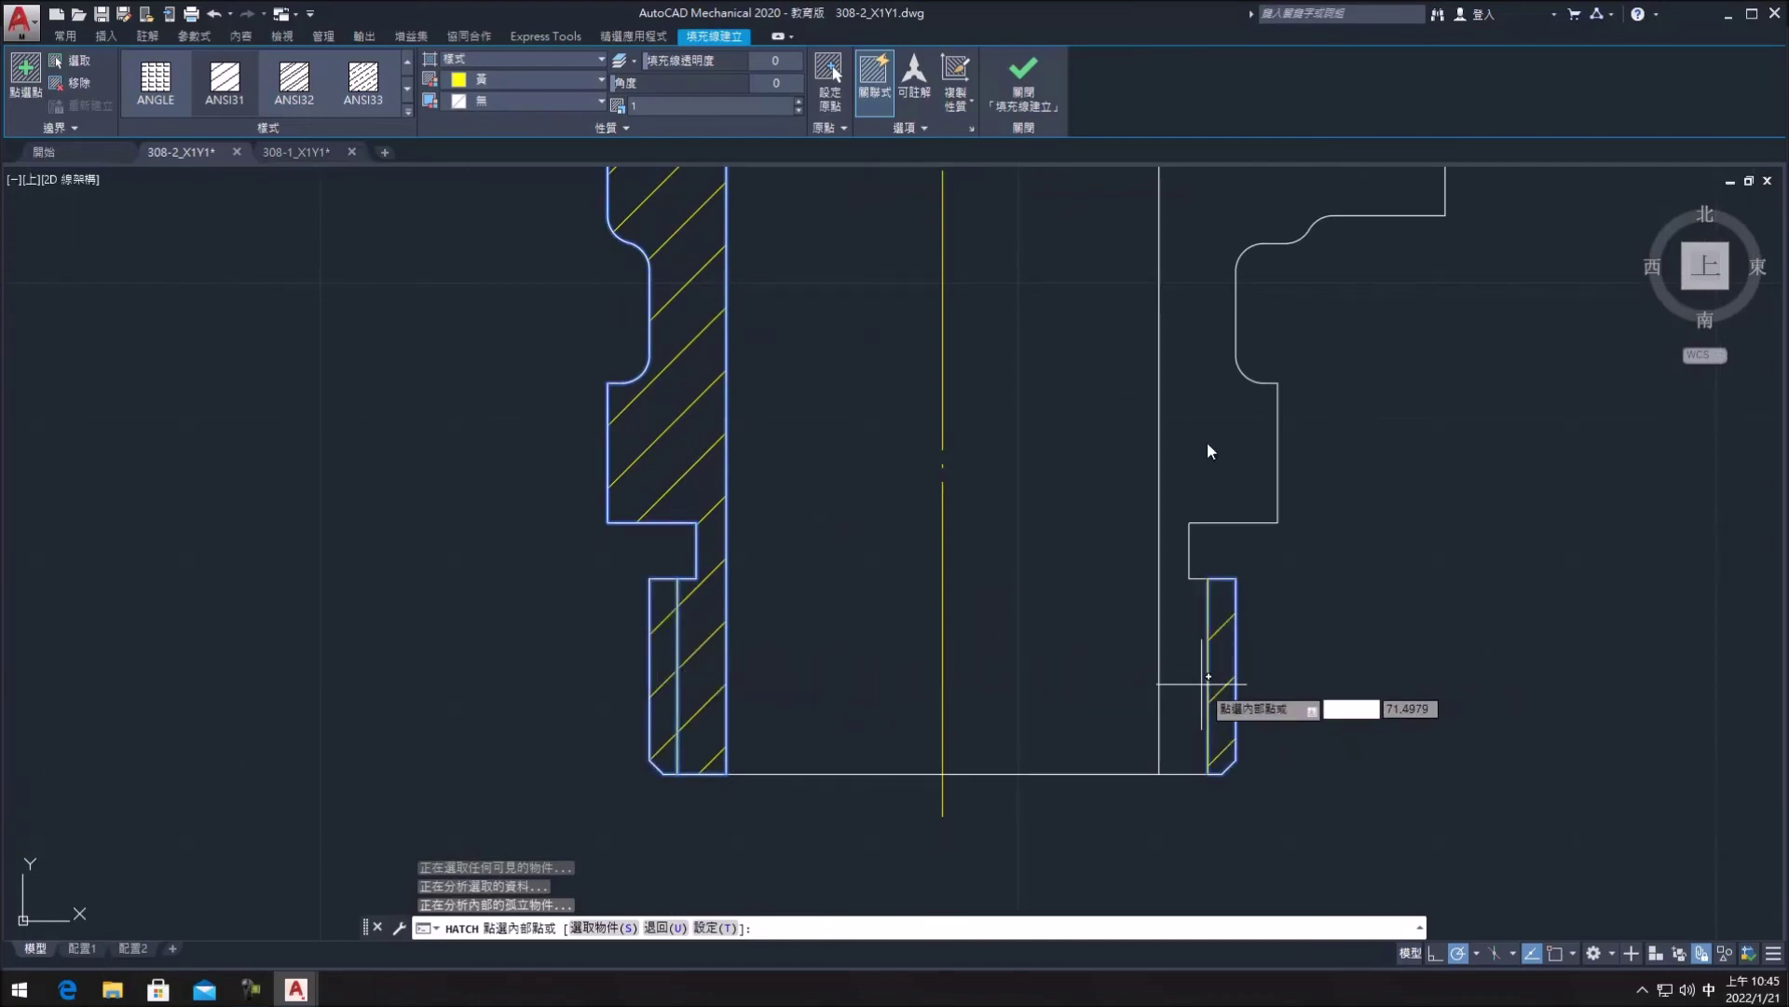
# - Hatch the right wall below the side branch and the wall above it
pyautogui.scroll(-3, 1203, 433)
pyautogui.scroll(1, 988, 669)
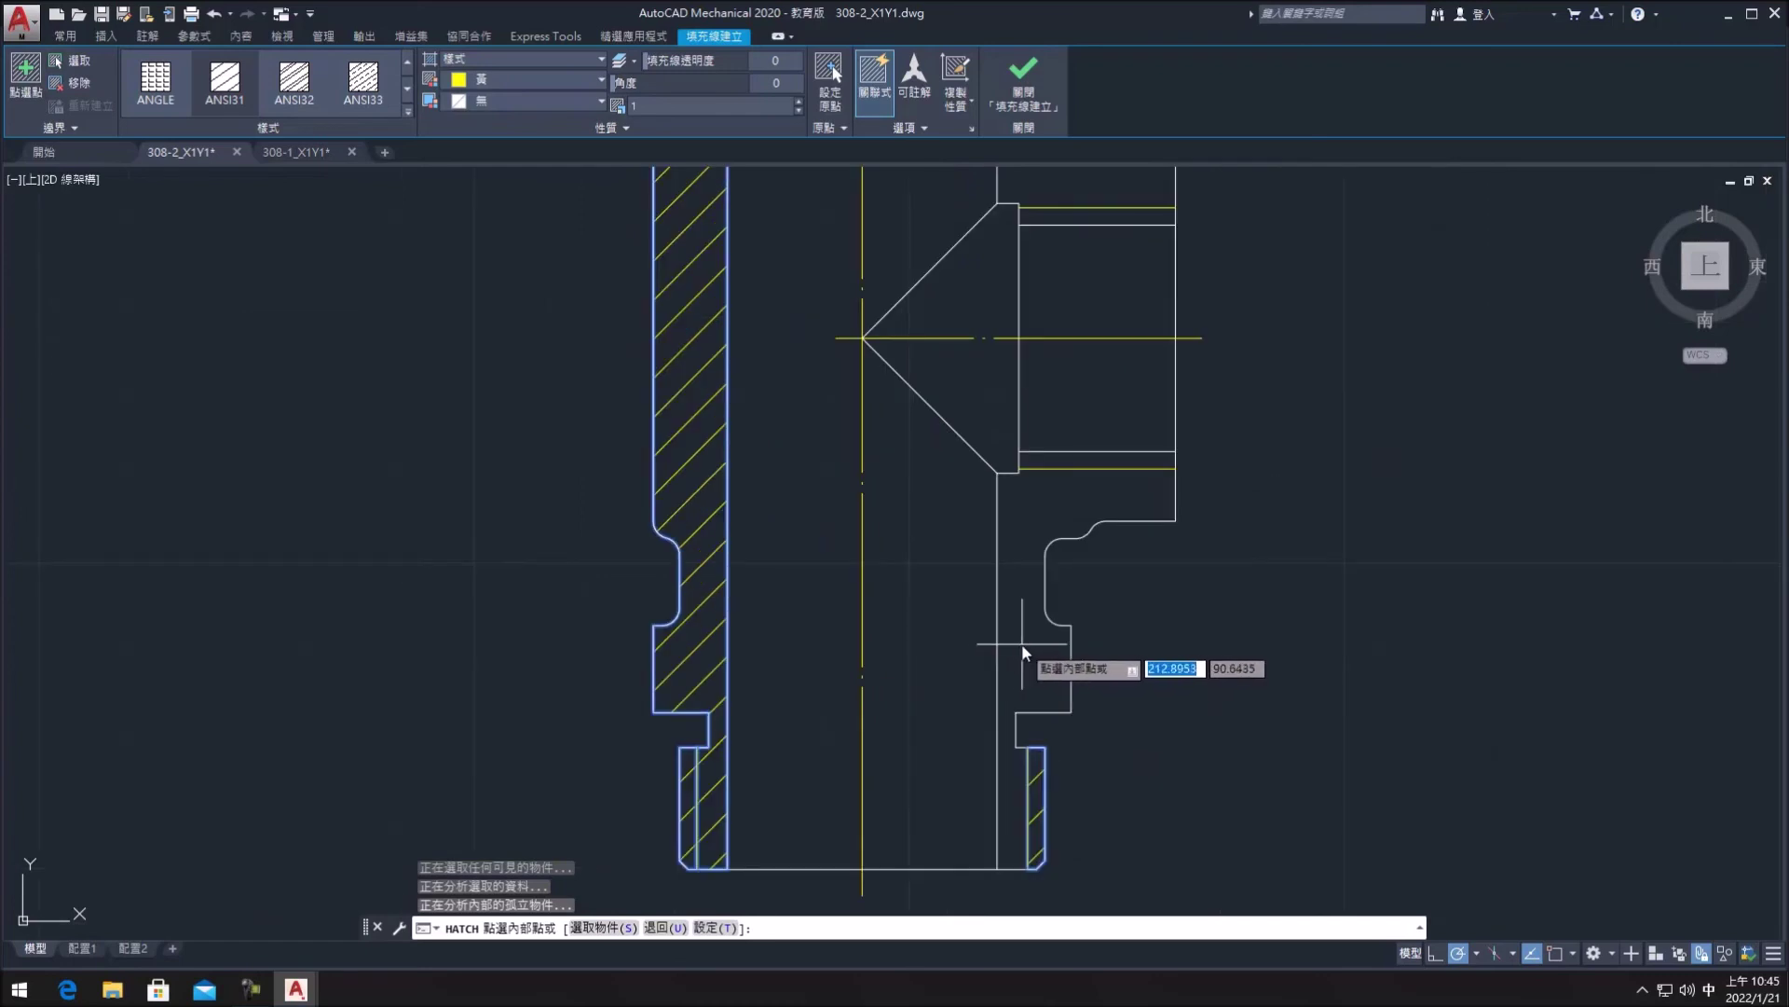
pyautogui.click(1023, 645)
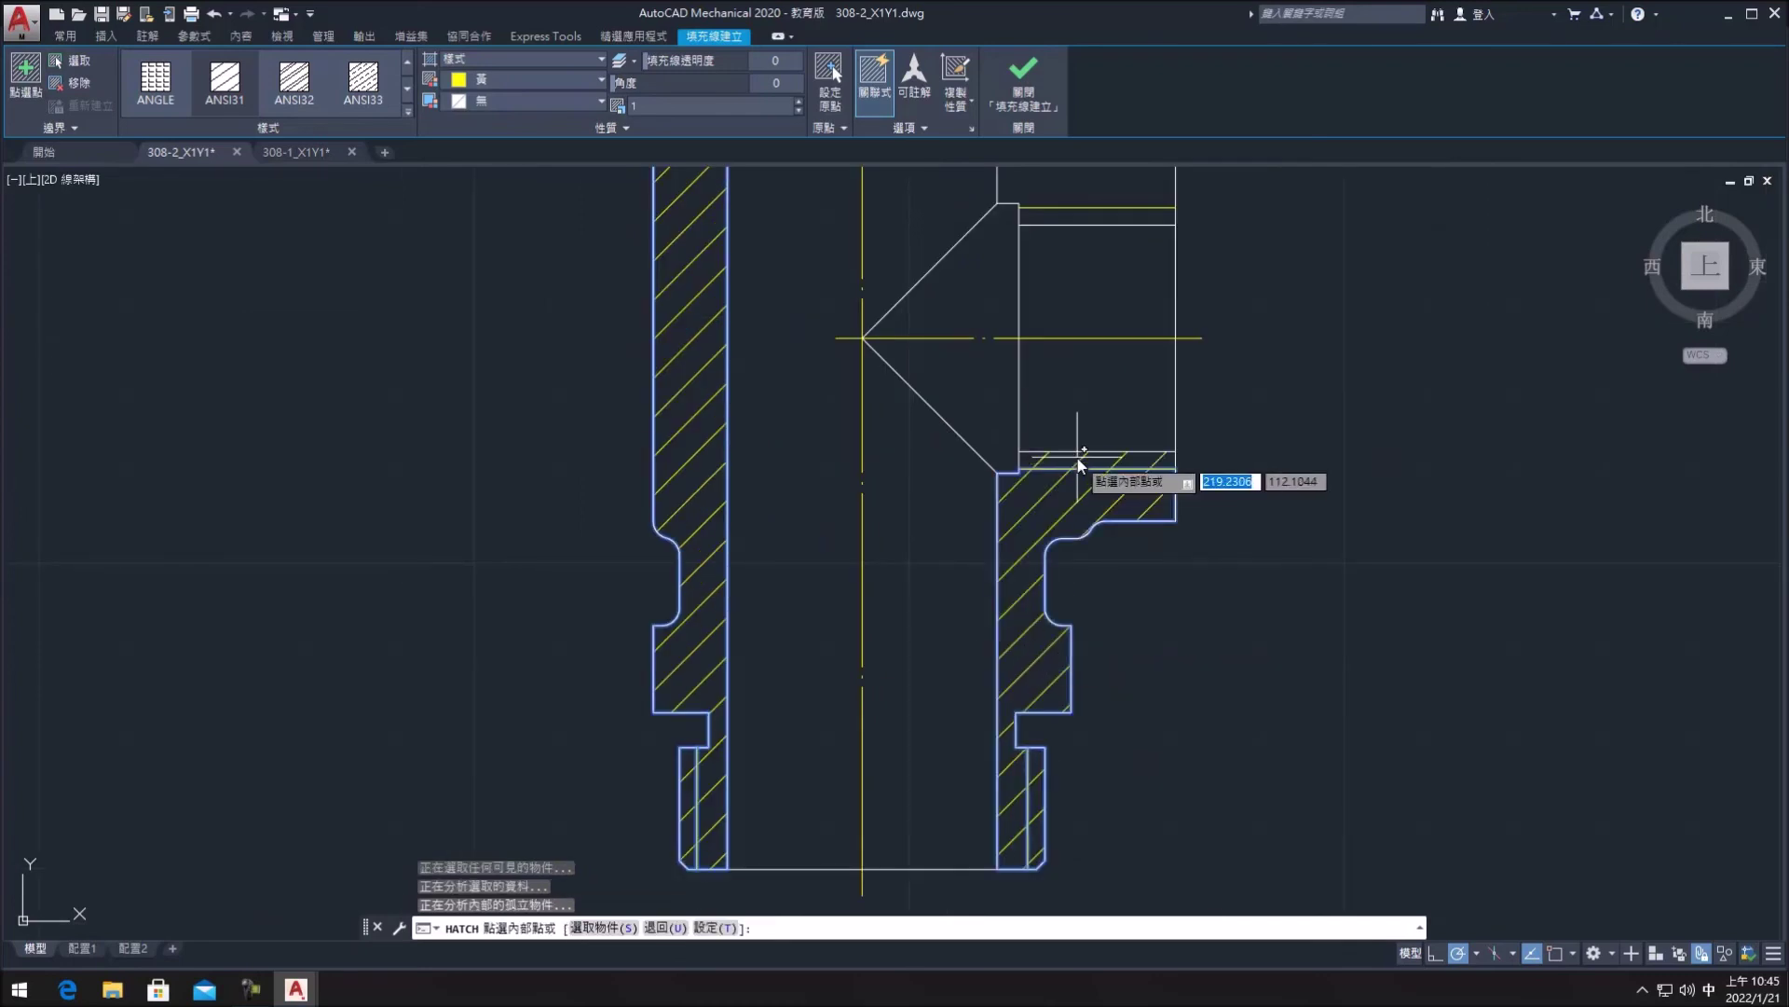
pyautogui.moveTo(1102, 400); pyautogui.dragTo(1019, 610, button='middle')
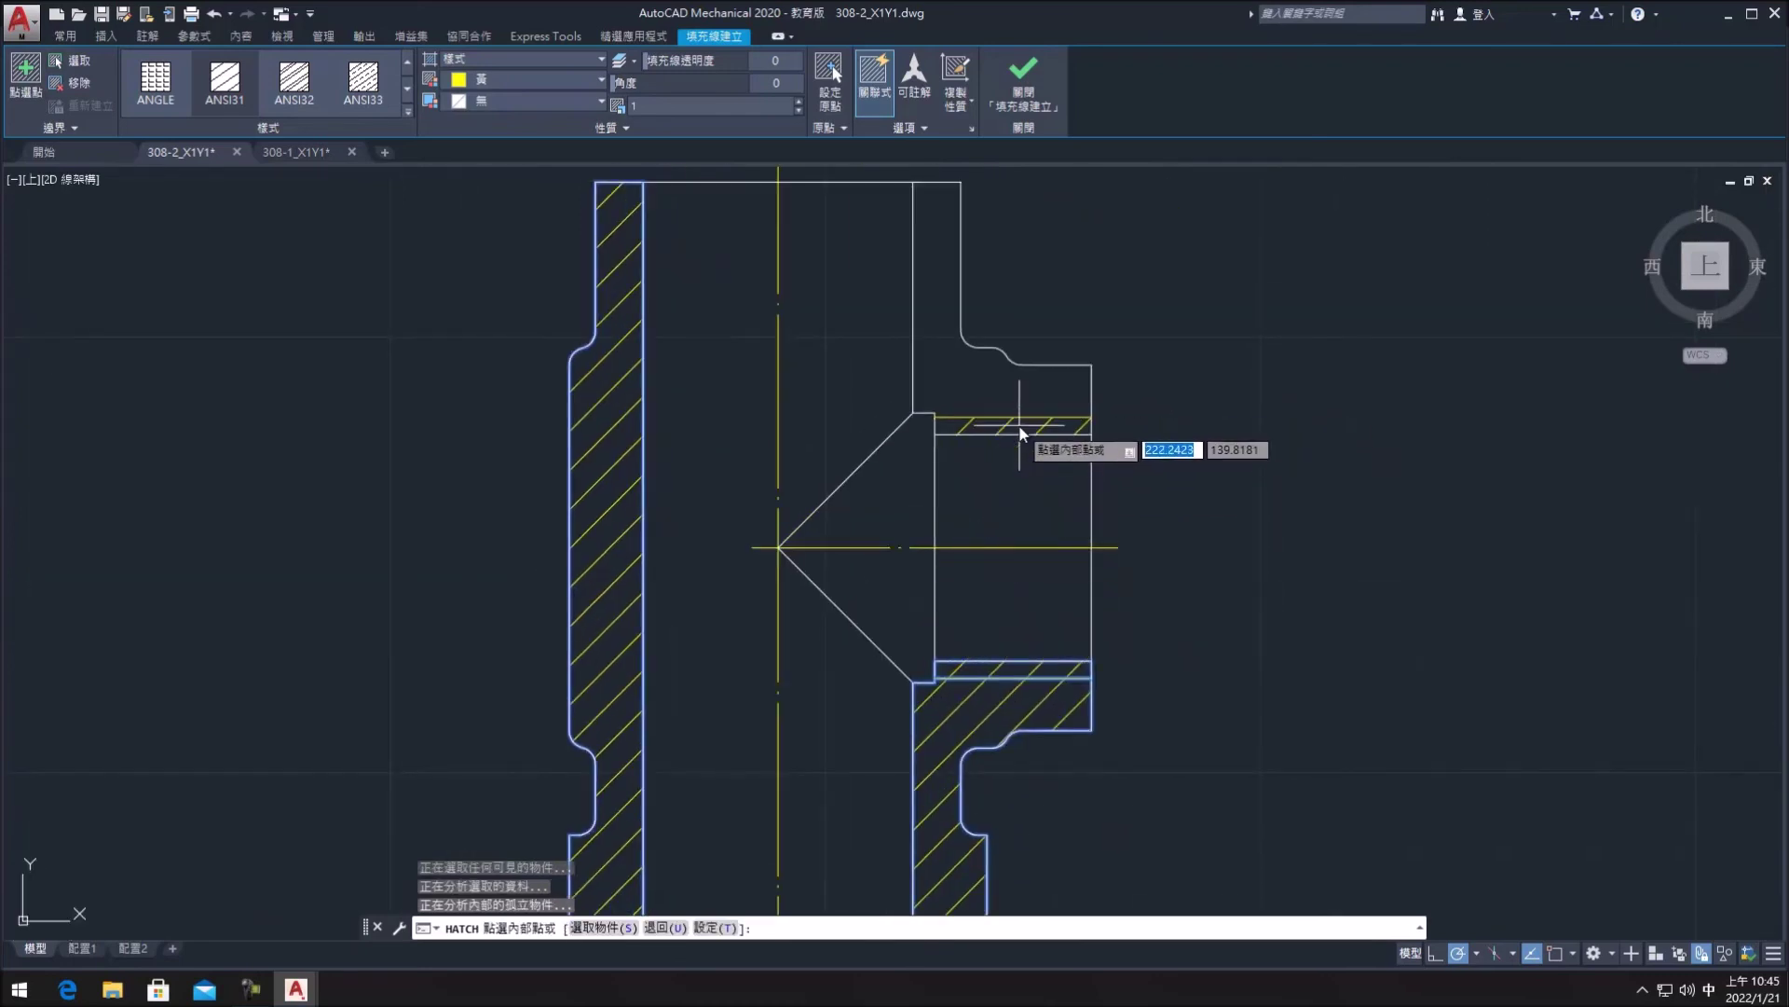
pyautogui.click(968, 375)
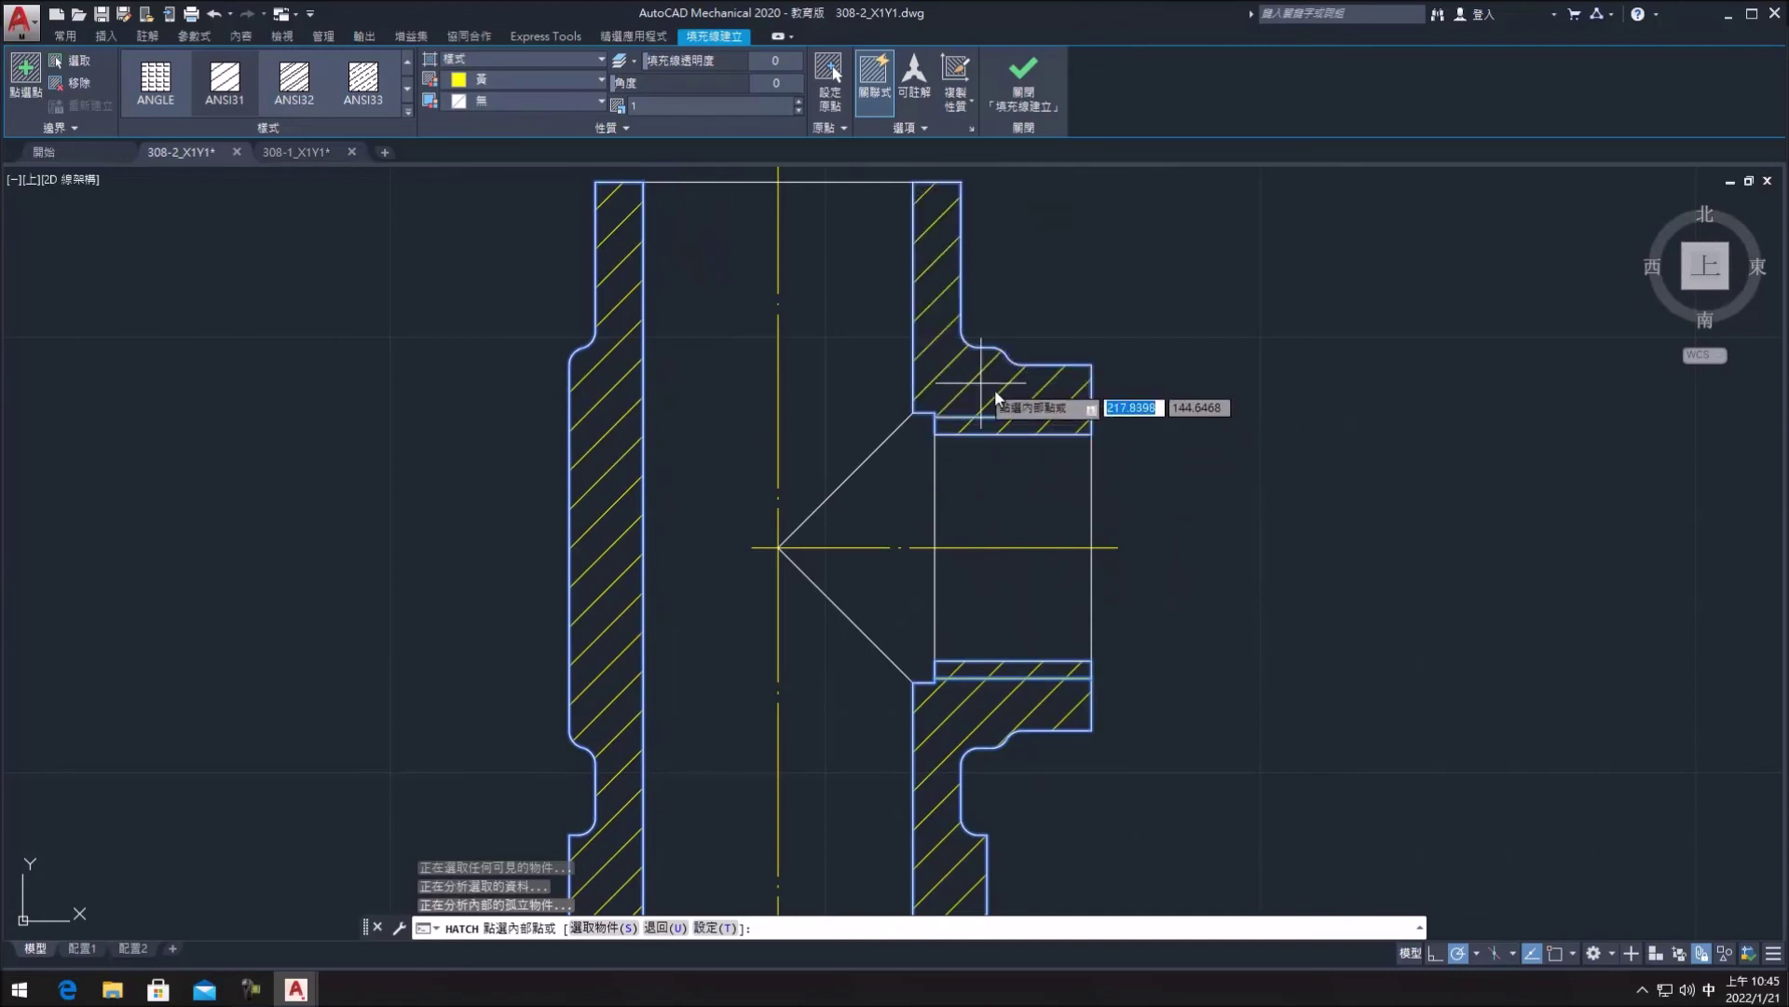
pyautogui.scroll(-4, 1123, 503)
pyautogui.press('Escape')
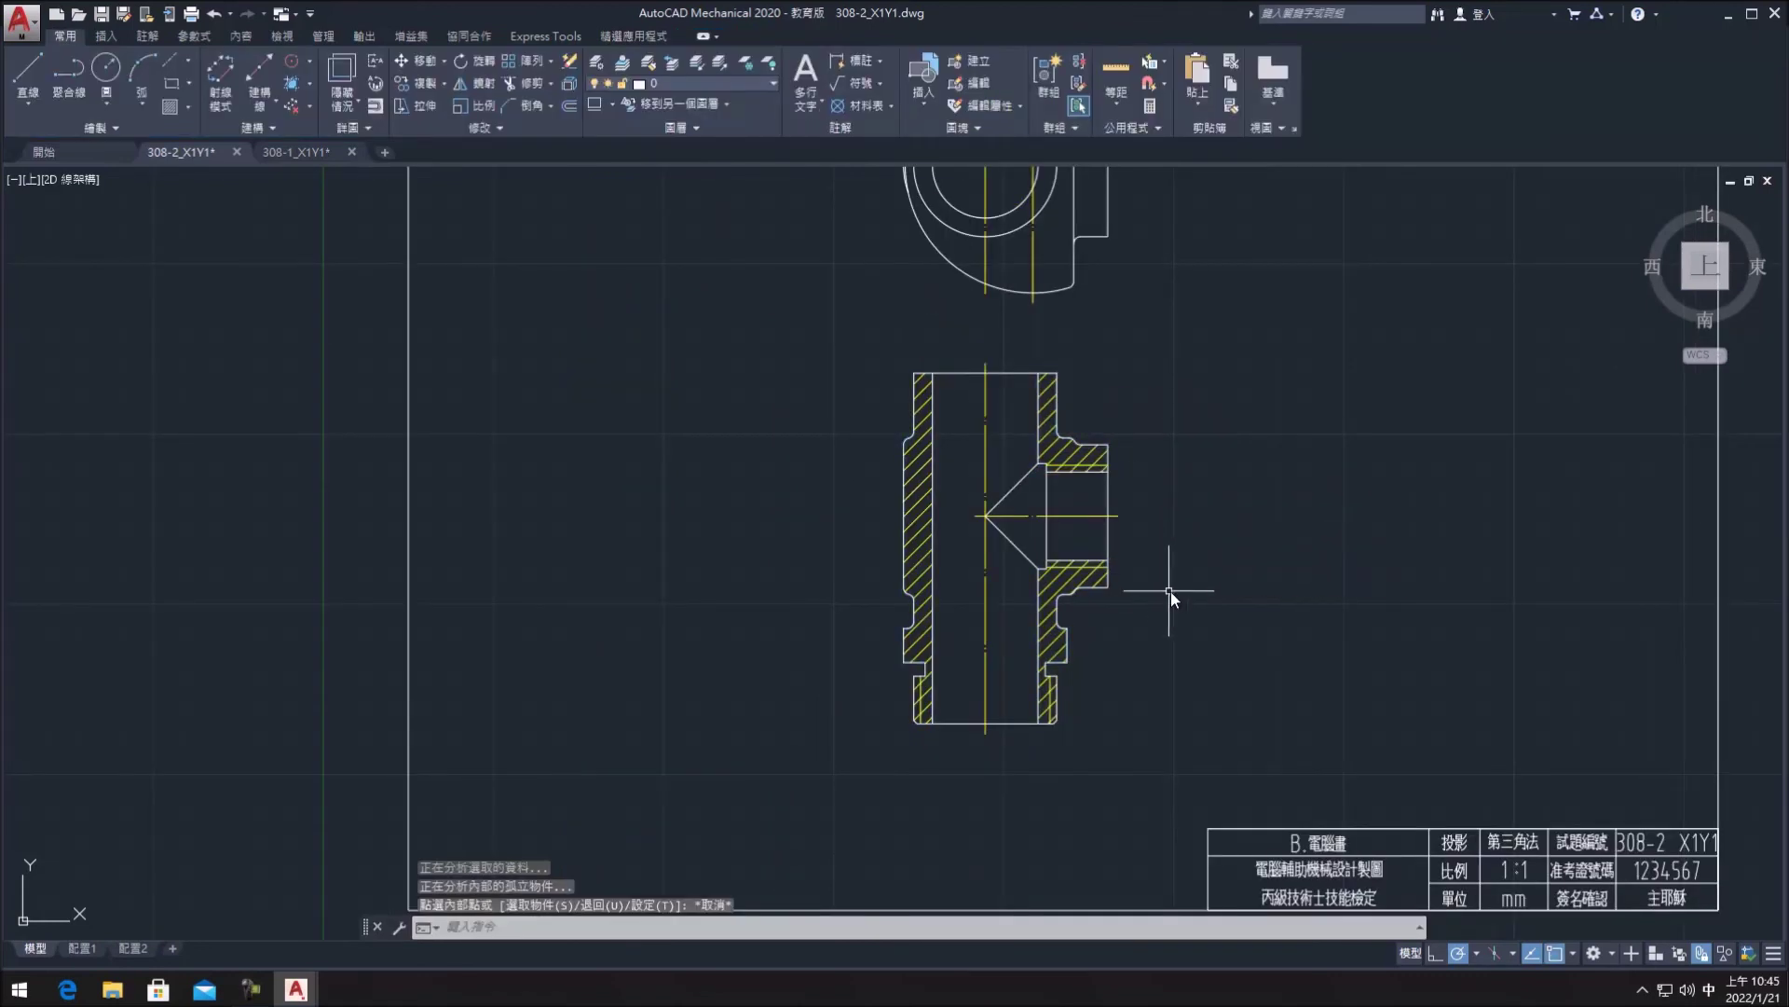
pyautogui.moveTo(1156, 573); pyautogui.dragTo(1065, 568, button='middle')
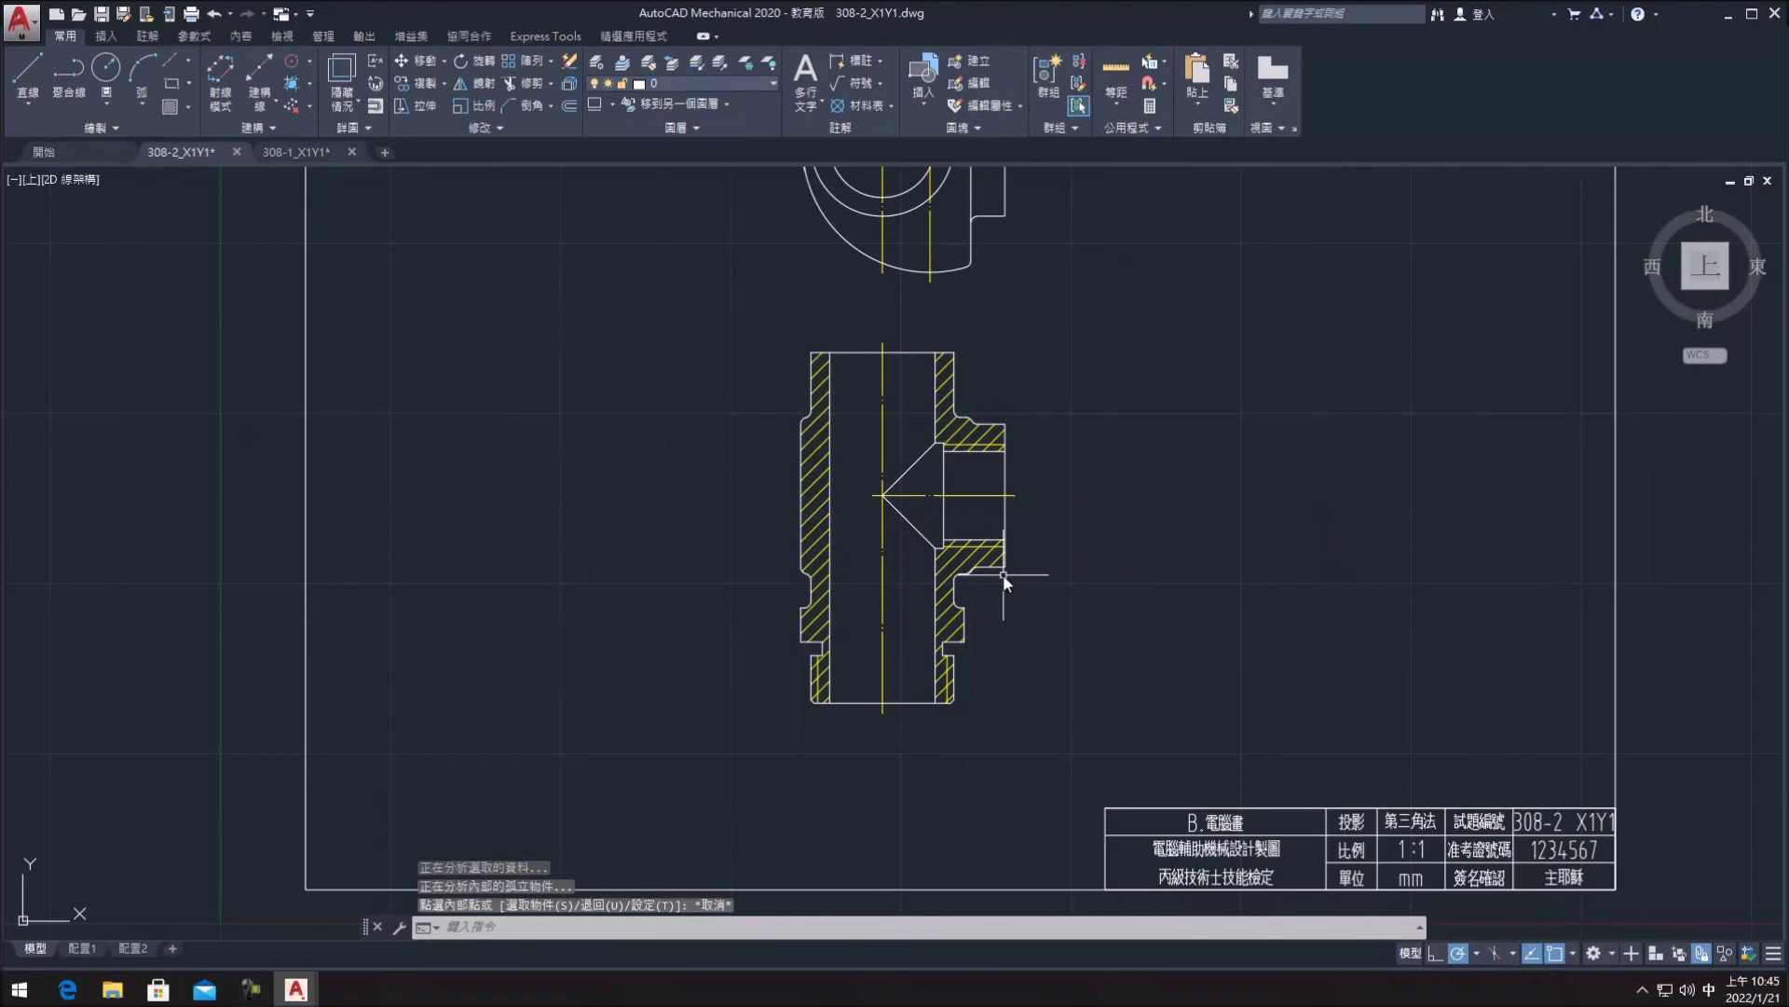
# - Start Copy and select the left groove edges, lower-left lines, chamfer and bottom edge
pyautogui.click(416, 83)
pyautogui.scroll(2, 830, 604)
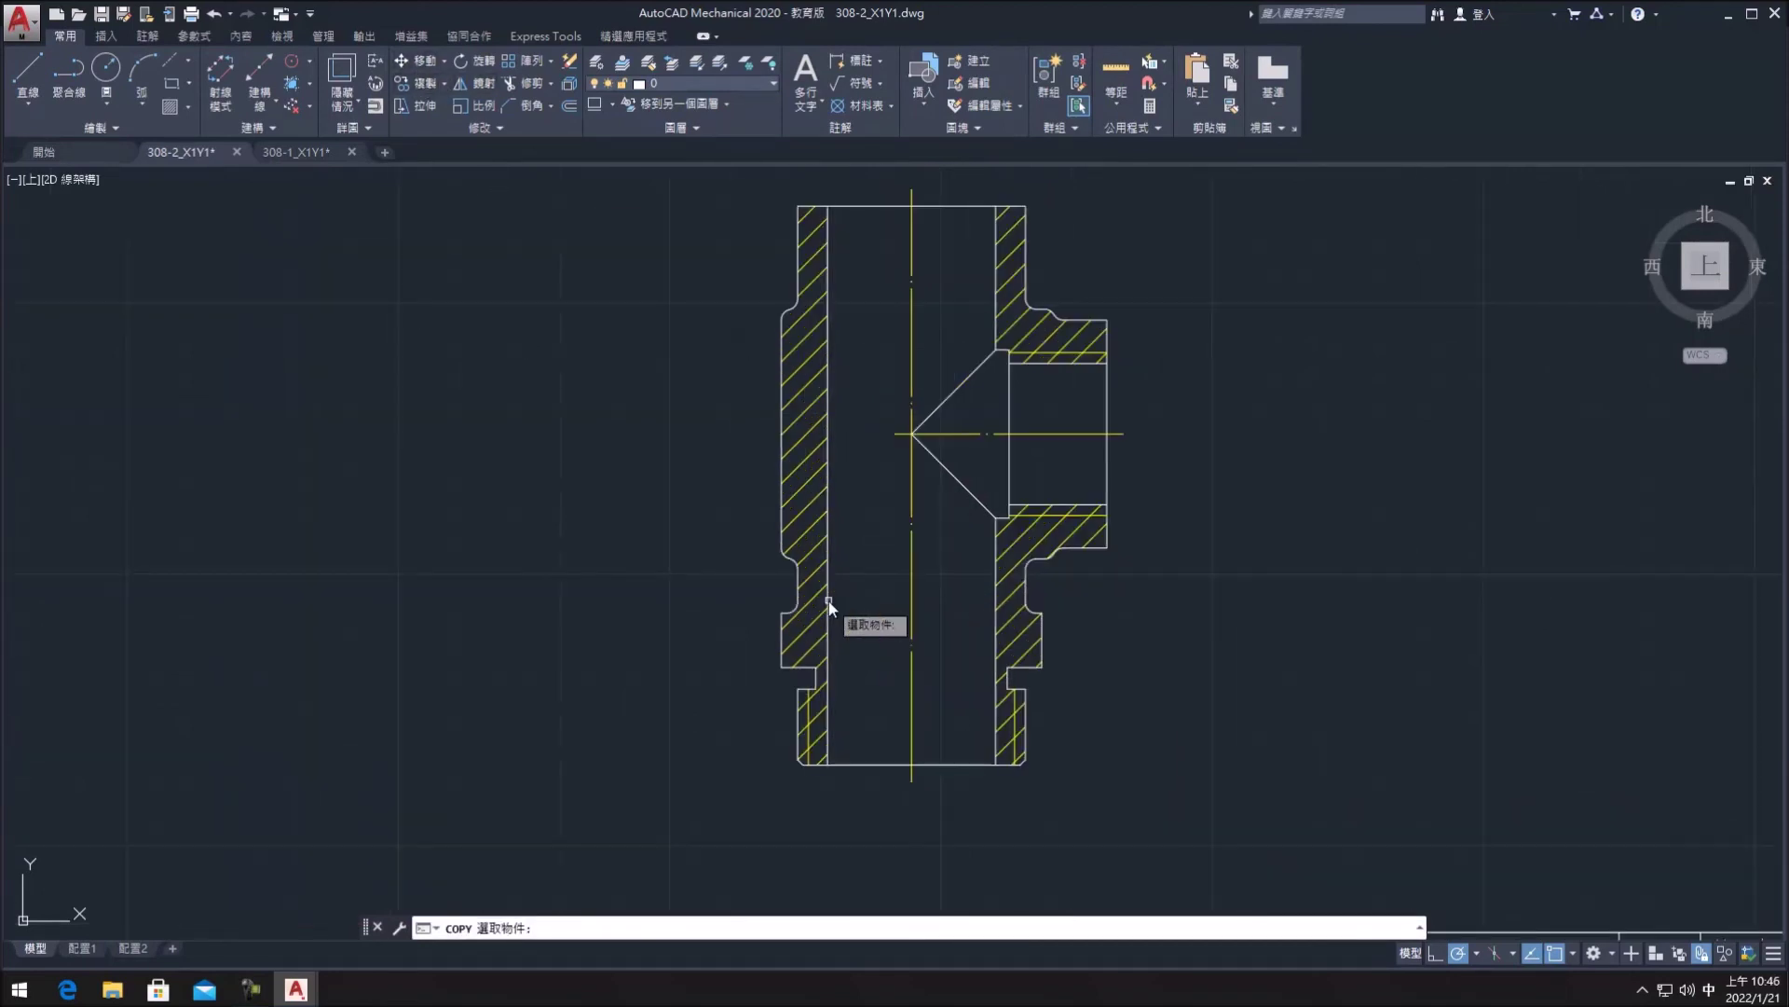
pyautogui.scroll(2, 809, 601)
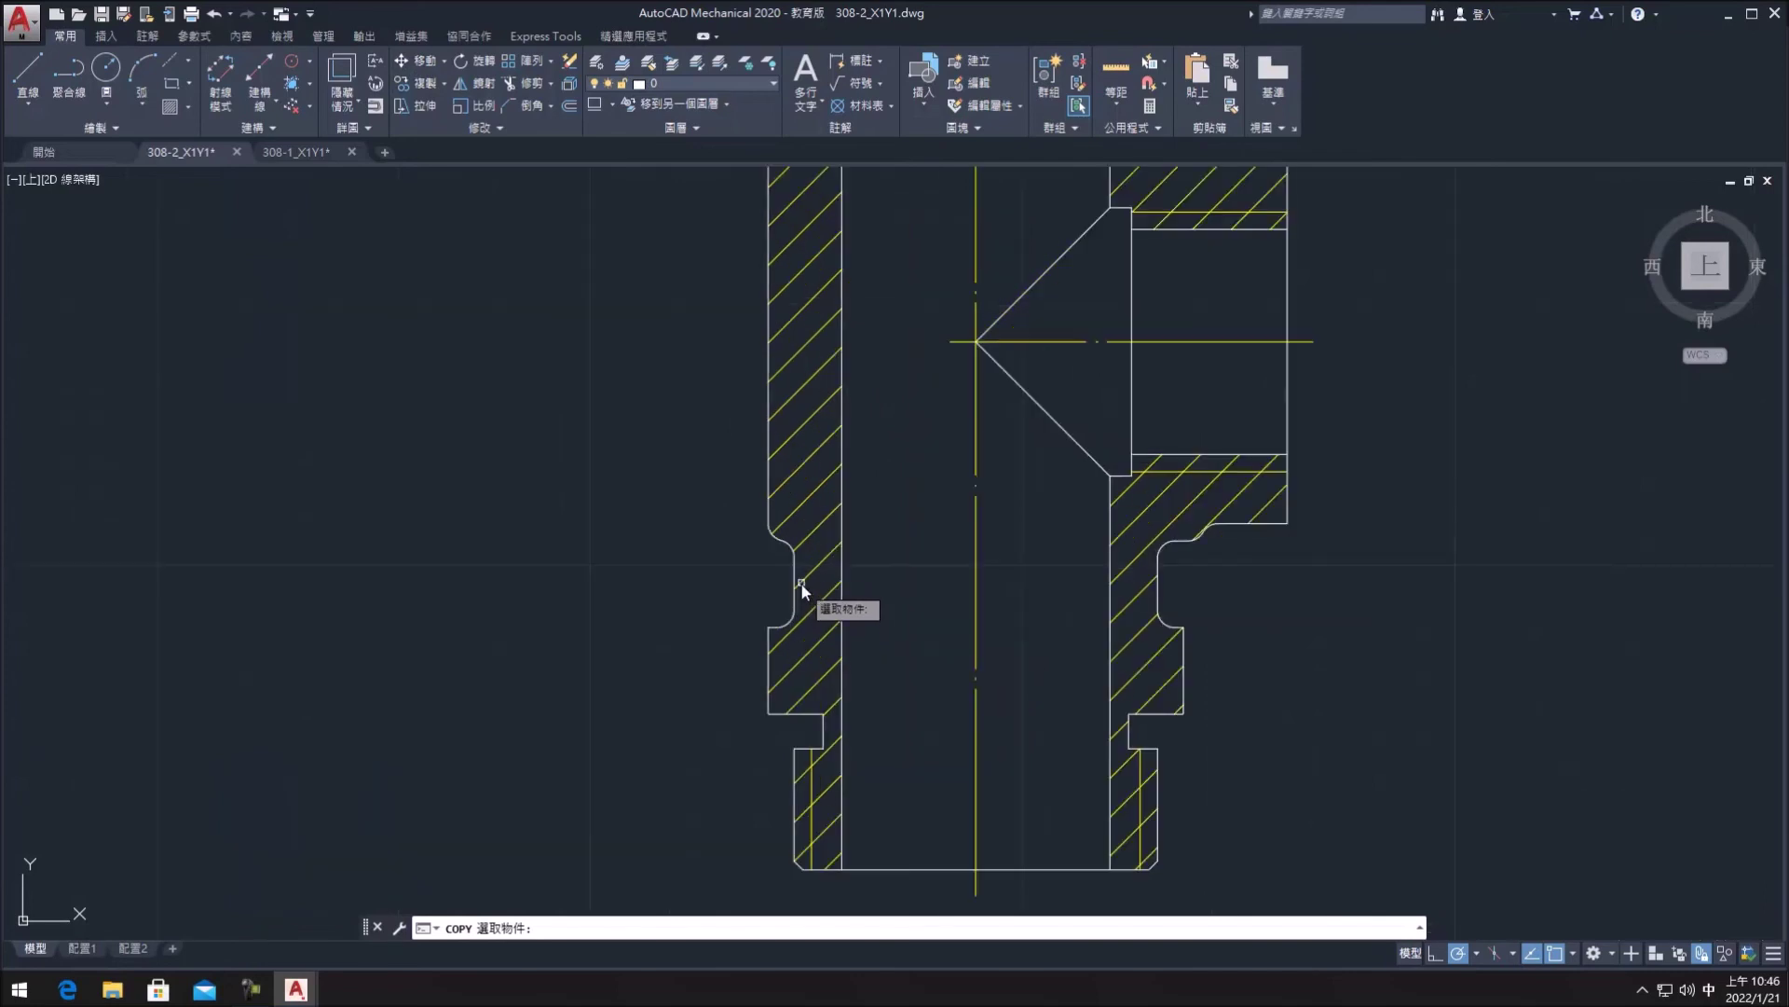
pyautogui.click(791, 579)
pyautogui.click(787, 622)
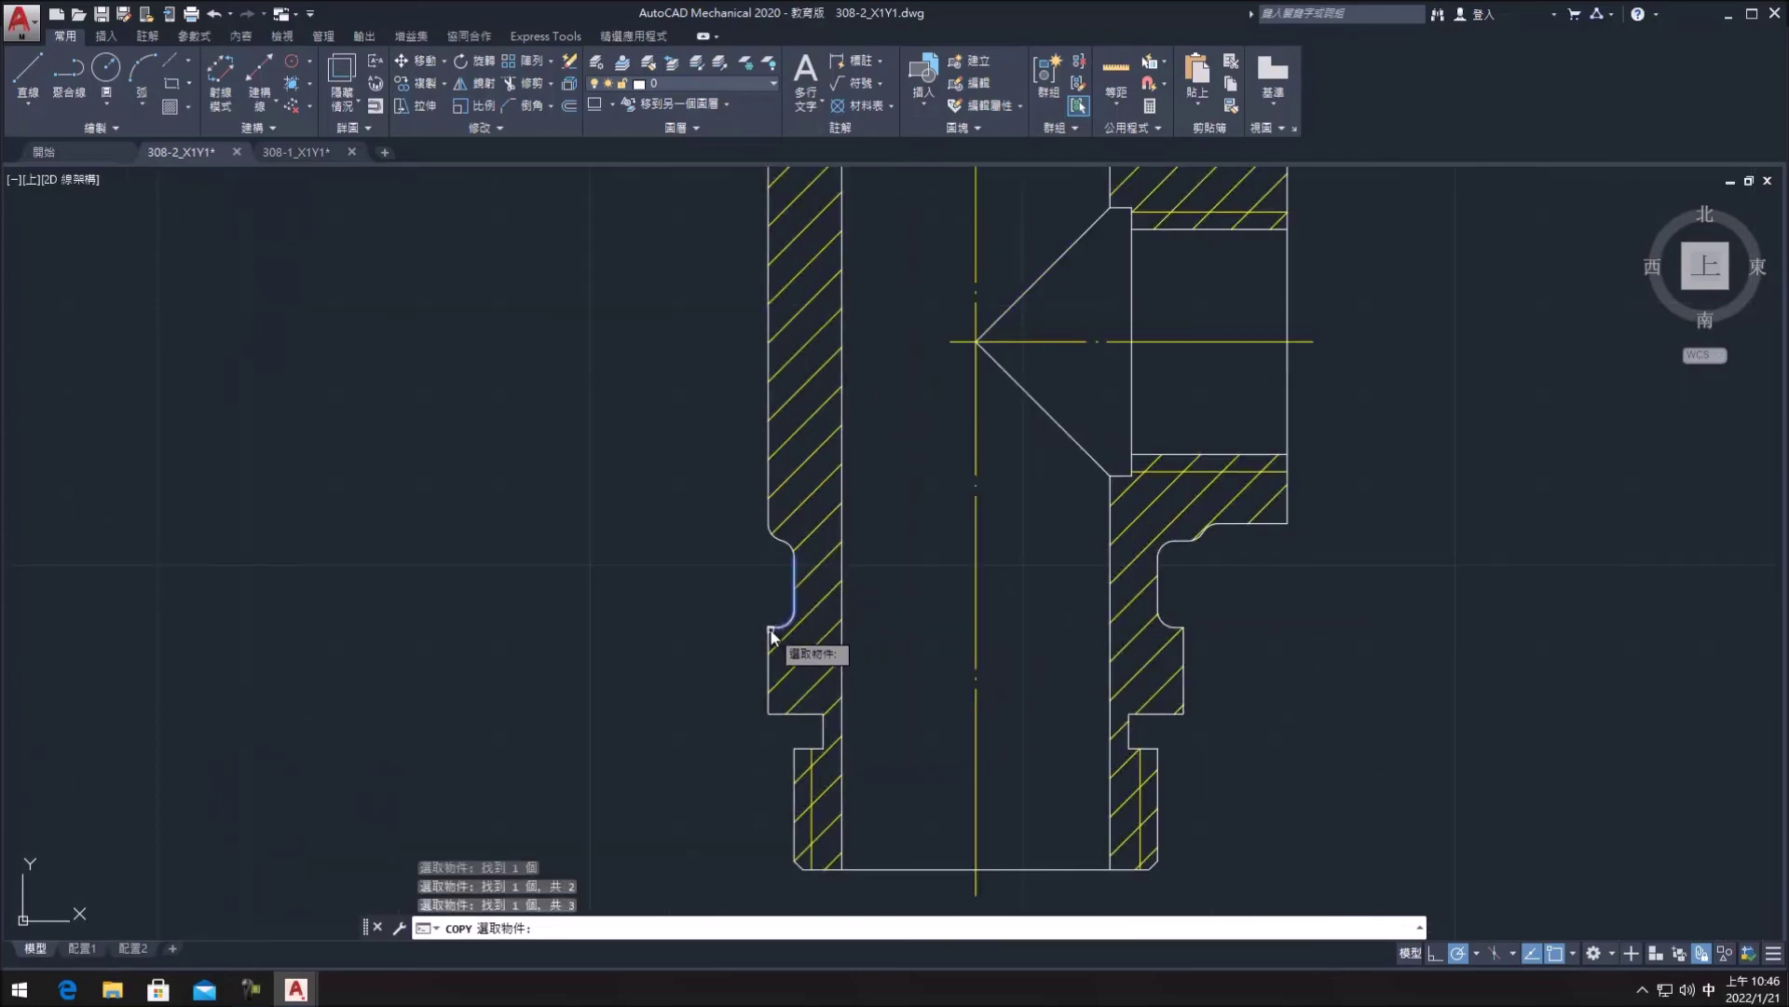
pyautogui.click(773, 630)
pyautogui.click(770, 681)
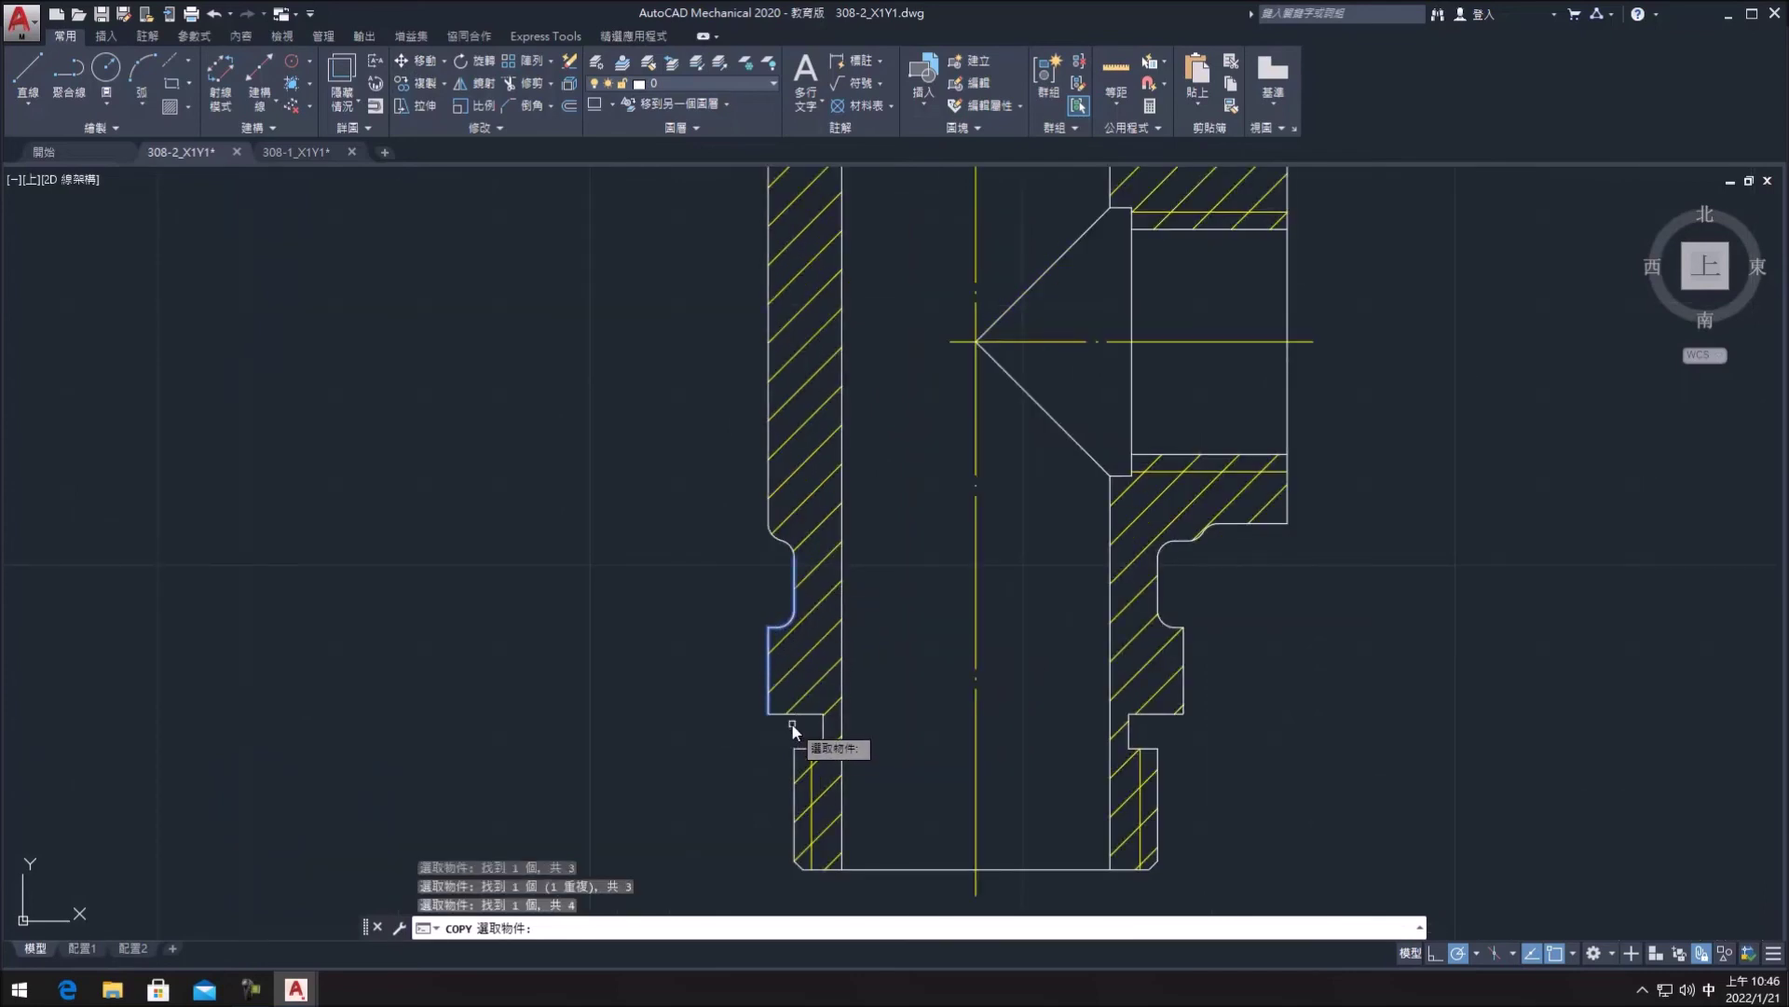
pyautogui.click(787, 714)
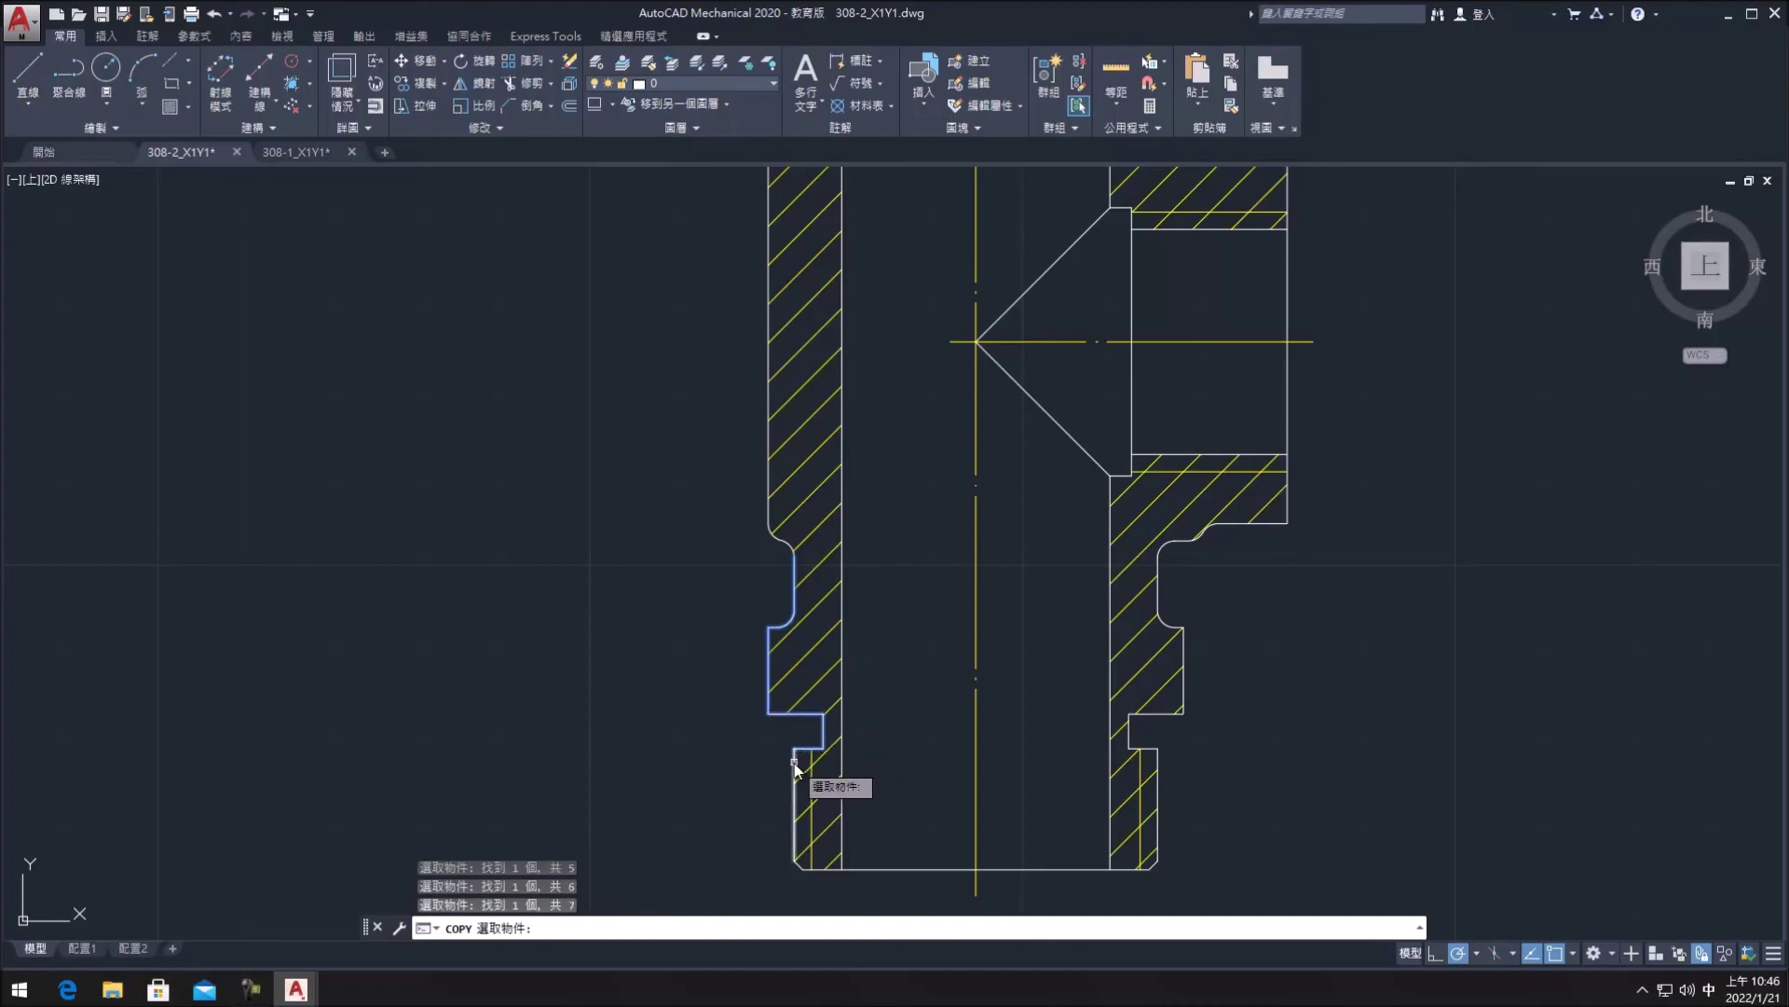
pyautogui.click(811, 802)
pyautogui.click(797, 866)
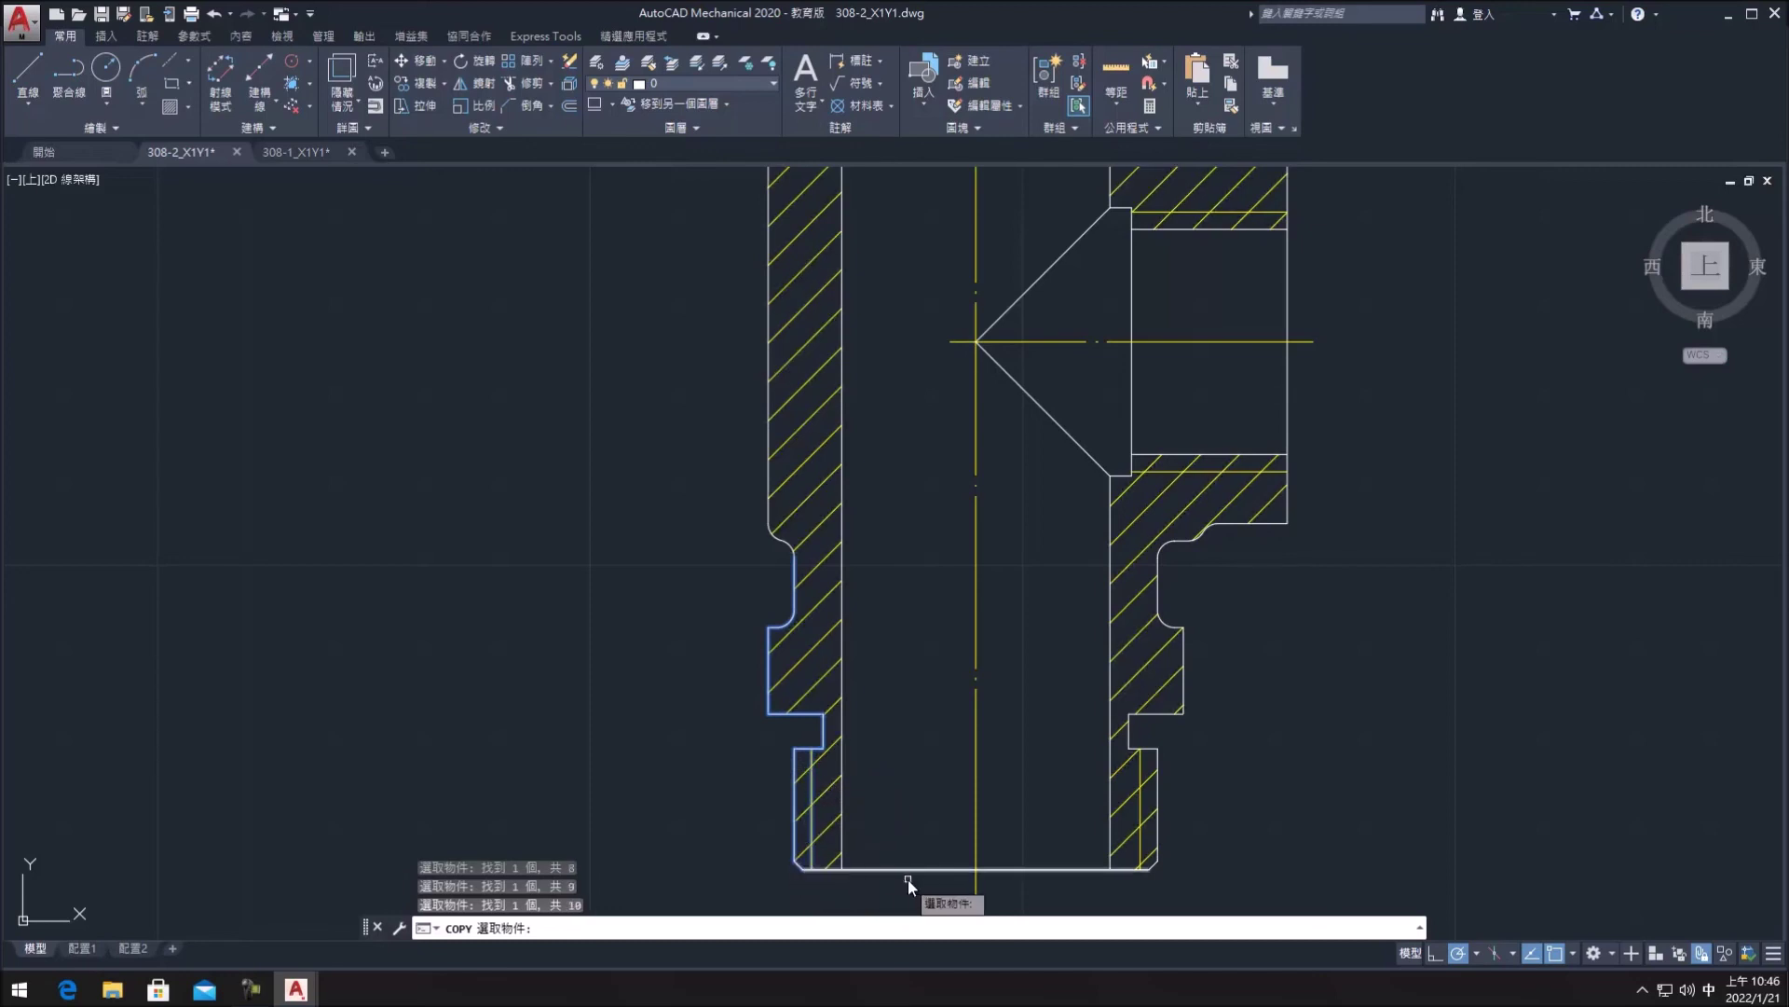
pyautogui.click(902, 868)
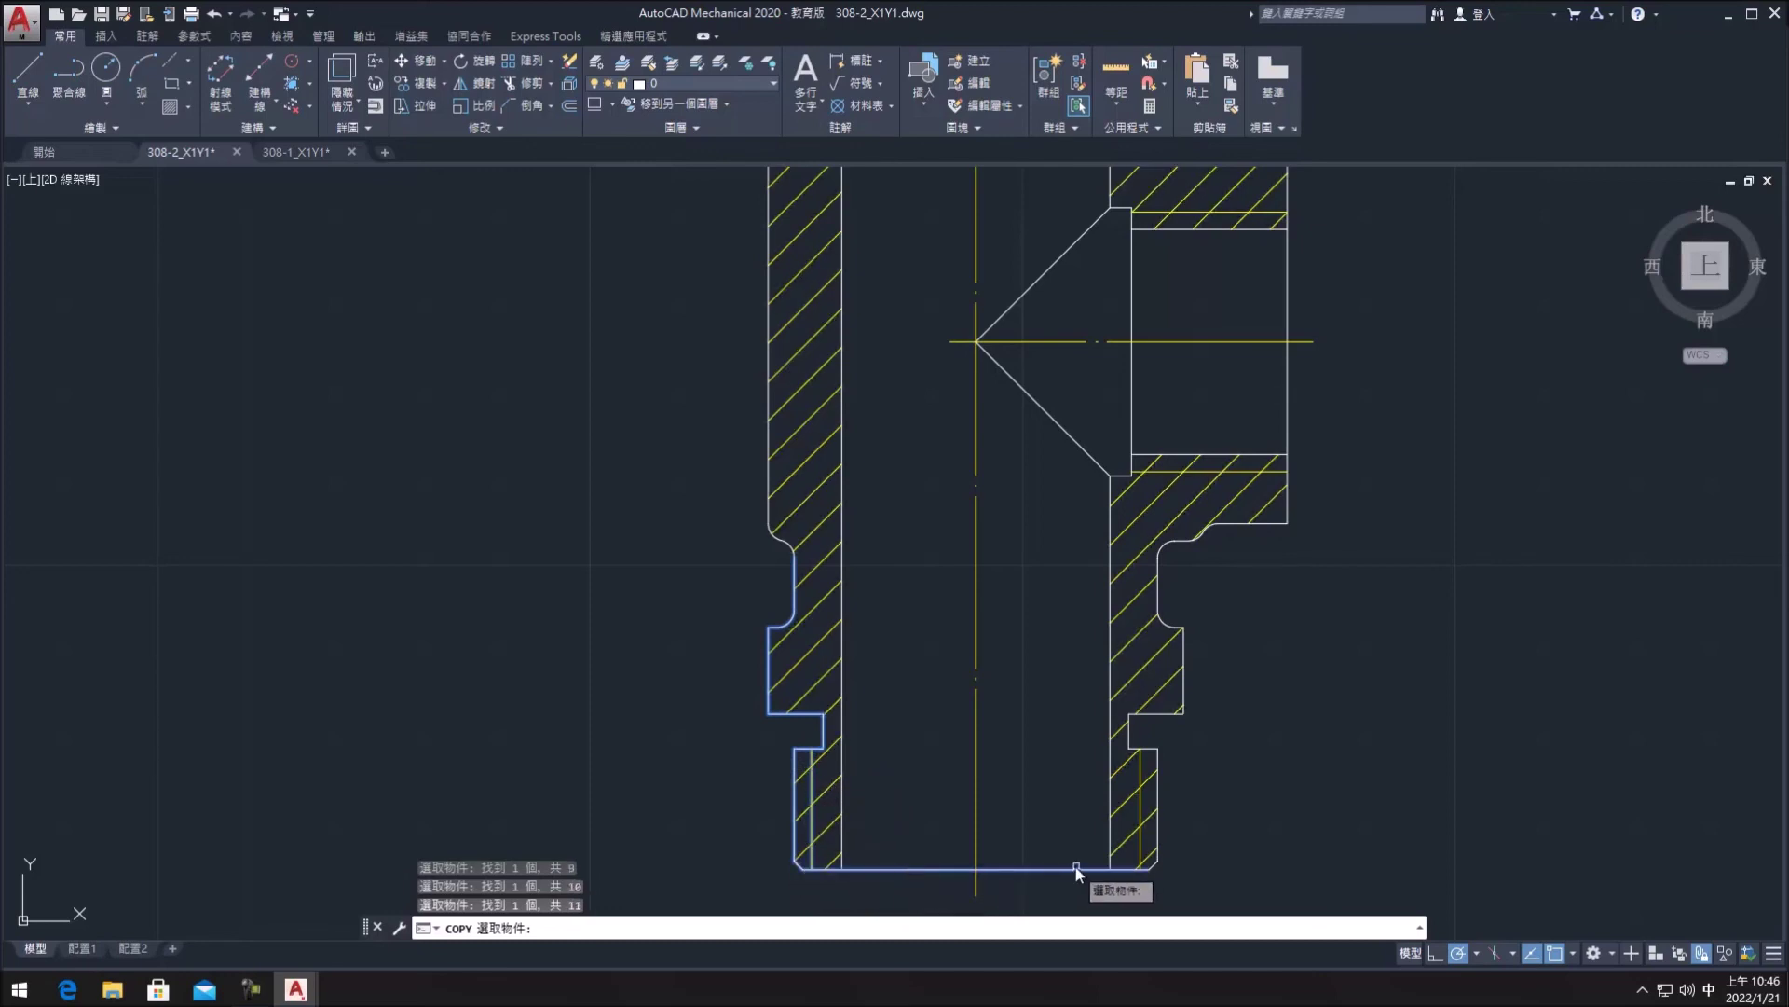
# - Add the lower-right outer edges, right notch edges and fillets to the copy selection
pyautogui.click(1159, 830)
pyautogui.click(1148, 751)
pyautogui.click(1131, 733)
pyautogui.click(1172, 713)
pyautogui.click(1182, 680)
pyautogui.click(1178, 624)
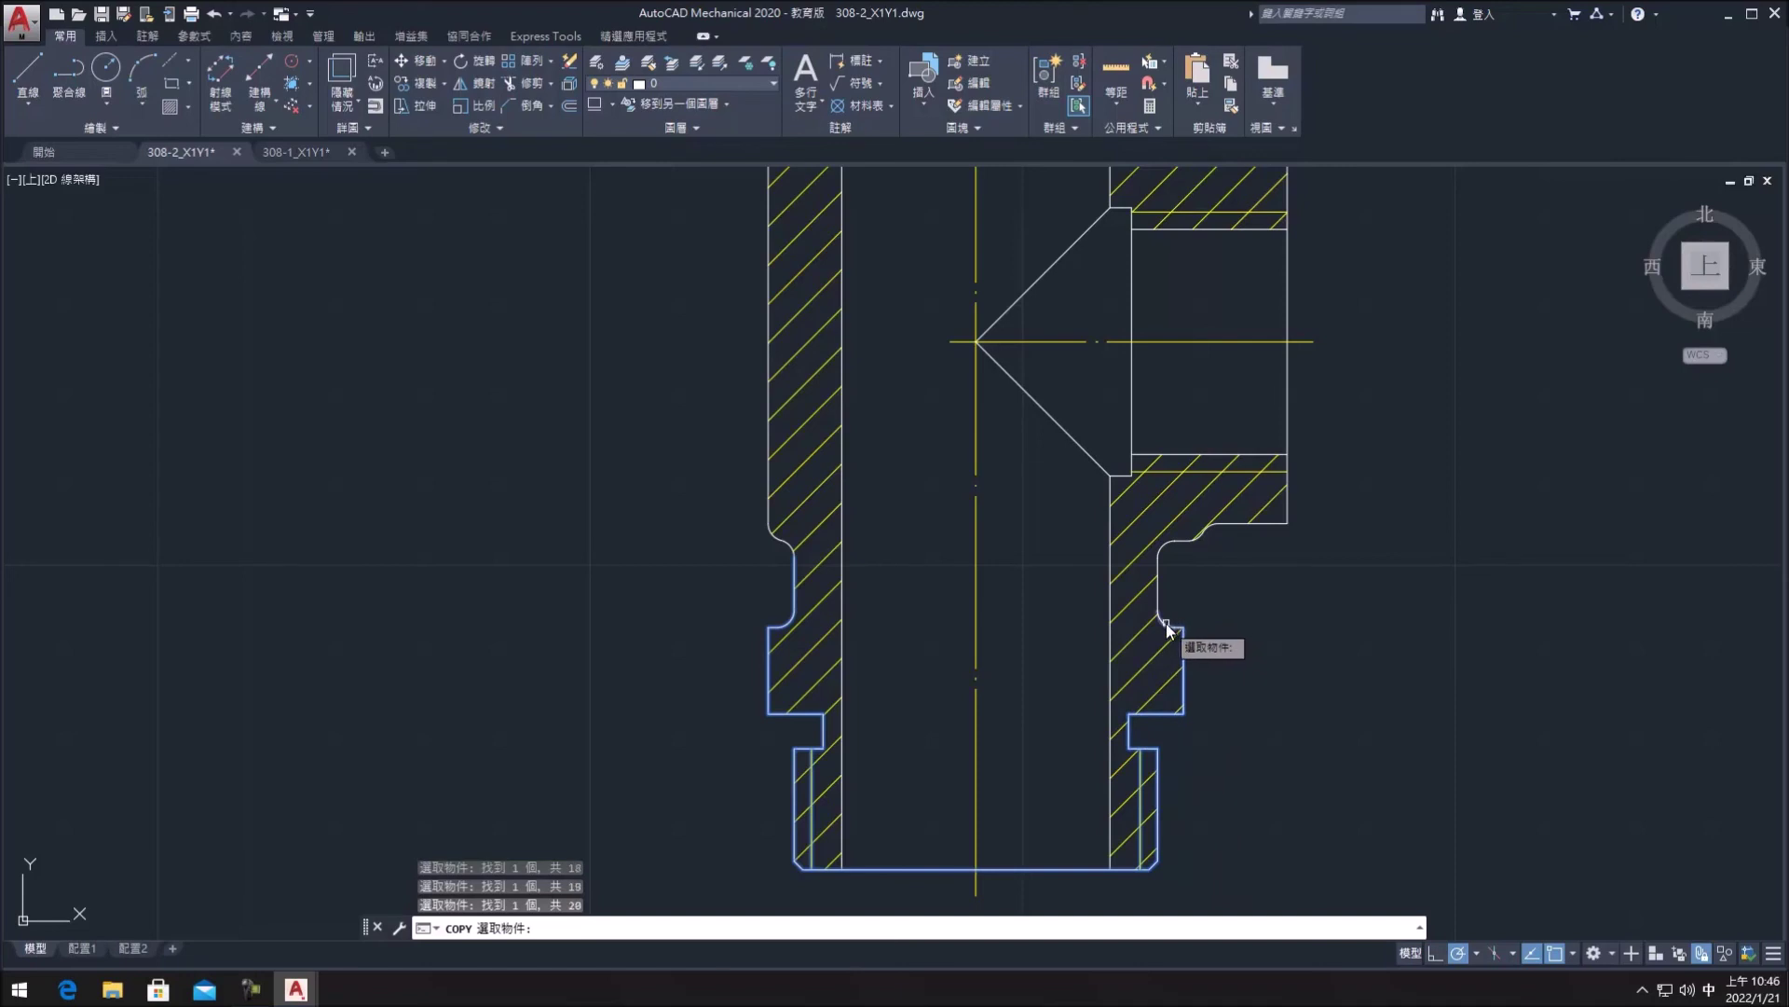
pyautogui.click(1158, 598)
pyautogui.click(1163, 546)
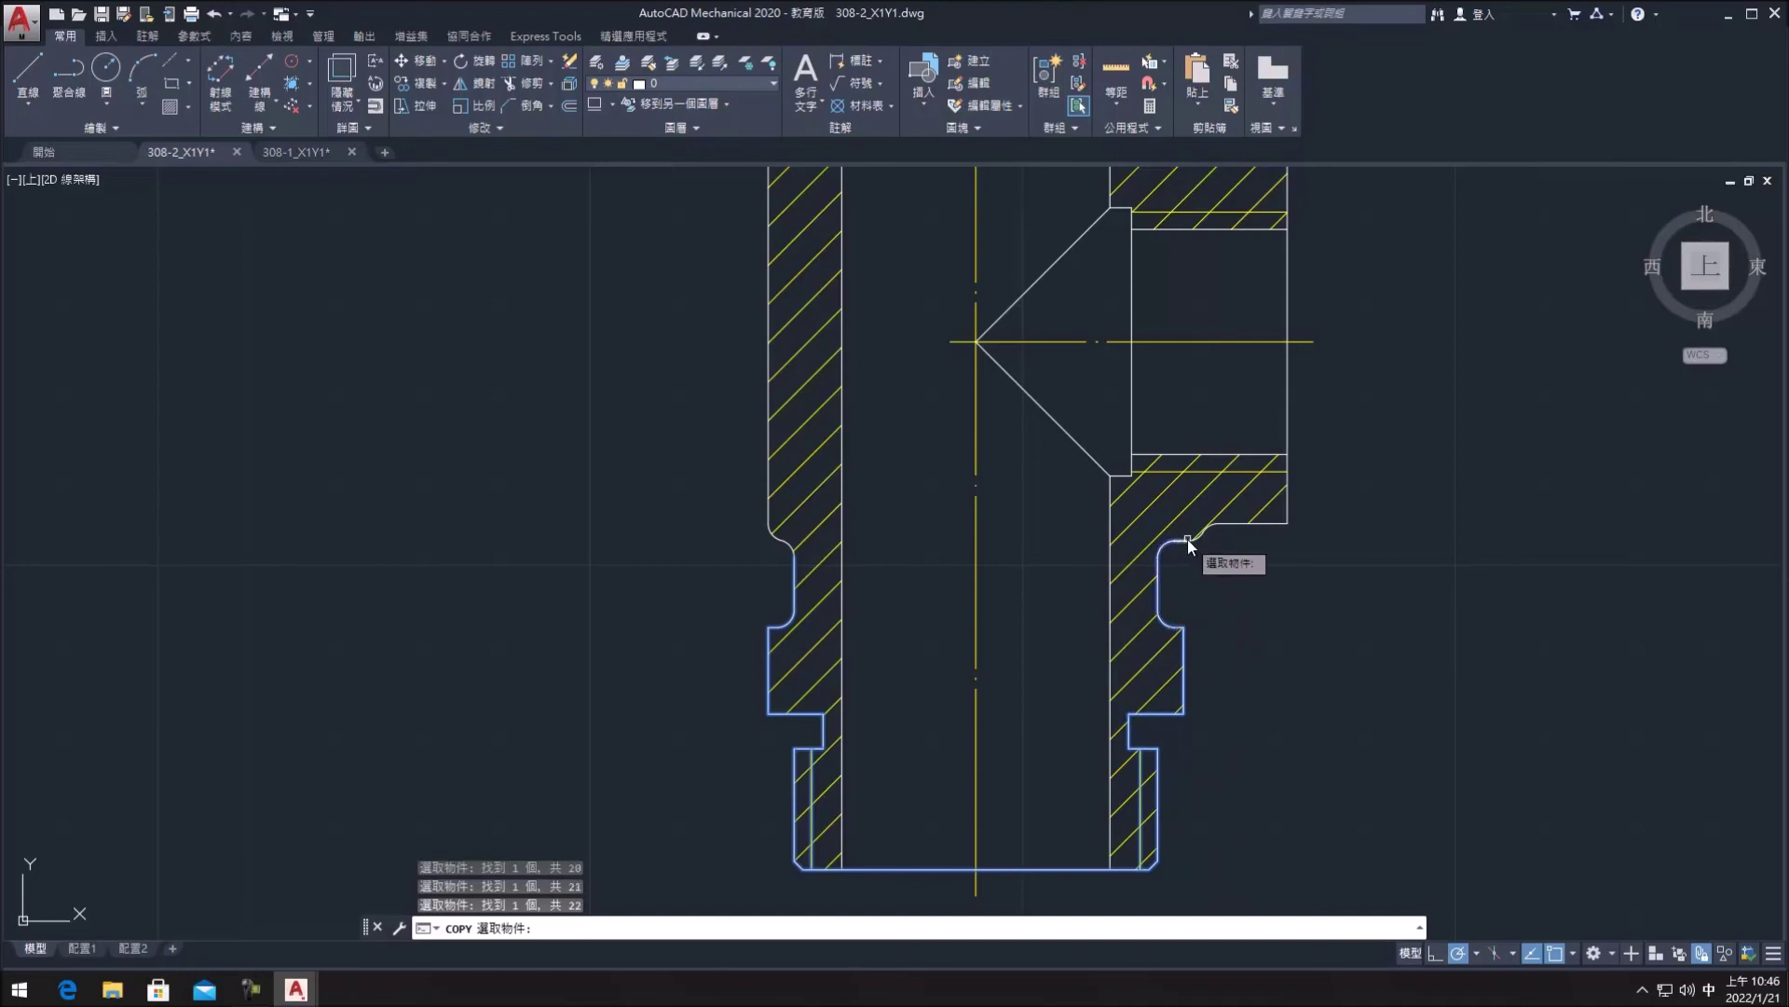
pyautogui.click(1210, 527)
pyautogui.click(1233, 520)
# - Add the upper-right edge, top edge, left outline and centreline, then finish selecting
pyautogui.scroll(-2, 1211, 563)
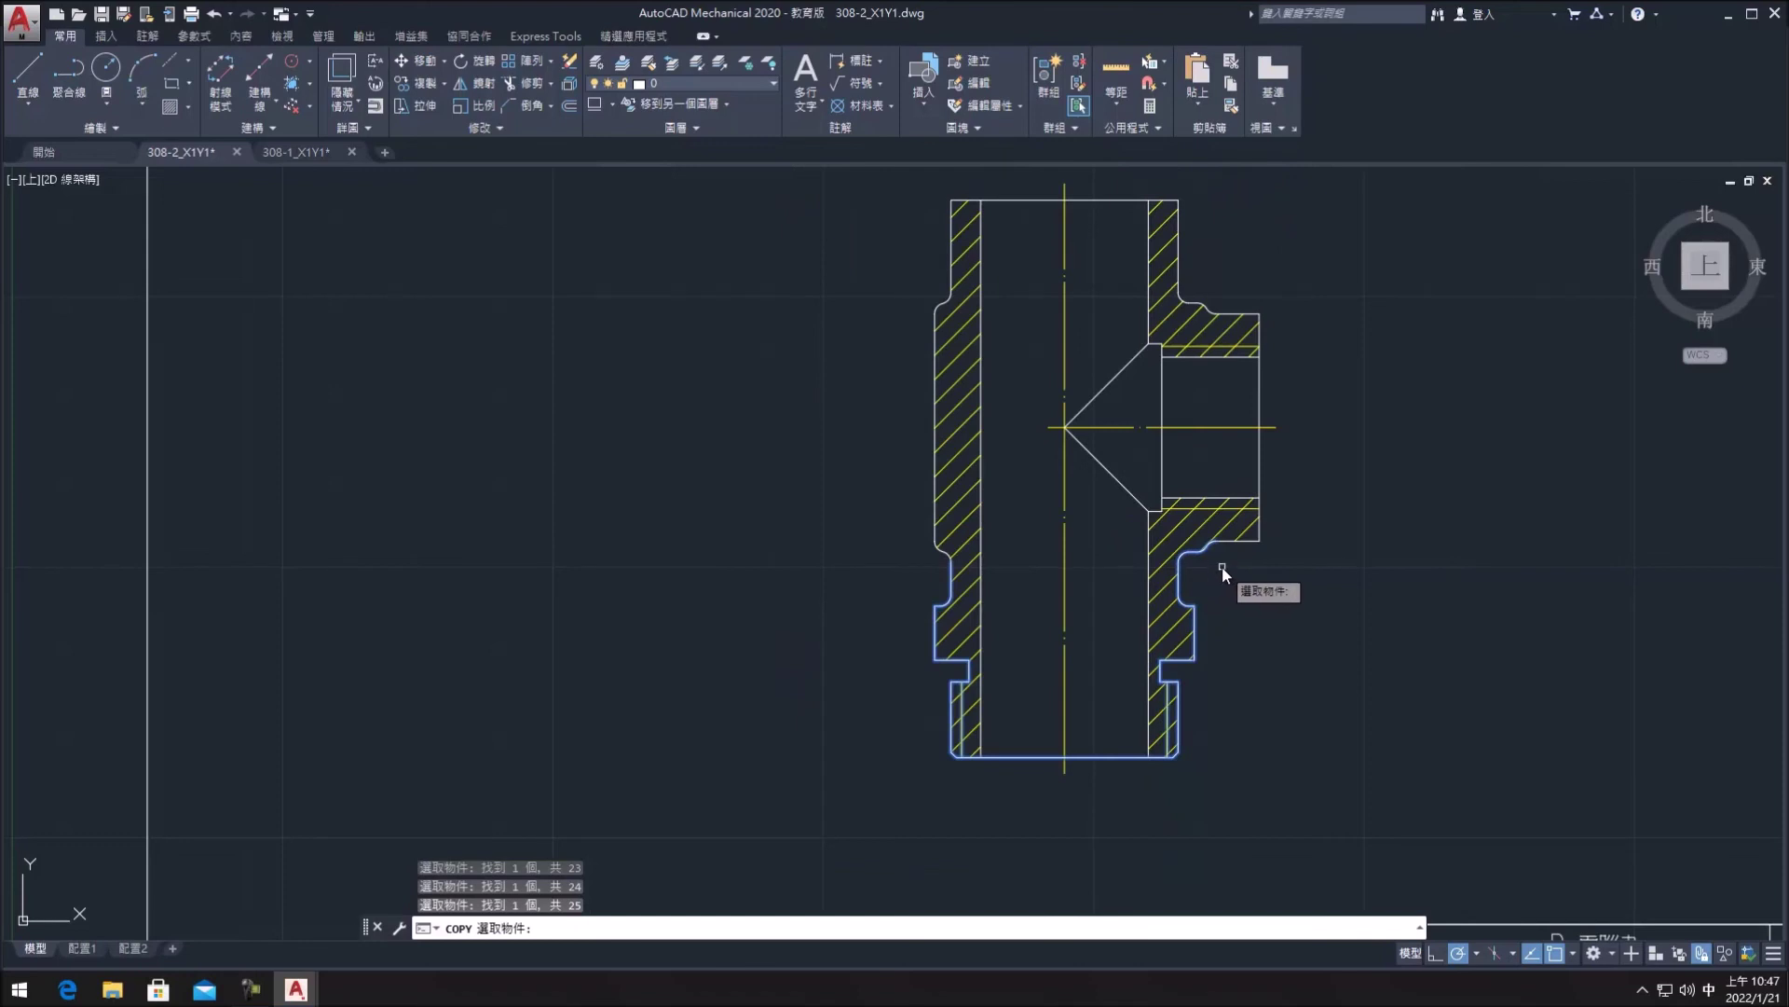
pyautogui.click(1179, 250)
pyautogui.click(1130, 196)
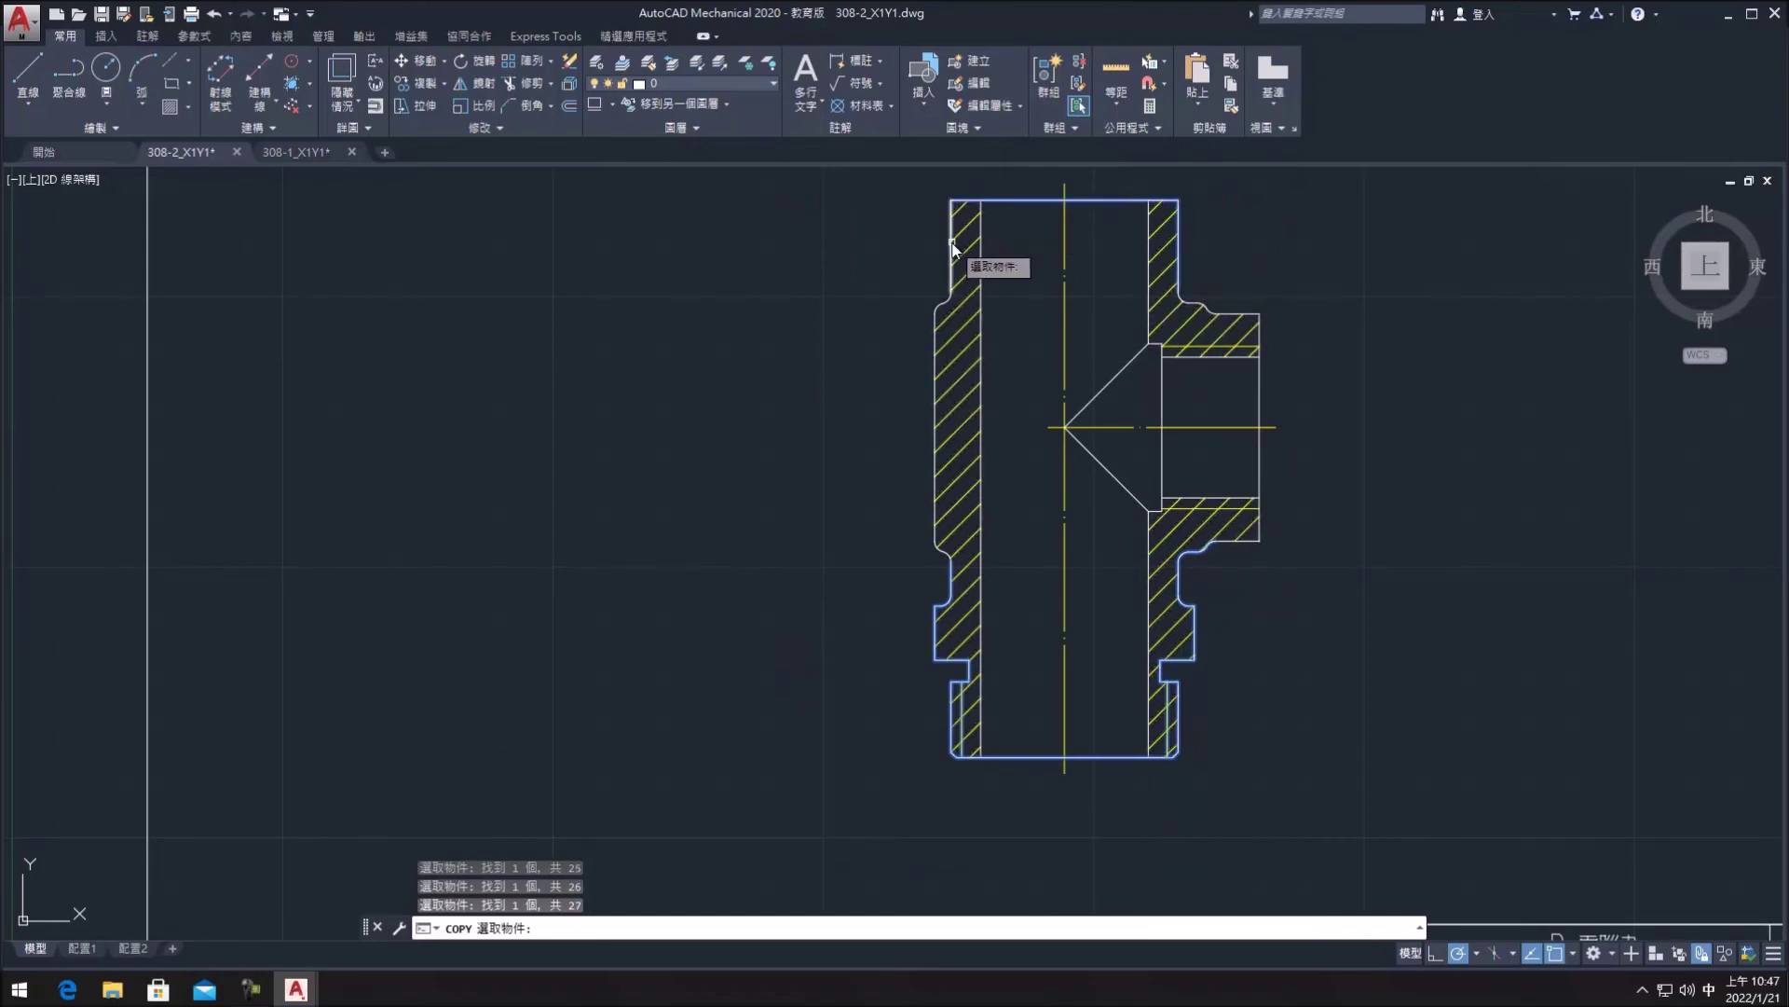
pyautogui.click(952, 245)
pyautogui.click(1064, 317)
pyautogui.moveTo(1071, 312); pyautogui.dragTo(1025, 368, button='middle')
pyautogui.press('Return')
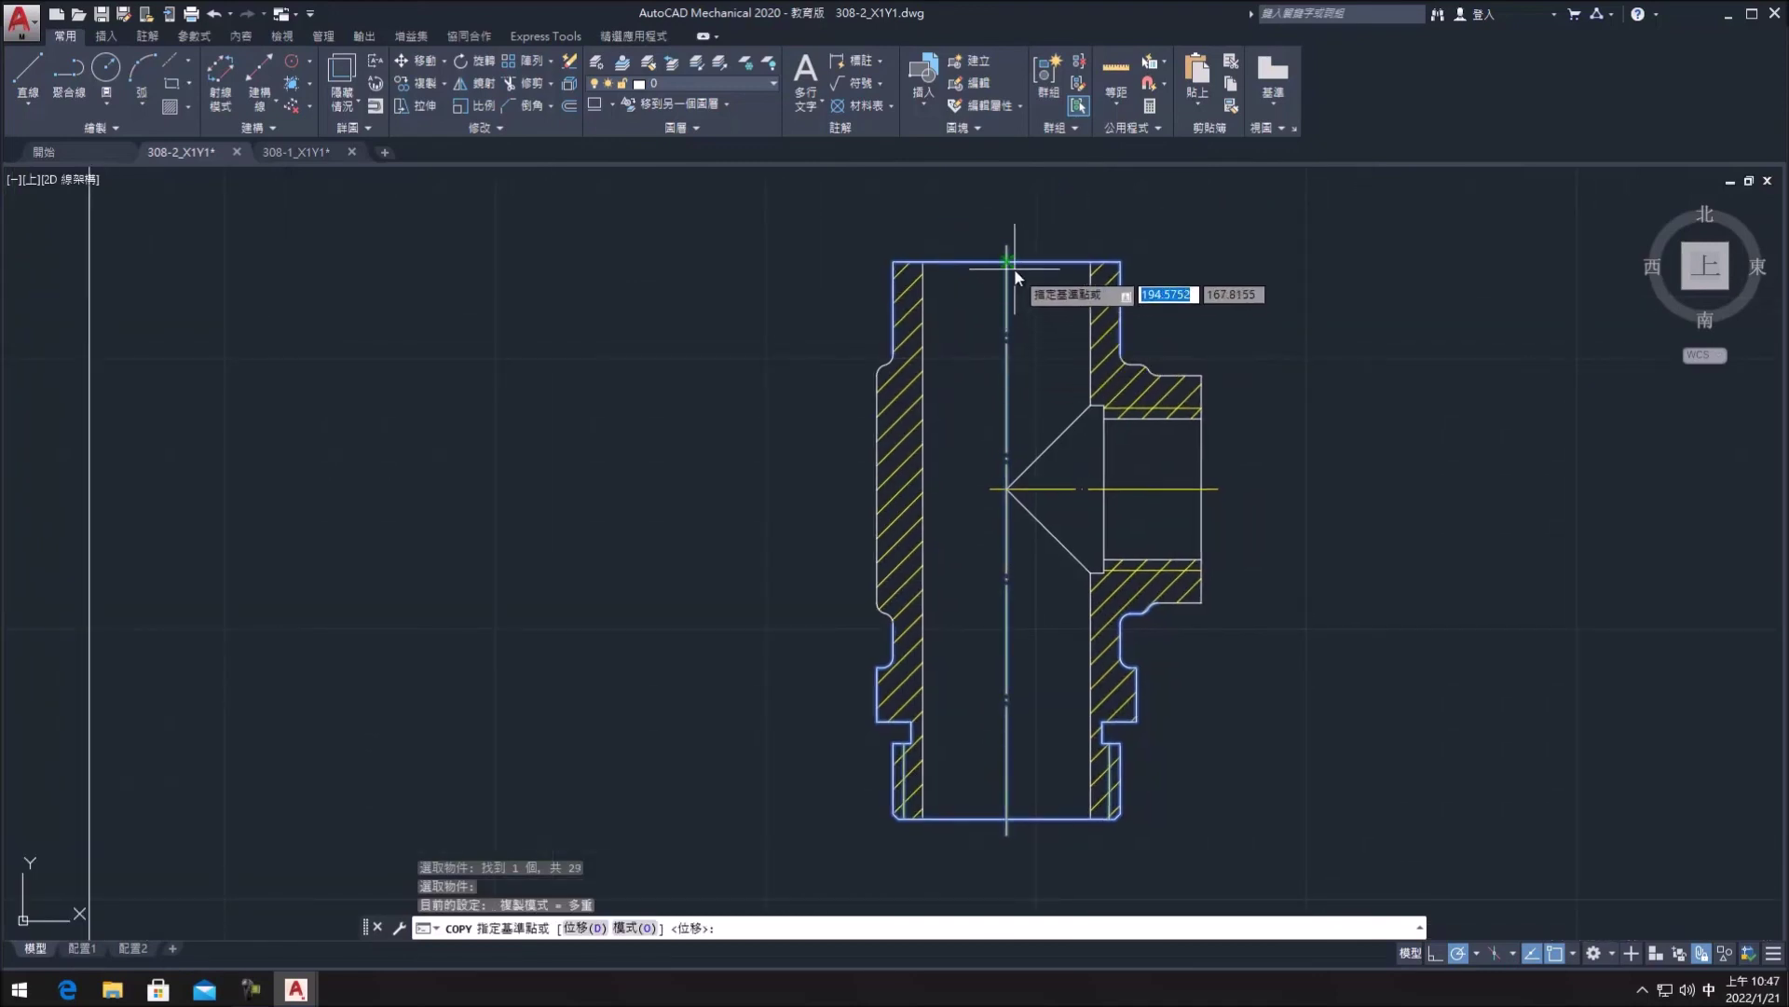
# - Place the copied tee outline to the right and delete the stray corner arc
pyautogui.click(1021, 262)
pyautogui.click(1450, 264)
pyautogui.press('Return')
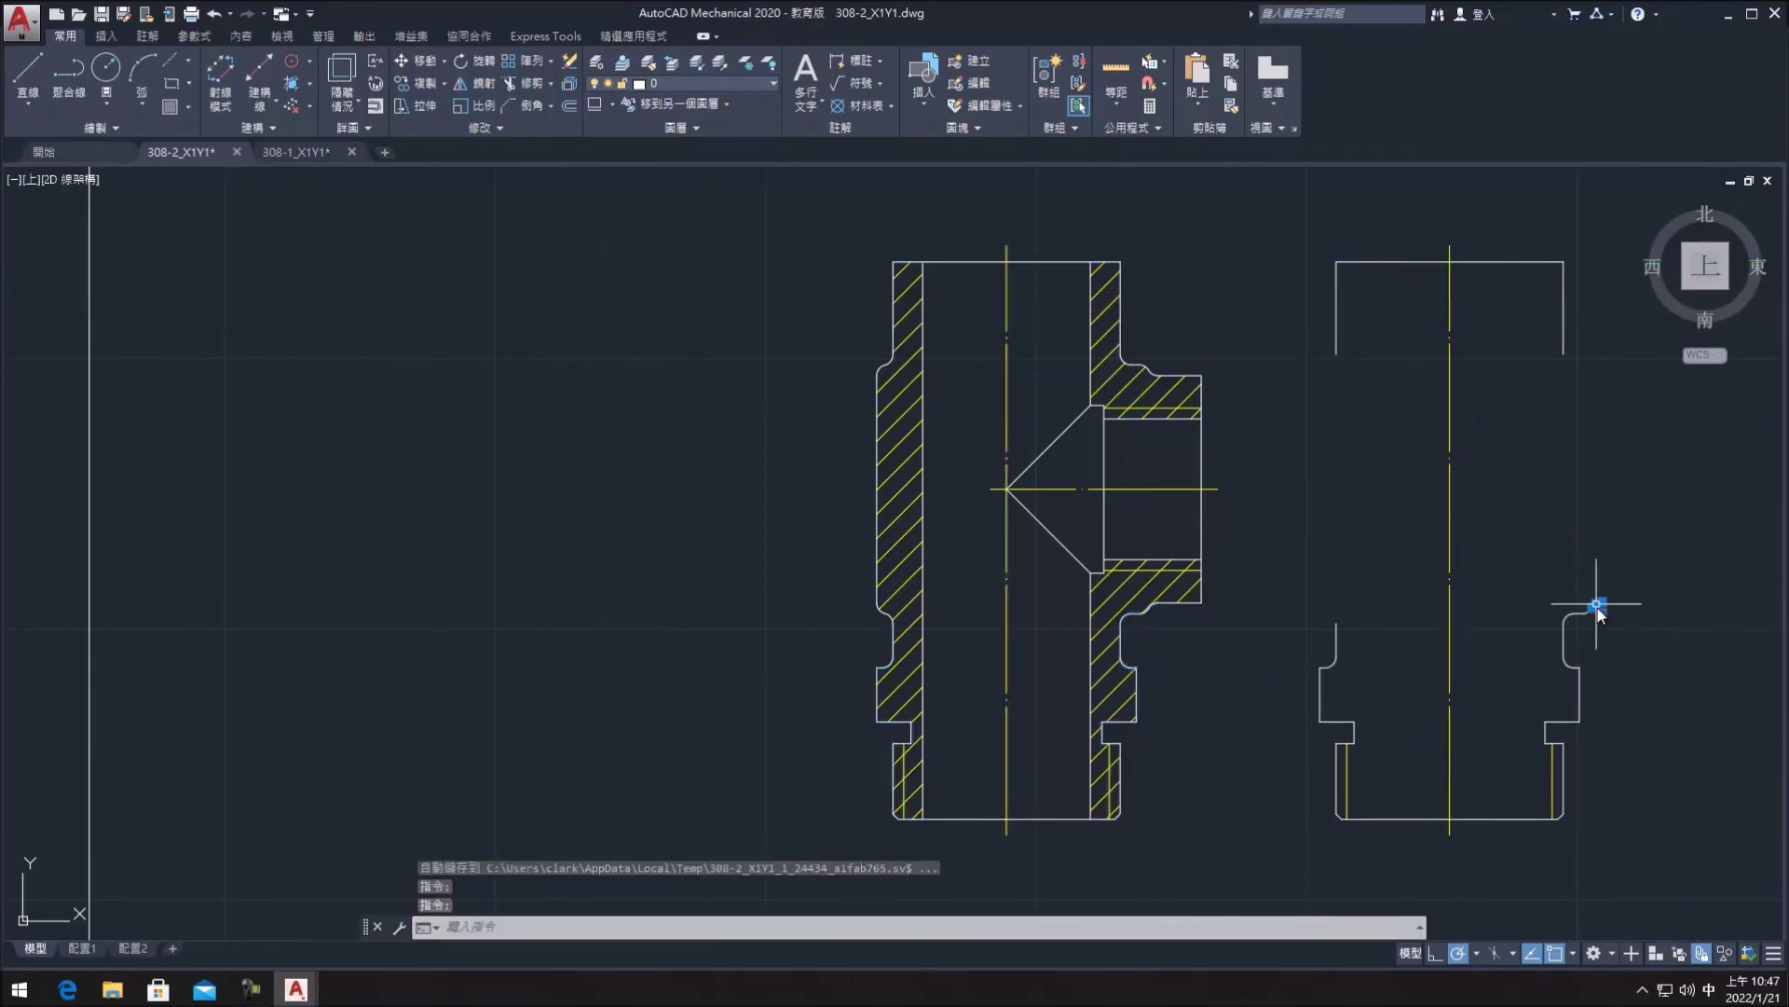
pyautogui.click(1597, 606)
pyautogui.press('Delete')
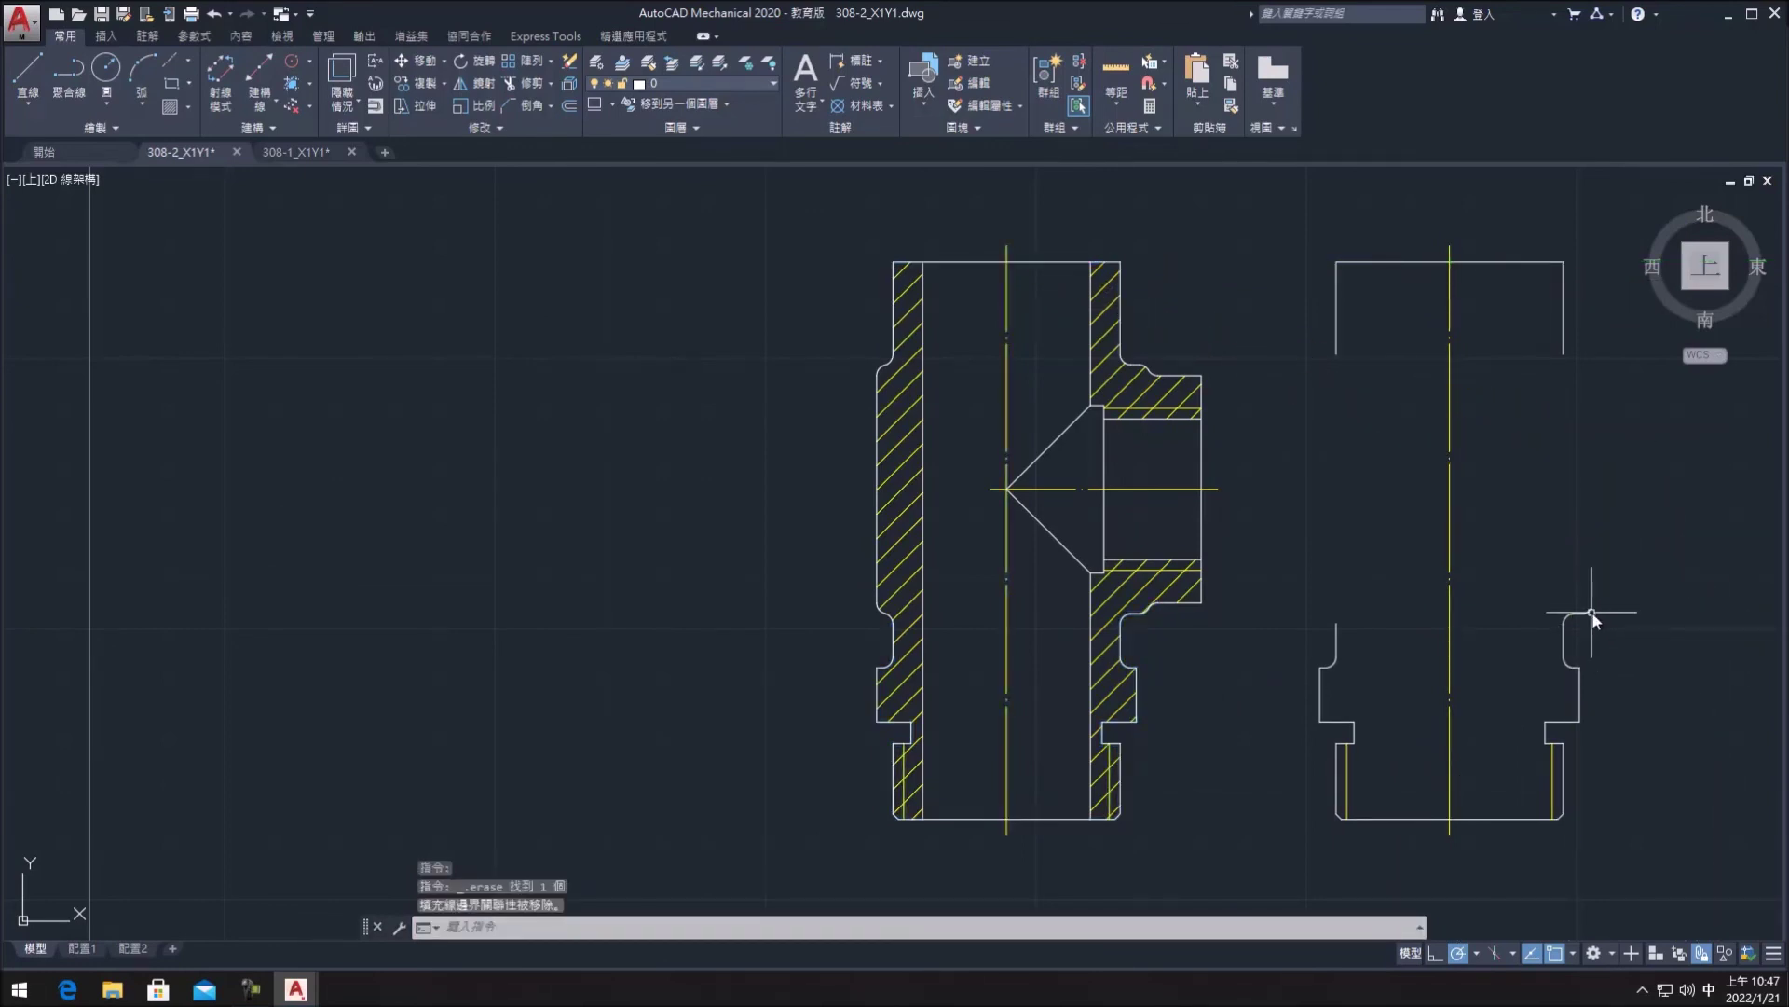
# - Draw a trial horizontal line from the side view edge across the shoulder
pyautogui.scroll(2, 1590, 615)
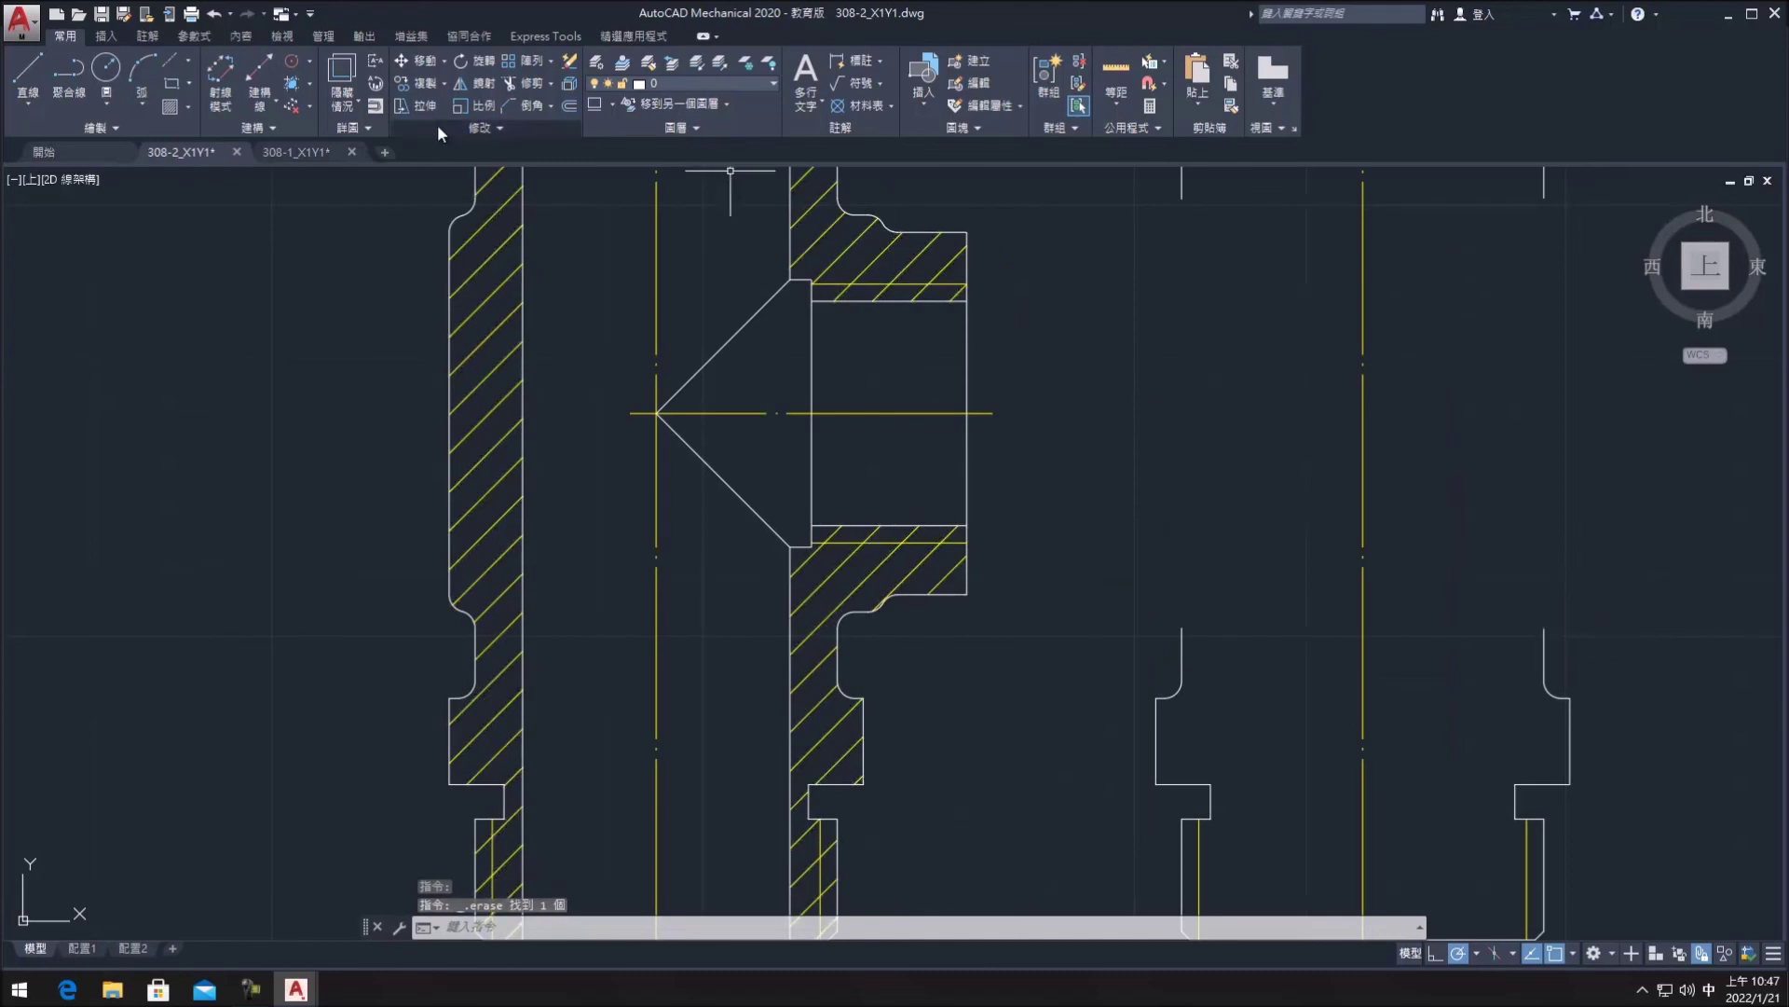
pyautogui.write('l')
pyautogui.press('Return')
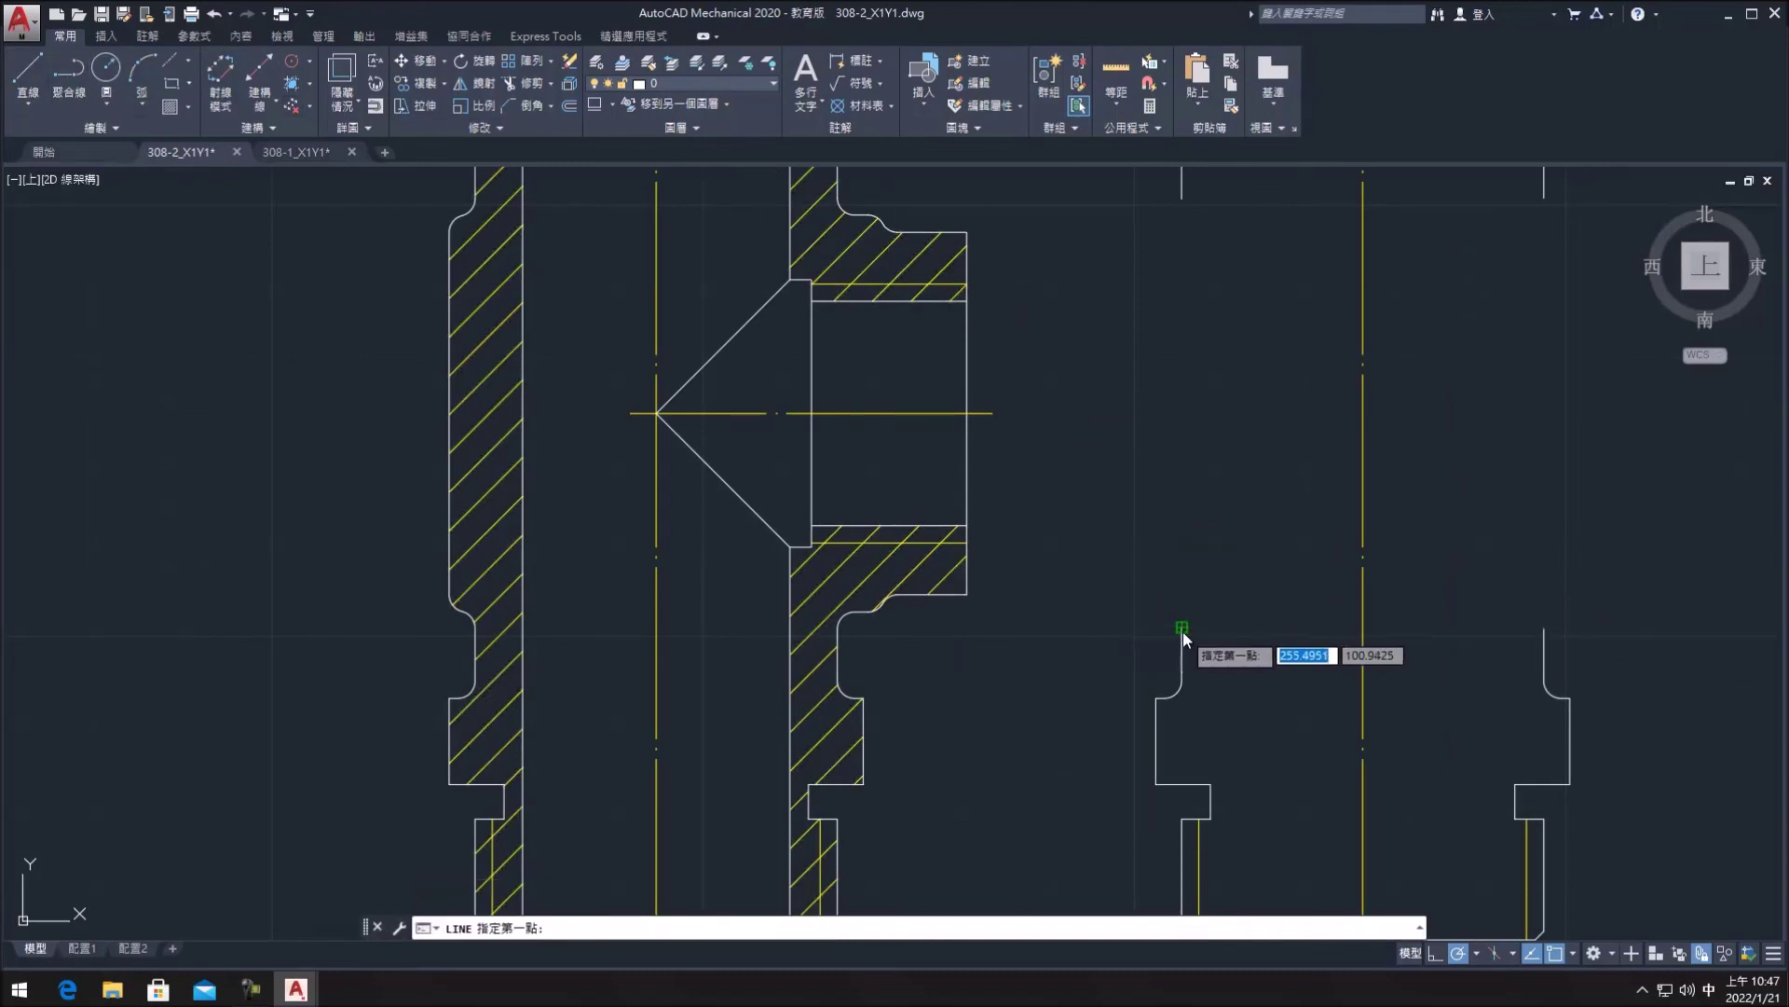
pyautogui.click(1182, 627)
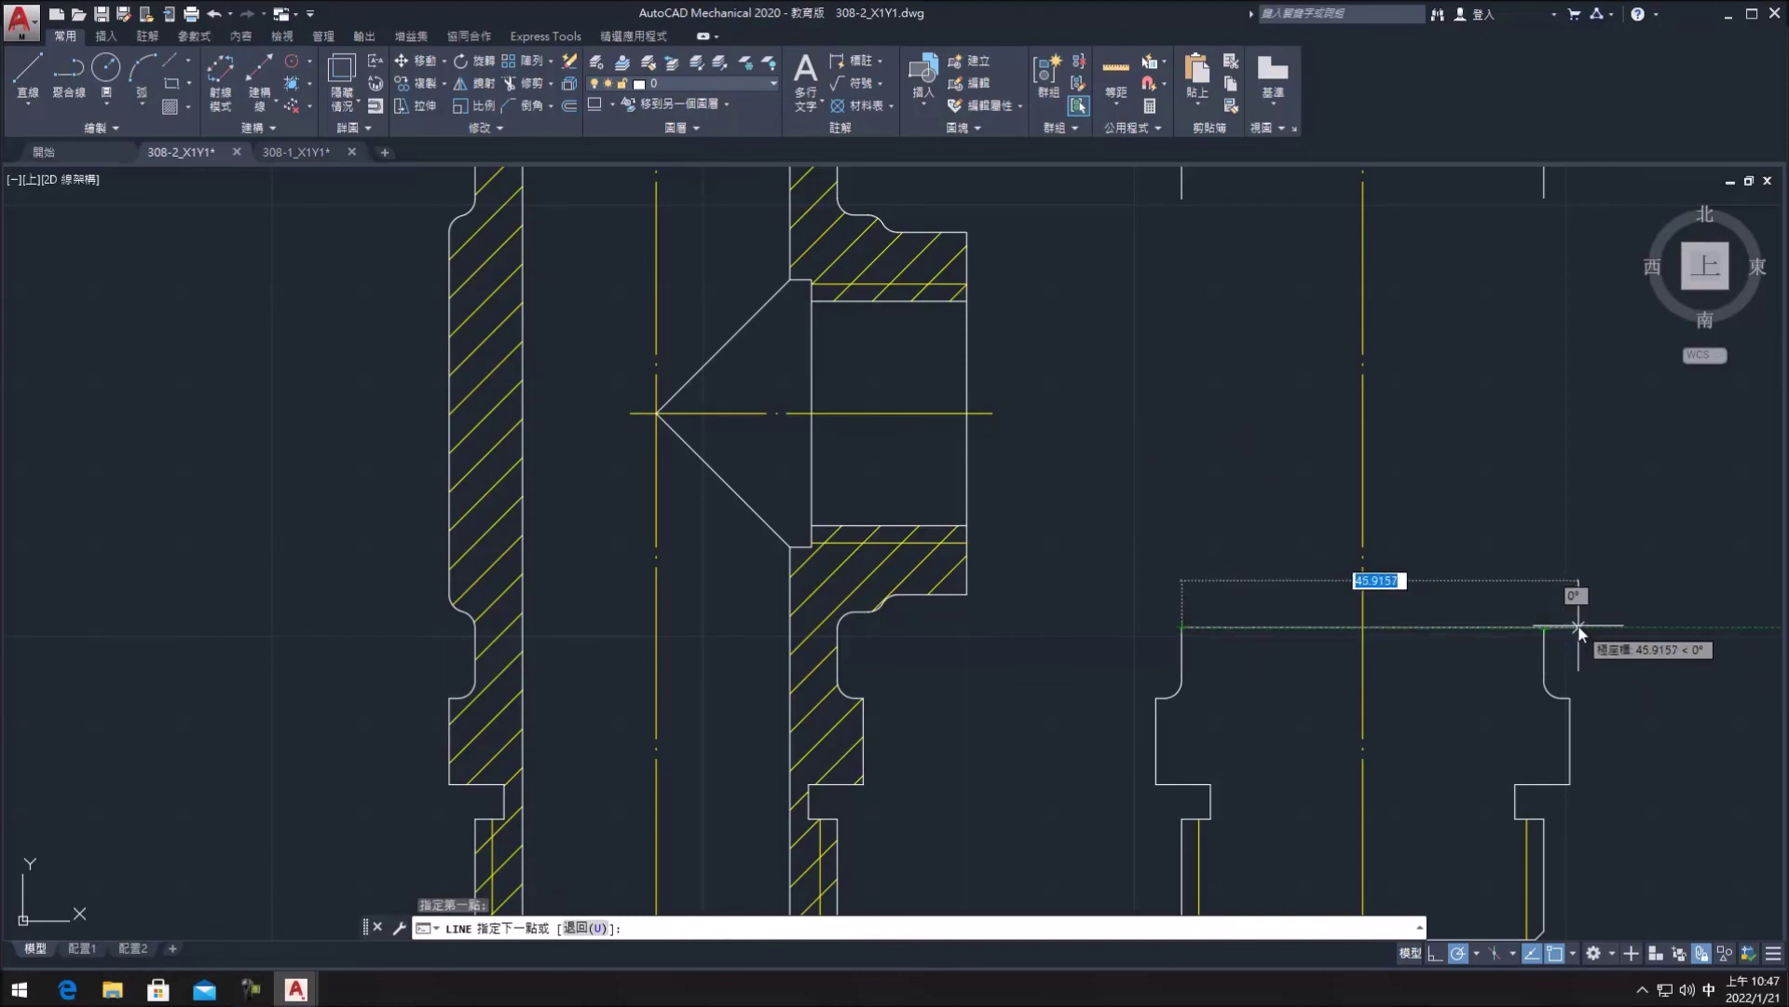
pyautogui.scroll(6, 1578, 627)
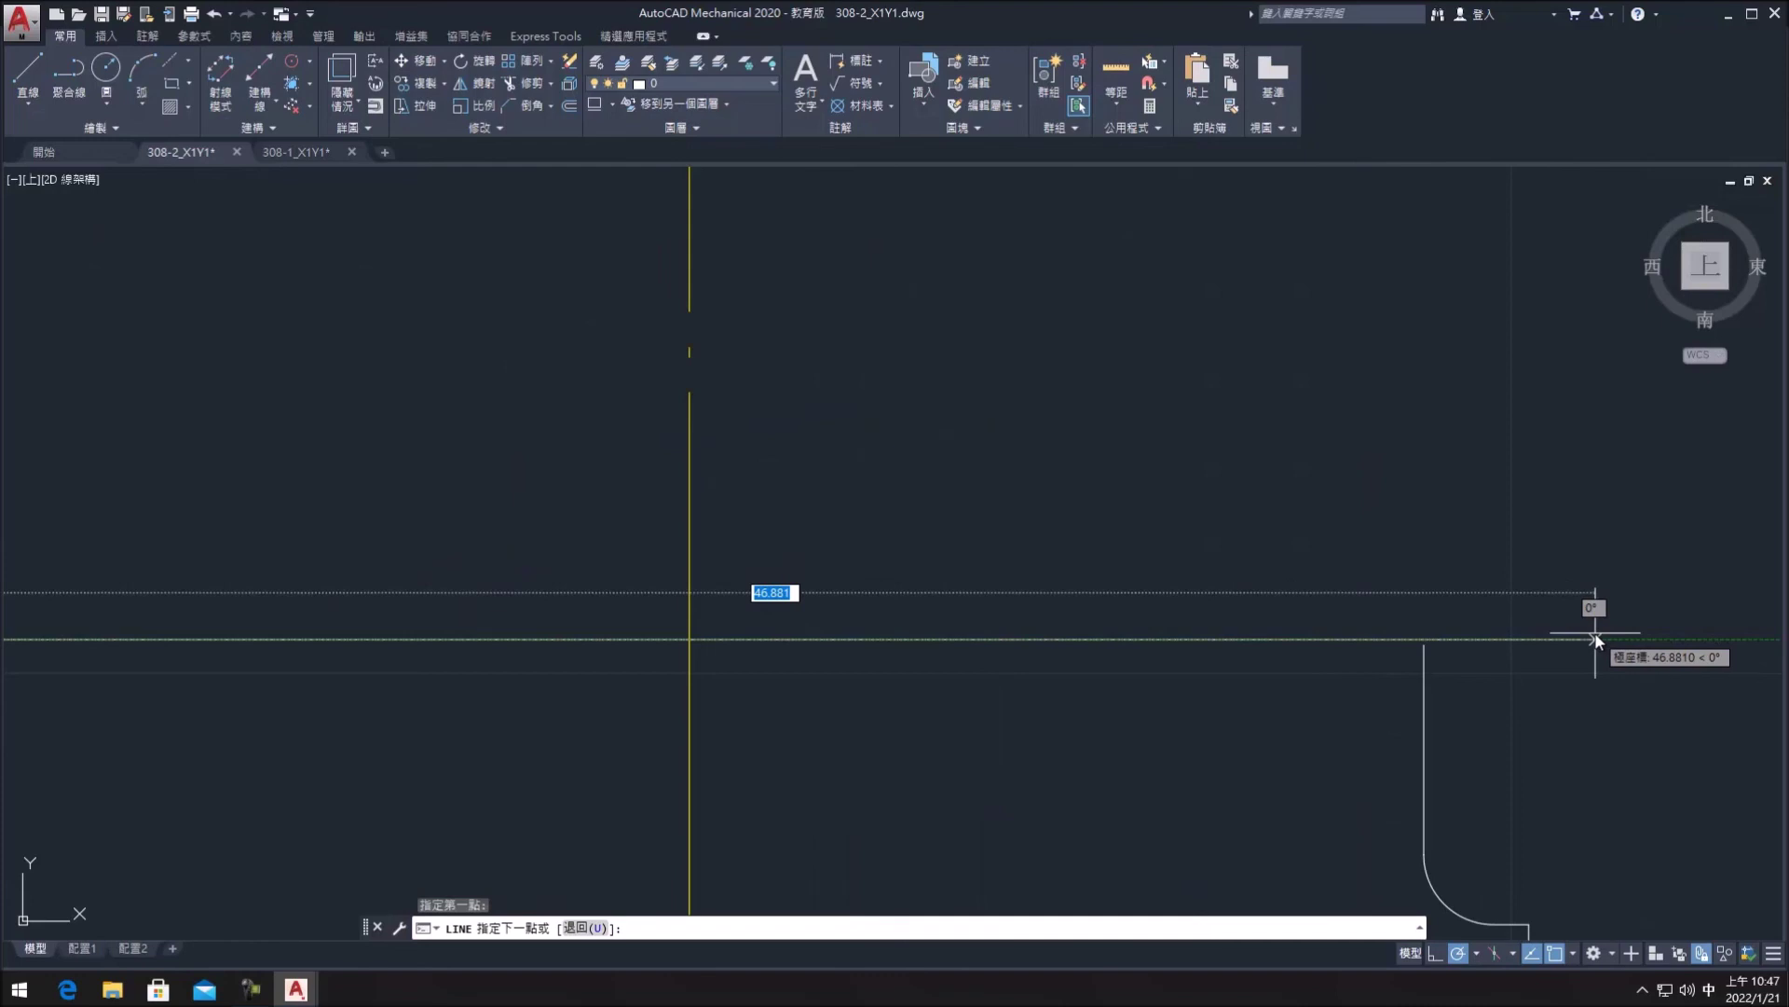
pyautogui.click(1595, 639)
pyautogui.press('Escape')
# - Try grip-stretching the vertical edge line, then cancel and leave it unchanged
pyautogui.click(1425, 665)
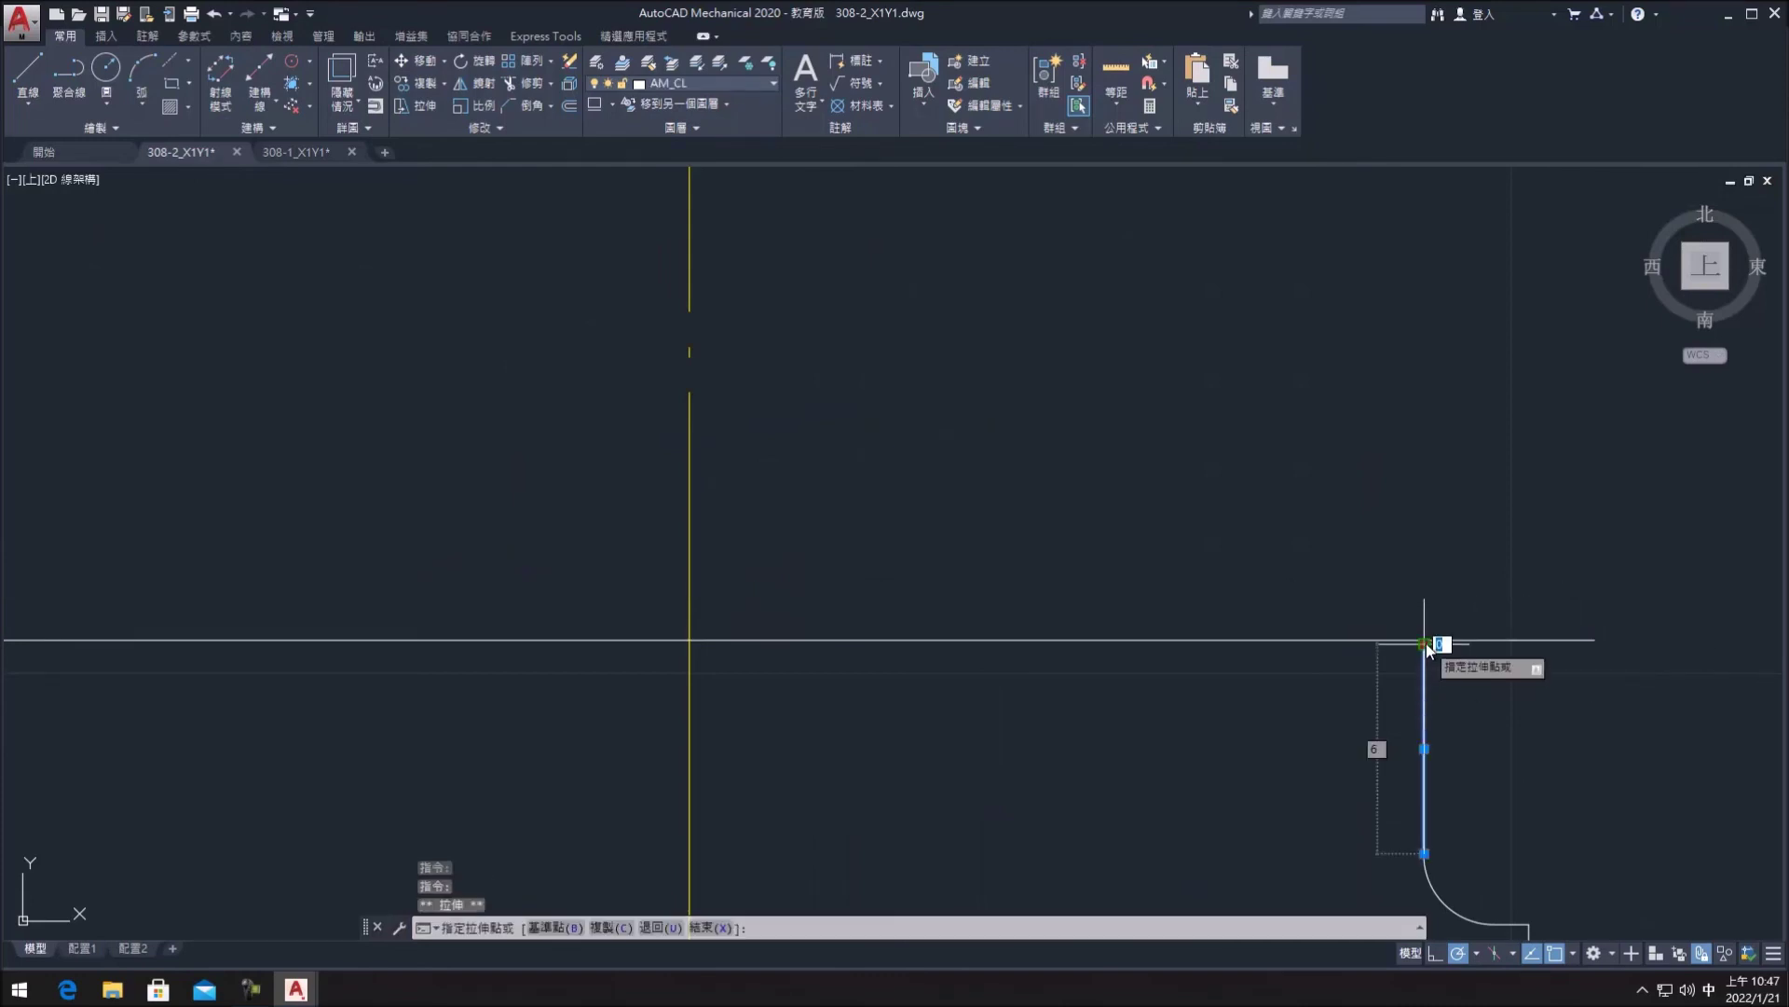
pyautogui.click(1426, 644)
pyautogui.scroll(5, 1428, 639)
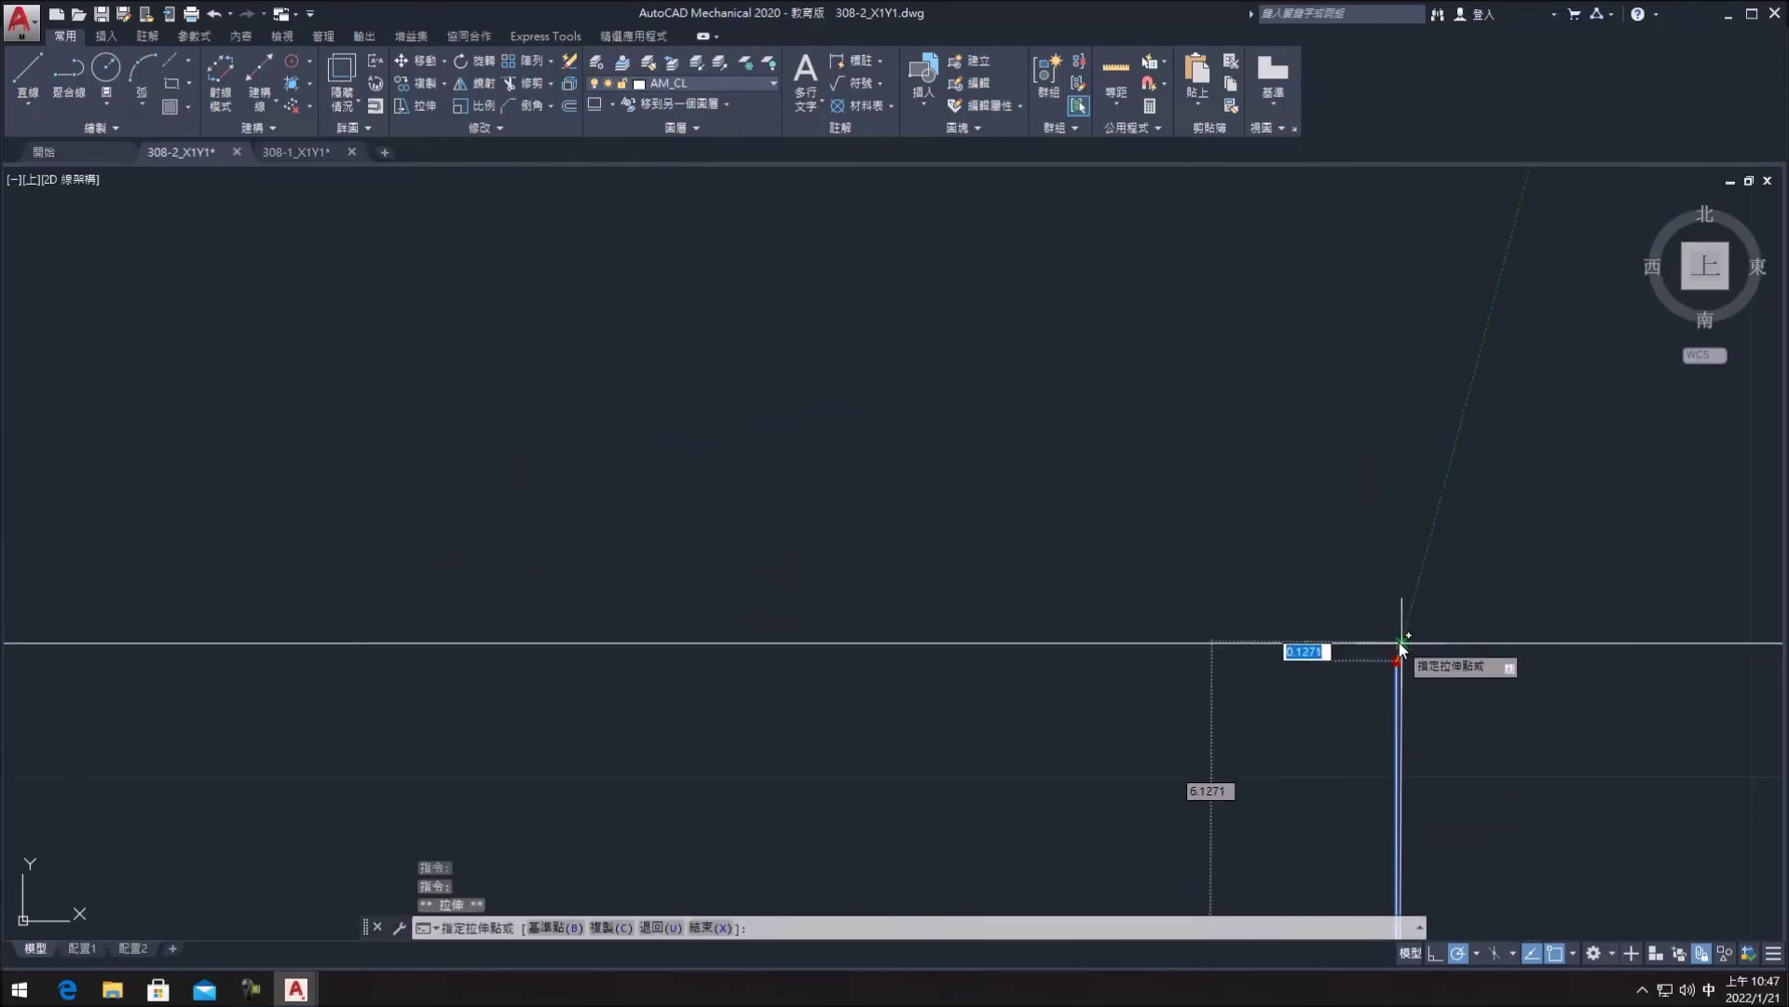
pyautogui.press('Escape')
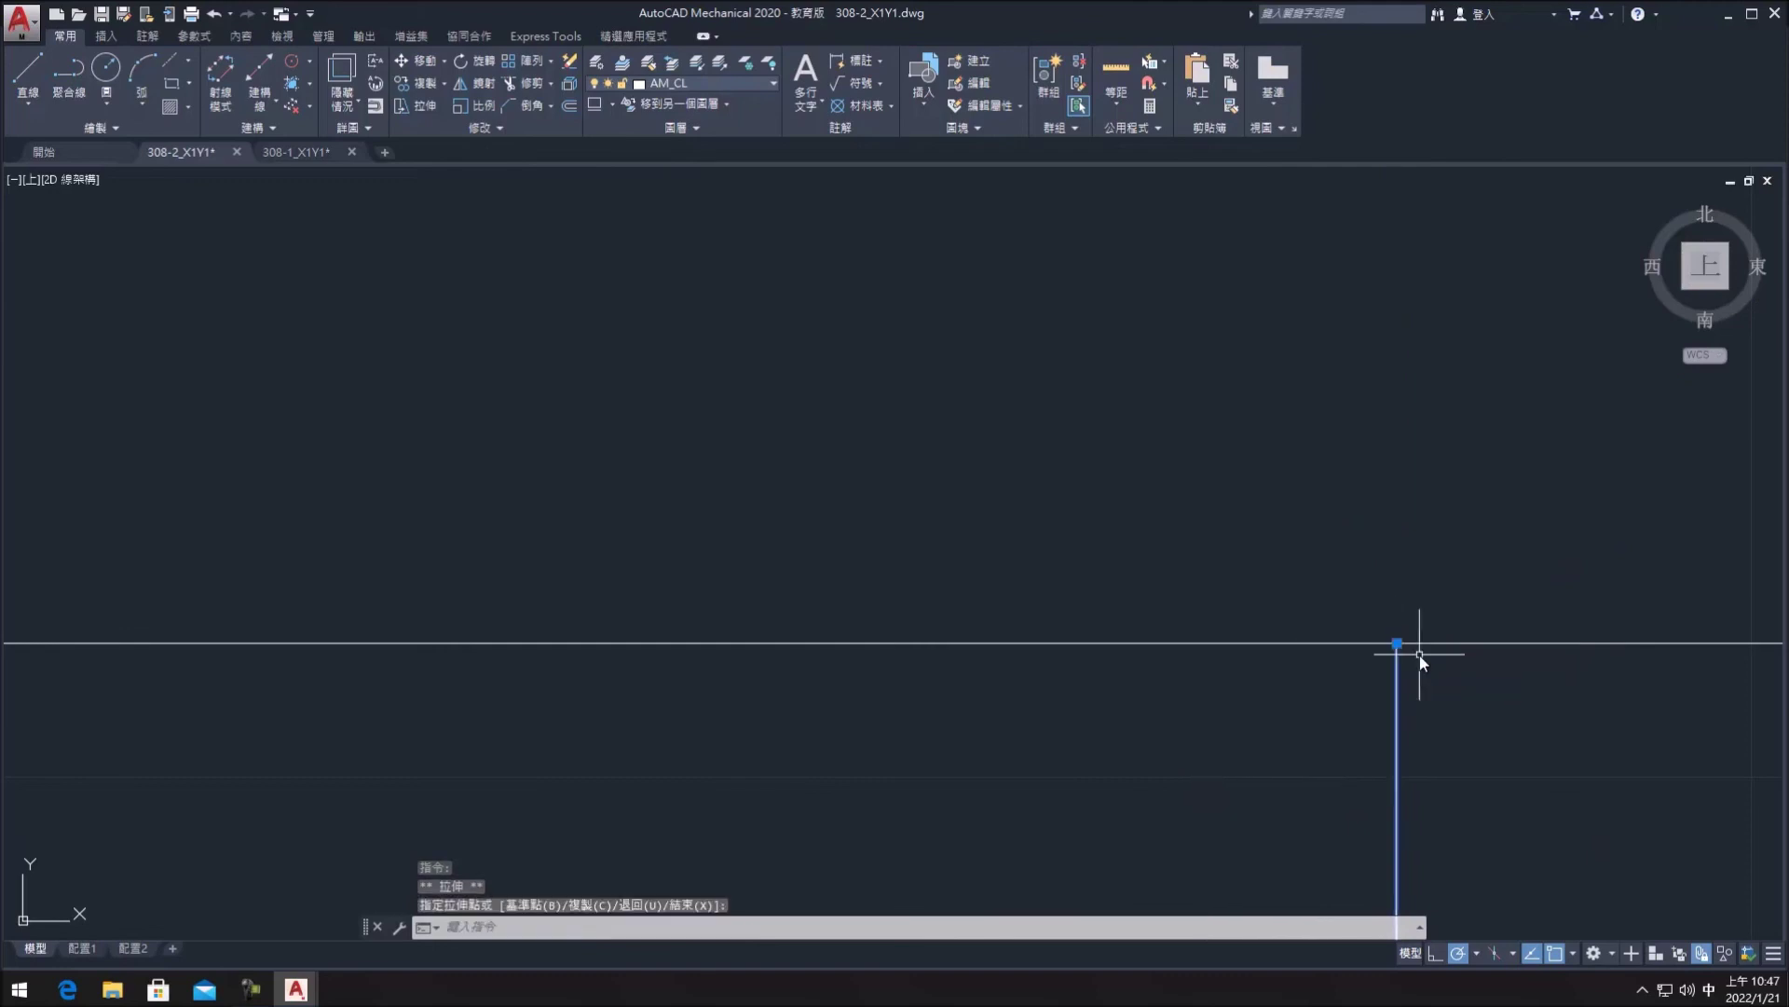
pyautogui.scroll(-1, 1419, 656)
pyautogui.click(1493, 652)
pyautogui.scroll(-3, 1494, 658)
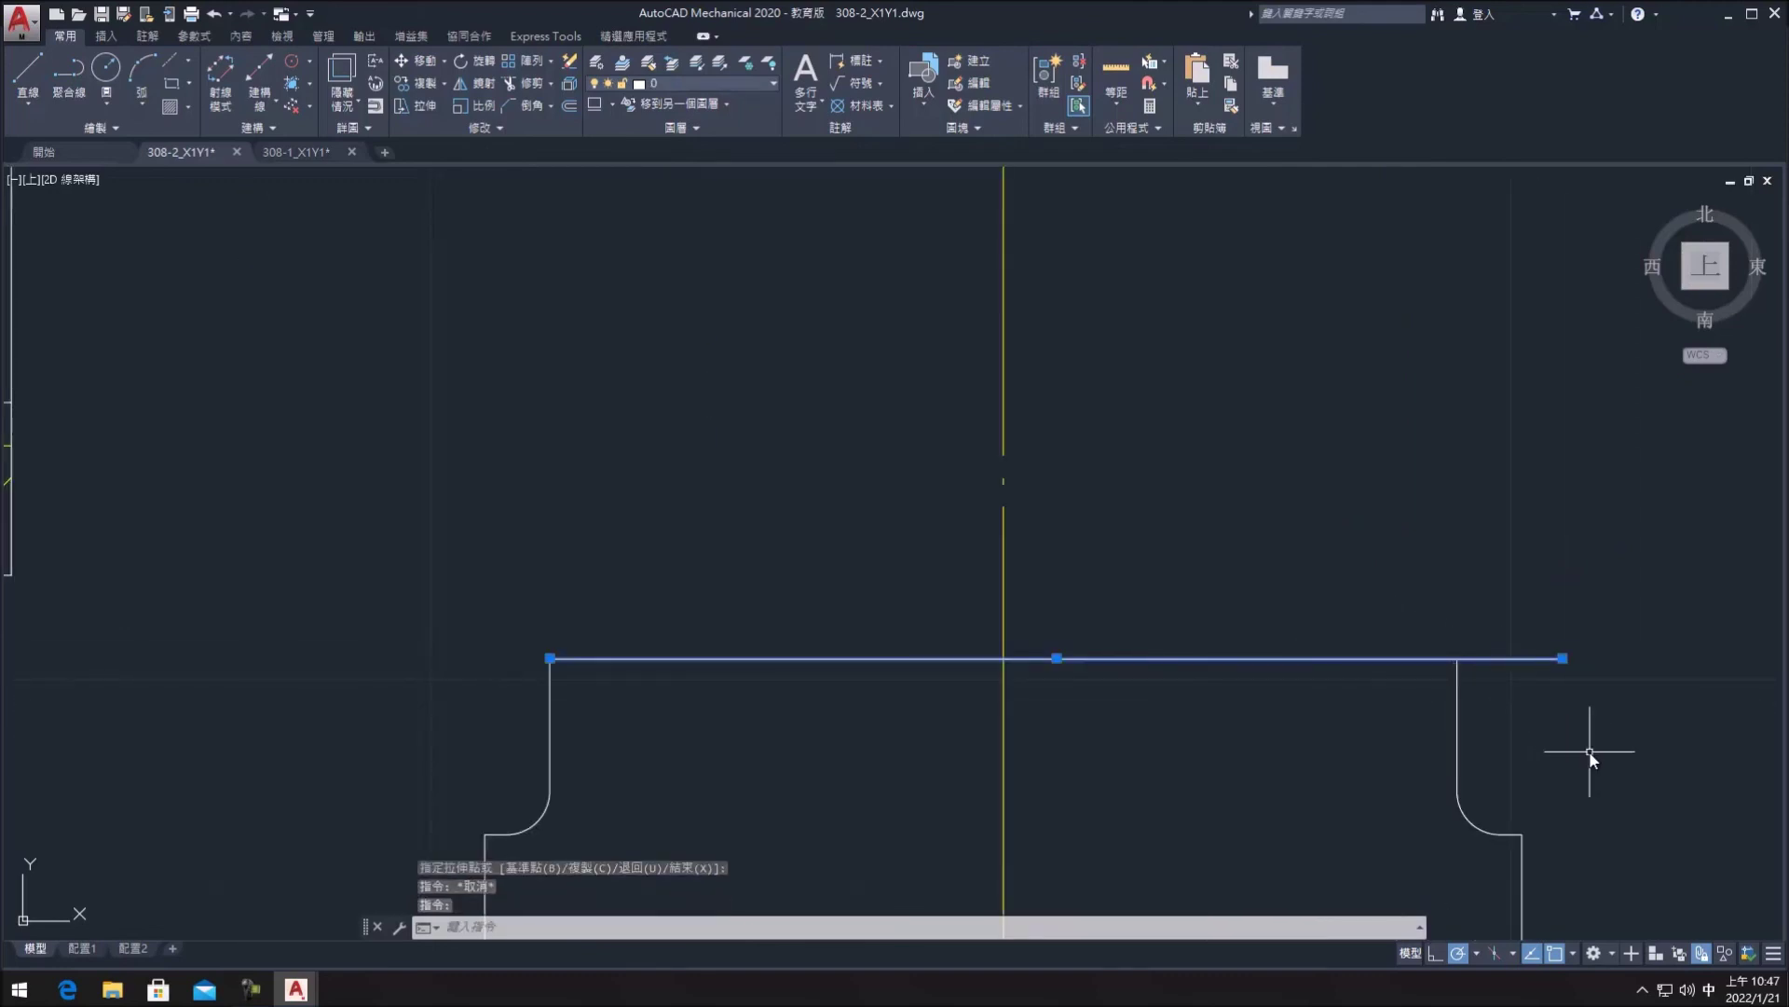
pyautogui.press('Escape')
# - Grip-stretch the right vertical edge line further upward
pyautogui.click(1460, 699)
pyautogui.click(1457, 658)
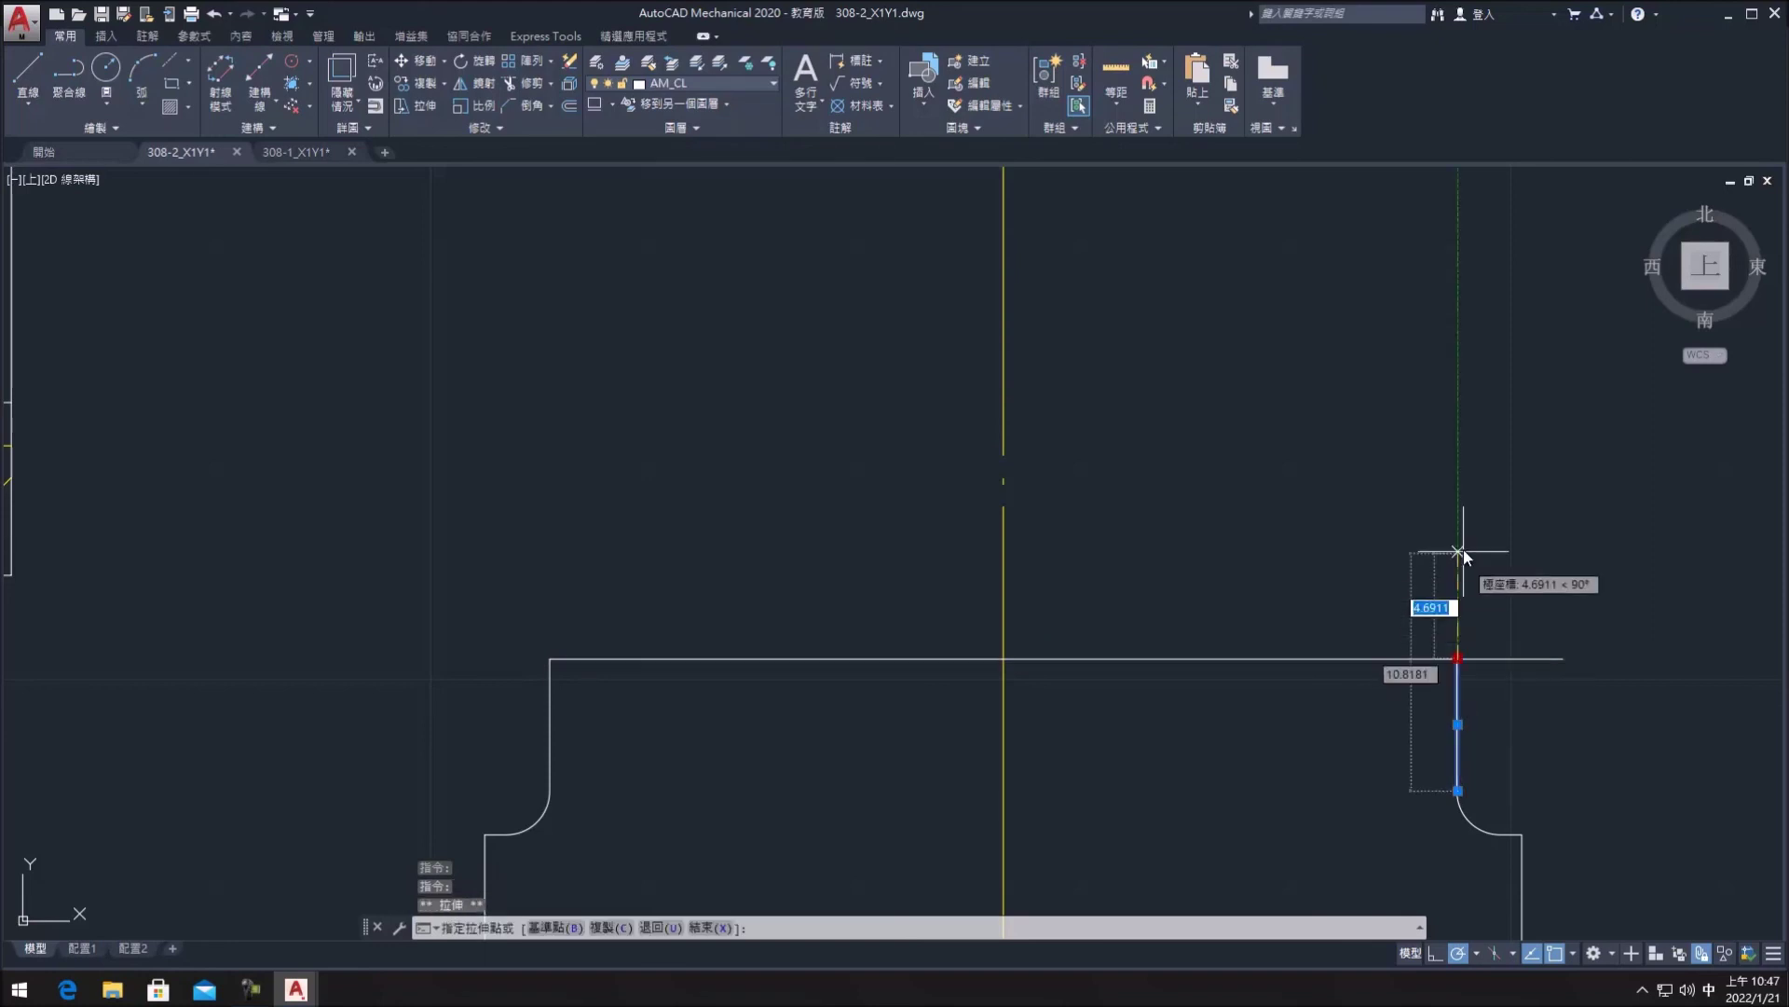
pyautogui.click(1450, 500)
pyautogui.press('Escape')
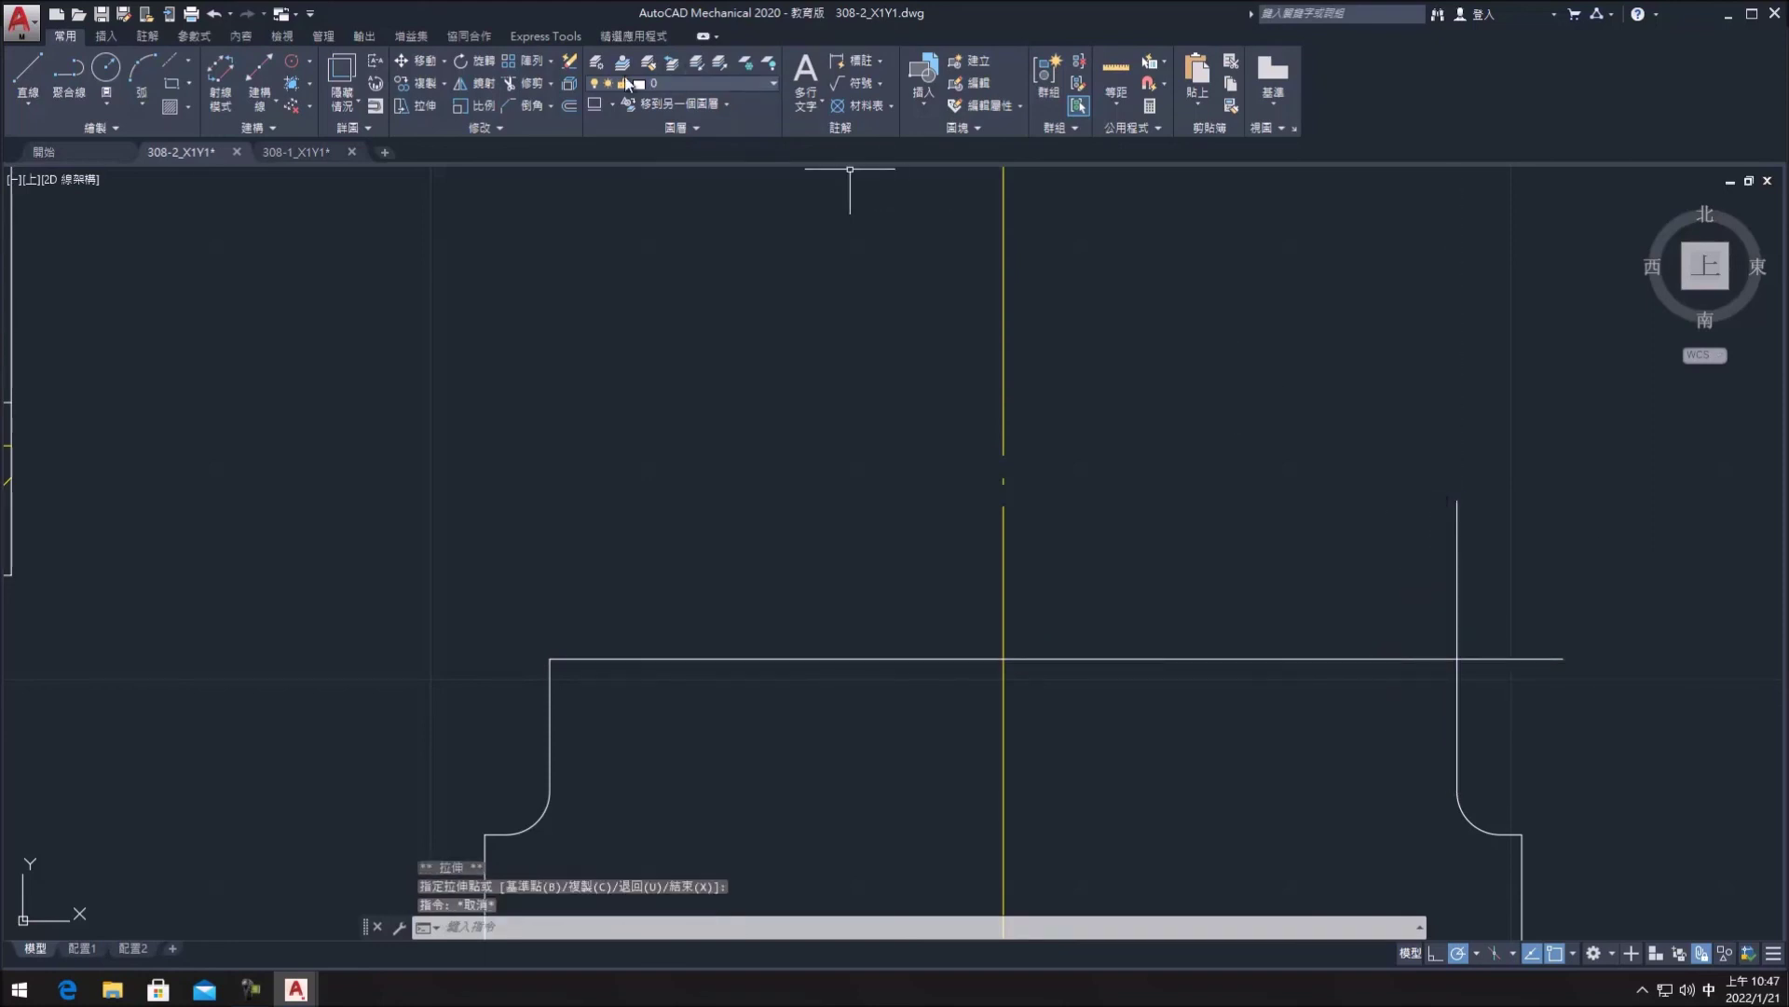
# - Delete the extra horizontal construction line from the shoulder
pyautogui.click(533, 83)
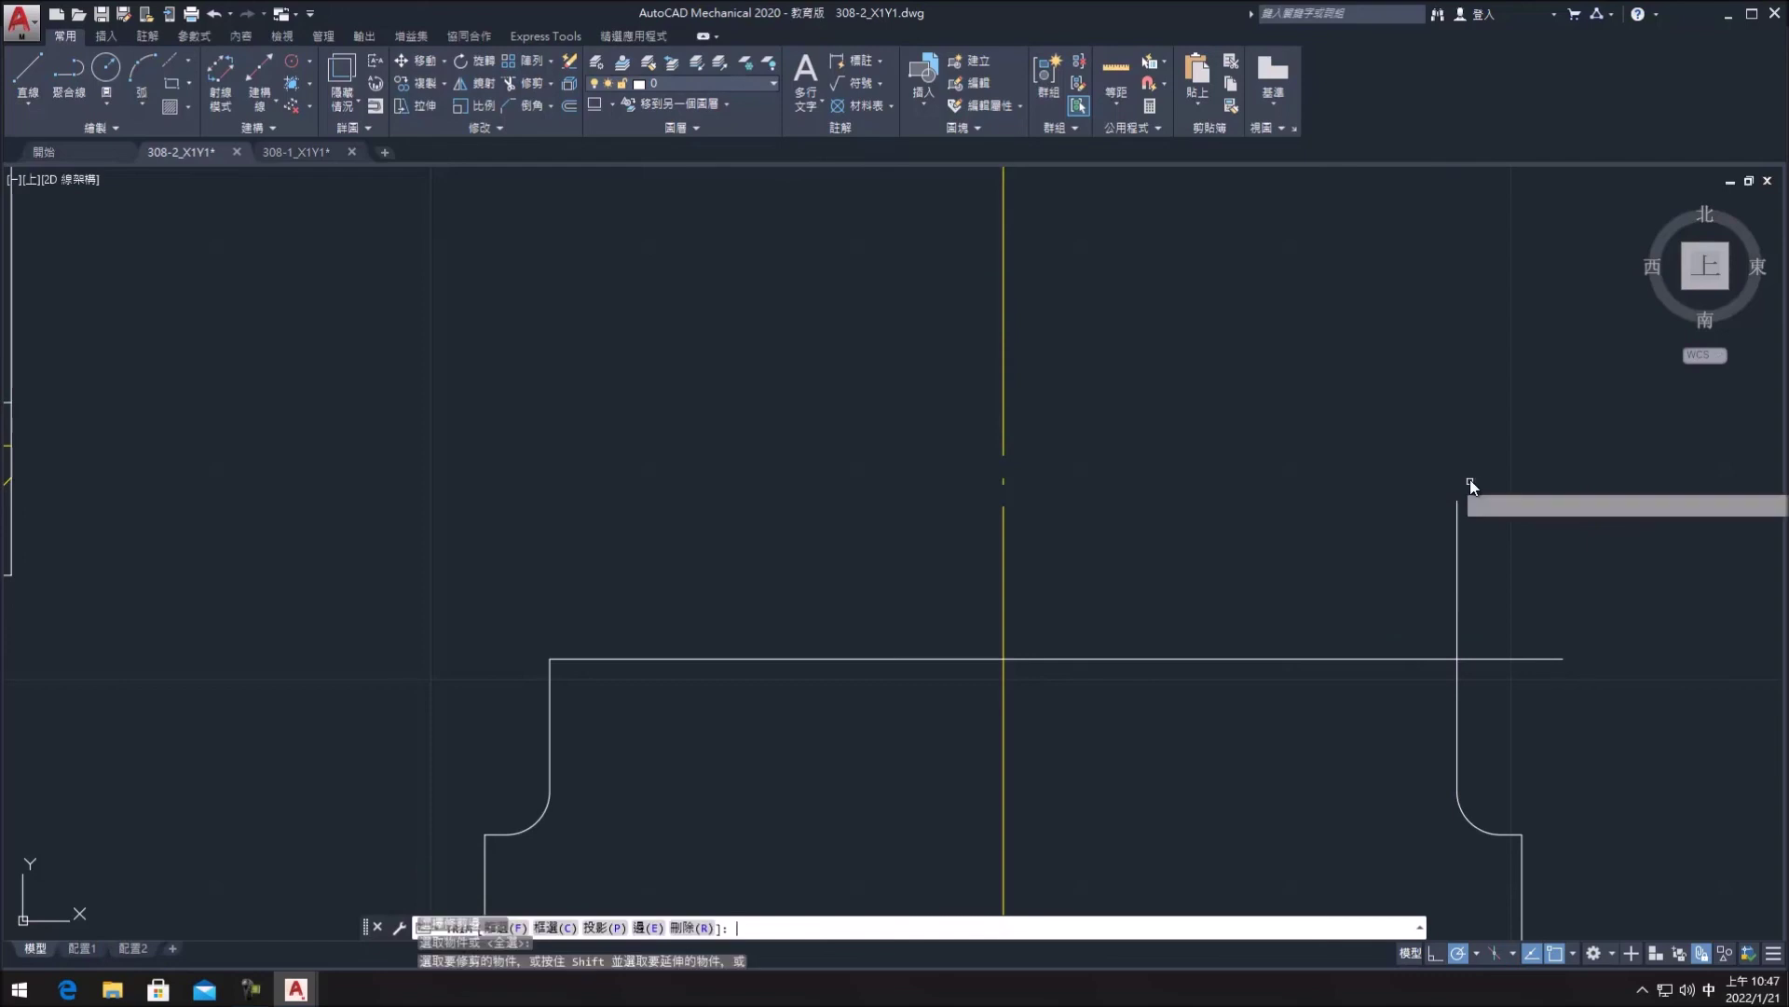
pyautogui.click(1453, 535)
pyautogui.click(1511, 664)
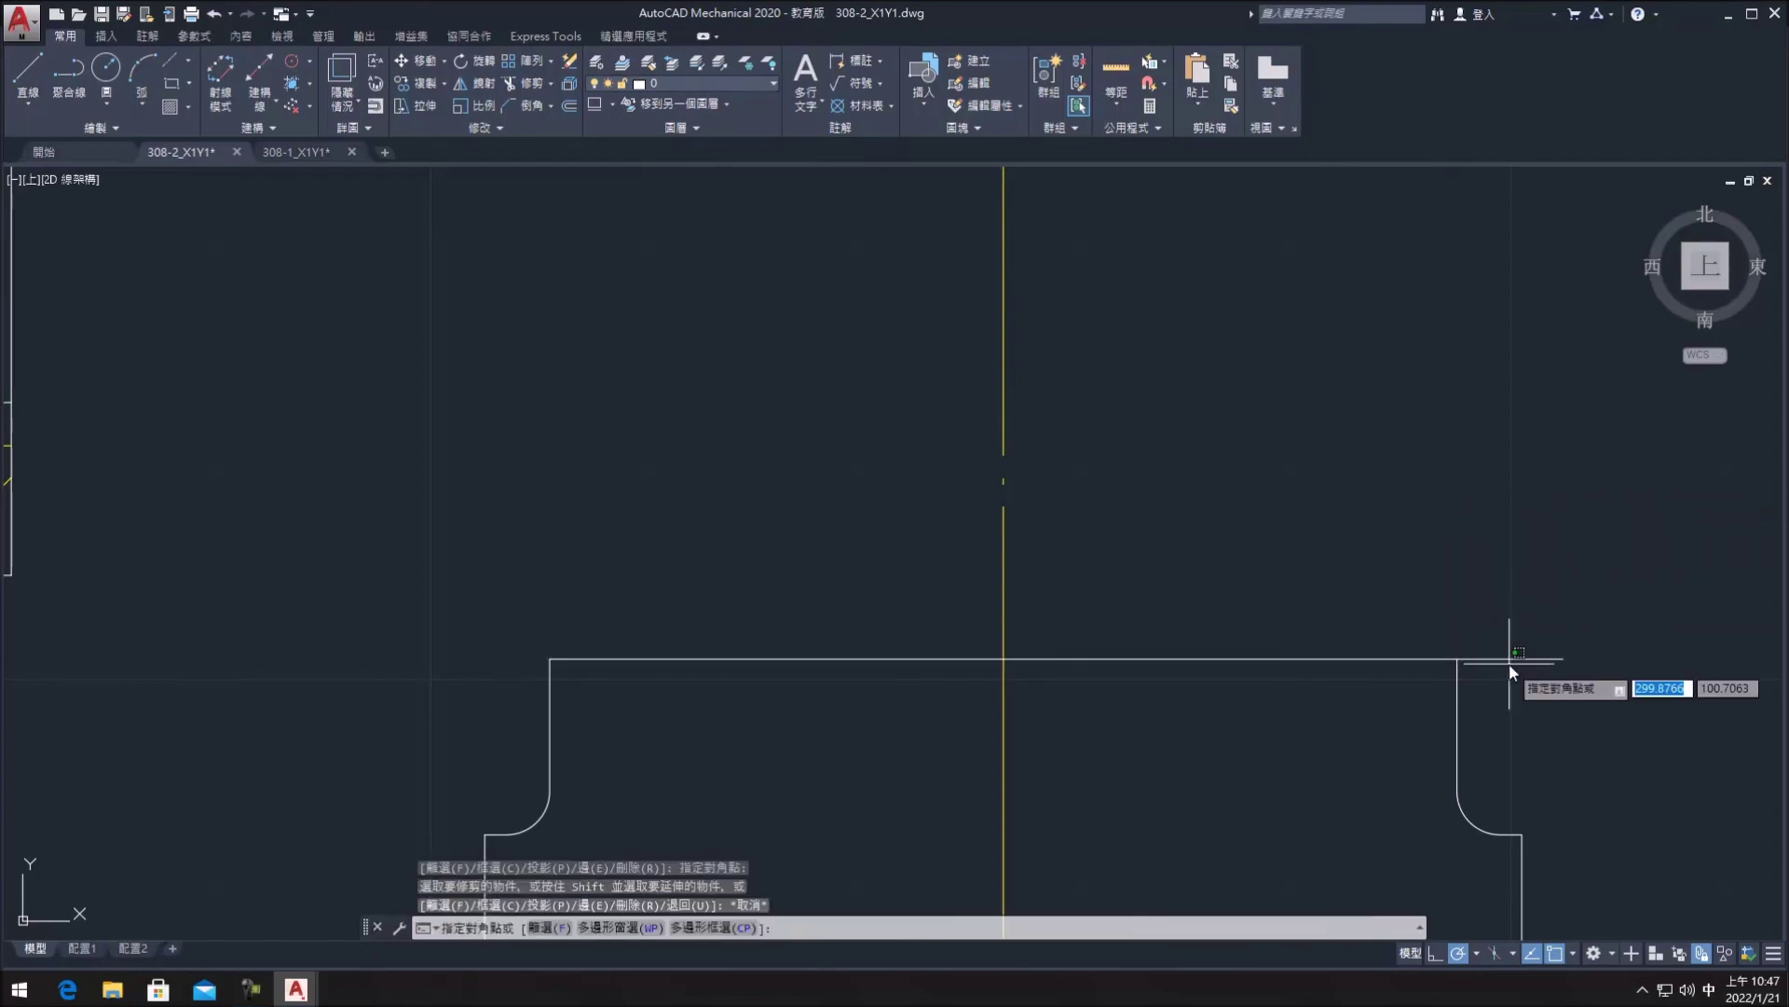
pyautogui.click(1573, 727)
pyautogui.press('Delete')
pyautogui.scroll(-3, 1487, 659)
pyautogui.scroll(-3, 1187, 667)
pyautogui.scroll(2, 1186, 640)
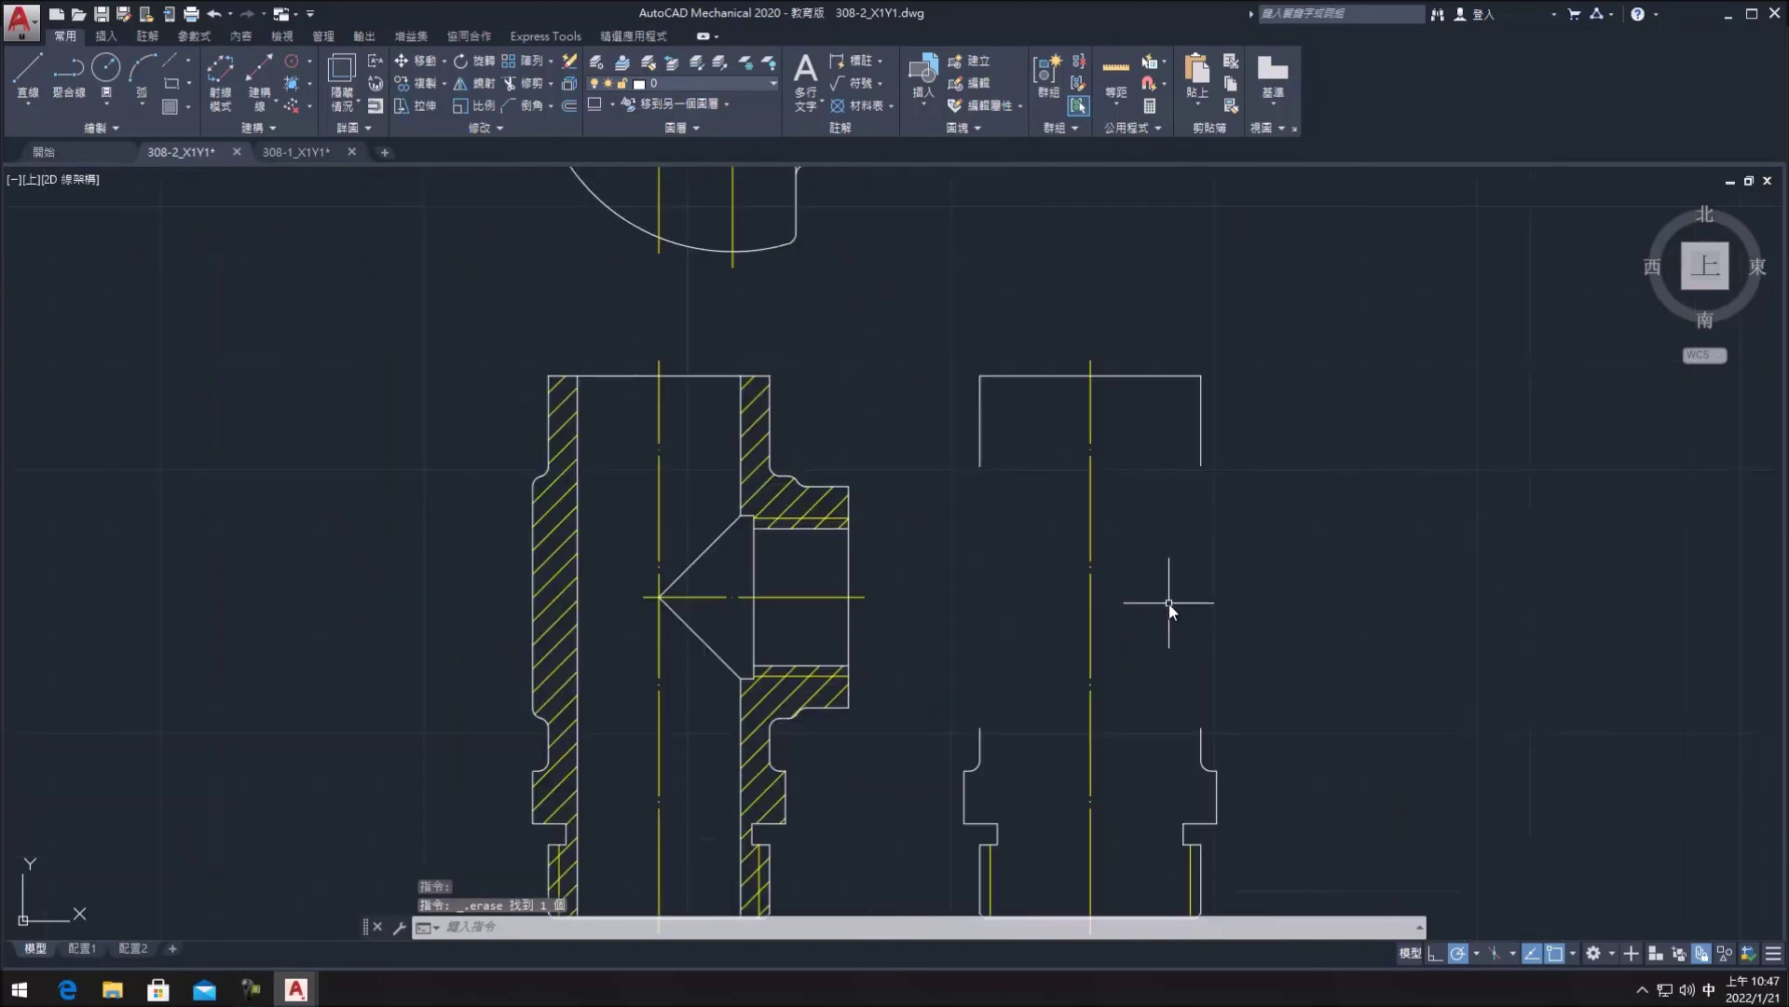
# - Start an offset with a distance of 61
pyautogui.click(573, 104)
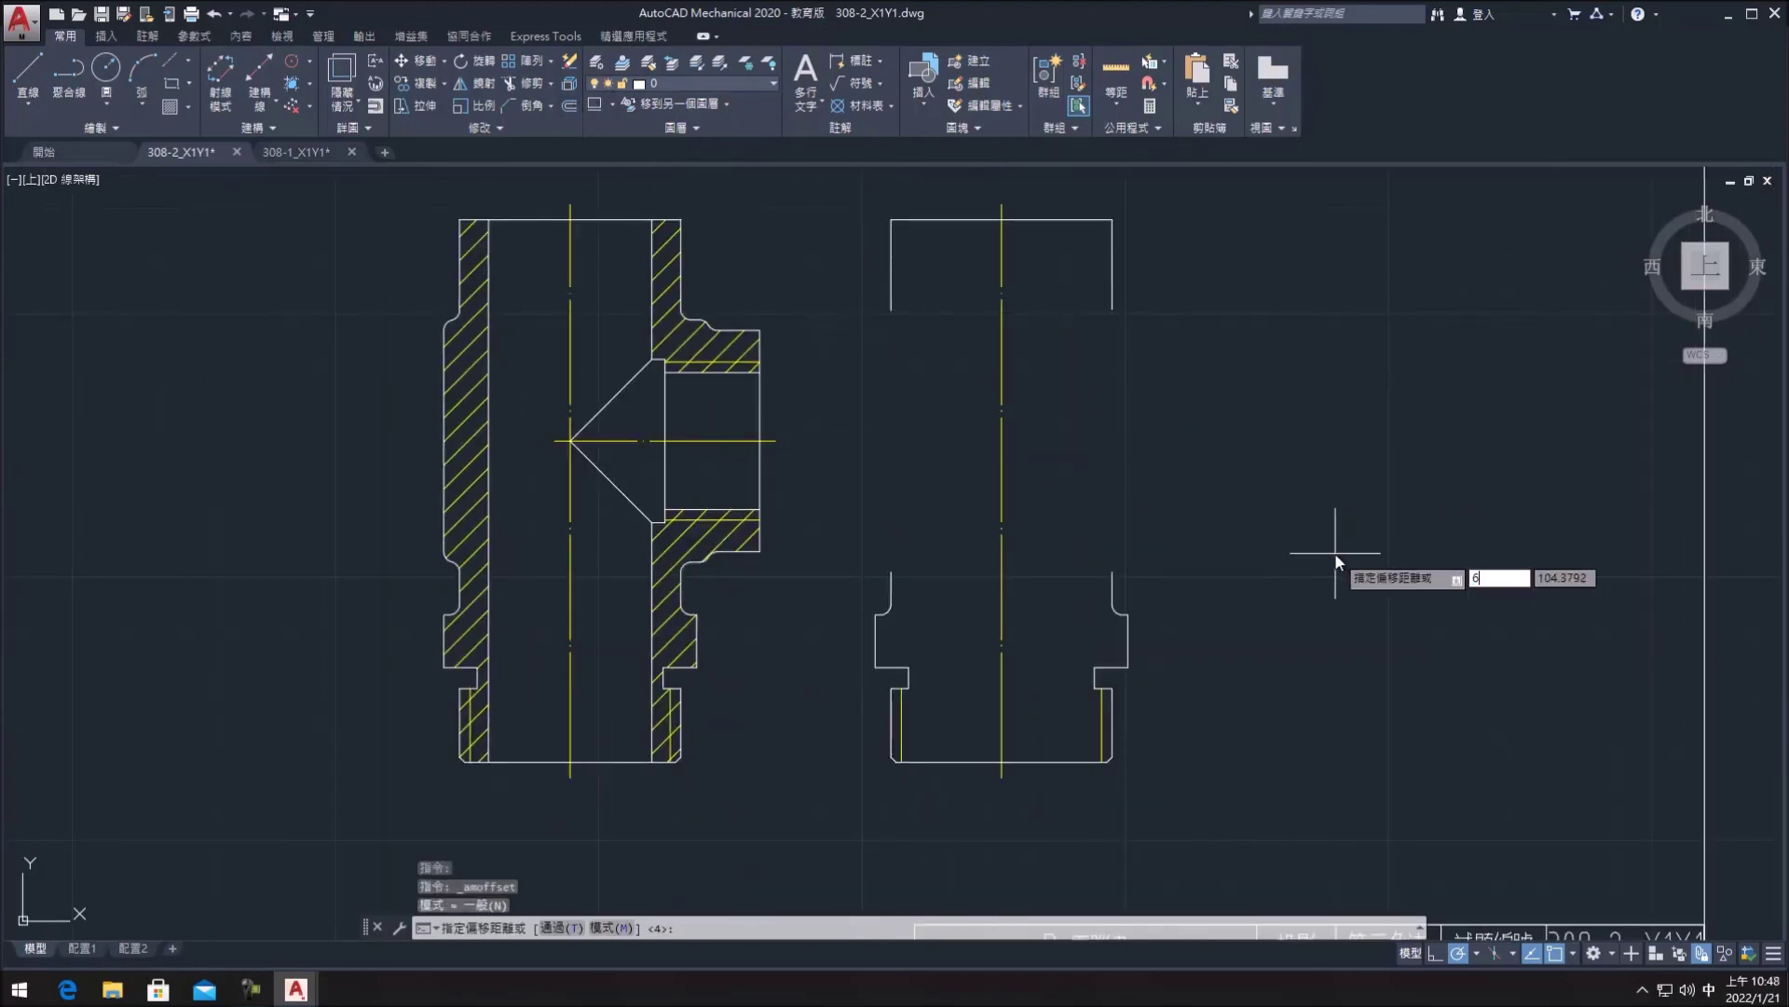
pyautogui.write('1')
pyautogui.press('Return')
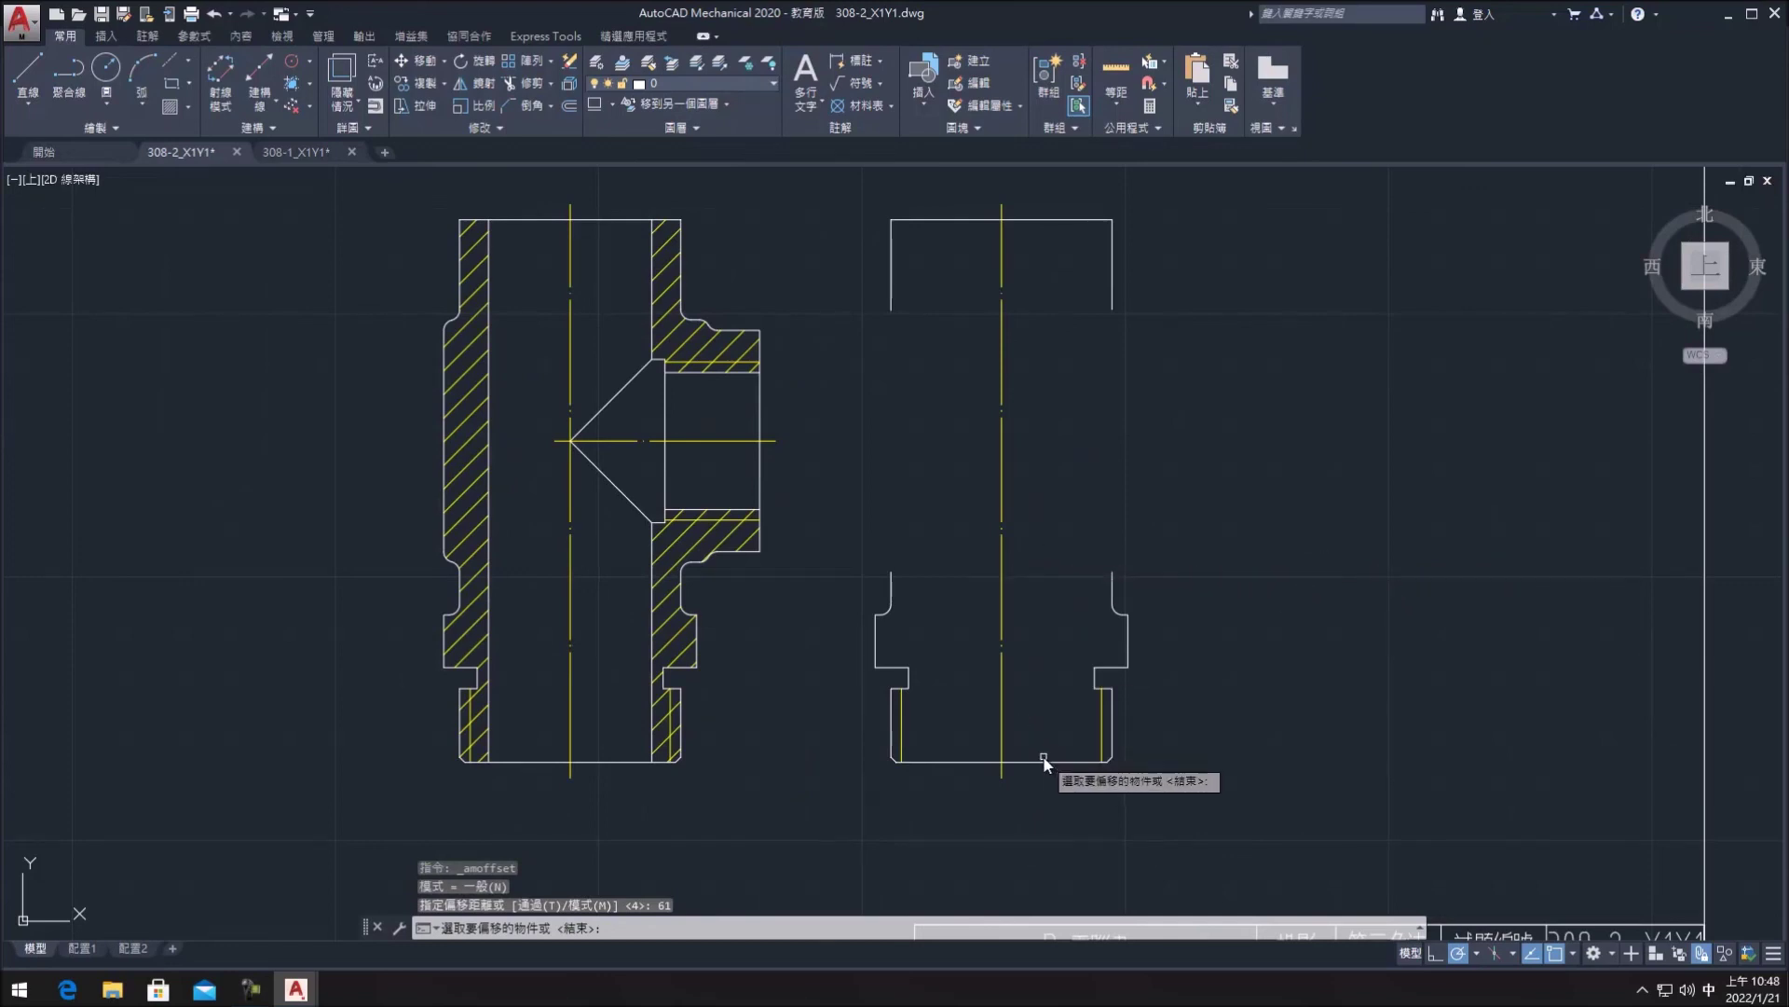
# - Offset the bottom edge 61 up as the branch axis, and the centre line 75/2 both sides
pyautogui.click(1043, 755)
pyautogui.click(1055, 582)
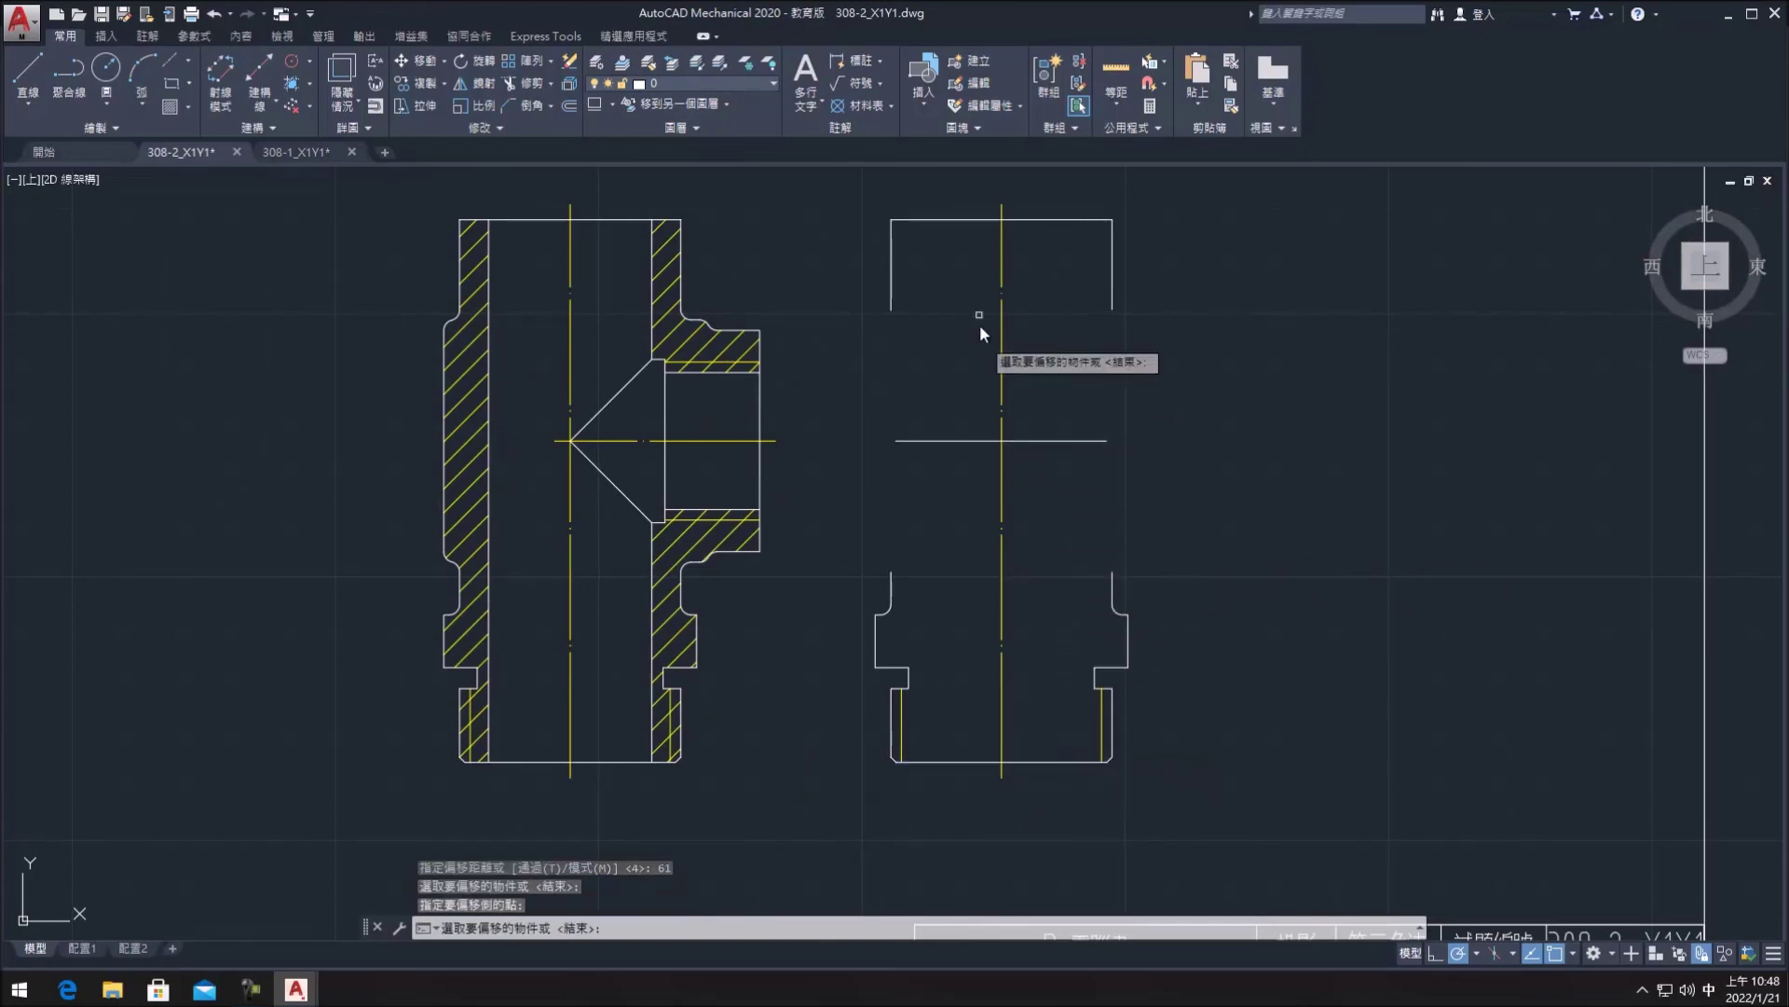
pyautogui.click(566, 104)
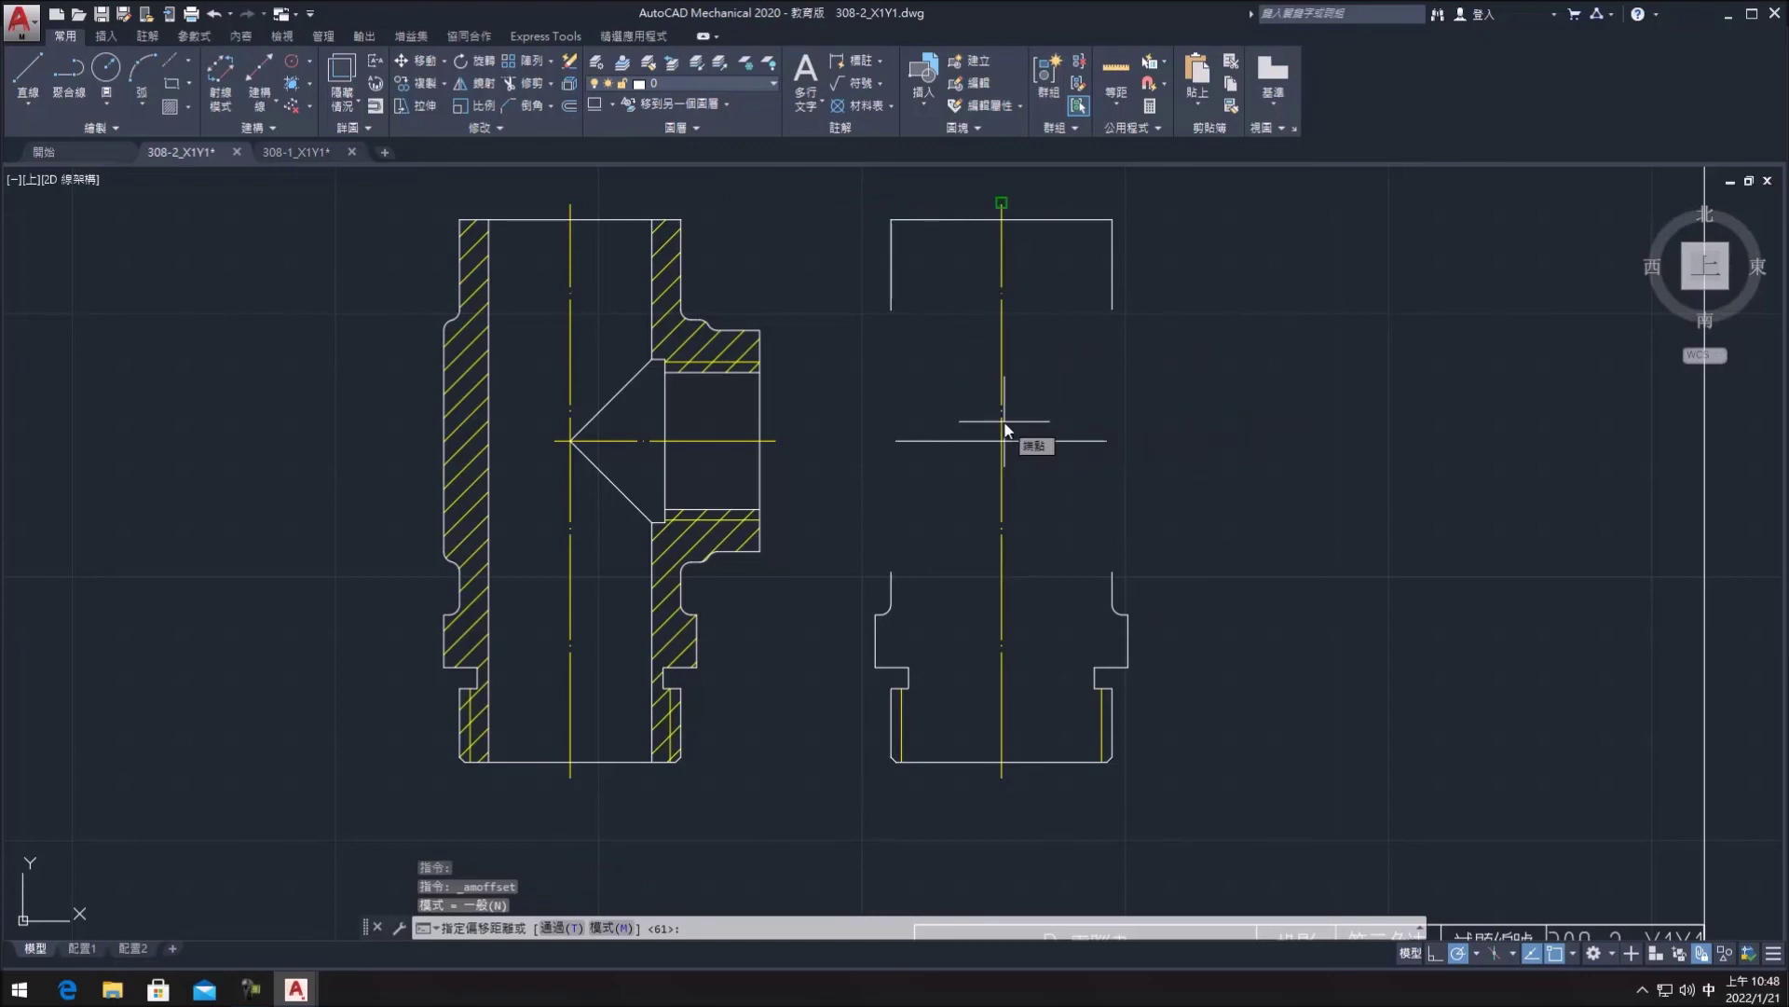
pyautogui.write('75')
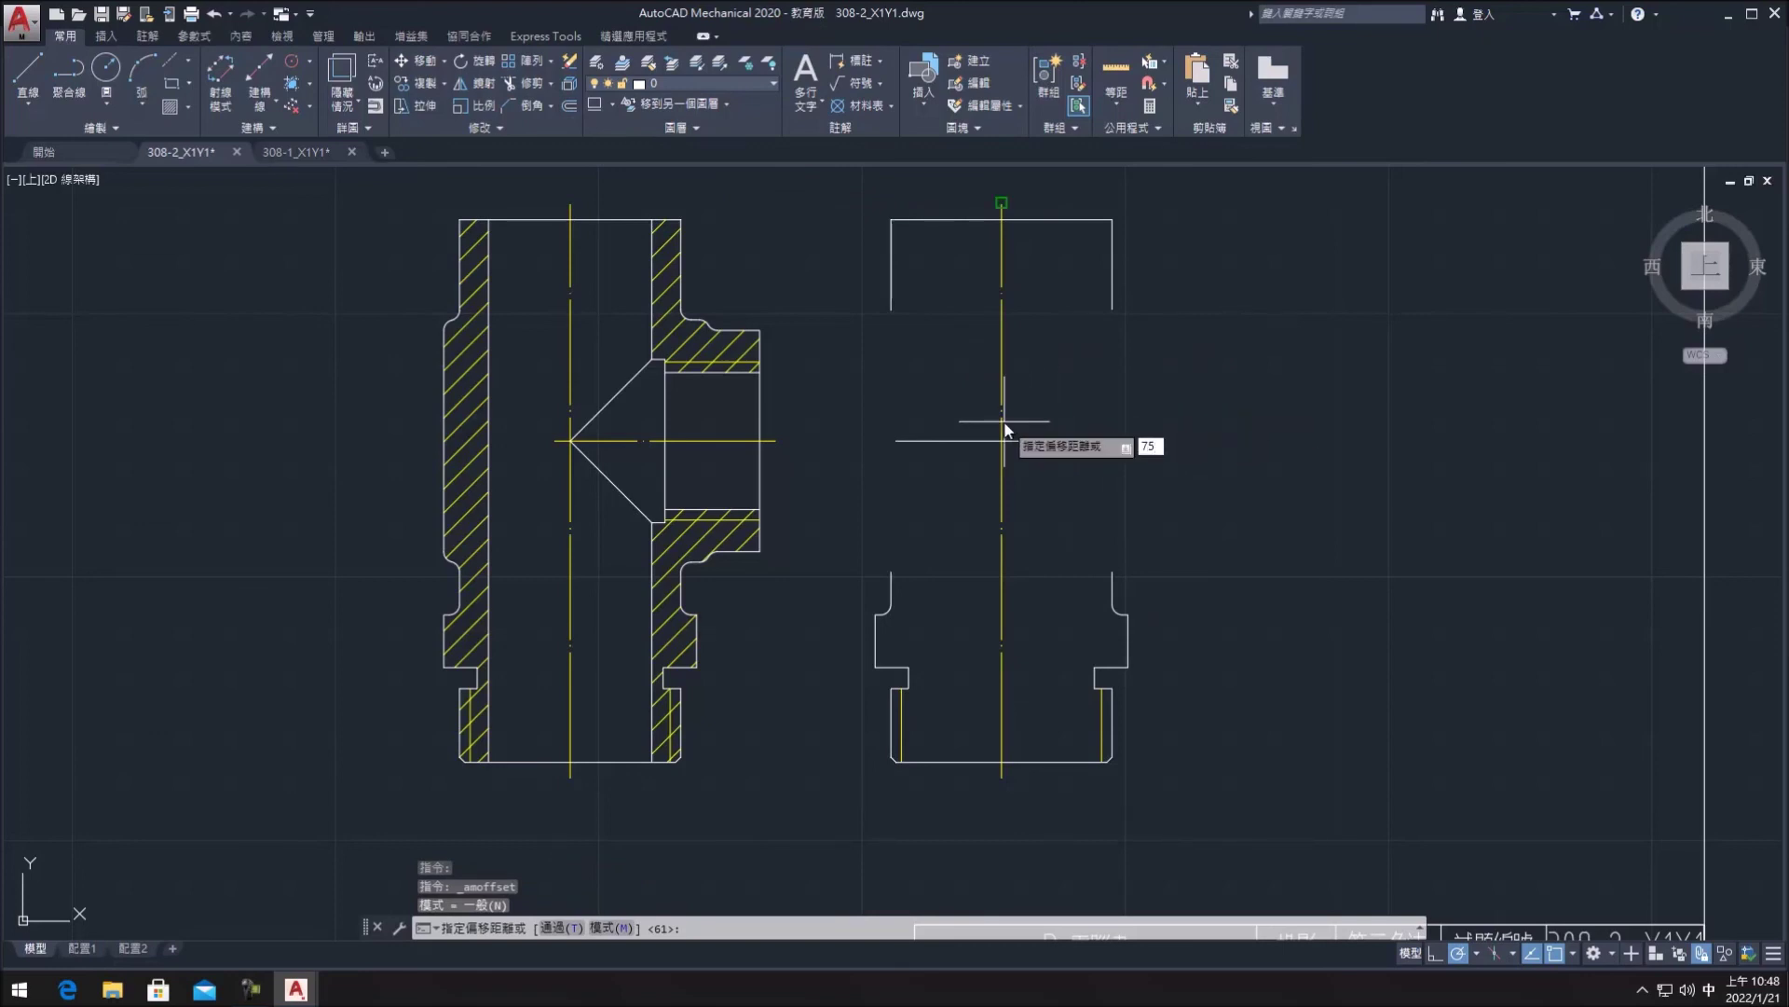
pyautogui.press('Return')
pyautogui.click(1001, 401)
pyautogui.click(1299, 422)
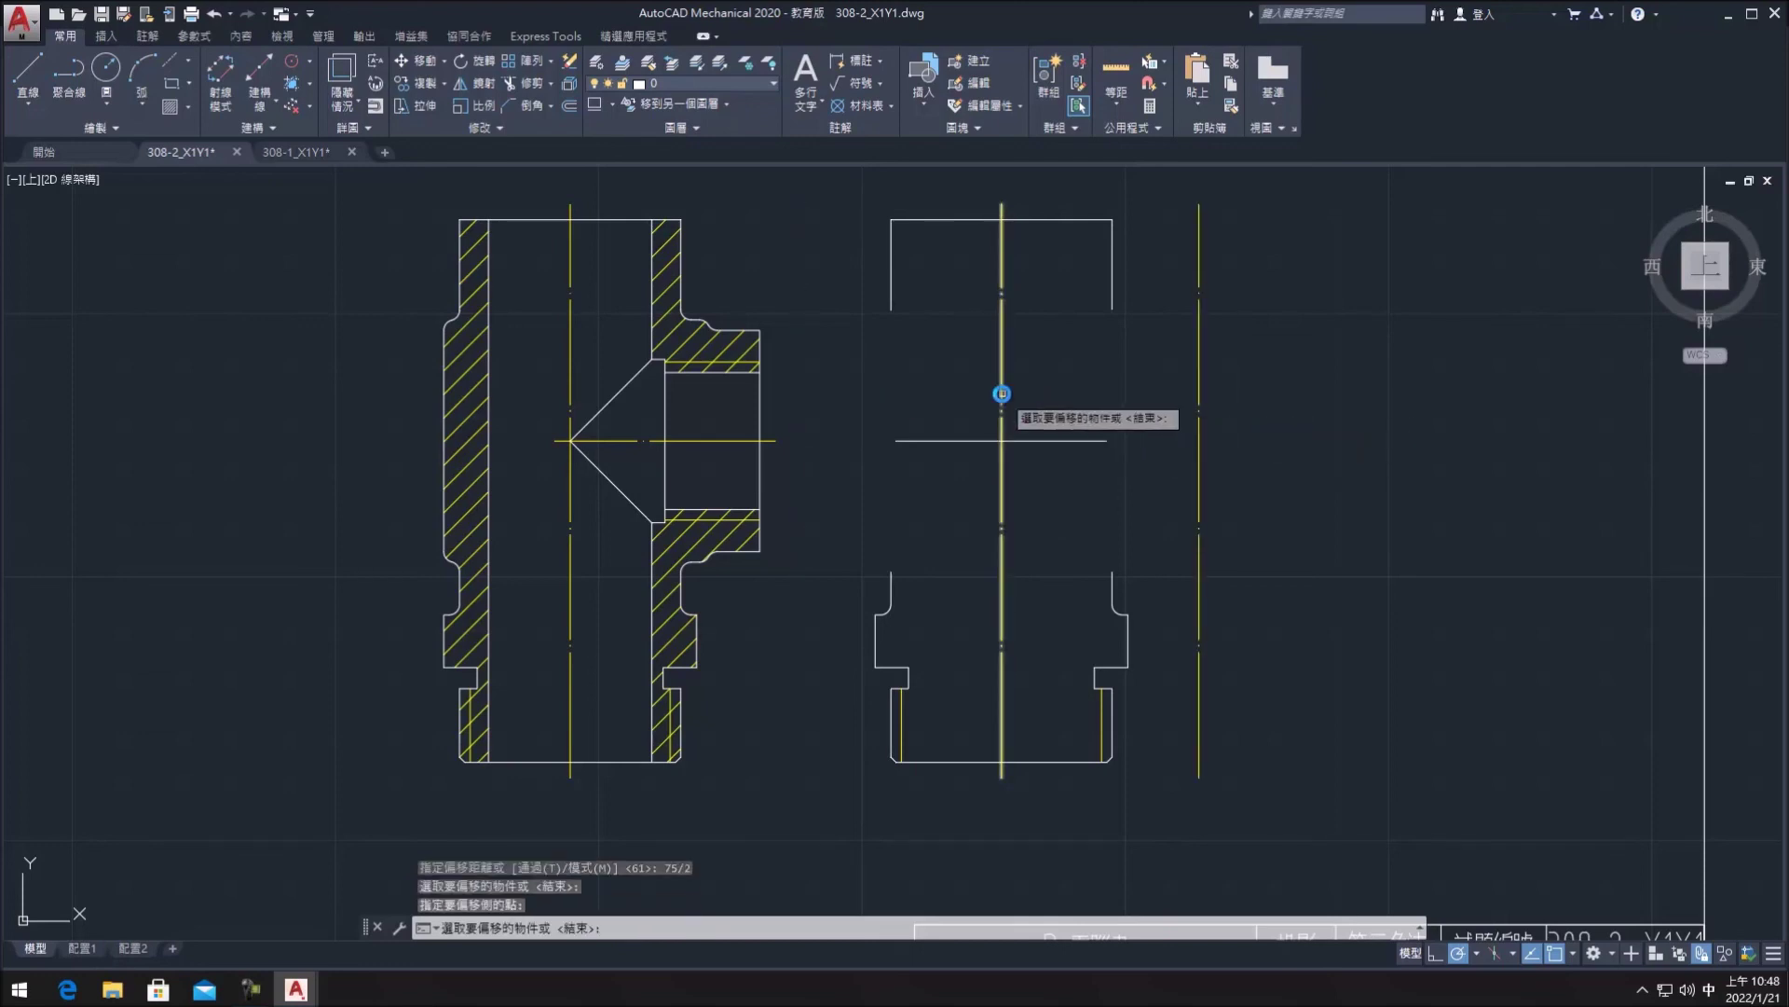
pyautogui.click(999, 396)
pyautogui.click(911, 396)
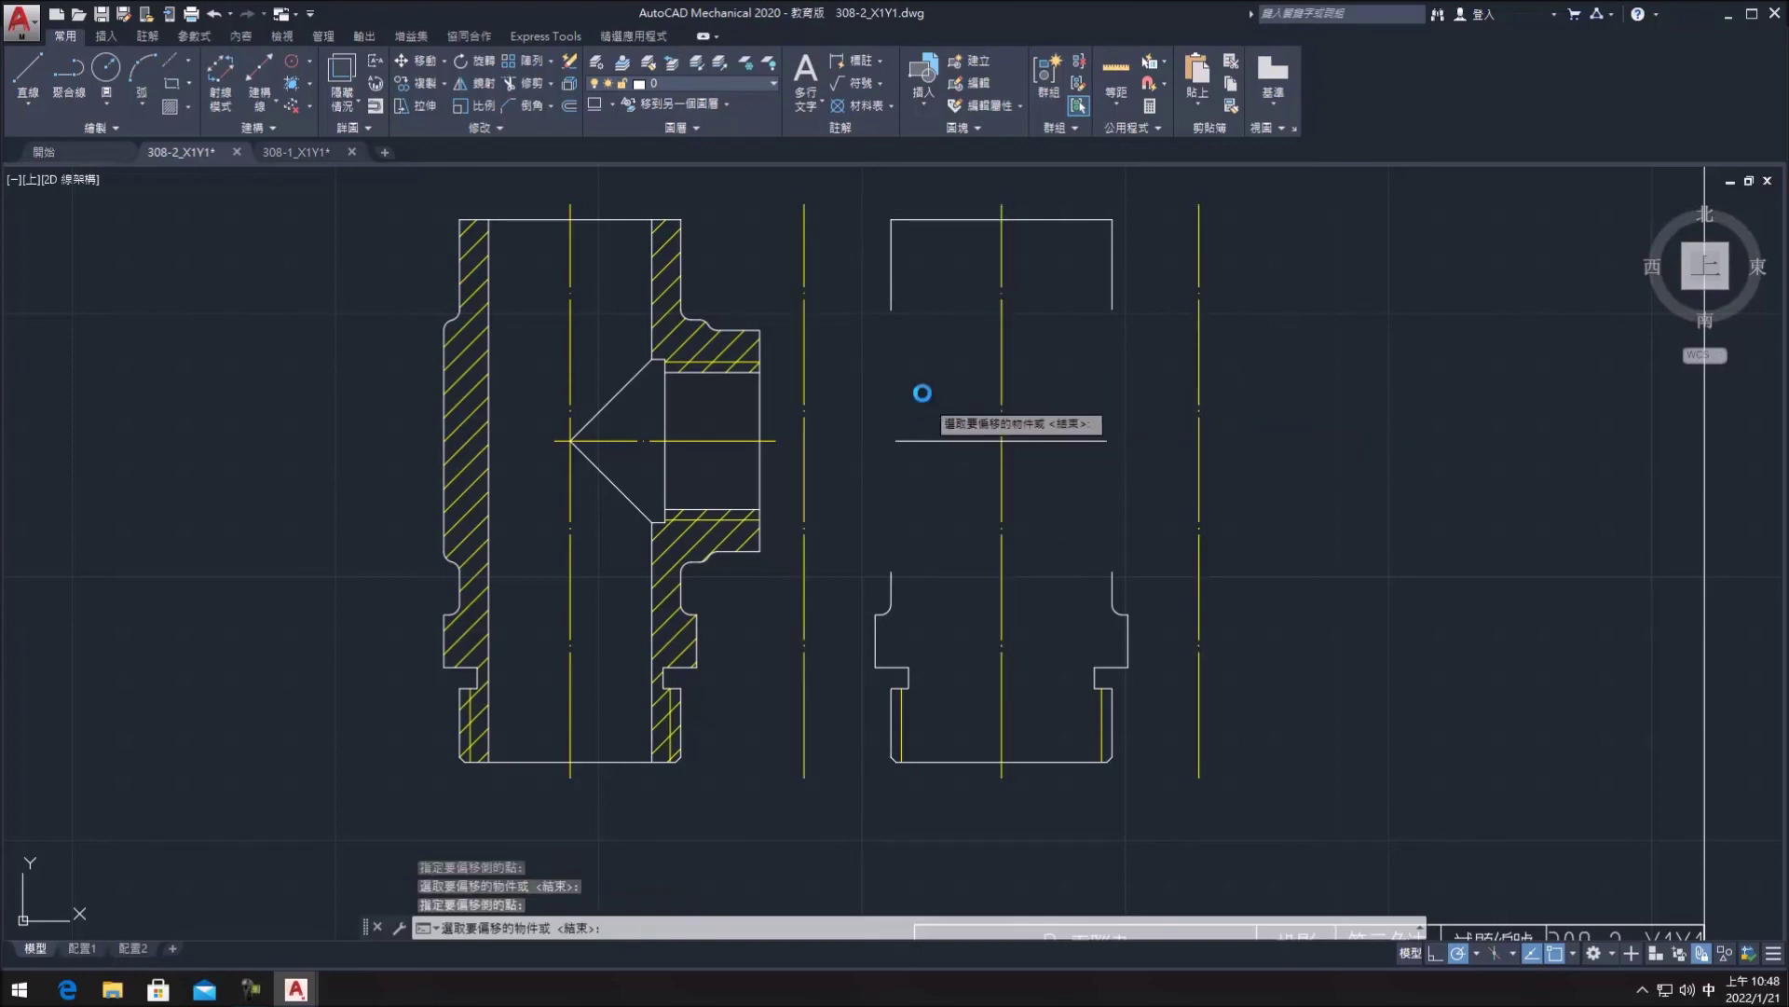
pyautogui.press('Escape')
# - Grip-stretch both ends of the new horizontal axis line across the side view
pyautogui.click(901, 441)
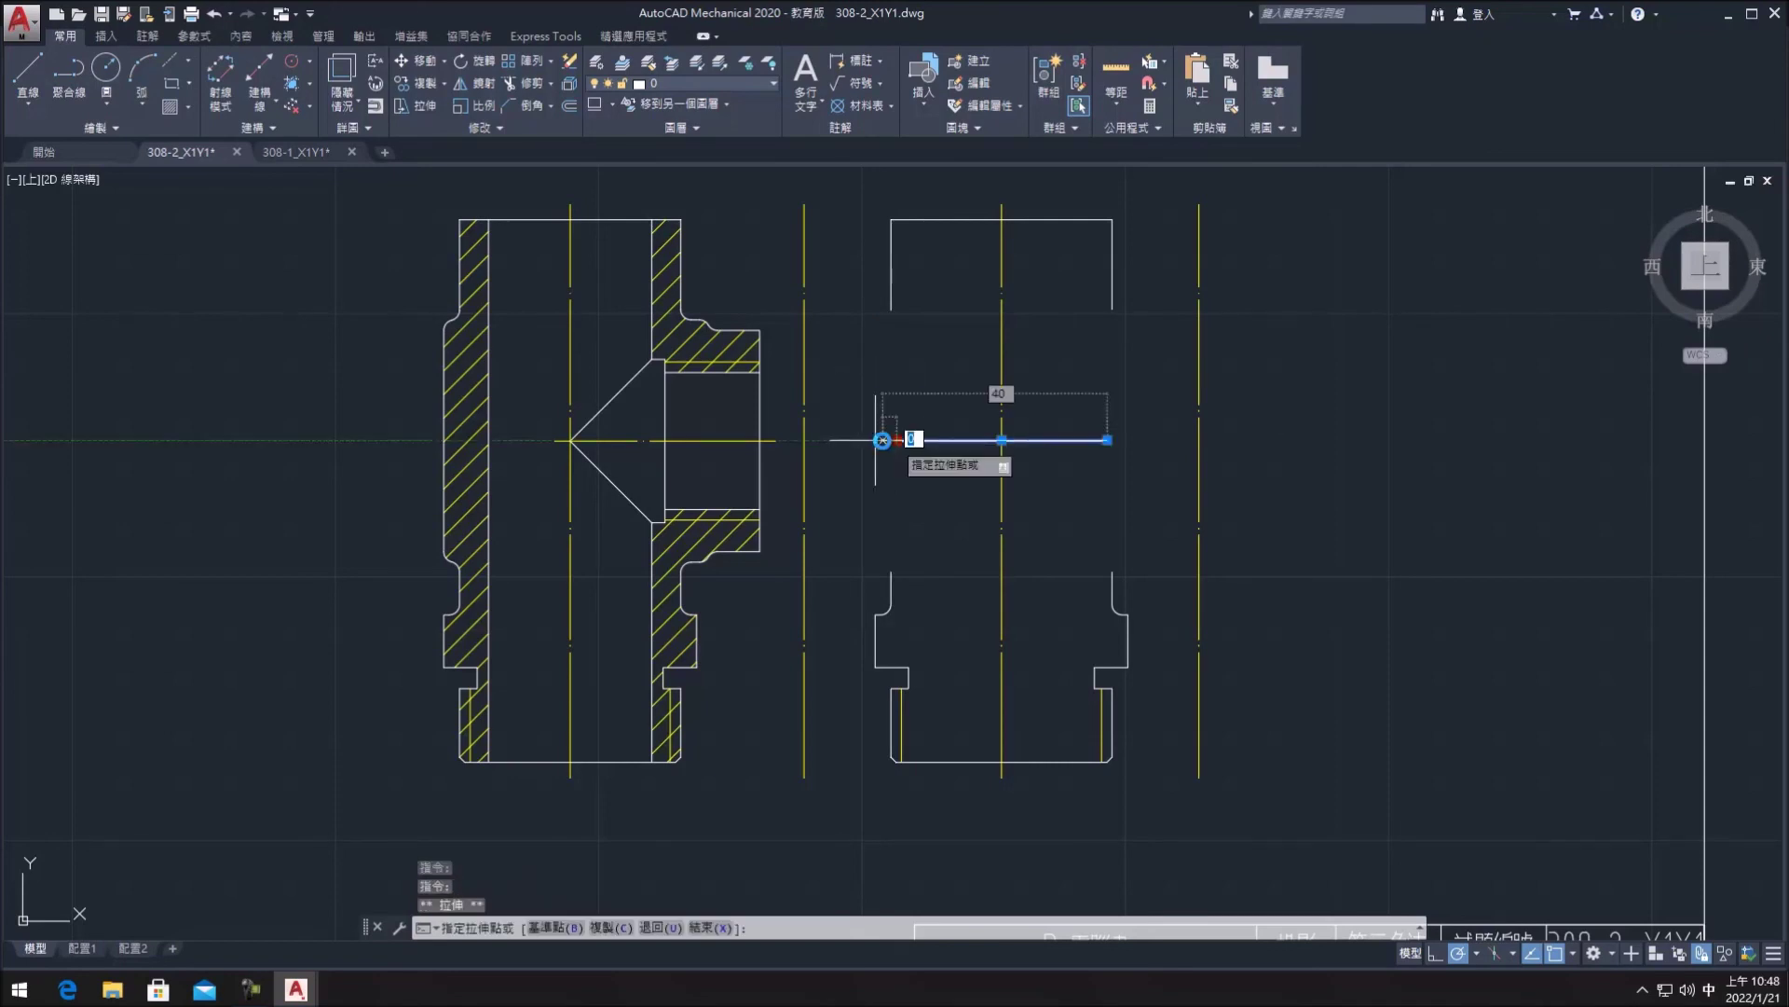
pyautogui.scroll(5, 795, 442)
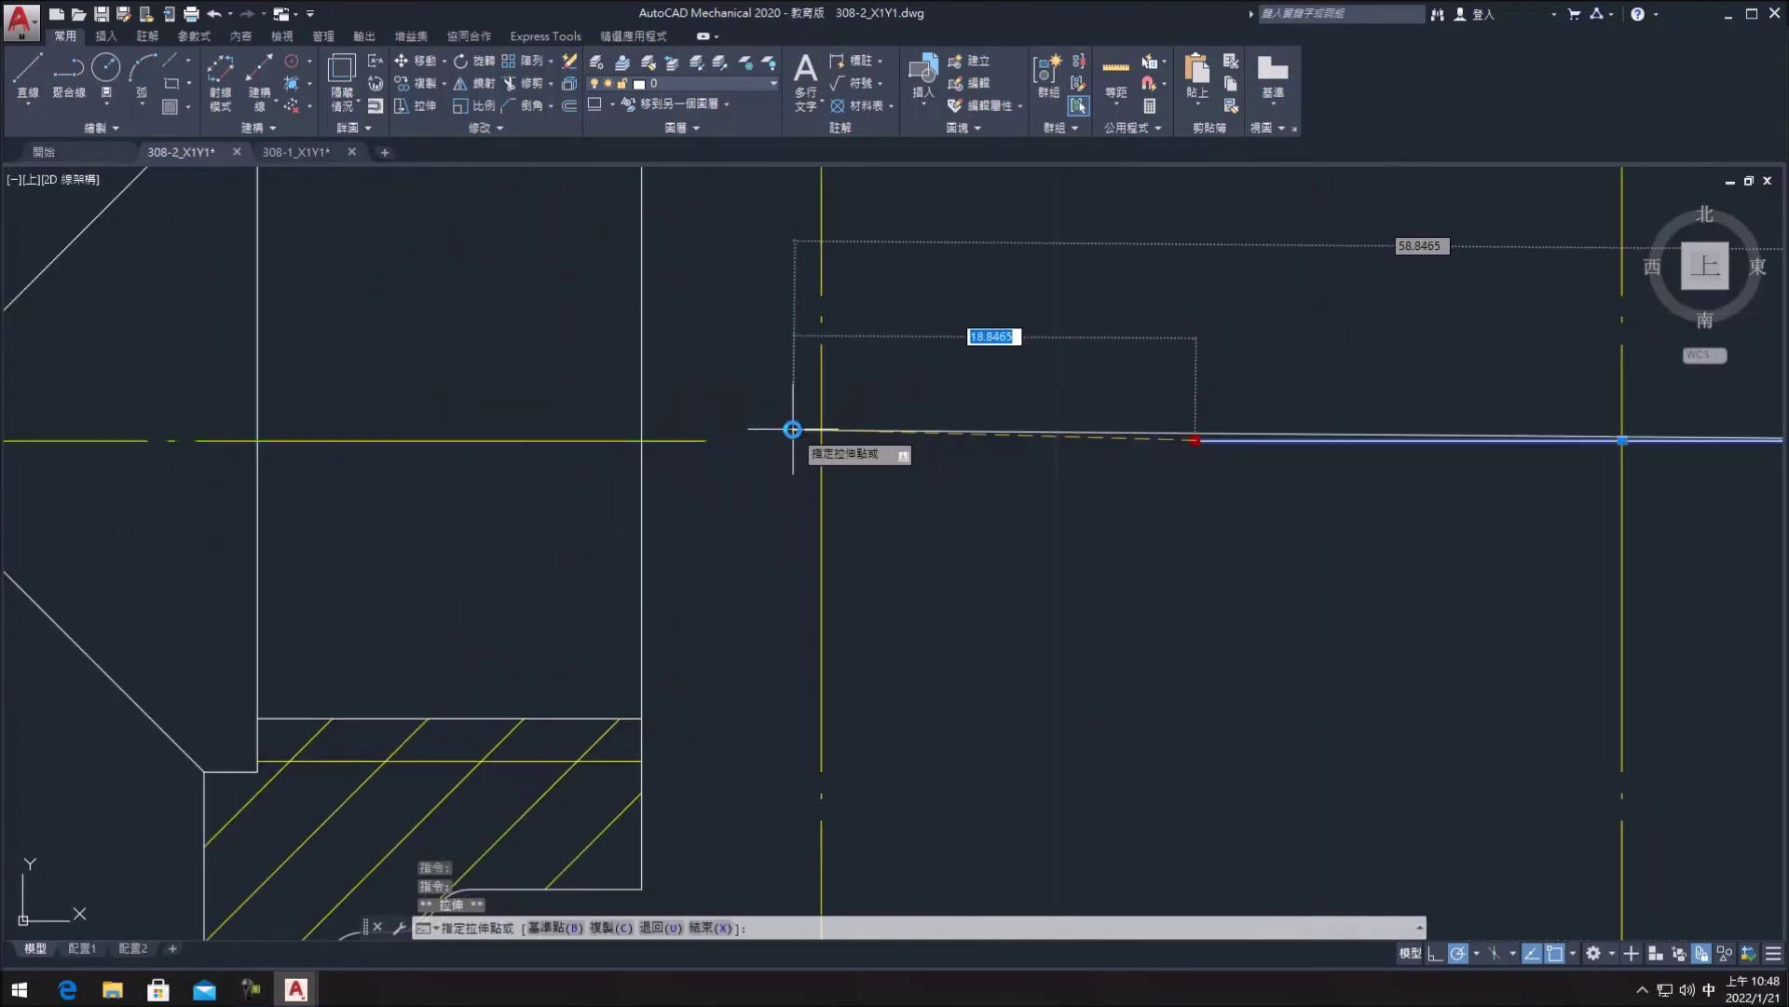
pyautogui.click(795, 442)
pyautogui.scroll(-5, 958, 503)
pyautogui.click(1211, 487)
pyautogui.press('Escape')
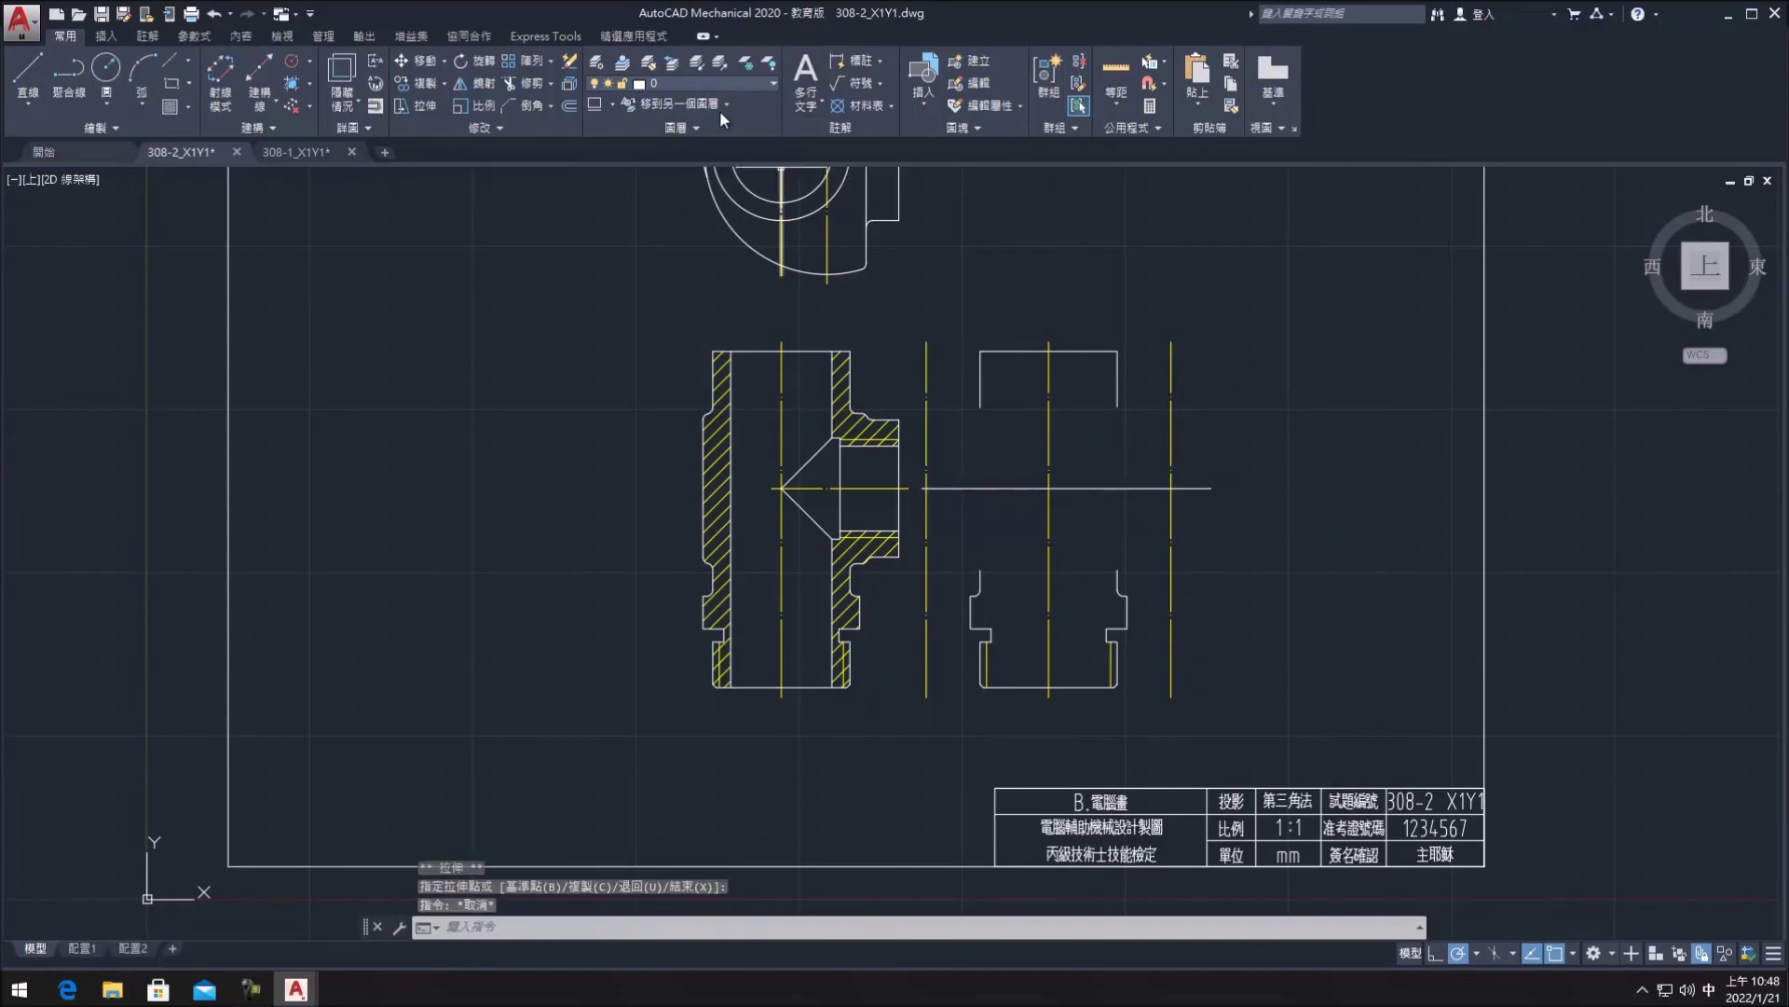
# - Offset the horizontal branch axis by 23 for the boss edges, then toggle the grid with F7
pyautogui.click(572, 102)
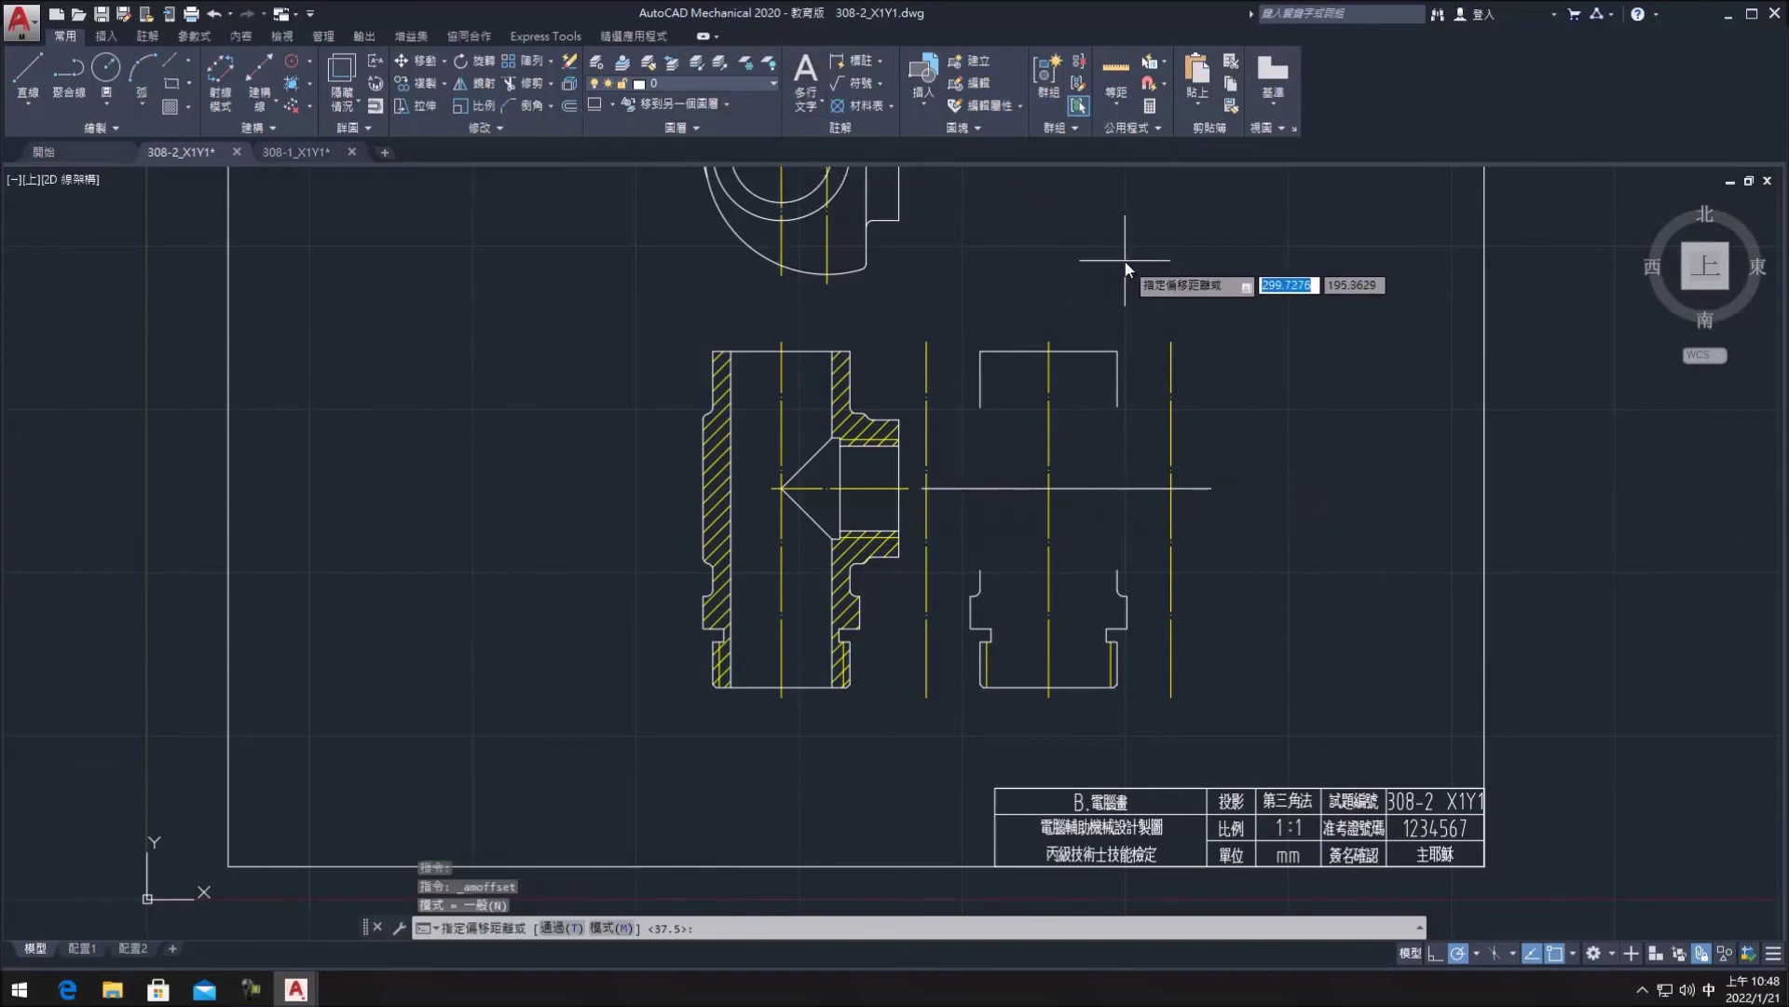
pyautogui.write('23')
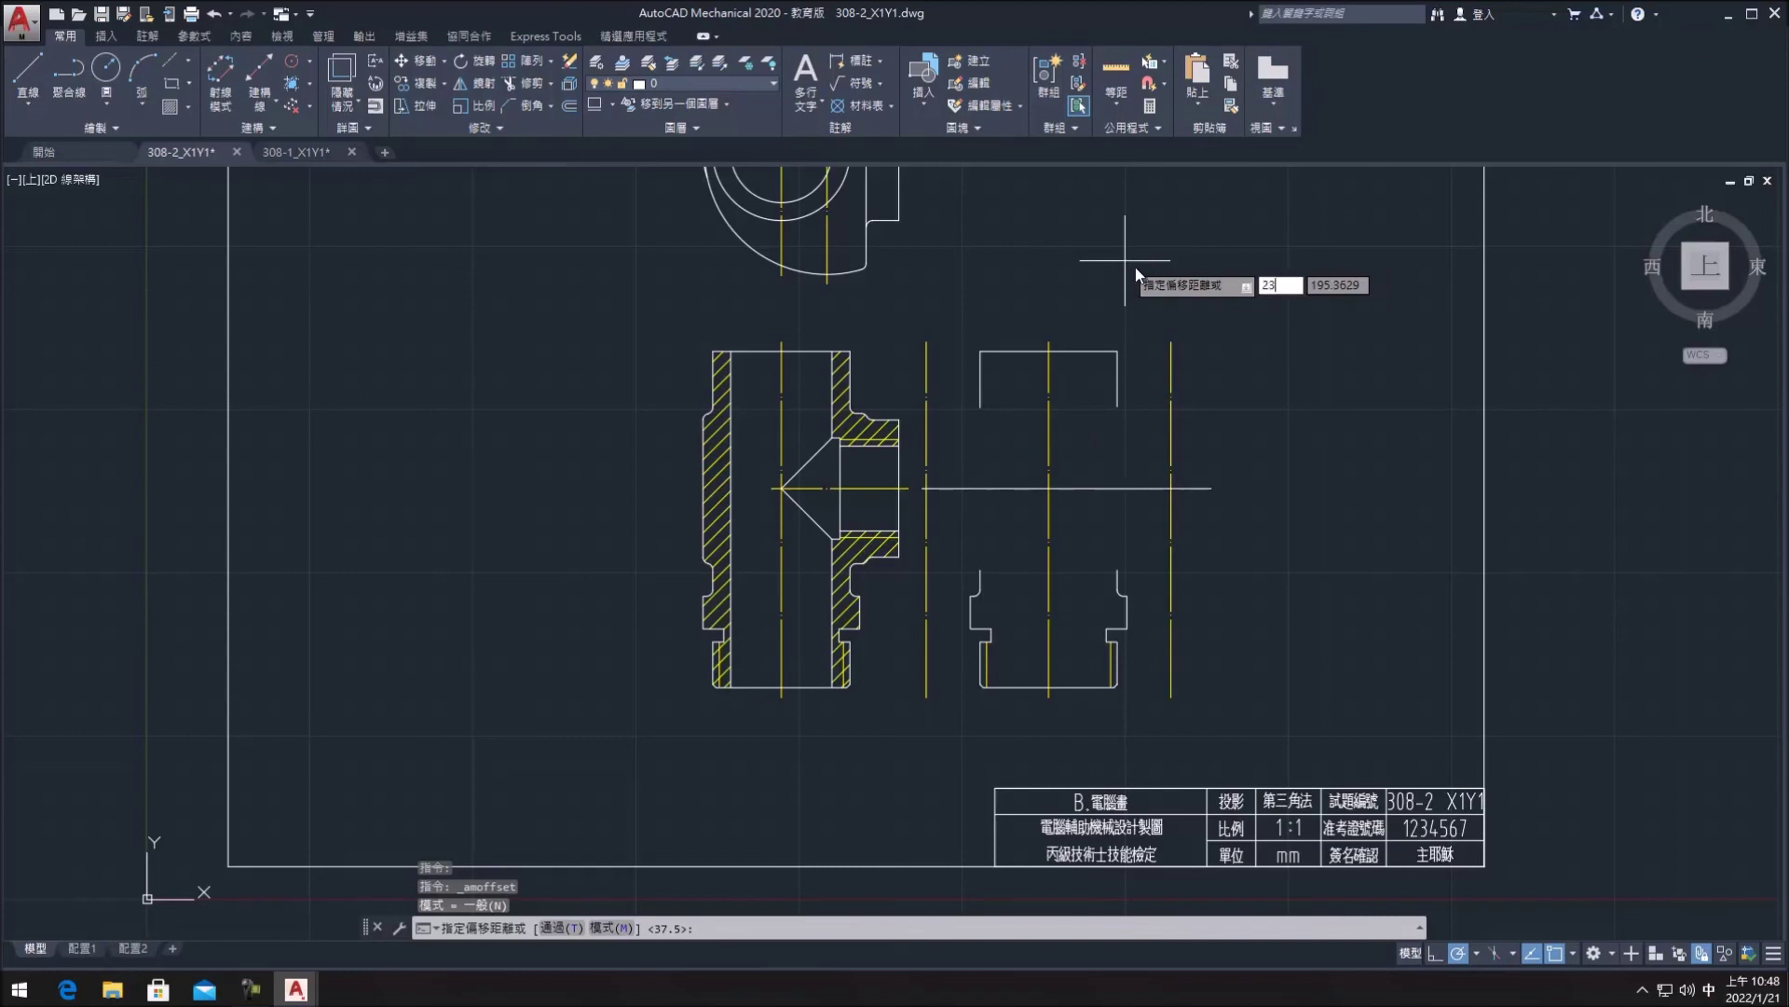
pyautogui.press('Return')
pyautogui.click(1085, 487)
pyautogui.click(1082, 505)
pyautogui.press('Escape')
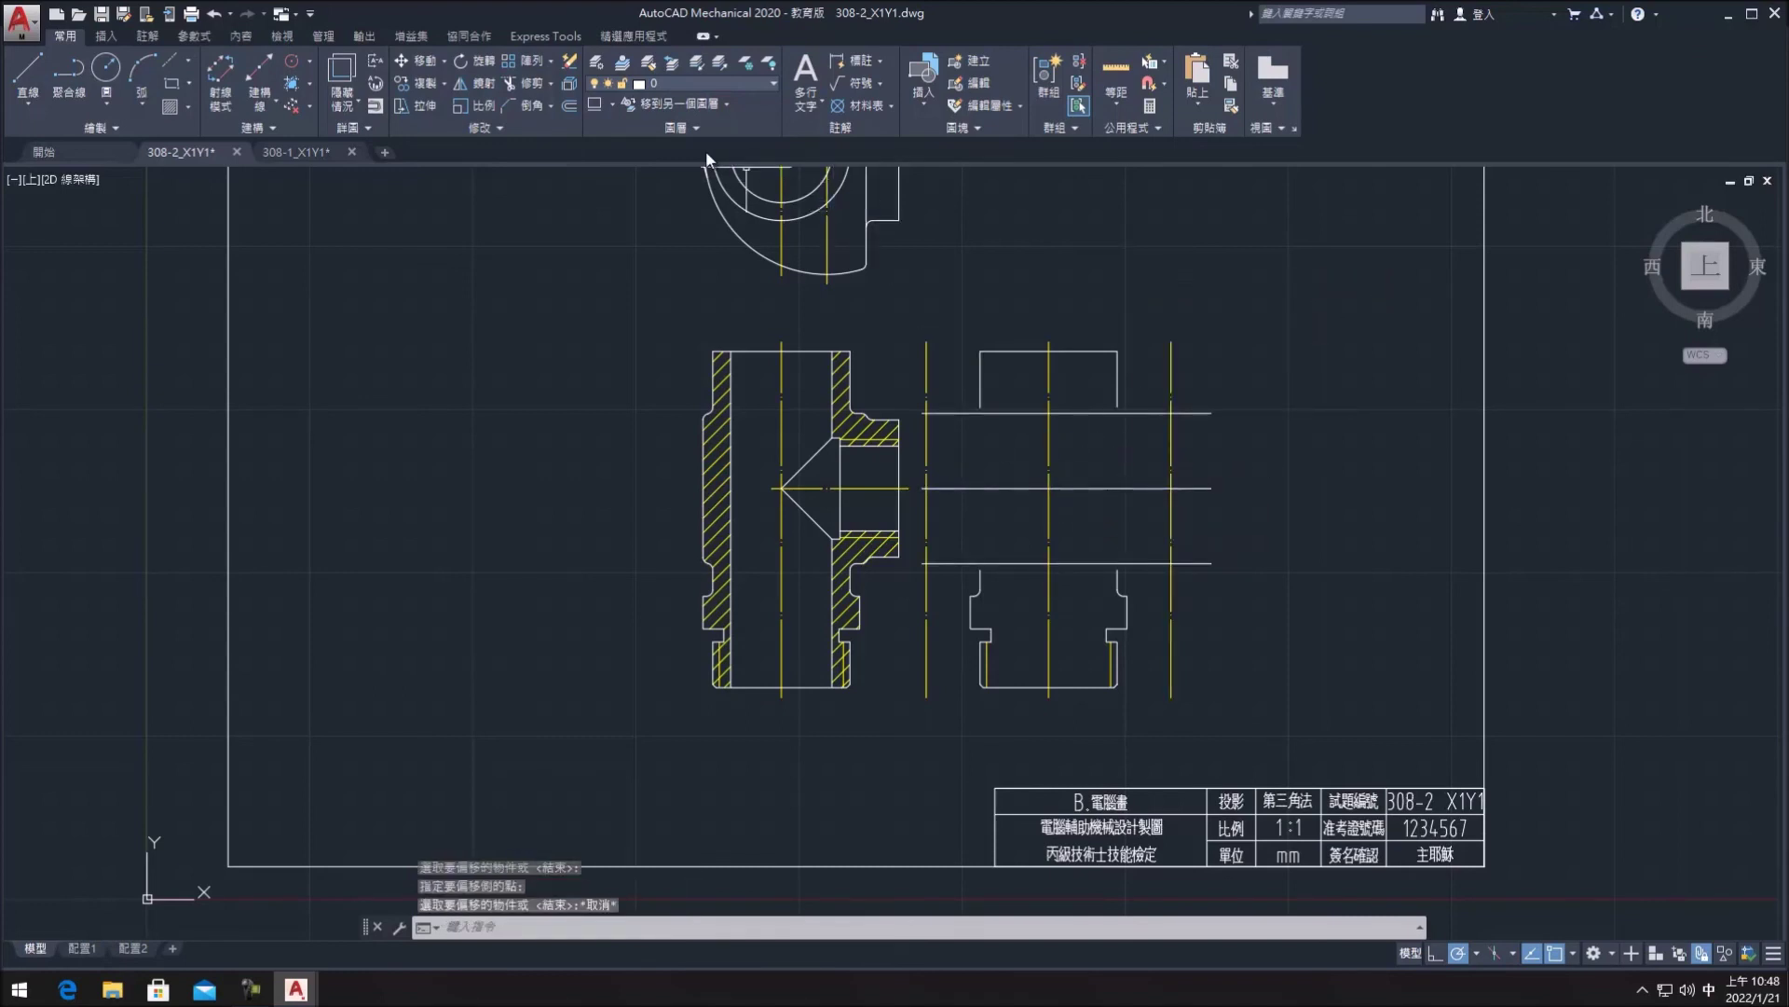
pyautogui.press('F7')
pyautogui.press('F7')
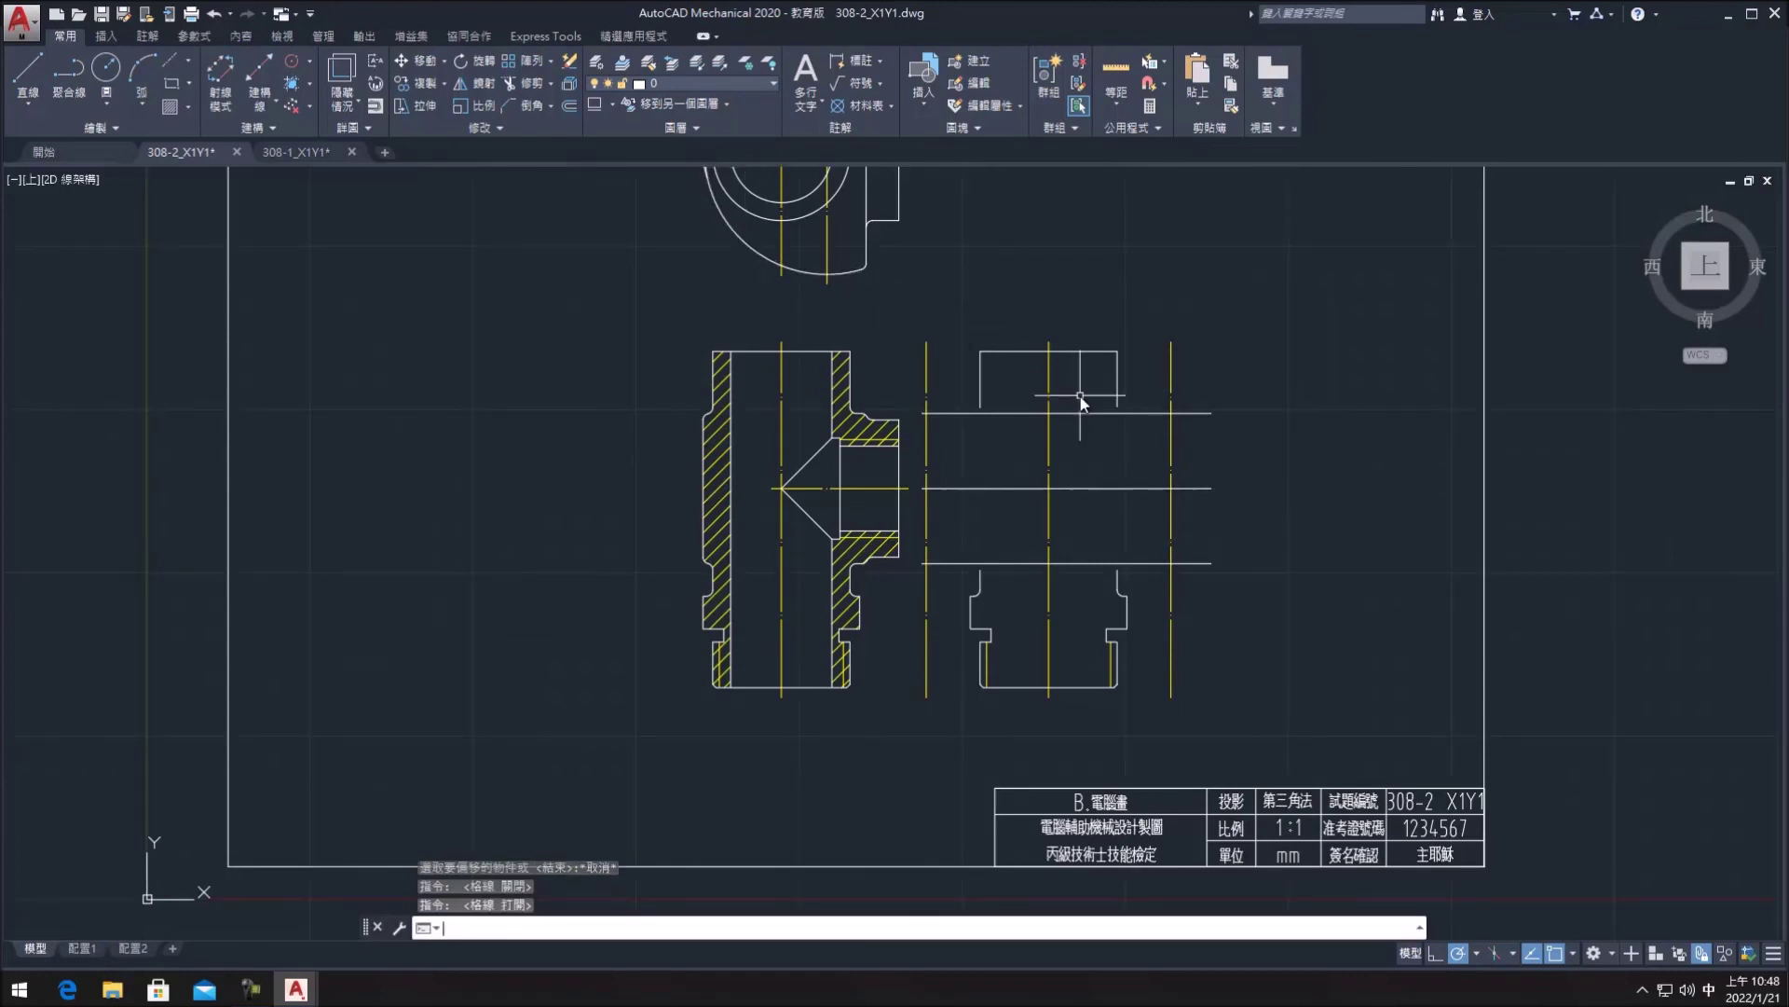
# - Fillet the upper-right, right-edge and lower-right corners of the body at radius 2
pyautogui.click(556, 106)
pyautogui.click(550, 212)
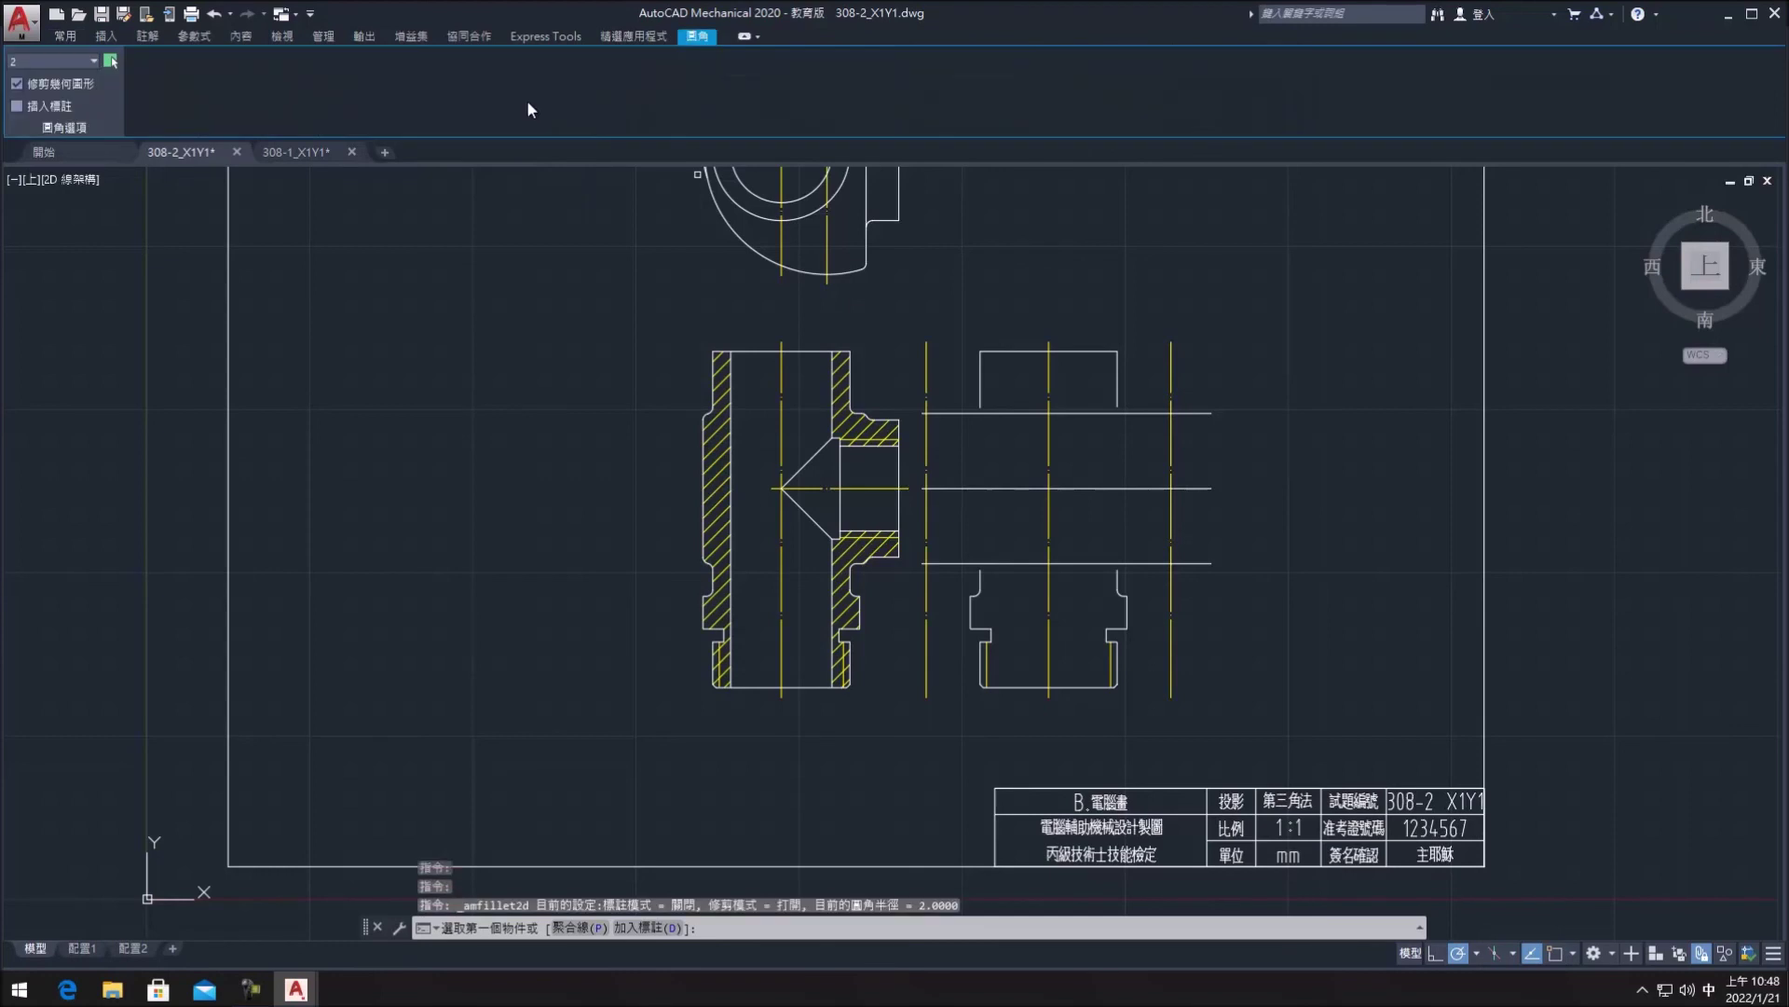
pyautogui.scroll(2, 1184, 372)
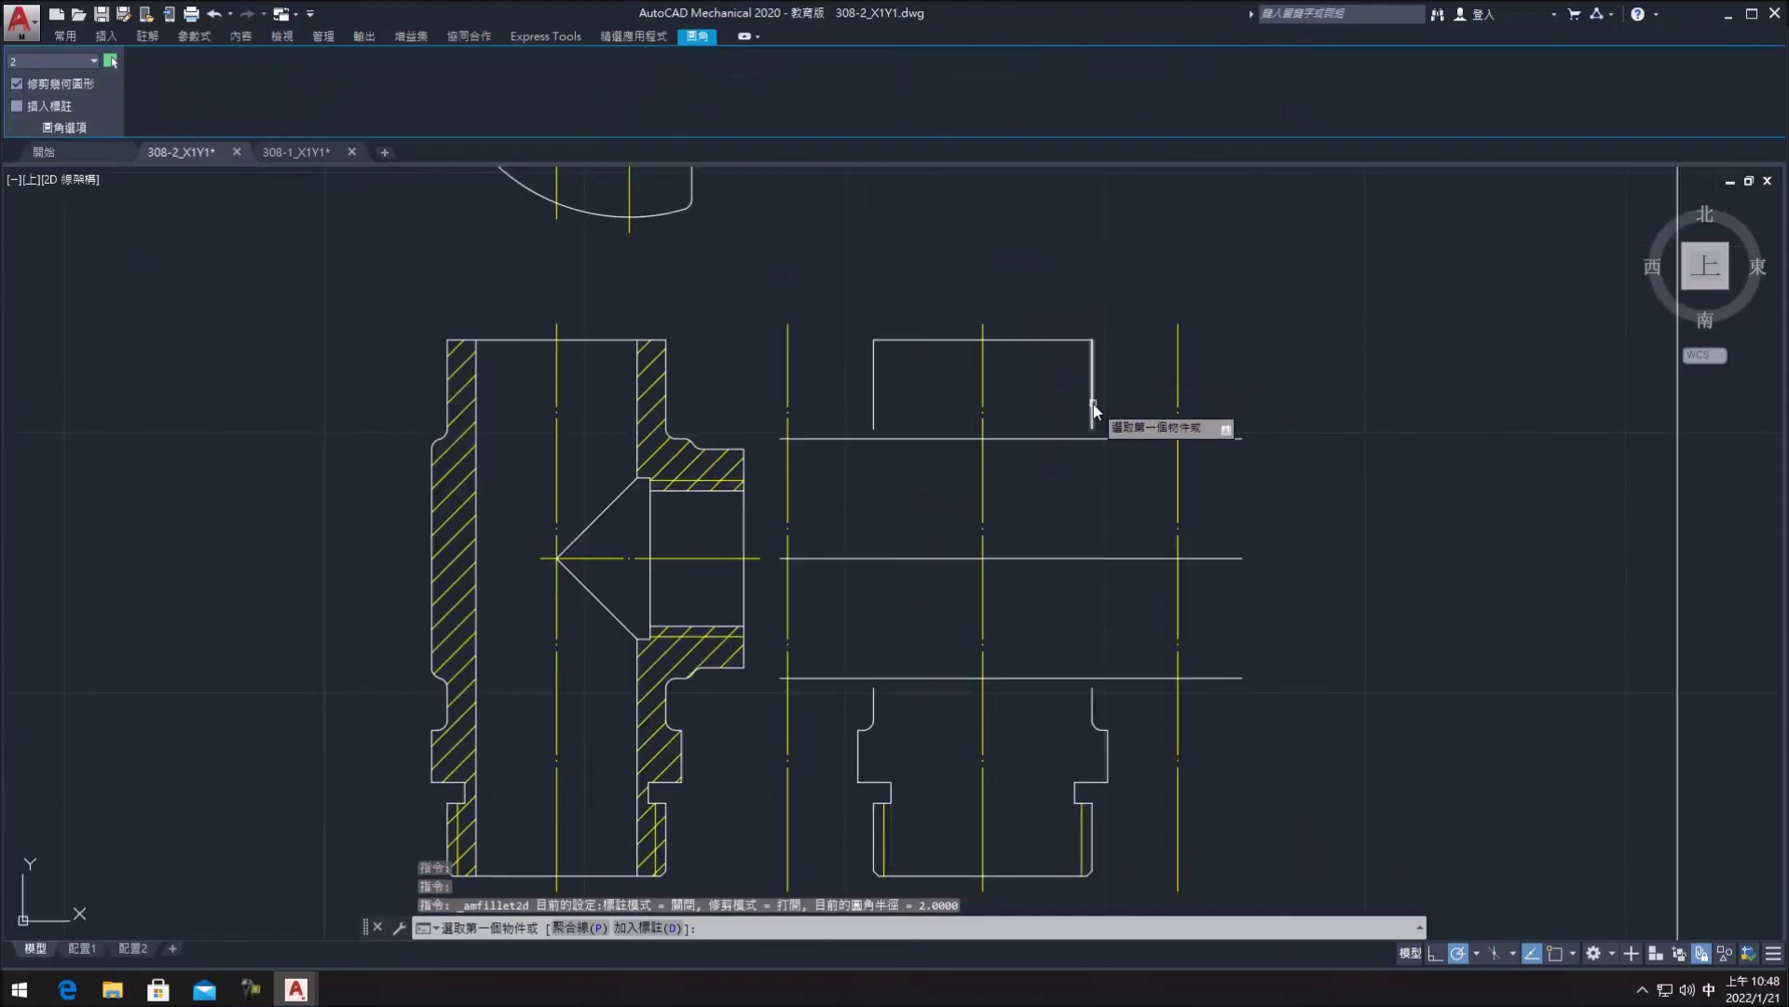
pyautogui.click(1093, 405)
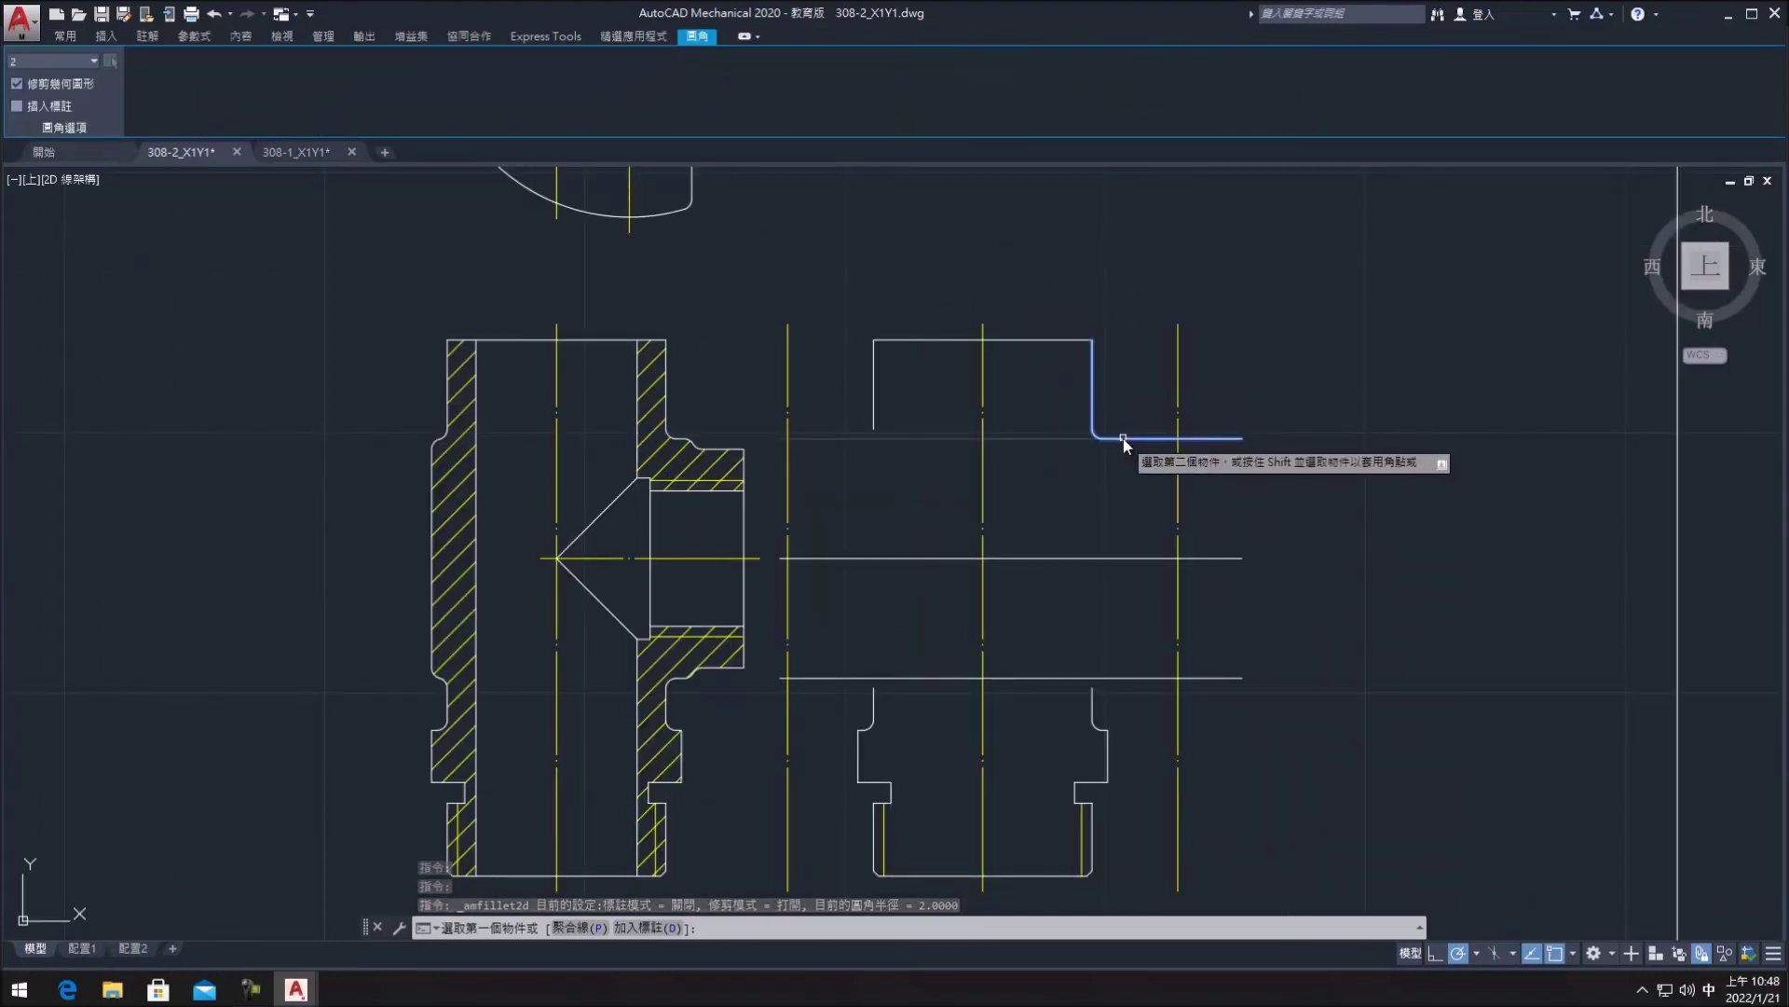
pyautogui.click(1122, 438)
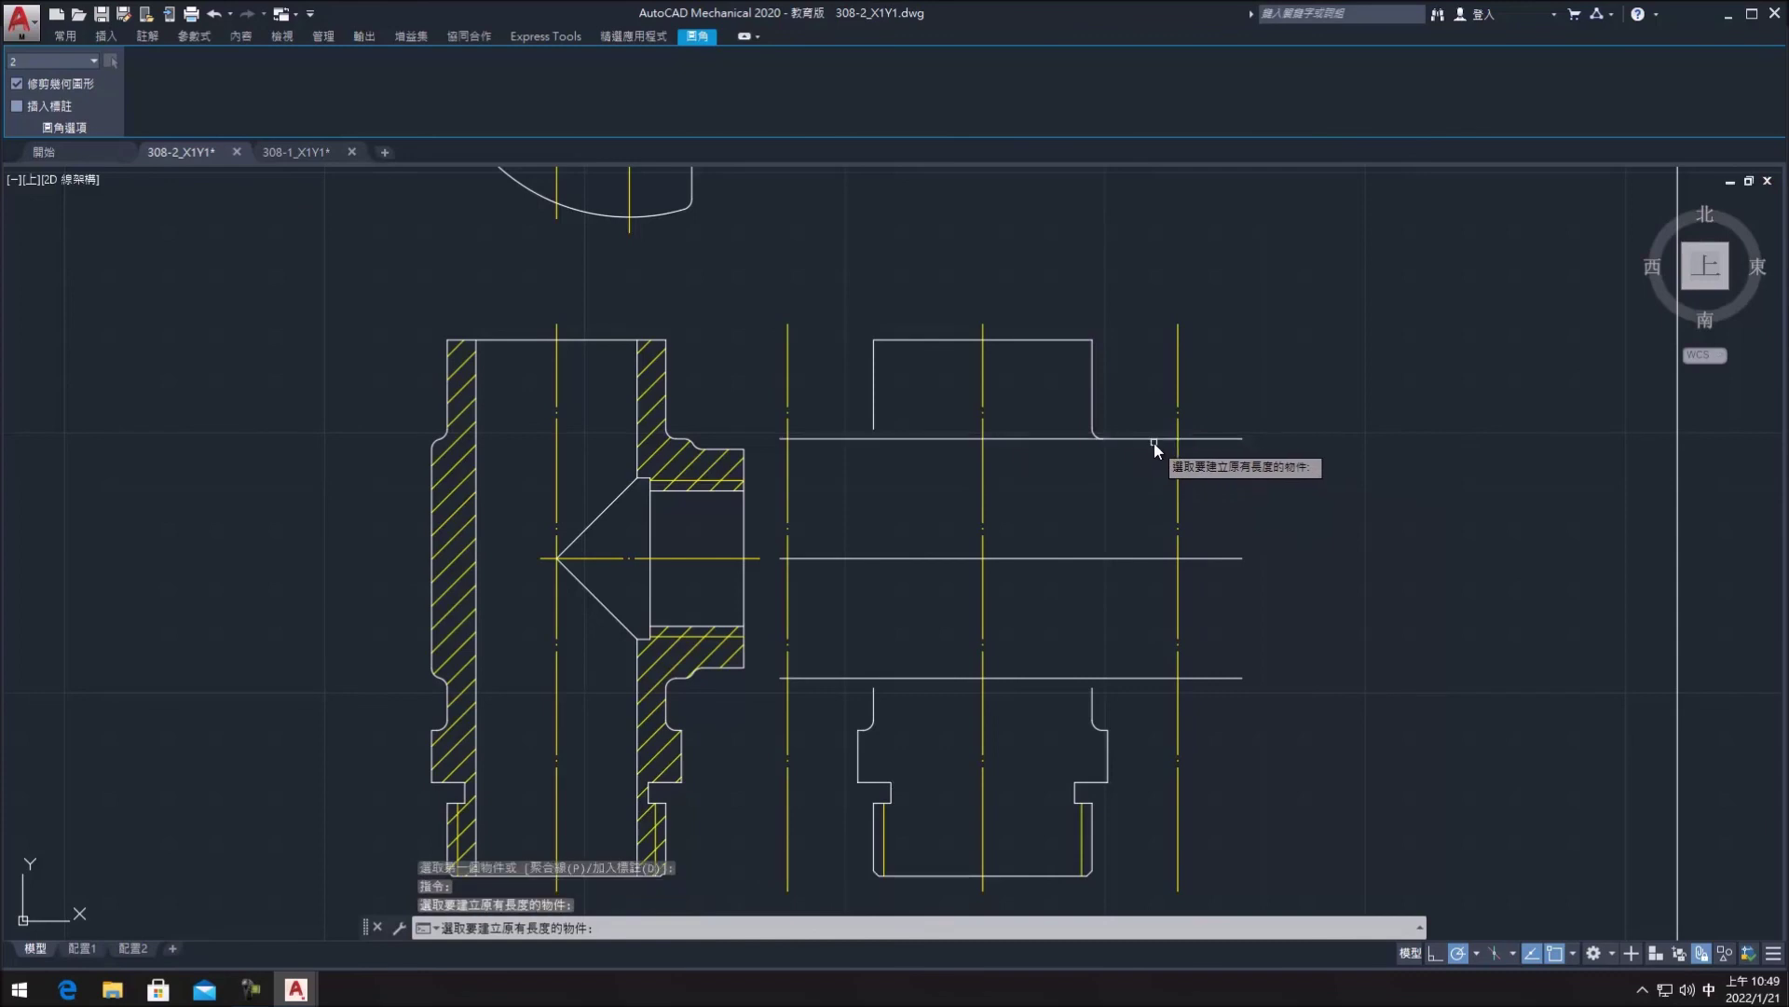
pyautogui.click(1155, 443)
pyautogui.click(1160, 445)
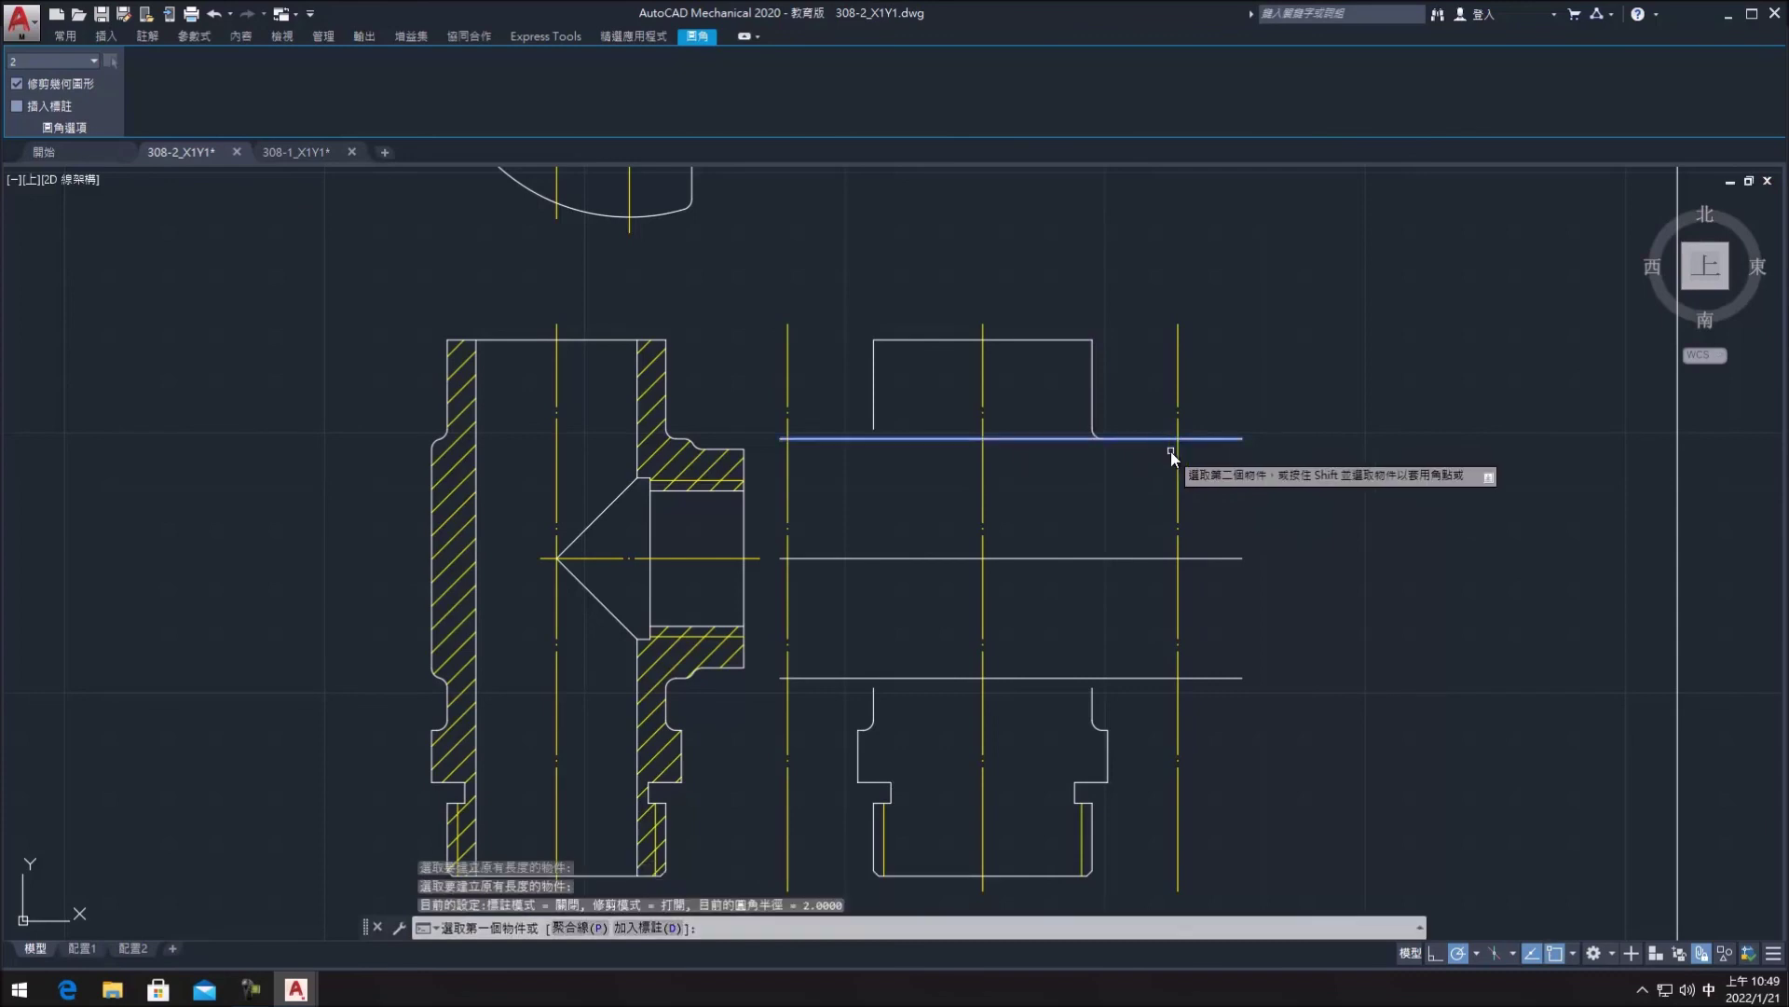
pyautogui.click(1177, 464)
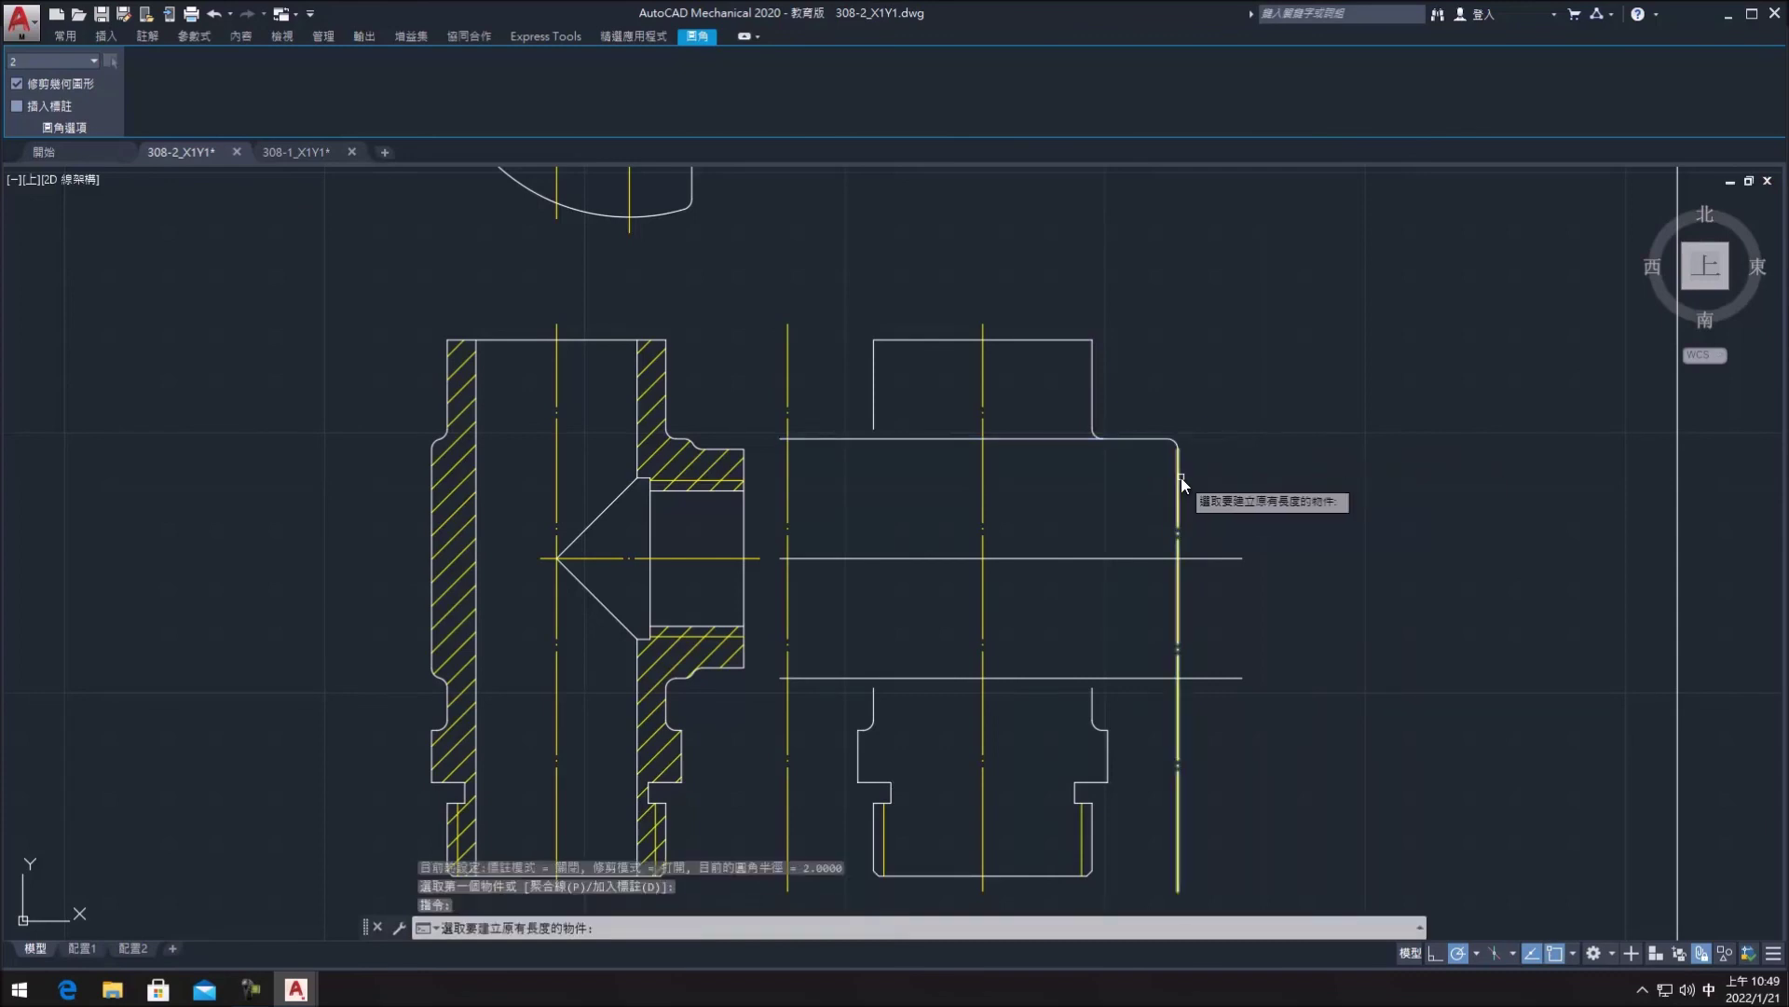
pyautogui.click(1176, 652)
pyautogui.click(1177, 658)
pyautogui.click(1161, 676)
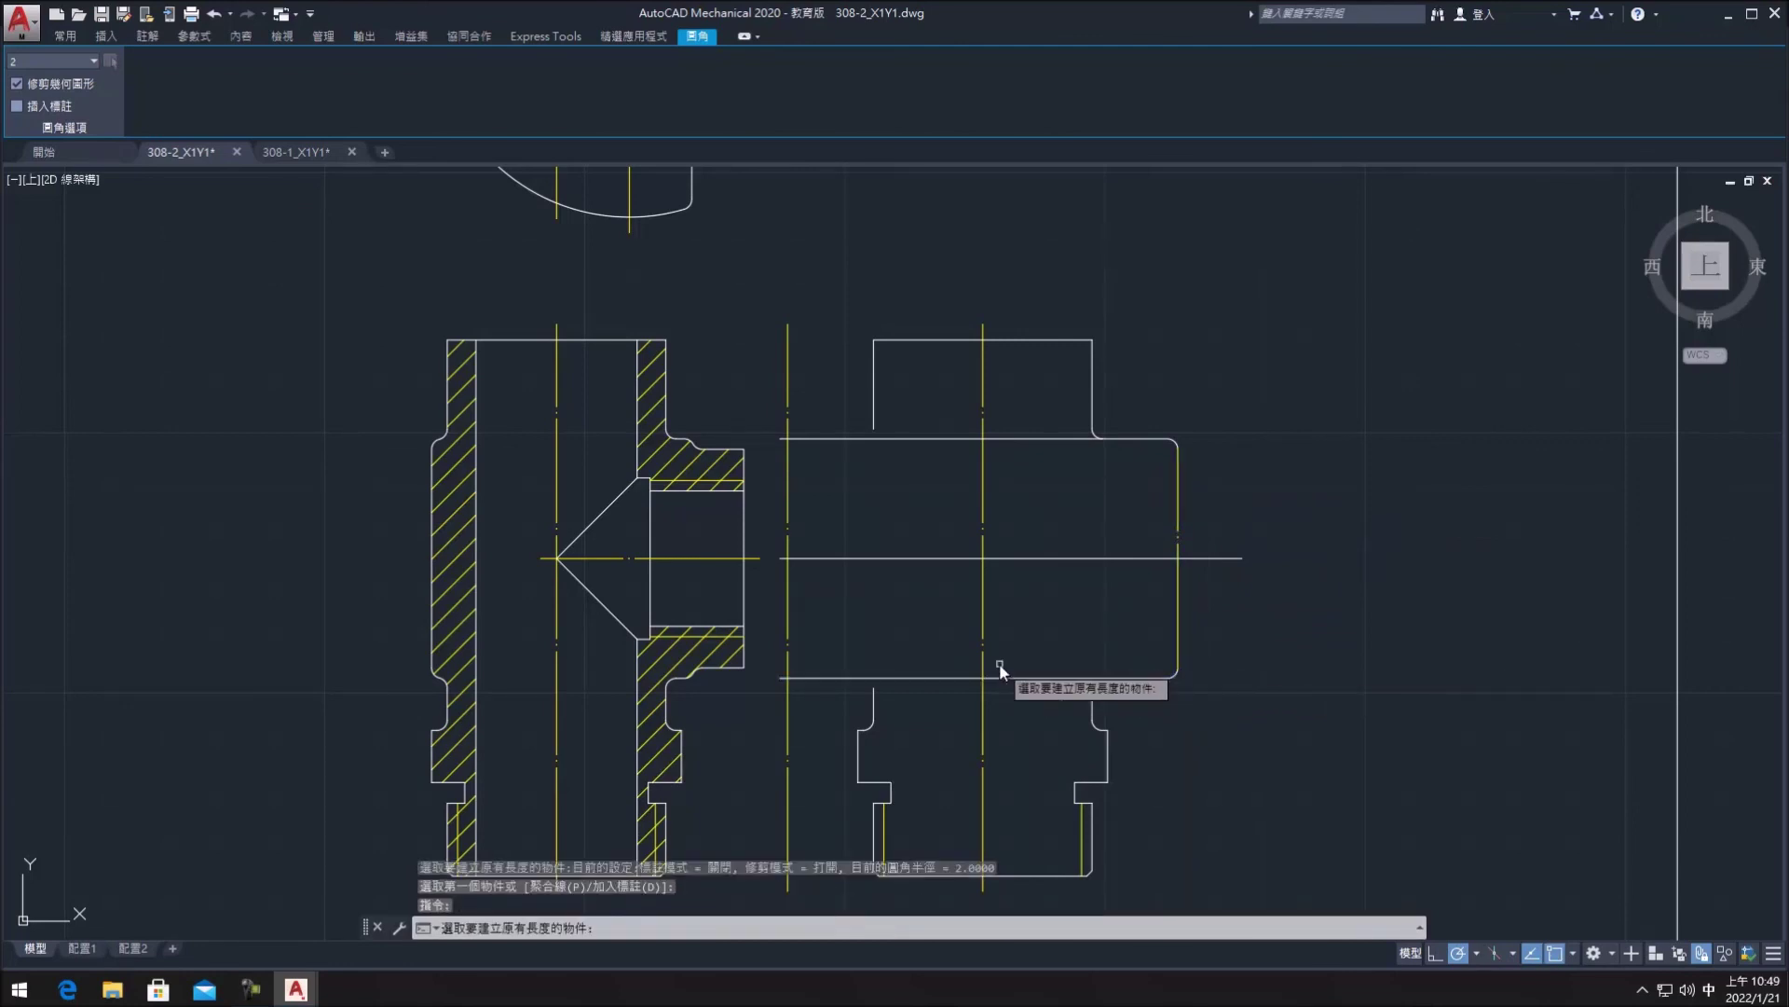
pyautogui.click(1092, 695)
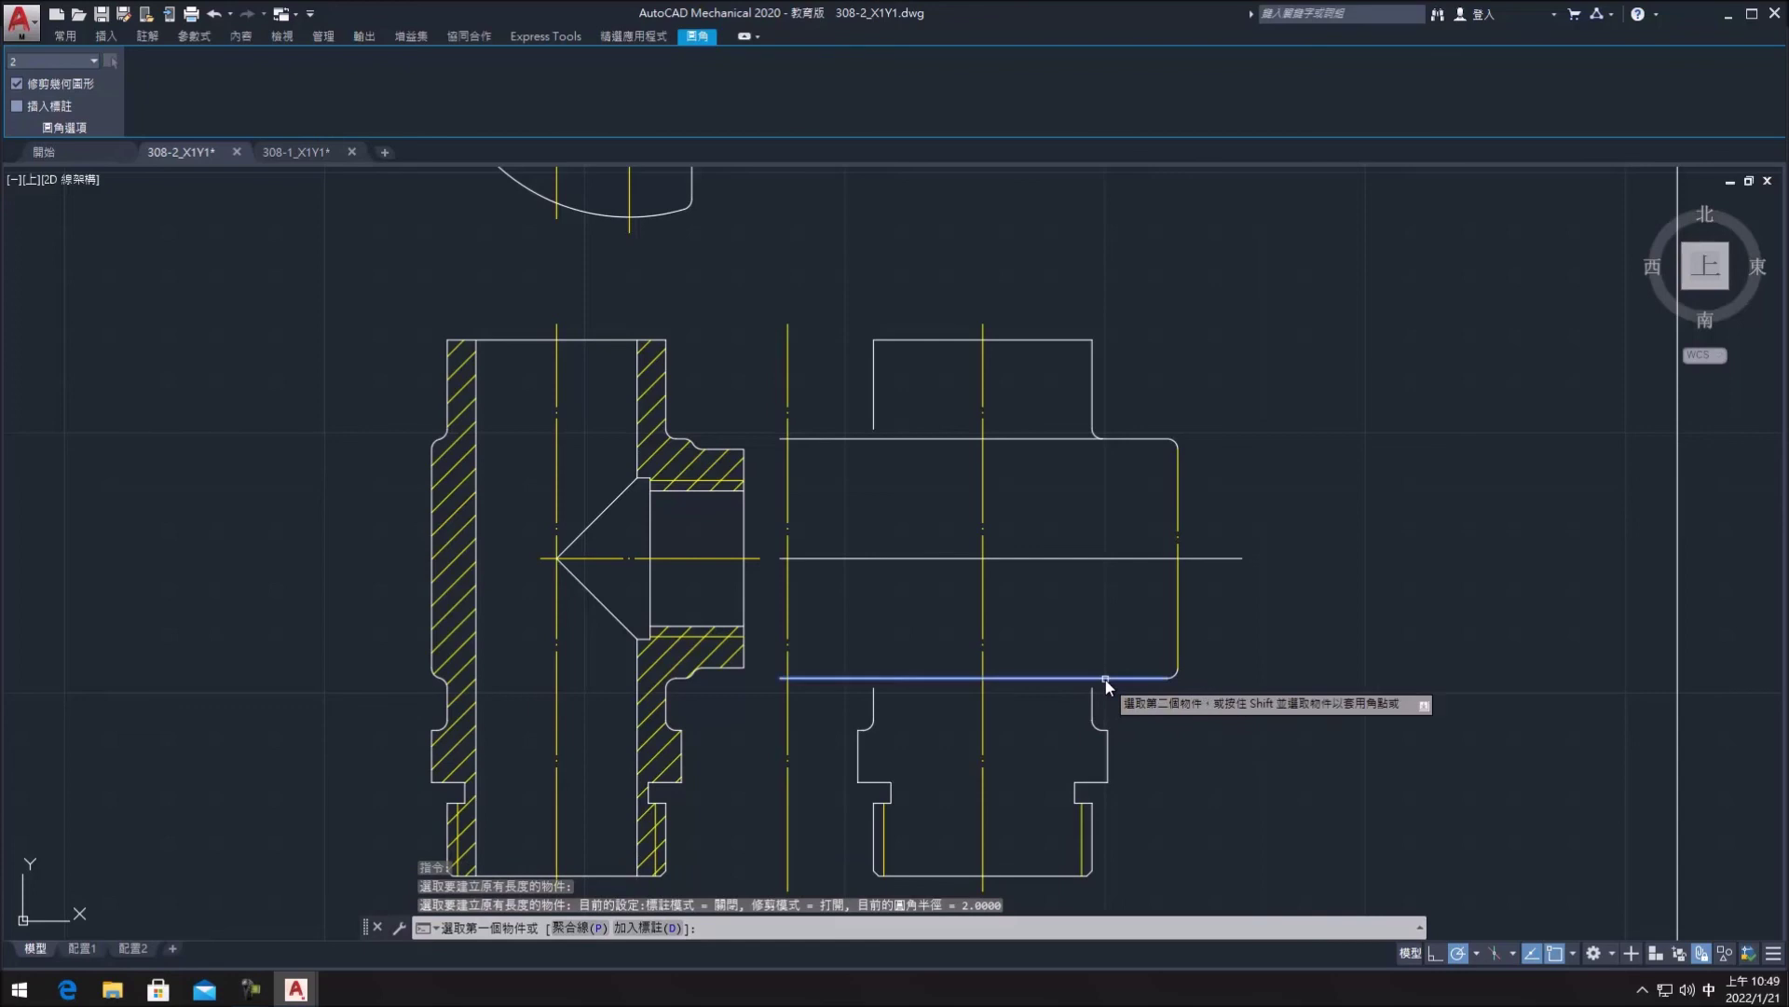
# - Fillet the bottom, lower-left, upper-left and boss-junction corners at radius 2
pyautogui.click(1093, 705)
pyautogui.click(1106, 680)
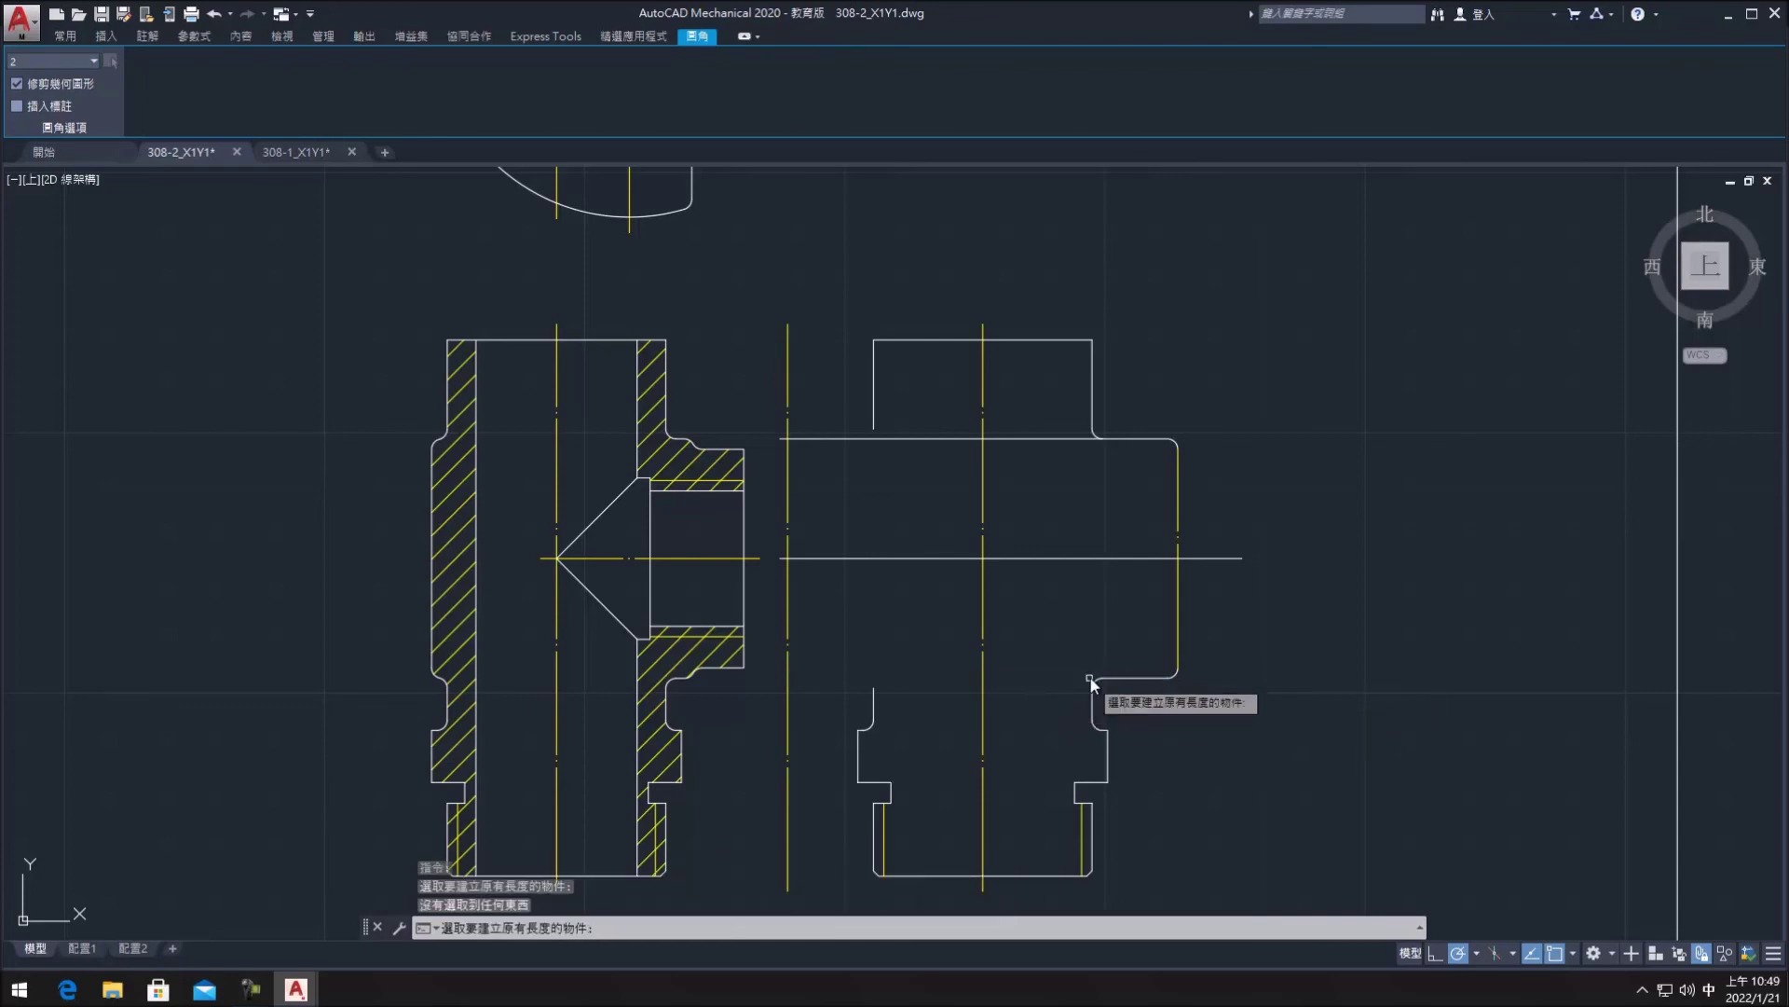
pyautogui.click(1122, 677)
pyautogui.click(873, 704)
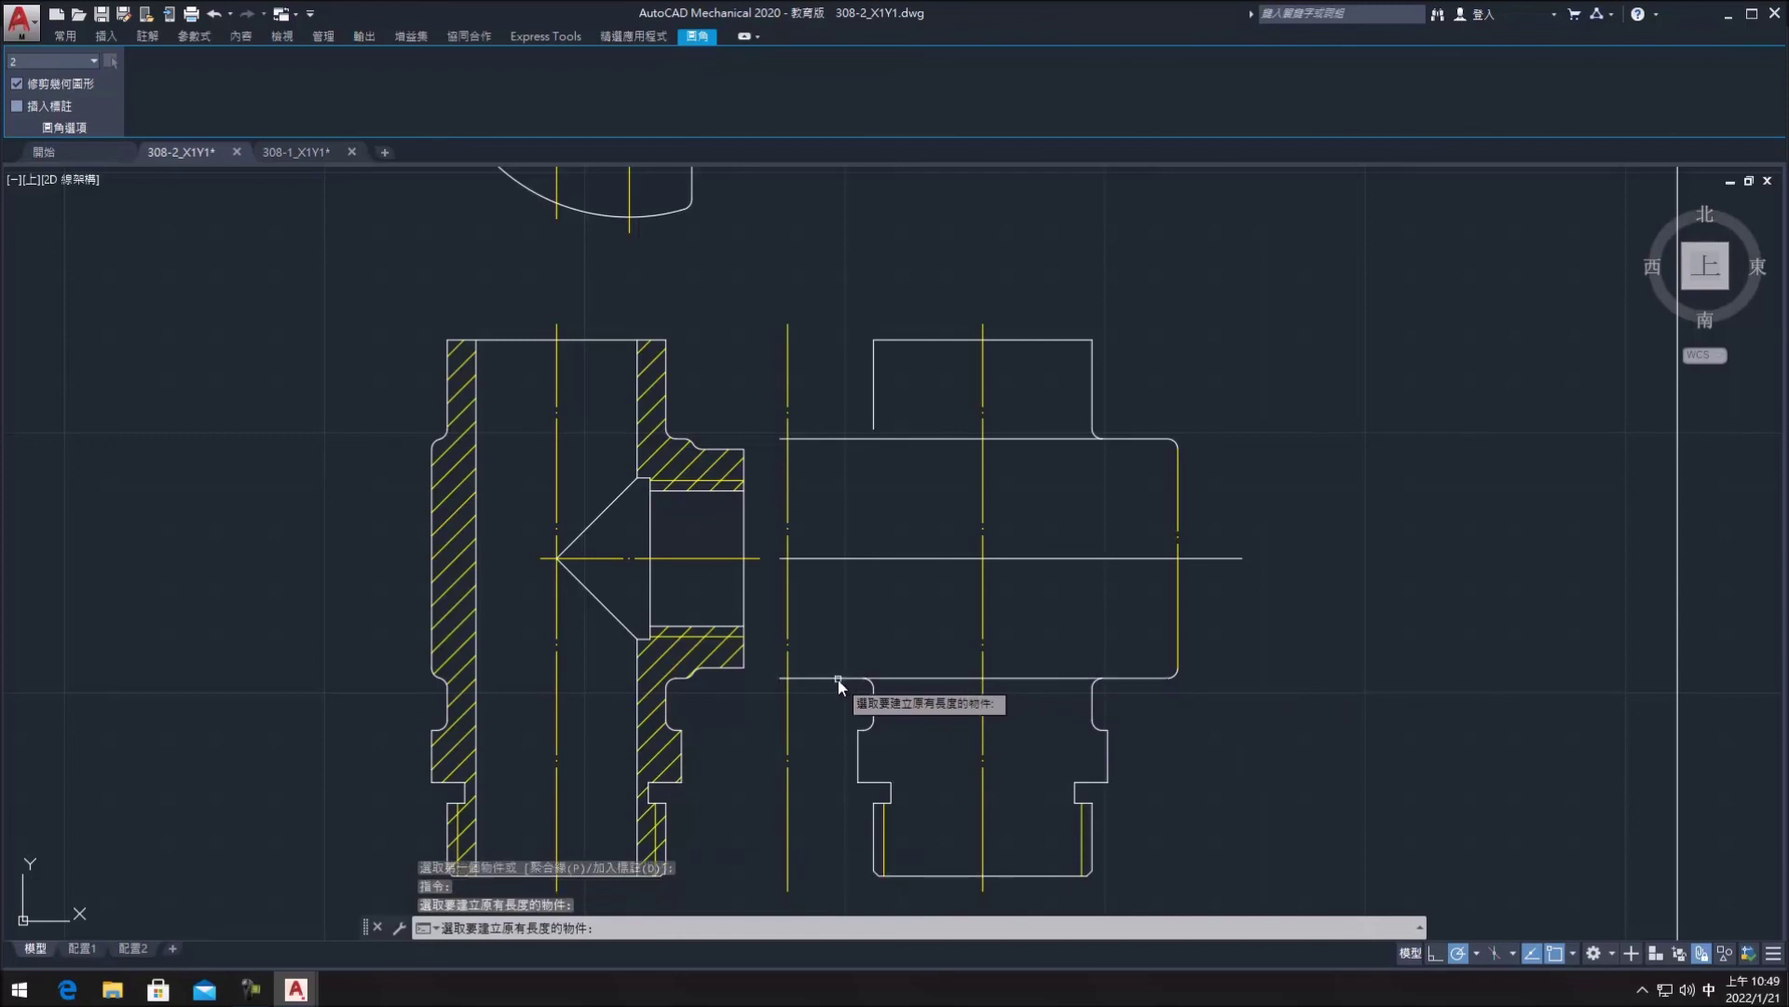
pyautogui.click(837, 680)
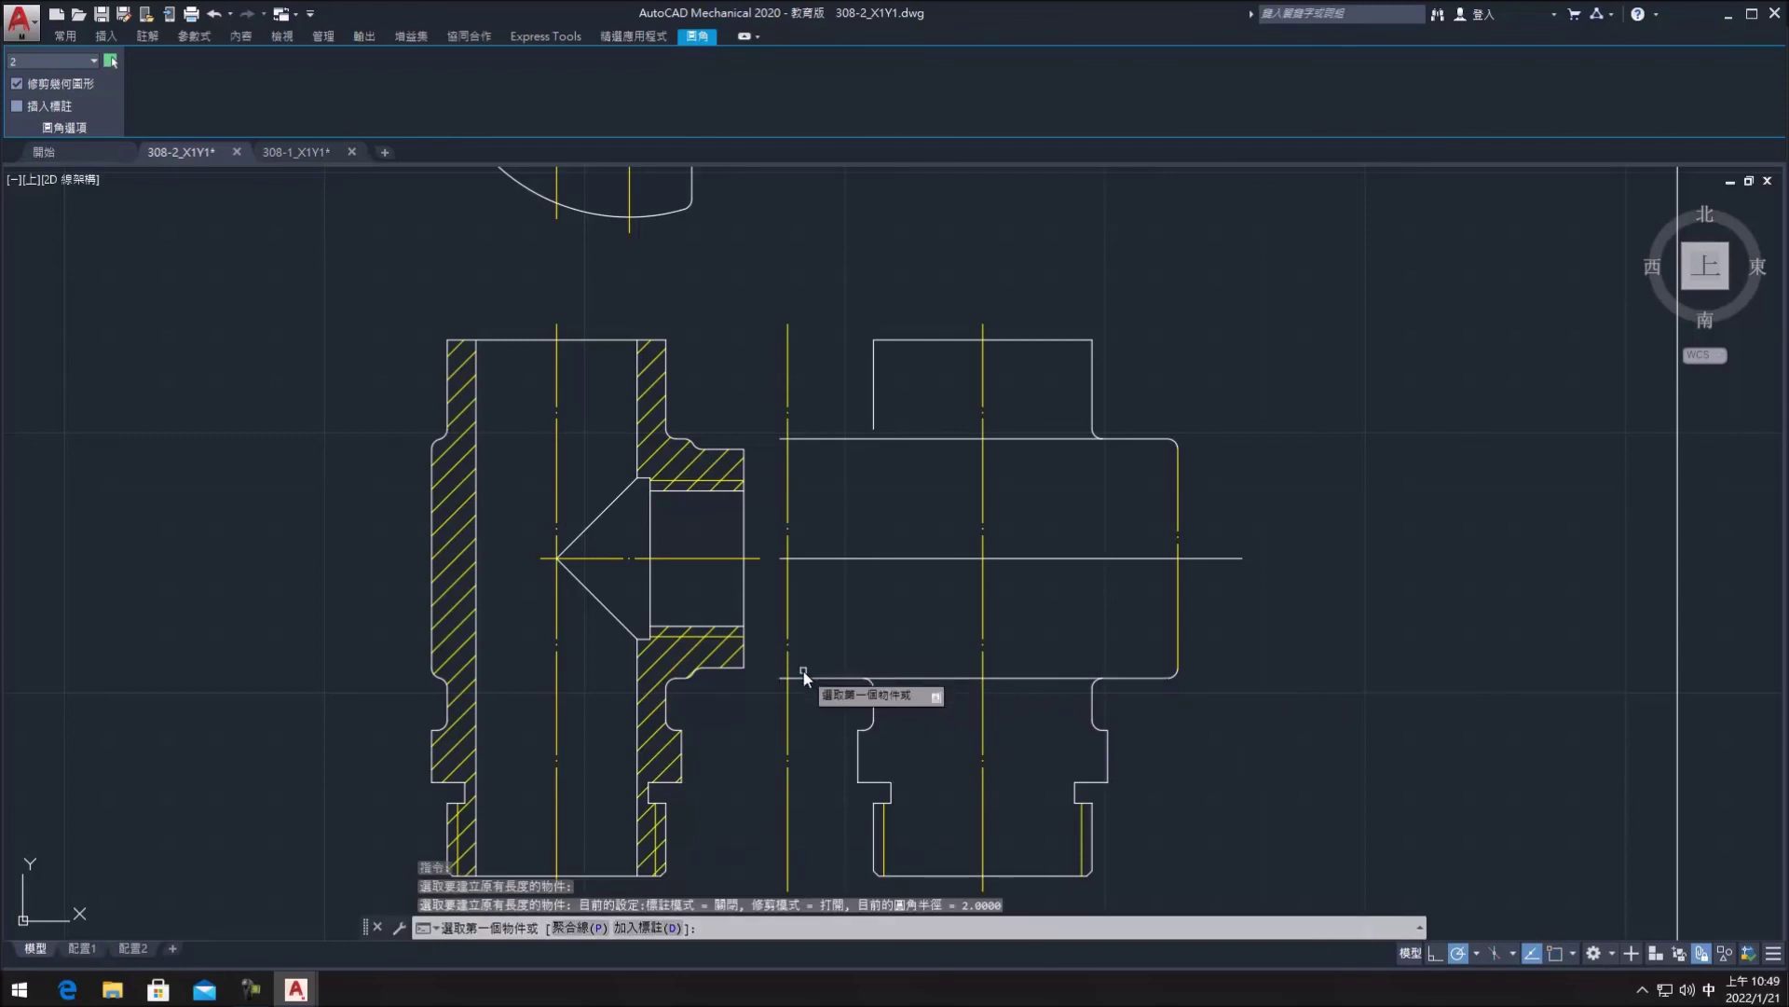
pyautogui.click(790, 457)
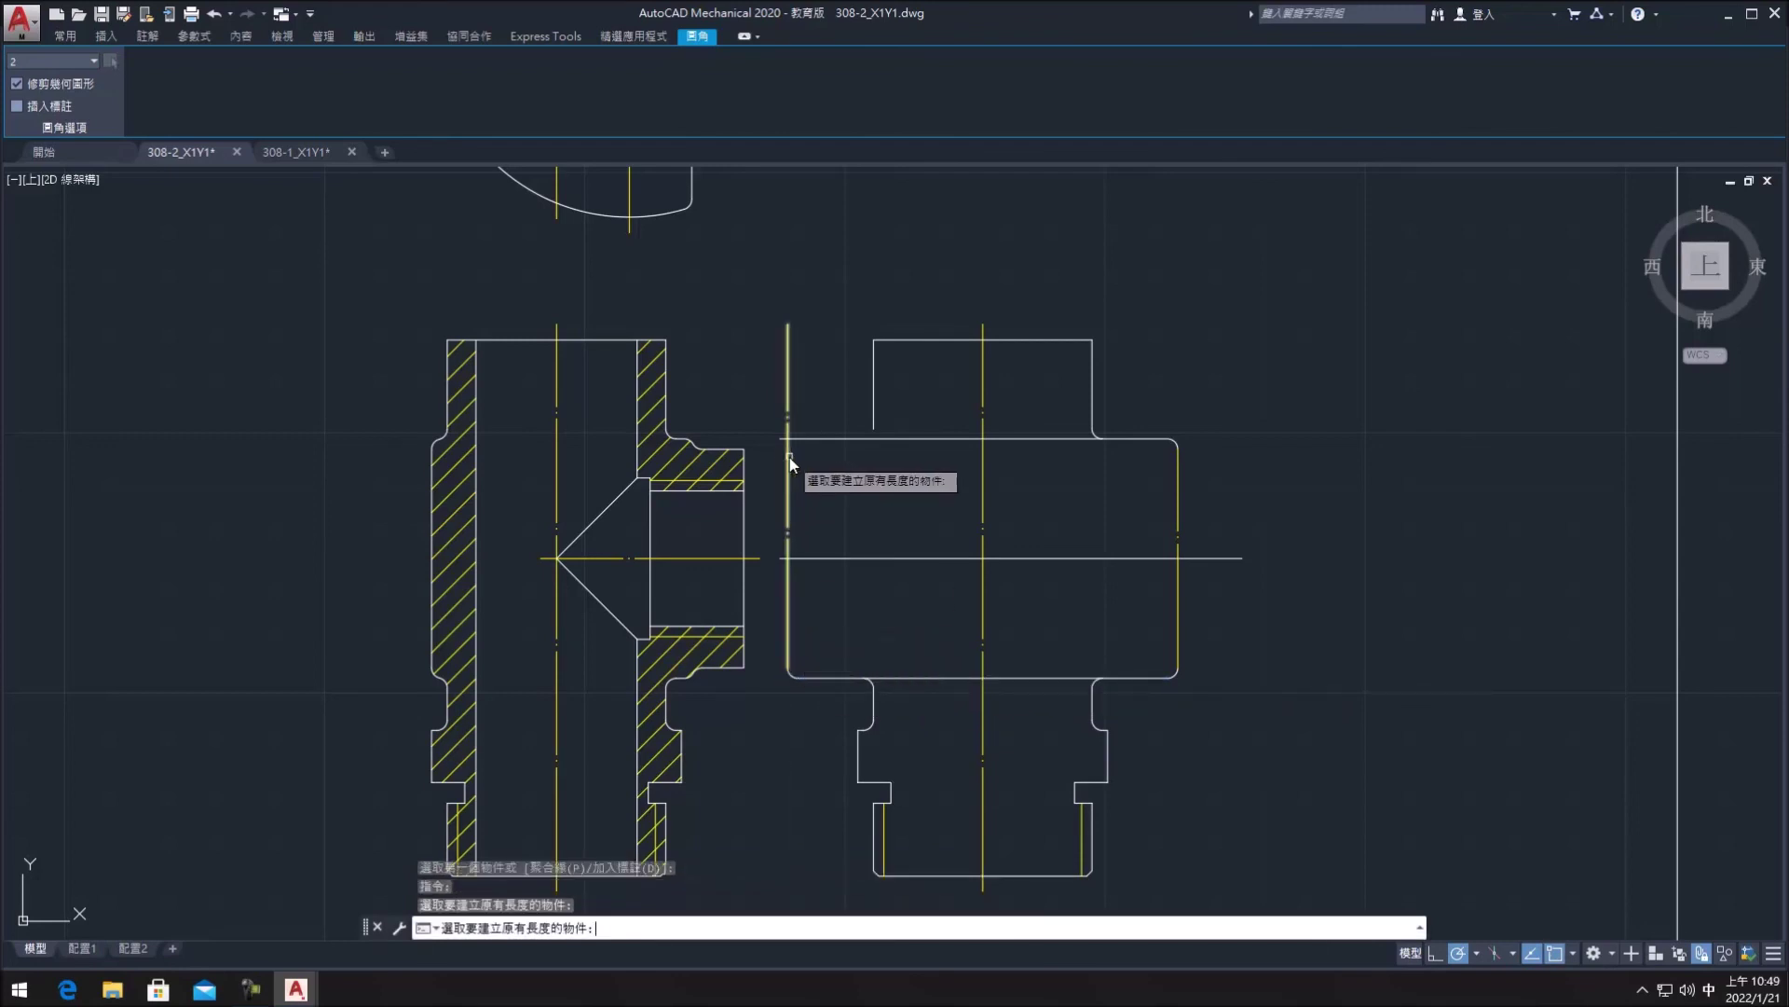
pyautogui.click(789, 457)
pyautogui.click(790, 456)
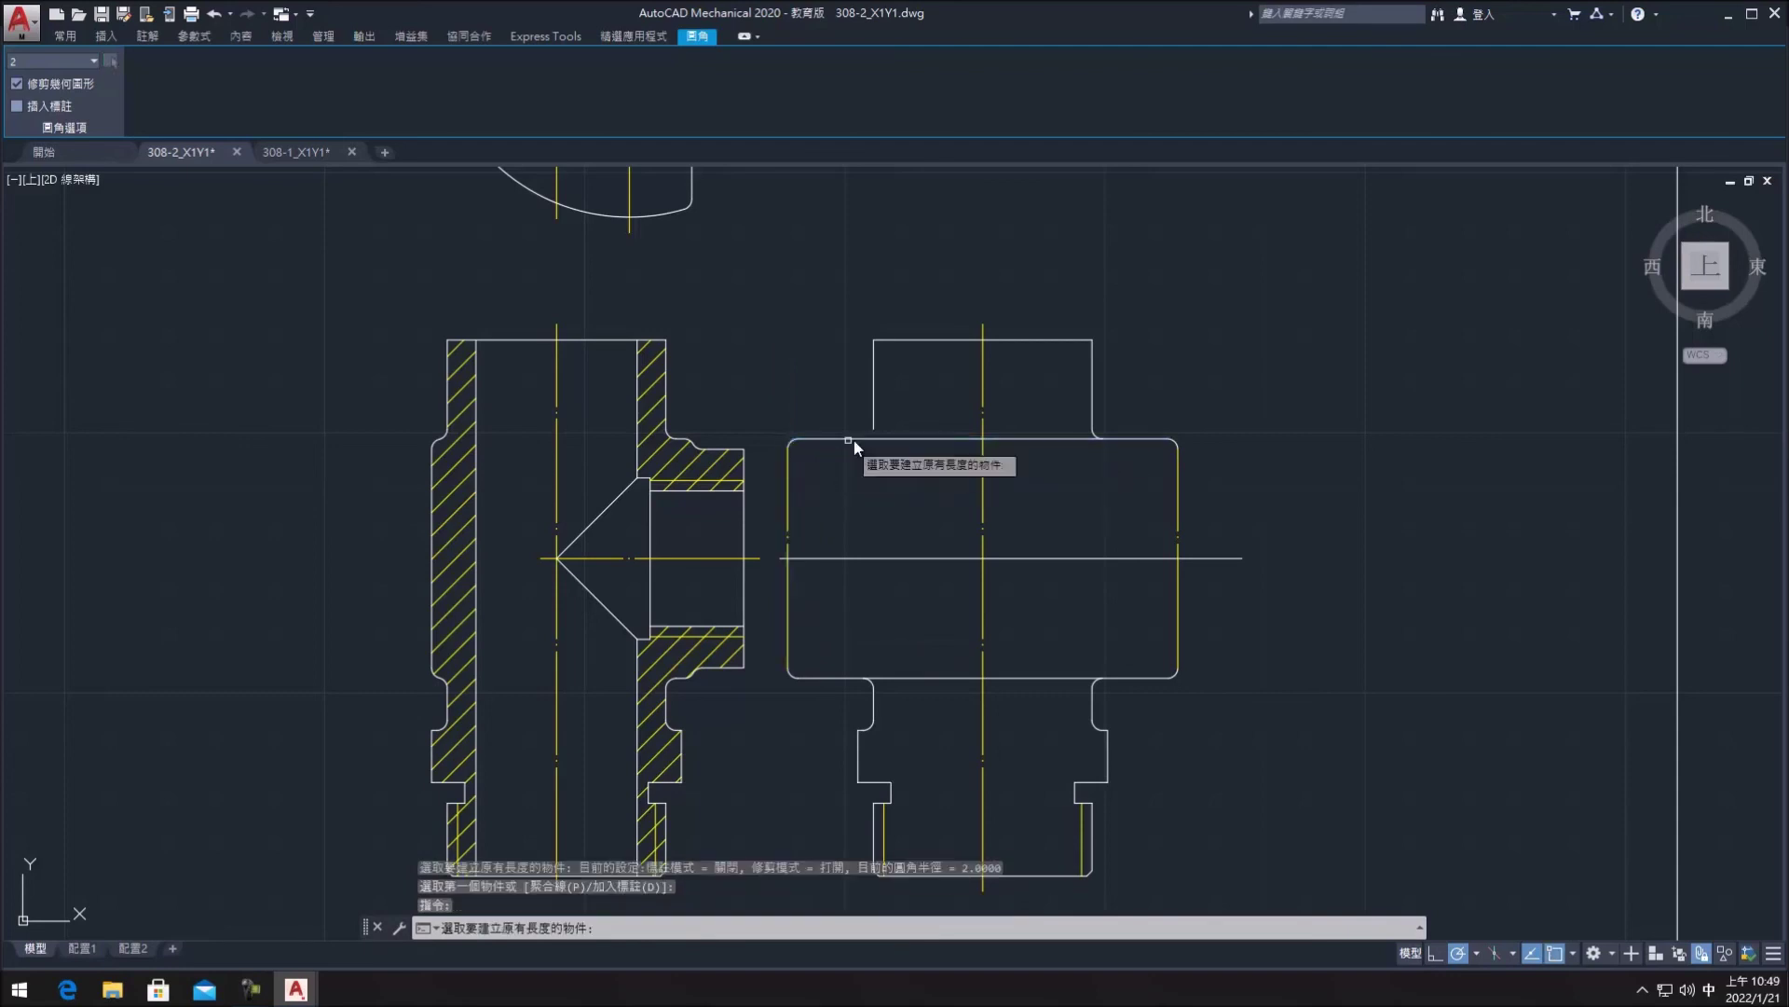
pyautogui.click(873, 414)
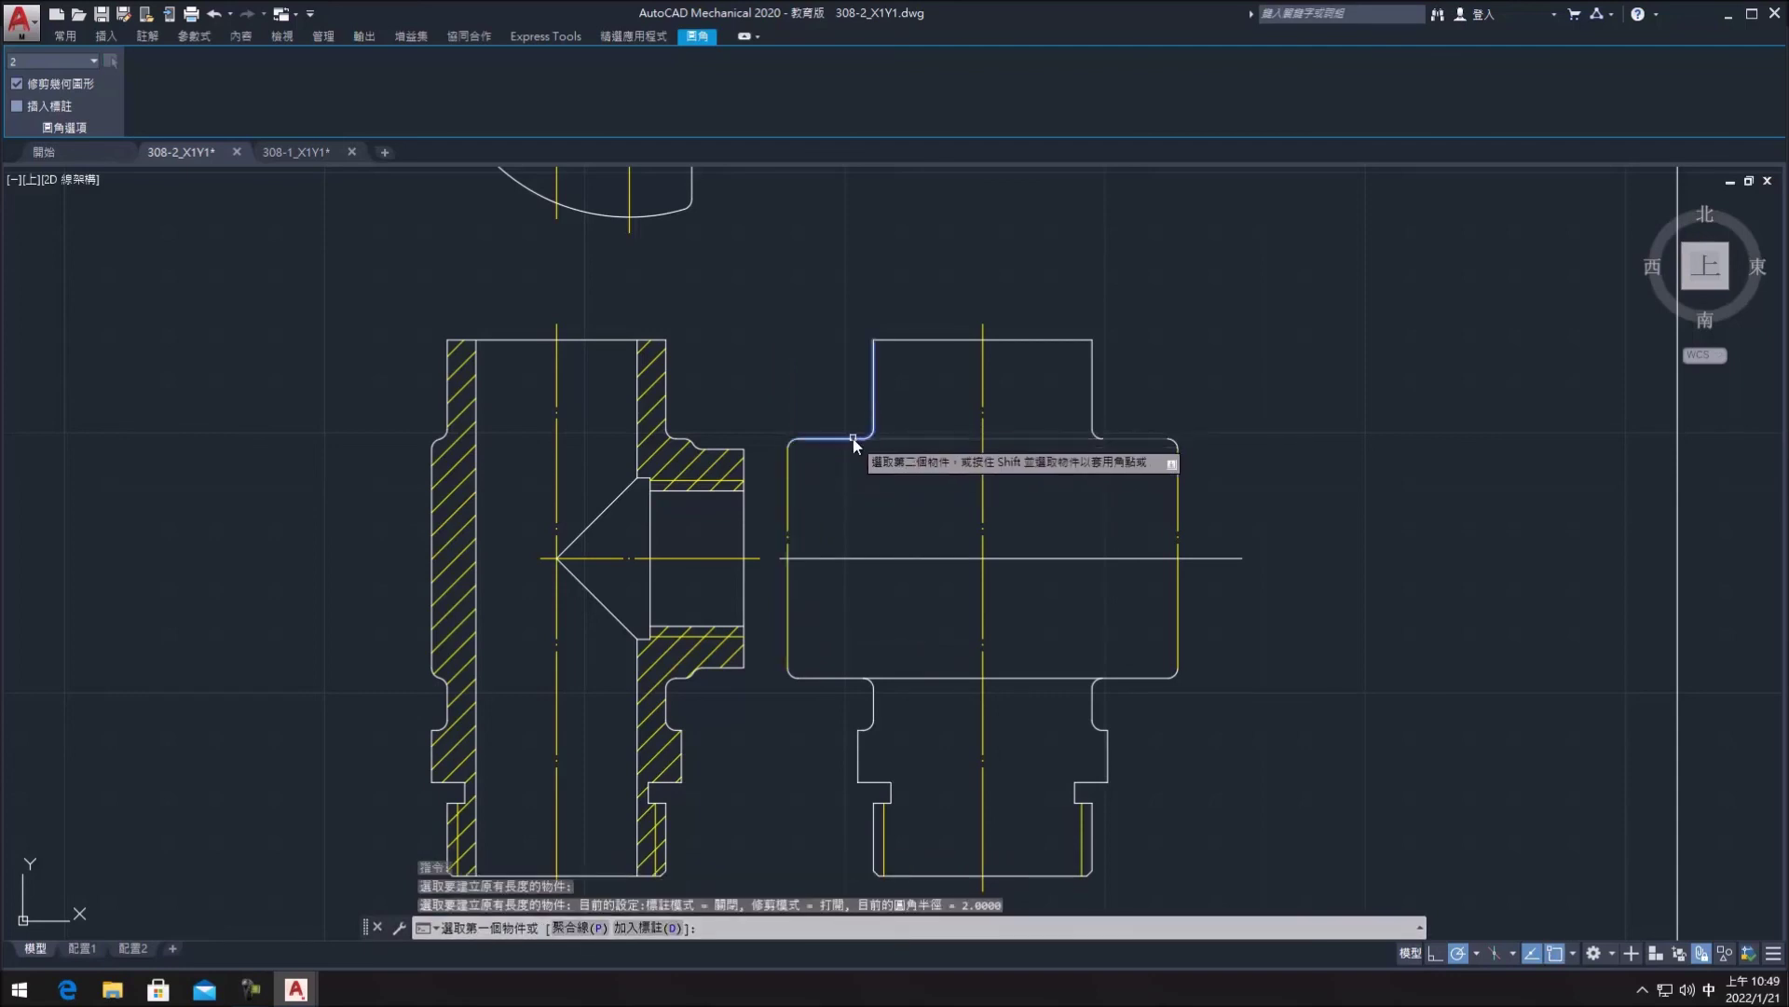
pyautogui.press('Escape')
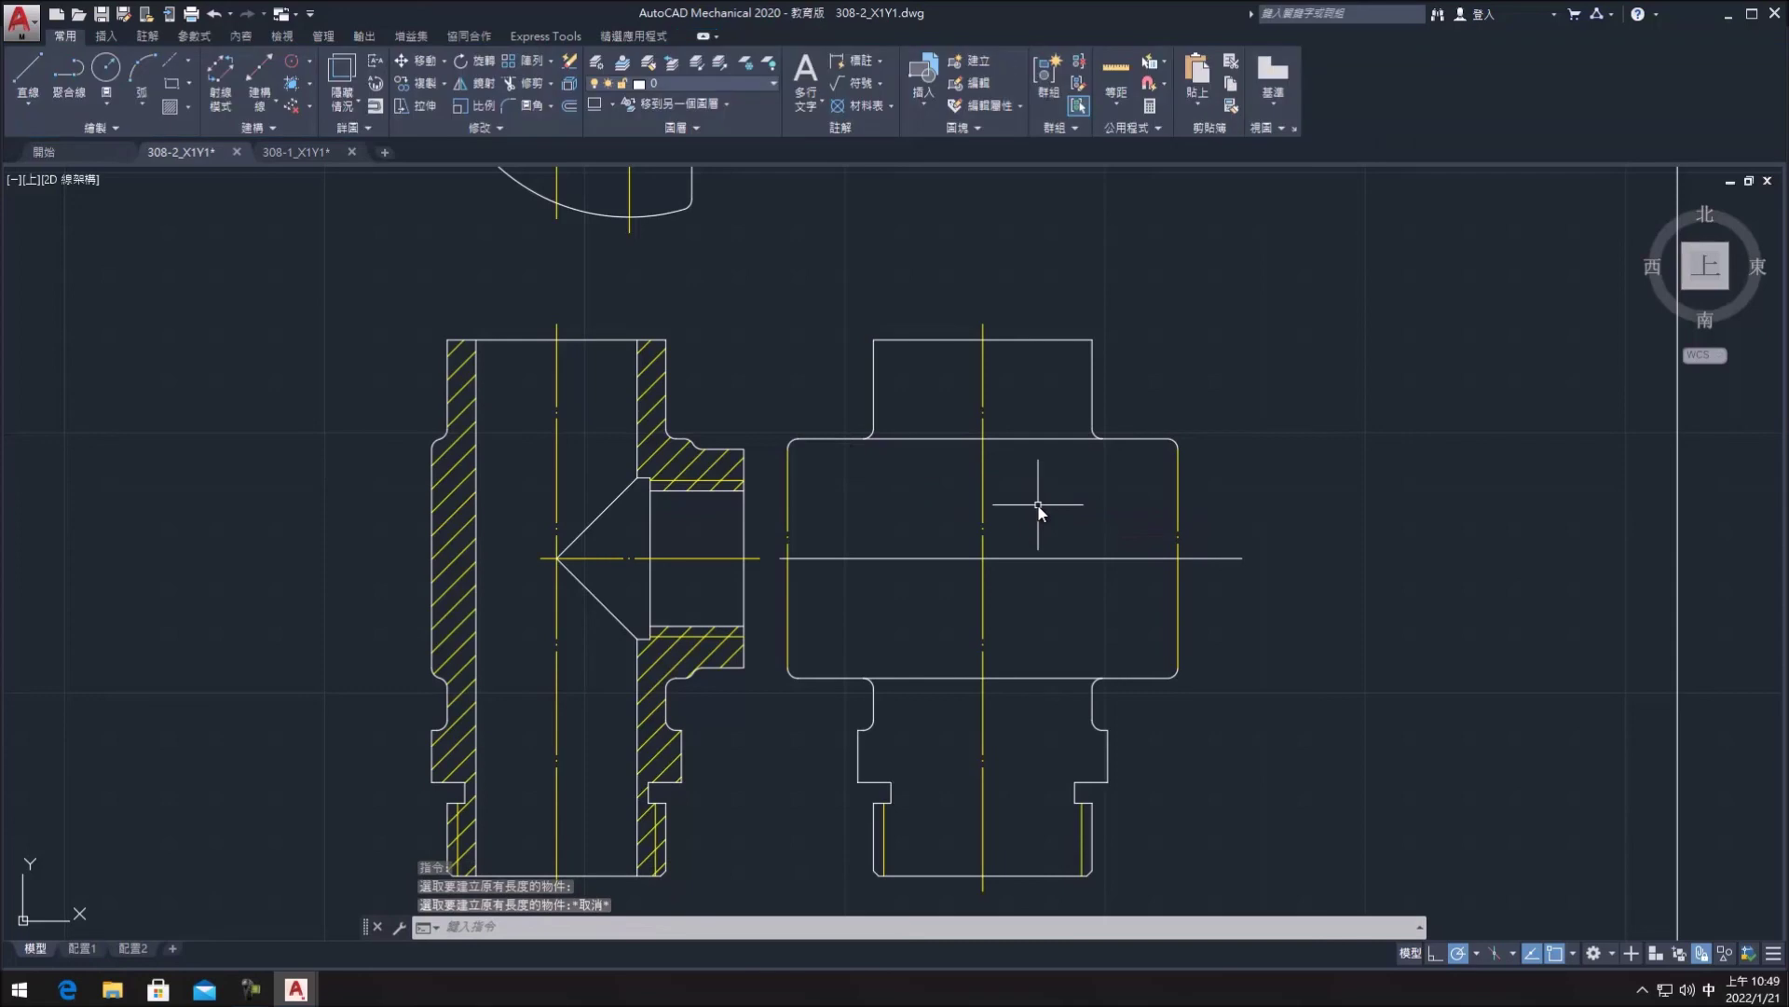
# - Move the side view's yellow edge lines onto layer 0
pyautogui.scroll(-2, 1039, 508)
pyautogui.scroll(-1, 1040, 522)
pyautogui.click(1074, 550)
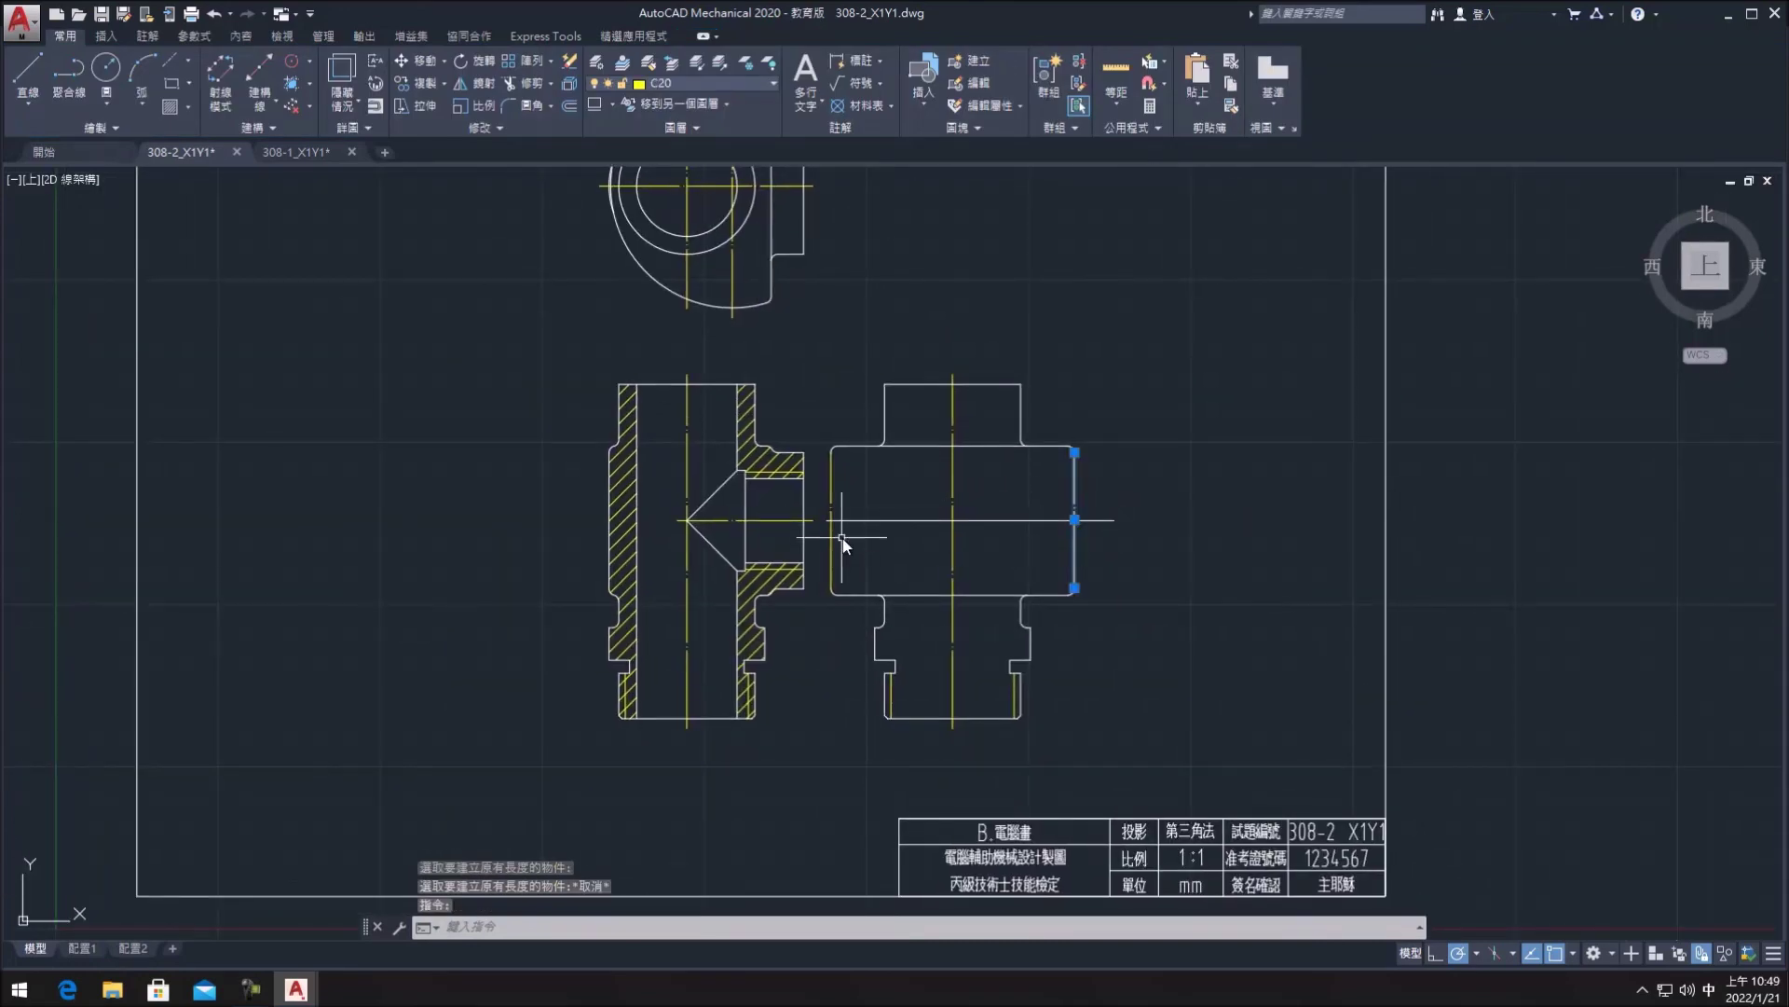
pyautogui.click(707, 84)
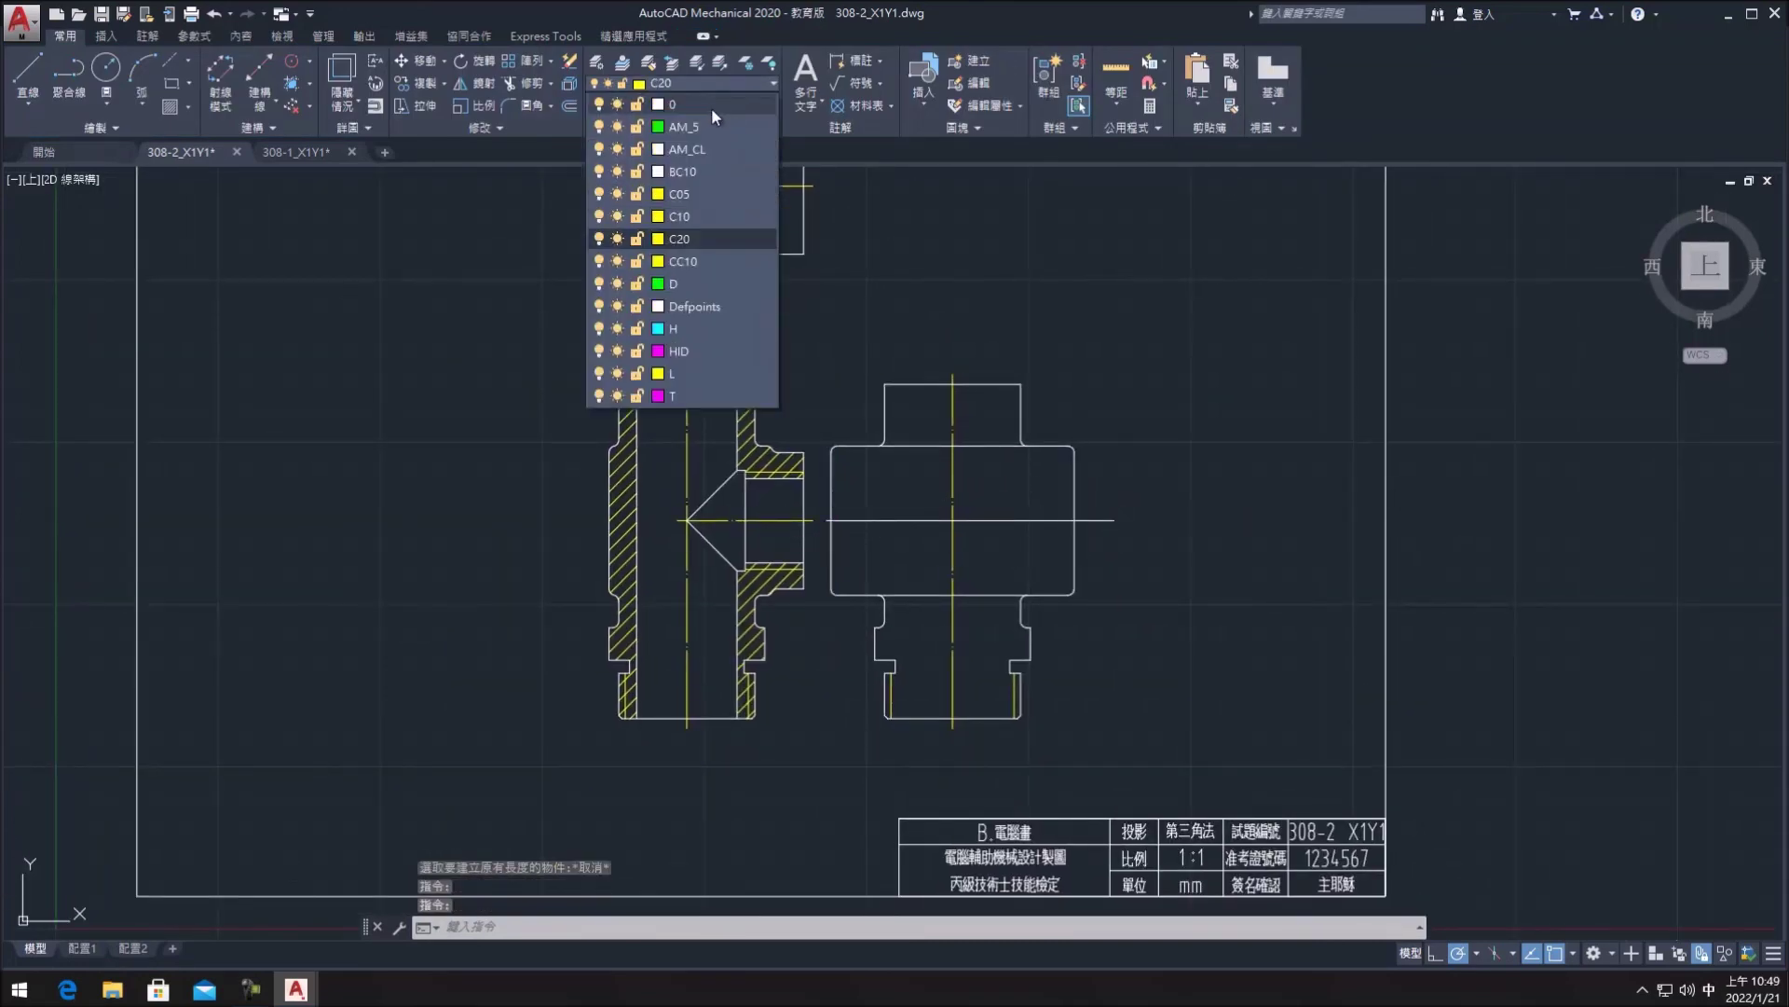
pyautogui.press('Escape')
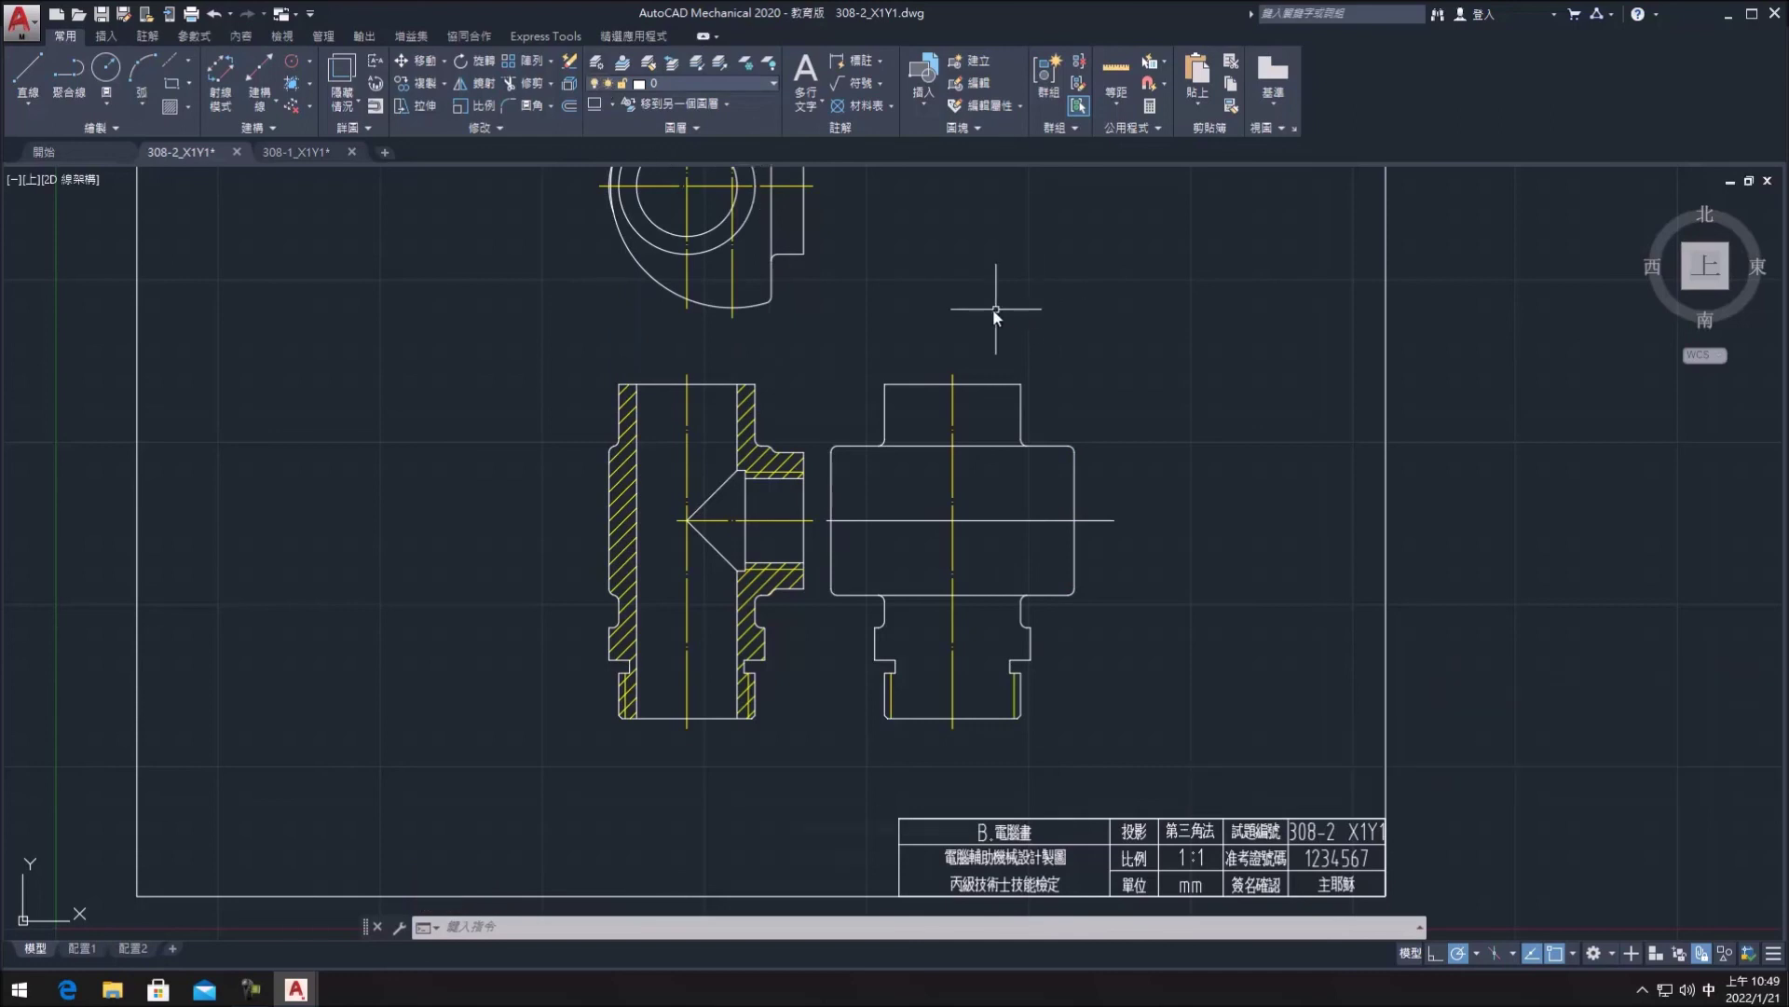
# - Start a trim and cancel it, then toggle the grid off and on with F7
pyautogui.click(545, 90)
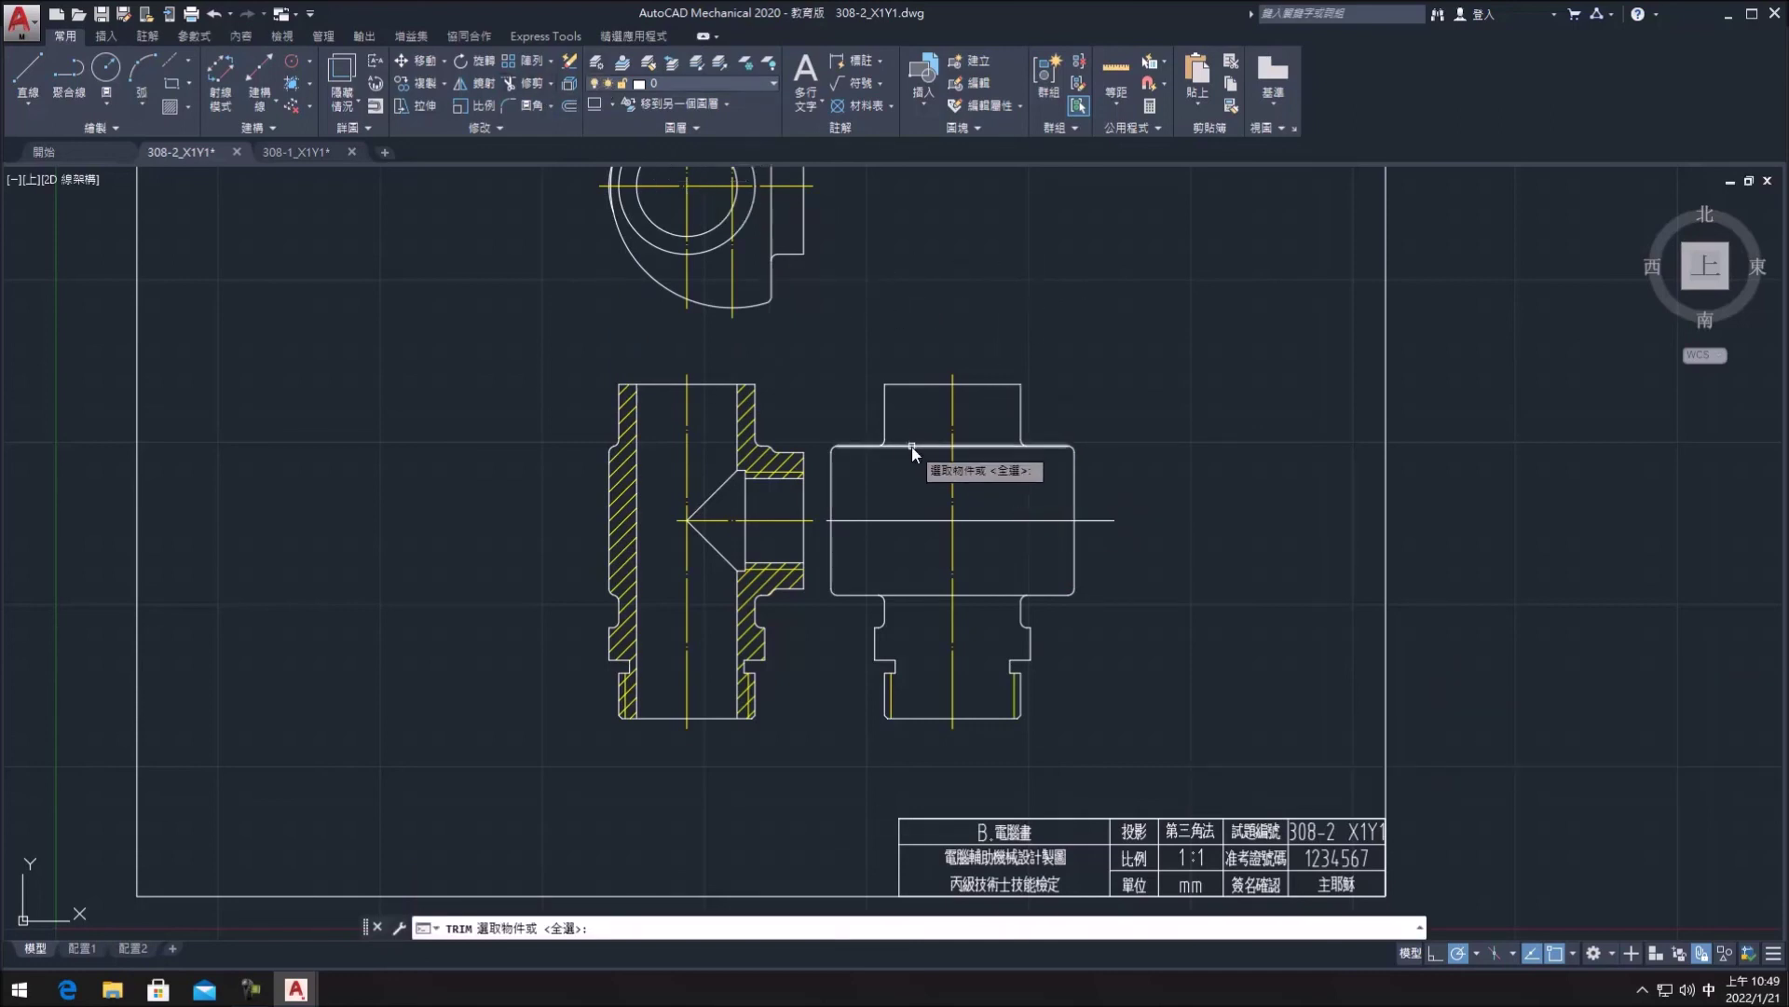
pyautogui.press('Return')
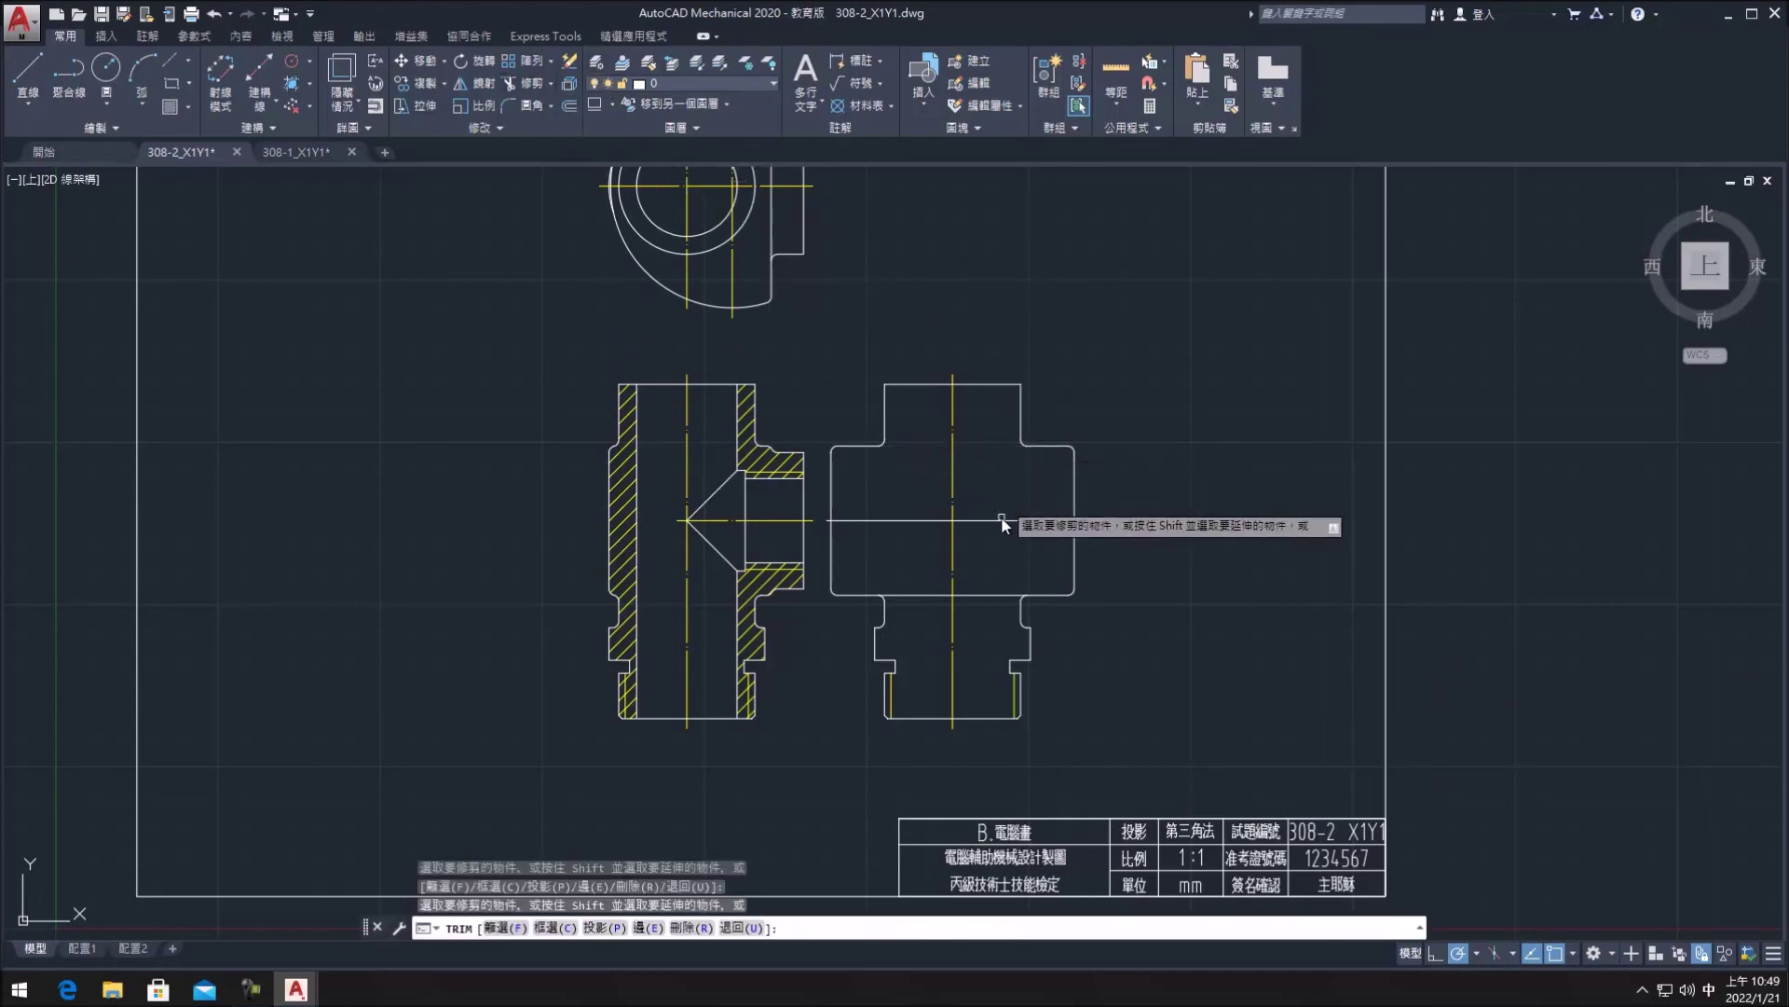
pyautogui.click(992, 589)
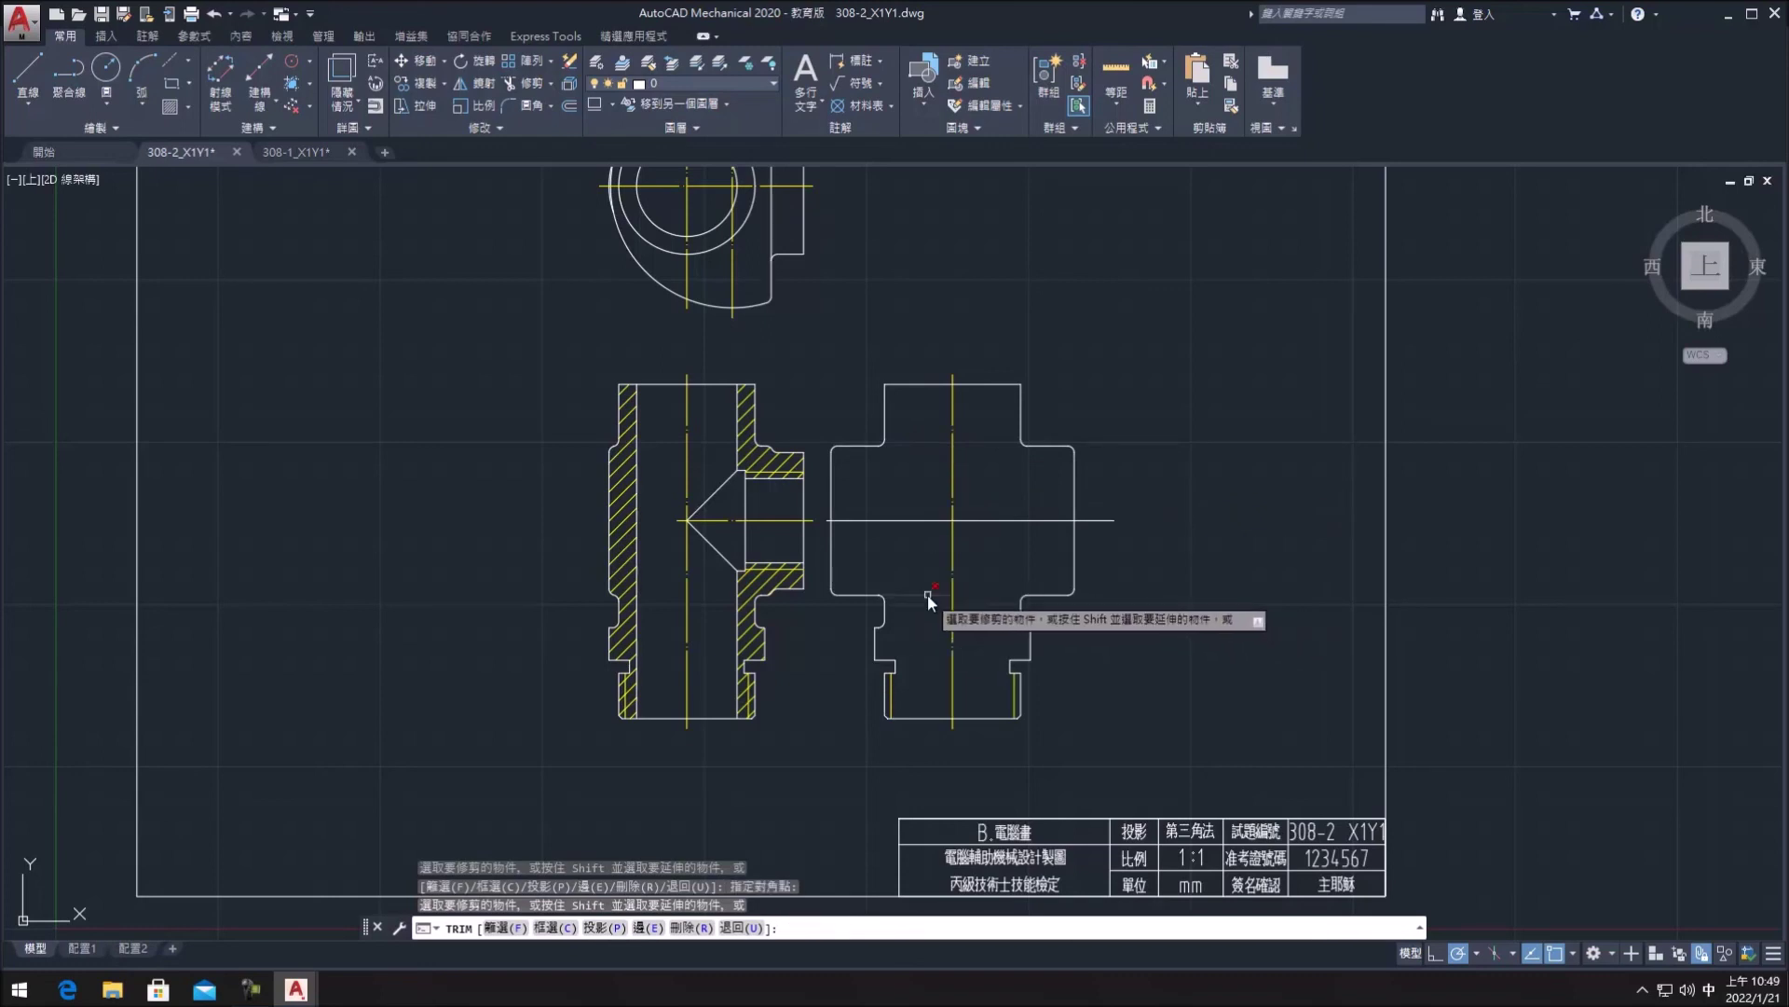
pyautogui.press('Escape')
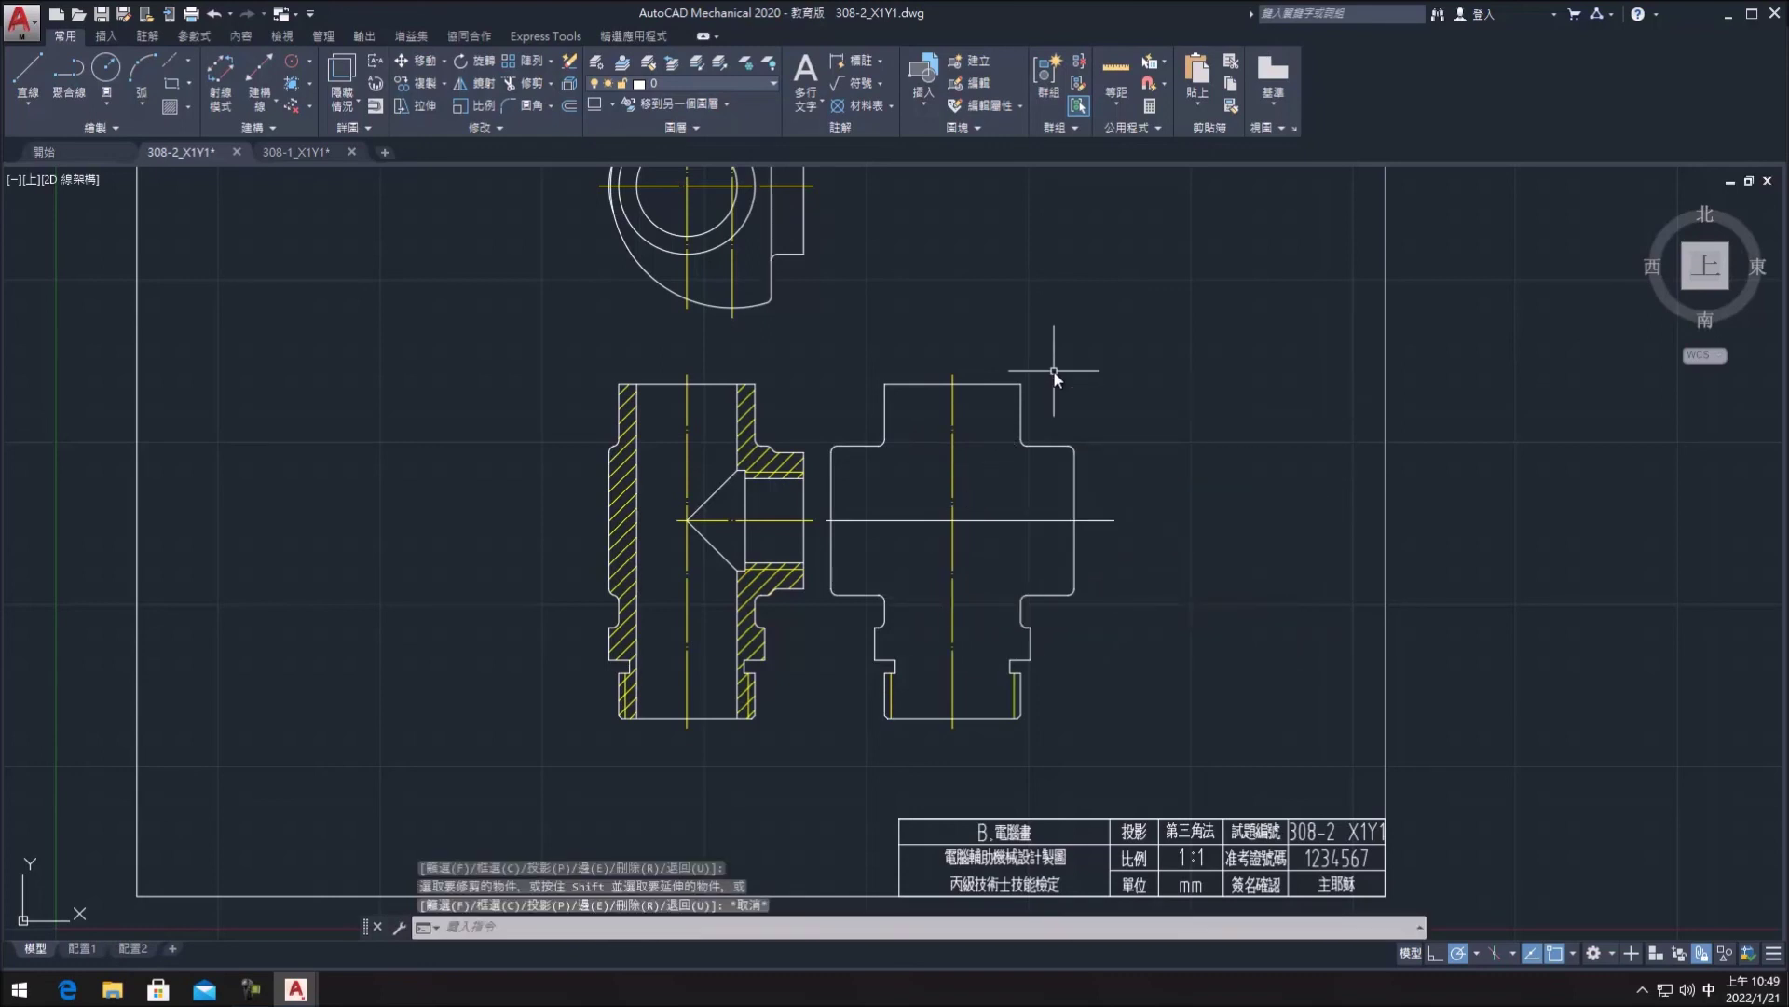
pyautogui.press('F7')
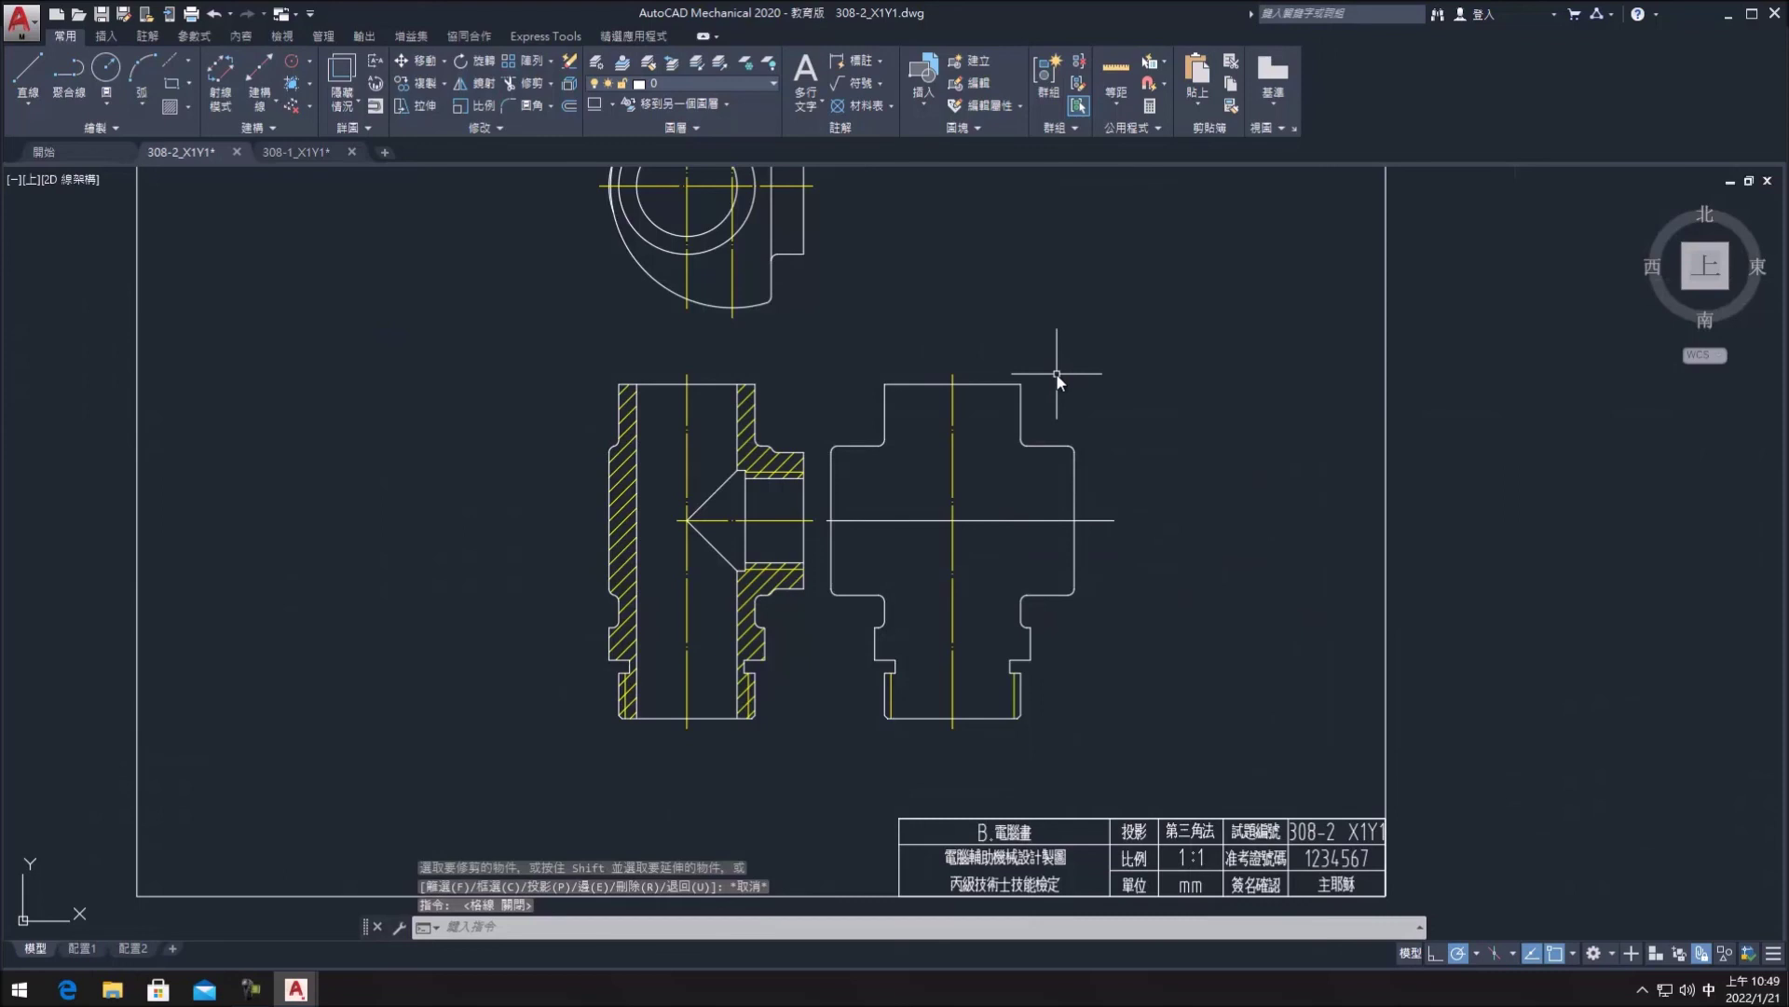
pyautogui.press('F7')
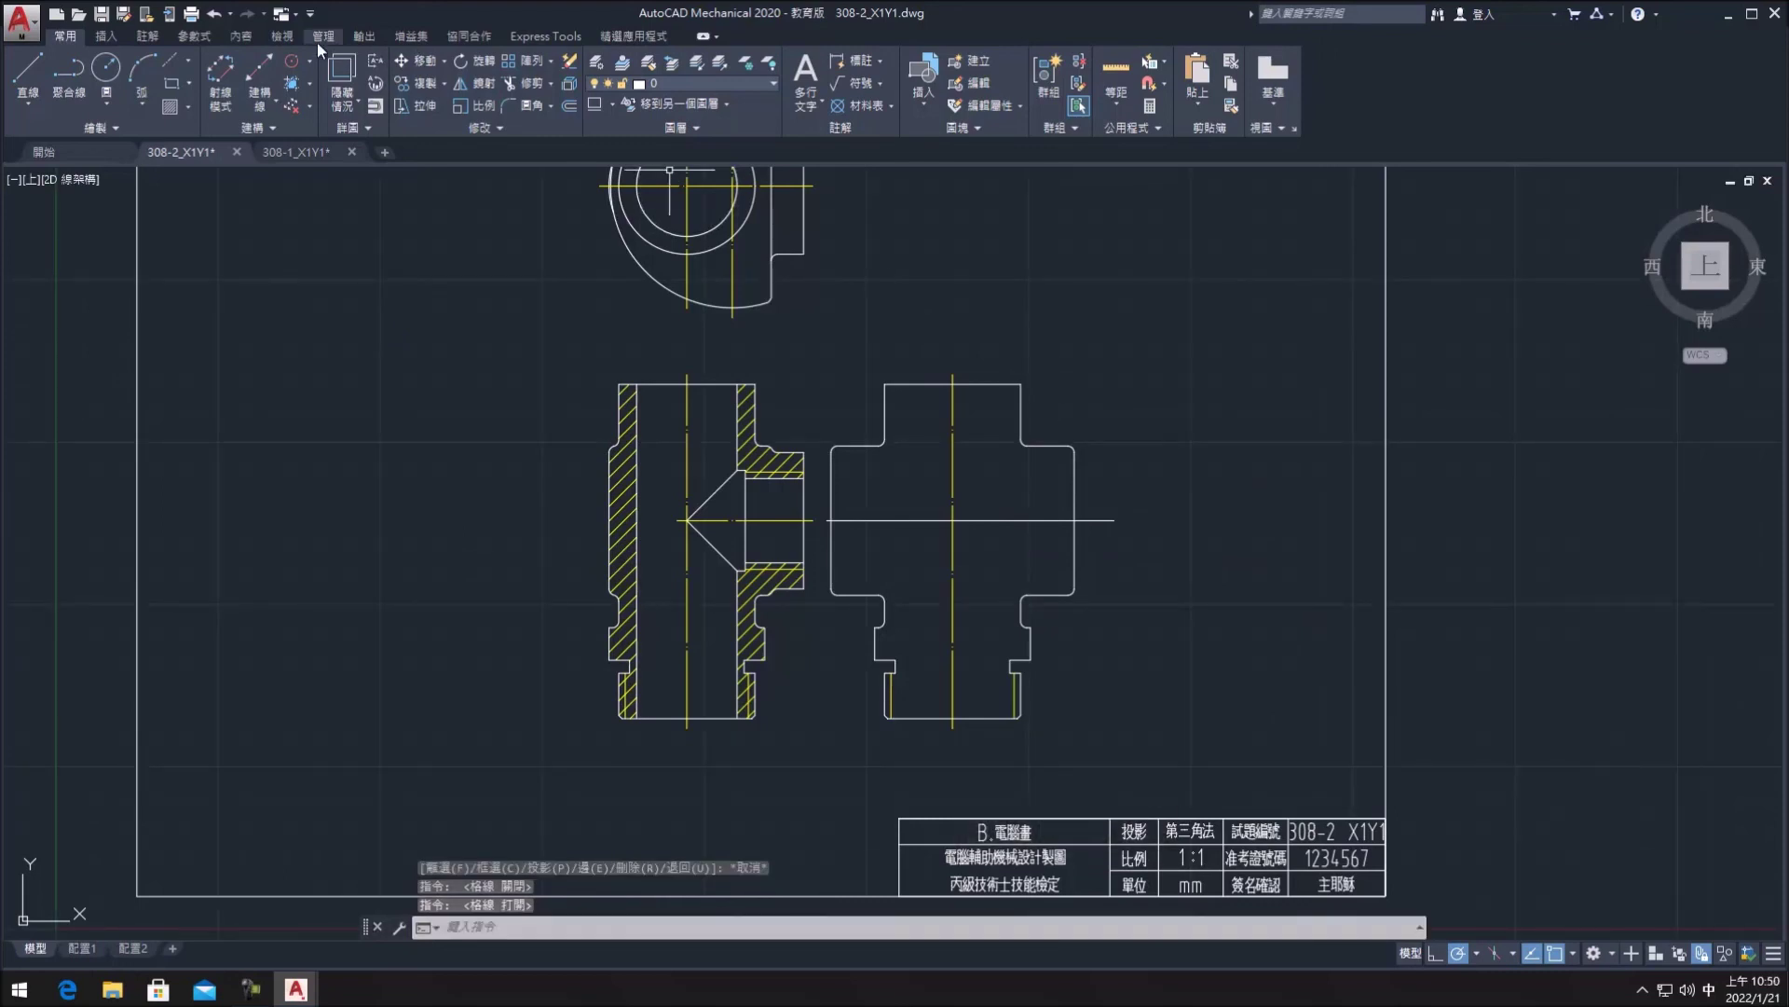
# - Zoom to the lower neck and grip-stretch its horizontal line across the full width
pyautogui.scroll(3, 1211, 413)
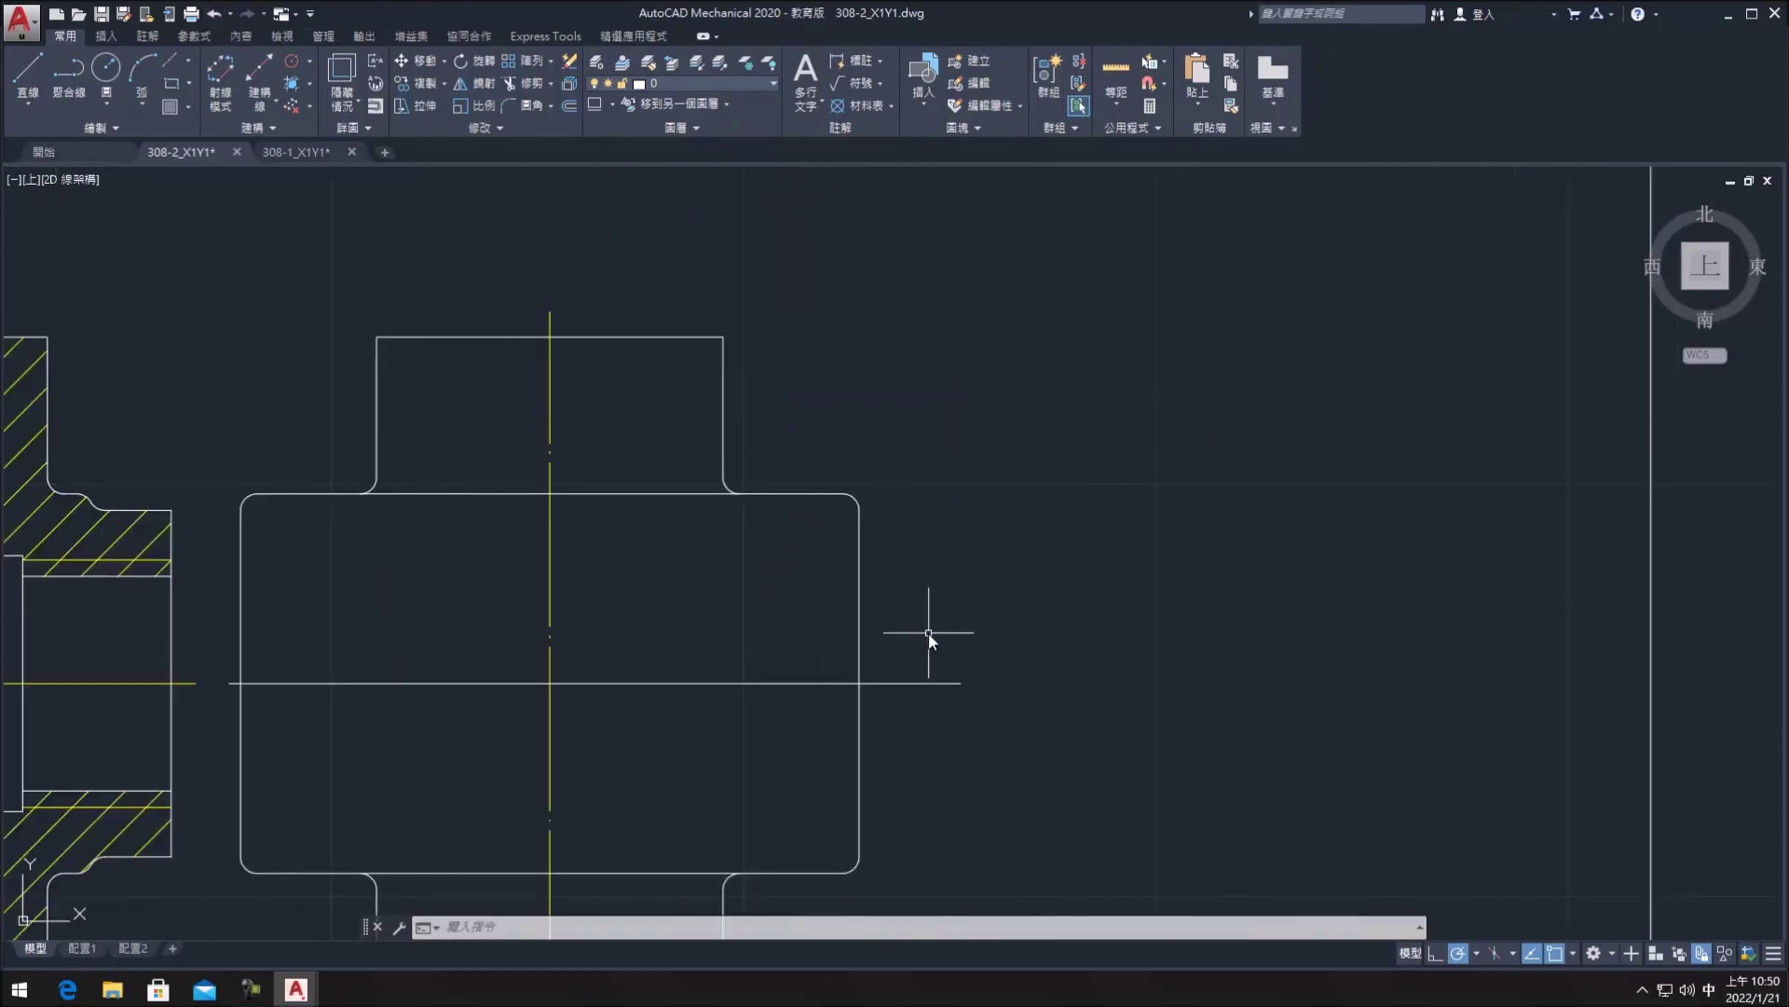
pyautogui.scroll(1, 928, 632)
pyautogui.moveTo(797, 837); pyautogui.dragTo(950, 424, button='middle')
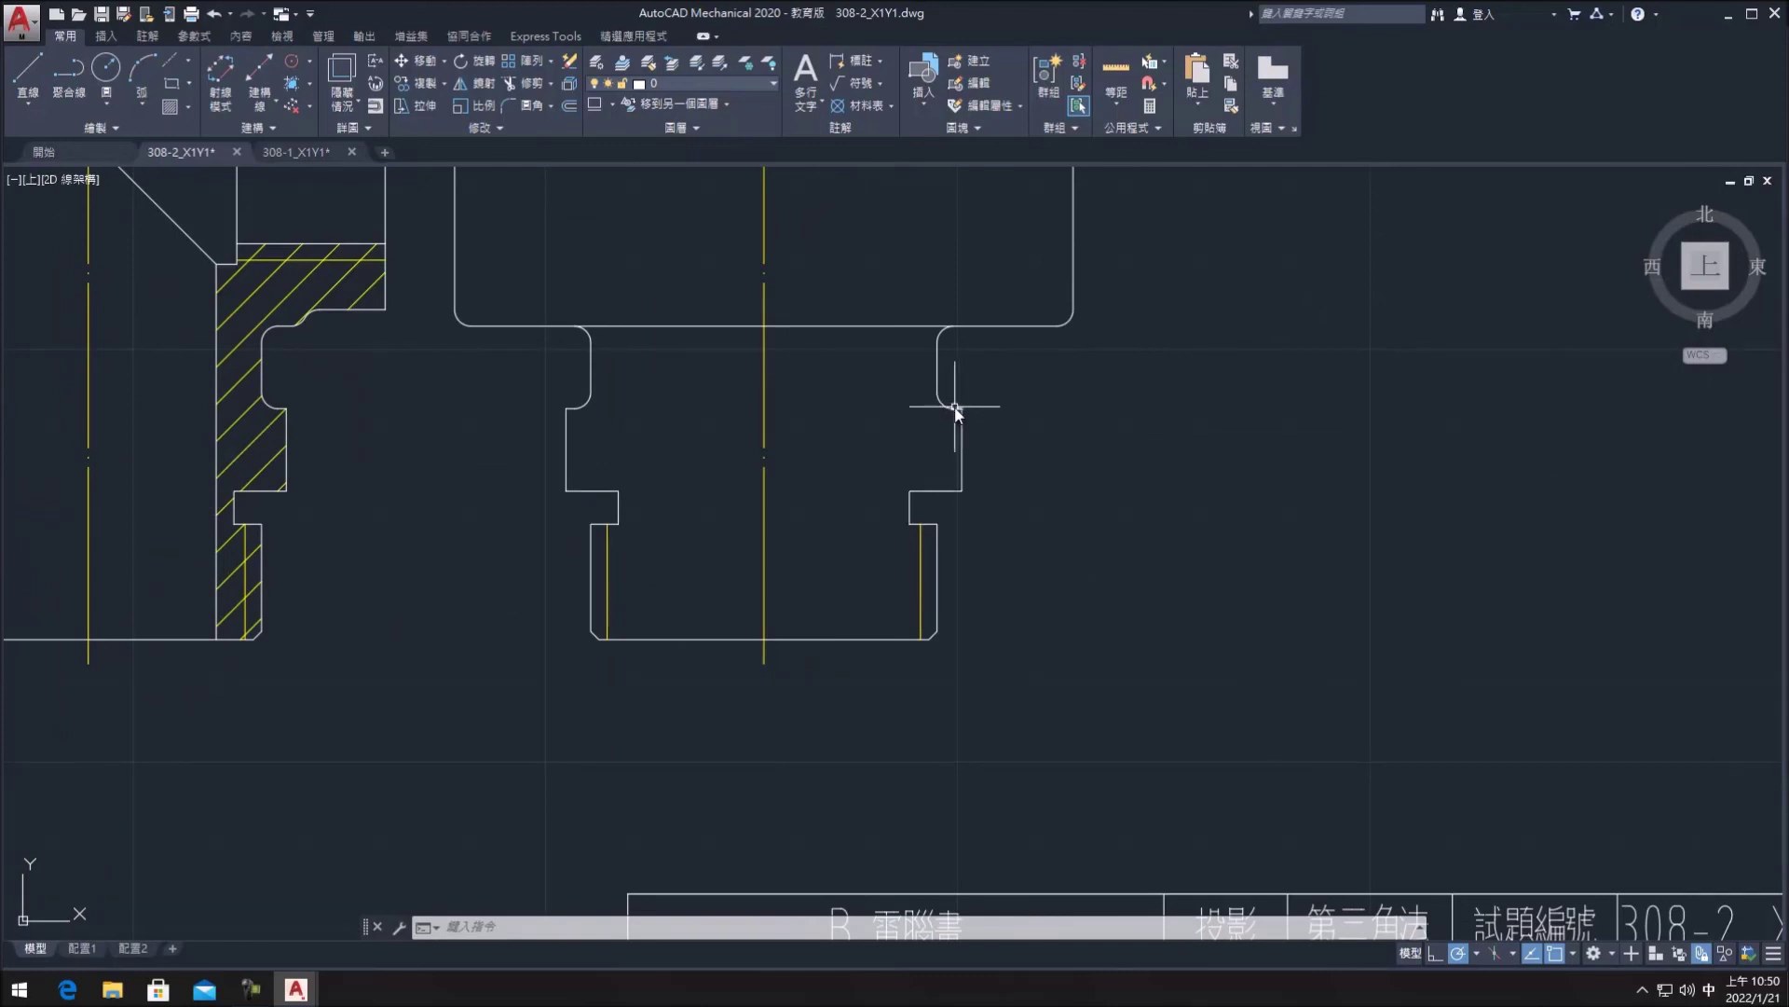
pyautogui.click(955, 408)
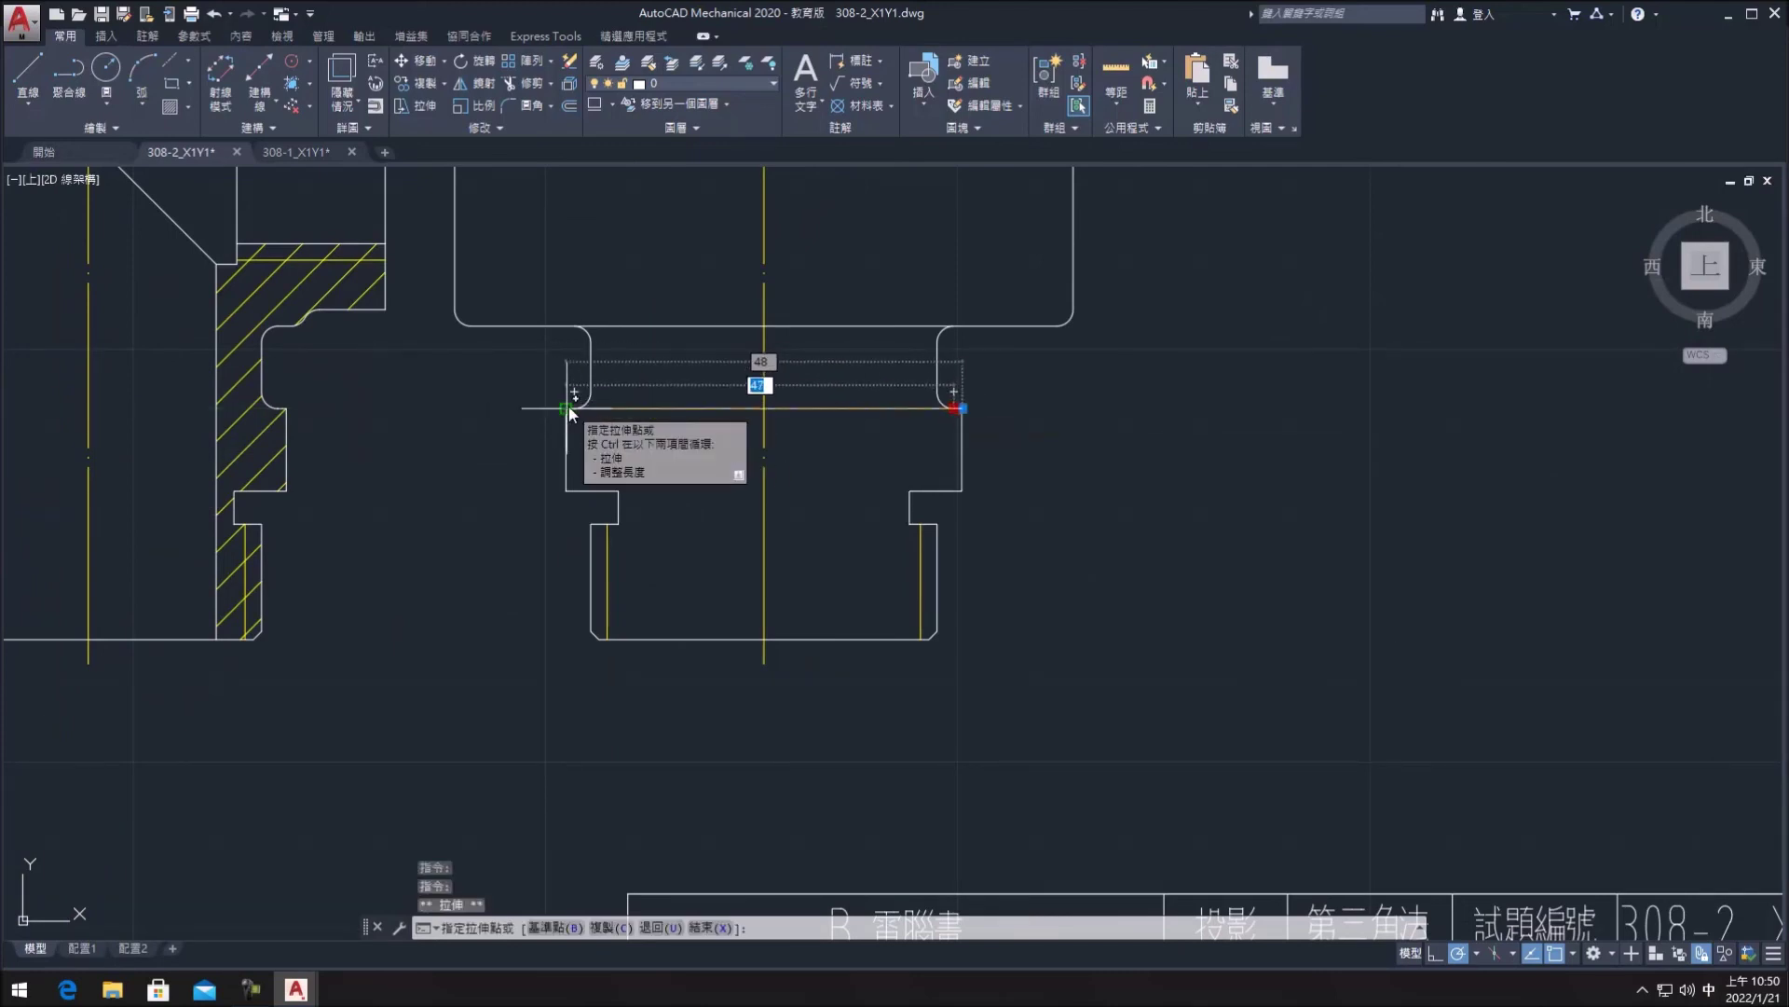
pyautogui.click(620, 489)
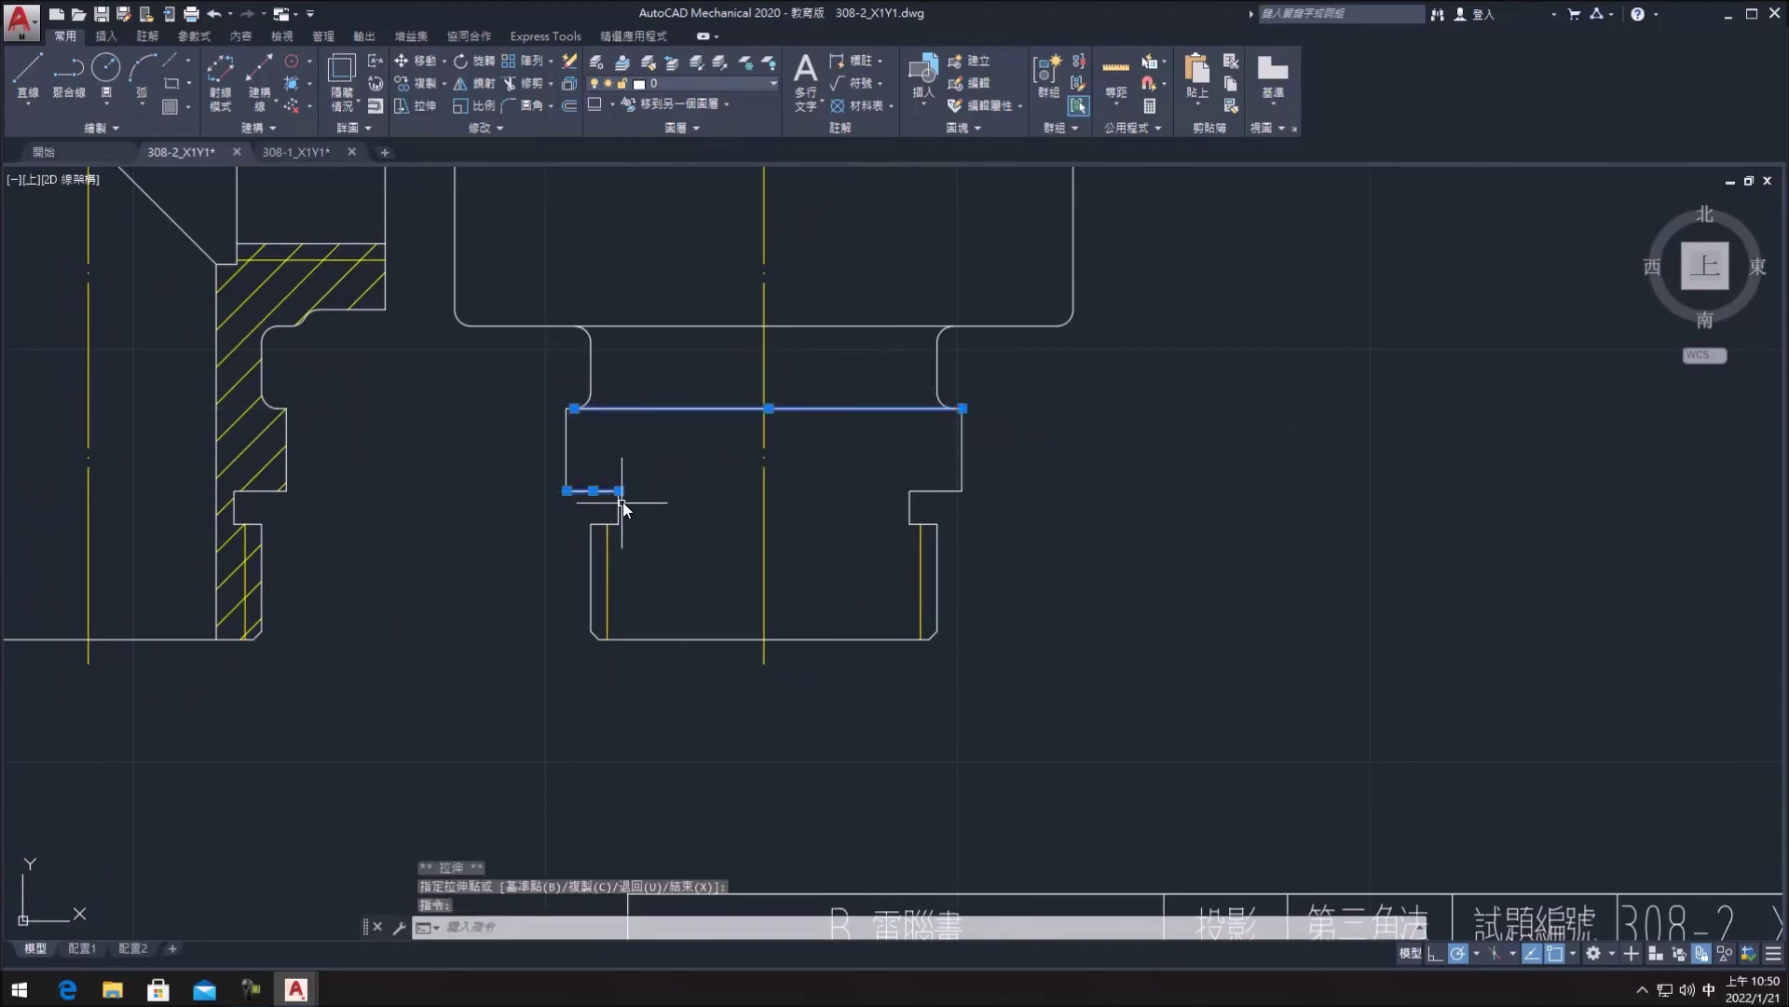